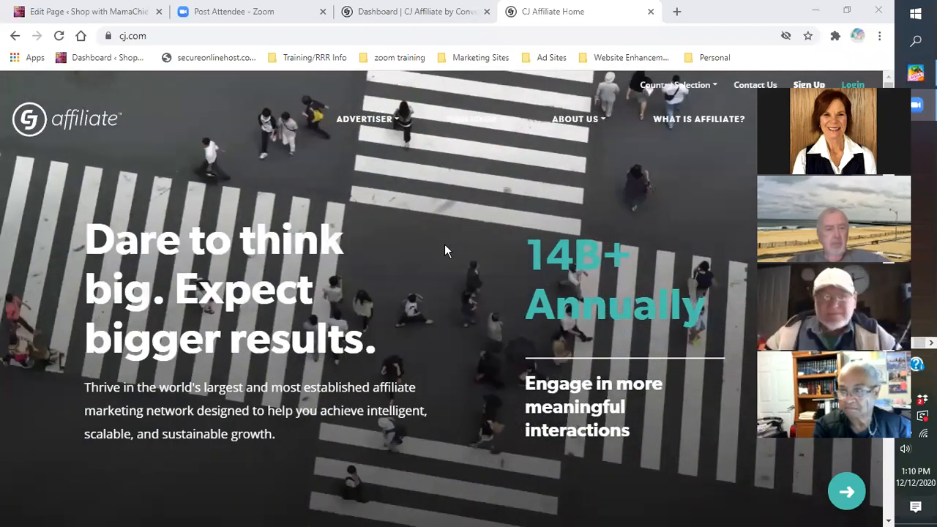
Step: Scroll the cj.com home page down to the 'Where do you fit into the picture?' section
{"action": "scroll", "coordinate": [440, 252], "scroll_direction": "down", "scroll_amount": 2}
{"action": "scroll", "coordinate": [438, 246], "scroll_direction": "down", "scroll_amount": 5}
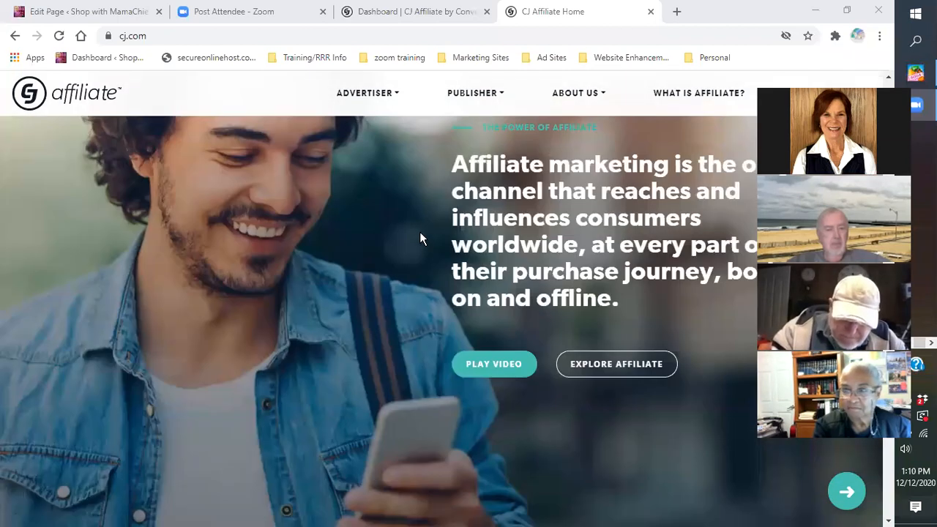
{"action": "scroll", "coordinate": [421, 238], "scroll_direction": "down", "scroll_amount": 8}
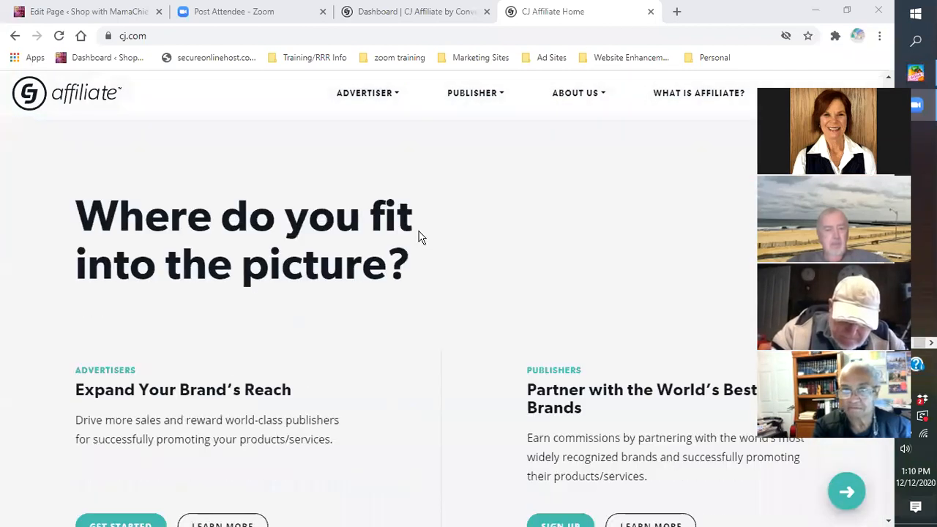
{"action": "scroll", "coordinate": [420, 238], "scroll_direction": "down", "scroll_amount": 3}
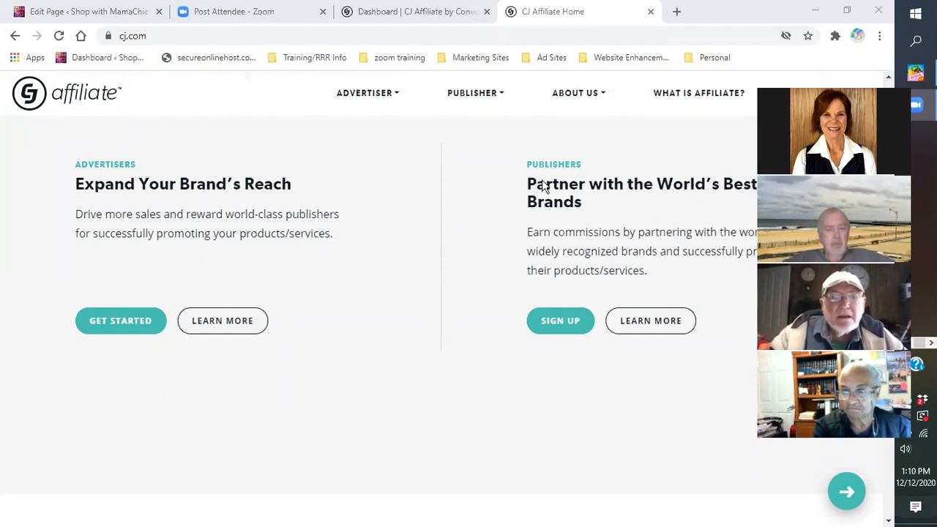
Step: Sign up under Publishers and scroll down the Become a CJ Publisher registration form
{"action": "left_click", "coordinate": [547, 331]}
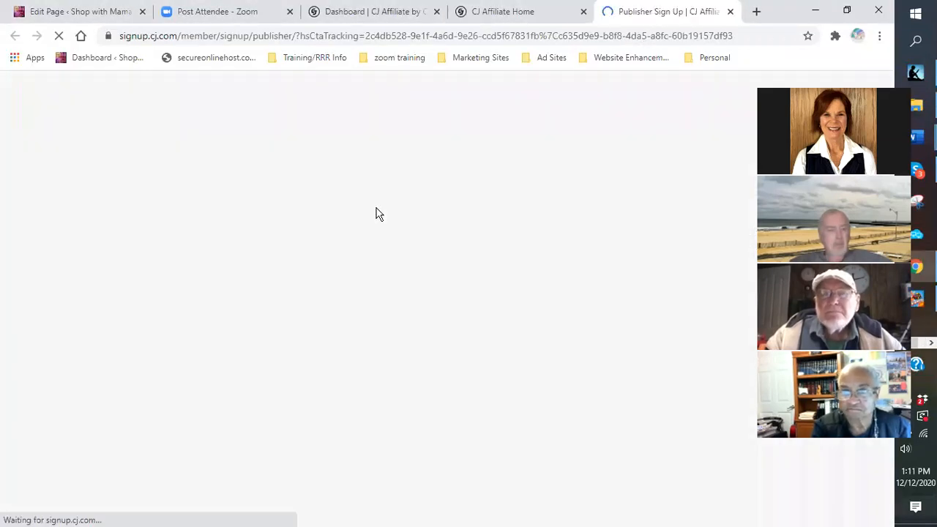
{"action": "left_click", "coordinate": [761, 108]}
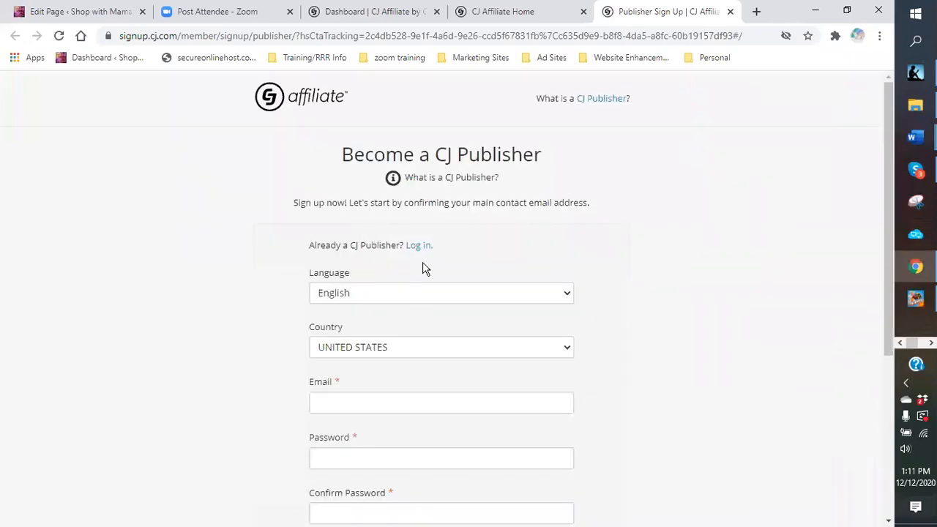
{"action": "scroll", "coordinate": [423, 266], "scroll_direction": "down", "scroll_amount": 1}
{"action": "scroll", "coordinate": [410, 243], "scroll_direction": "down", "scroll_amount": 2}
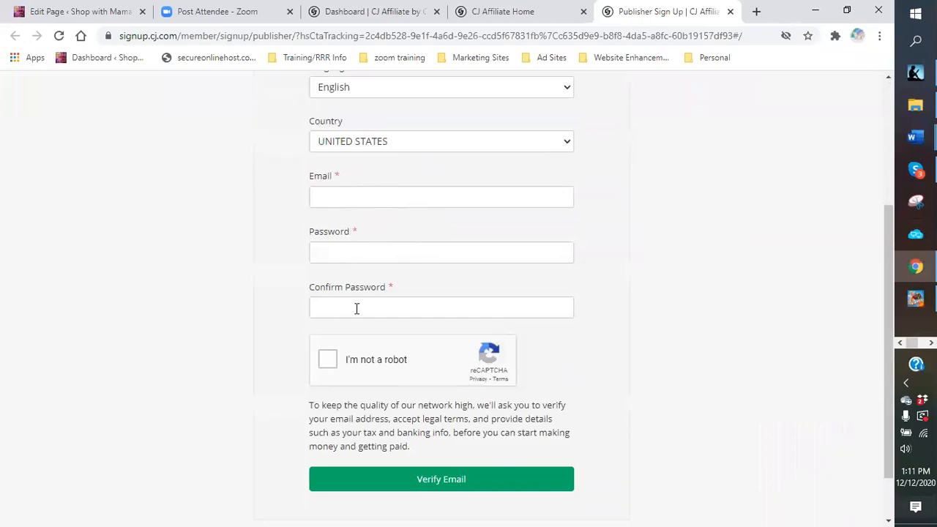
{"action": "scroll", "coordinate": [357, 308], "scroll_direction": "down", "scroll_amount": 1}
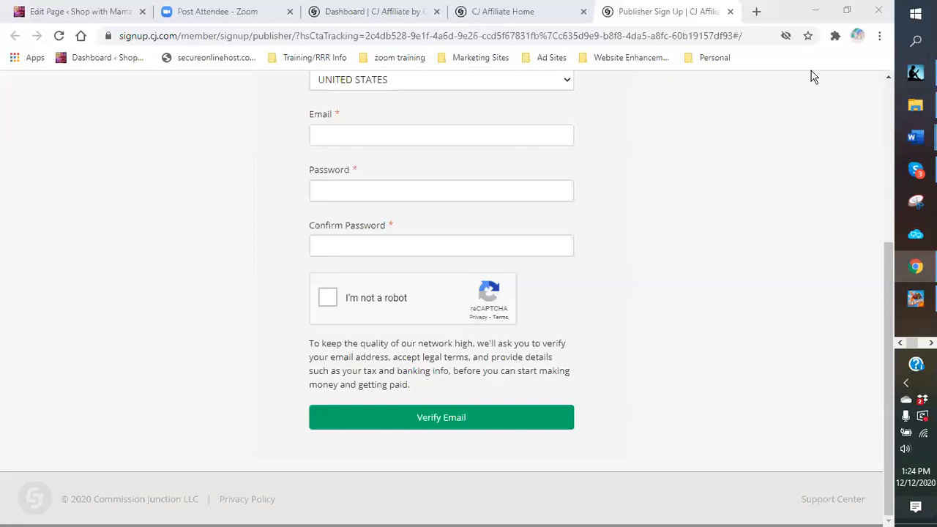
Step: Close the CJ publisher sign-up, home page and dashboard tabs
{"action": "left_click", "coordinate": [730, 12]}
{"action": "left_click", "coordinate": [650, 13]}
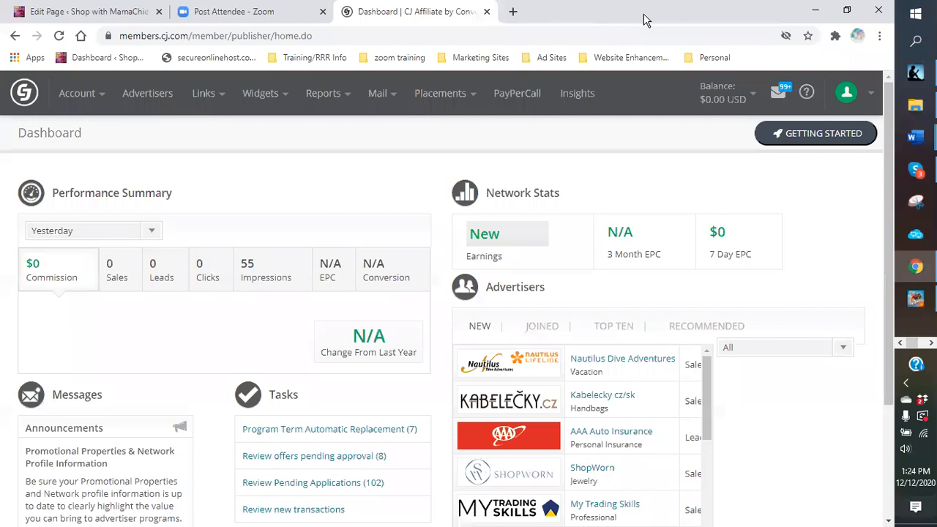
{"action": "left_click", "coordinate": [487, 12]}
Step: Open Google Drive from the Apps bookmark in a new tab
{"action": "left_click", "coordinate": [350, 12]}
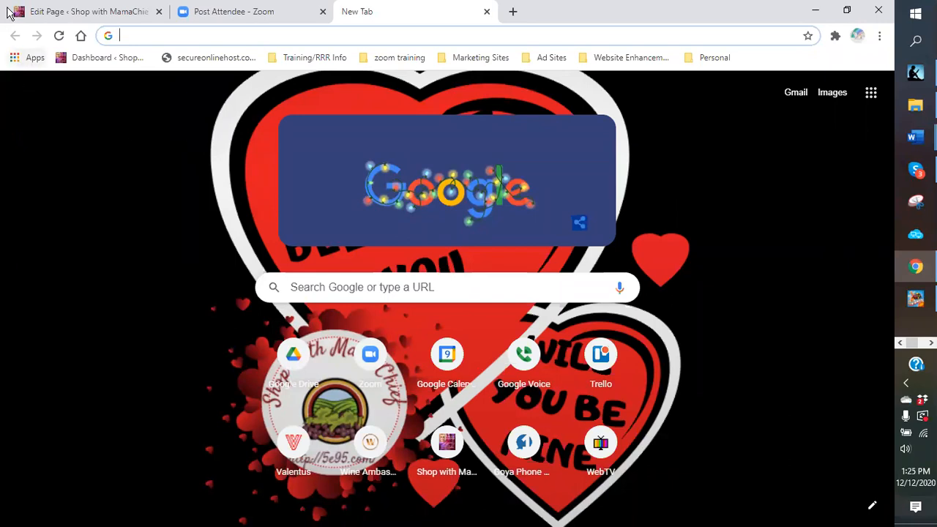
{"action": "left_click", "coordinate": [15, 58]}
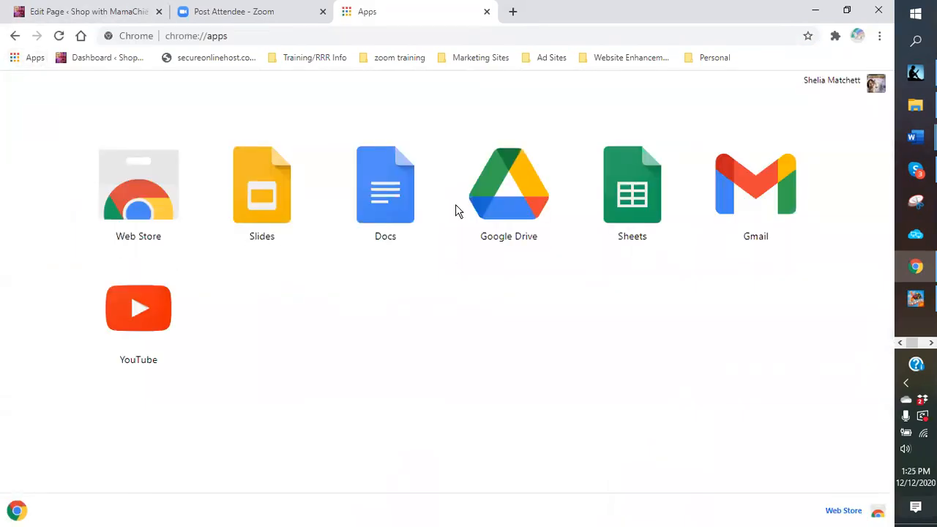
{"action": "left_click", "coordinate": [508, 220]}
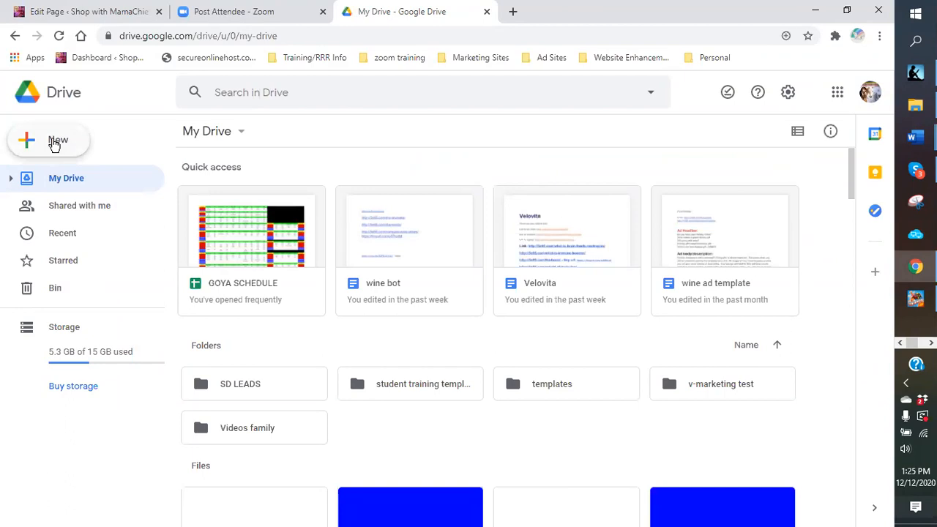
Step: Choose New > Folder in My Drive to get the New folder dialog
{"action": "left_click", "coordinate": [54, 143]}
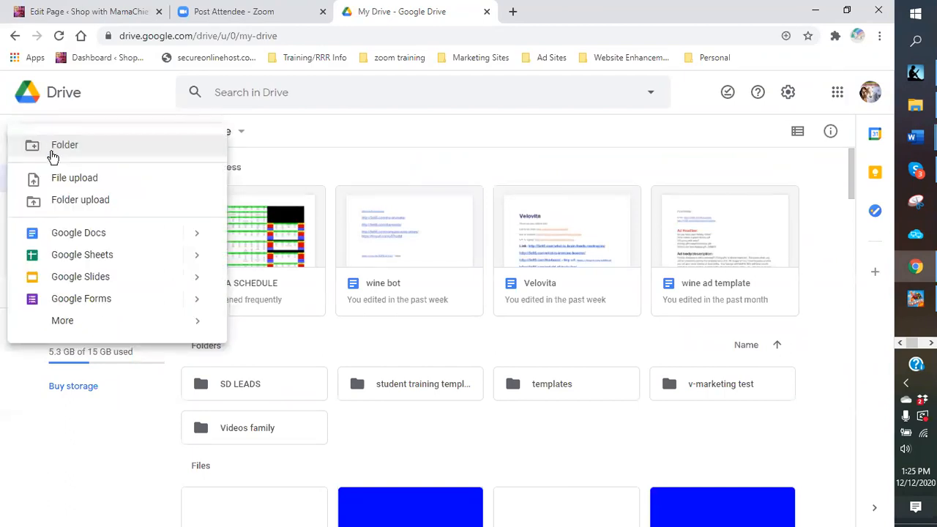
{"action": "left_click", "coordinate": [53, 149]}
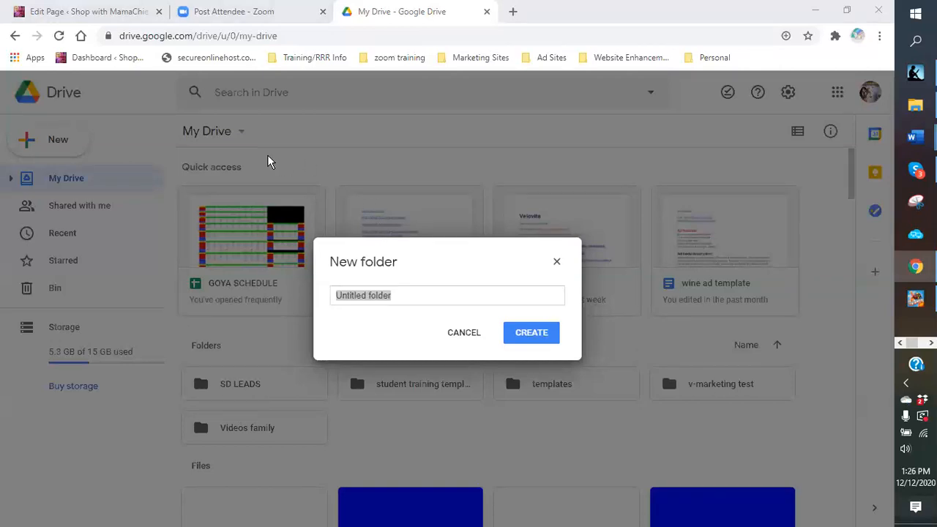
Step: Replace 'Untitled folder' with 'ad template test' and create the folder
{"action": "left_click", "coordinate": [411, 294]}
{"action": "left_click_drag", "start_coordinate": [405, 295], "coordinate": [298, 292]}
{"action": "type", "text": "ad "}
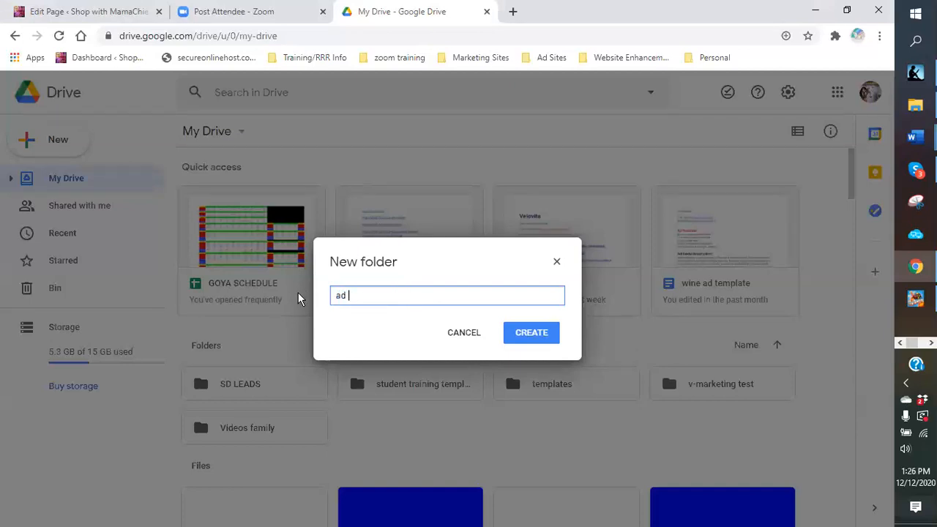
{"action": "type", "text": "template test"}
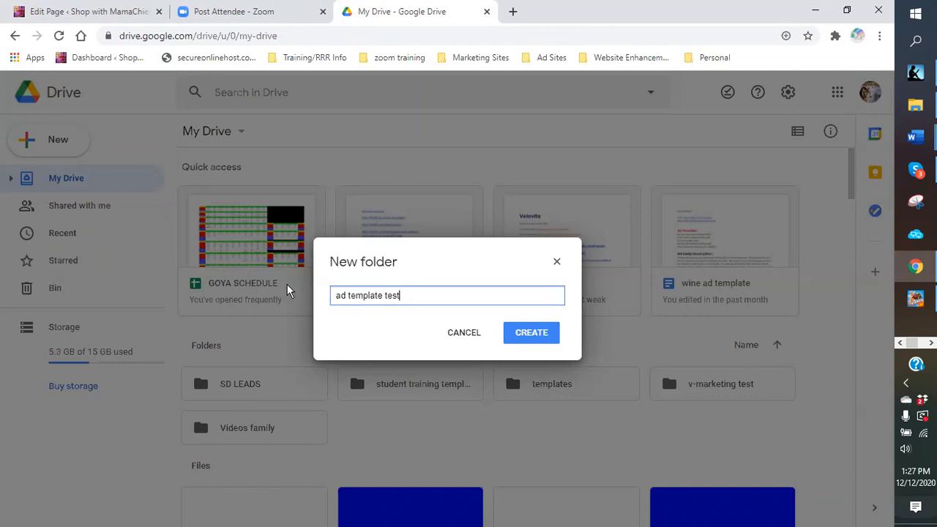
{"action": "left_click", "coordinate": [543, 342]}
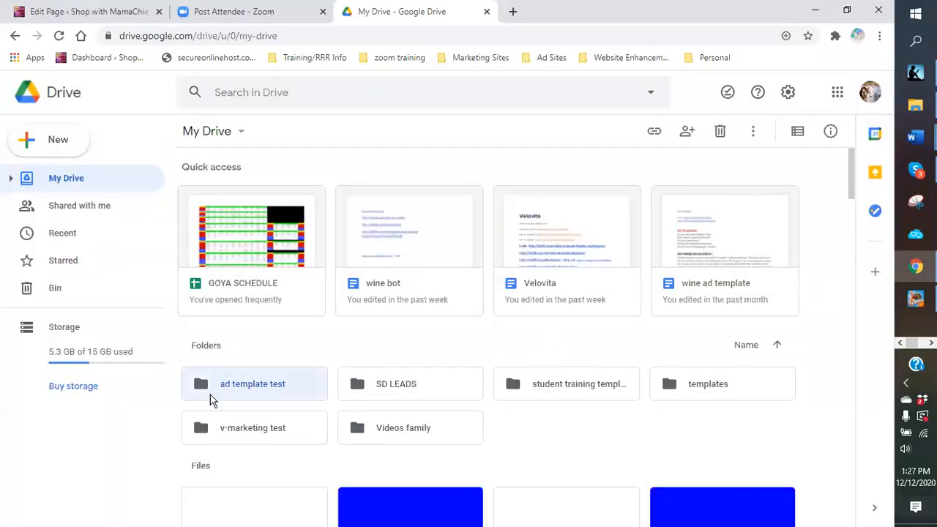
Step: Open 'ad template test' and create an 'ad body' subfolder inside it
{"action": "double_click", "coordinate": [250, 386]}
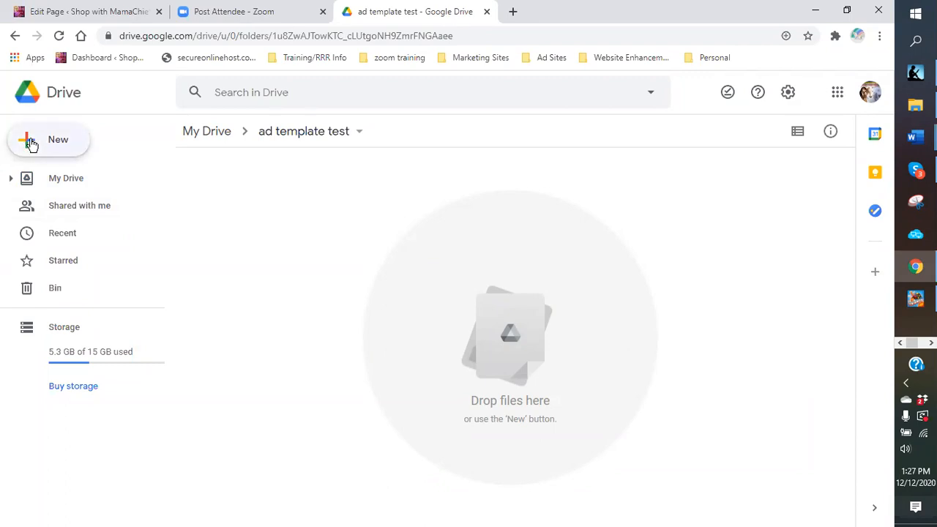
{"action": "left_click", "coordinate": [31, 143]}
{"action": "left_click", "coordinate": [44, 144]}
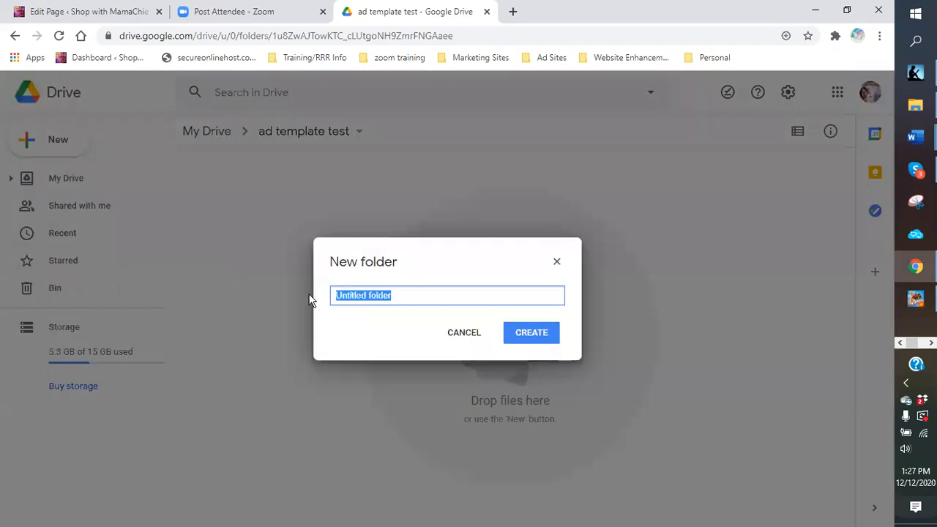
{"action": "type", "text": "a"}
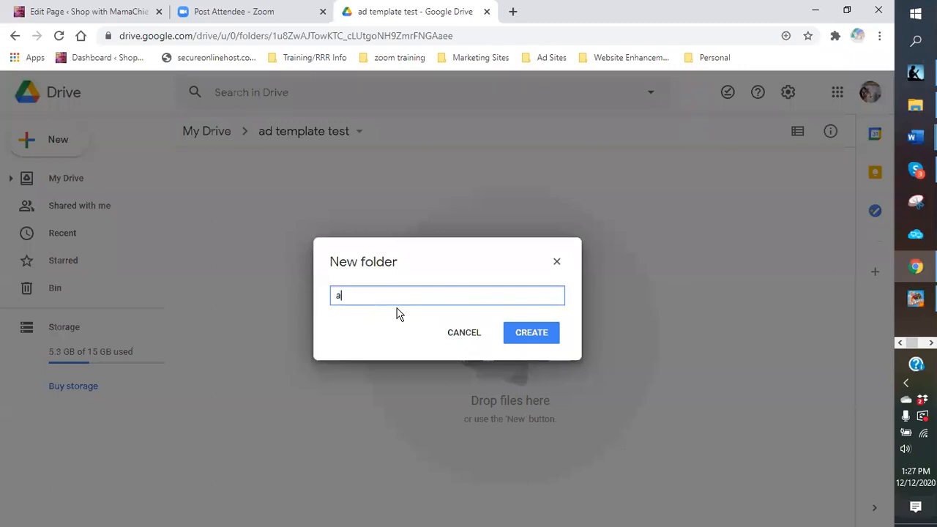
{"action": "type", "text": "d body"}
{"action": "key", "text": "Return"}
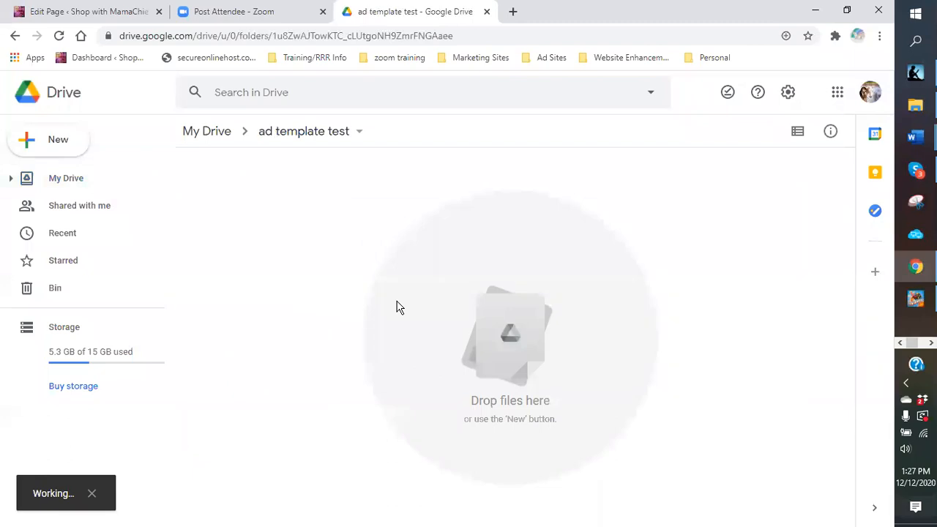
Step: Create a second subfolder named 'images'
{"action": "left_click", "coordinate": [42, 143]}
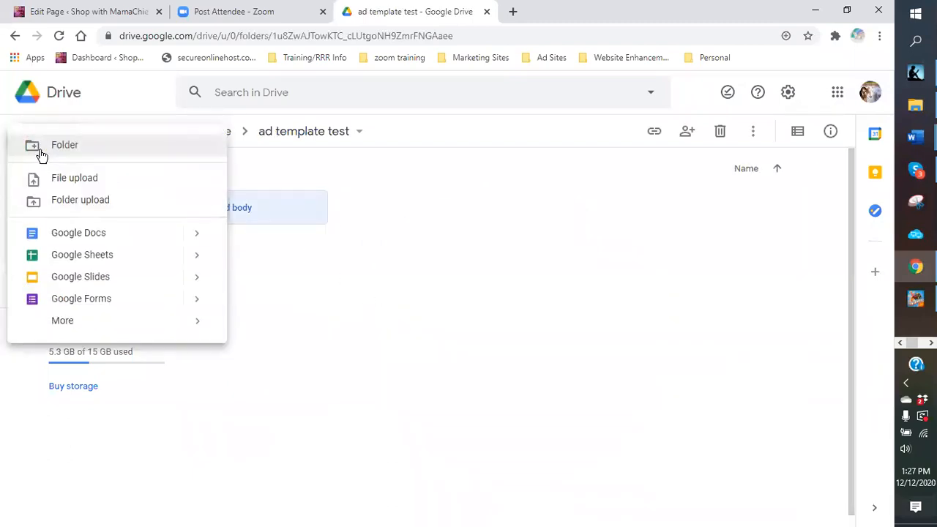
{"action": "left_click", "coordinate": [62, 146]}
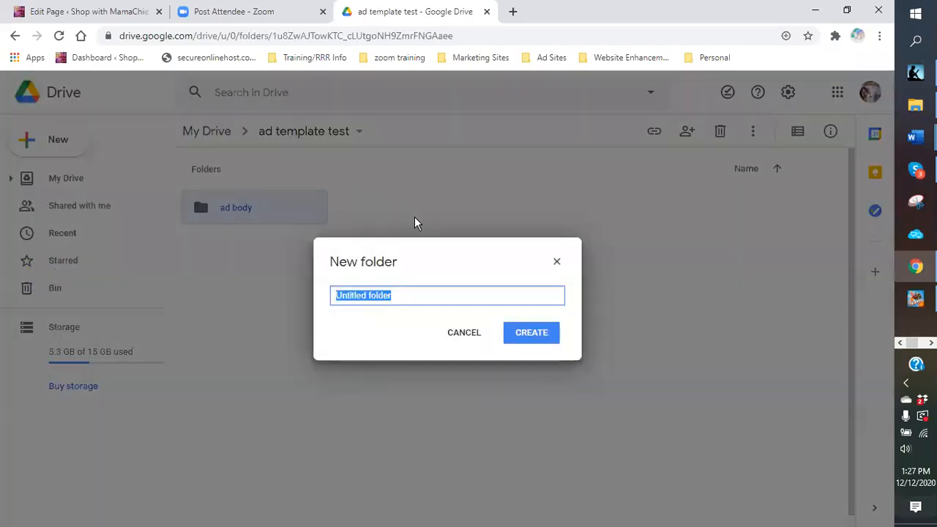
{"action": "type", "text": "images"}
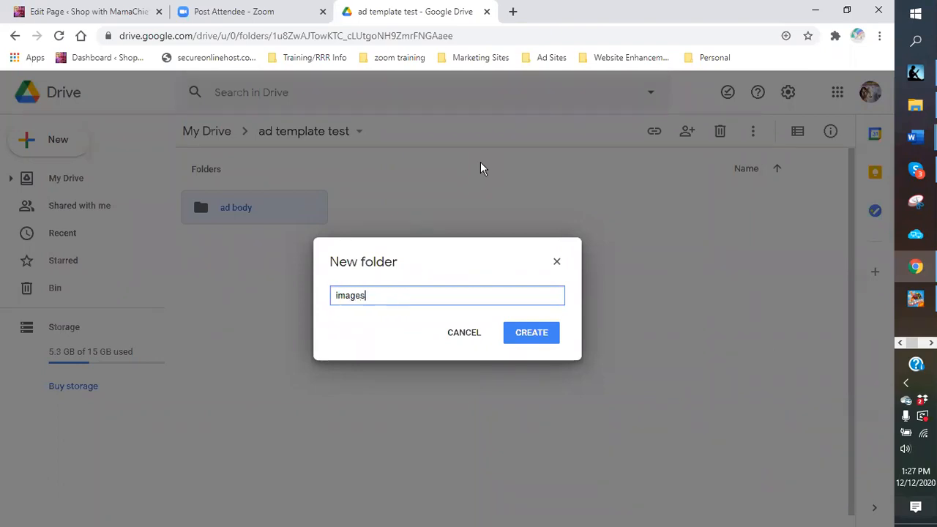
{"action": "key", "text": "Return"}
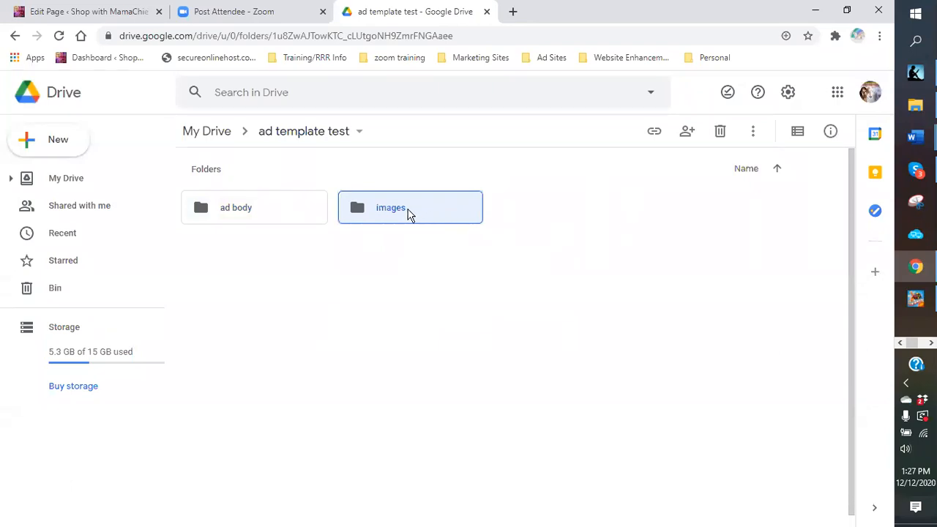
{"action": "mouse_move", "coordinate": [902, 269]}
Step: Open the images folder and create a 'wine' folder in it
{"action": "double_click", "coordinate": [428, 207]}
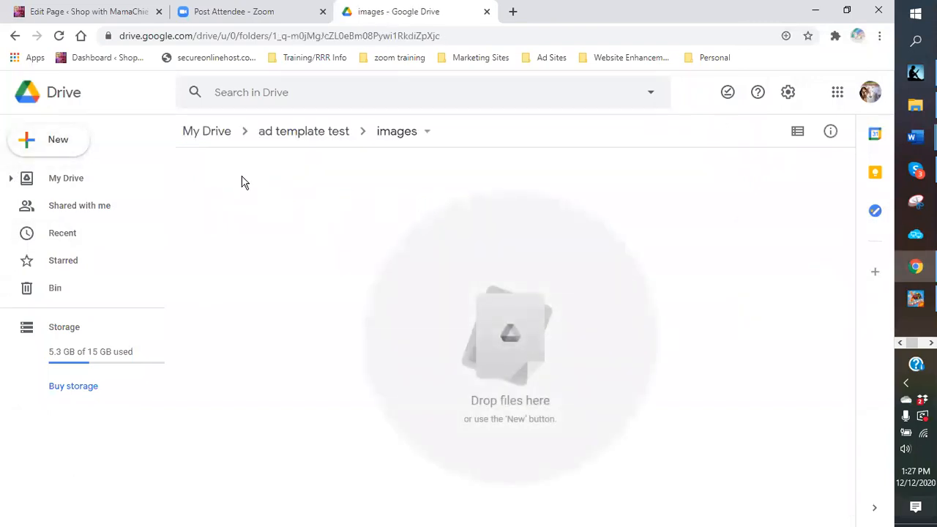
{"action": "left_click", "coordinate": [63, 149]}
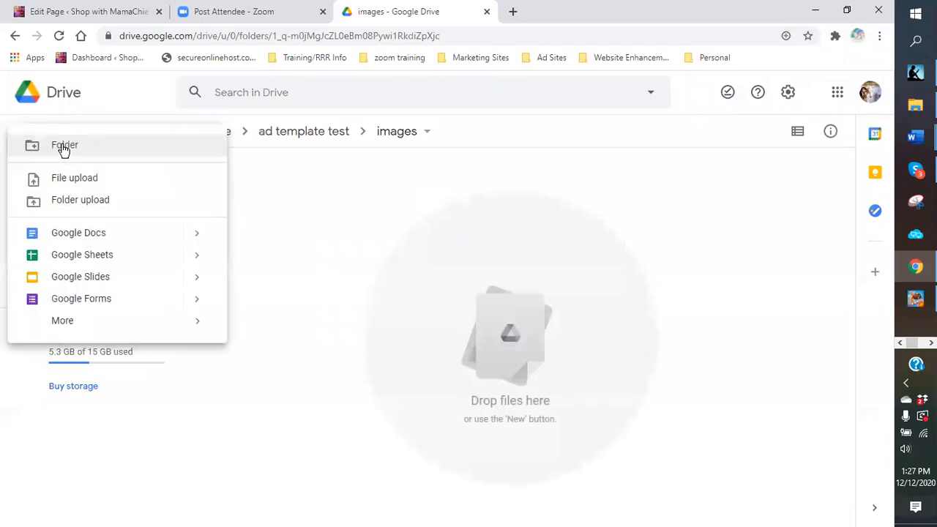
{"action": "left_click", "coordinate": [65, 147]}
{"action": "type", "text": "wine"}
{"action": "key", "text": "Return"}
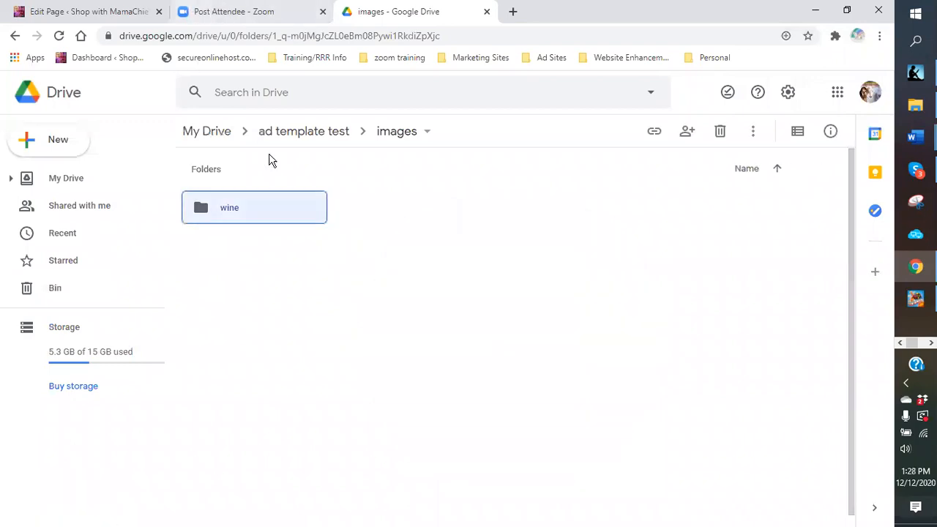
Step: Add 'velovita' and 'coffee' folders inside images
{"action": "left_click", "coordinate": [49, 146]}
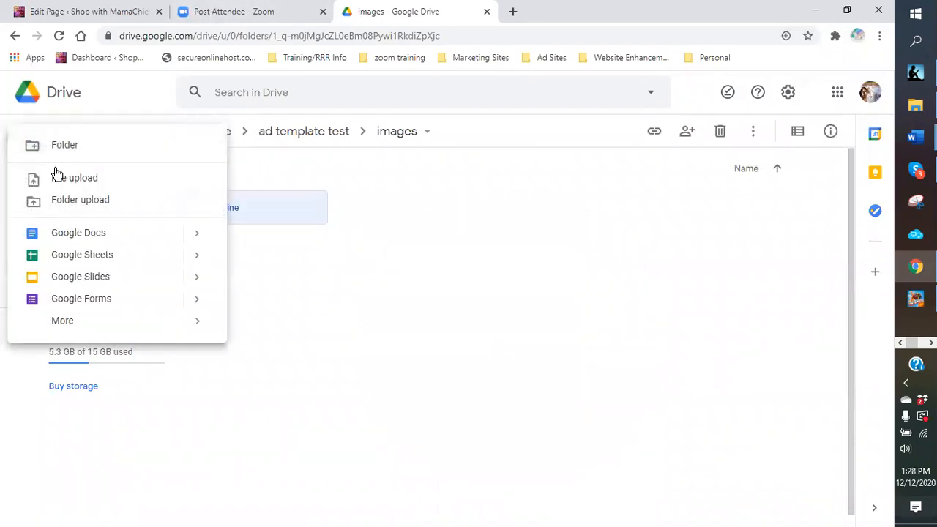
{"action": "left_click", "coordinate": [61, 148]}
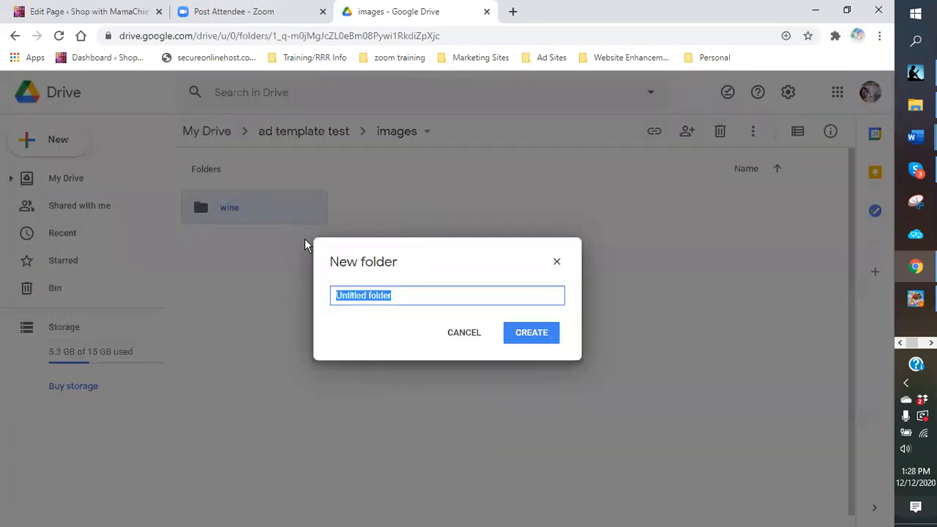
{"action": "type", "text": "velvo"}
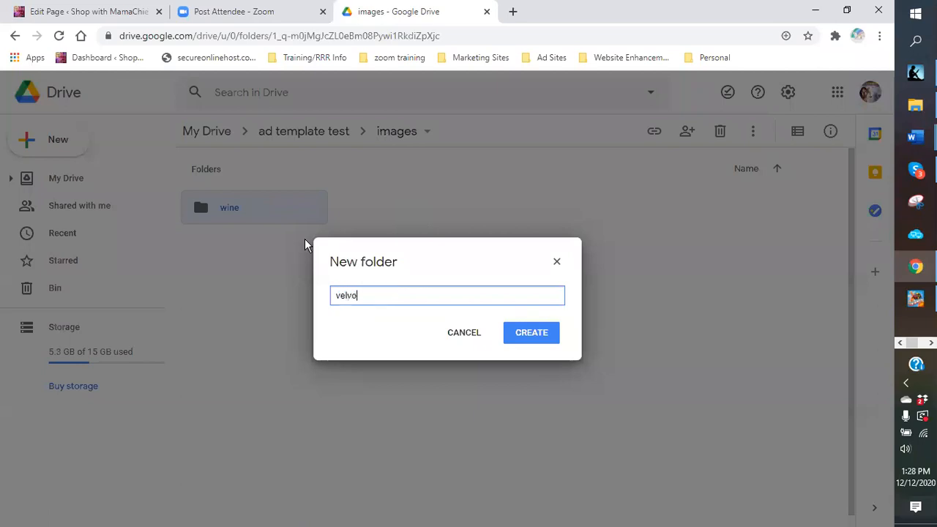
{"action": "key", "text": "BackSpace"}
{"action": "key", "text": "BackSpace"}
{"action": "type", "text": "ovita"}
{"action": "key", "text": "Return"}
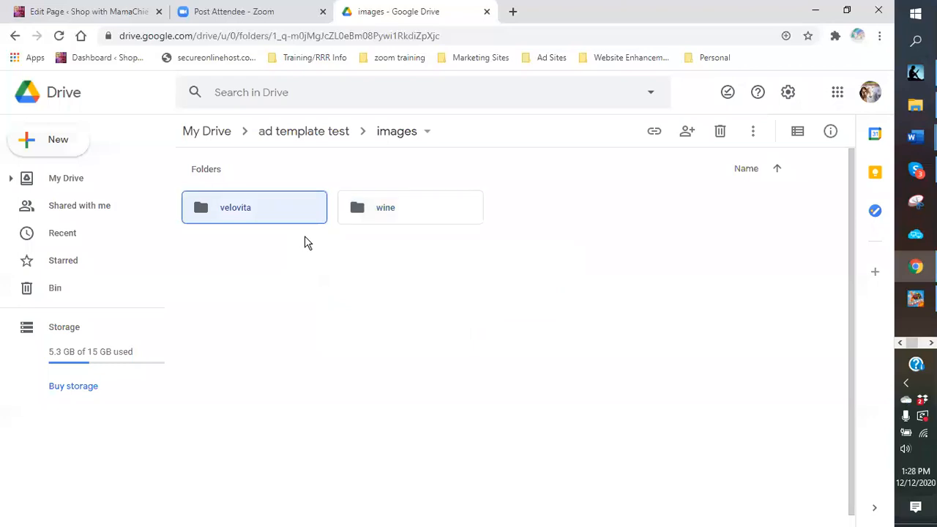
{"action": "left_click", "coordinate": [70, 146]}
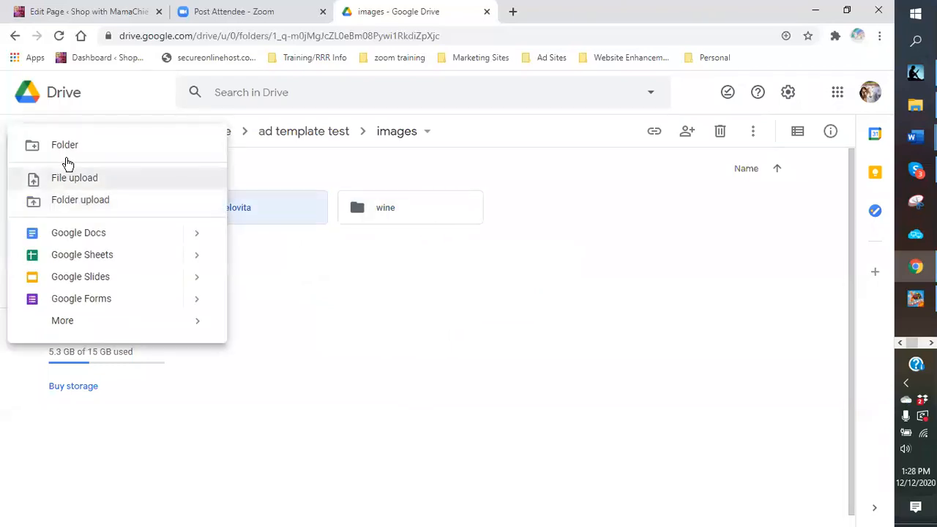
{"action": "left_click", "coordinate": [66, 150]}
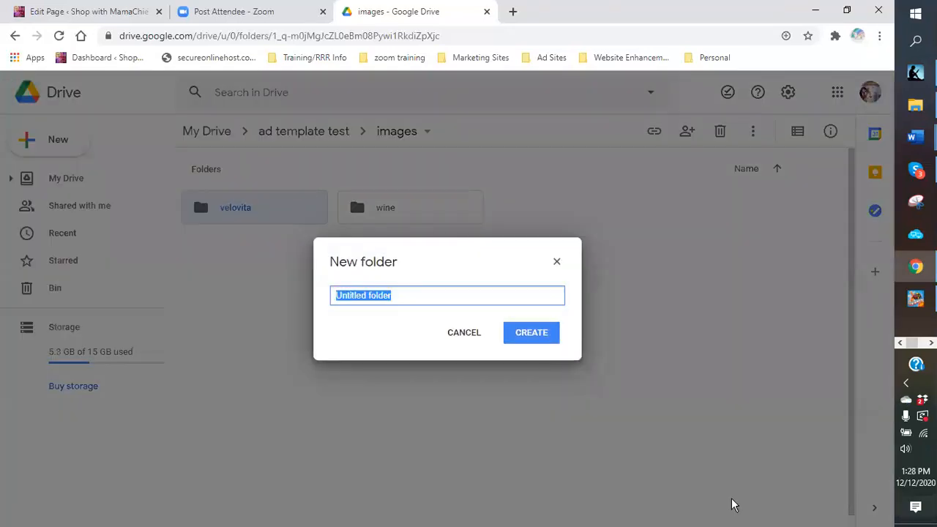
{"action": "type", "text": "coffee"}
{"action": "key", "text": "Return"}
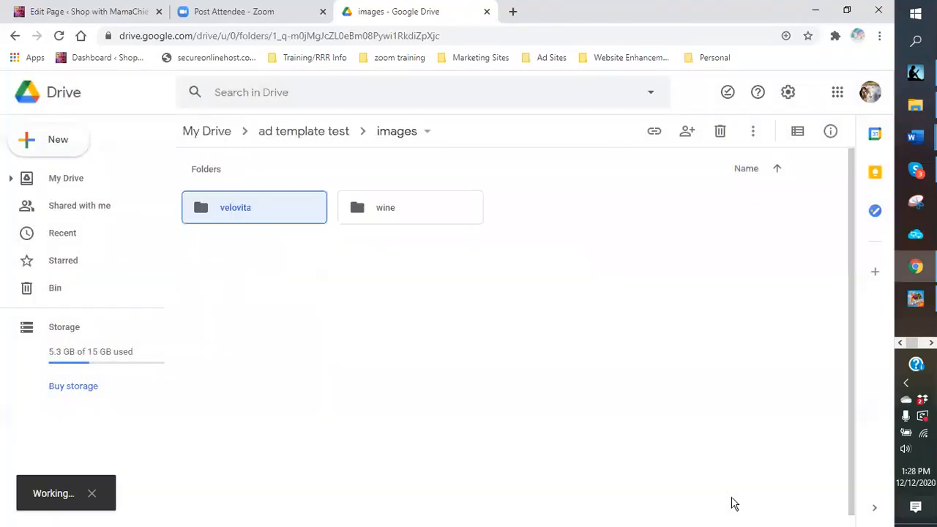
Step: Add 'scorpion' and 'travel' folders inside images
{"action": "left_click", "coordinate": [68, 146]}
{"action": "left_click", "coordinate": [72, 149]}
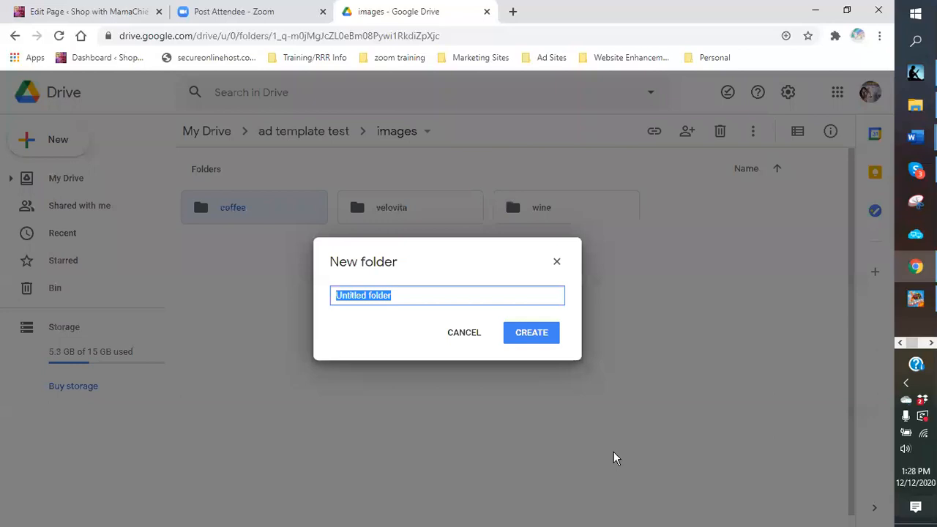
{"action": "type", "text": "scio"}
{"action": "key", "text": "BackSpace"}
{"action": "key", "text": "BackSpace"}
{"action": "type", "text": "orpion"}
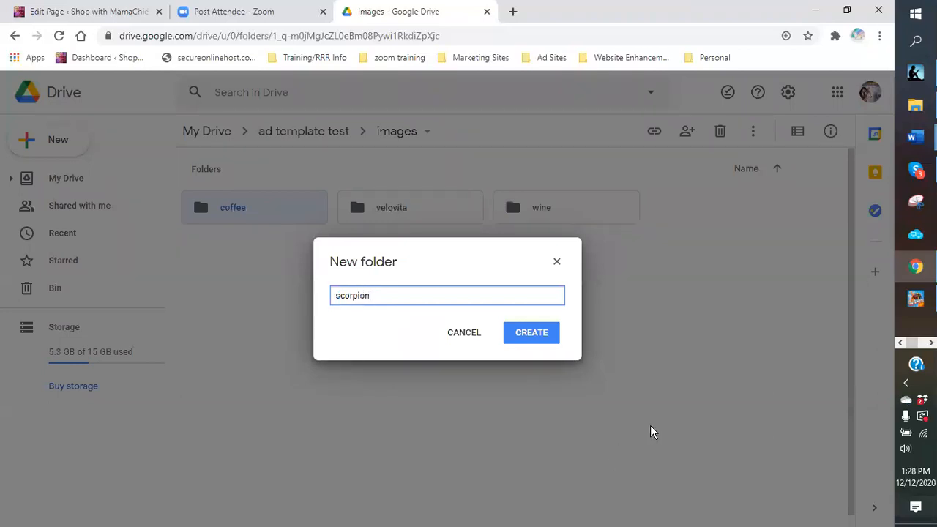
{"action": "key", "text": "Return"}
{"action": "left_click", "coordinate": [37, 152]}
{"action": "left_click", "coordinate": [96, 149]}
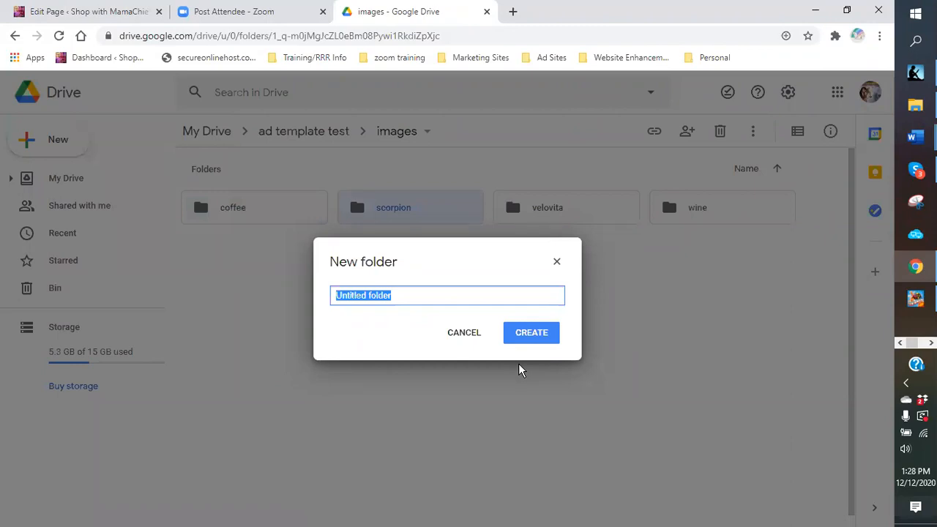
{"action": "type", "text": "co"}
{"action": "type", "text": "ravel"}
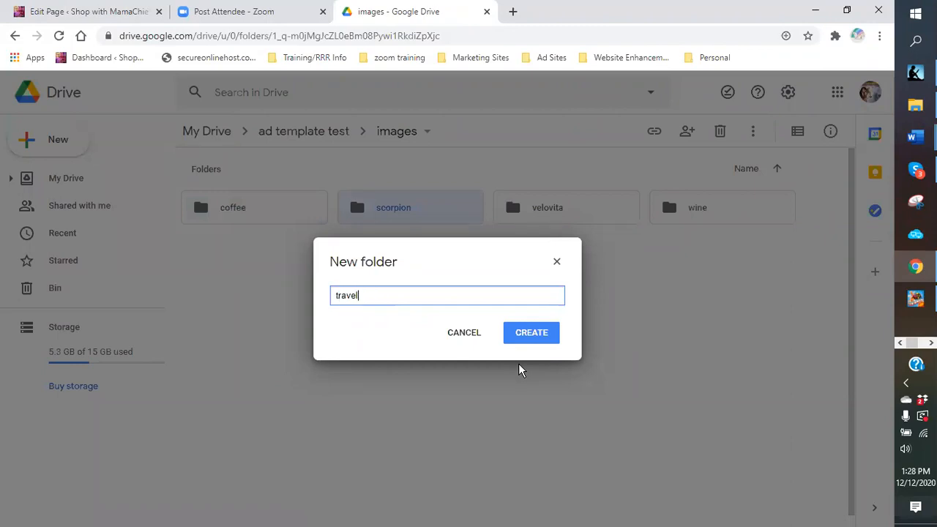
{"action": "key", "text": "Return"}
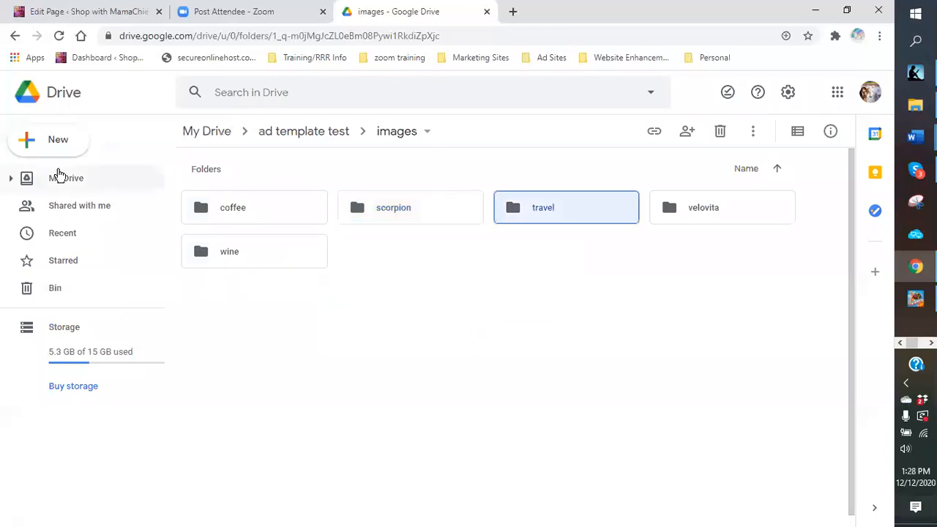
{"action": "left_click", "coordinate": [58, 141]}
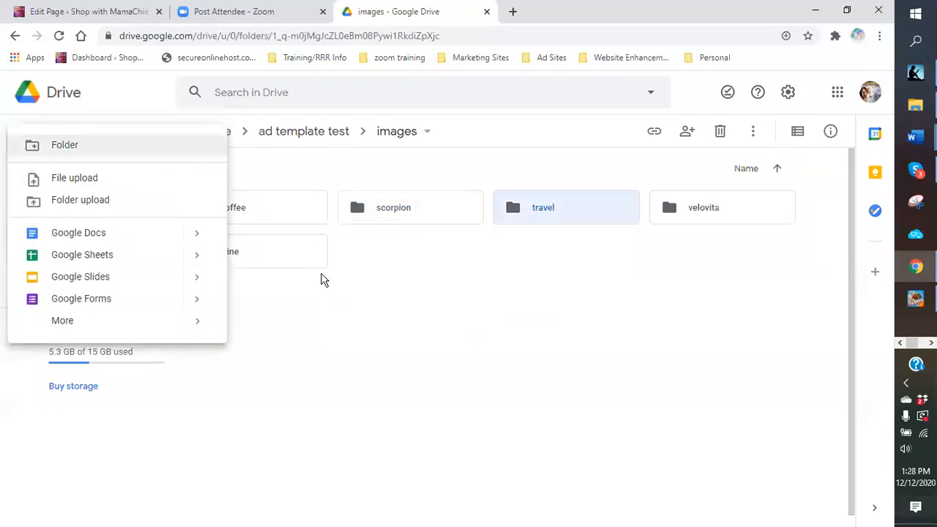
Step: Create a new folder, replace 'Untitled folder' with 'clothes', and confirm it
{"action": "left_click", "coordinate": [73, 146]}
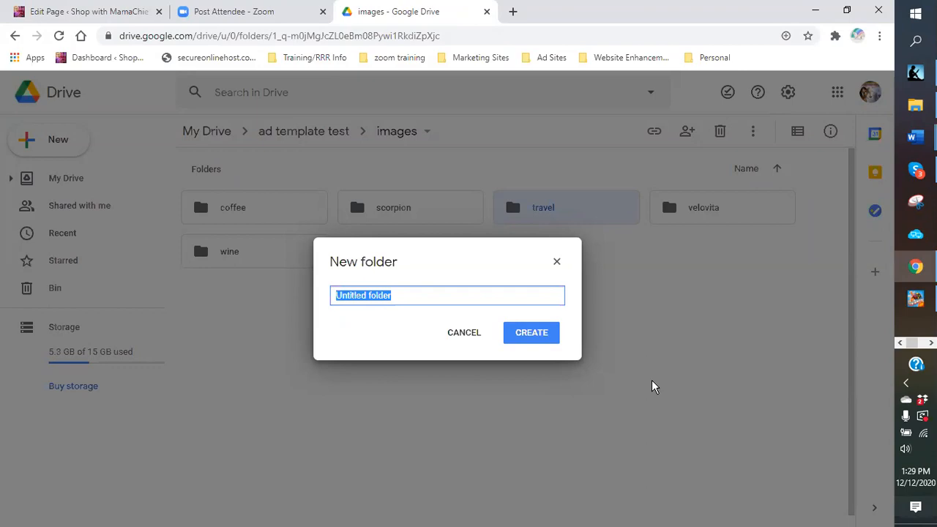
{"action": "left_click", "coordinate": [649, 380]}
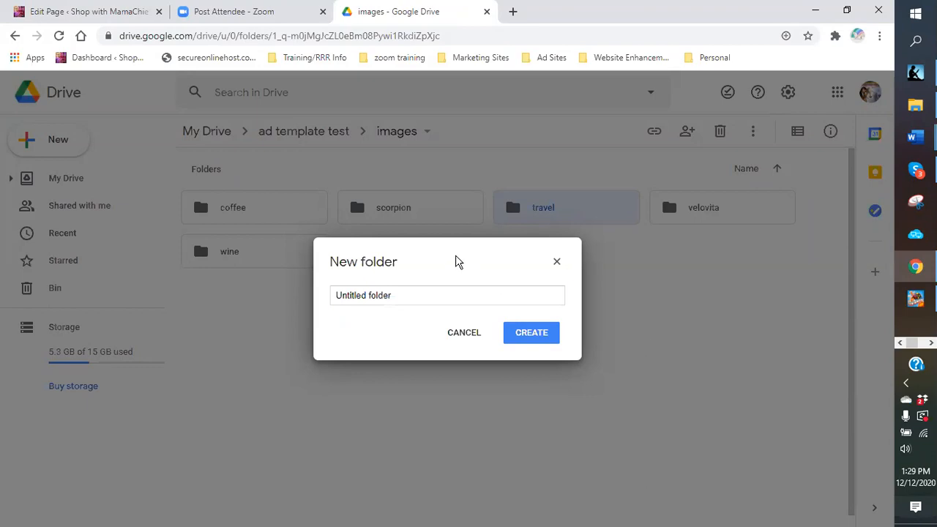
{"action": "double_click", "coordinate": [410, 297]}
{"action": "key", "text": "ctrl+a"}
{"action": "type", "text": "clothes"}
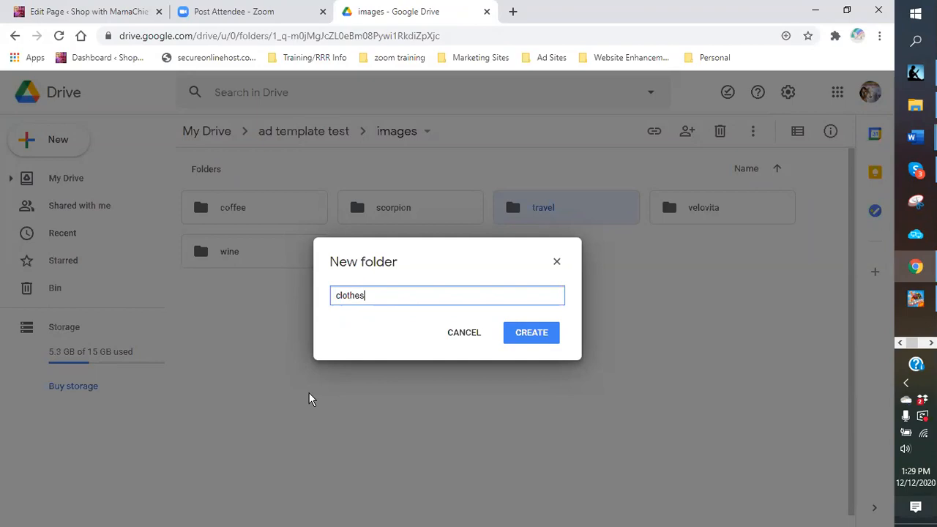
{"action": "key", "text": "Return"}
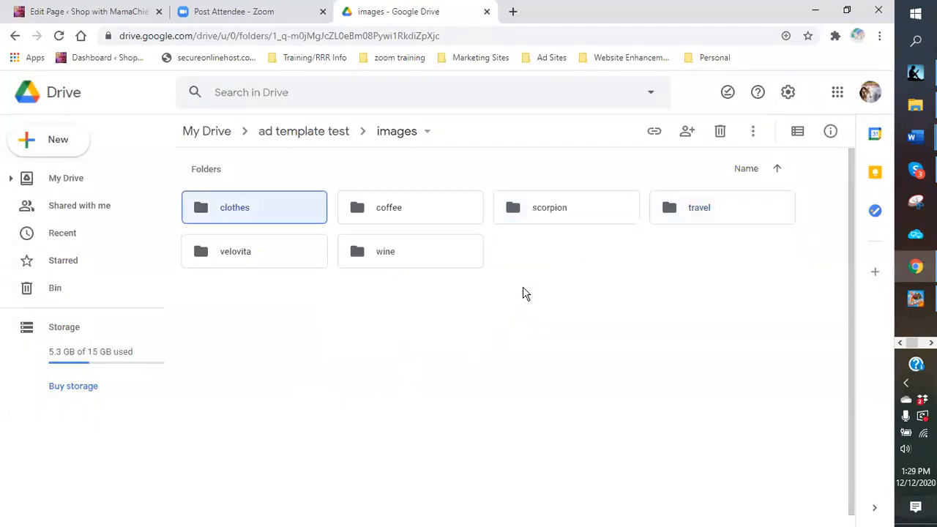
Step: Open the wine folder and choose New > Folder upload
{"action": "double_click", "coordinate": [388, 254]}
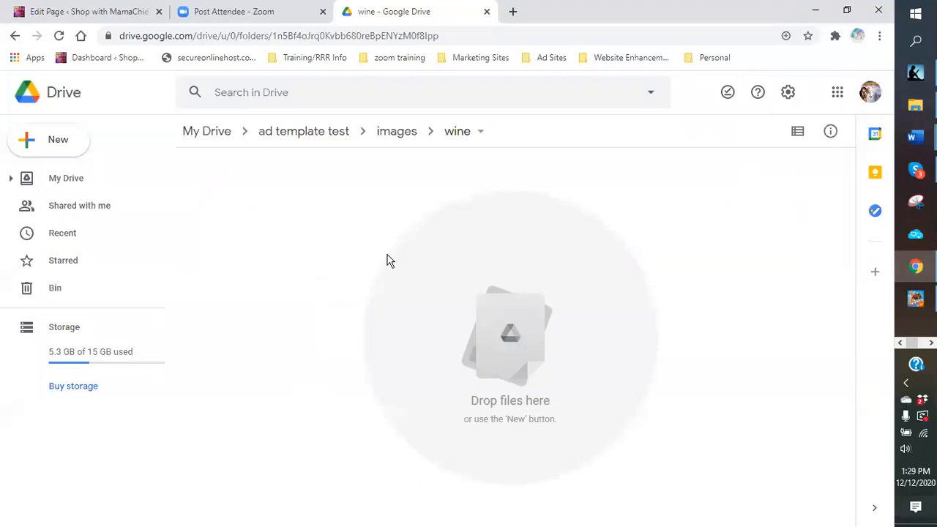
{"action": "left_click", "coordinate": [52, 145]}
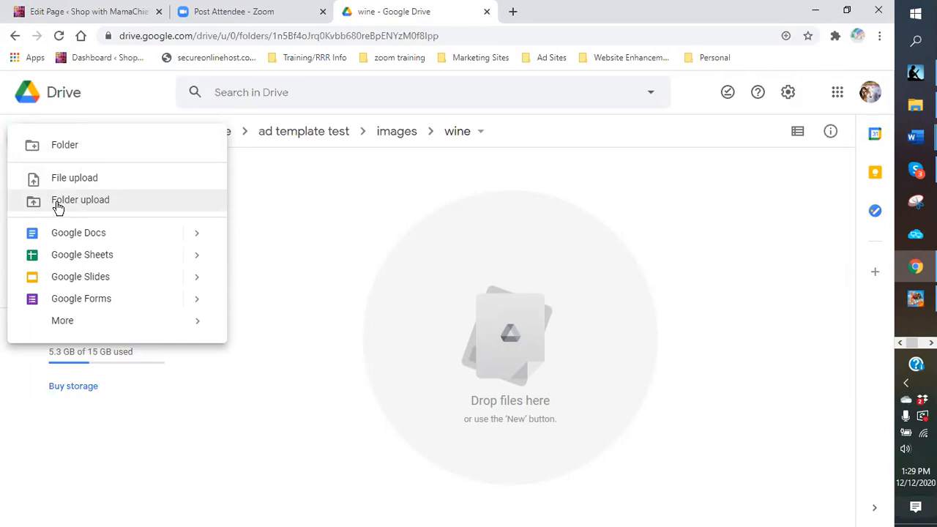
{"action": "left_click", "coordinate": [58, 209]}
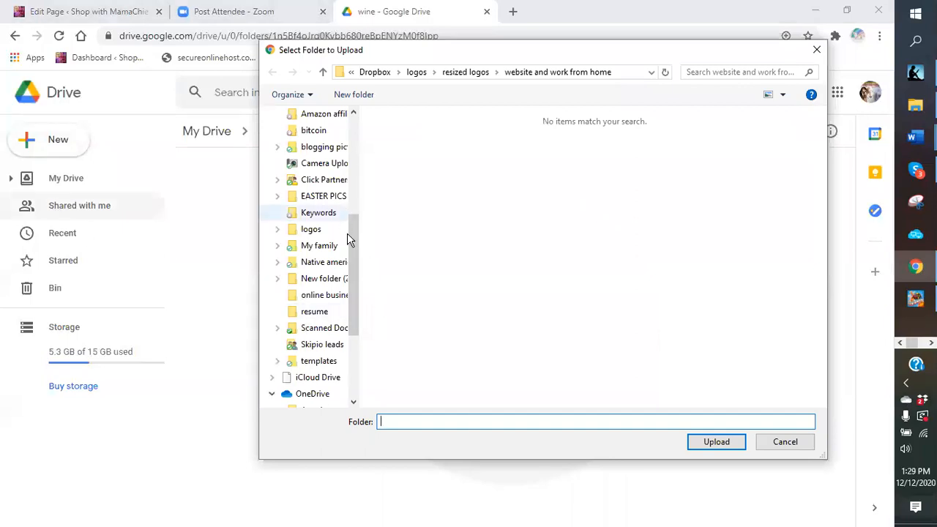
Step: Browse the computer's folders (logos, Click Partners Photos, Suforia, Royatie Gems) for the wine images
{"action": "left_click_drag", "start_coordinate": [353, 250], "coordinate": [366, 176]}
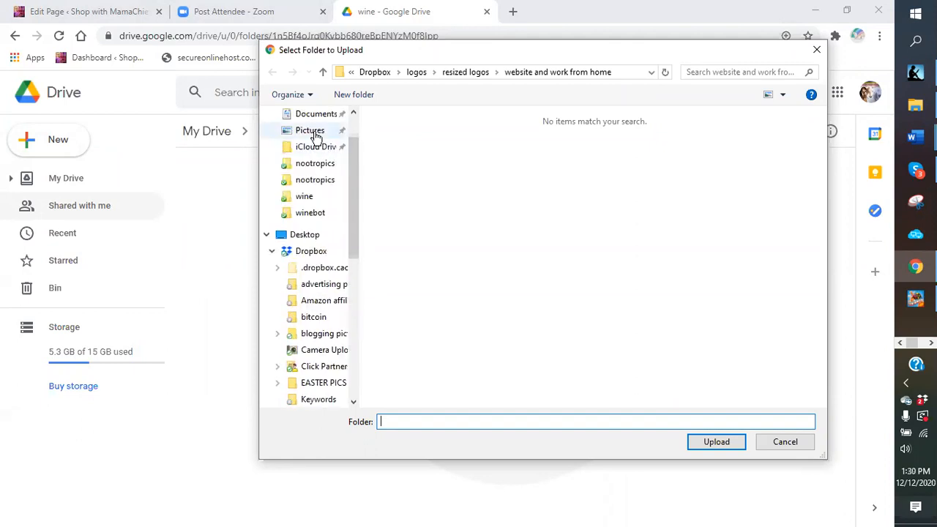
{"action": "left_click_drag", "start_coordinate": [353, 190], "coordinate": [360, 271]}
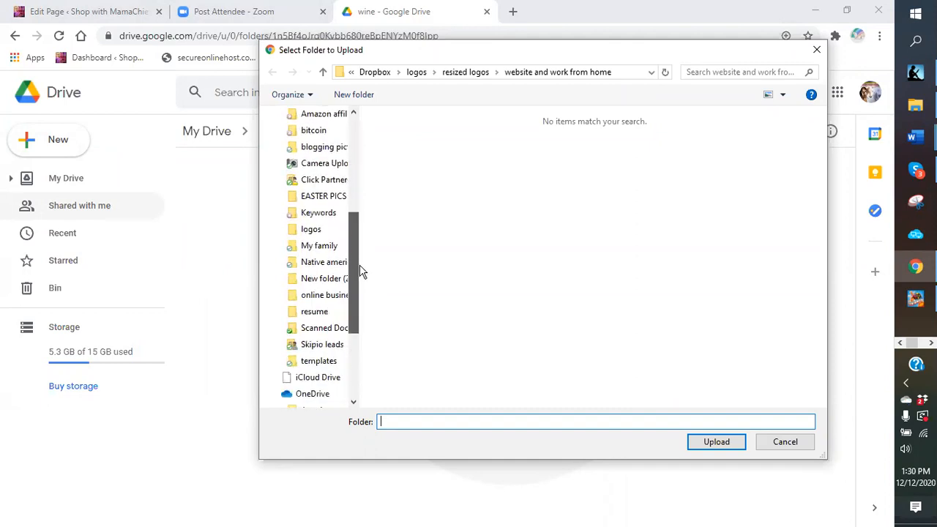
{"action": "left_click", "coordinate": [315, 230]}
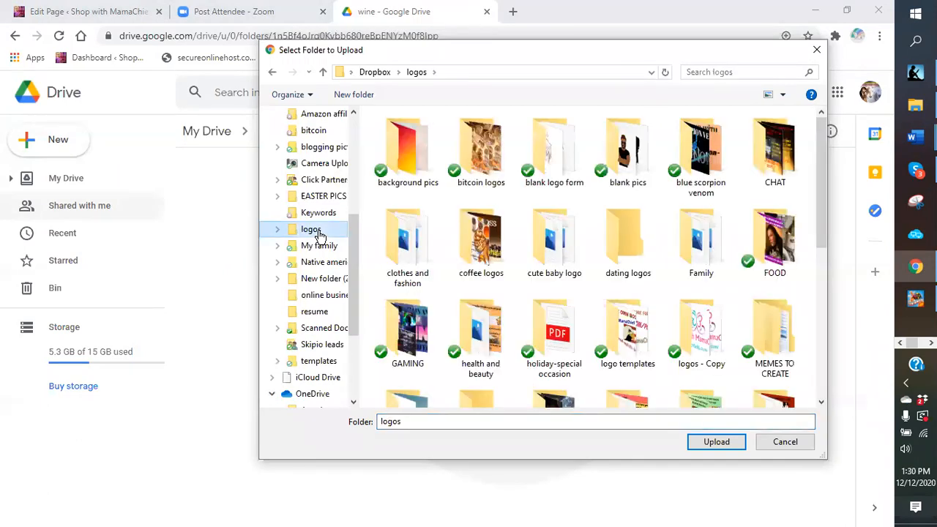
{"action": "left_click_drag", "start_coordinate": [354, 235], "coordinate": [349, 225]}
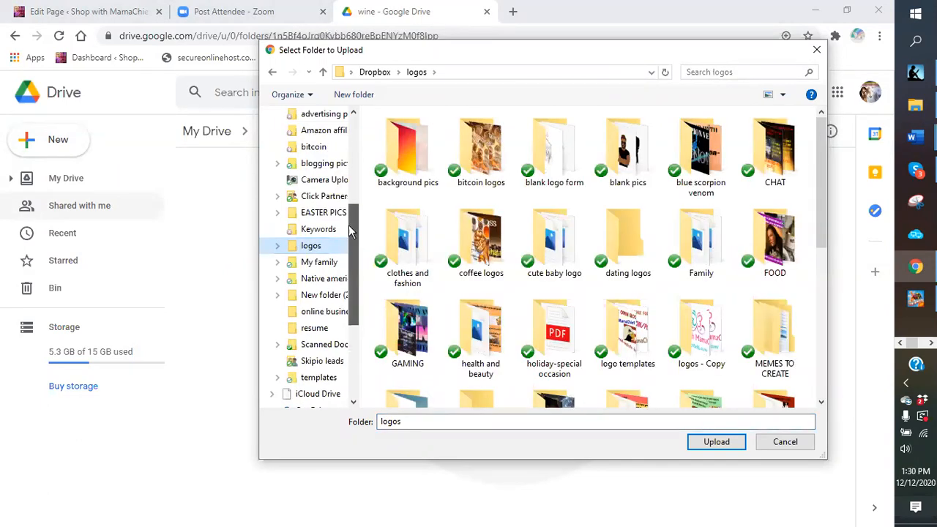
{"action": "left_click", "coordinate": [323, 198]}
{"action": "left_click", "coordinate": [494, 296]}
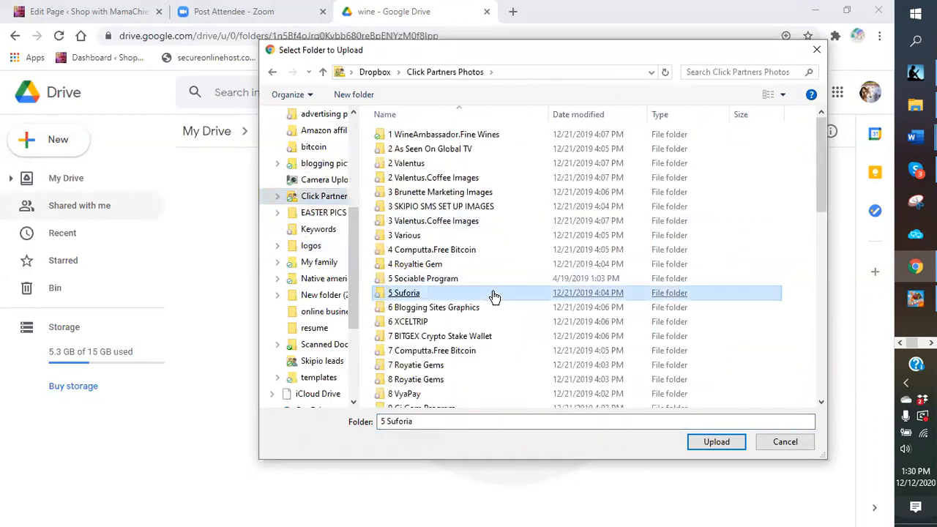
{"action": "scroll", "coordinate": [494, 296], "scroll_direction": "down", "scroll_amount": 2}
{"action": "left_click", "coordinate": [494, 293]}
{"action": "scroll", "coordinate": [494, 296], "scroll_direction": "down", "scroll_amount": 1}
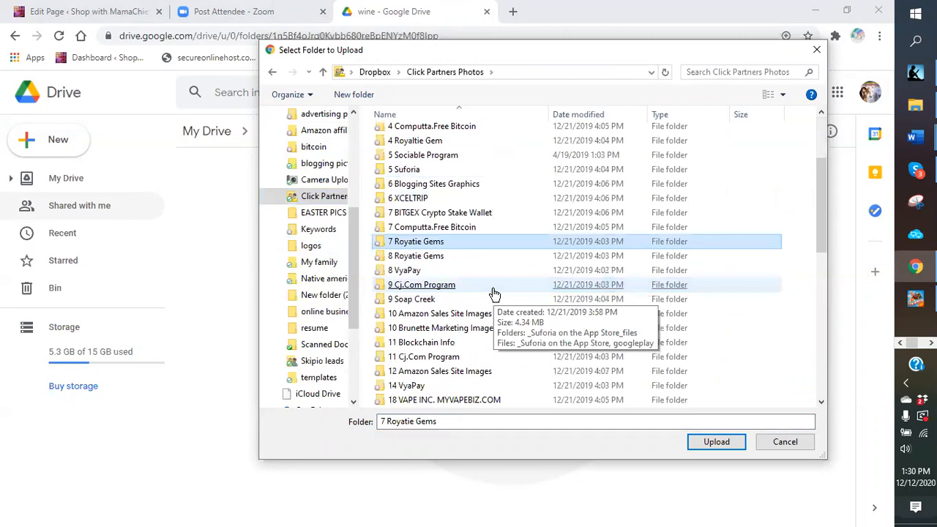
{"action": "scroll", "coordinate": [494, 293], "scroll_direction": "down", "scroll_amount": 3}
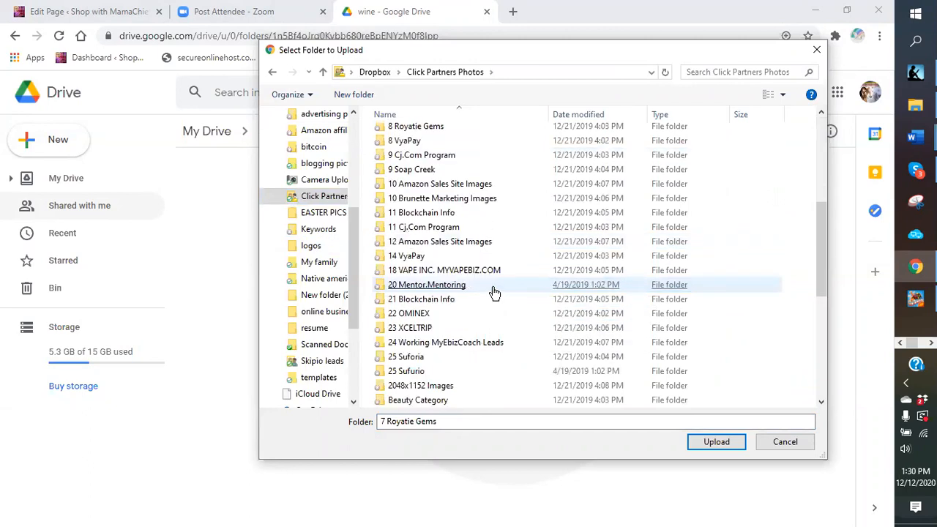
{"action": "scroll", "coordinate": [477, 291], "scroll_direction": "up", "scroll_amount": 5}
{"action": "scroll", "coordinate": [424, 179], "scroll_direction": "up", "scroll_amount": 1}
Step: Open 1 WineAmbassador.Fine Wines, pick the Bath Wine folder and upload it
{"action": "left_click", "coordinate": [425, 178]}
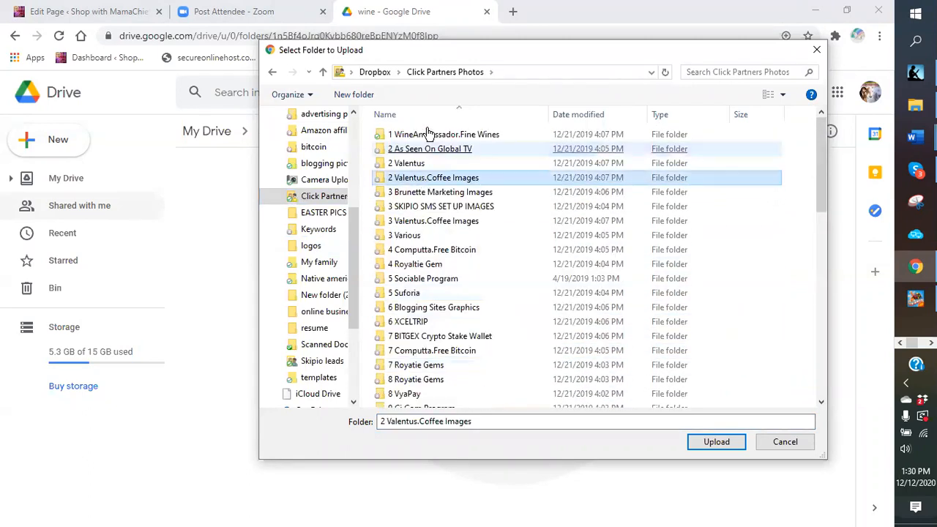
{"action": "double_click", "coordinate": [424, 132]}
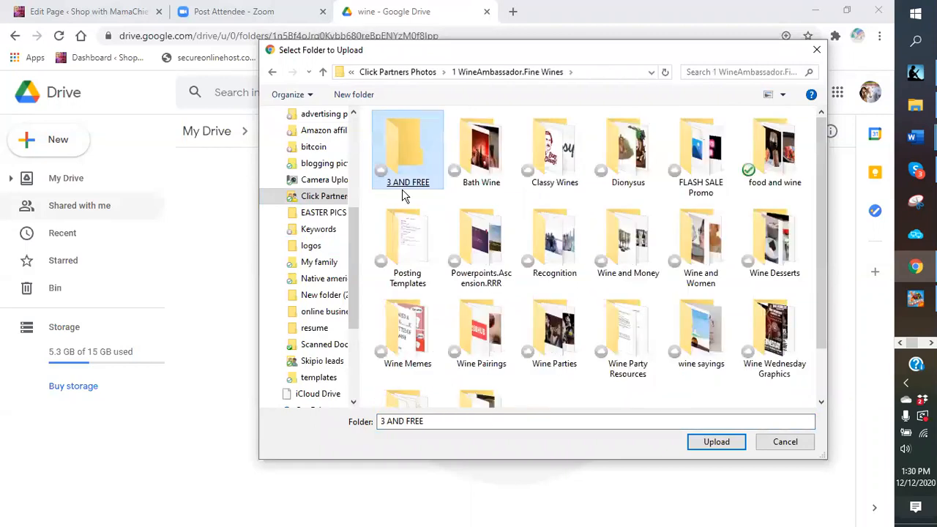
{"action": "left_click", "coordinate": [495, 179]}
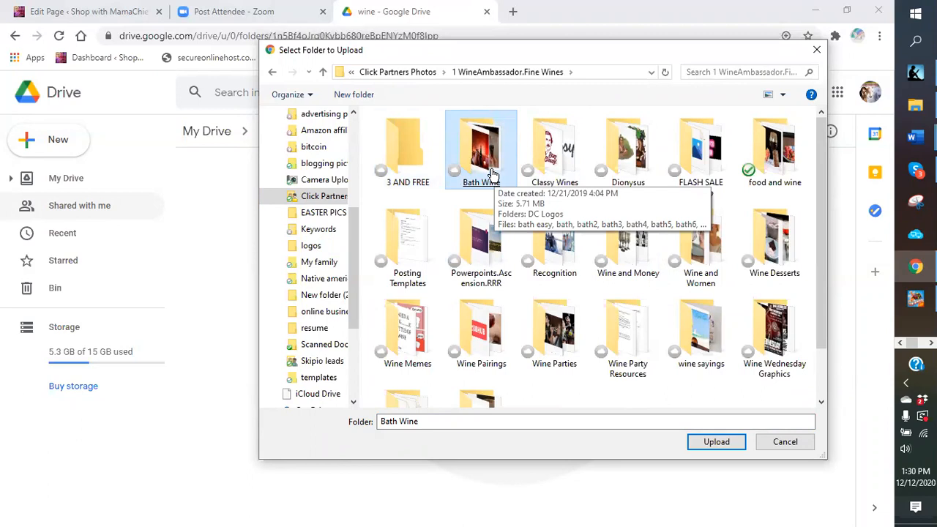
{"action": "double_click", "coordinate": [492, 175]}
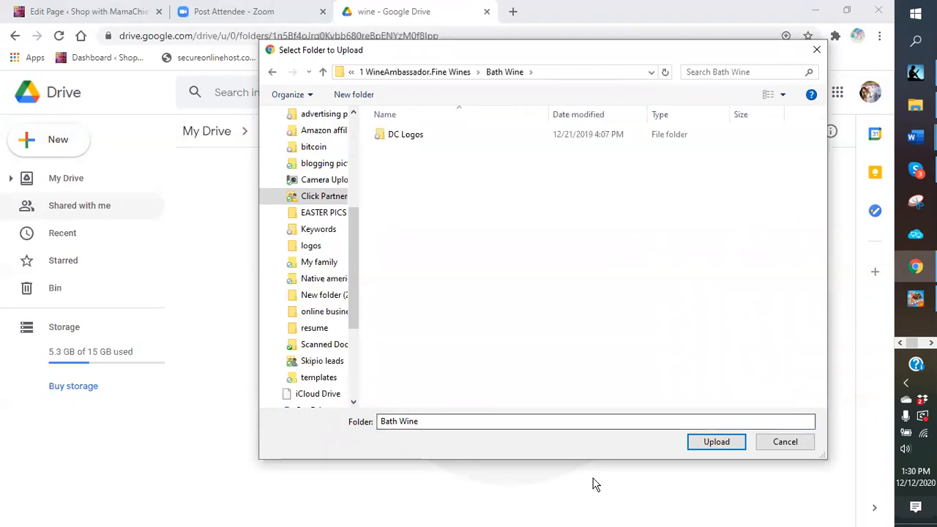
{"action": "left_click", "coordinate": [715, 442]}
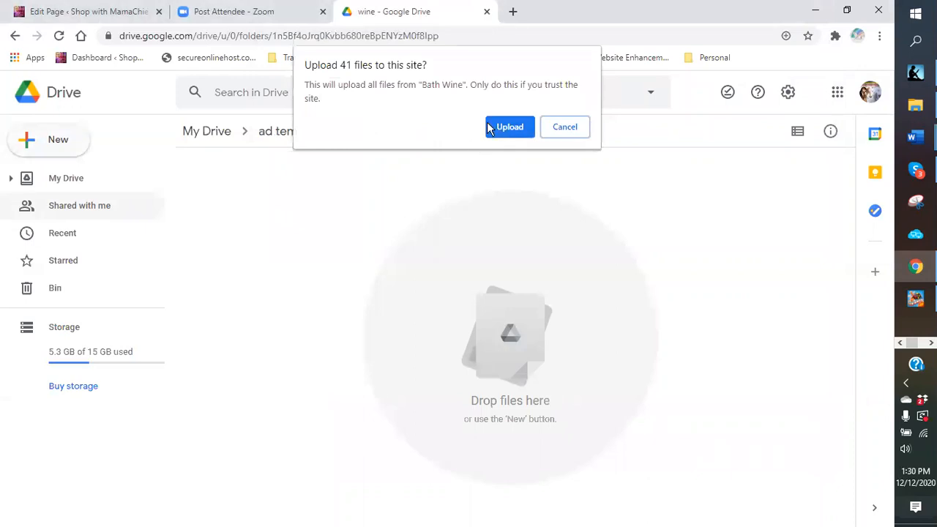
Step: Confirm the 41-file Bath Wine upload, then open the uploaded Bath Wine folder to view its images
{"action": "left_click", "coordinate": [511, 128]}
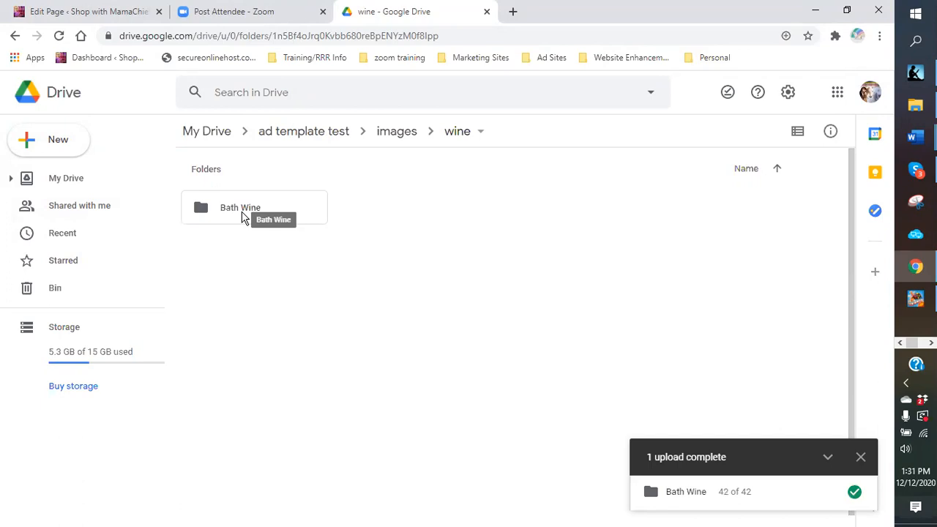
{"action": "left_click", "coordinate": [861, 458]}
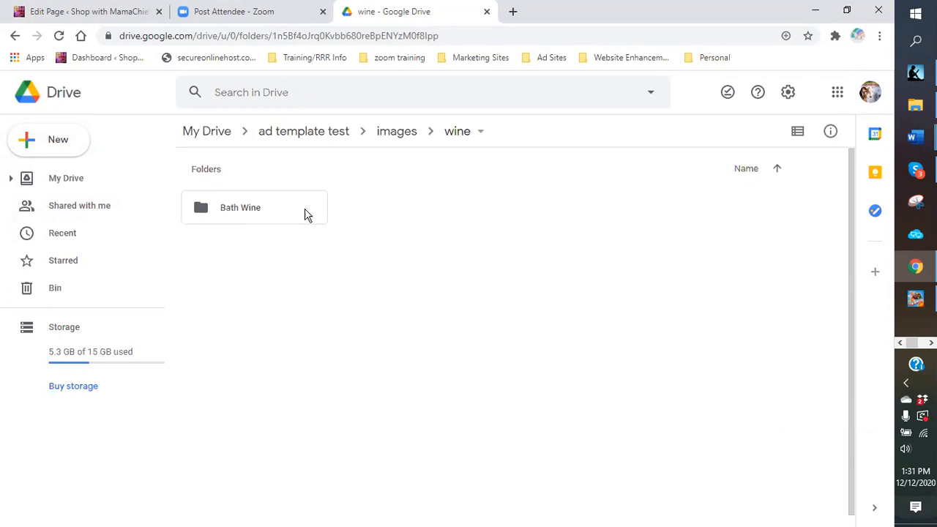
{"action": "double_click", "coordinate": [251, 210]}
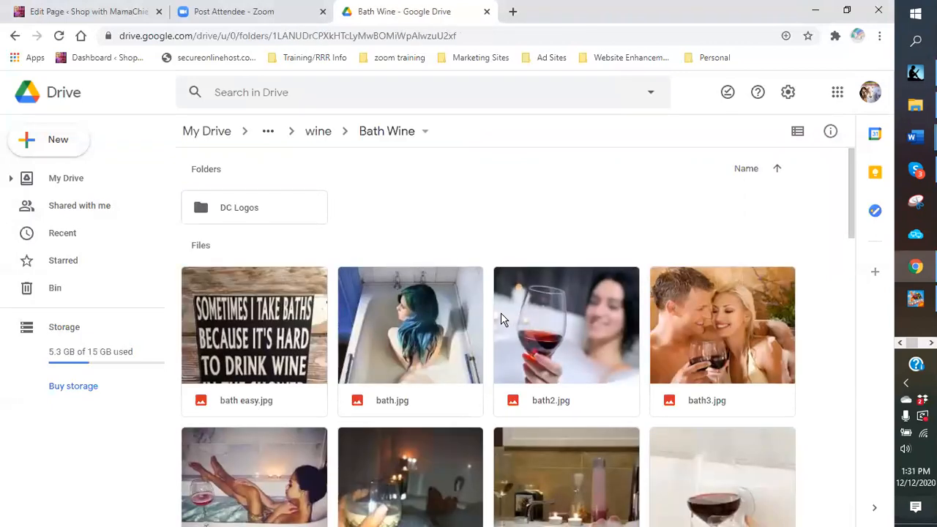
{"action": "scroll", "coordinate": [501, 313], "scroll_direction": "down", "scroll_amount": 7}
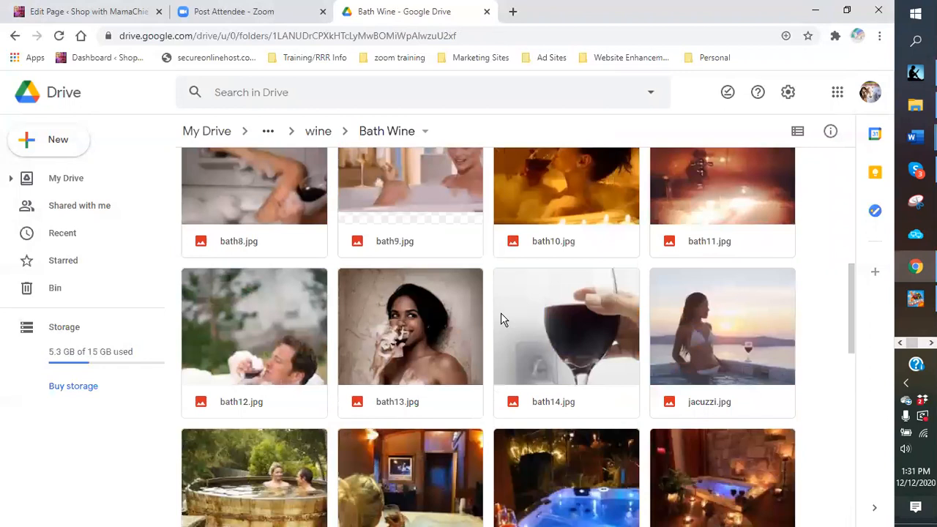
{"action": "scroll", "coordinate": [501, 313], "scroll_direction": "down", "scroll_amount": 3}
{"action": "scroll", "coordinate": [495, 313], "scroll_direction": "up", "scroll_amount": 10}
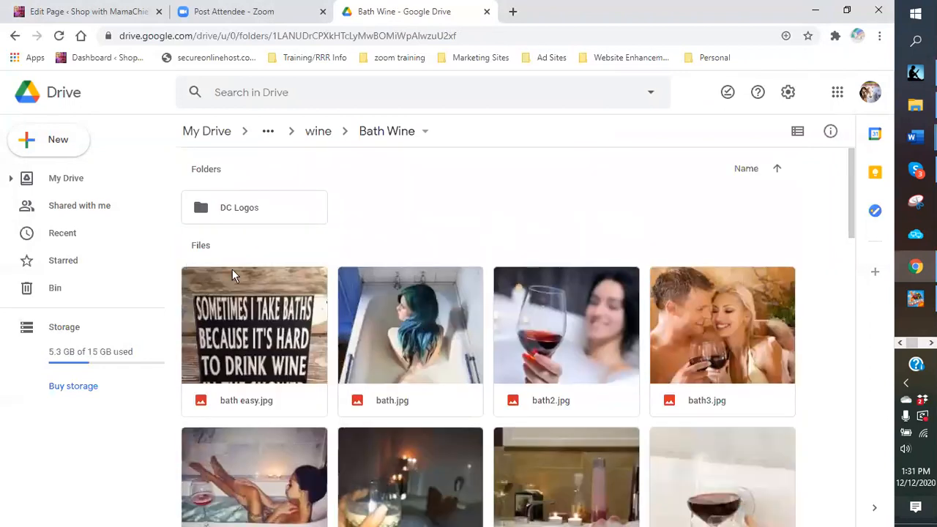
Step: Remove the DC Logos subfolder to the bin and go back up to the wine folder
{"action": "right_click", "coordinate": [256, 211]}
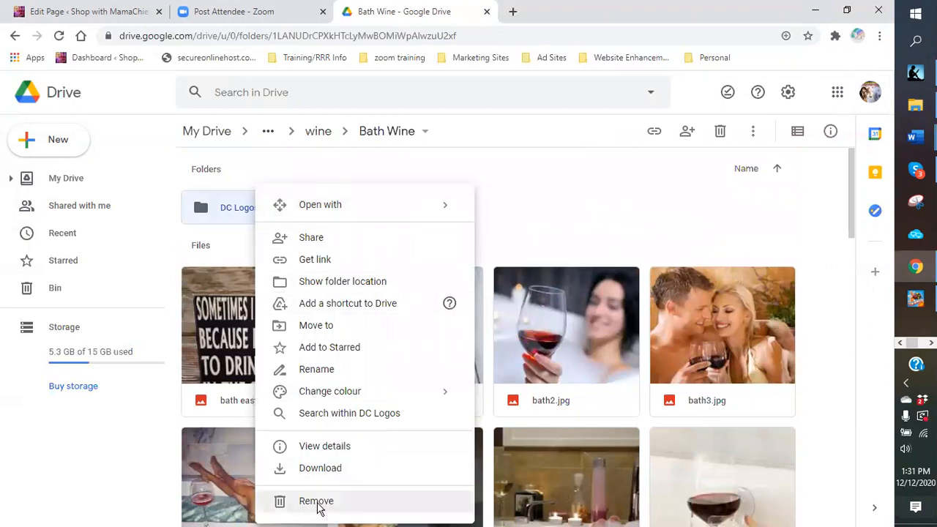
{"action": "left_click", "coordinate": [275, 501]}
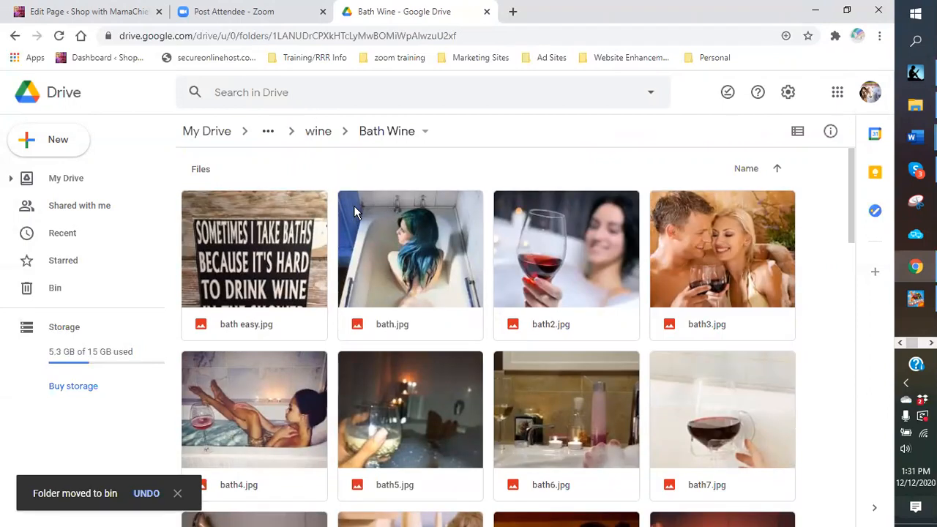
{"action": "left_click", "coordinate": [322, 134]}
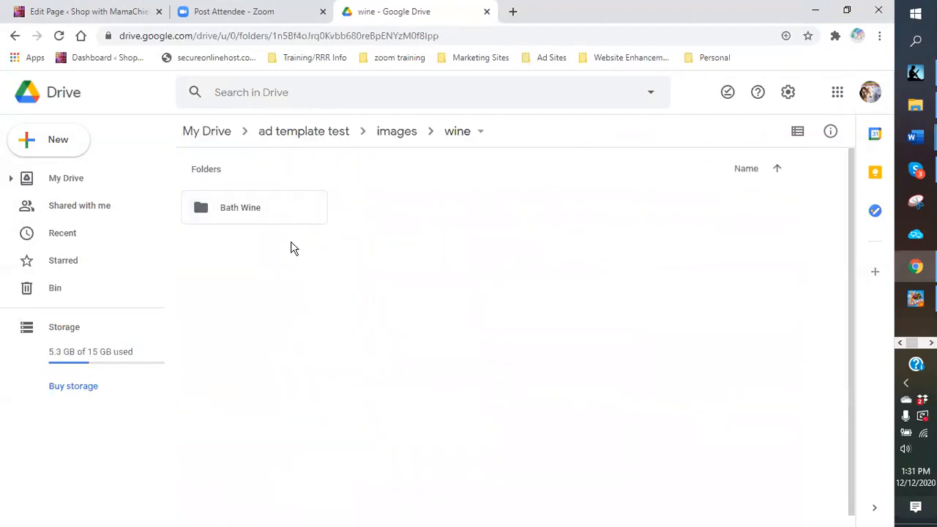
Step: Folder-upload 'food and wine' (43 files) from 1 WineAmbassador.Fine Wines into the wine folder
{"action": "left_click", "coordinate": [57, 142]}
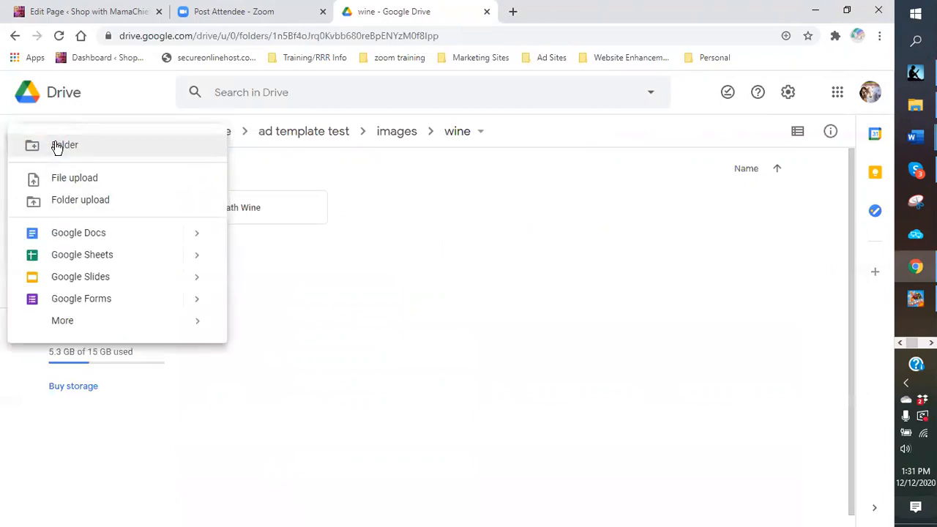
{"action": "left_click", "coordinate": [80, 205]}
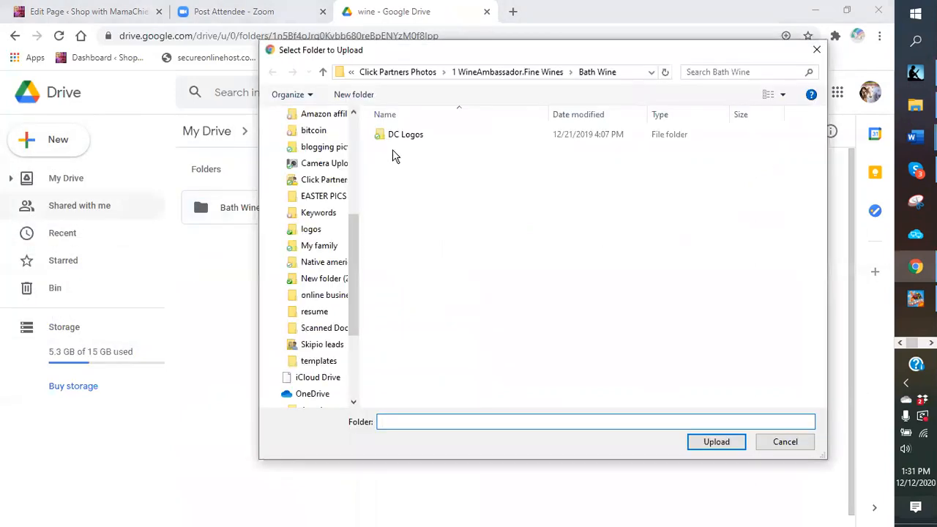
{"action": "left_click", "coordinate": [459, 76]}
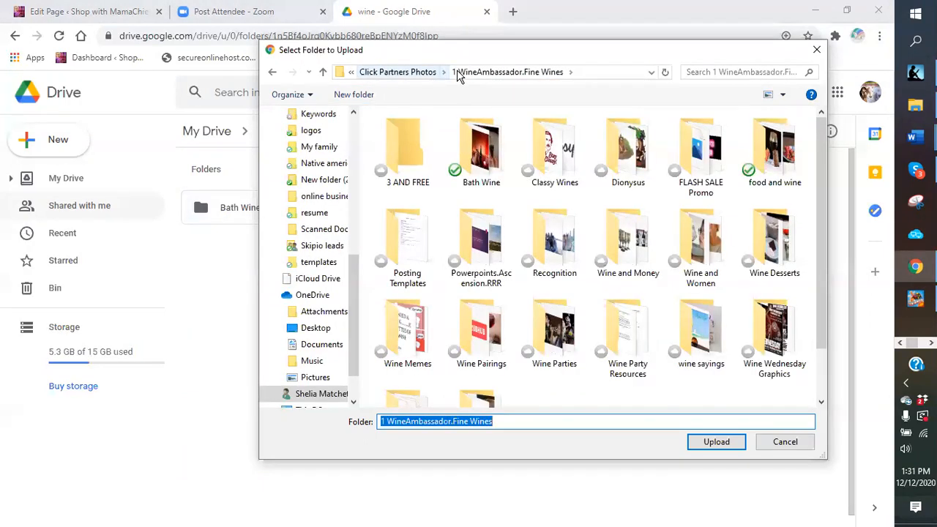
{"action": "double_click", "coordinate": [778, 154]}
{"action": "left_click", "coordinate": [699, 445]}
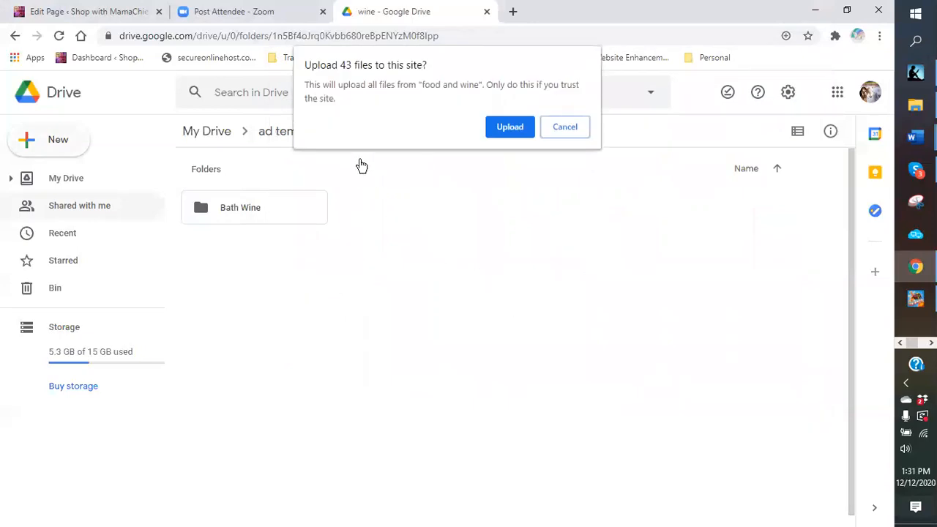
{"action": "left_click", "coordinate": [510, 129]}
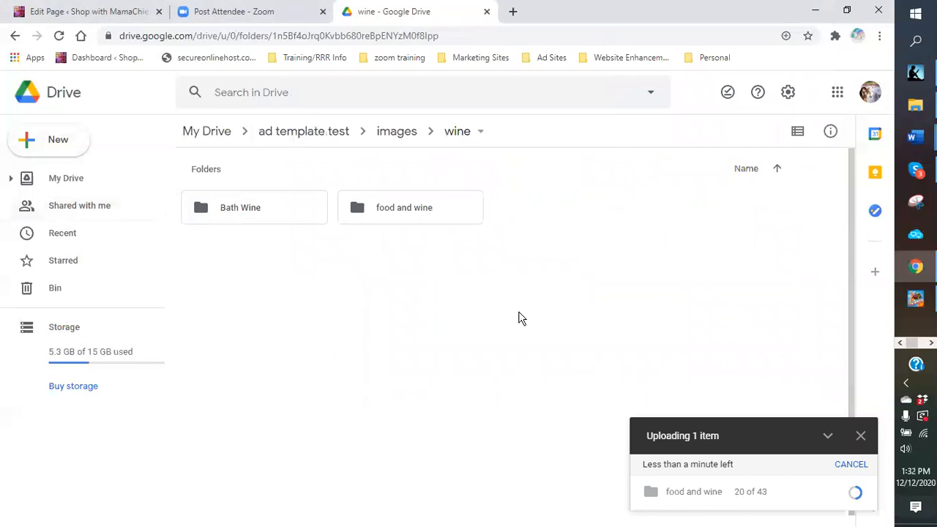
{"action": "mouse_move", "coordinate": [762, 509]}
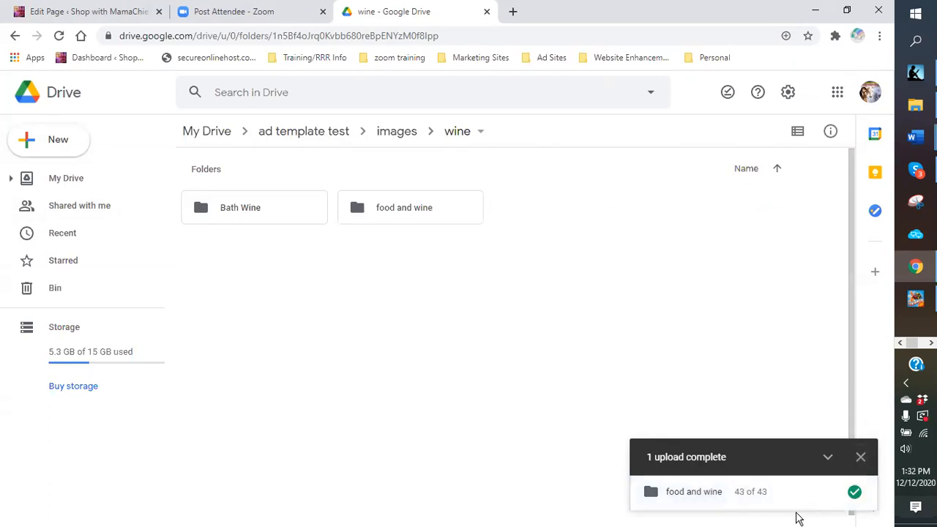
{"action": "left_click", "coordinate": [860, 457]}
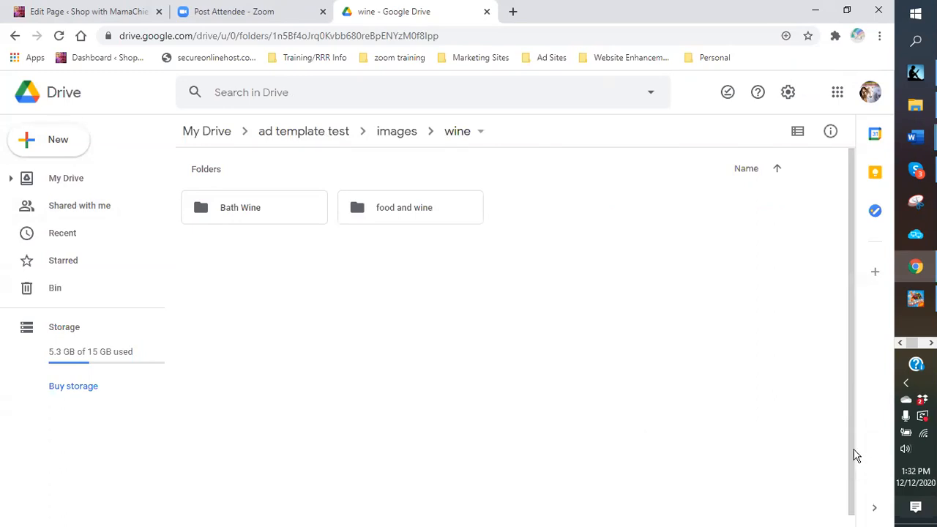
Step: Open the uploaded food and wine folder to check its images
{"action": "left_click", "coordinate": [426, 217]}
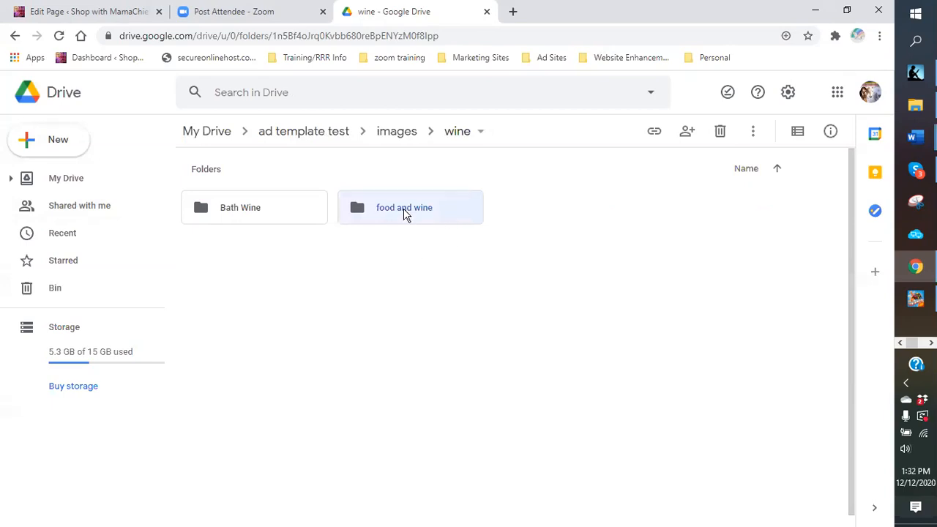
{"action": "double_click", "coordinate": [406, 213]}
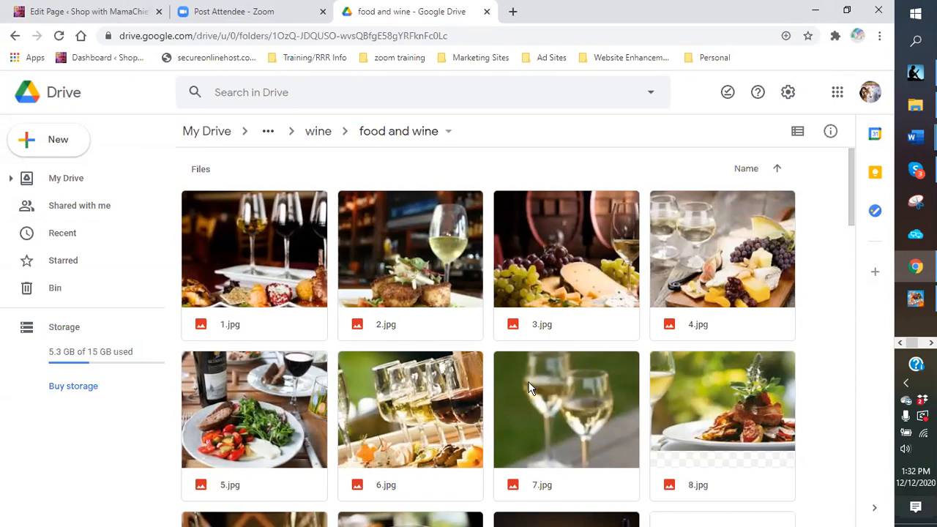
{"action": "scroll", "coordinate": [522, 385], "scroll_direction": "down", "scroll_amount": 5}
{"action": "scroll", "coordinate": [516, 395], "scroll_direction": "down", "scroll_amount": 2}
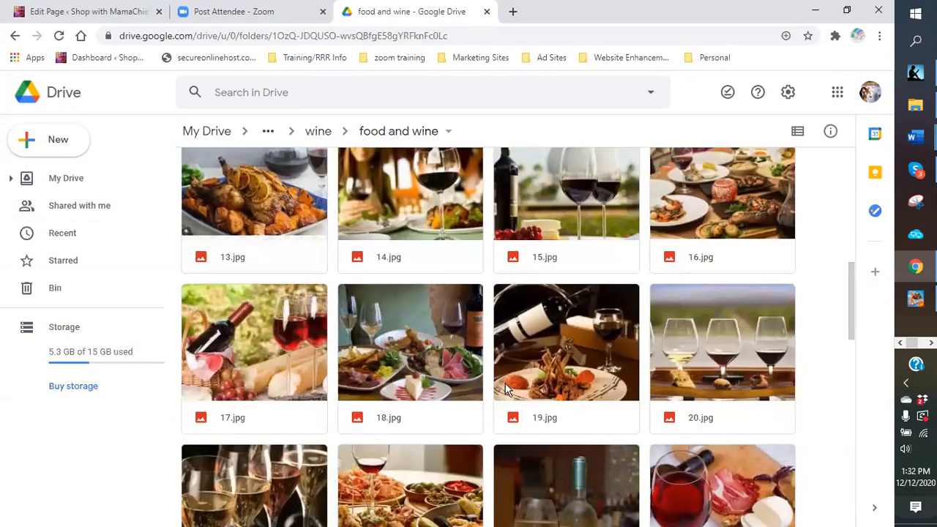
{"action": "scroll", "coordinate": [505, 383], "scroll_direction": "up", "scroll_amount": 8}
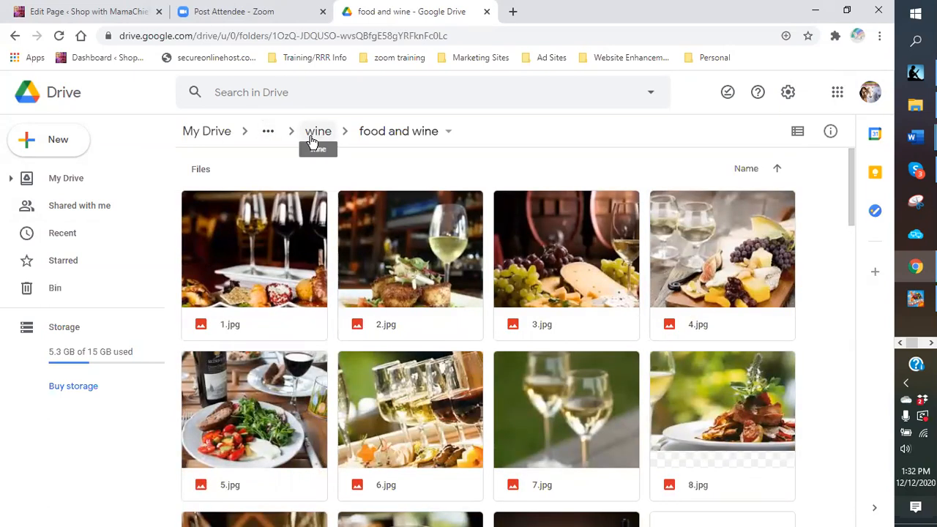
Step: Navigate up to ad template test and open its ad body folder
{"action": "left_click", "coordinate": [265, 137]}
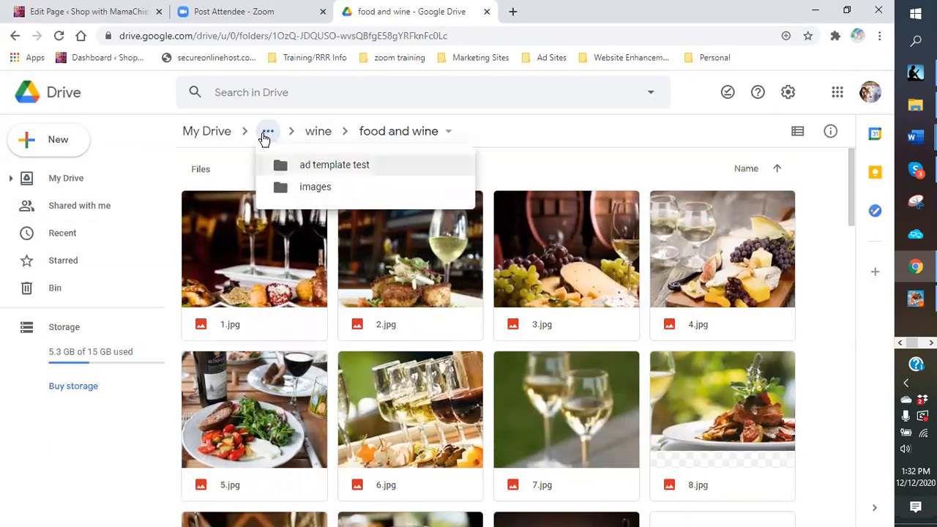
{"action": "left_click", "coordinate": [311, 170]}
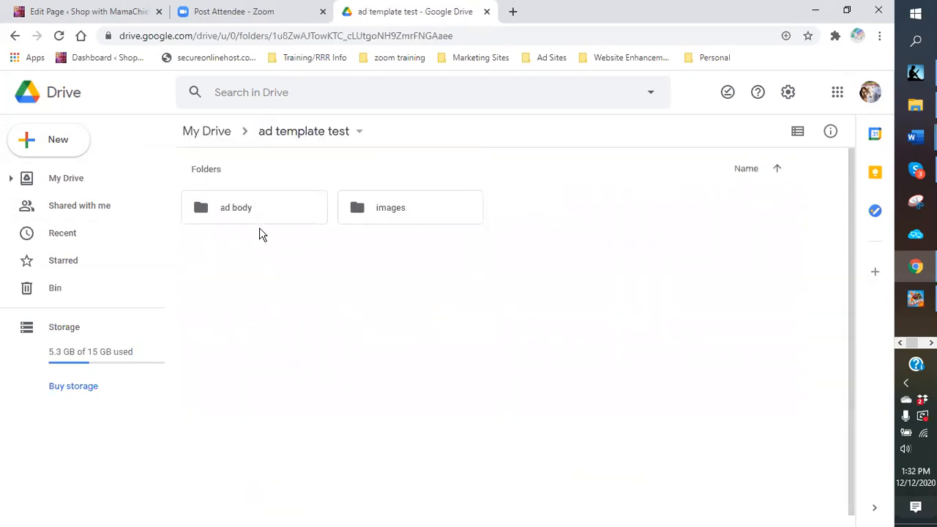
{"action": "double_click", "coordinate": [250, 211]}
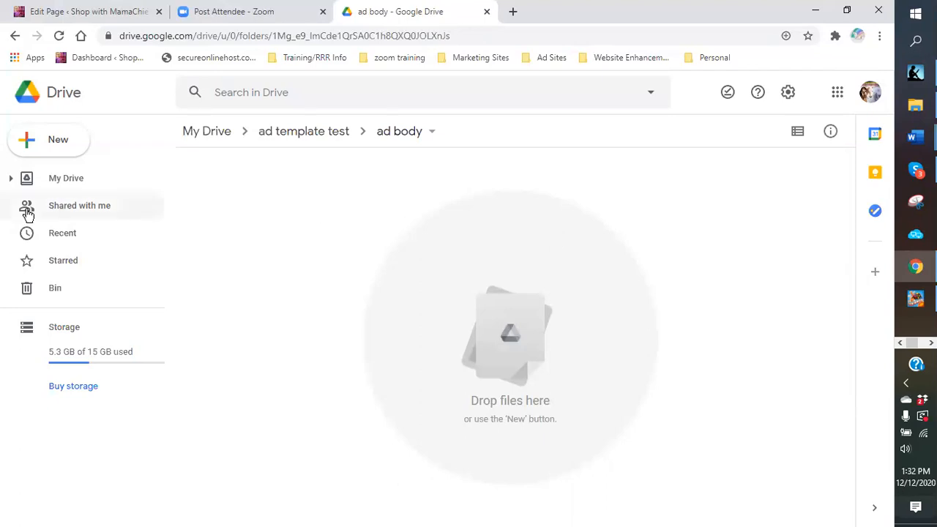
Step: Create three folders in ad body: 'wine ads', 'coffee' and 'velovita'
{"action": "left_click", "coordinate": [44, 142]}
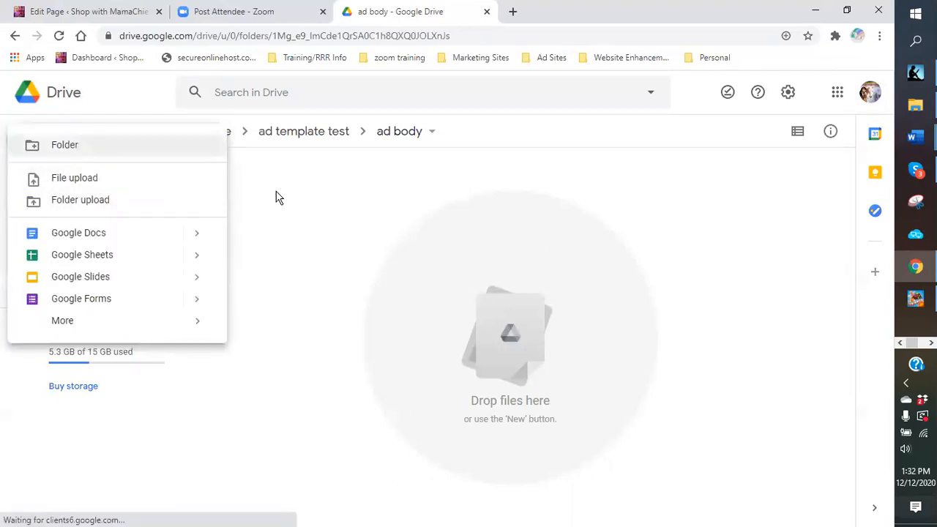
{"action": "left_click", "coordinate": [64, 145]}
{"action": "type", "text": "wine "}
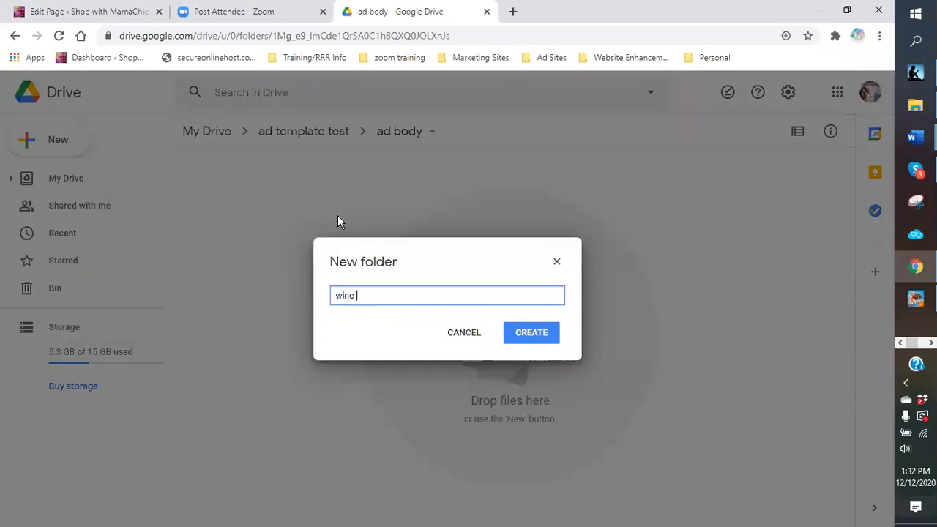
{"action": "type", "text": "ads"}
{"action": "key", "text": "Return"}
{"action": "left_click", "coordinate": [69, 141]}
{"action": "left_click", "coordinate": [98, 146]}
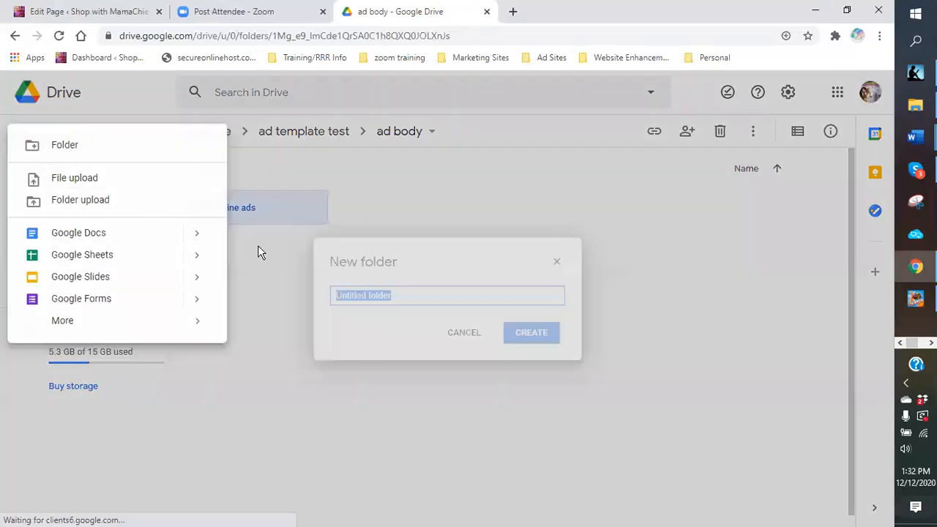
{"action": "type", "text": "coffee"}
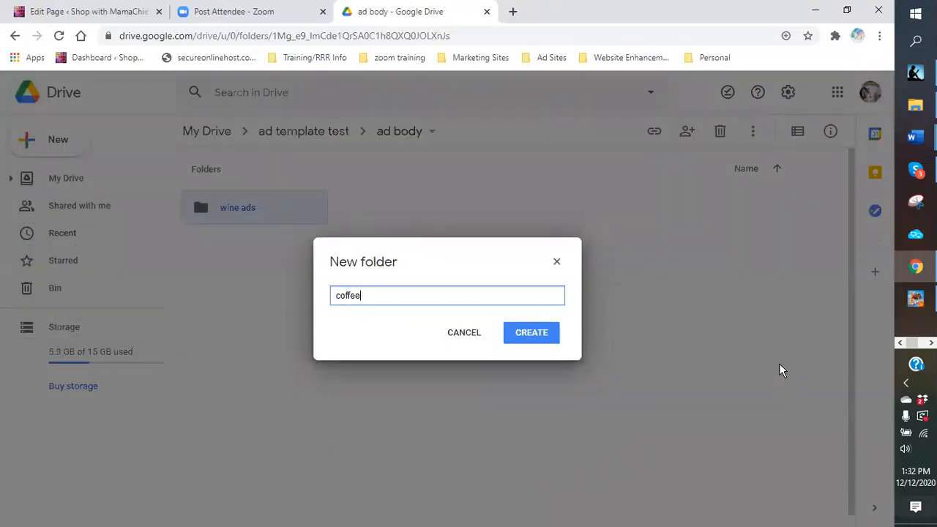
{"action": "key", "text": "Return"}
{"action": "left_click", "coordinate": [42, 138]}
{"action": "left_click", "coordinate": [80, 146]}
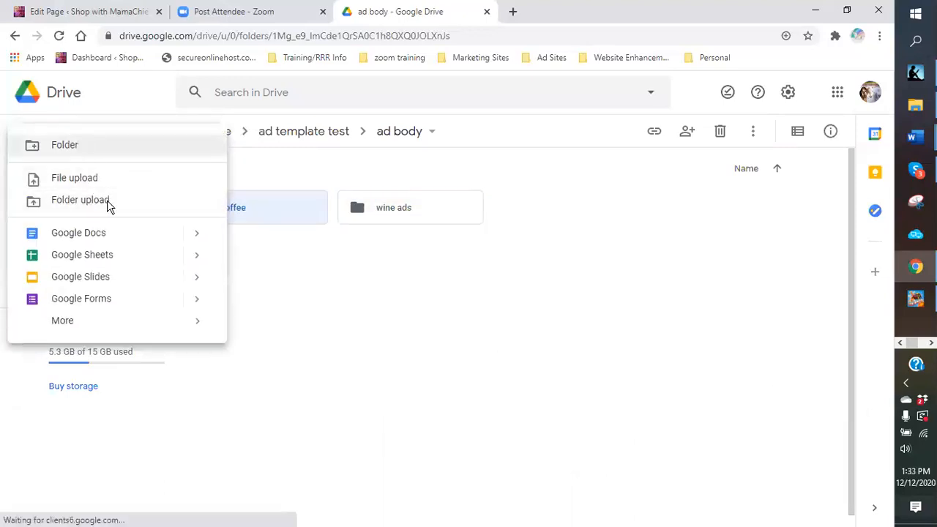
{"action": "type", "text": "ve"}
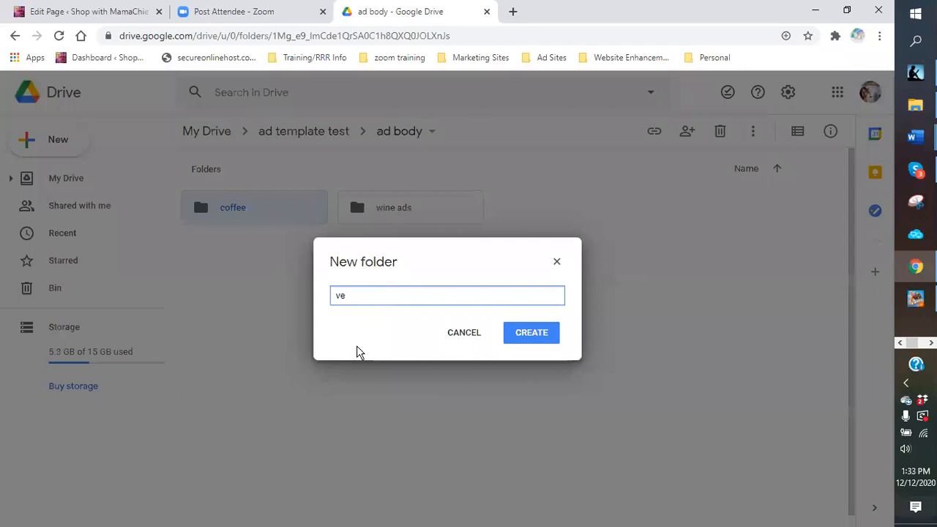
{"action": "type", "text": "locita"}
{"action": "key", "text": "Return"}
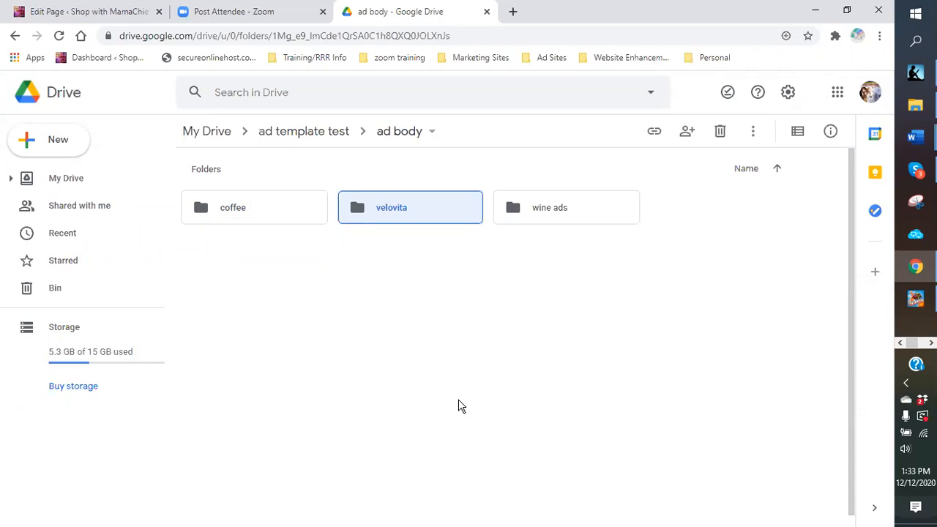
Step: Open the wine ads folder inside ad body and bring up the New menu there
{"action": "left_click", "coordinate": [56, 143]}
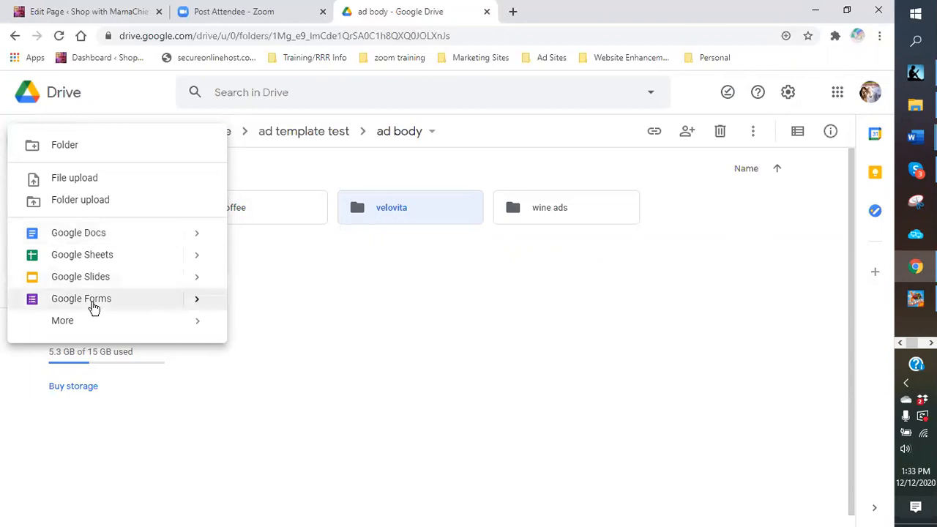
{"action": "left_click", "coordinate": [407, 265]}
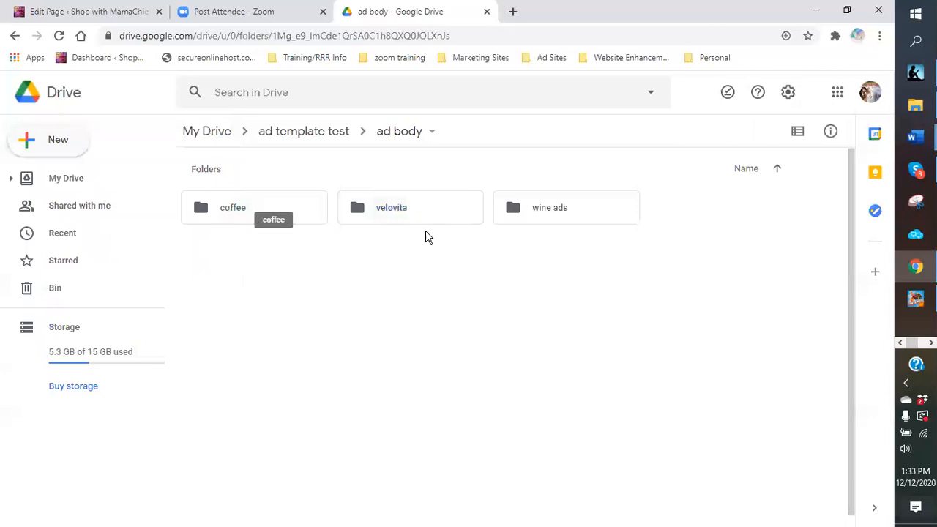
{"action": "double_click", "coordinate": [545, 210]}
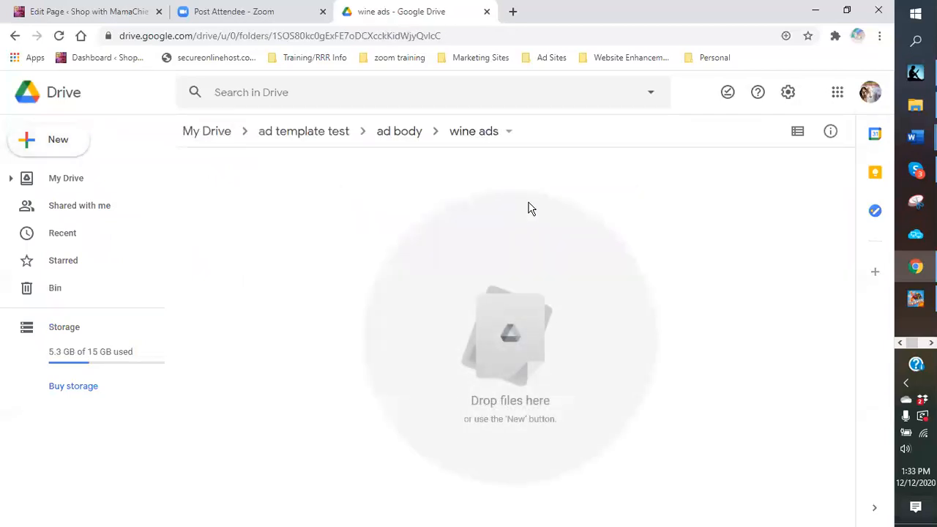
{"action": "left_click", "coordinate": [53, 146]}
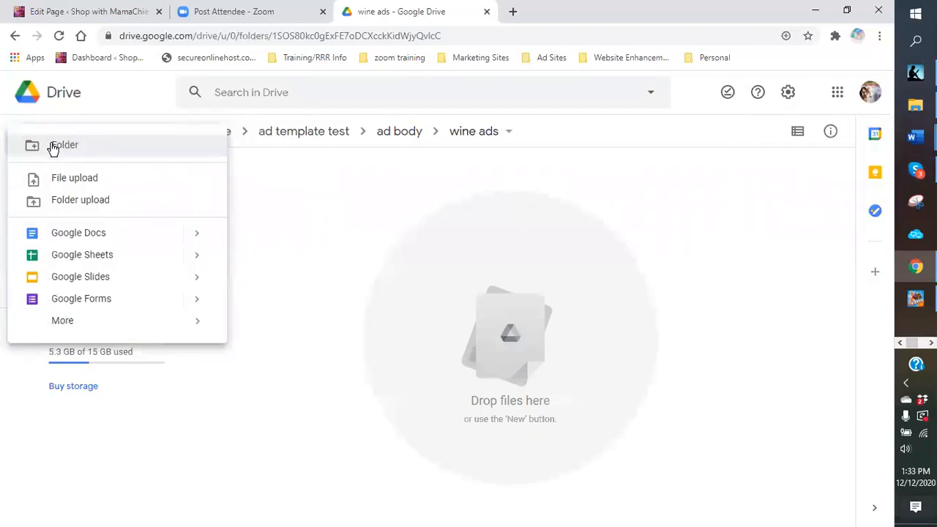
Step: Create a blank Google Doc in wine ads and rename it from Untitled to 'WINE ADS'
{"action": "left_click", "coordinate": [65, 236]}
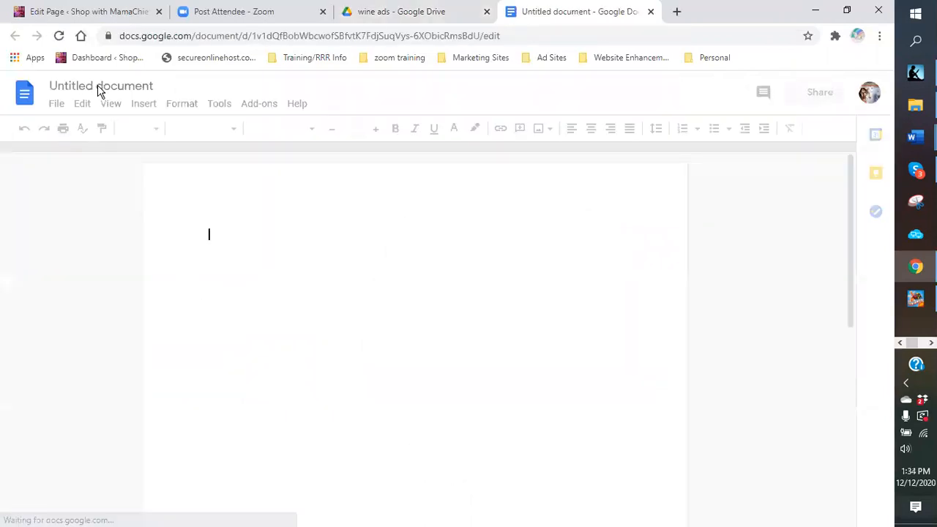
{"action": "left_click", "coordinate": [99, 83]}
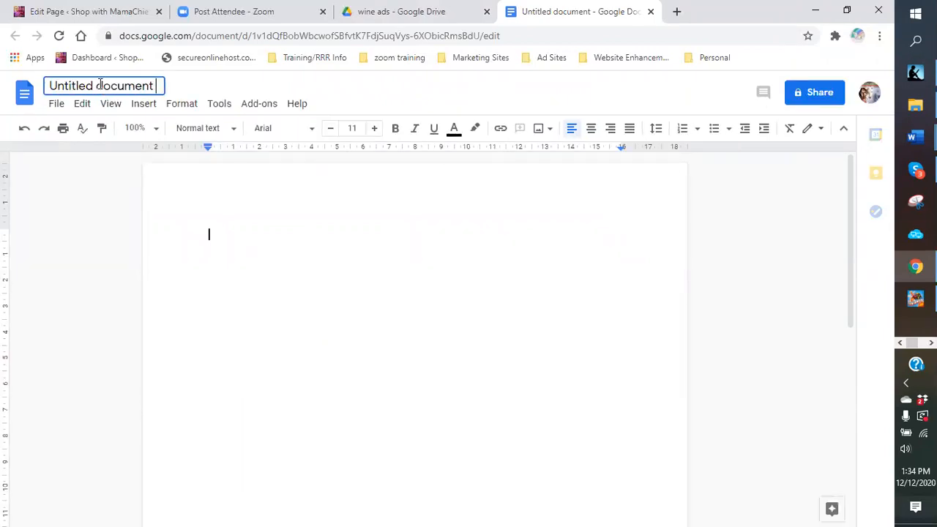
{"action": "left_click_drag", "start_coordinate": [152, 86], "coordinate": [59, 117]}
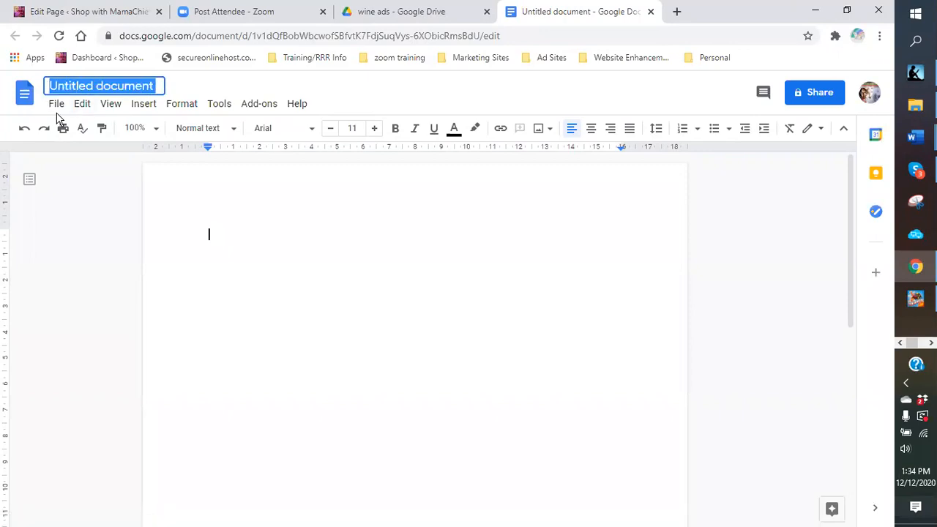
{"action": "type", "text": "WINE ADS"}
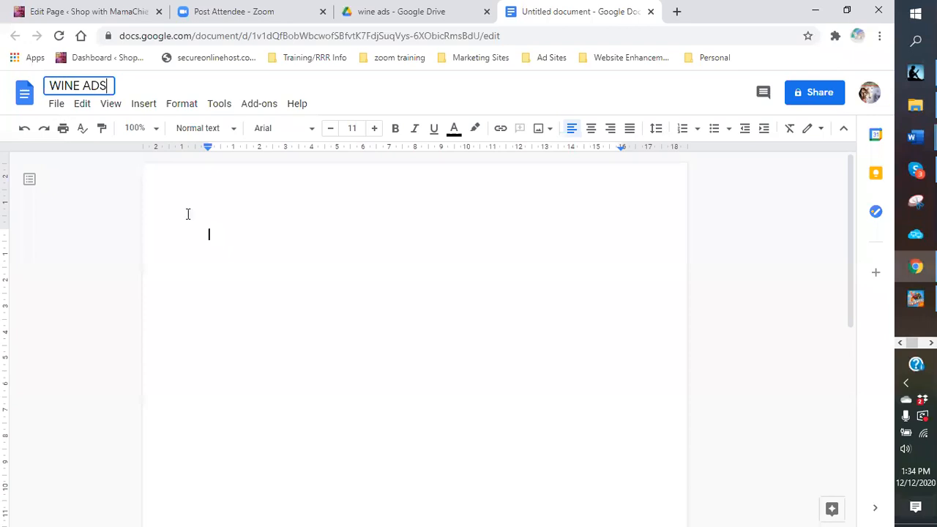
{"action": "left_click", "coordinate": [235, 206]}
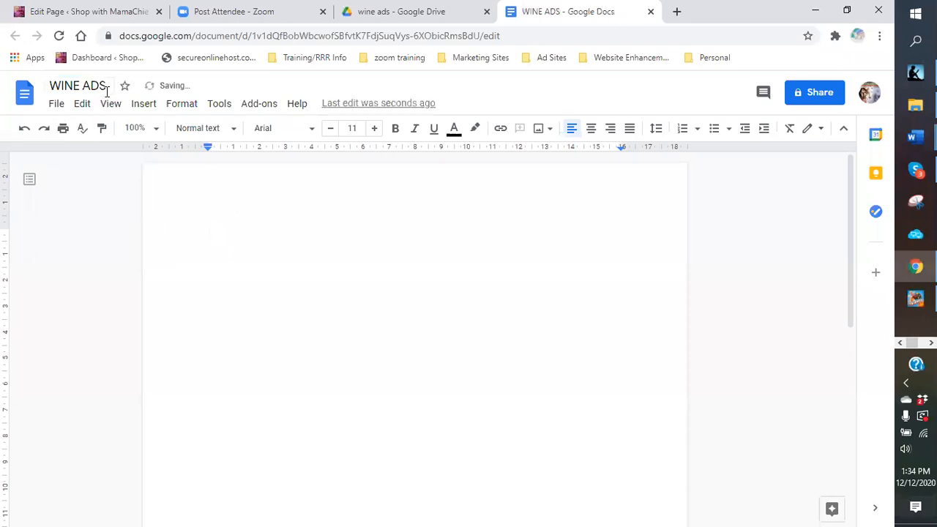
Step: Copy 'Headlines:' and its five headlines from Word's ad copy, then return to WINE ADS
{"action": "mouse_move", "coordinate": [915, 170]}
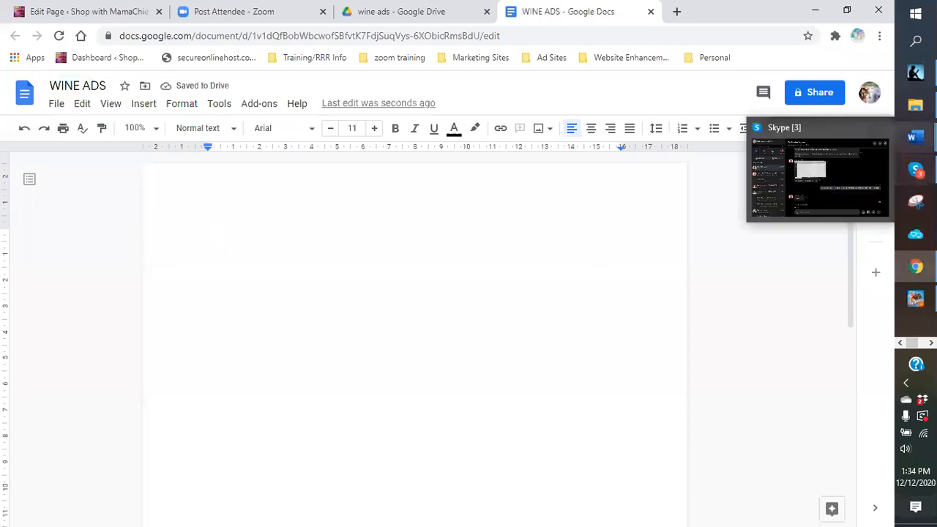
{"action": "mouse_move", "coordinate": [916, 137]}
{"action": "mouse_move", "coordinate": [851, 169]}
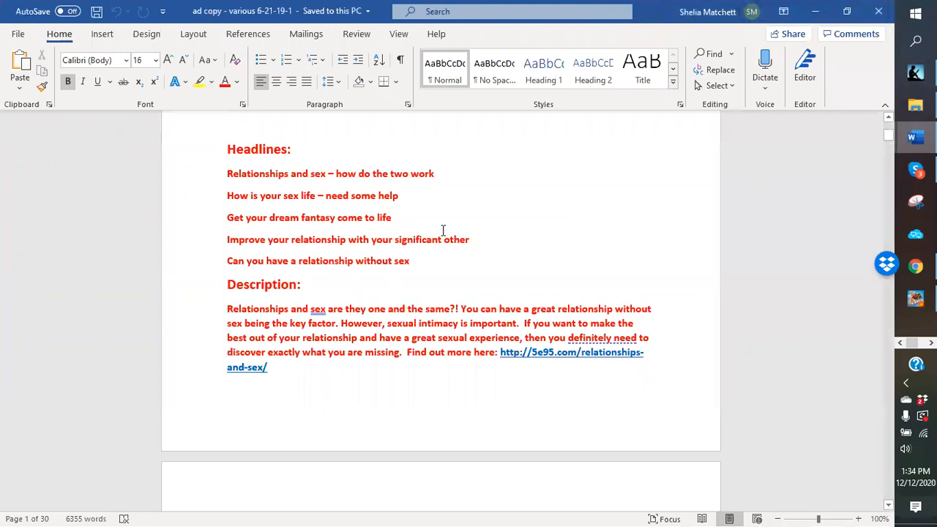
{"action": "scroll", "coordinate": [439, 240], "scroll_direction": "up", "scroll_amount": 8}
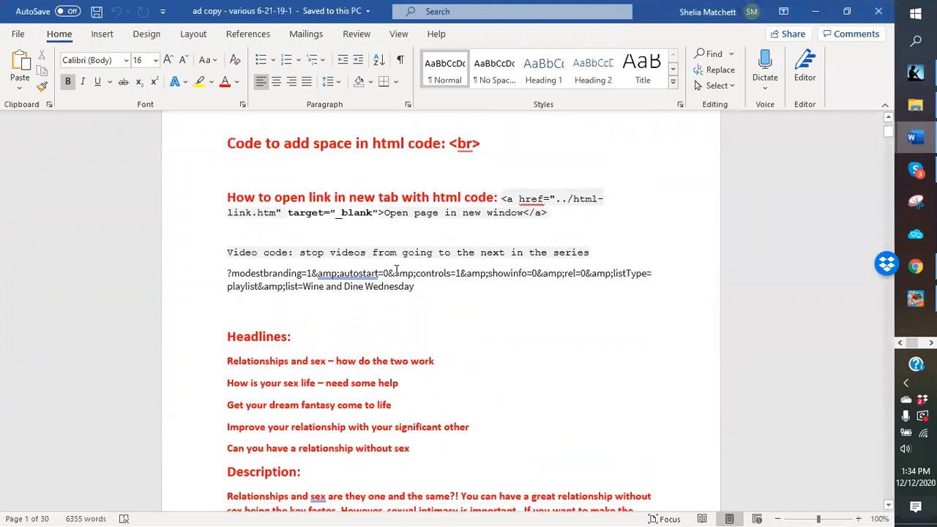
{"action": "scroll", "coordinate": [310, 262], "scroll_direction": "down", "scroll_amount": 5}
{"action": "scroll", "coordinate": [310, 262], "scroll_direction": "down", "scroll_amount": 2}
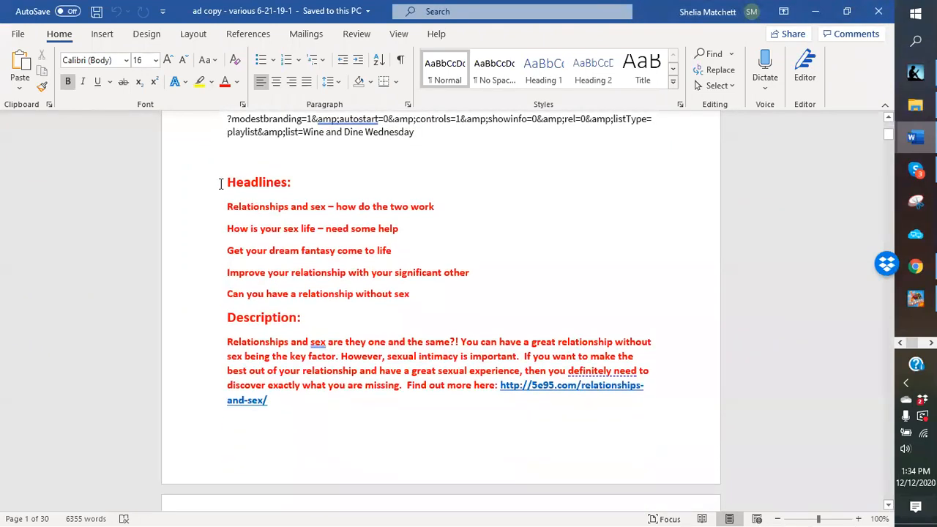
{"action": "left_click_drag", "start_coordinate": [222, 182], "coordinate": [424, 293]}
{"action": "right_click", "coordinate": [337, 252]}
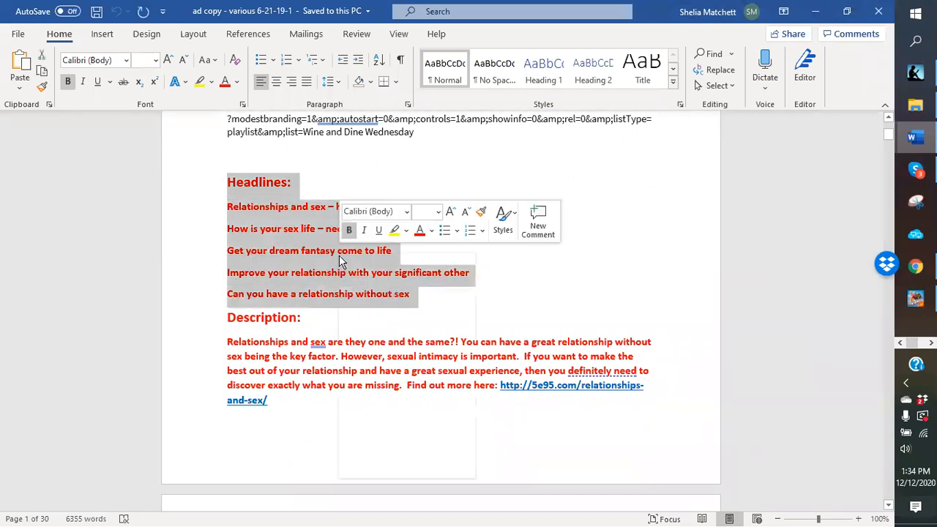
{"action": "left_click", "coordinate": [375, 284]}
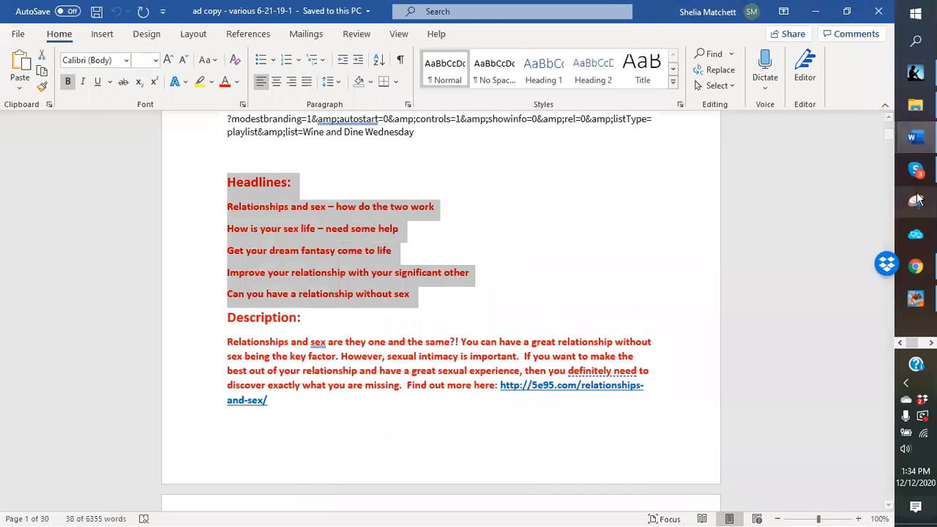
{"action": "left_click", "coordinate": [915, 266]}
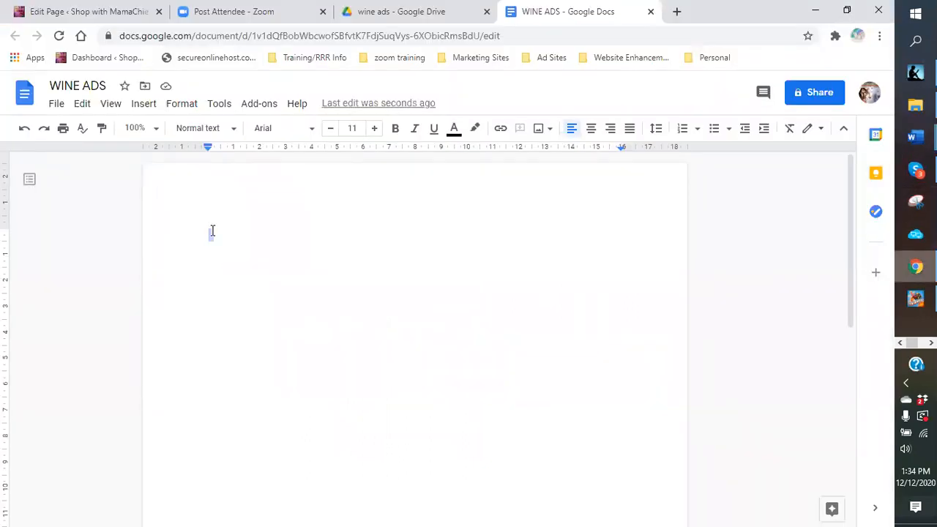
Step: Paste the copied headlines into WINE ADS and enlarge the 'Headlines:' heading to size 19
{"action": "right_click", "coordinate": [211, 232]}
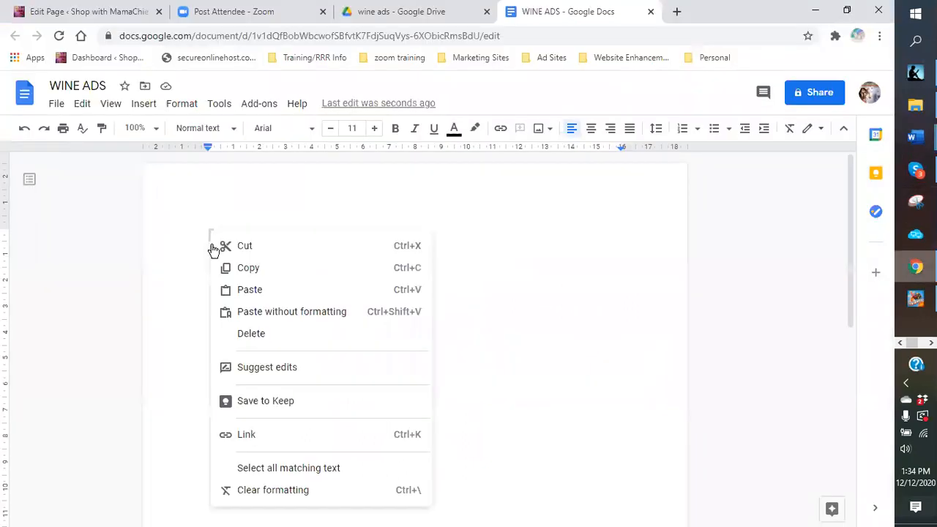
{"action": "left_click", "coordinate": [249, 291]}
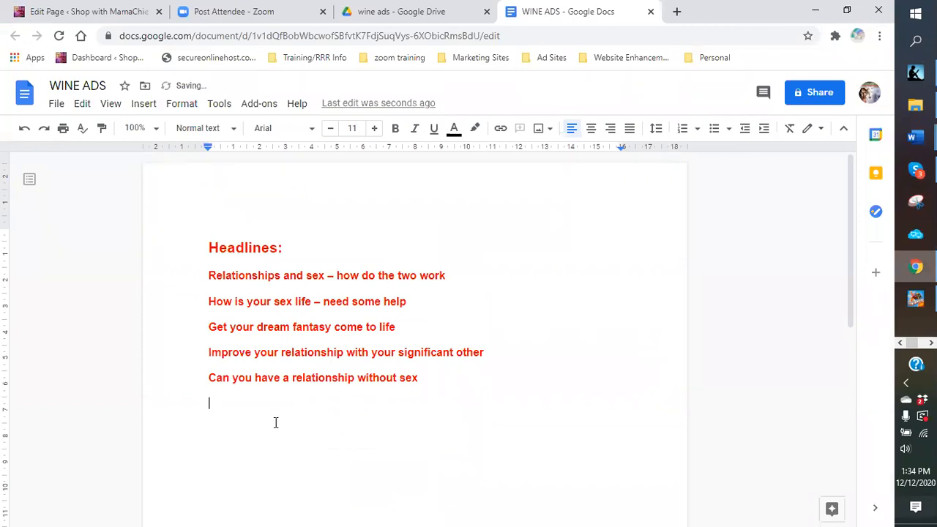
{"action": "left_click_drag", "start_coordinate": [209, 247], "coordinate": [343, 256]}
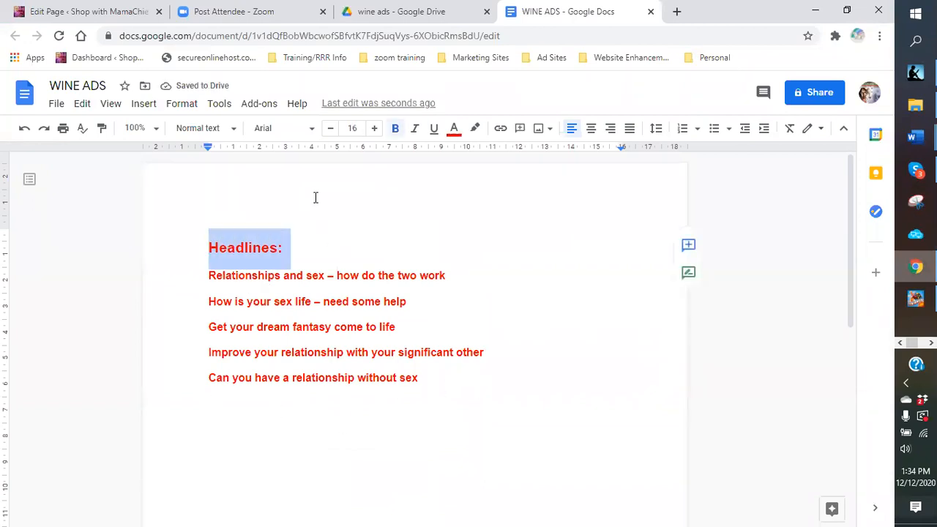
{"action": "left_click", "coordinate": [375, 129]}
{"action": "left_click", "coordinate": [375, 129]}
{"action": "left_click", "coordinate": [376, 129]}
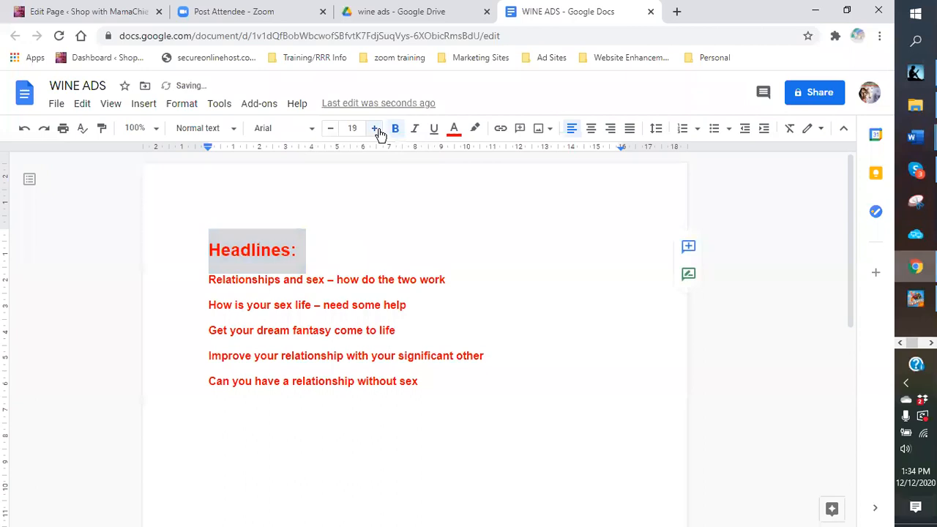
{"action": "left_click", "coordinate": [376, 129]}
{"action": "left_click", "coordinate": [375, 129]}
{"action": "left_click", "coordinate": [495, 293]}
{"action": "scroll", "coordinate": [440, 366], "scroll_direction": "down", "scroll_amount": 3}
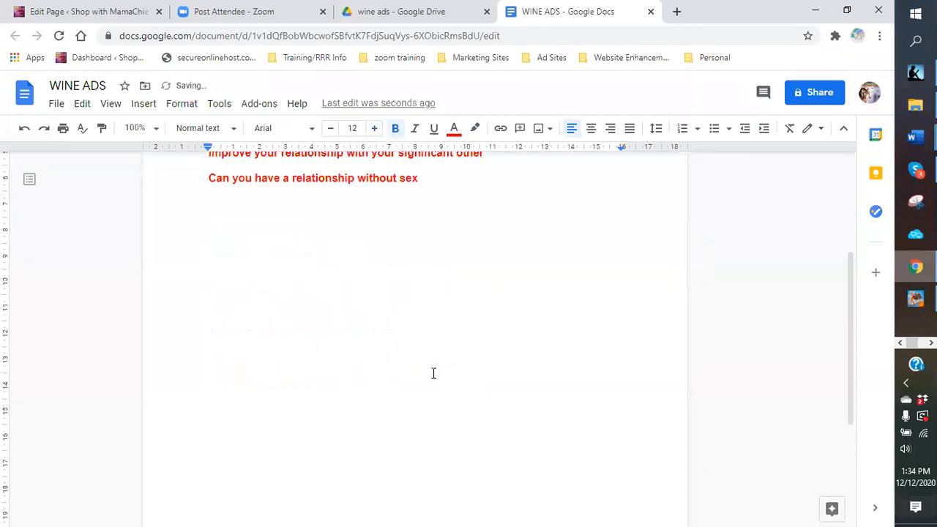
{"action": "left_click", "coordinate": [915, 170]}
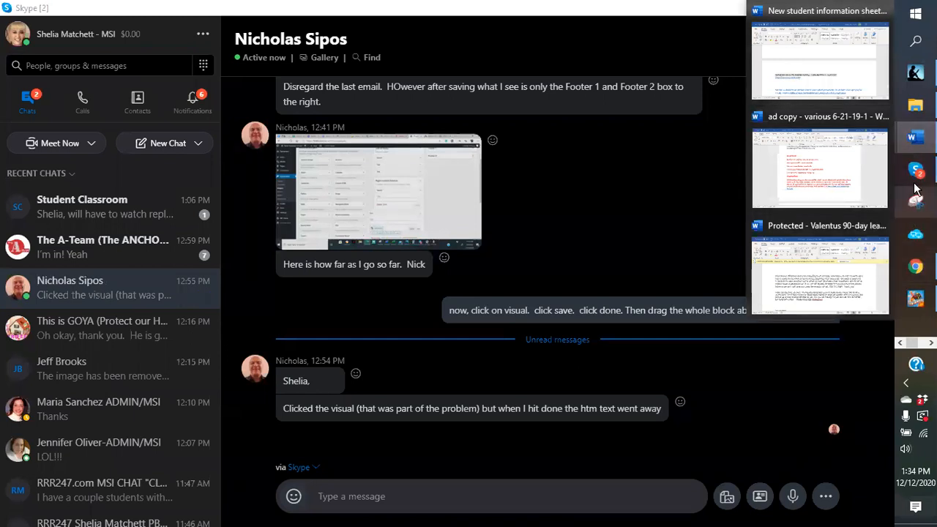
Step: Bring up Word's ad copy document and copy its Description heading and paragraph
{"action": "left_click", "coordinate": [825, 169]}
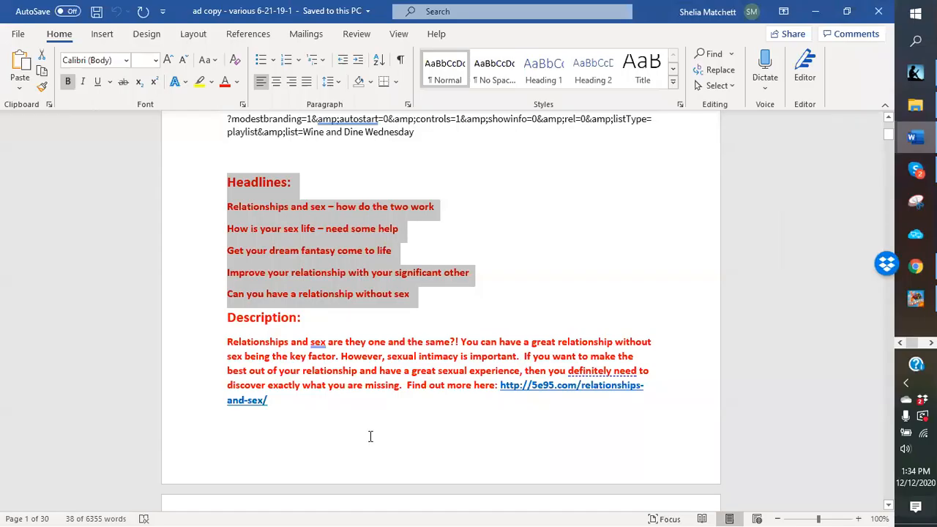
{"action": "left_click_drag", "start_coordinate": [223, 315], "coordinate": [419, 255]}
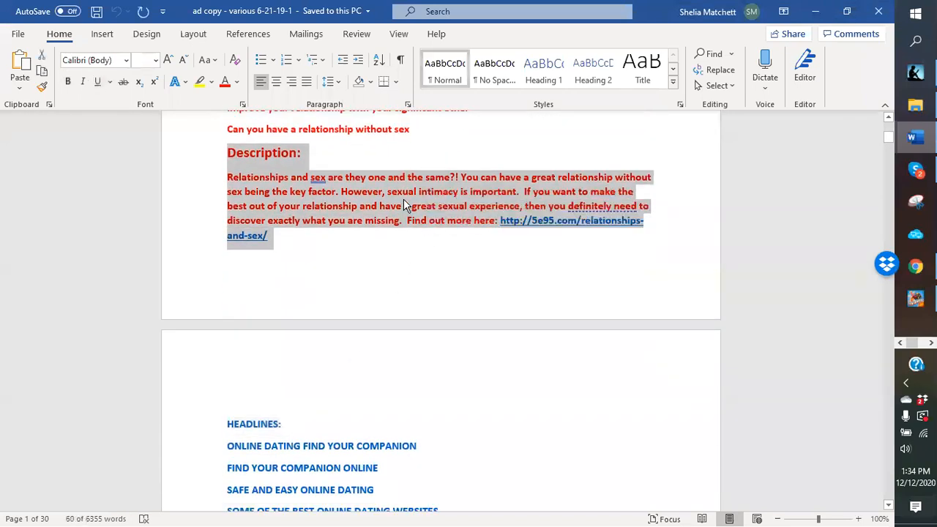
{"action": "right_click", "coordinate": [403, 198]}
{"action": "left_click", "coordinate": [438, 230]}
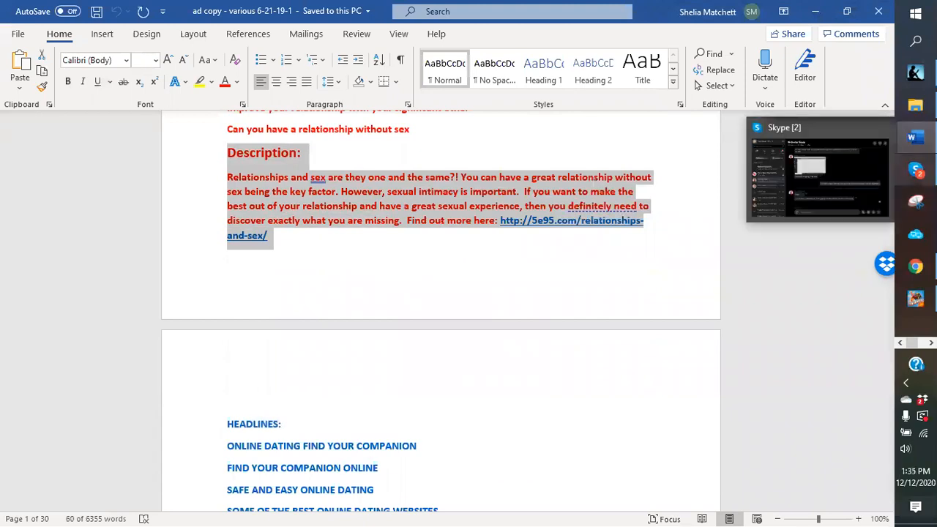
Step: Paste the copied Description section on the empty line below the headlines
{"action": "mouse_move", "coordinate": [916, 268]}
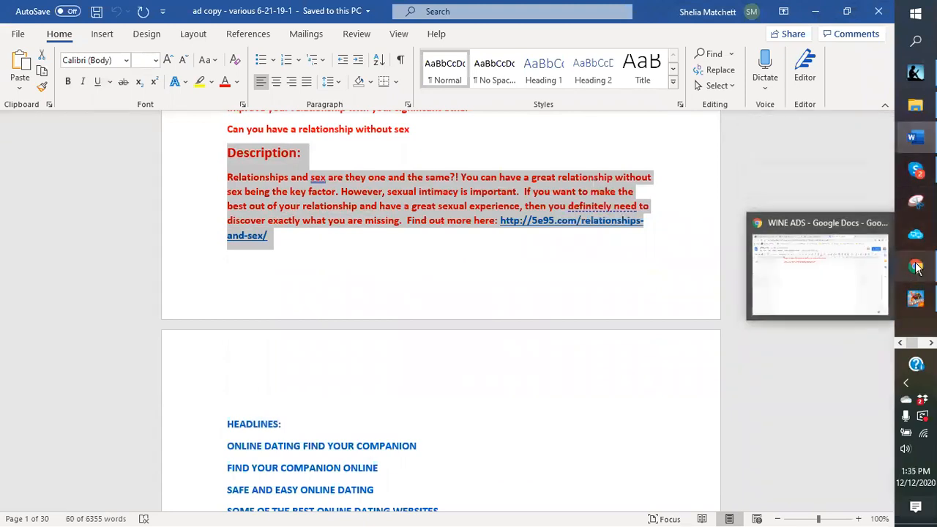
{"action": "left_click", "coordinate": [812, 288]}
{"action": "left_click", "coordinate": [222, 256]}
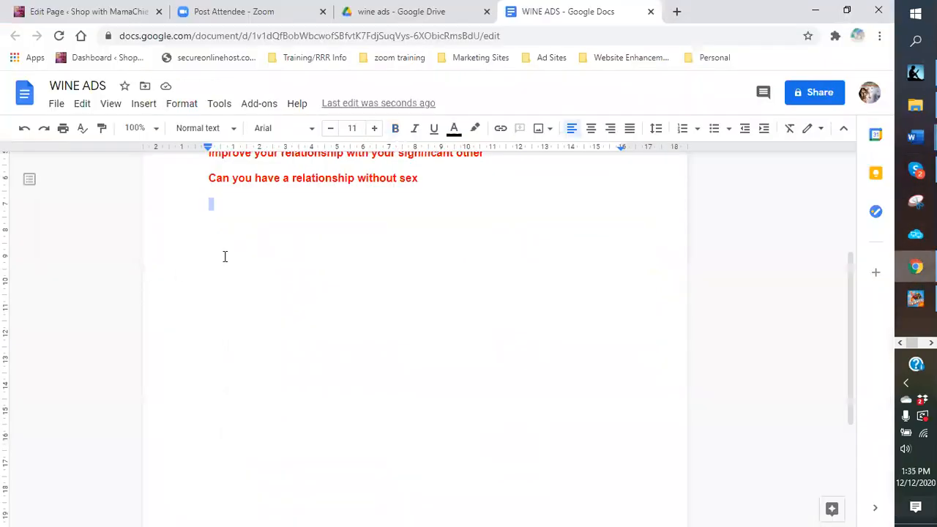
{"action": "right_click", "coordinate": [224, 256]}
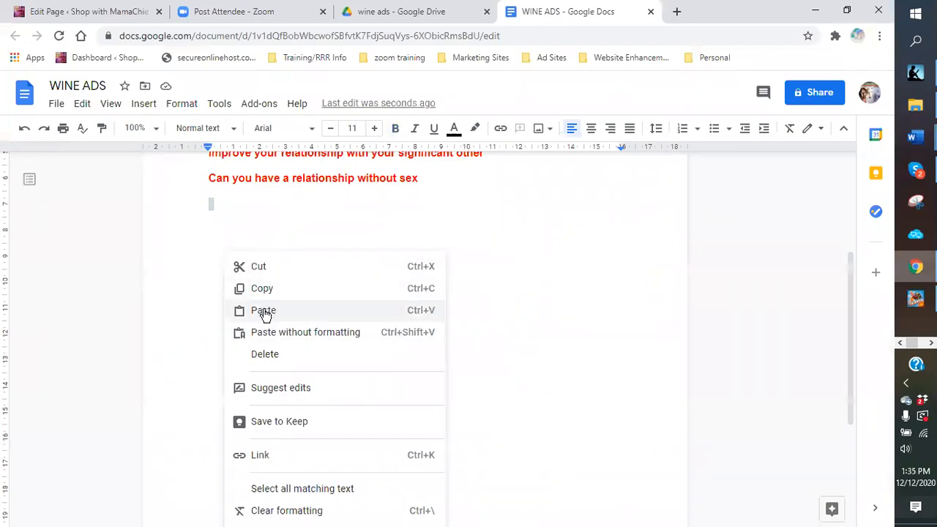
{"action": "left_click", "coordinate": [266, 310]}
Step: Add a blank line after the last headline and enlarge the 'Description:' heading two font sizes
{"action": "left_click", "coordinate": [455, 183]}
{"action": "key", "text": "Return"}
{"action": "key", "text": "Return"}
{"action": "key", "text": "Return"}
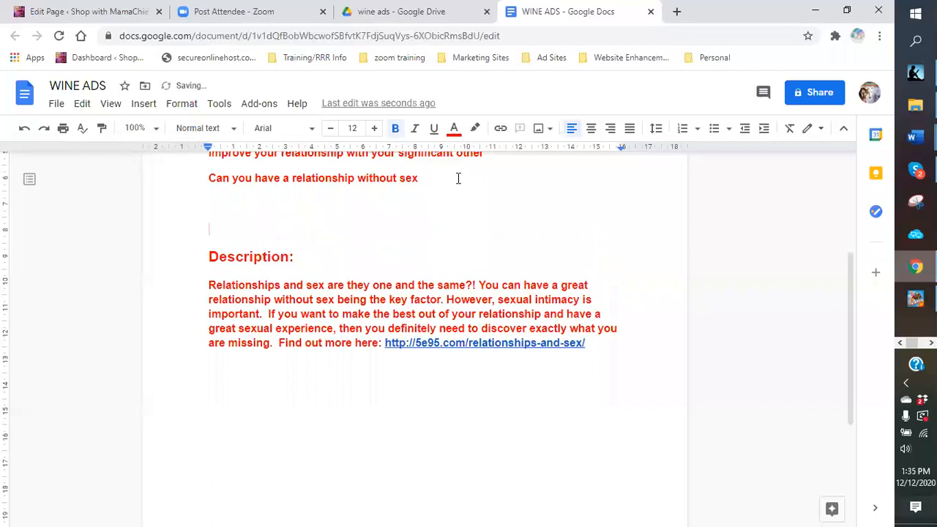
{"action": "left_click_drag", "start_coordinate": [209, 257], "coordinate": [302, 258]}
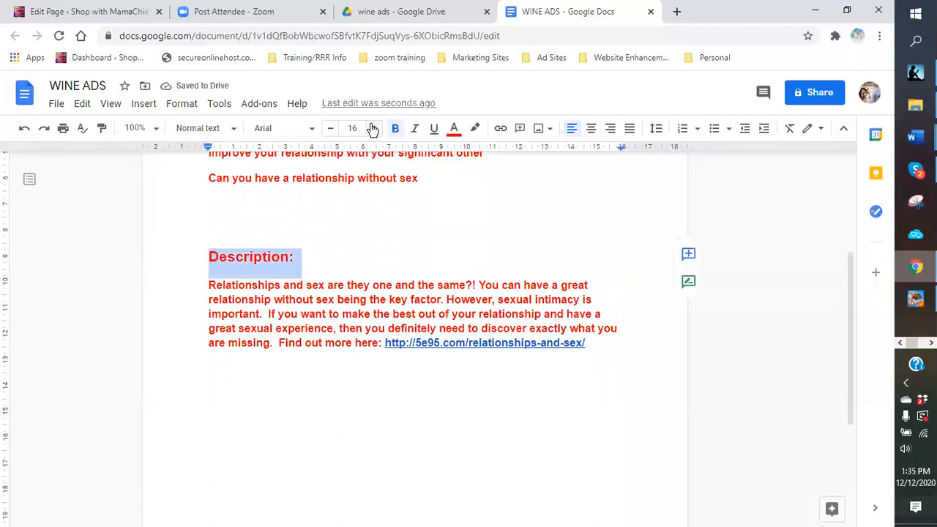
{"action": "left_click", "coordinate": [374, 128]}
{"action": "left_click", "coordinate": [374, 128]}
{"action": "left_click", "coordinate": [374, 128]}
{"action": "left_click", "coordinate": [374, 128]}
{"action": "left_click", "coordinate": [381, 196]}
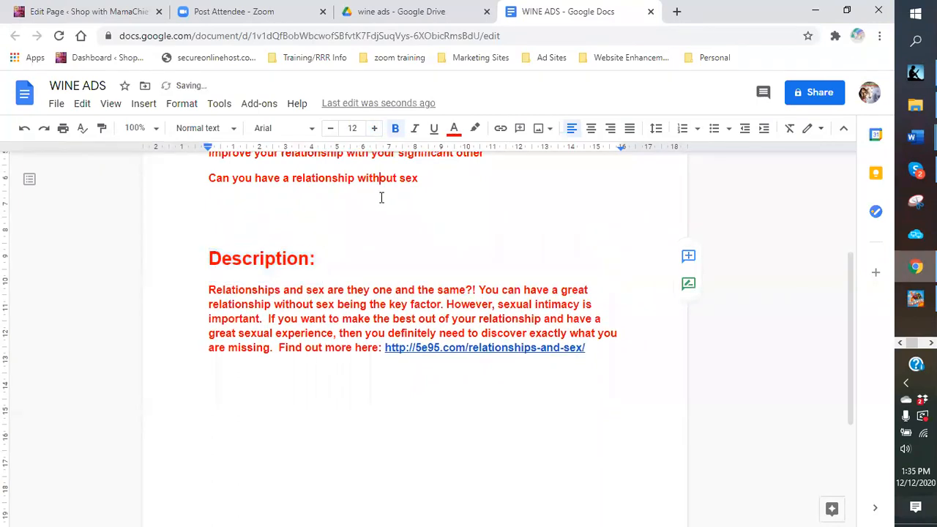
{"action": "mouse_move", "coordinate": [912, 143]}
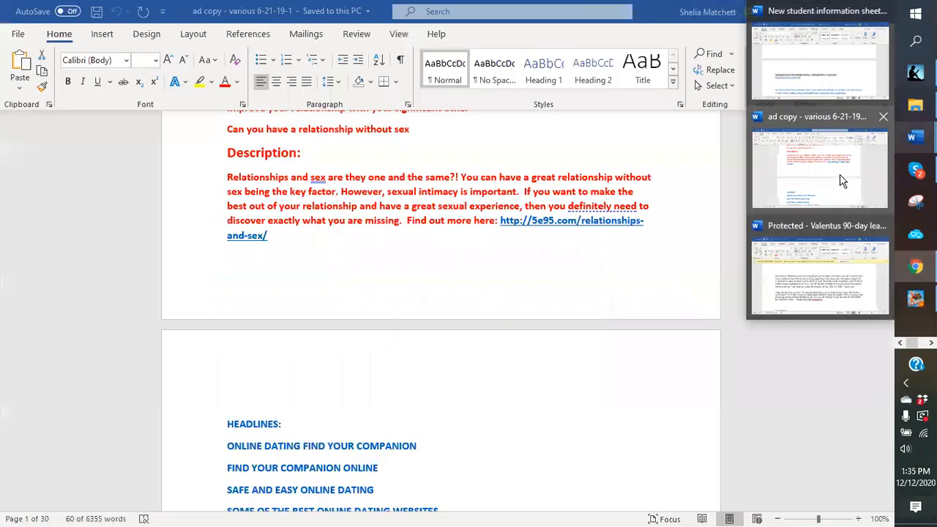
Step: Copy the Wine Lovers club paragraph beneath the 'Wine lovers unite' heading in Word's ad copy document
{"action": "left_click", "coordinate": [843, 178]}
{"action": "scroll", "coordinate": [413, 325], "scroll_direction": "down", "scroll_amount": 3}
{"action": "scroll", "coordinate": [413, 325], "scroll_direction": "down", "scroll_amount": 15}
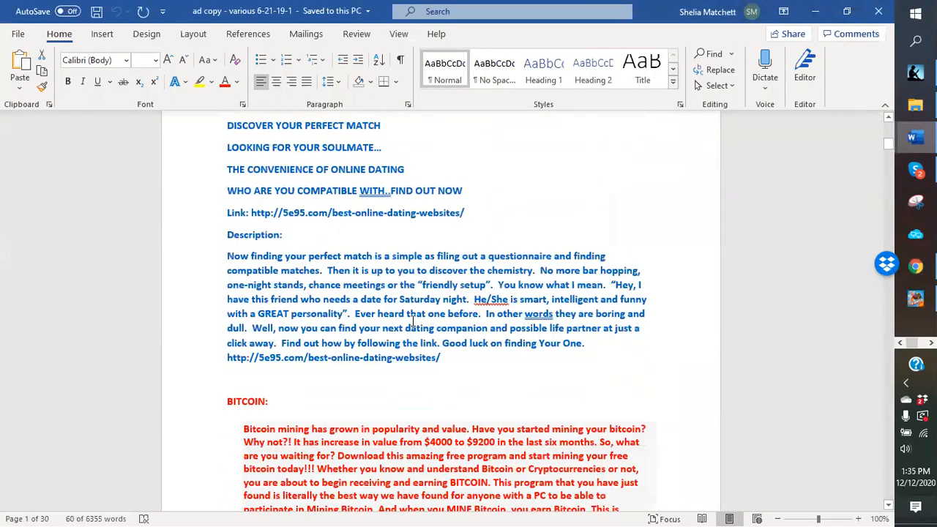
{"action": "scroll", "coordinate": [410, 315], "scroll_direction": "down", "scroll_amount": 15}
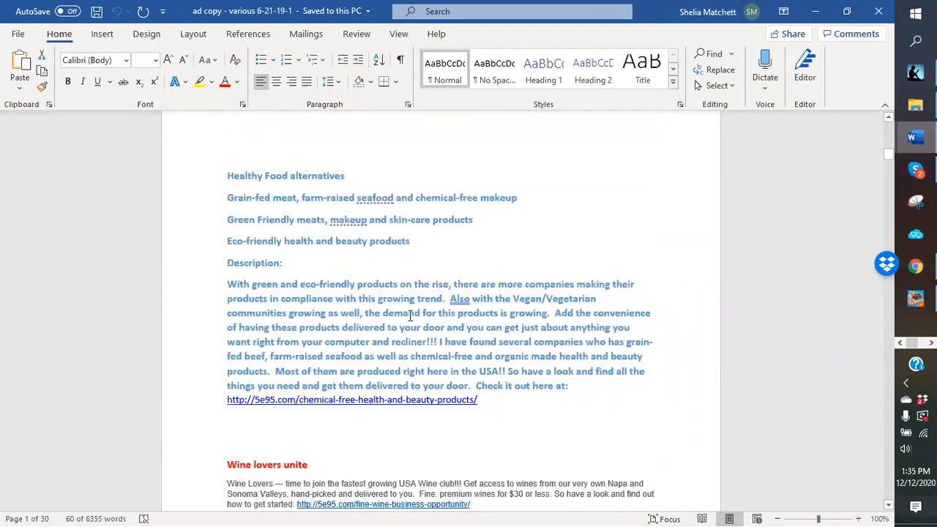
{"action": "scroll", "coordinate": [408, 307], "scroll_direction": "up", "scroll_amount": 3}
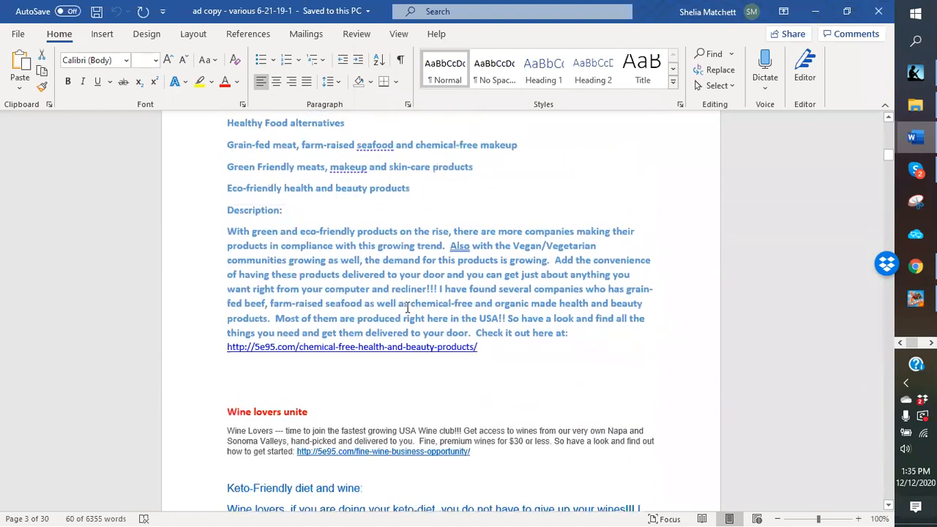
{"action": "scroll", "coordinate": [407, 308], "scroll_direction": "down", "scroll_amount": 5}
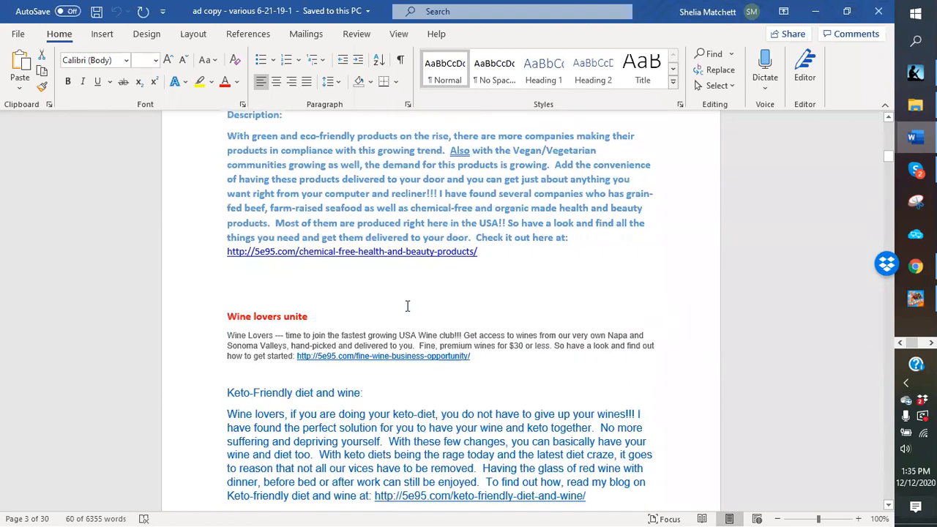
{"action": "left_click", "coordinate": [226, 251]}
{"action": "left_click_drag", "start_coordinate": [226, 269], "coordinate": [514, 287]}
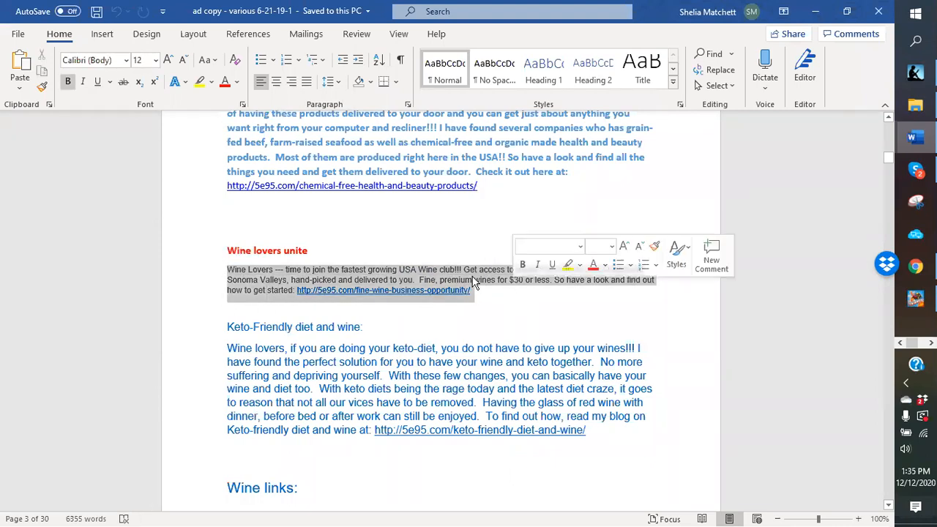
{"action": "right_click", "coordinate": [458, 281]}
{"action": "left_click", "coordinate": [495, 270]}
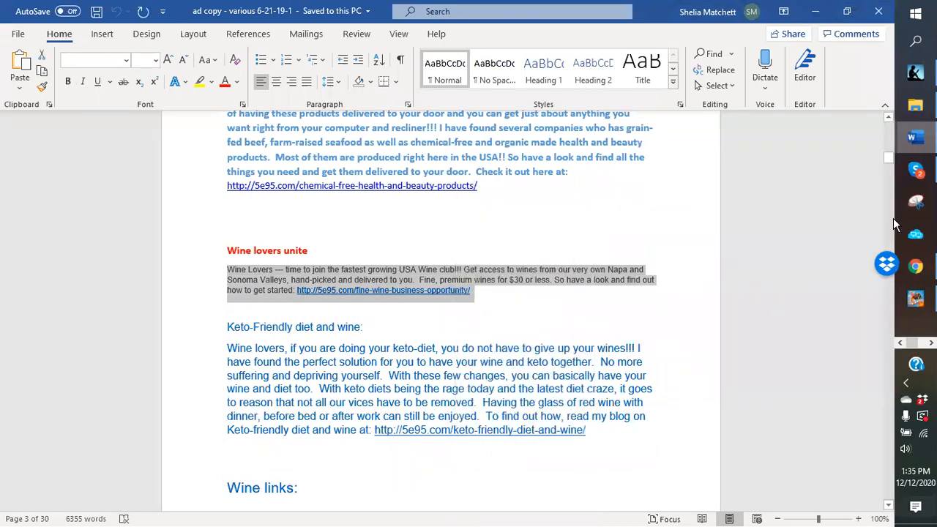
Step: Paste the Wine Lovers paragraph on the empty line below the Description in WINE ADS
{"action": "left_click", "coordinate": [916, 267]}
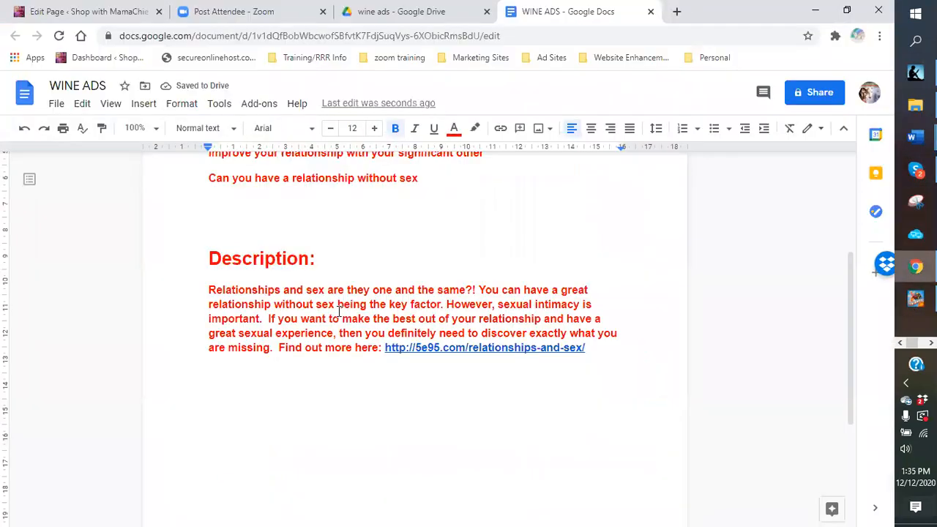
{"action": "right_click", "coordinate": [216, 380]}
{"action": "left_click", "coordinate": [256, 198]}
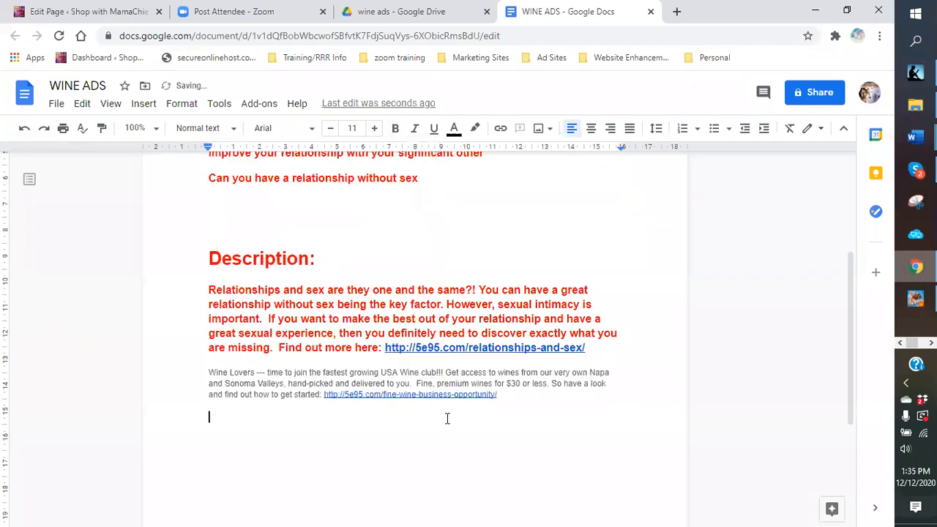
Step: Switch back to the ad copy document in Word
{"action": "left_click", "coordinate": [917, 171]}
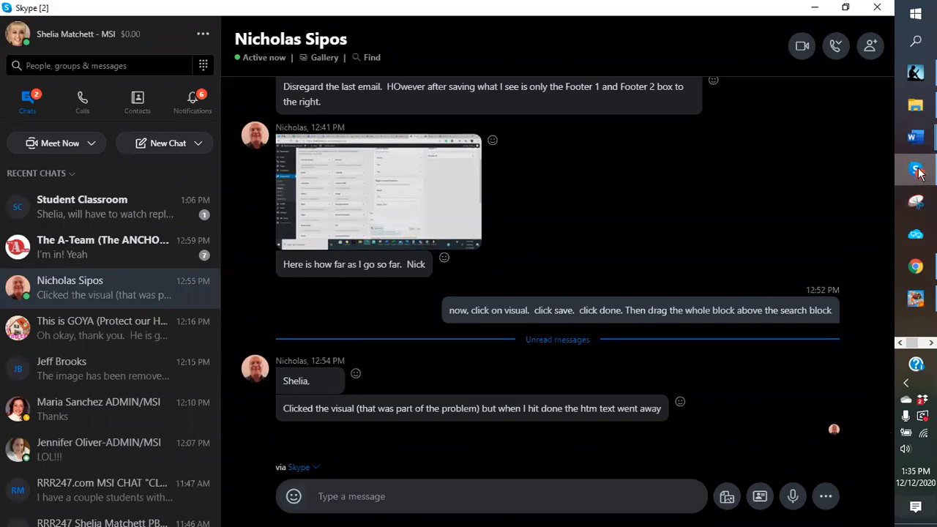
{"action": "left_click", "coordinate": [918, 172]}
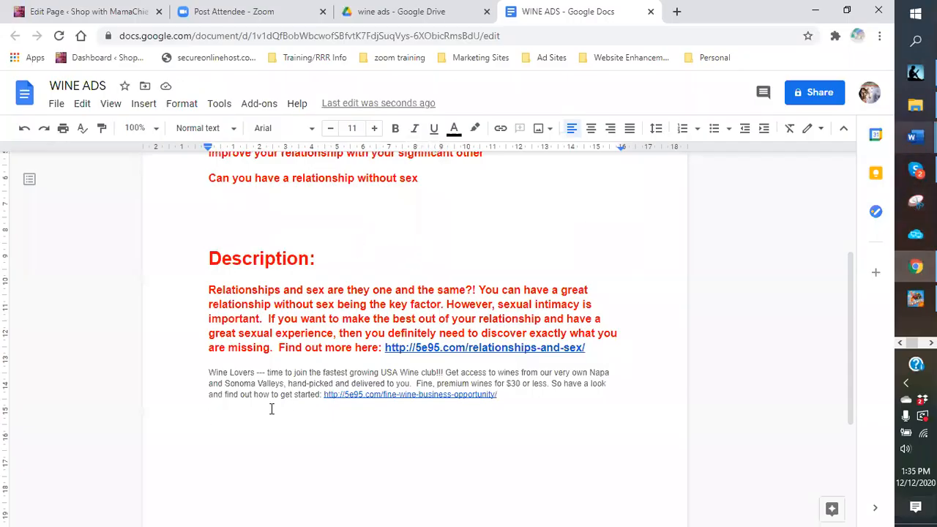
{"action": "left_click", "coordinate": [912, 150]}
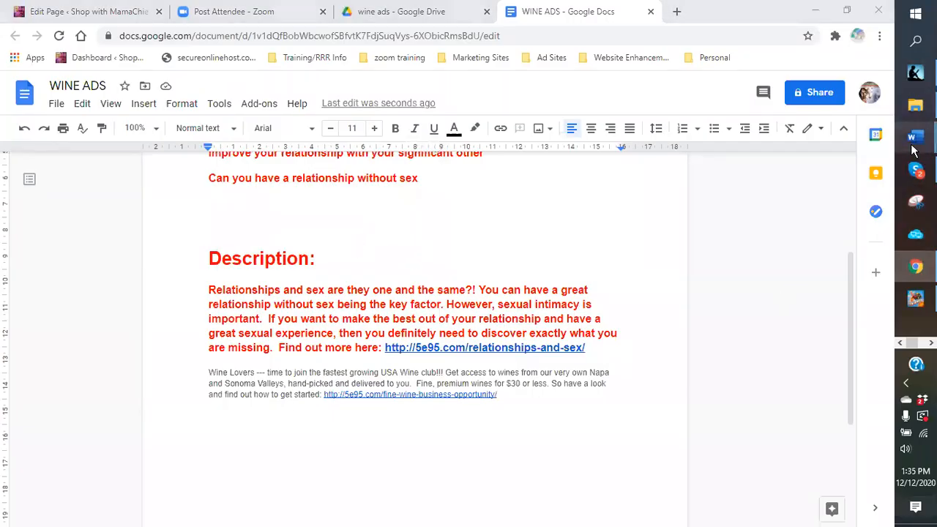
{"action": "left_click", "coordinate": [854, 172]}
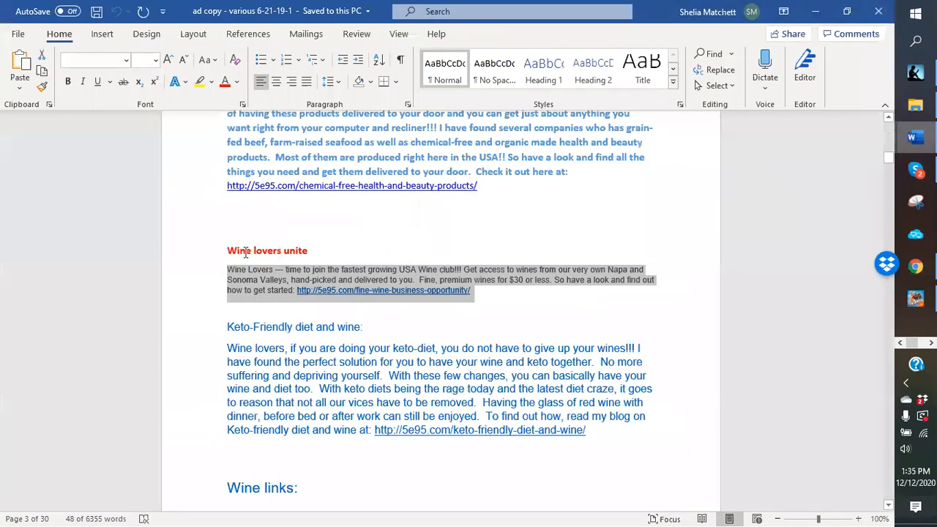
Step: Copy the 'Wine lovers unite' heading from the Word ad copy document
{"action": "left_click", "coordinate": [213, 254]}
{"action": "right_click", "coordinate": [237, 251]}
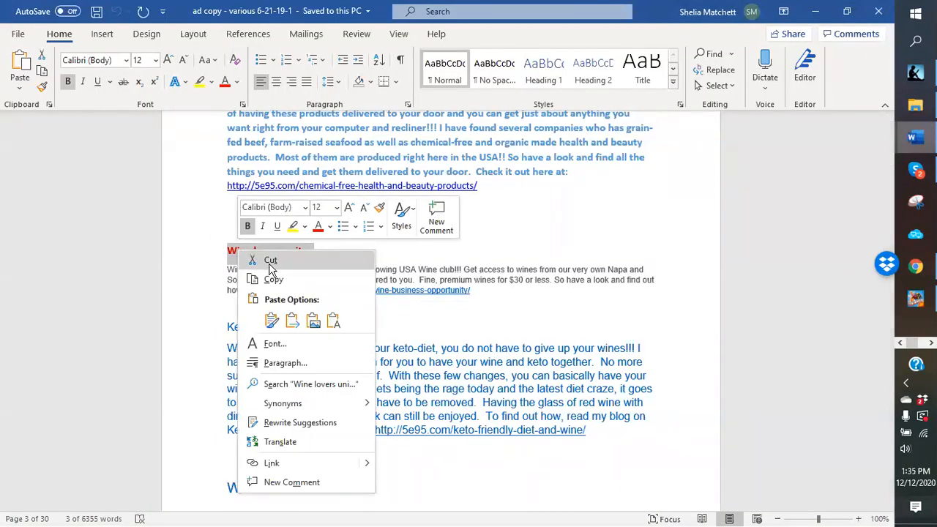
{"action": "left_click", "coordinate": [273, 278]}
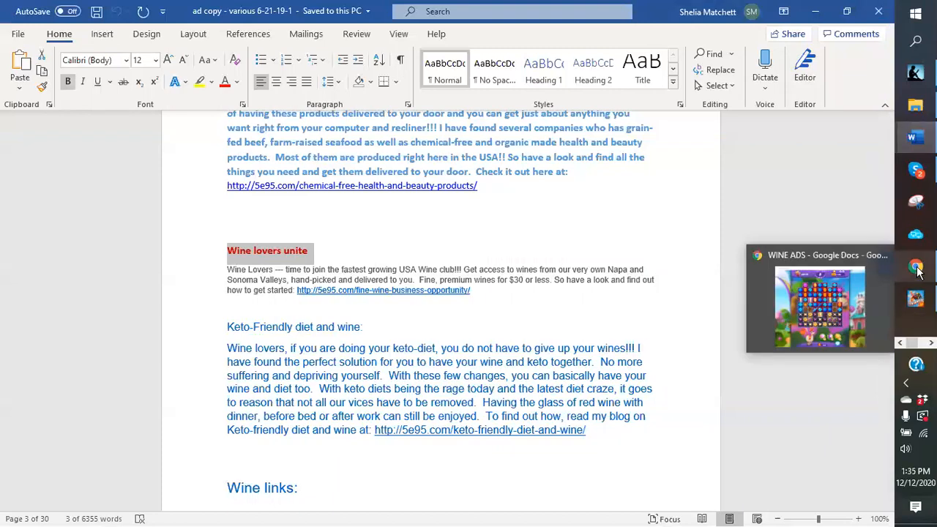
Step: Return to WINE ADS and place the cursor after the last red headline
{"action": "left_click", "coordinate": [918, 271]}
{"action": "scroll", "coordinate": [211, 249], "scroll_direction": "up", "scroll_amount": 1}
{"action": "left_click", "coordinate": [215, 265]}
{"action": "left_click", "coordinate": [456, 247]}
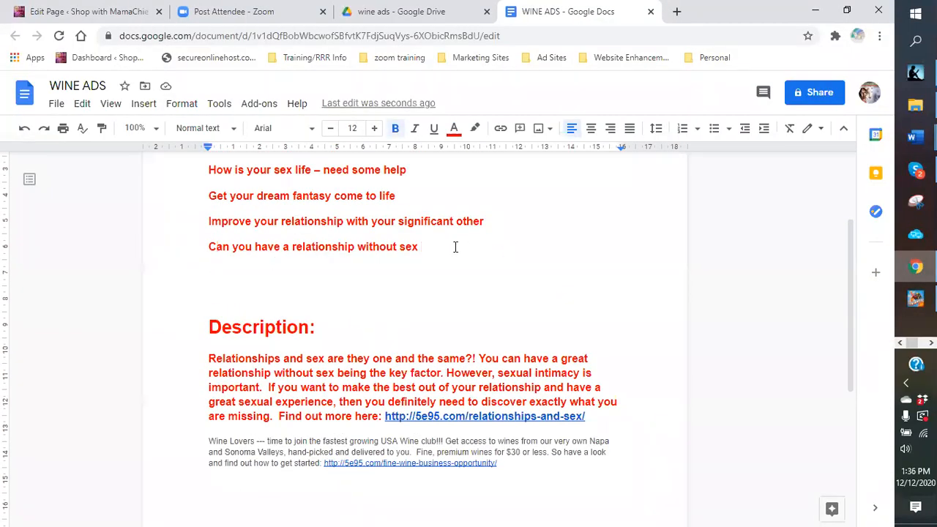
Step: Paste 'Wine lovers unite' as a new headline under the red headline list
{"action": "key", "text": "Return"}
{"action": "right_click", "coordinate": [222, 271]}
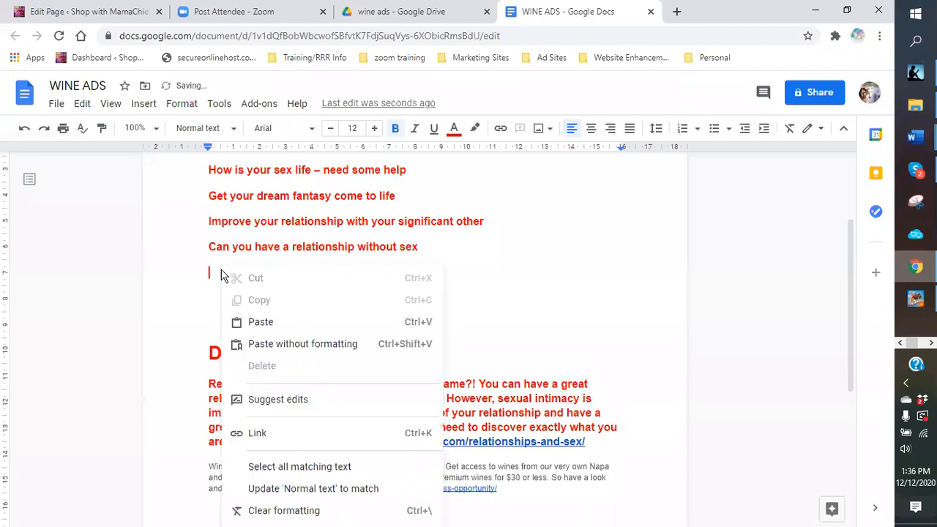
{"action": "left_click", "coordinate": [253, 323]}
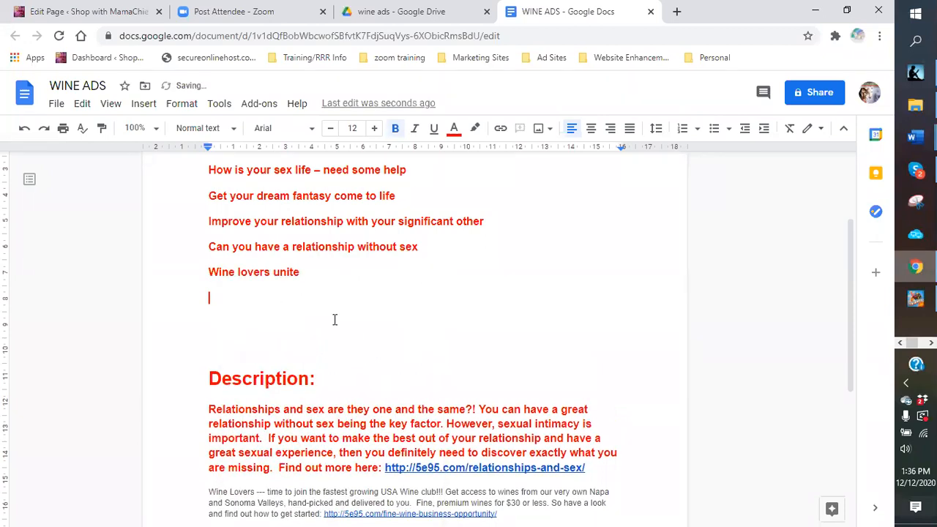
Step: Type the headline 'Compare Fine wines and Mass Produced wines' below it
{"action": "type", "text": "Con"}
{"action": "key", "text": "BackSpace"}
{"action": "key", "text": "BackSpace"}
{"action": "key", "text": "BackSpace"}
{"action": "key", "text": "BackSpace"}
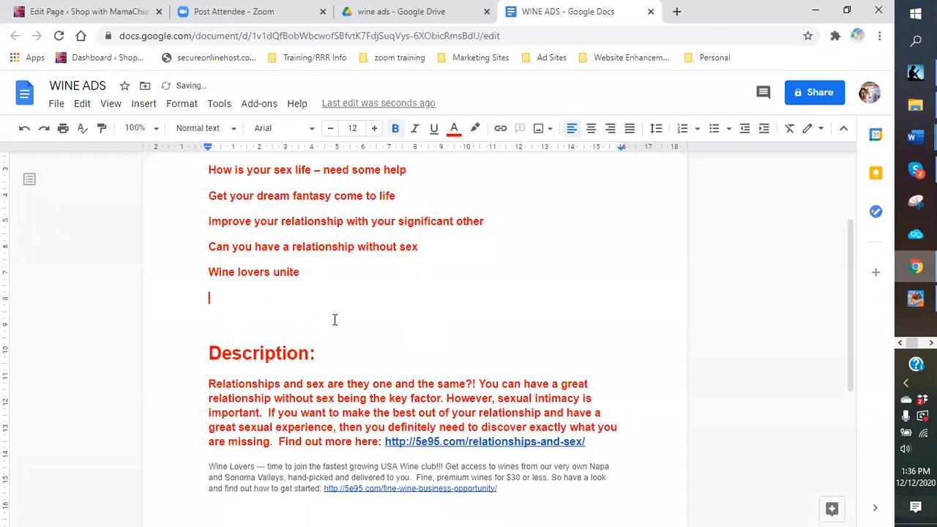
{"action": "type", "text": "COmpare w"}
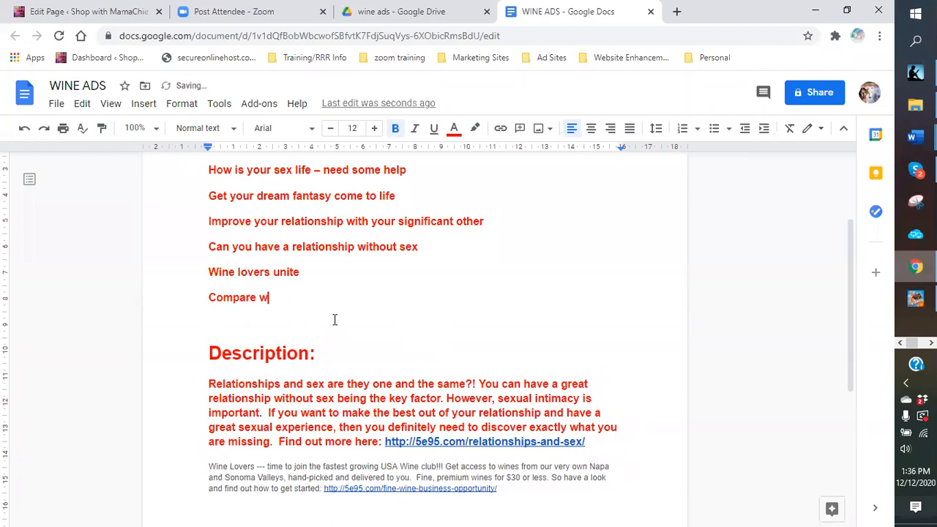
{"action": "key", "text": "BackSpace"}
{"action": "type", "text": "Fine wines and Mass Produc"}
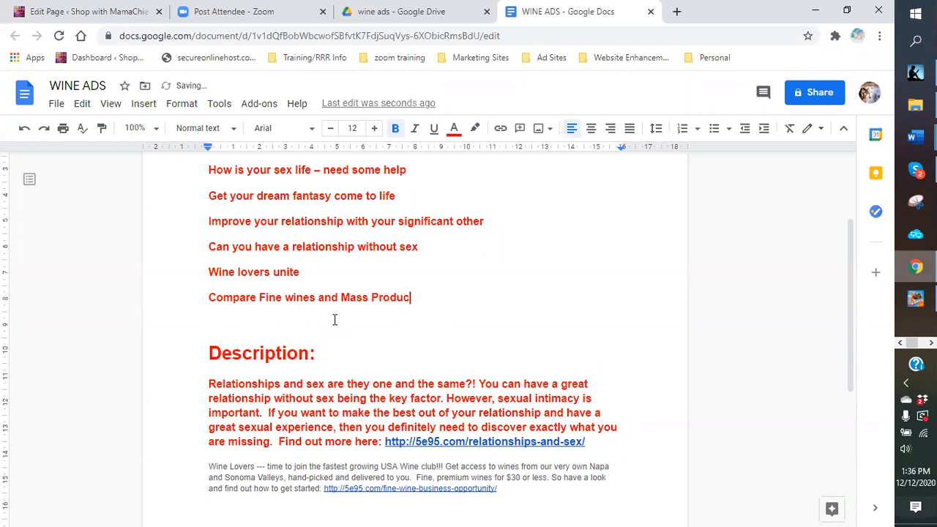
{"action": "type", "text": "ed wines"}
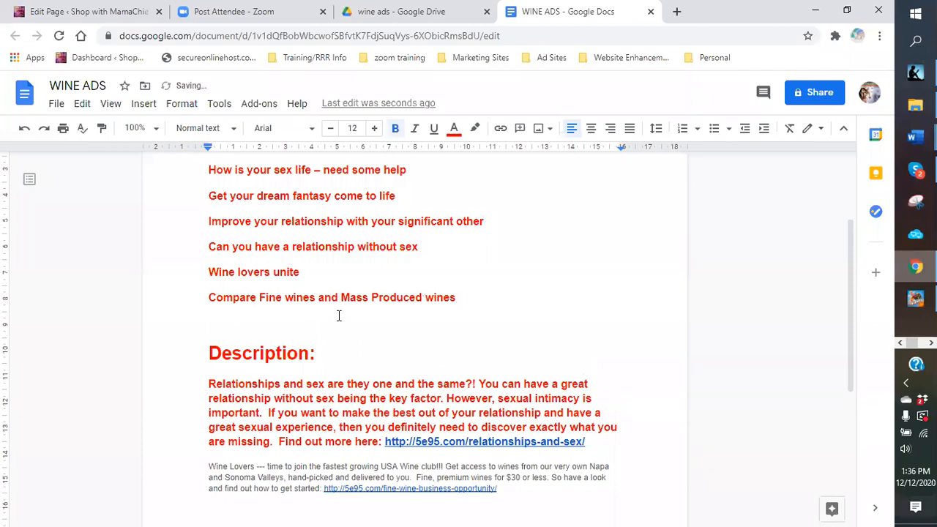
{"action": "scroll", "coordinate": [306, 438], "scroll_direction": "down", "scroll_amount": 3}
Step: Set up 13-point, non-underlined text on a new line below the Wine Lovers paragraph
{"action": "left_click", "coordinate": [306, 437]}
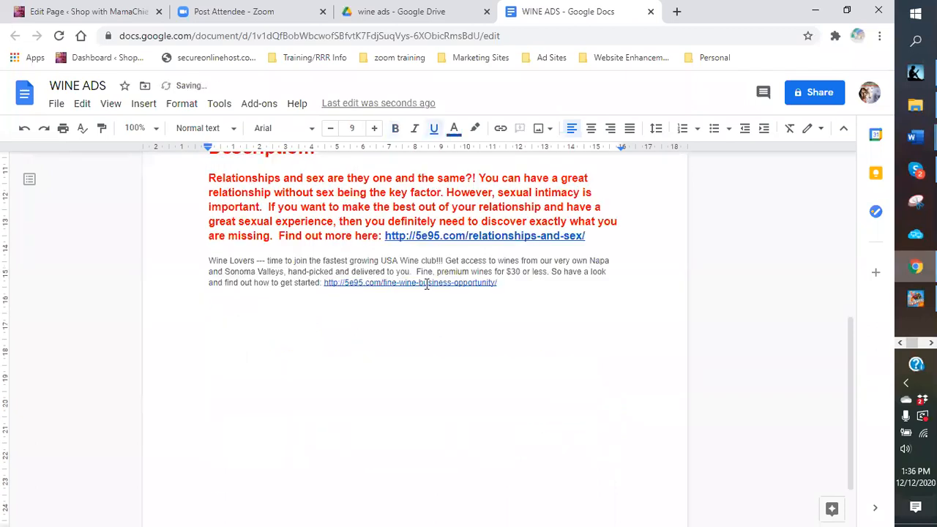
{"action": "left_click", "coordinate": [375, 129]}
{"action": "left_click", "coordinate": [374, 129]}
{"action": "type", "text": "W"}
{"action": "key", "text": "BackSpace"}
{"action": "left_click", "coordinate": [437, 133]}
Step: Type the opening sentences asking why wine clubs cost so much and promising a comparison
{"action": "type", "text": "Do you ever thin"}
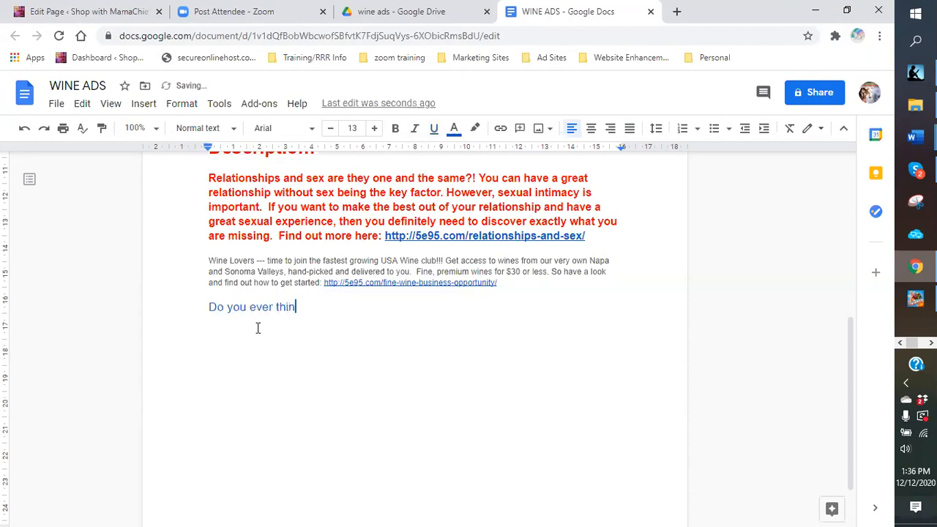
{"action": "type", "text": "k why wine clubs cos"}
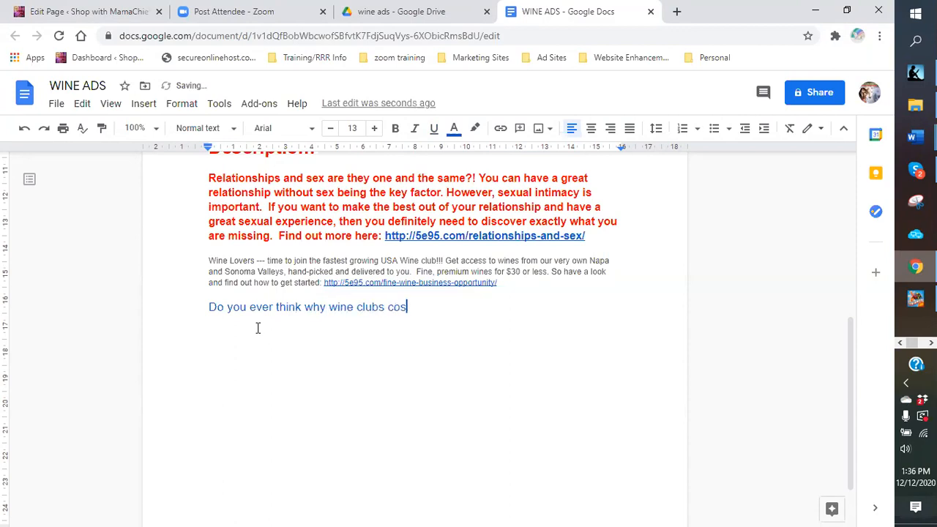
{"action": "type", "text": "t so much?  W"}
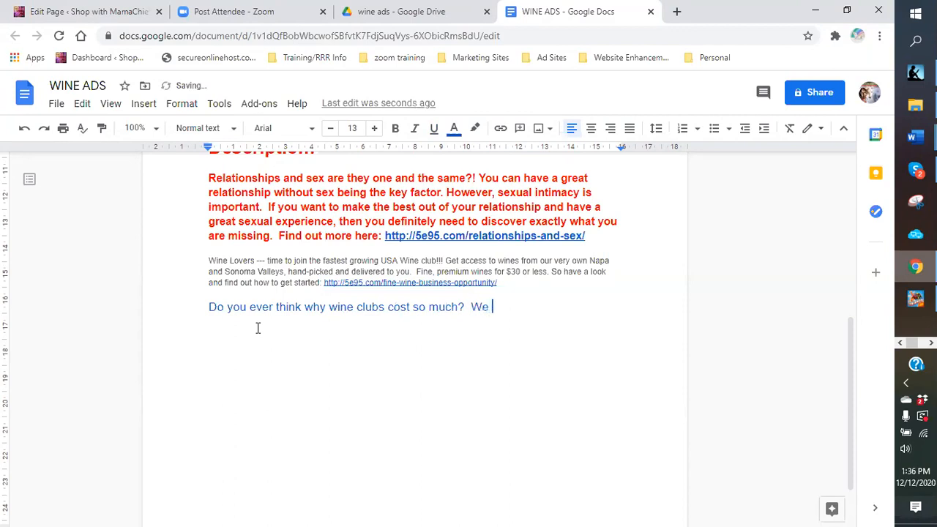
{"action": "type", "text": "ell let's compa"}
{"action": "type", "text": "re."}
{"action": "type", "text": "the resao"}
{"action": "key", "text": "BackSpace"}
{"action": "key", "text": "BackSpace"}
{"action": "key", "text": "BackSpace"}
{"action": "key", "text": "BackSpace"}
{"action": "key", "text": "BackSpace"}
{"action": "type", "text": "why these"}
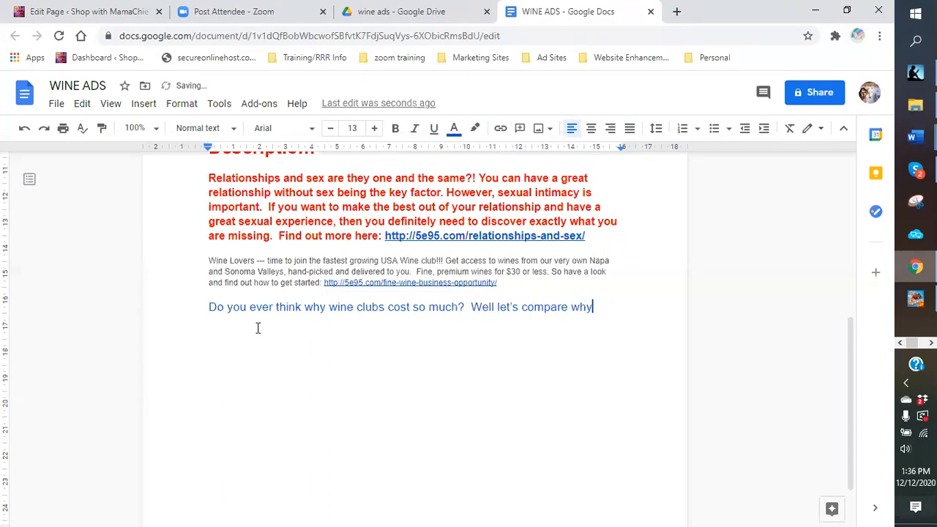
{"action": "type", "text": "clubs seem to cost more.  "}
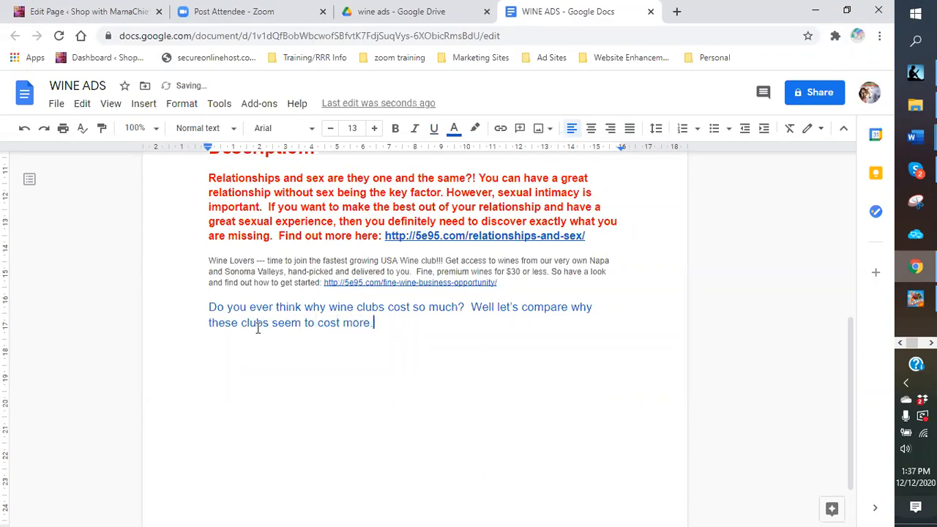
{"action": "type", "text": "Fine wines made p"}
Step: Type that fine wines cost more due to production, while mass produced wines are cheaper from added sulfites
{"action": "key", "text": "BackSpace"}
{"action": "type", "text": "correctly "}
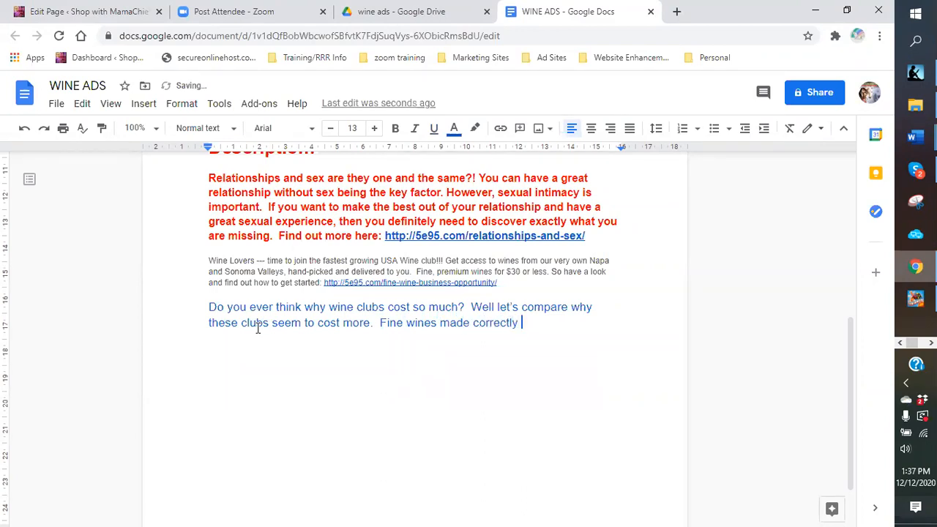
{"action": "type", "text": "will appear to cos"}
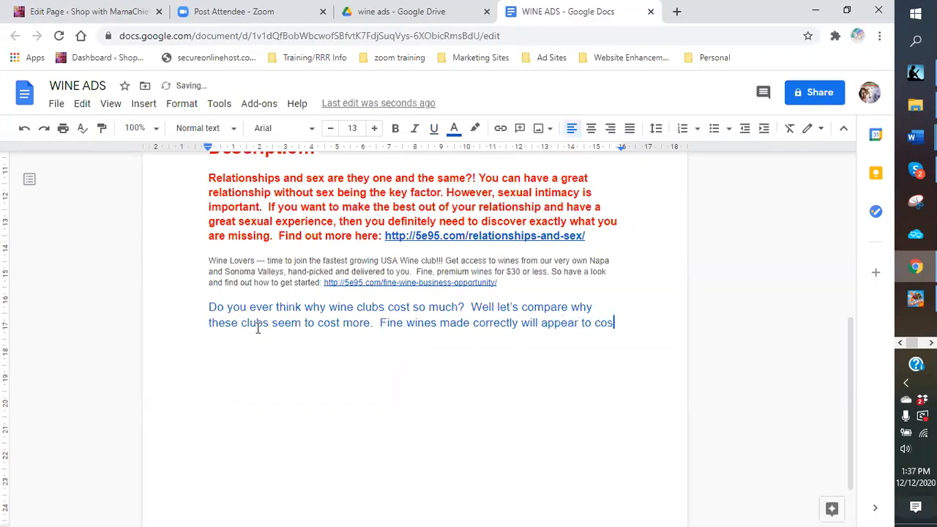
{"action": "type", "text": "t more becayse"}
{"action": "key", "text": "BackSpace"}
{"action": "key", "text": "BackSpace"}
{"action": "key", "text": "BackSpace"}
{"action": "type", "text": "use "}
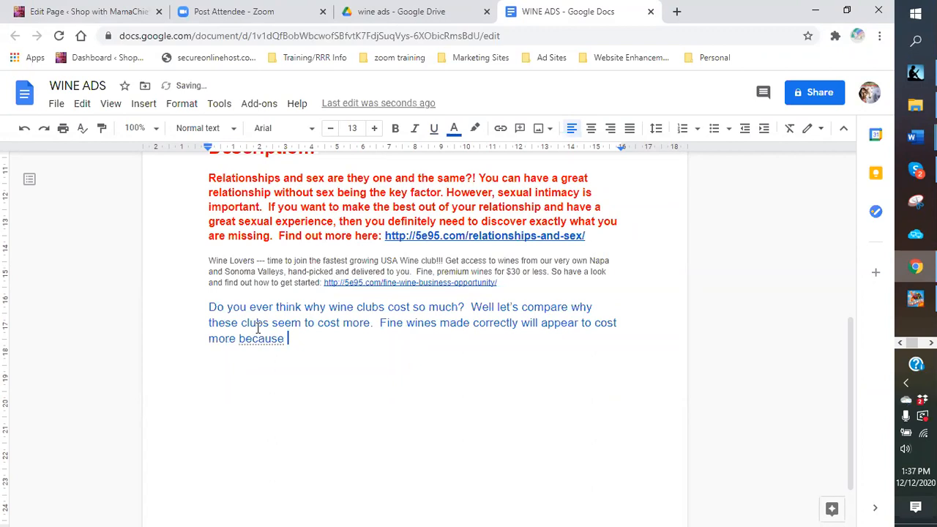
{"action": "type", "text": "of the way th"}
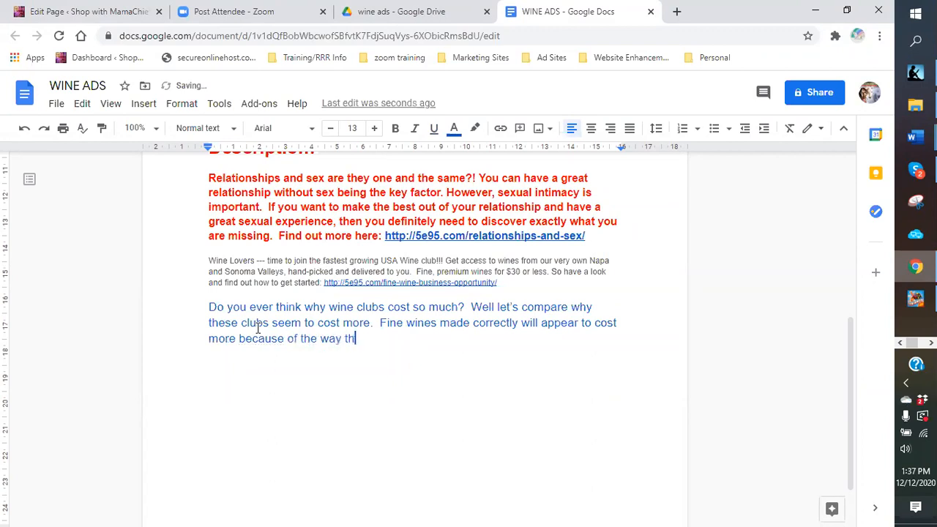
{"action": "type", "text": "ey are product"}
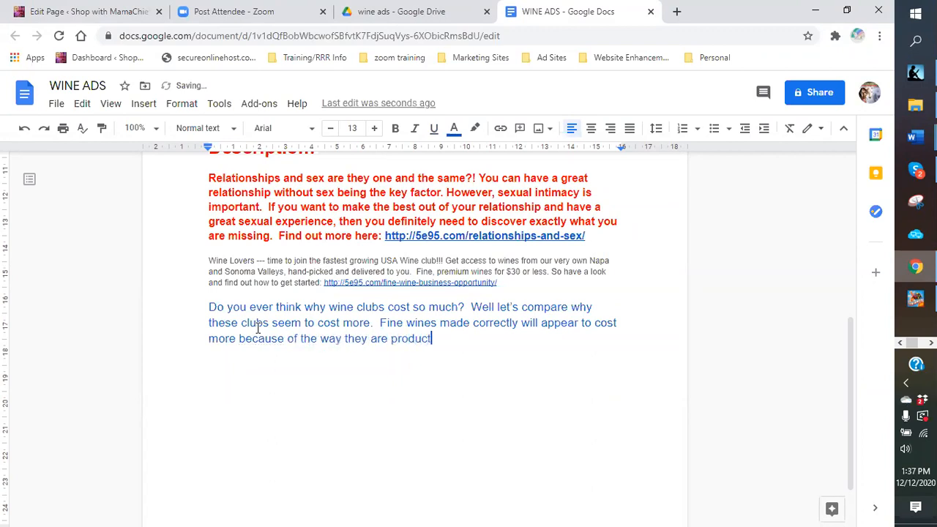
{"action": "key", "text": "BackSpace"}
{"action": "type", "text": "ed.  Mass produced"}
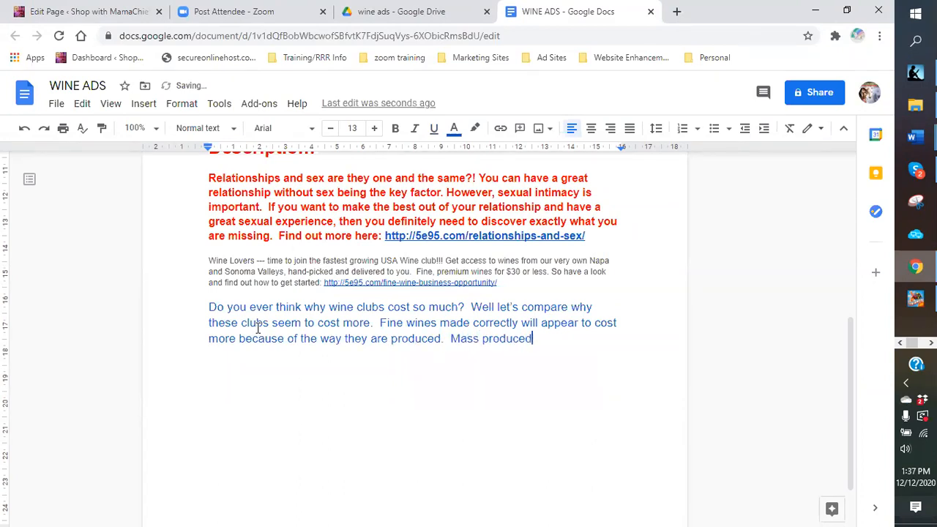
{"action": "type", "text": " wines cost chea"}
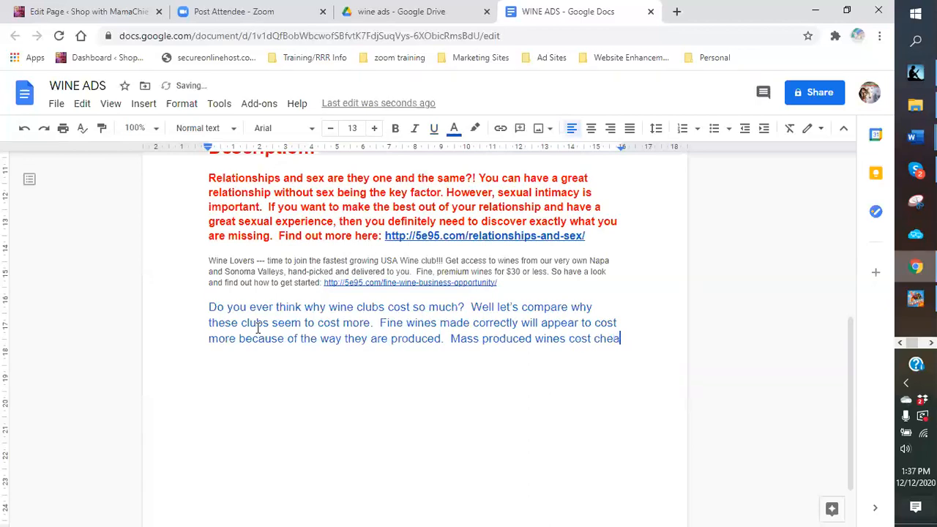
{"action": "type", "text": "per"}
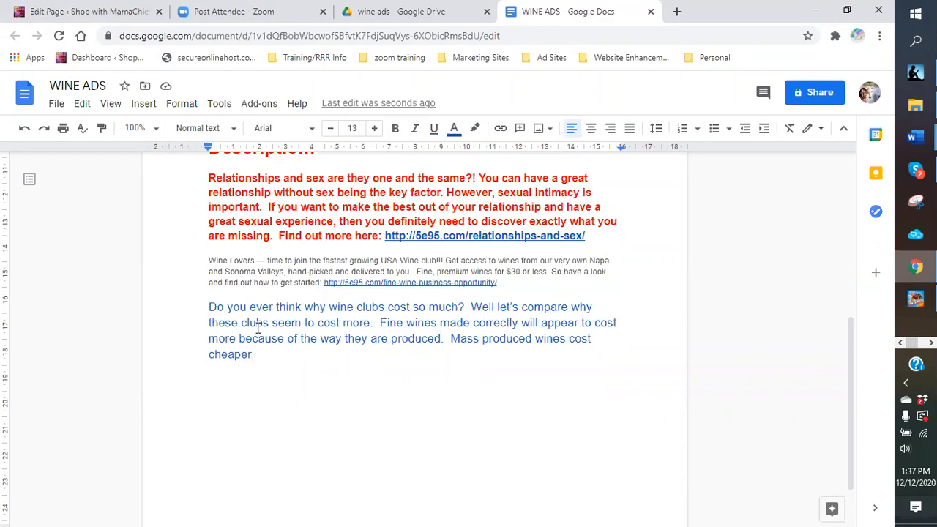
{"action": "type", "text": "because "}
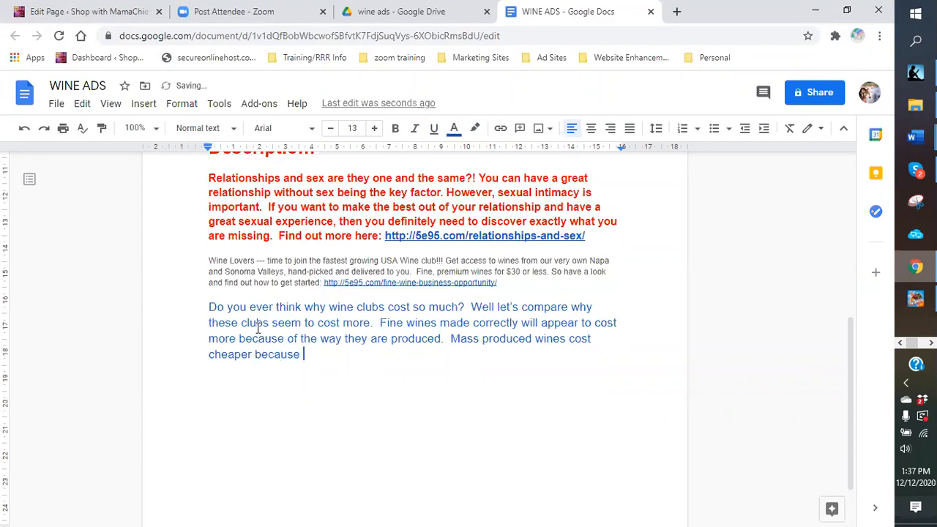
{"action": "type", "text": "it is mass produced by"}
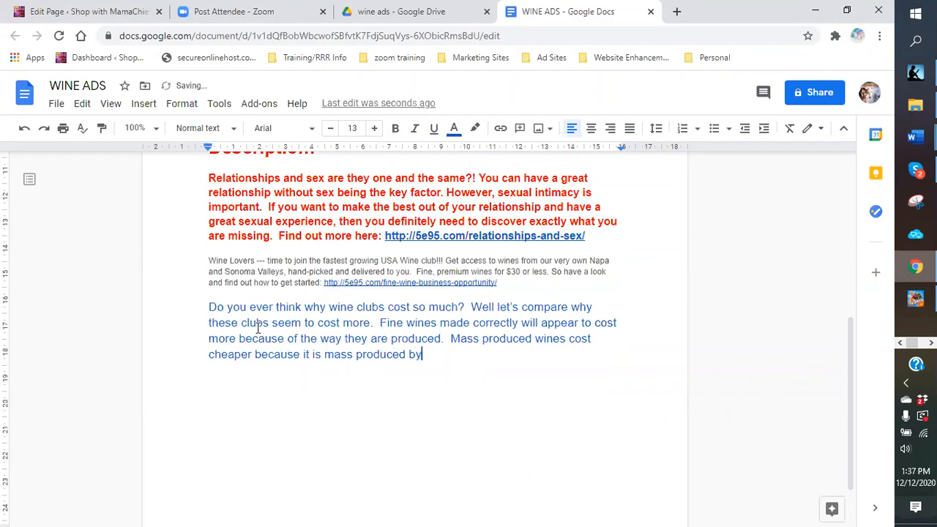
{"action": "type", "text": " adding sulfi"}
{"action": "key", "text": "BackSpace"}
{"action": "type", "text": "tes"}
{"action": "key", "text": "BackSpace"}
{"action": "key", "text": "BackSpace"}
{"action": "key", "text": "BackSpace"}
{"action": "type", "text": "ites."}
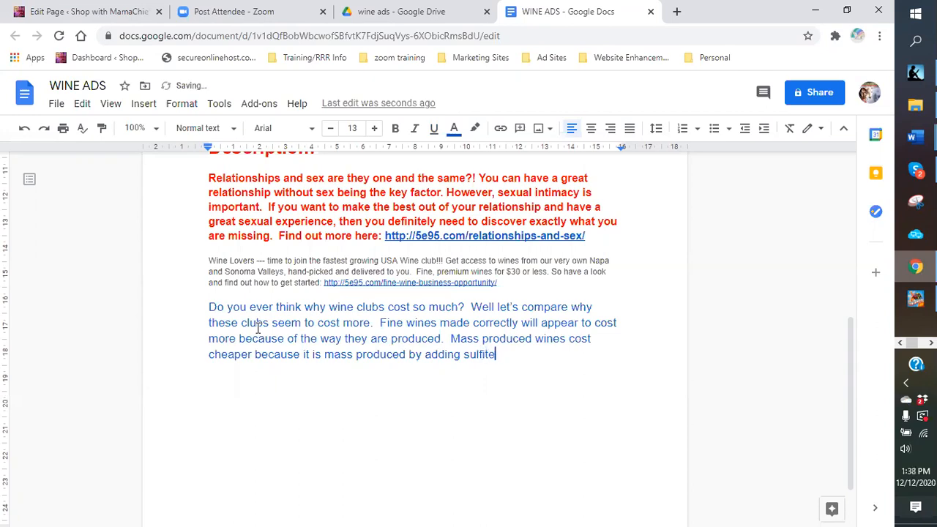
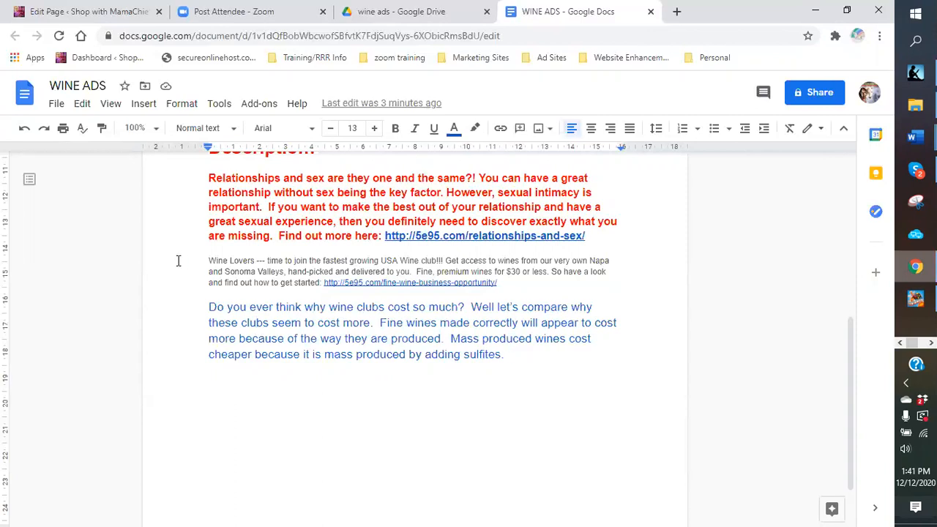
Step: After the sulfites sentence, add 'Find out why they taste the same year end and year out. Get more infor now.'
{"action": "double_click", "coordinate": [524, 358]}
{"action": "left_click", "coordinate": [523, 358]}
{"action": "type", "text": "Fin"}
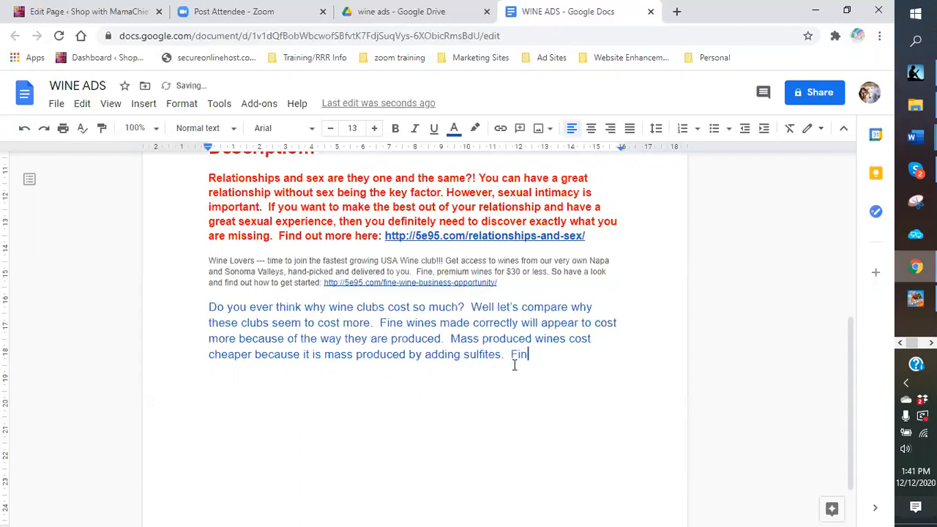
{"action": "type", "text": "d out why they tast"}
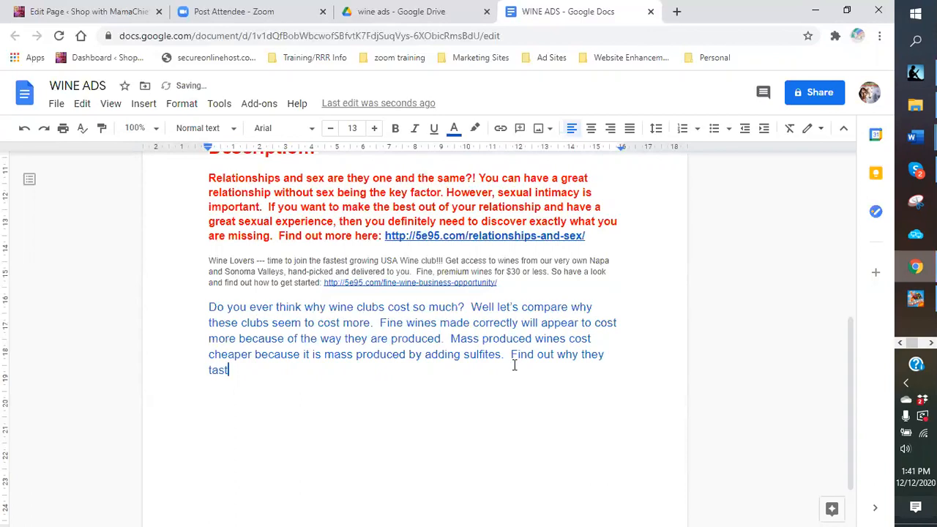
{"action": "type", "text": "e the same year"}
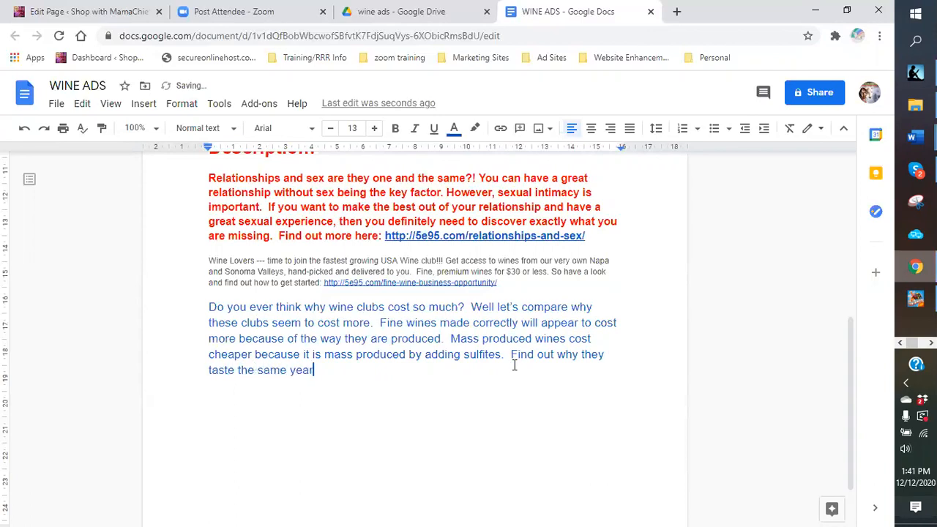
{"action": "type", "text": " end and year out.  "}
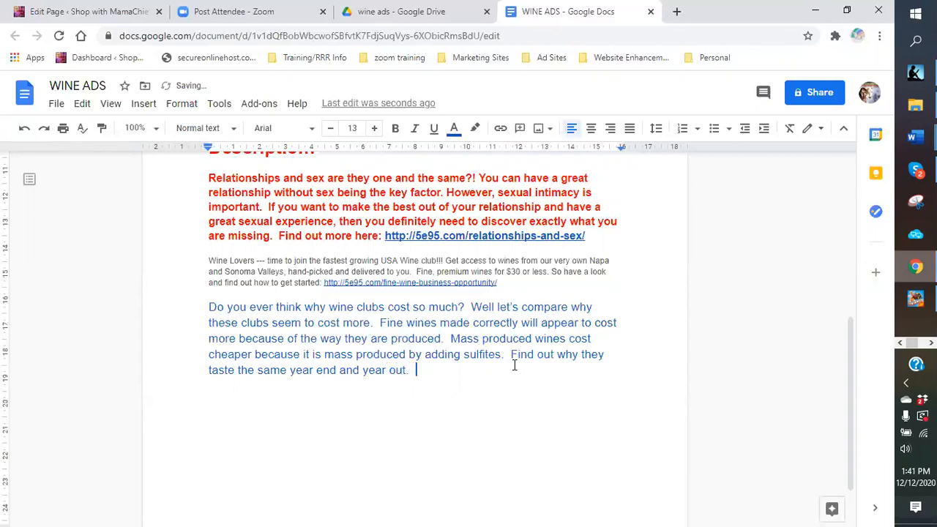
{"action": "type", "text": "Get more infor"}
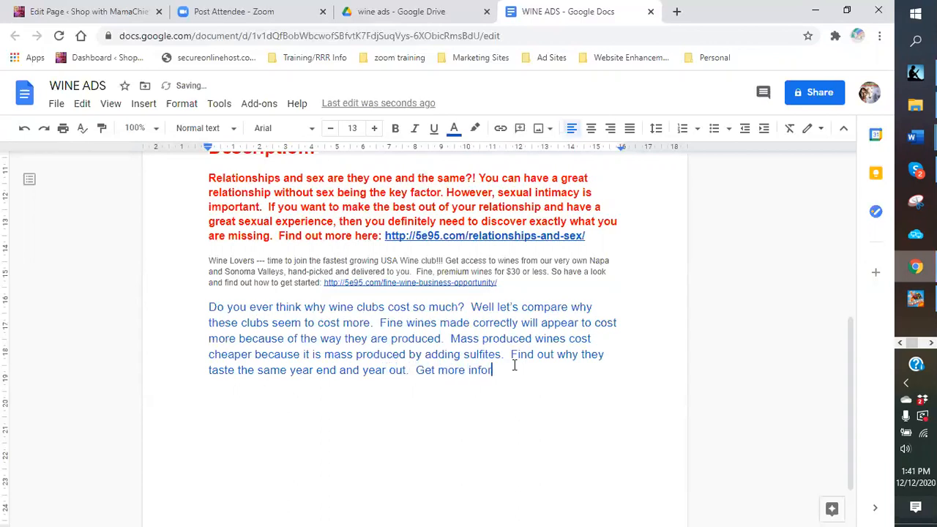
{"action": "type", "text": " now."}
{"action": "scroll", "coordinate": [445, 371], "scroll_direction": "up", "scroll_amount": 4}
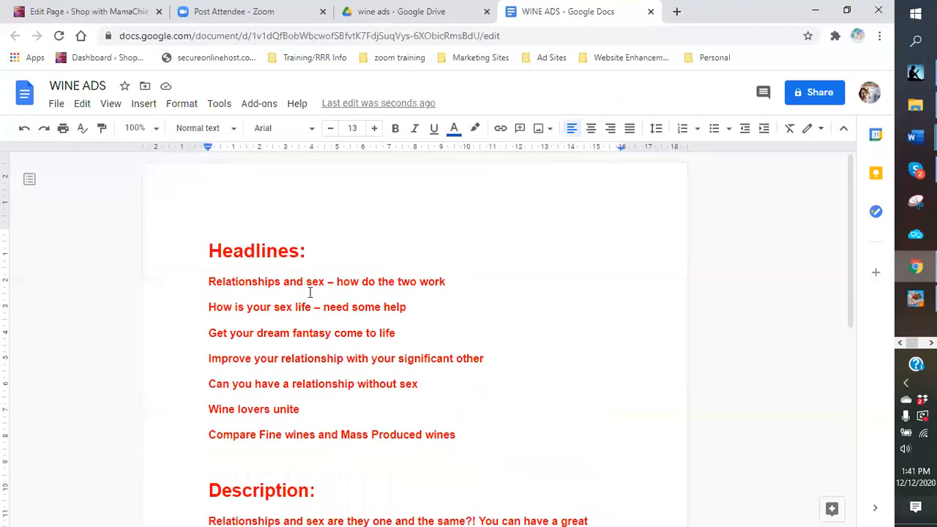
{"action": "scroll", "coordinate": [256, 290], "scroll_direction": "down", "scroll_amount": 4}
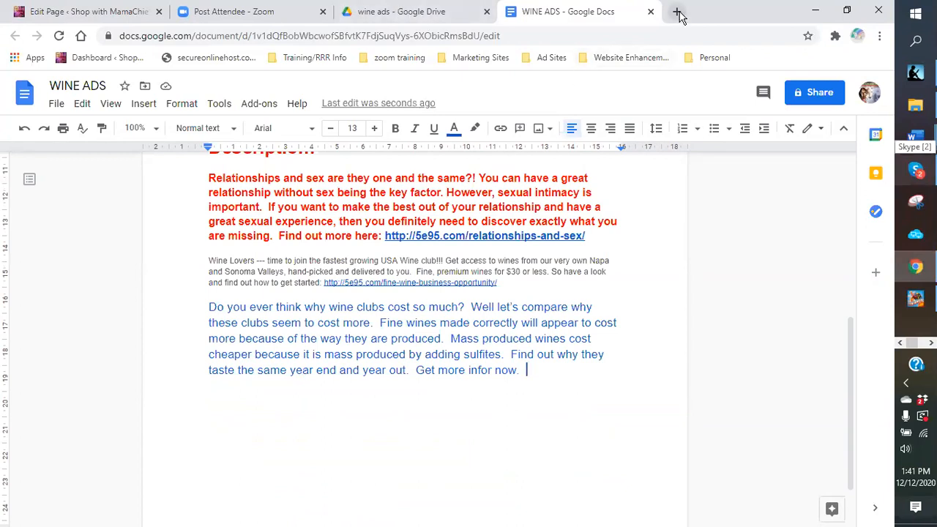
Step: In Drive, go through templates > templates > Ad templates > Wine > WINE ONLY and open the WINE: doc
{"action": "left_click", "coordinate": [378, 16]}
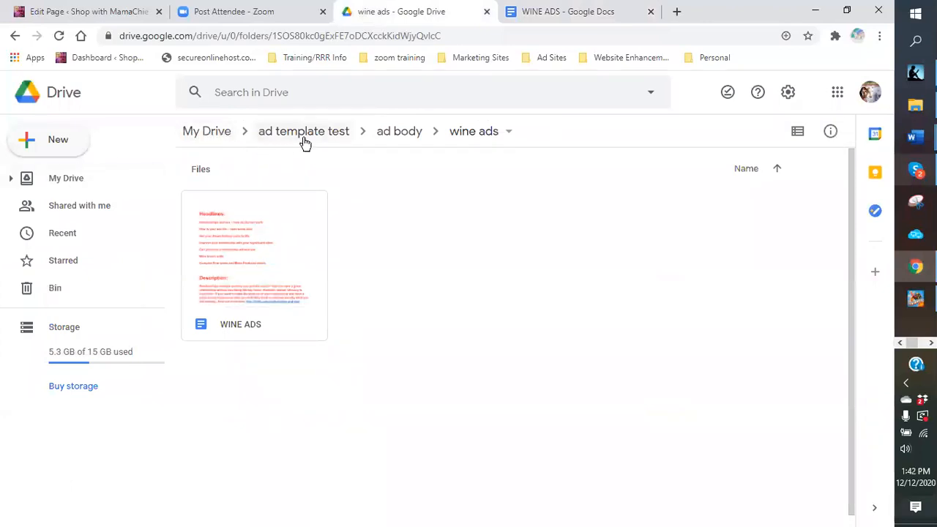
{"action": "left_click", "coordinate": [209, 132]}
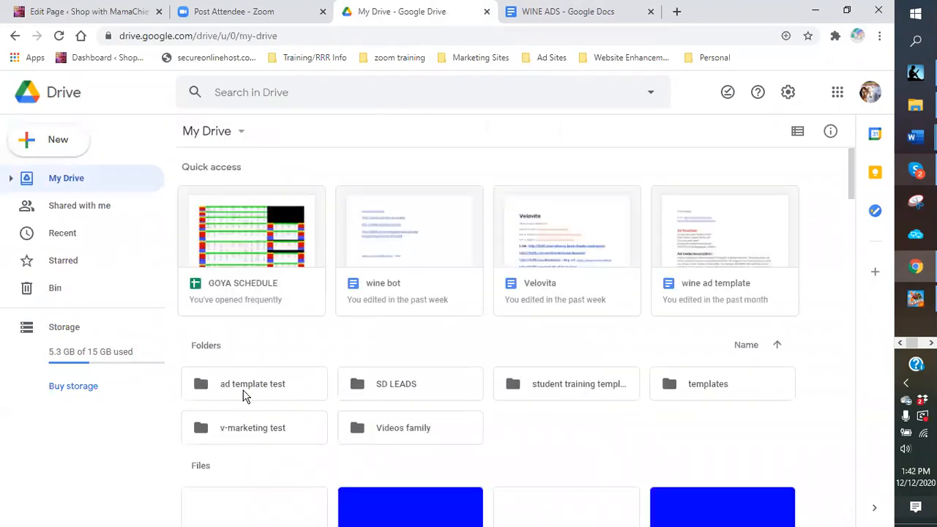
{"action": "left_click", "coordinate": [244, 394]}
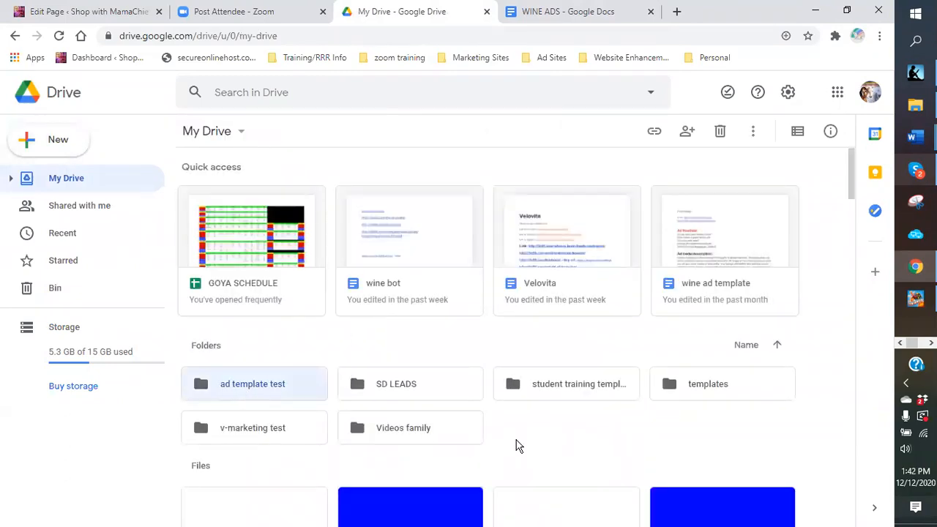
{"action": "left_click", "coordinate": [711, 386]}
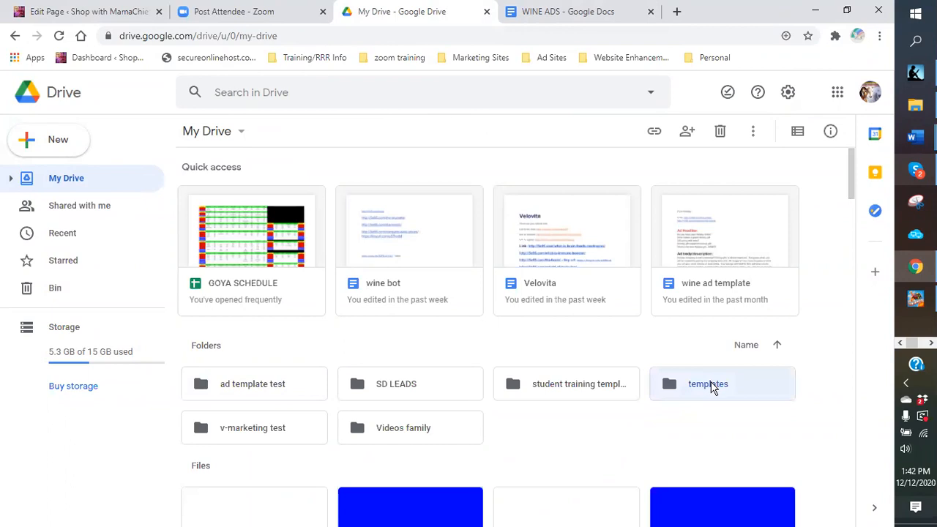
{"action": "double_click", "coordinate": [710, 386]}
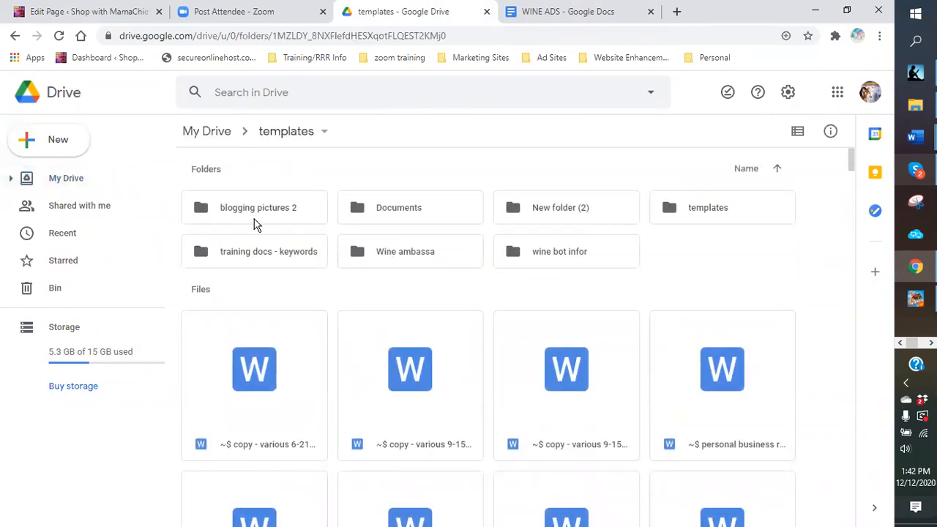
{"action": "double_click", "coordinate": [700, 217]}
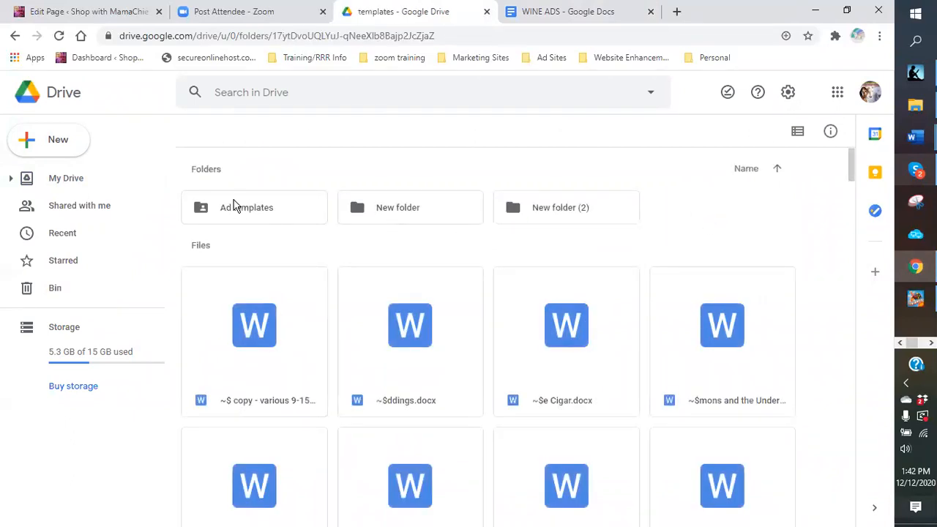
{"action": "double_click", "coordinate": [242, 207]}
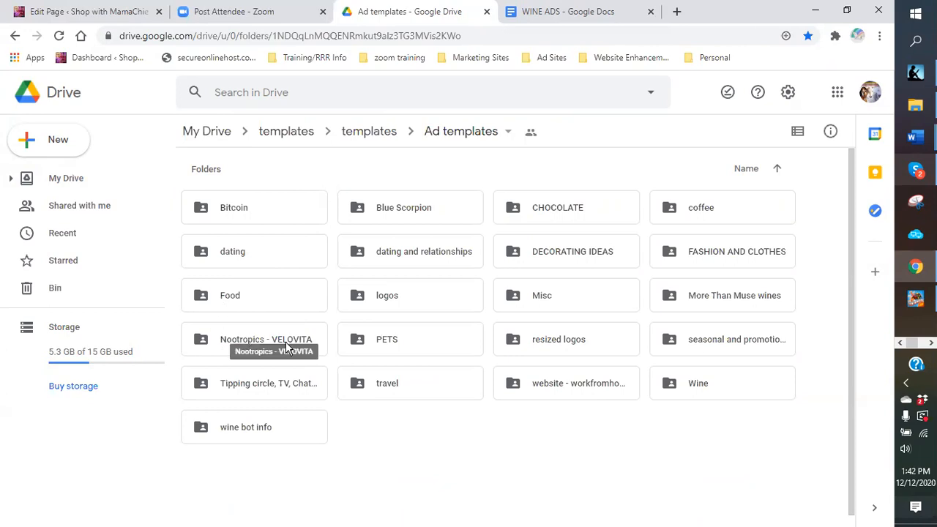
{"action": "double_click", "coordinate": [705, 383]}
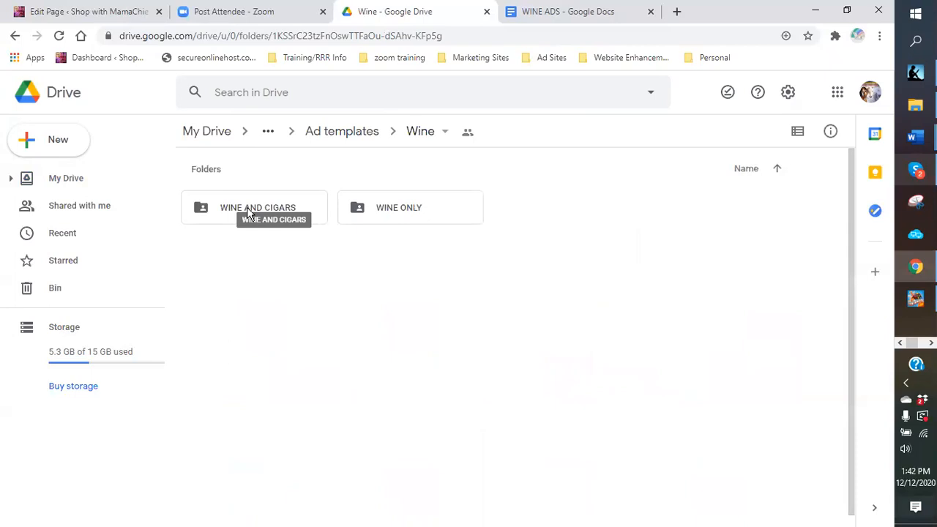
{"action": "double_click", "coordinate": [400, 209]}
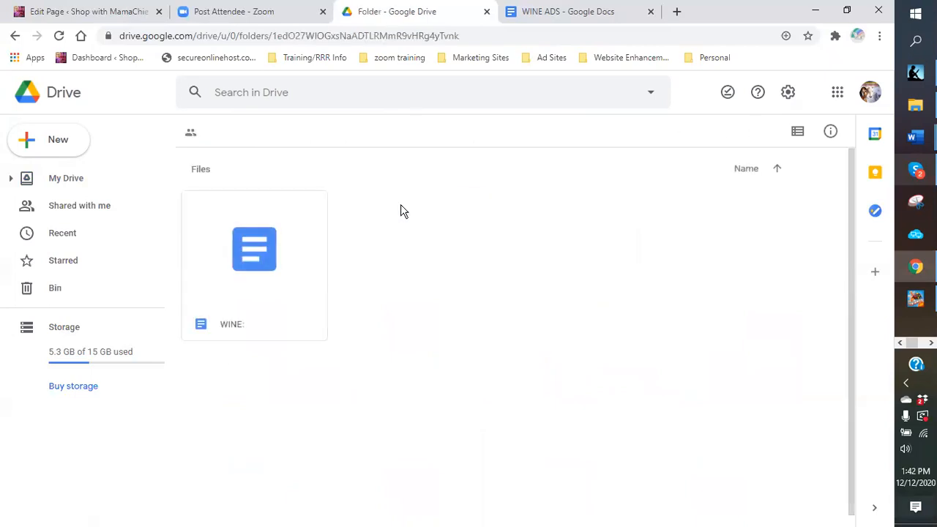
{"action": "double_click", "coordinate": [300, 261]}
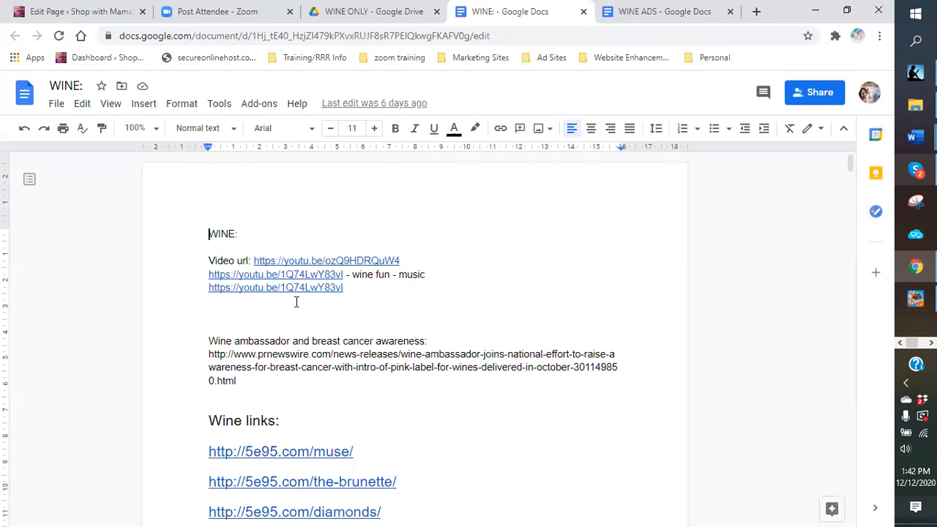
{"action": "scroll", "coordinate": [296, 302], "scroll_direction": "down", "scroll_amount": 1}
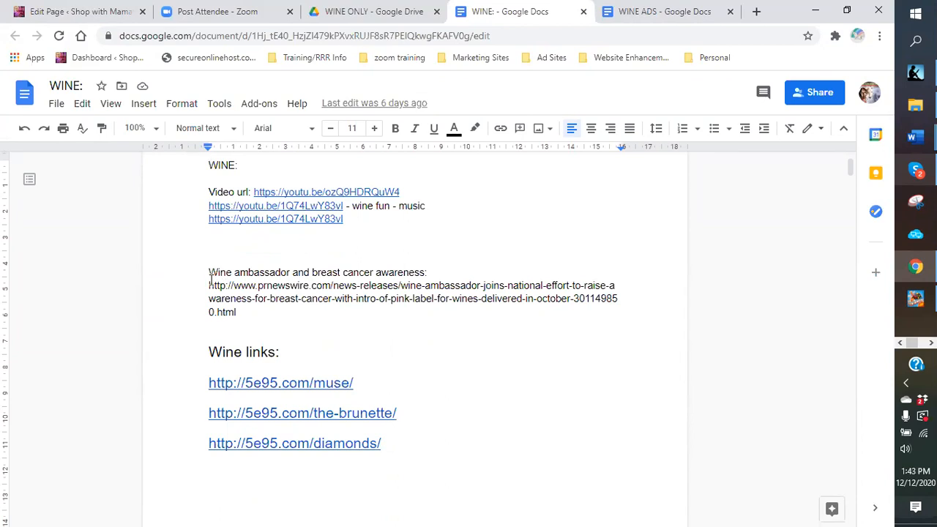
{"action": "scroll", "coordinate": [408, 321], "scroll_direction": "down", "scroll_amount": 1}
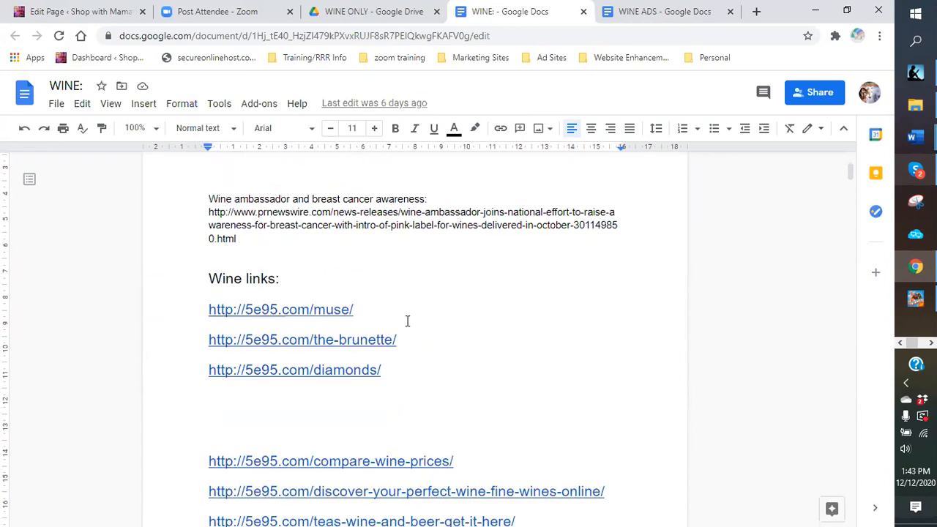
{"action": "scroll", "coordinate": [203, 253], "scroll_direction": "down", "scroll_amount": 1}
{"action": "scroll", "coordinate": [205, 265], "scroll_direction": "down", "scroll_amount": 2}
{"action": "scroll", "coordinate": [206, 269], "scroll_direction": "down", "scroll_amount": 1}
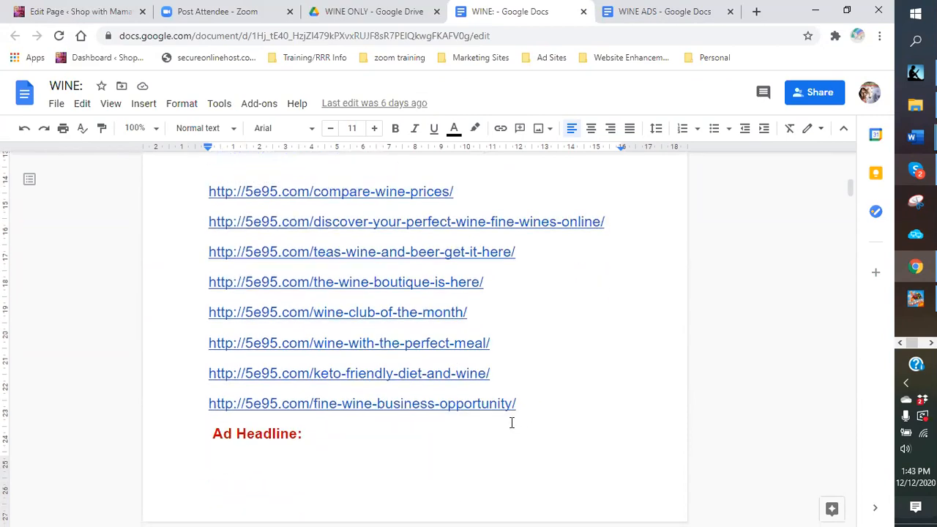
{"action": "scroll", "coordinate": [483, 406], "scroll_direction": "down", "scroll_amount": 3}
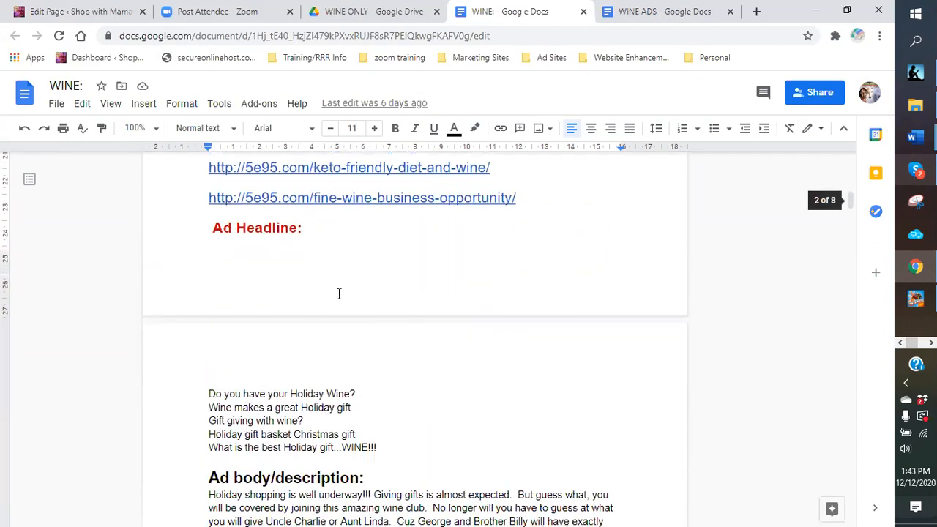
{"action": "scroll", "coordinate": [289, 263], "scroll_direction": "down", "scroll_amount": 2}
{"action": "scroll", "coordinate": [296, 297], "scroll_direction": "down", "scroll_amount": 2}
{"action": "scroll", "coordinate": [295, 300], "scroll_direction": "down", "scroll_amount": 1}
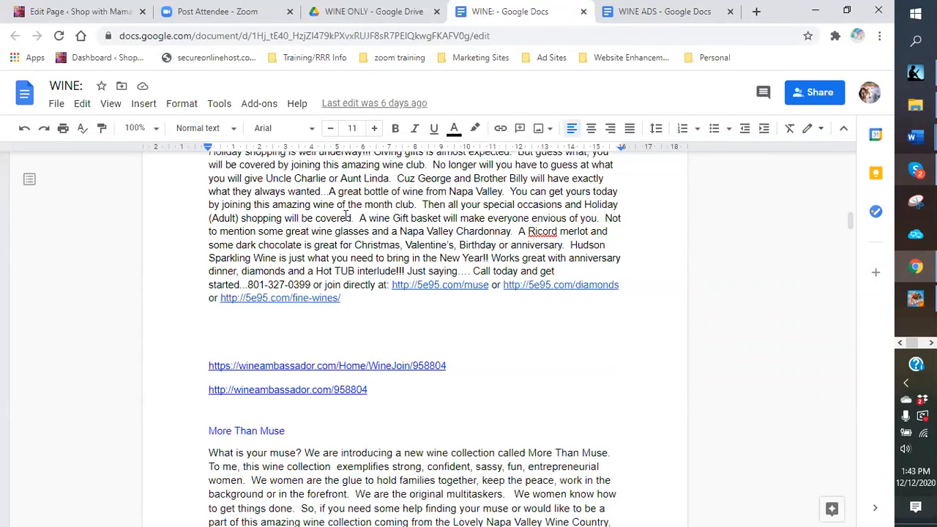
{"action": "scroll", "coordinate": [340, 214], "scroll_direction": "up", "scroll_amount": 2}
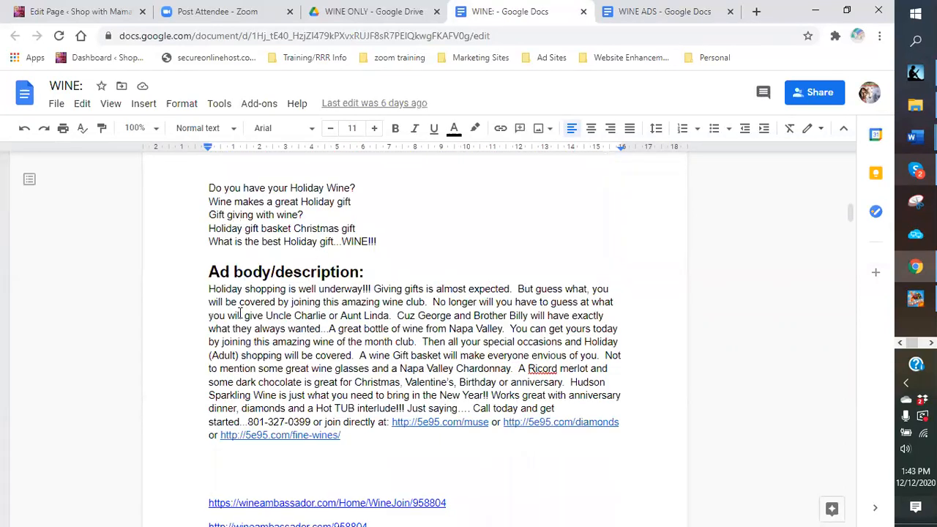
{"action": "scroll", "coordinate": [366, 374], "scroll_direction": "down", "scroll_amount": 1}
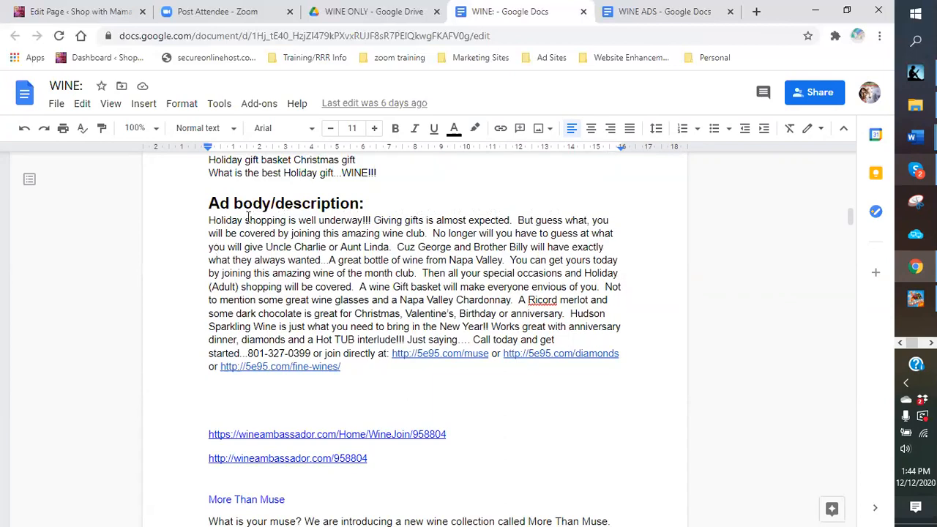
{"action": "scroll", "coordinate": [249, 216], "scroll_direction": "up", "scroll_amount": 4}
{"action": "scroll", "coordinate": [358, 238], "scroll_direction": "down", "scroll_amount": 3}
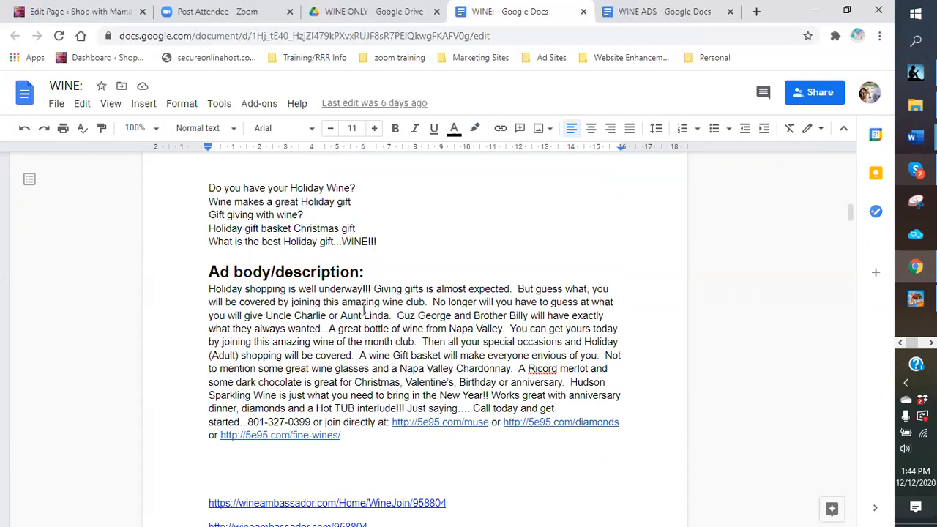
{"action": "scroll", "coordinate": [350, 316], "scroll_direction": "up", "scroll_amount": 3}
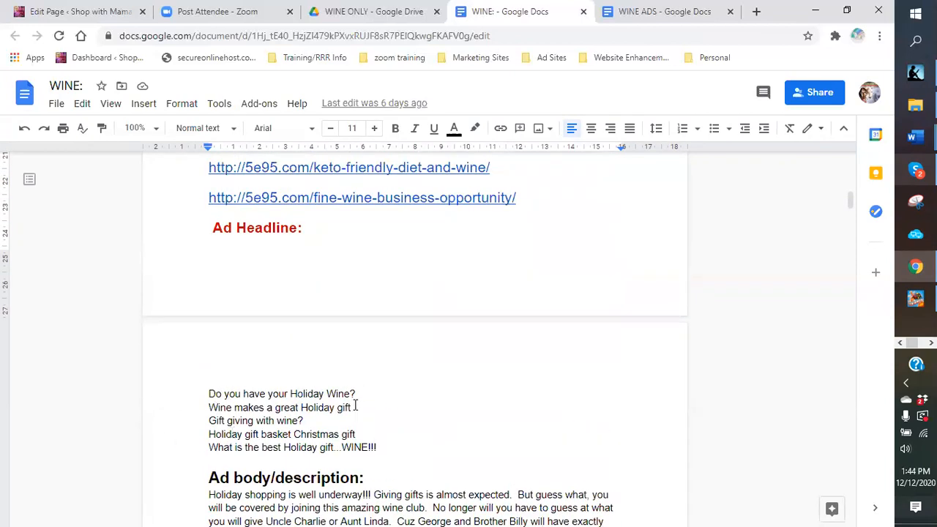
{"action": "scroll", "coordinate": [321, 424], "scroll_direction": "down", "scroll_amount": 2}
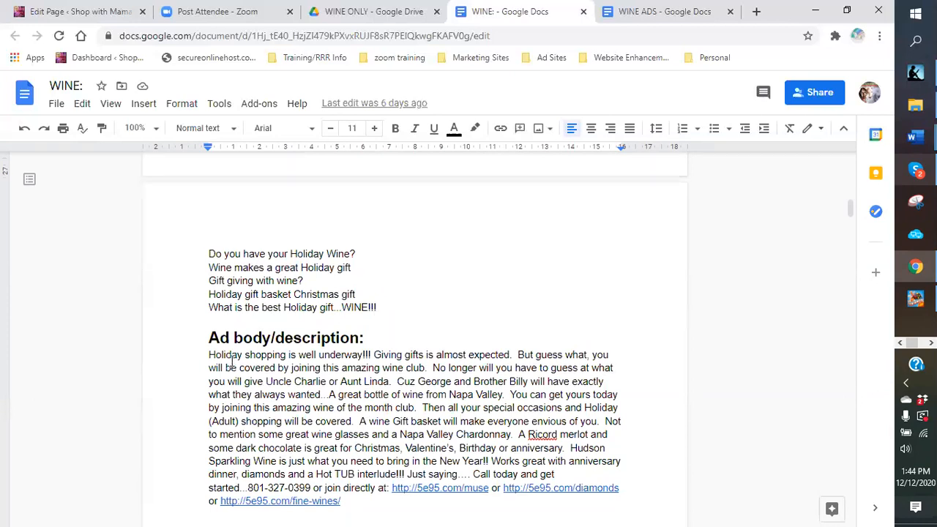
{"action": "scroll", "coordinate": [248, 355], "scroll_direction": "down", "scroll_amount": 3}
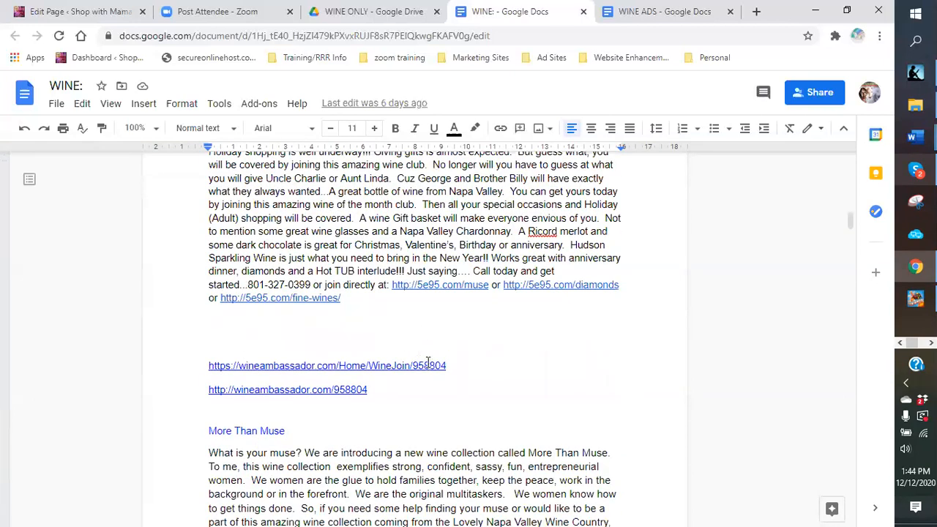
{"action": "scroll", "coordinate": [319, 277], "scroll_direction": "up", "scroll_amount": 1}
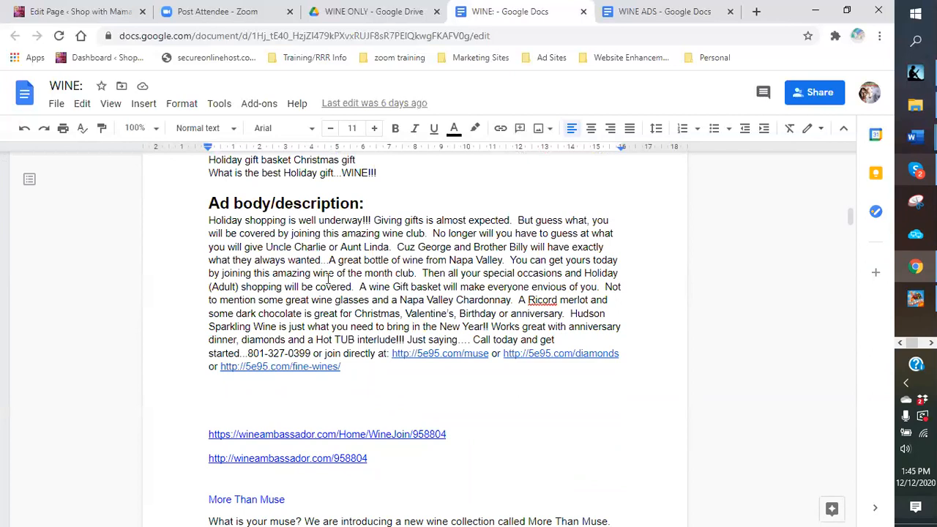
{"action": "scroll", "coordinate": [268, 321], "scroll_direction": "down", "scroll_amount": 1}
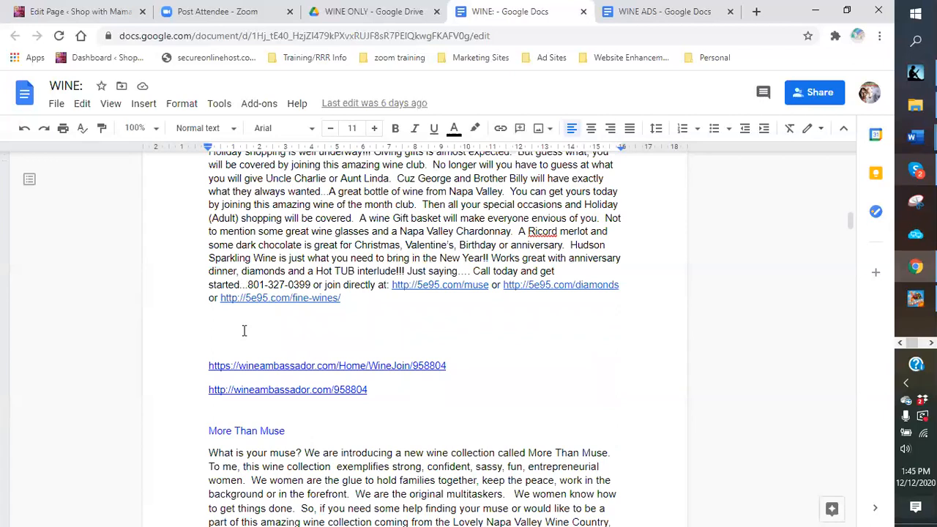
{"action": "scroll", "coordinate": [243, 331], "scroll_direction": "up", "scroll_amount": 1}
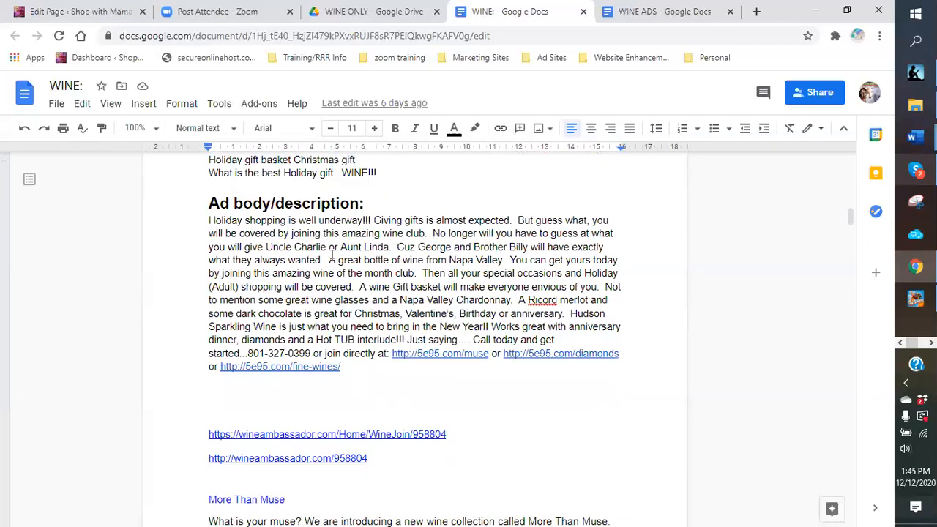
{"action": "scroll", "coordinate": [329, 257], "scroll_direction": "down", "scroll_amount": 1}
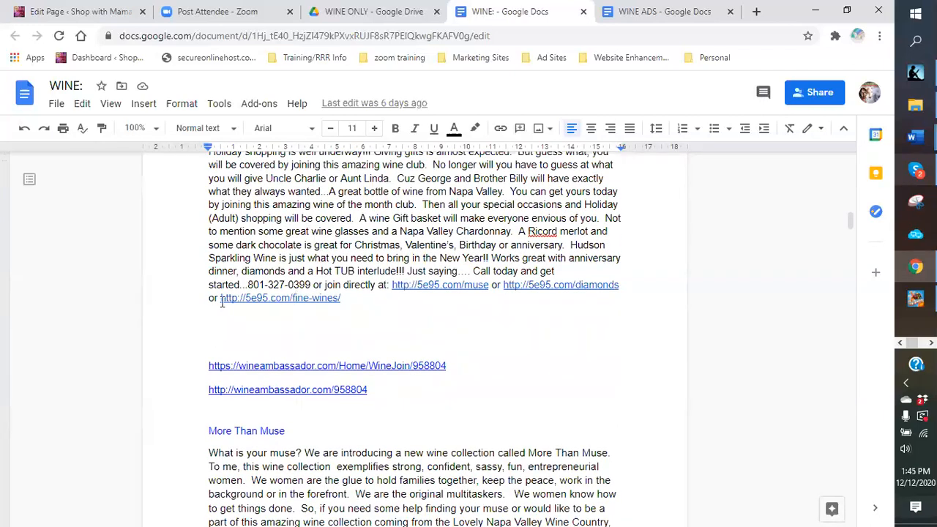
{"action": "scroll", "coordinate": [315, 285], "scroll_direction": "down", "scroll_amount": 3}
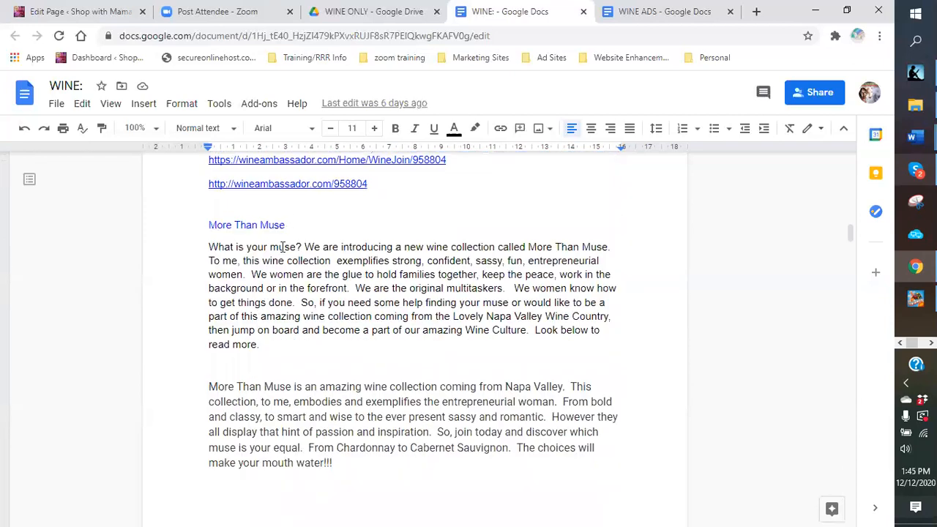
{"action": "scroll", "coordinate": [279, 273], "scroll_direction": "down", "scroll_amount": 2}
{"action": "scroll", "coordinate": [276, 328], "scroll_direction": "down", "scroll_amount": 2}
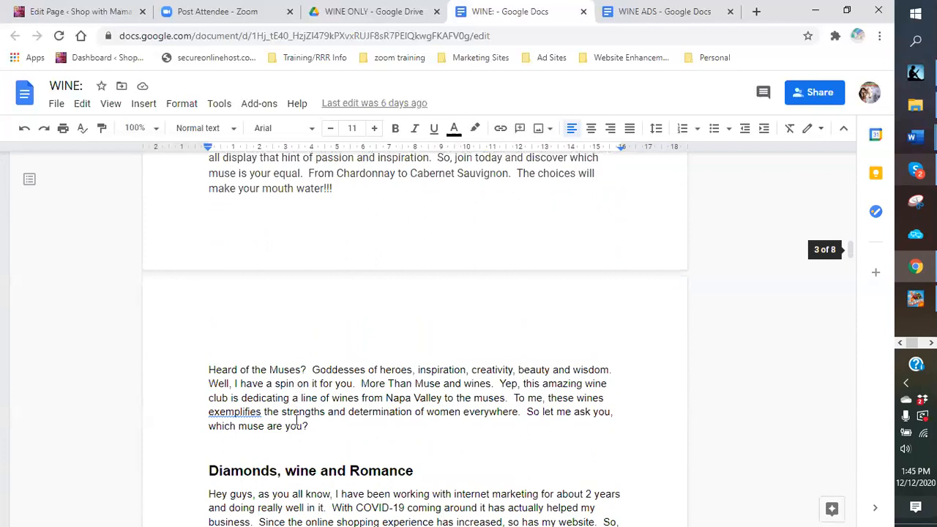
{"action": "scroll", "coordinate": [314, 345], "scroll_direction": "up", "scroll_amount": 2}
{"action": "scroll", "coordinate": [314, 345], "scroll_direction": "up", "scroll_amount": 2}
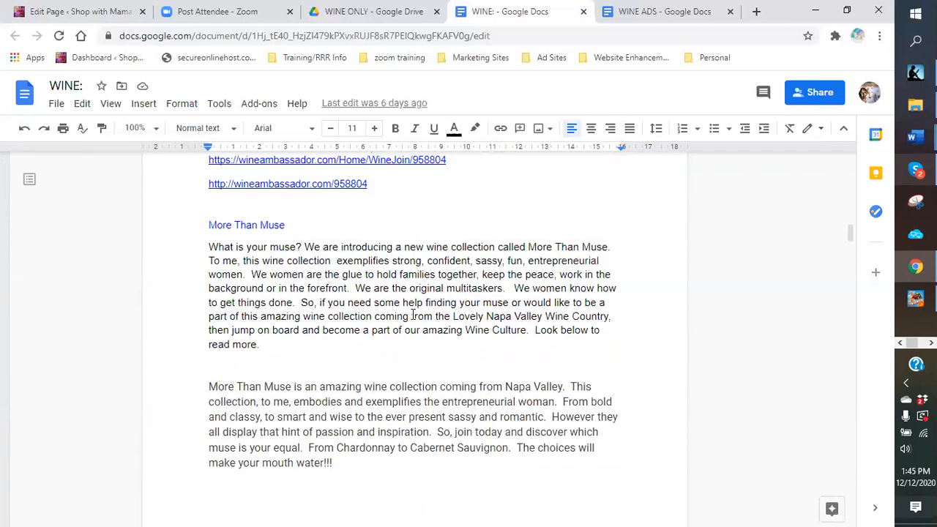
{"action": "scroll", "coordinate": [409, 311], "scroll_direction": "down", "scroll_amount": 1}
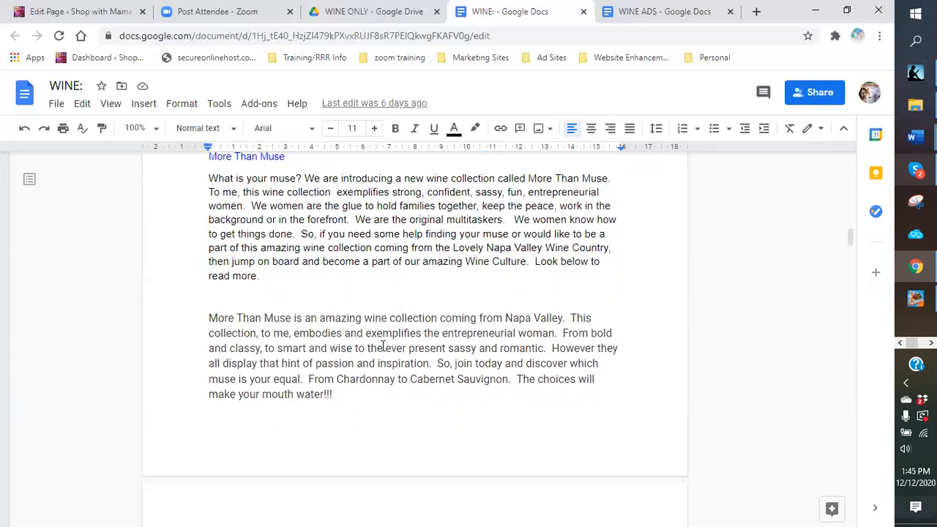
{"action": "scroll", "coordinate": [370, 356], "scroll_direction": "down", "scroll_amount": 2}
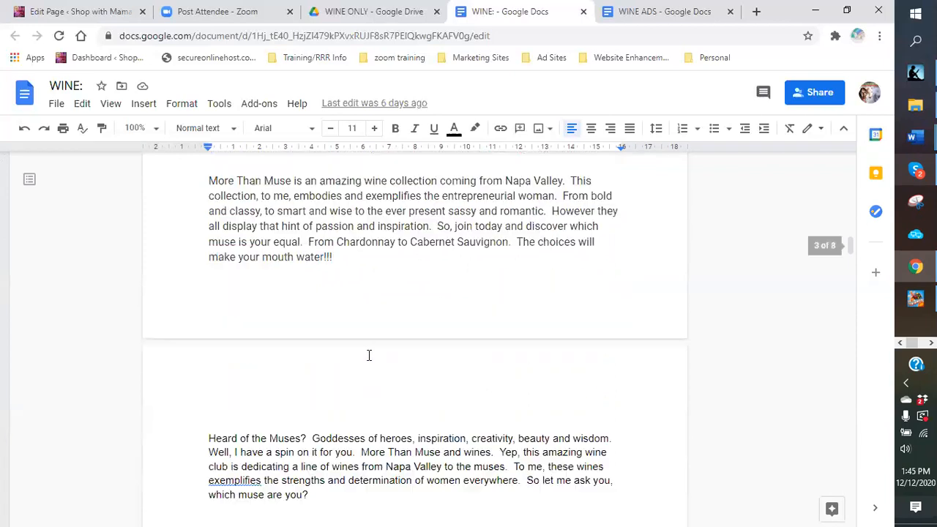
{"action": "scroll", "coordinate": [309, 356], "scroll_direction": "down", "scroll_amount": 1}
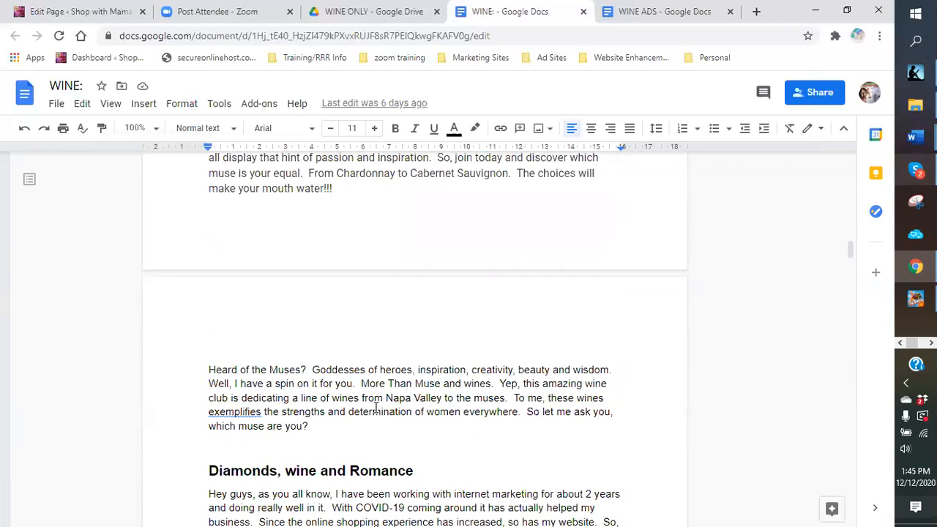
{"action": "scroll", "coordinate": [376, 408], "scroll_direction": "up", "scroll_amount": 4}
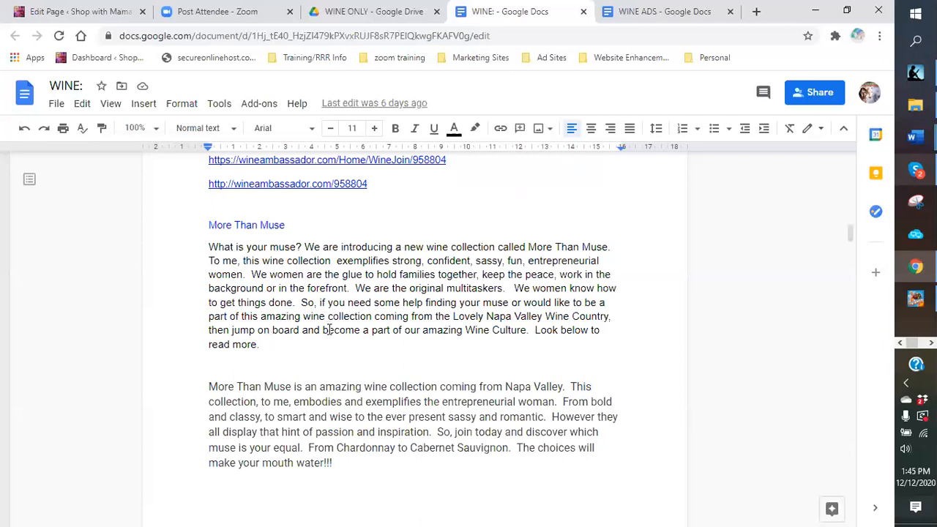
{"action": "scroll", "coordinate": [328, 330], "scroll_direction": "up", "scroll_amount": 3}
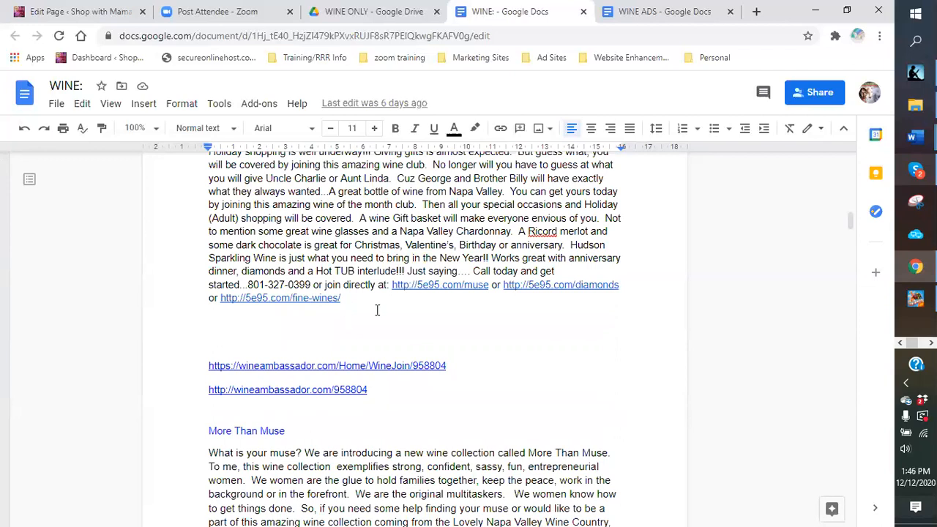
{"action": "scroll", "coordinate": [595, 297], "scroll_direction": "up", "scroll_amount": 2}
{"action": "scroll", "coordinate": [594, 301], "scroll_direction": "up", "scroll_amount": 5}
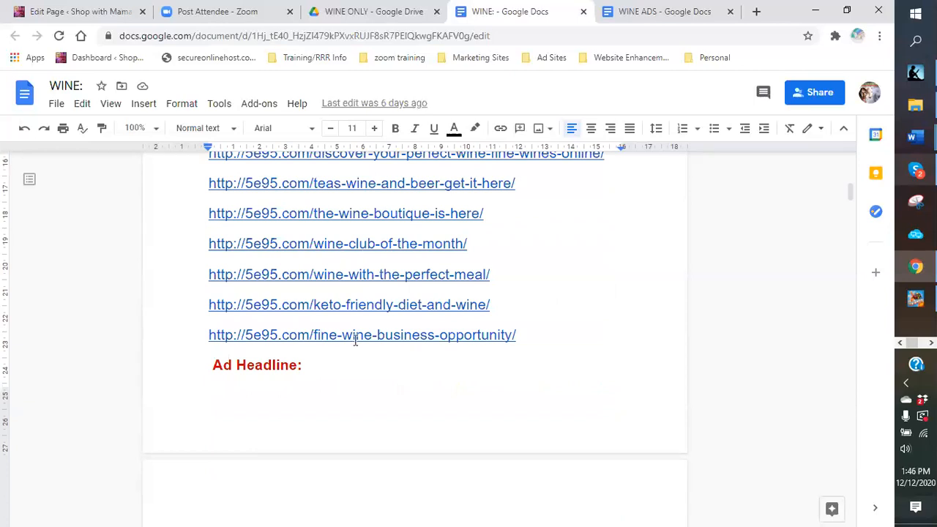
{"action": "scroll", "coordinate": [356, 340], "scroll_direction": "up", "scroll_amount": 1}
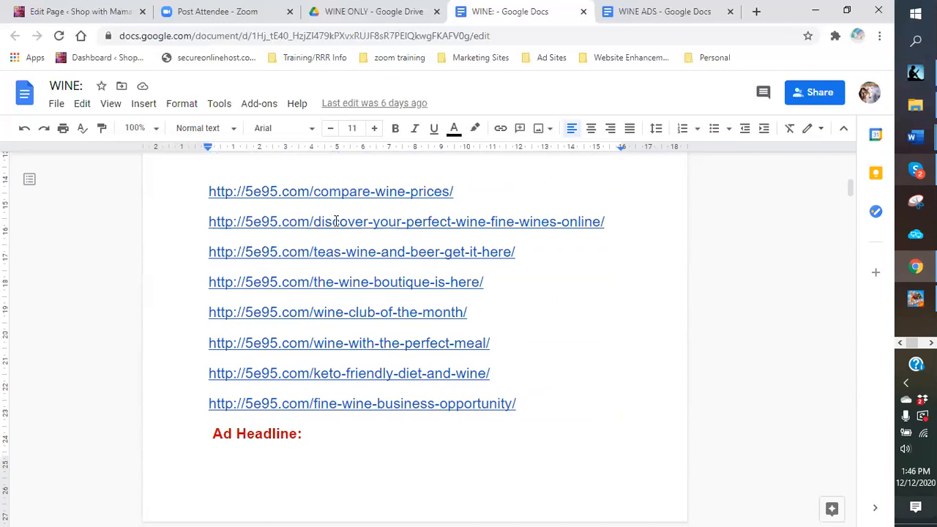
{"action": "scroll", "coordinate": [336, 220], "scroll_direction": "up", "scroll_amount": 3}
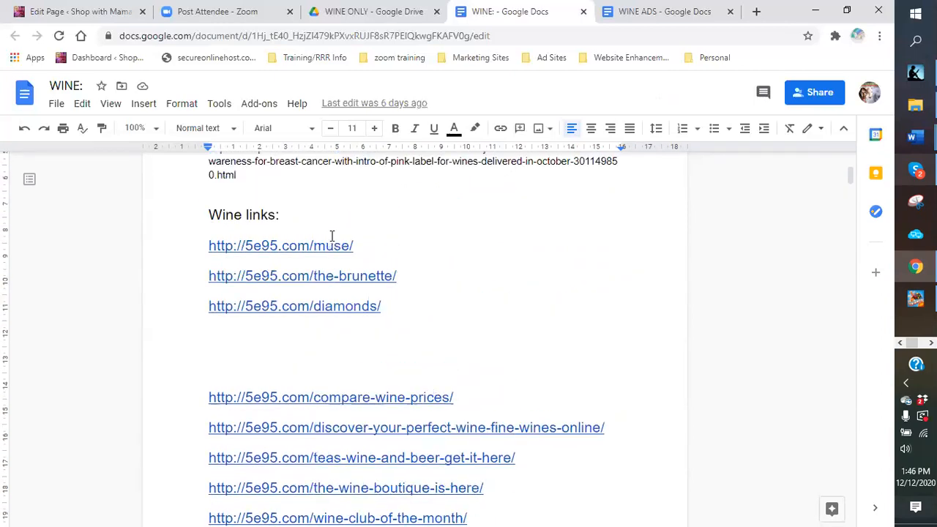
{"action": "scroll", "coordinate": [321, 258], "scroll_direction": "down", "scroll_amount": 3}
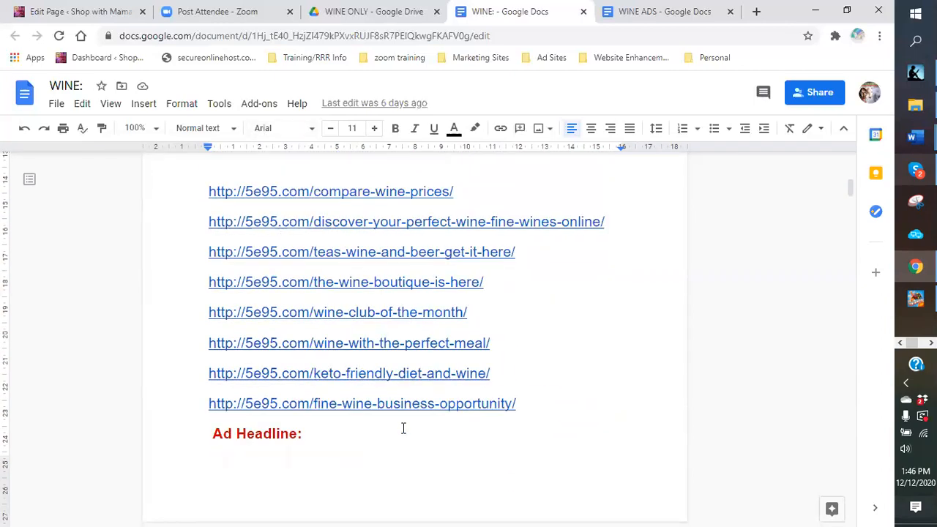
{"action": "scroll", "coordinate": [366, 353], "scroll_direction": "down", "scroll_amount": 5}
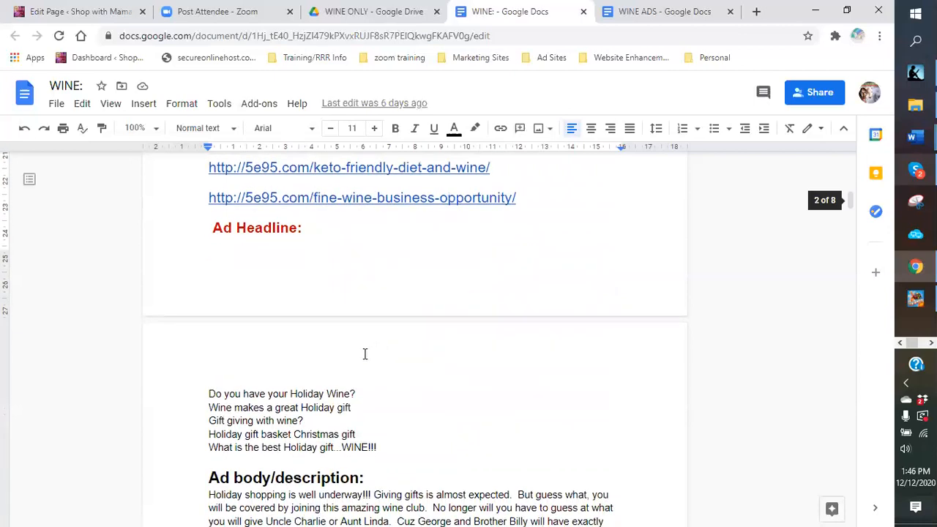
{"action": "scroll", "coordinate": [370, 410], "scroll_direction": "down", "scroll_amount": 2}
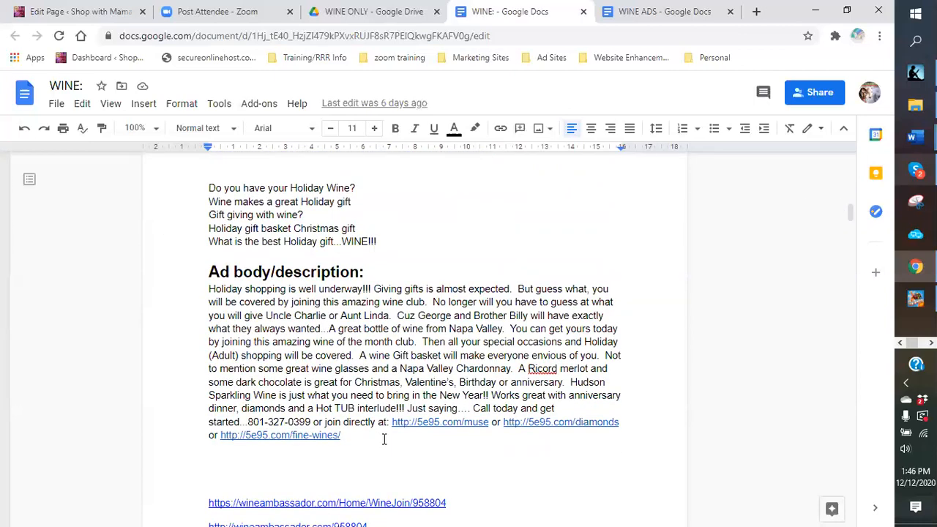
{"action": "scroll", "coordinate": [388, 451], "scroll_direction": "down", "scroll_amount": 2}
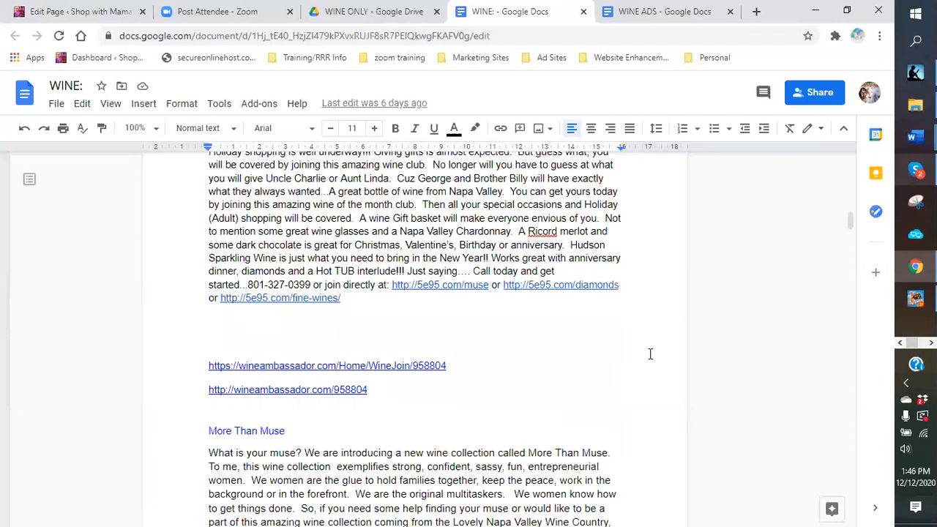
{"action": "scroll", "coordinate": [652, 351], "scroll_direction": "down", "scroll_amount": 4}
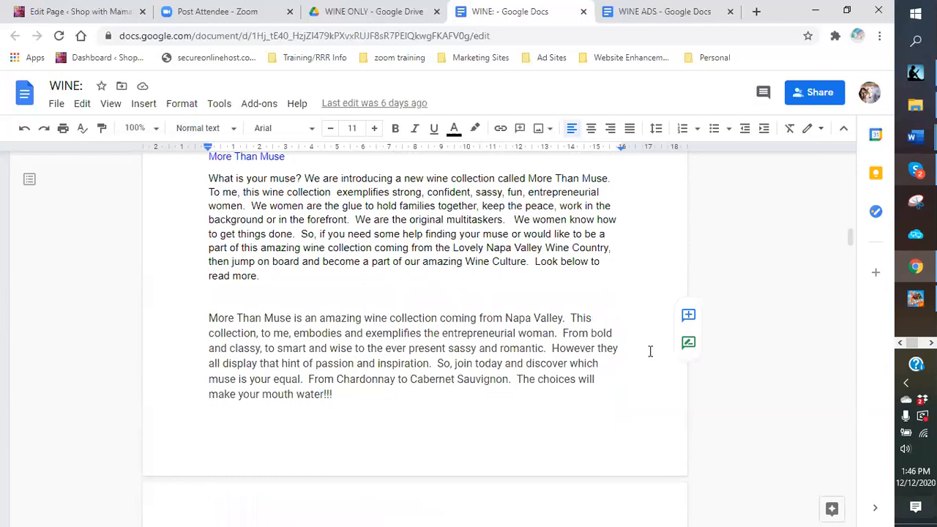
{"action": "scroll", "coordinate": [650, 351], "scroll_direction": "up", "scroll_amount": 2}
{"action": "scroll", "coordinate": [649, 350], "scroll_direction": "down", "scroll_amount": 4}
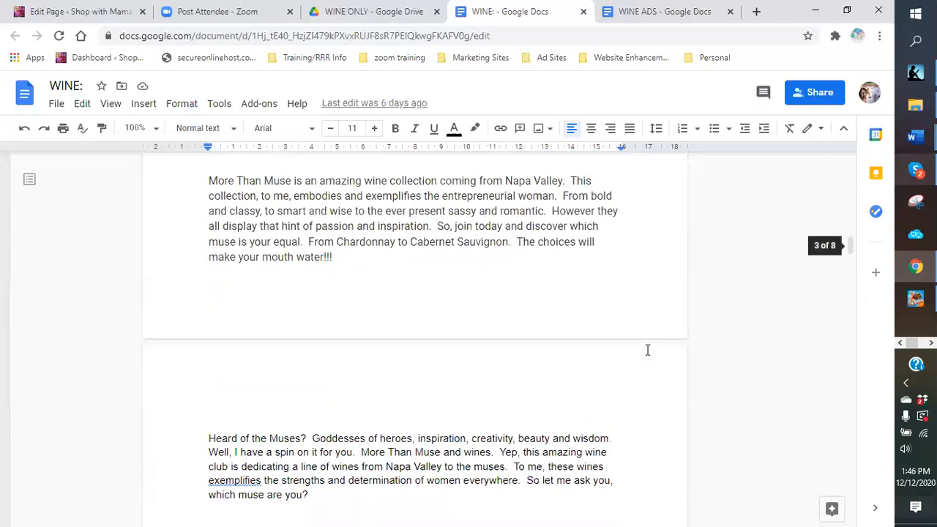
{"action": "scroll", "coordinate": [647, 350], "scroll_direction": "down", "scroll_amount": 2}
{"action": "scroll", "coordinate": [643, 351], "scroll_direction": "up", "scroll_amount": 8}
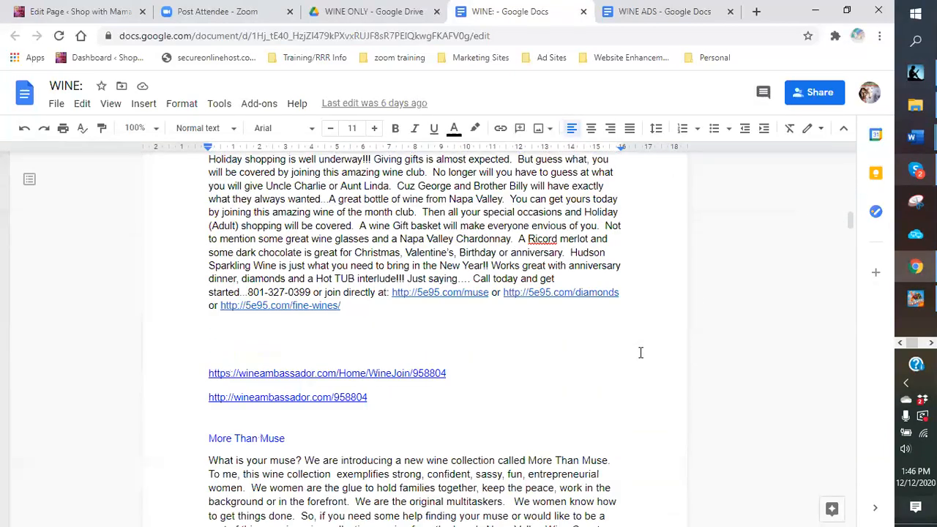
{"action": "scroll", "coordinate": [640, 353], "scroll_direction": "up", "scroll_amount": 1}
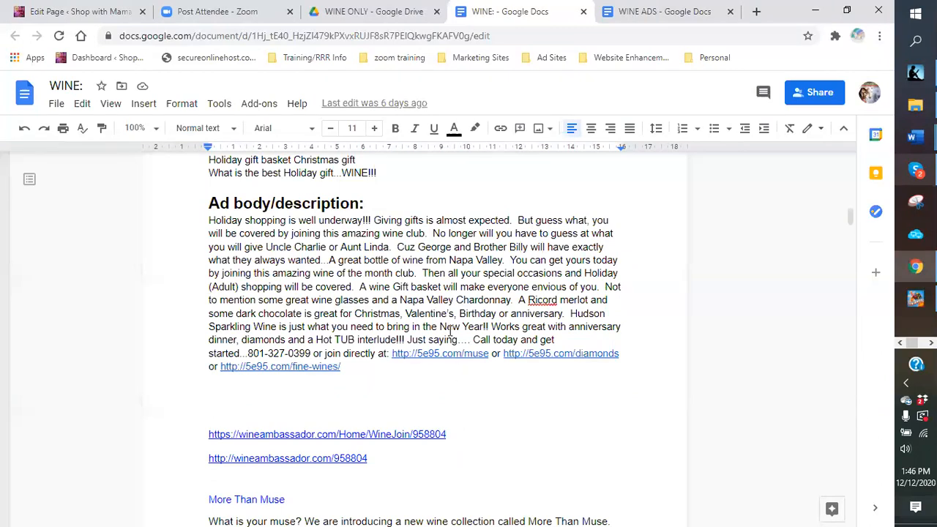
Step: In a new tab, go to Classifieds For Free from the Ad Sites bookmarks
{"action": "left_click", "coordinate": [757, 13]}
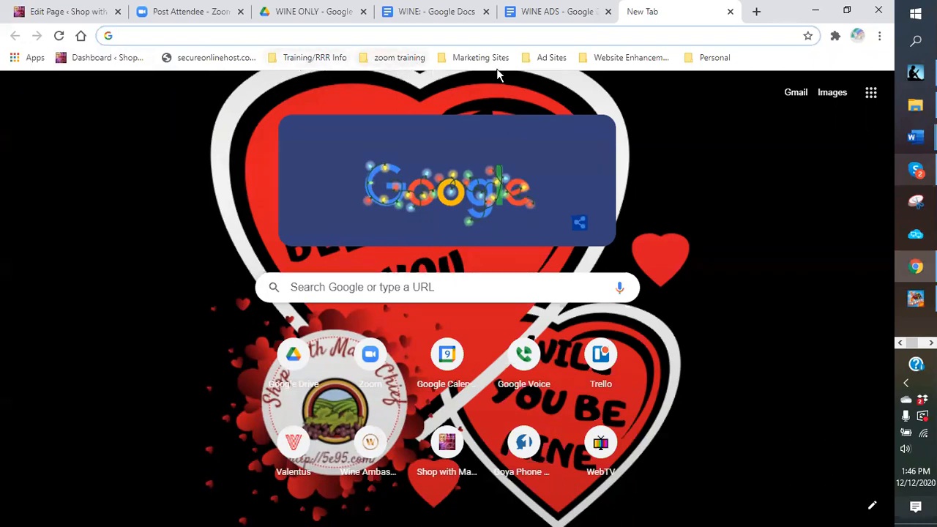
{"action": "left_click", "coordinate": [553, 61]}
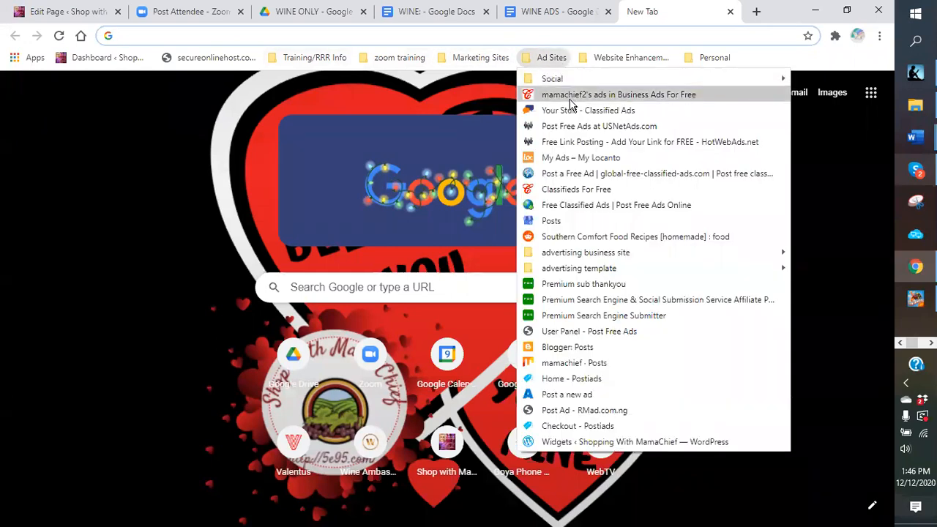
{"action": "left_click", "coordinate": [570, 192]}
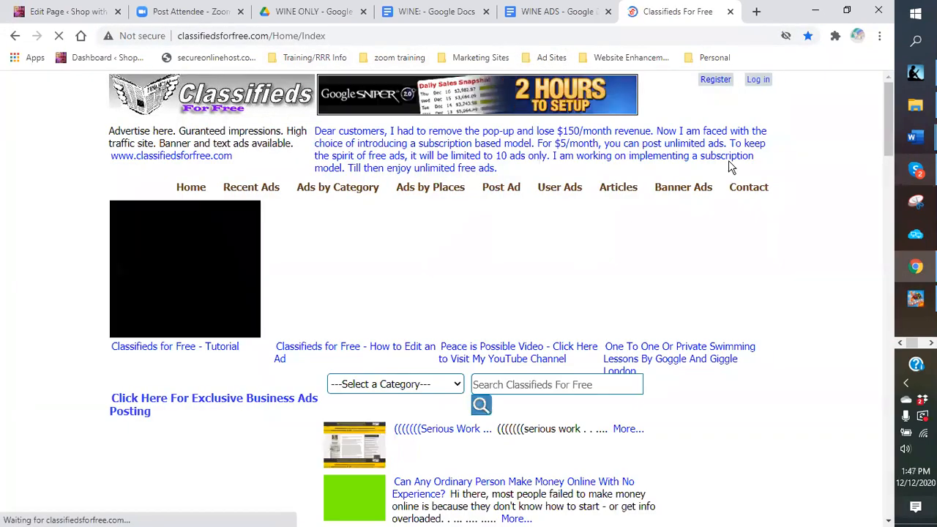
Step: Close the stray redirect tab and dismiss the AVG threat warning
{"action": "left_click", "coordinate": [756, 82]}
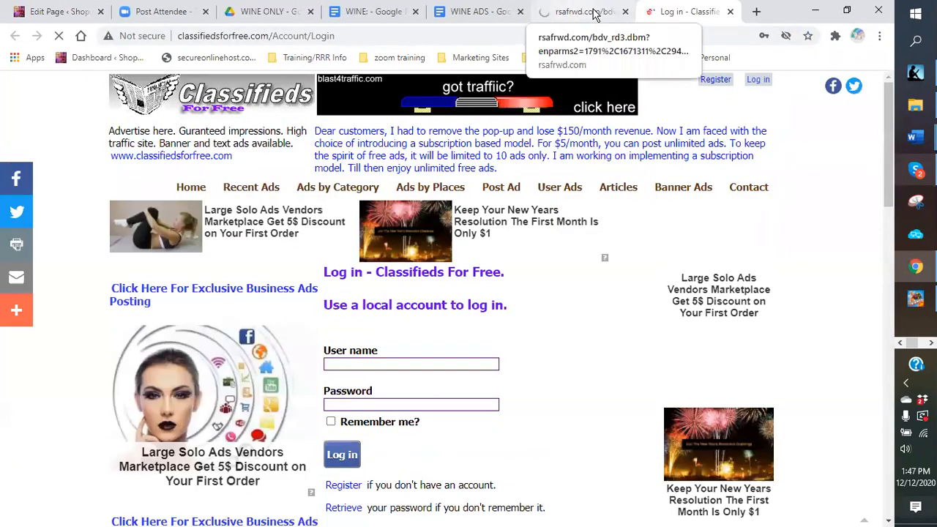
{"action": "left_click", "coordinate": [589, 12]}
{"action": "key", "text": "alt+Left"}
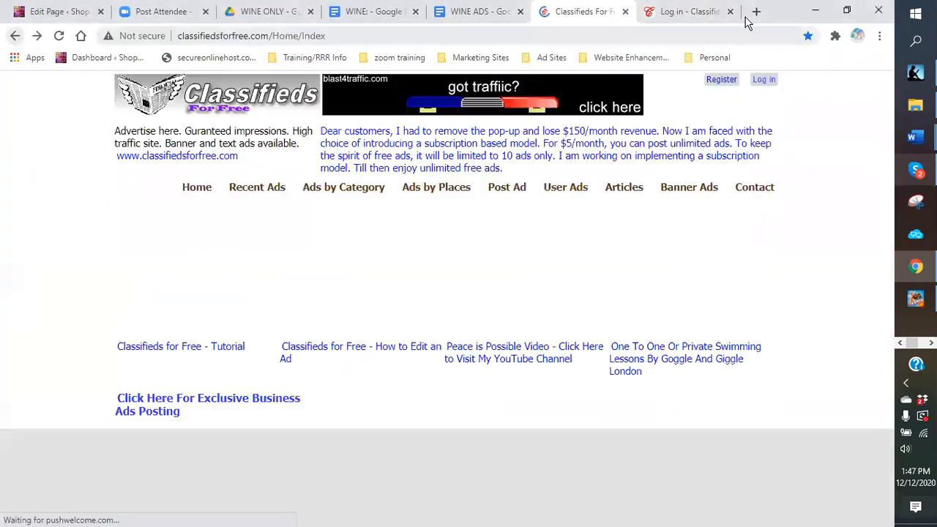
{"action": "left_click", "coordinate": [722, 14]}
{"action": "left_click", "coordinate": [729, 12]}
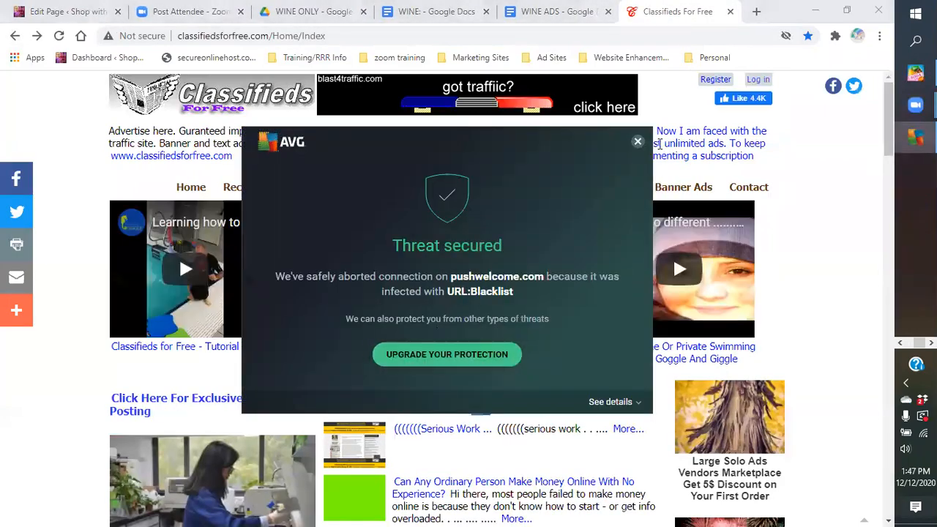
{"action": "left_click", "coordinate": [638, 142]}
Step: Log in with the saved credentials and open the Post an Ad form
{"action": "left_click", "coordinate": [758, 81]}
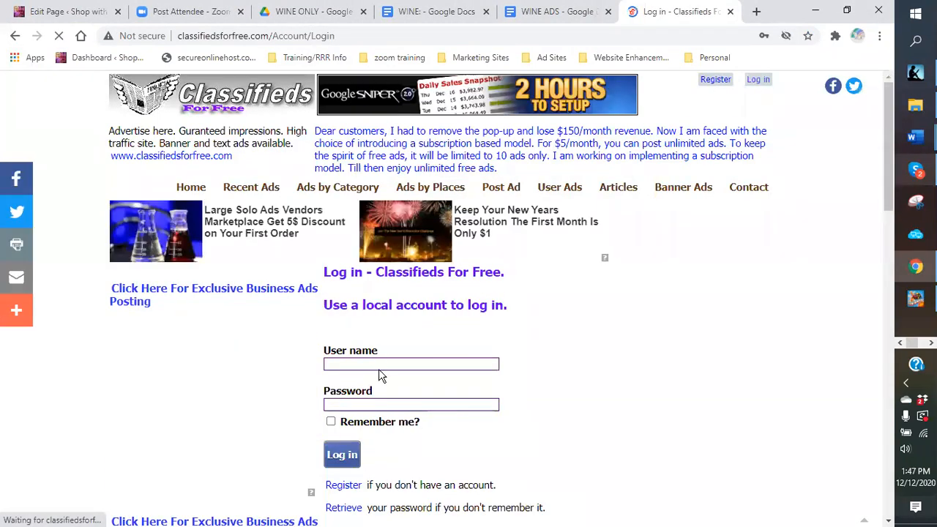
{"action": "left_click", "coordinate": [380, 363]}
{"action": "left_click", "coordinate": [377, 399]}
{"action": "left_click", "coordinate": [348, 454]}
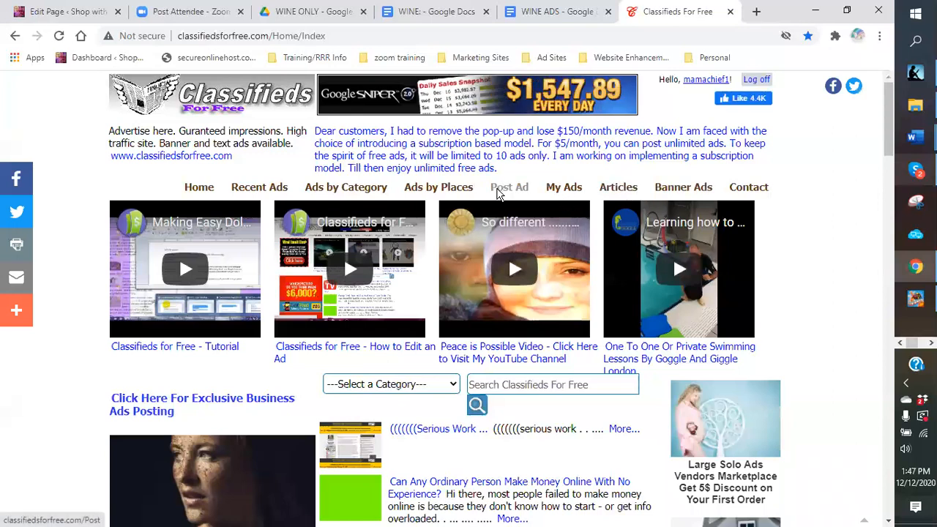
{"action": "left_click", "coordinate": [499, 192]}
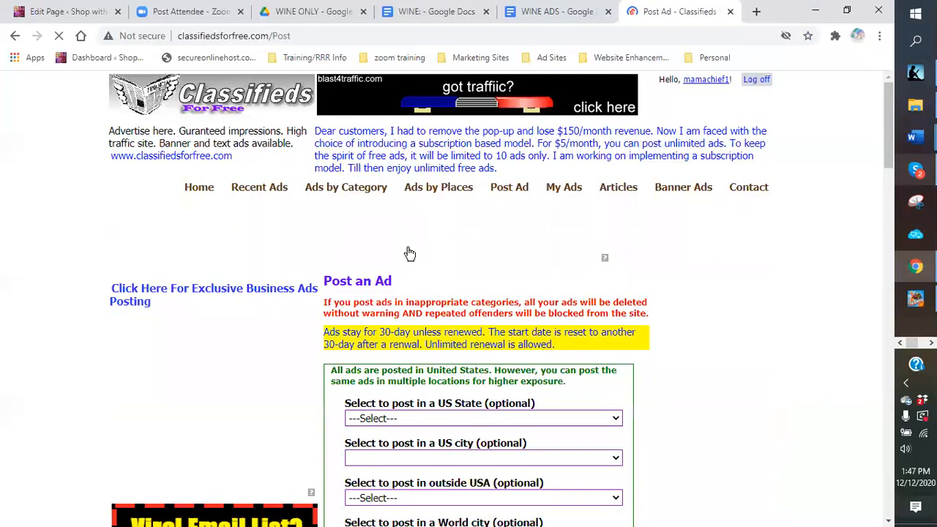
Step: Scroll down the Post an Ad form to review its fields down to the Header
{"action": "scroll", "coordinate": [407, 251], "scroll_direction": "down", "scroll_amount": 3}
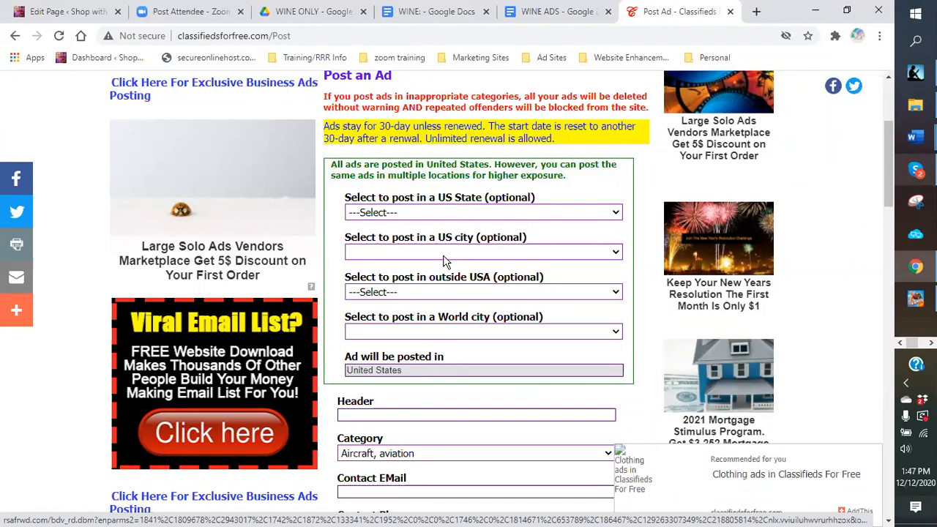
{"action": "scroll", "coordinate": [436, 296], "scroll_direction": "down", "scroll_amount": 2}
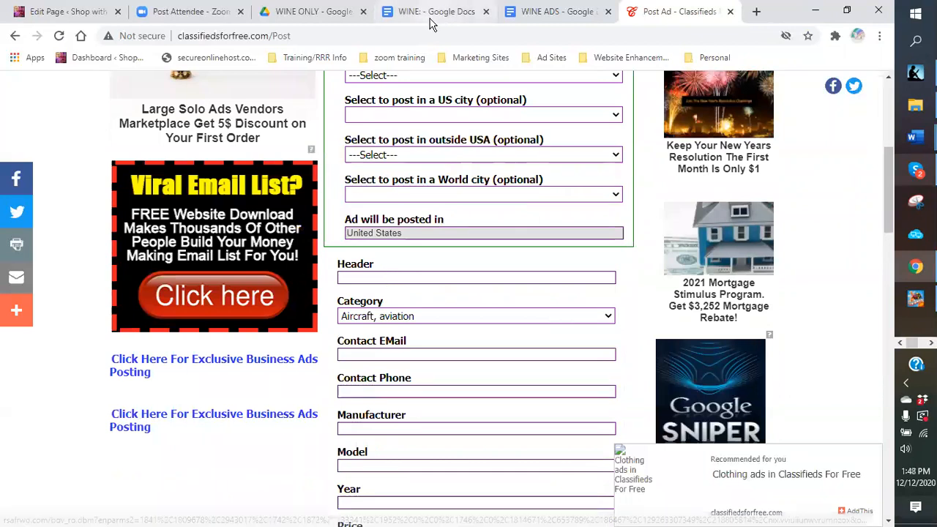
Step: Copy the 'Compare Fine wines and Mass Produced wines' headline from the WINE ADS document
{"action": "left_click", "coordinate": [535, 15]}
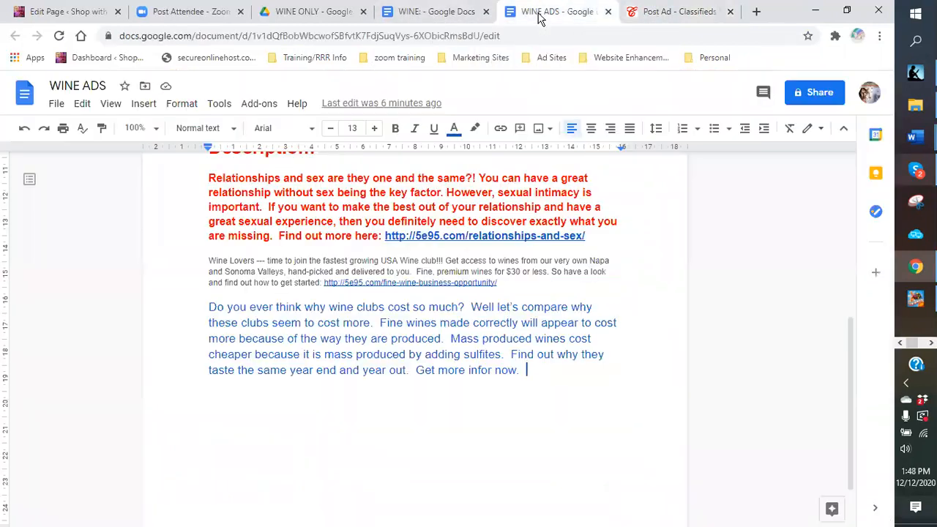
{"action": "scroll", "coordinate": [418, 242], "scroll_direction": "up", "scroll_amount": 5}
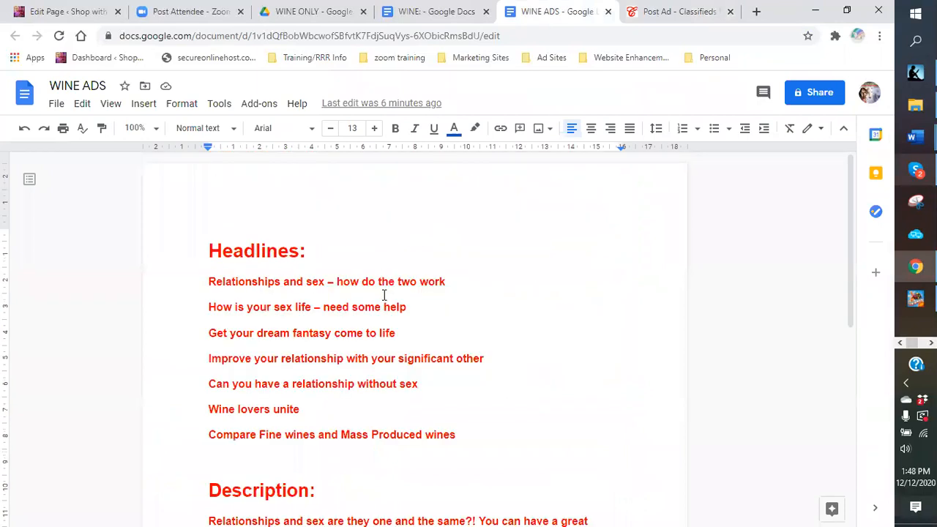
{"action": "left_click_drag", "start_coordinate": [468, 440], "coordinate": [214, 438]}
{"action": "key", "text": "ctrl+c"}
{"action": "right_click", "coordinate": [214, 438]}
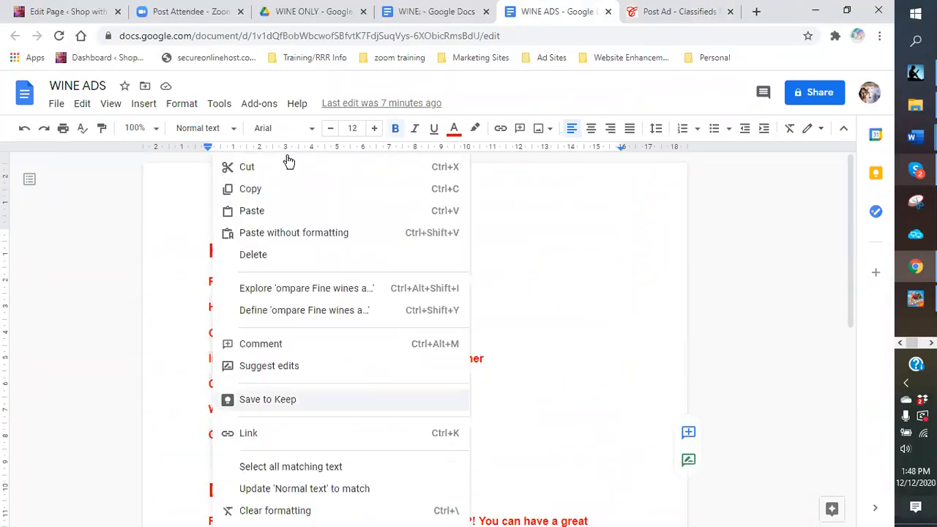
{"action": "left_click", "coordinate": [266, 194]}
Step: Paste the 'Compare Fine wines and Mass Produced wines' headline into the ad's Header field
{"action": "left_click", "coordinate": [657, 14]}
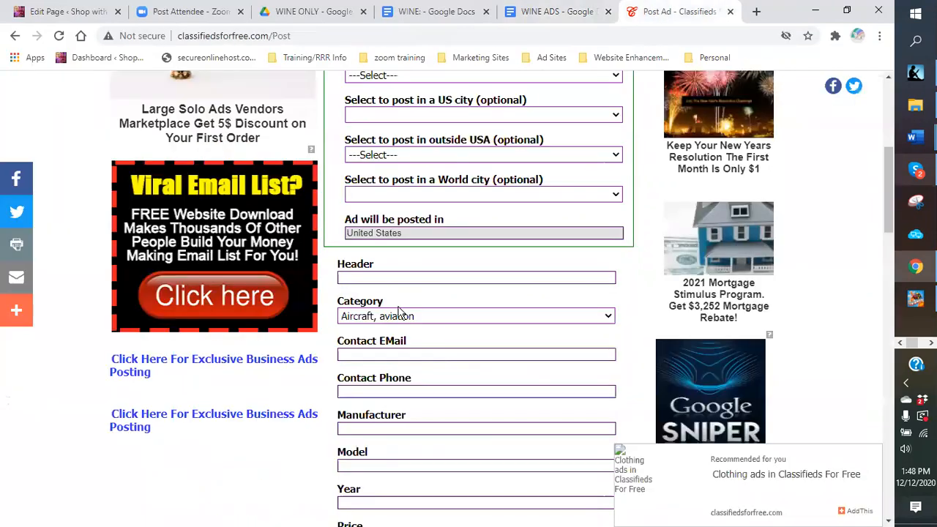
{"action": "left_click", "coordinate": [389, 276]}
{"action": "right_click", "coordinate": [406, 273]}
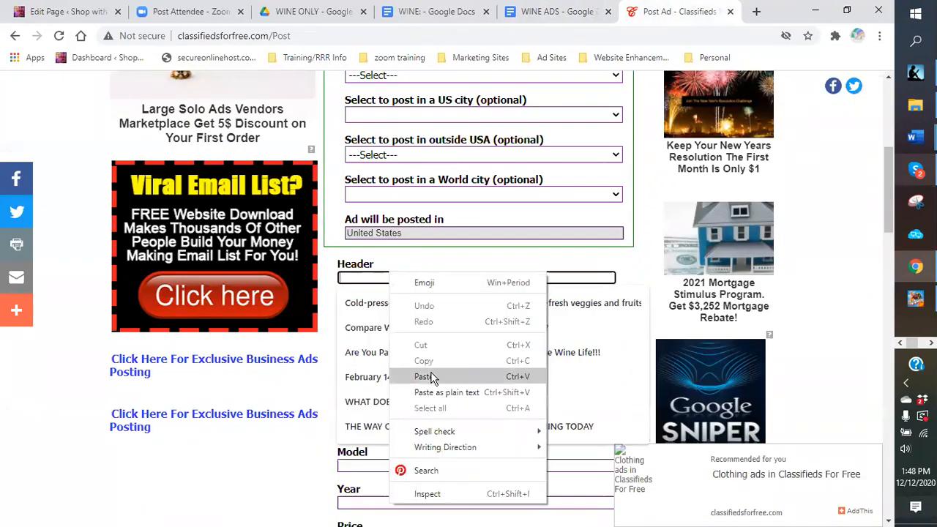
{"action": "left_click", "coordinate": [431, 377]}
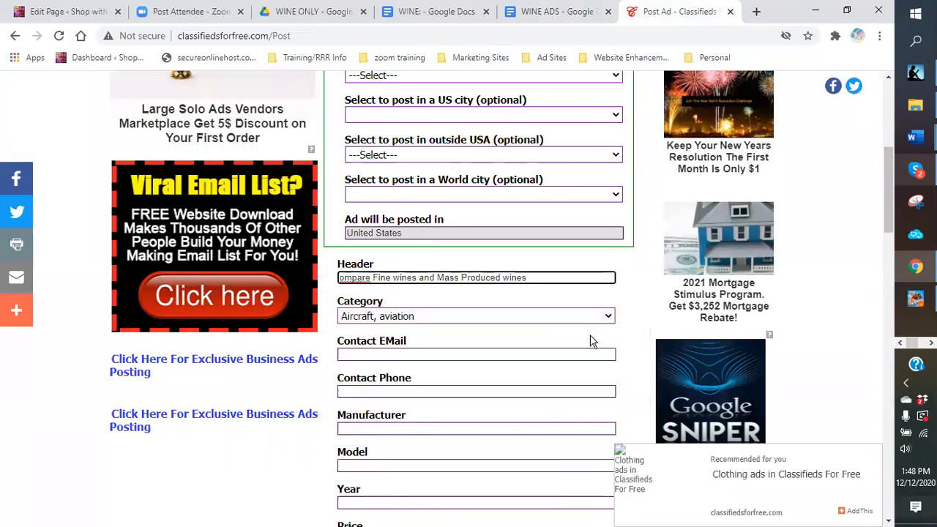
{"action": "left_click", "coordinate": [608, 317]}
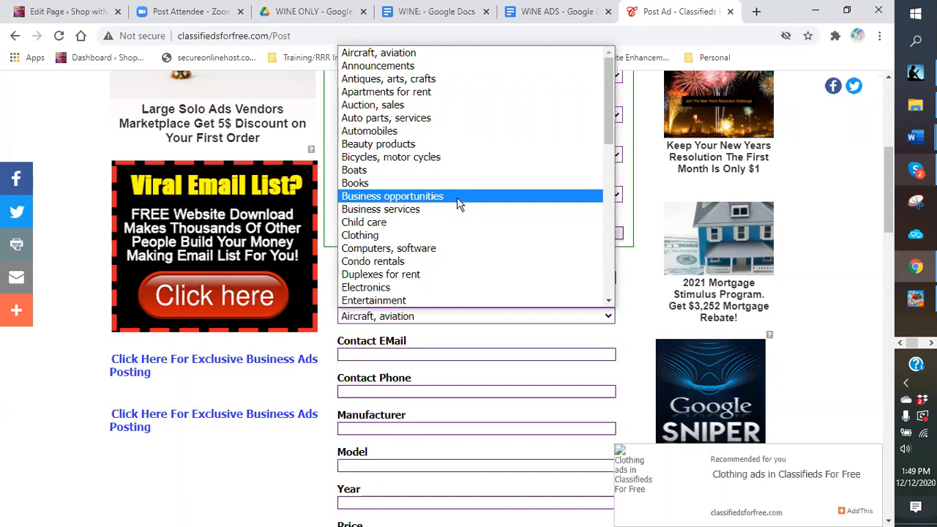
Step: Choose Gift, novelty from the Category list
{"action": "scroll", "coordinate": [457, 196], "scroll_direction": "down", "scroll_amount": 3}
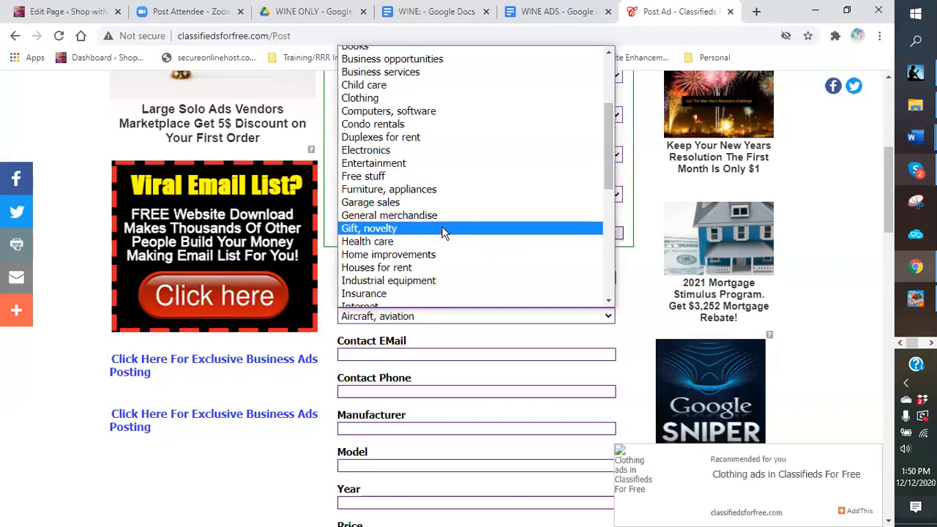
{"action": "scroll", "coordinate": [443, 232], "scroll_direction": "down", "scroll_amount": 3}
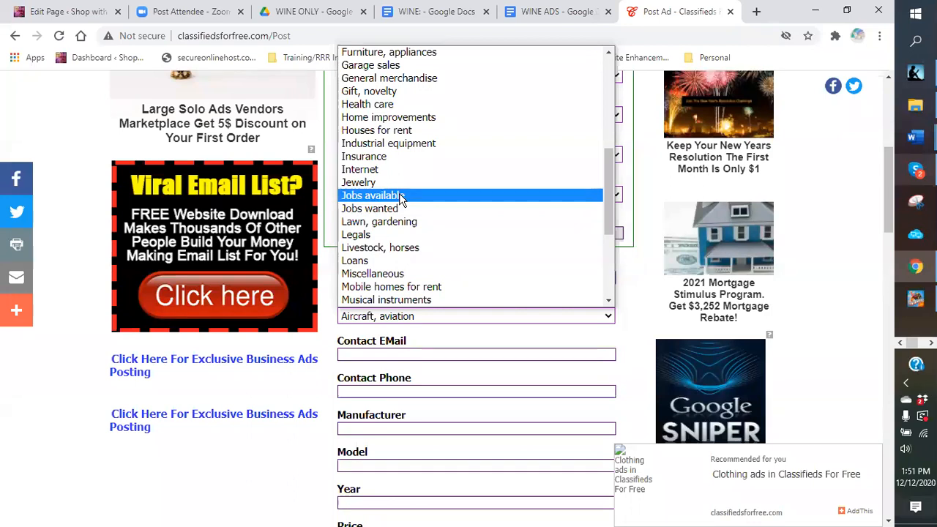
{"action": "scroll", "coordinate": [483, 224], "scroll_direction": "down", "scroll_amount": 2}
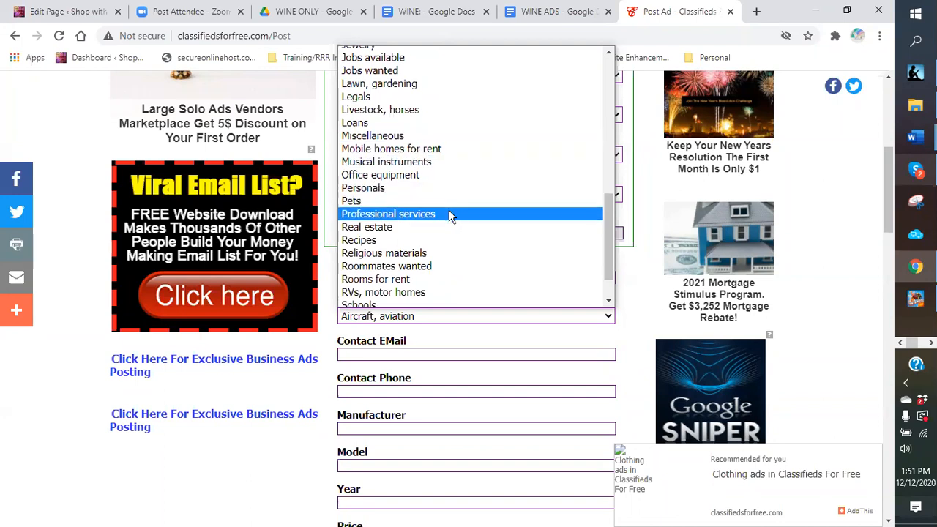
{"action": "scroll", "coordinate": [449, 215], "scroll_direction": "down", "scroll_amount": 2}
{"action": "scroll", "coordinate": [415, 125], "scroll_direction": "up", "scroll_amount": 4}
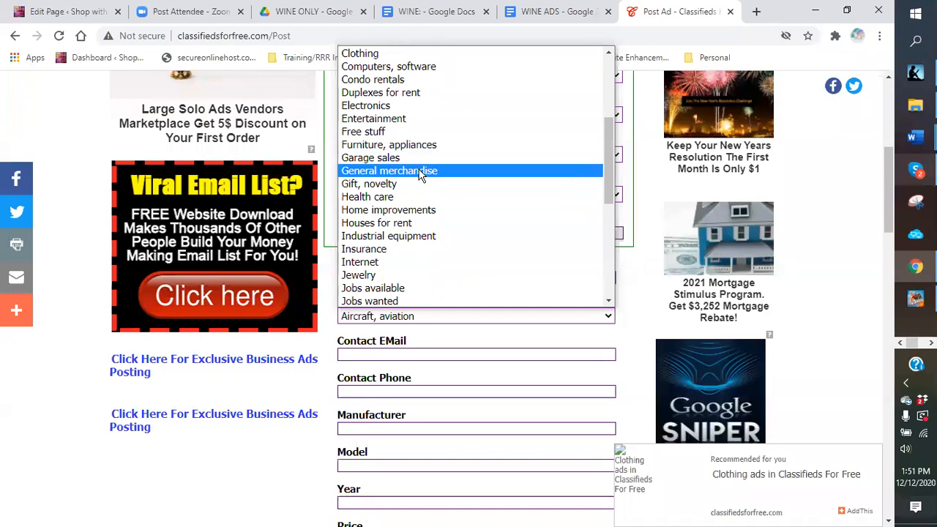
{"action": "left_click", "coordinate": [414, 183]}
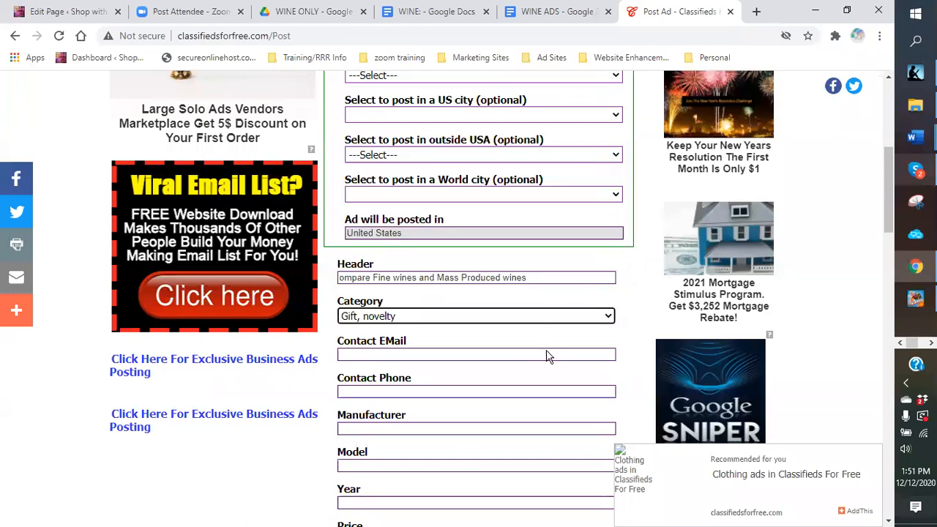
Step: Enter the contact phone number in the Contact Phone field
{"action": "scroll", "coordinate": [447, 337], "scroll_direction": "down", "scroll_amount": 1}
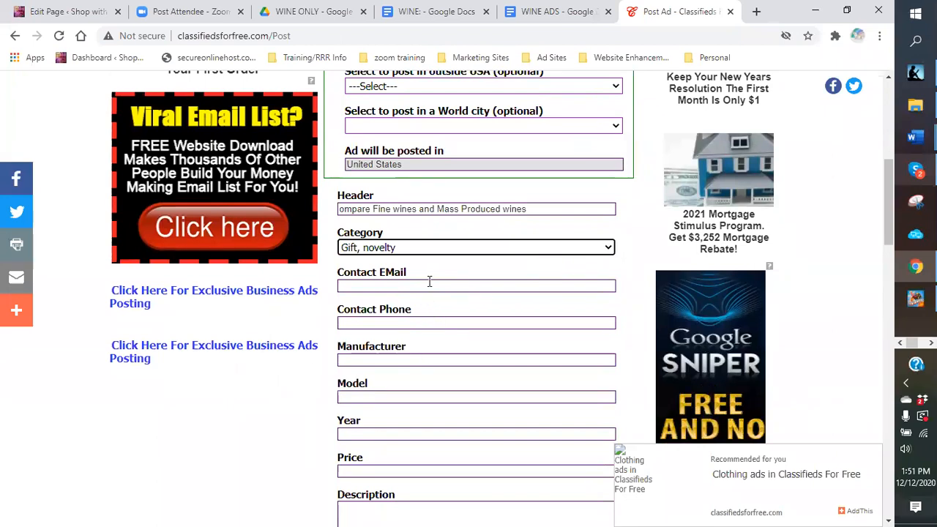
{"action": "left_click", "coordinate": [437, 323]}
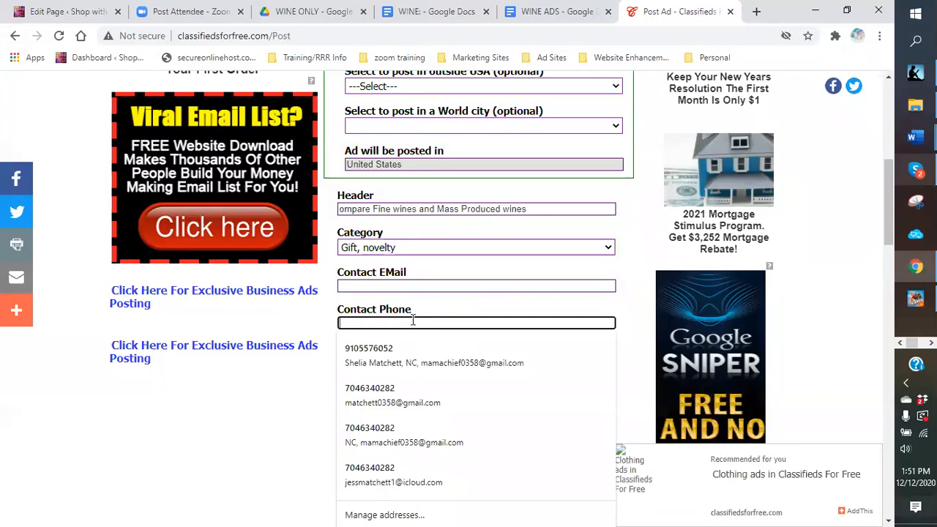
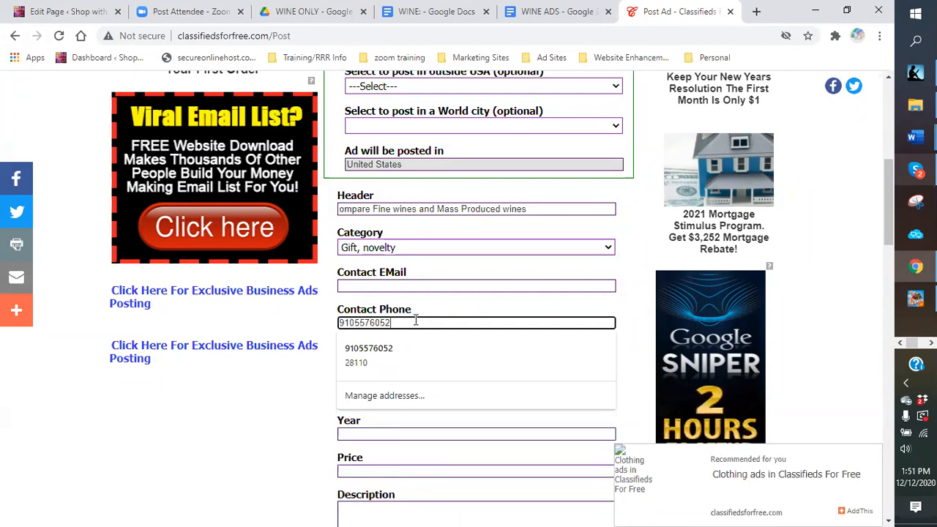
{"action": "left_click", "coordinate": [271, 400]}
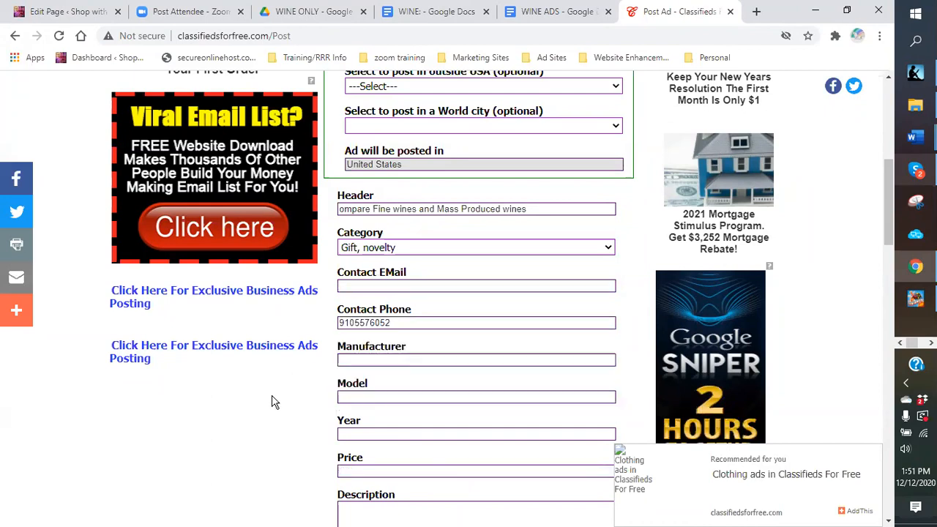
{"action": "scroll", "coordinate": [372, 262], "scroll_direction": "down", "scroll_amount": 2}
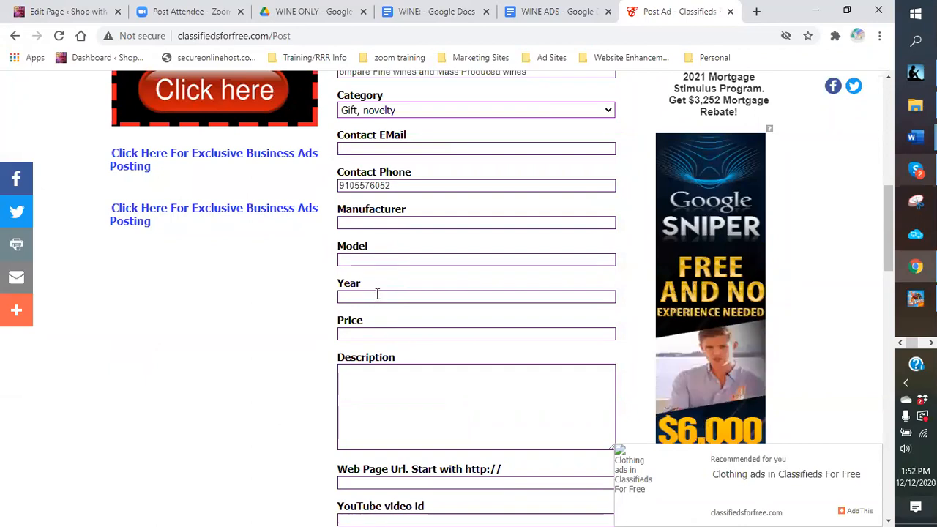
{"action": "scroll", "coordinate": [417, 264], "scroll_direction": "up", "scroll_amount": 1}
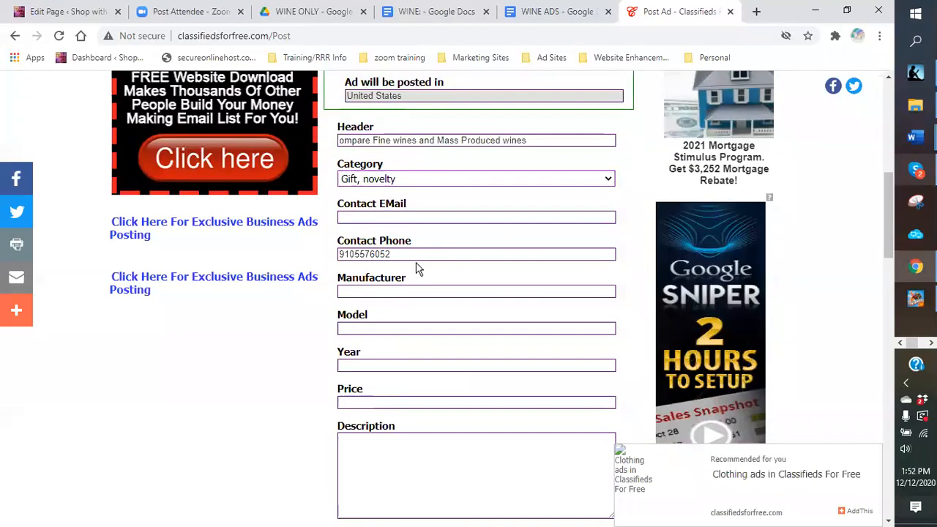
Step: Capitalize the Header's first letter so it reads 'Compare Fine wines and Mass Produced wines'
{"action": "left_click", "coordinate": [342, 141]}
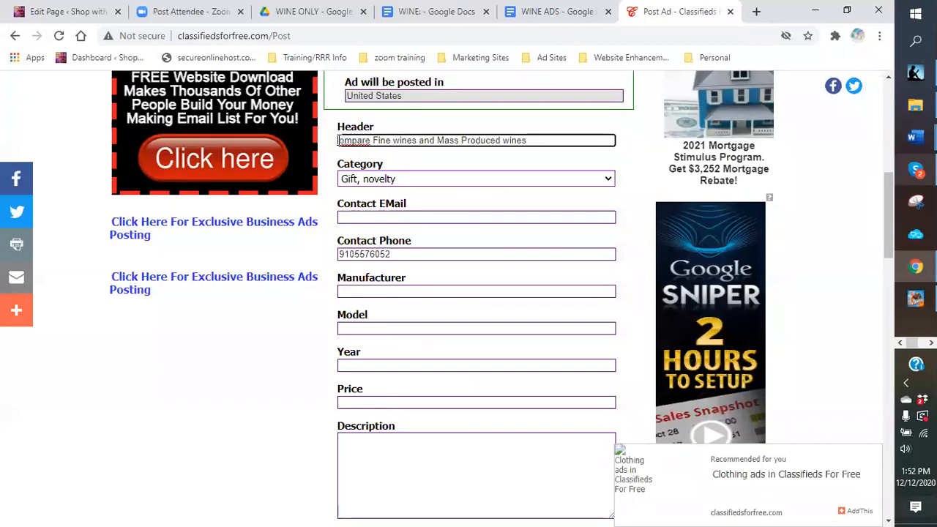
{"action": "type", "text": "c"}
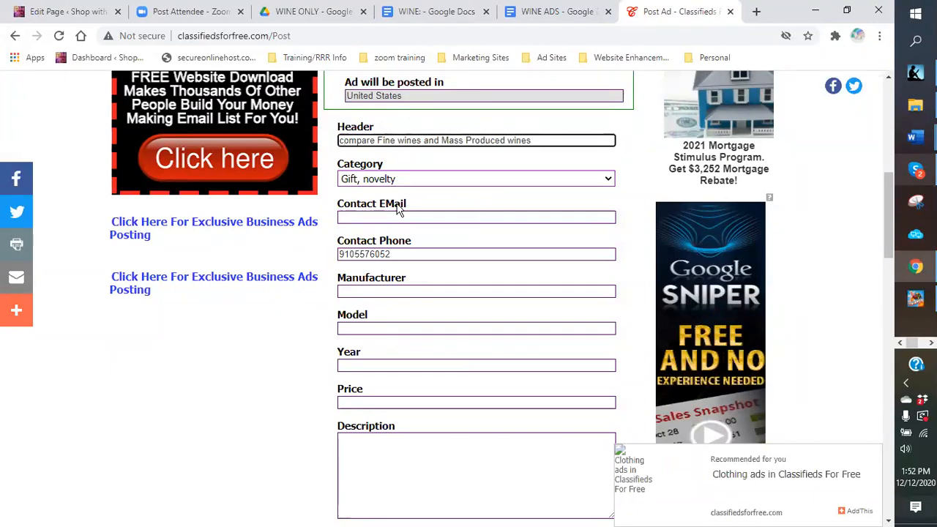
{"action": "key", "text": "BackSpace"}
{"action": "type", "text": "C"}
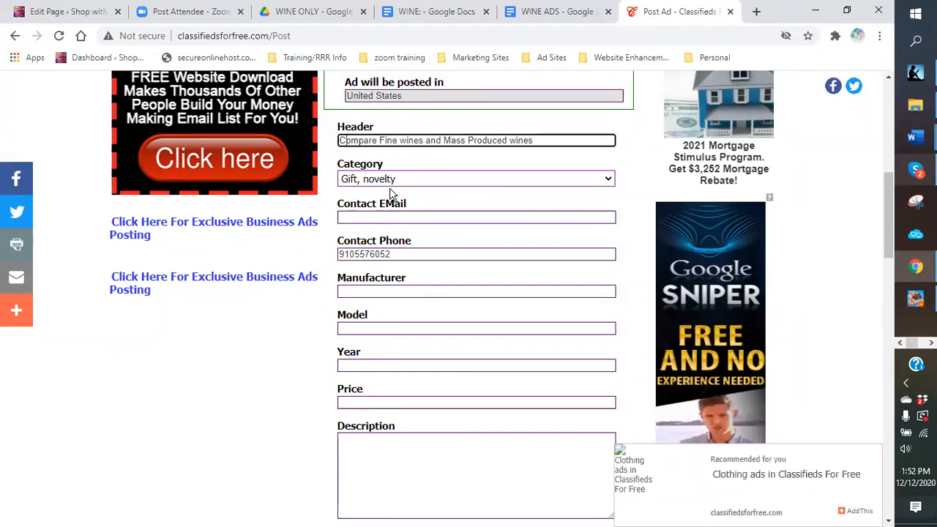
{"action": "scroll", "coordinate": [410, 287], "scroll_direction": "down", "scroll_amount": 1}
{"action": "scroll", "coordinate": [387, 281], "scroll_direction": "down", "scroll_amount": 1}
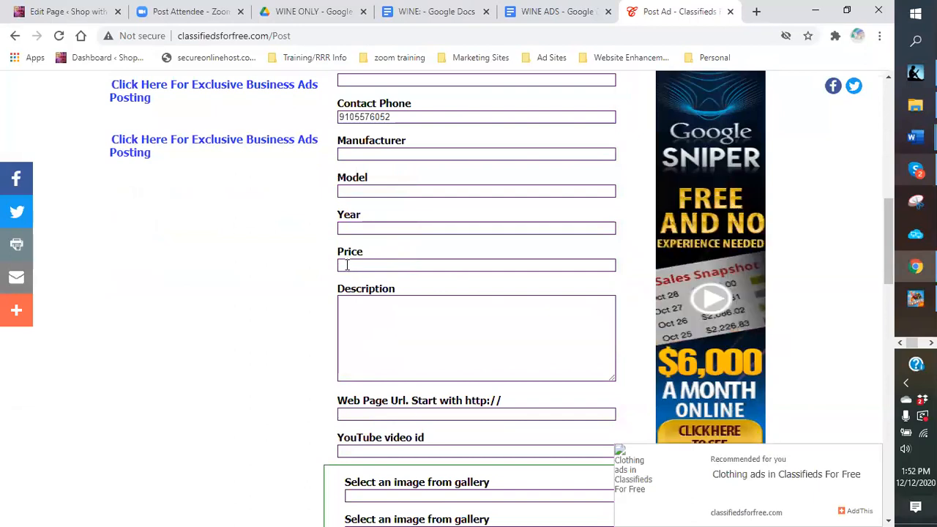
Step: Copy the holiday wine-club ad body paragraph from the WINE: document
{"action": "left_click", "coordinate": [545, 14]}
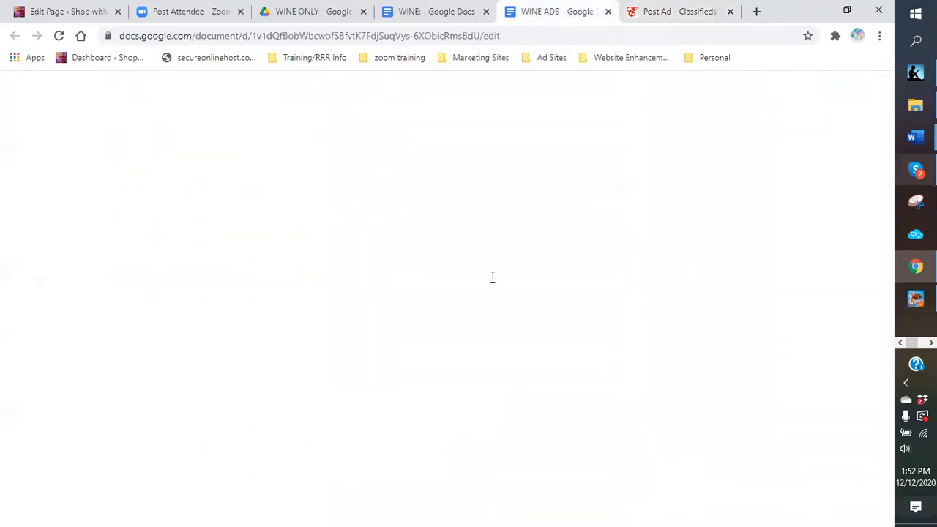
{"action": "scroll", "coordinate": [454, 321], "scroll_direction": "down", "scroll_amount": 6}
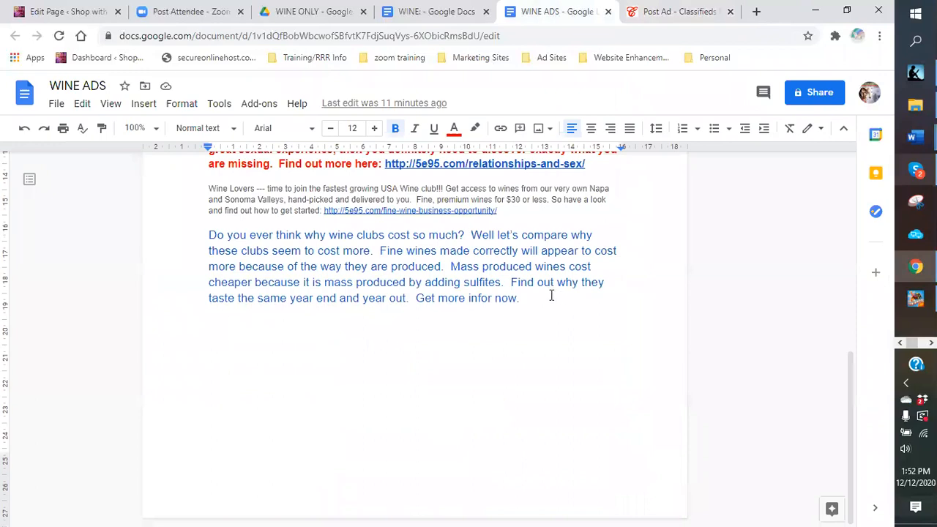
{"action": "left_click", "coordinate": [436, 12]}
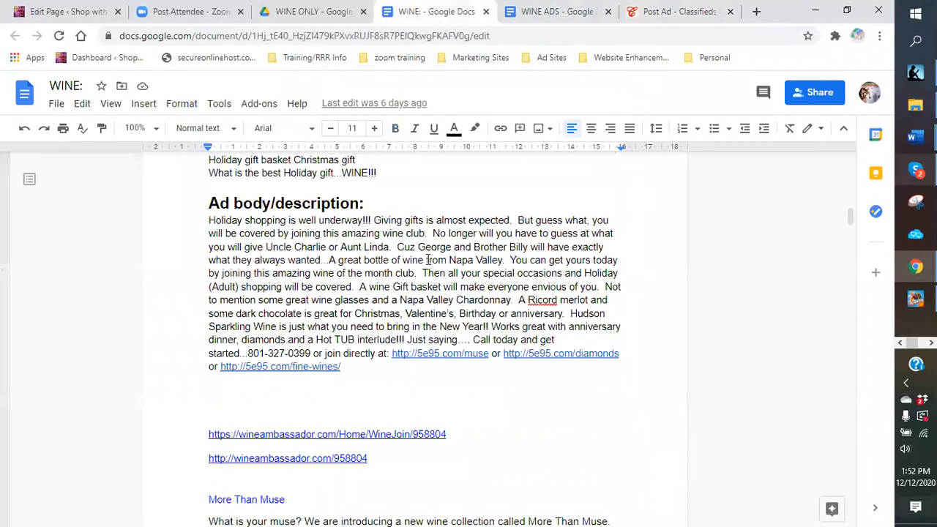
{"action": "left_click_drag", "start_coordinate": [207, 220], "coordinate": [489, 354]}
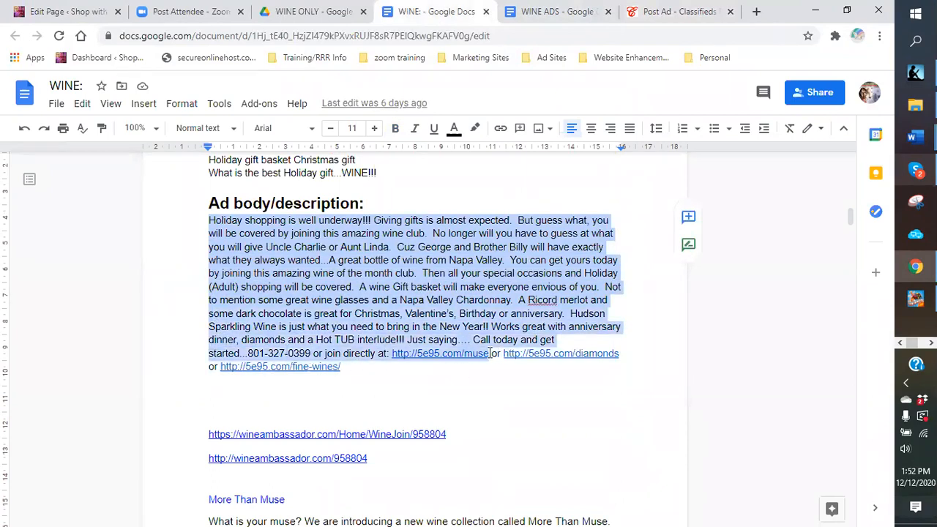
{"action": "right_click", "coordinate": [408, 285]}
{"action": "left_click", "coordinate": [438, 234]}
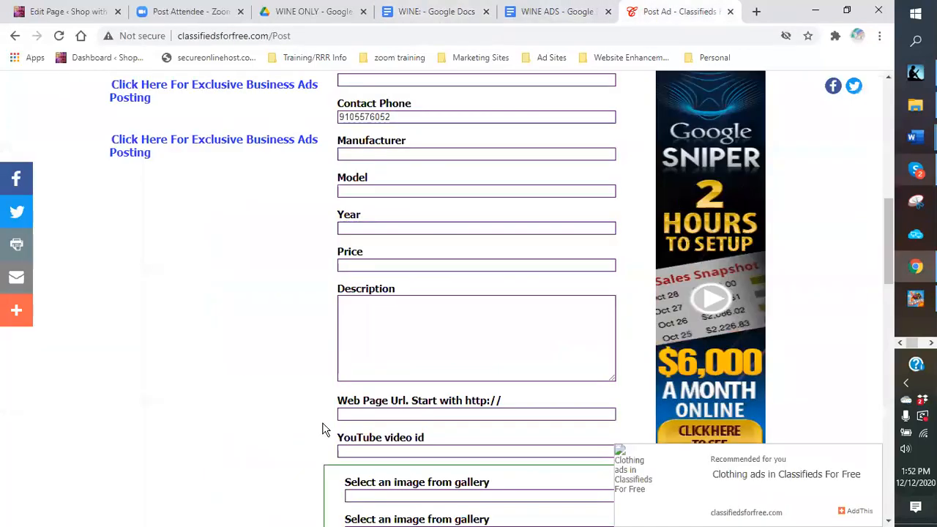
Step: Paste the holiday wine-club ad text into the Description box
{"action": "left_click", "coordinate": [659, 13]}
{"action": "left_click", "coordinate": [384, 308]}
{"action": "right_click", "coordinate": [384, 309]}
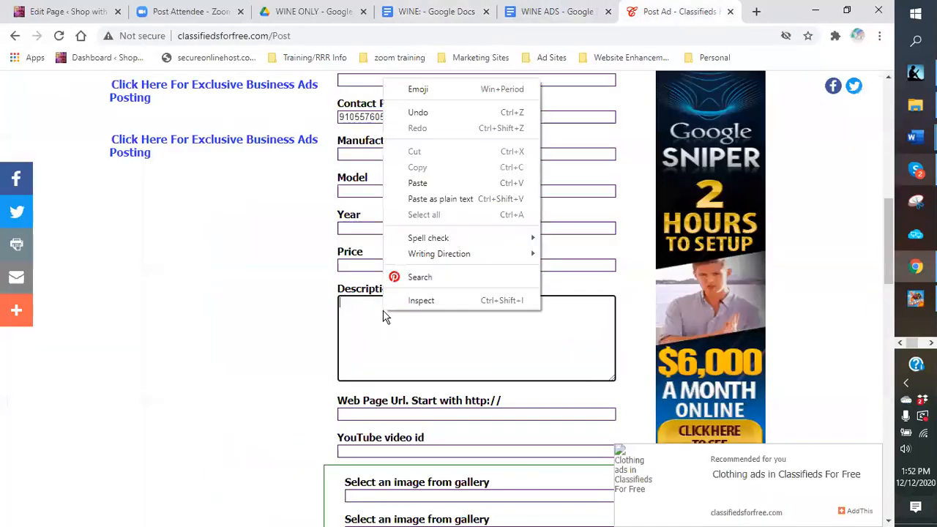
{"action": "left_click", "coordinate": [417, 185]}
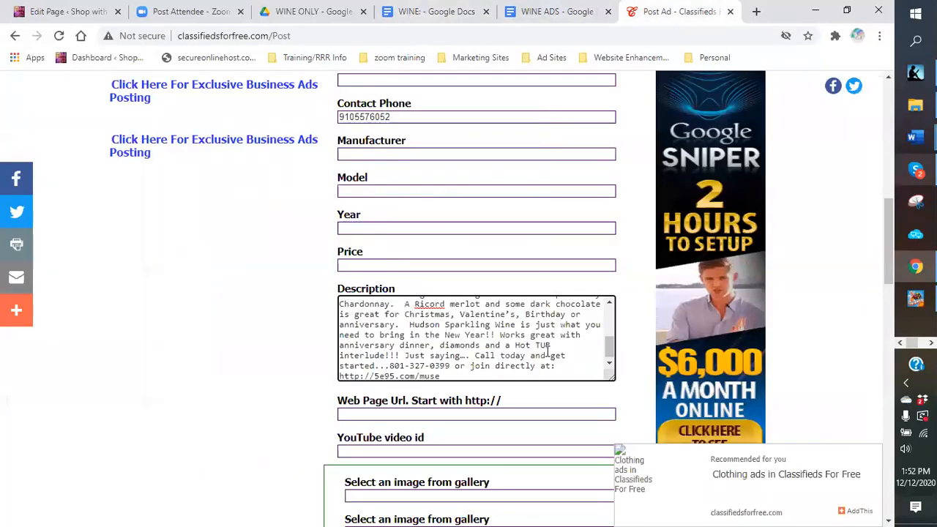
{"action": "scroll", "coordinate": [546, 350], "scroll_direction": "down", "scroll_amount": 1}
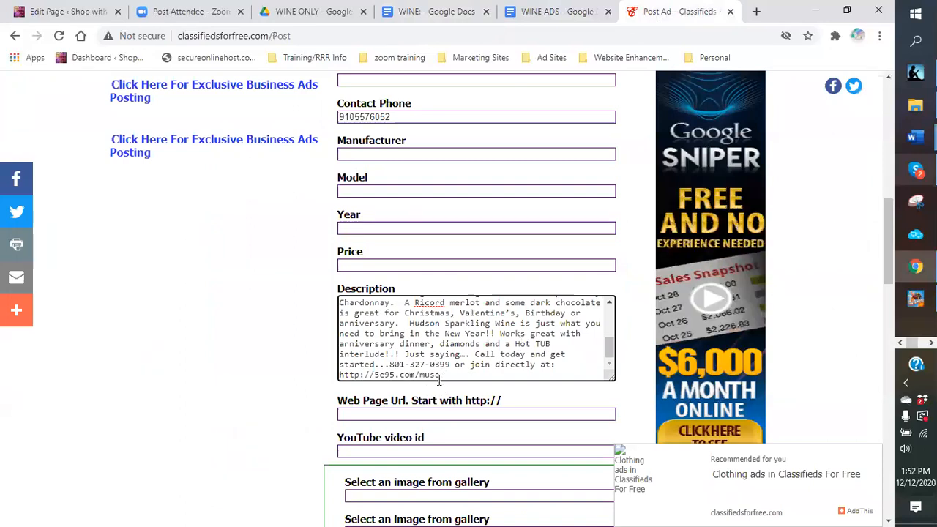
{"action": "left_click_drag", "start_coordinate": [443, 376], "coordinate": [328, 375]}
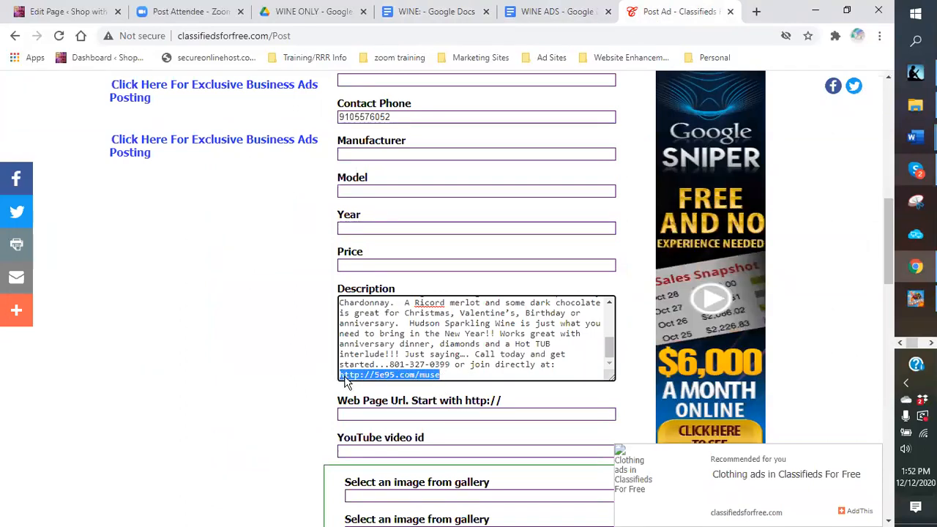
{"action": "right_click", "coordinate": [359, 375]}
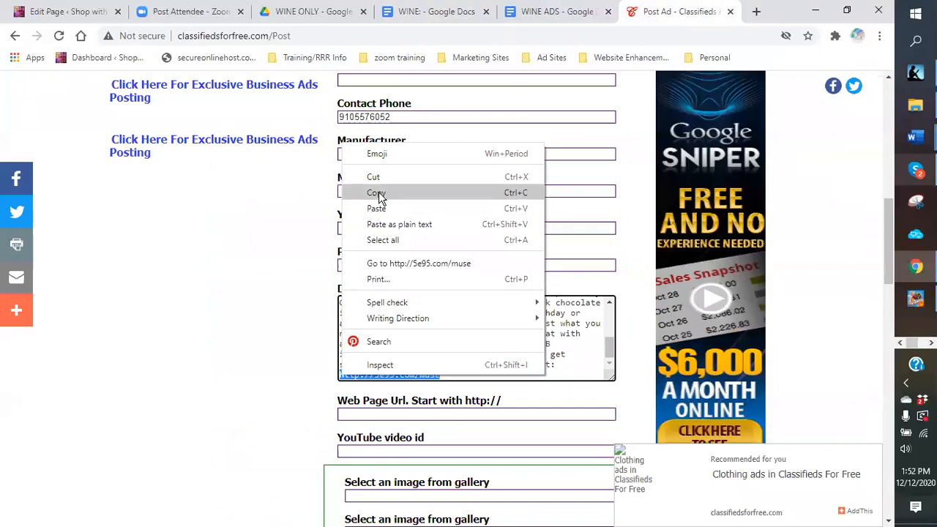
{"action": "left_click", "coordinate": [377, 193]}
{"action": "left_click", "coordinate": [375, 414]}
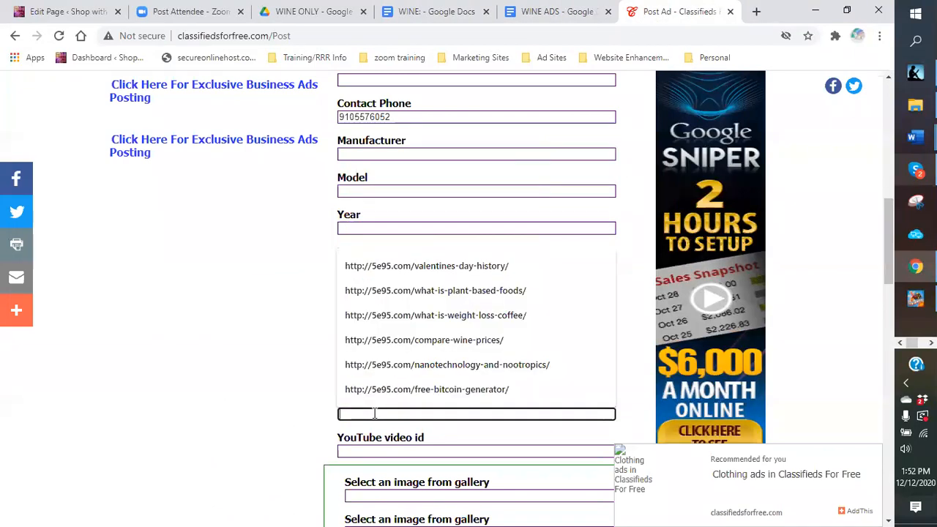
{"action": "right_click", "coordinate": [375, 414]}
{"action": "left_click", "coordinate": [415, 301]}
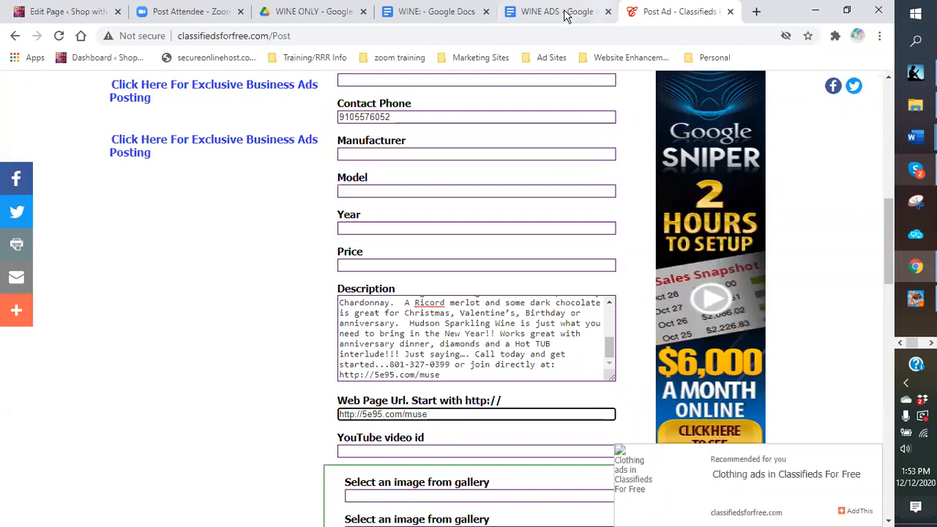
{"action": "left_click", "coordinate": [439, 12]}
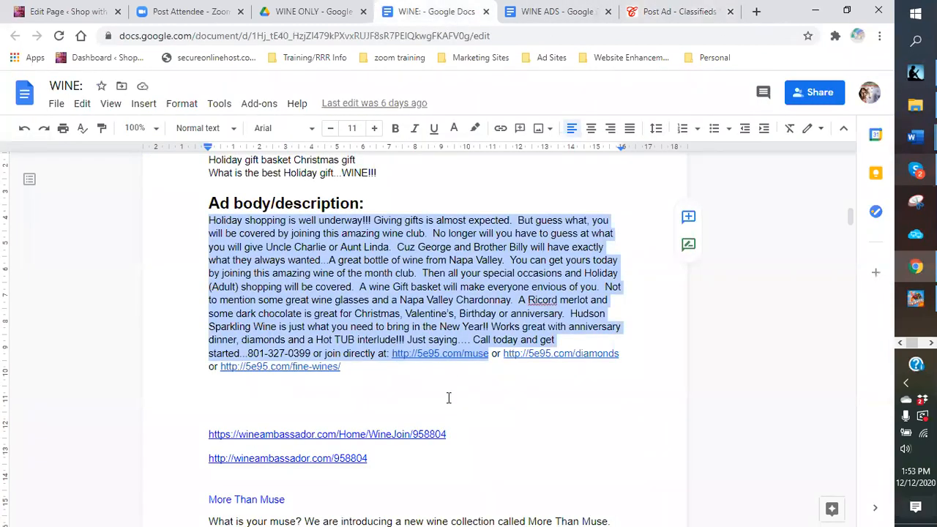
{"action": "scroll", "coordinate": [449, 398], "scroll_direction": "up", "scroll_amount": 20}
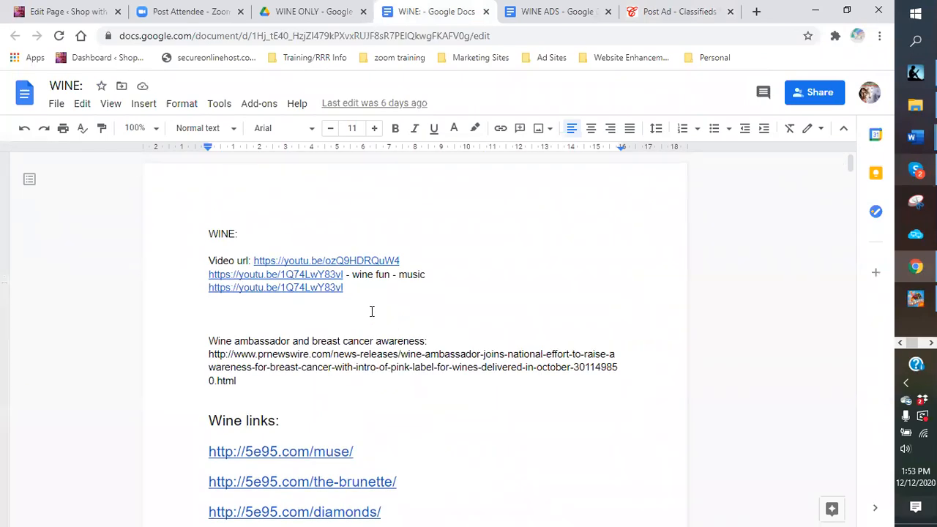
{"action": "left_click_drag", "start_coordinate": [344, 275], "coordinate": [209, 276]}
{"action": "right_click", "coordinate": [211, 274]}
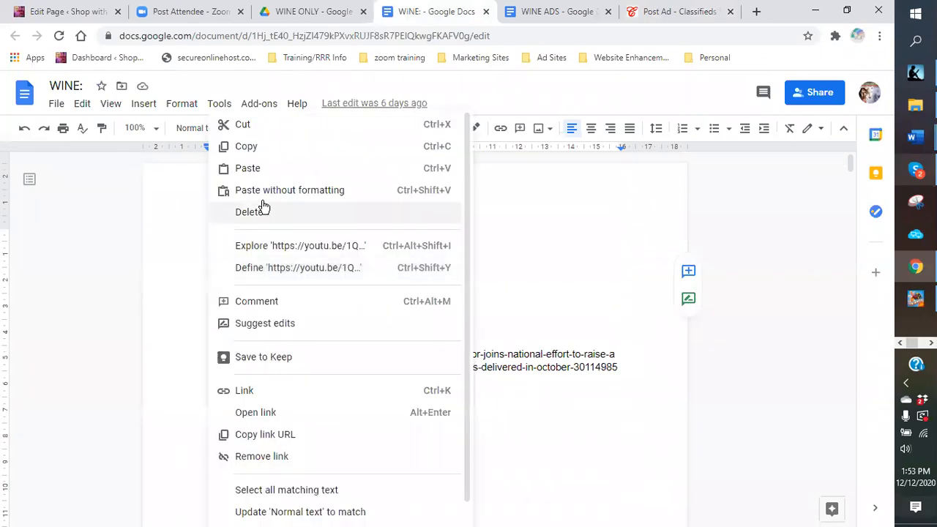
{"action": "left_click", "coordinate": [247, 146]}
{"action": "left_click", "coordinate": [667, 11]}
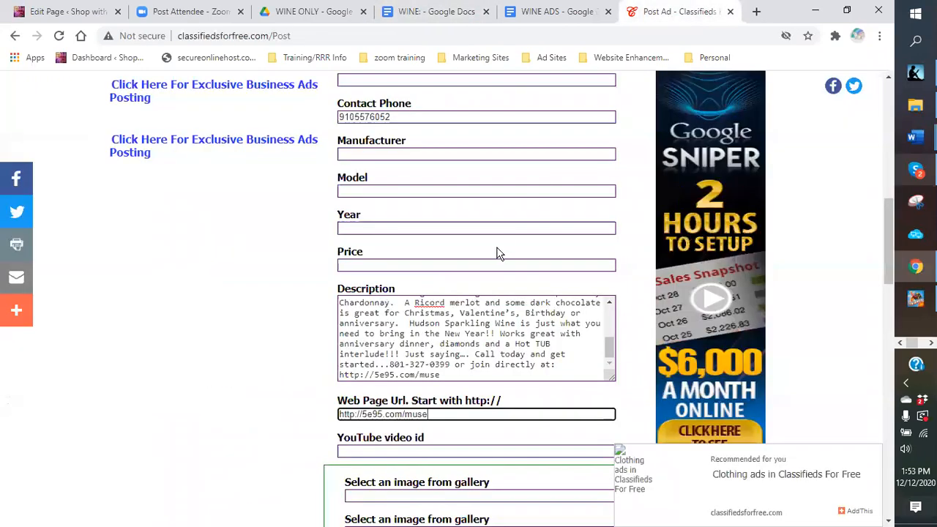
{"action": "left_click", "coordinate": [410, 450]}
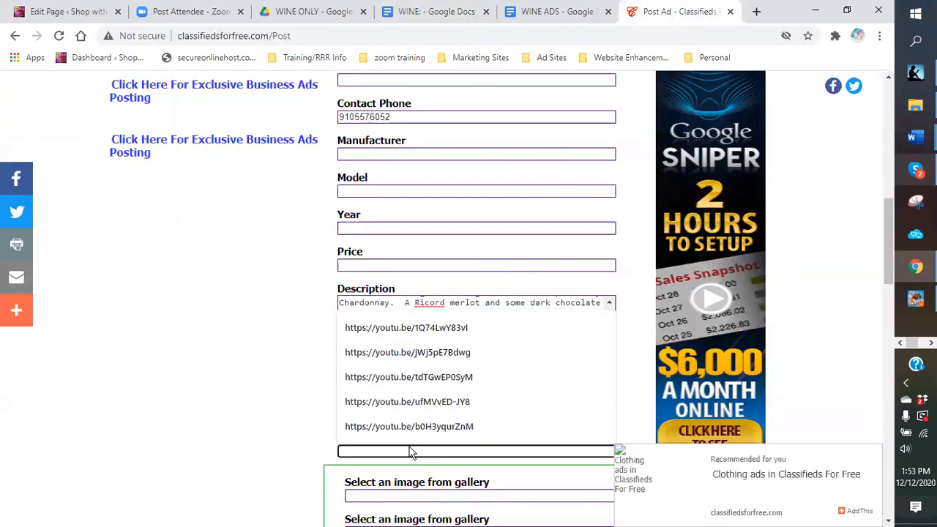
{"action": "right_click", "coordinate": [412, 451]}
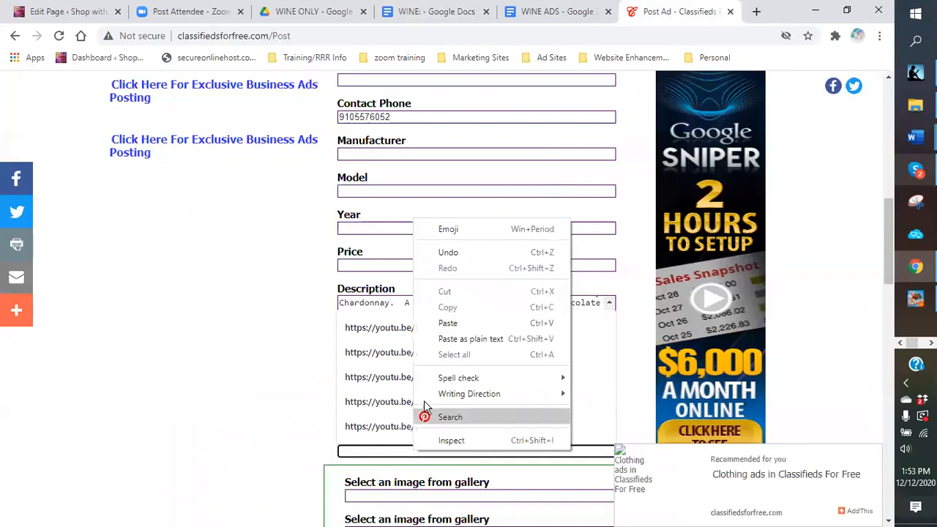
{"action": "left_click", "coordinate": [443, 339]}
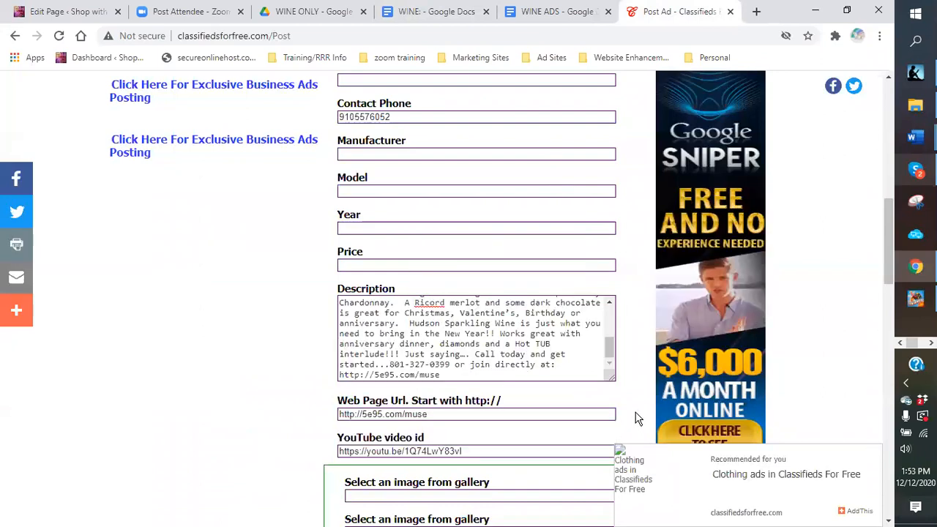
Step: Scroll down the Post Ad form to the gallery image upload area
{"action": "scroll", "coordinate": [629, 408], "scroll_direction": "down", "scroll_amount": 1}
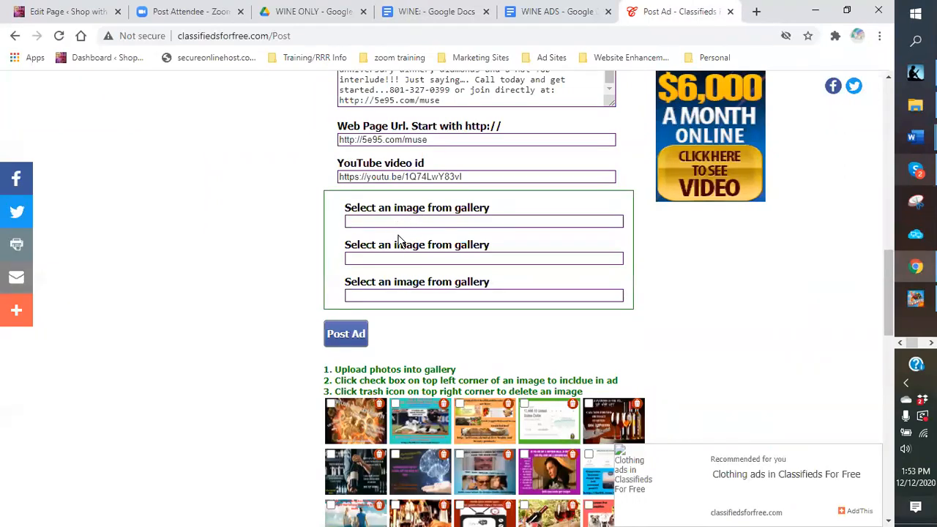
{"action": "scroll", "coordinate": [553, 358], "scroll_direction": "down", "scroll_amount": 2}
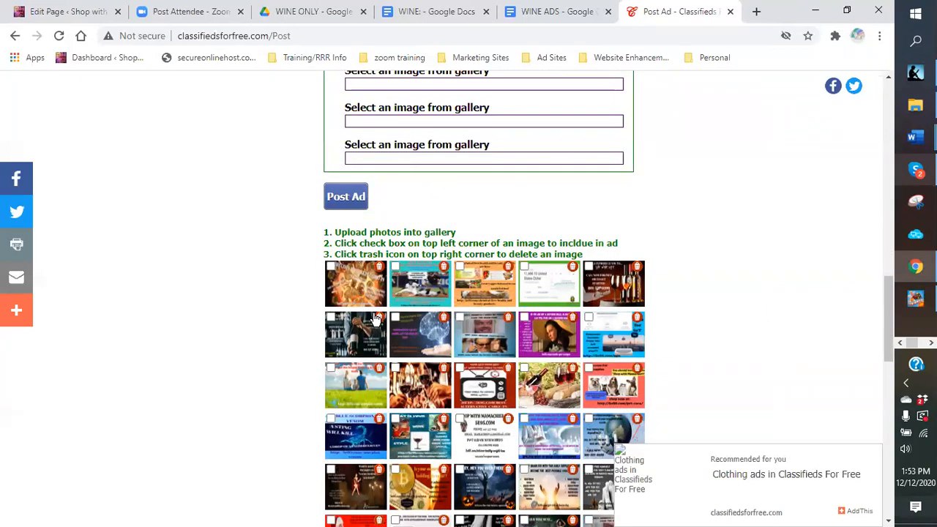
{"action": "scroll", "coordinate": [371, 314], "scroll_direction": "down", "scroll_amount": 5}
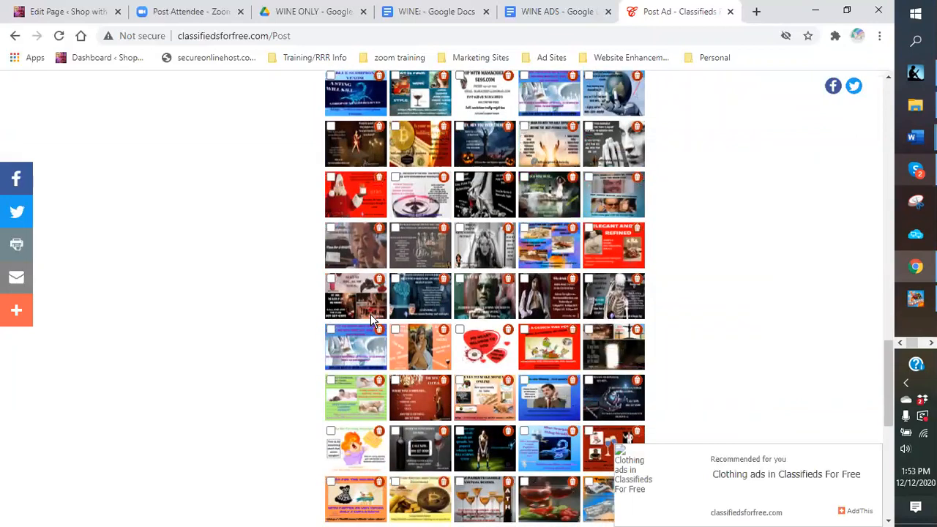
{"action": "scroll", "coordinate": [371, 314], "scroll_direction": "down", "scroll_amount": 5}
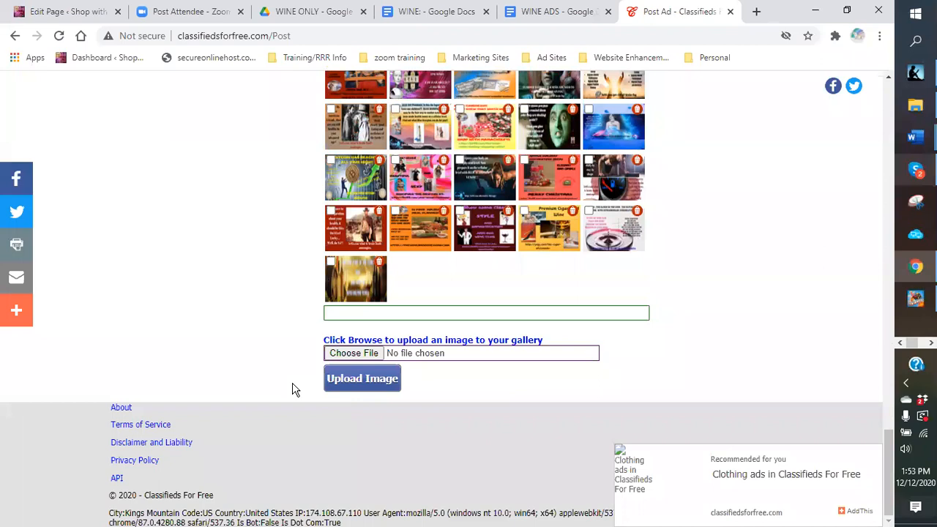
Step: In the file picker, browse Dropbox > logos into the wine bot logos folder
{"action": "left_click", "coordinate": [354, 353]}
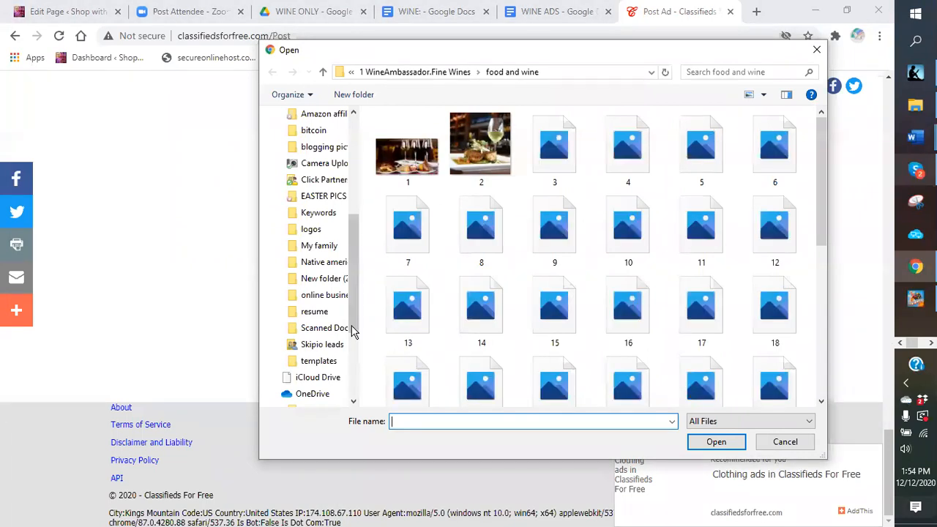
{"action": "left_click_drag", "start_coordinate": [355, 291], "coordinate": [359, 254]}
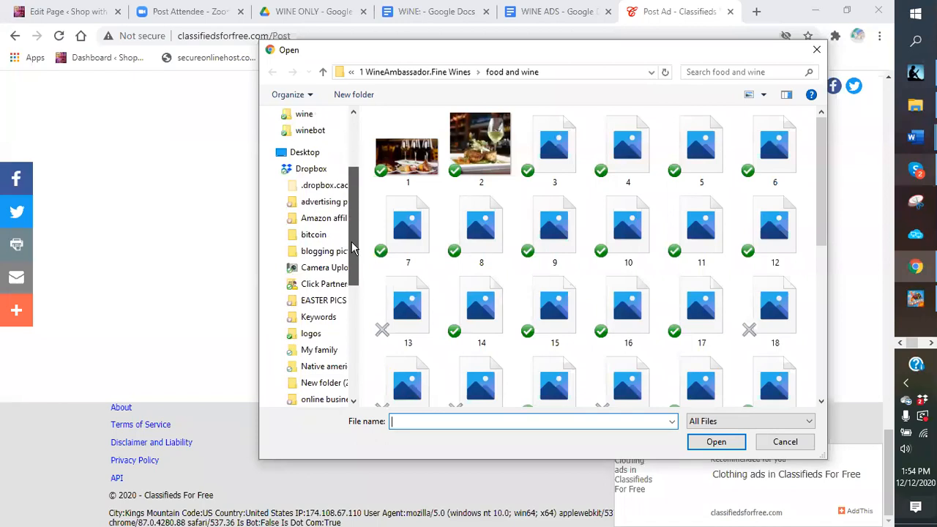
{"action": "left_click", "coordinate": [312, 337]}
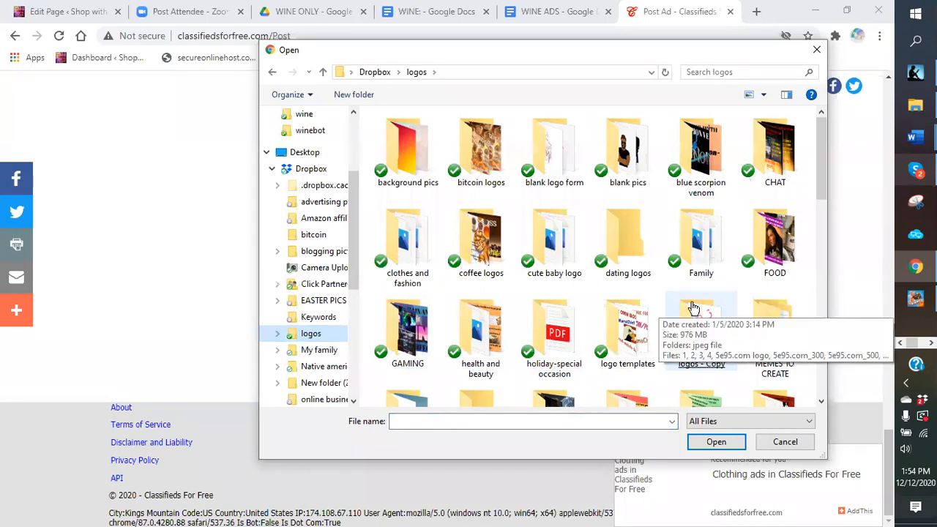
{"action": "scroll", "coordinate": [694, 307], "scroll_direction": "down", "scroll_amount": 2}
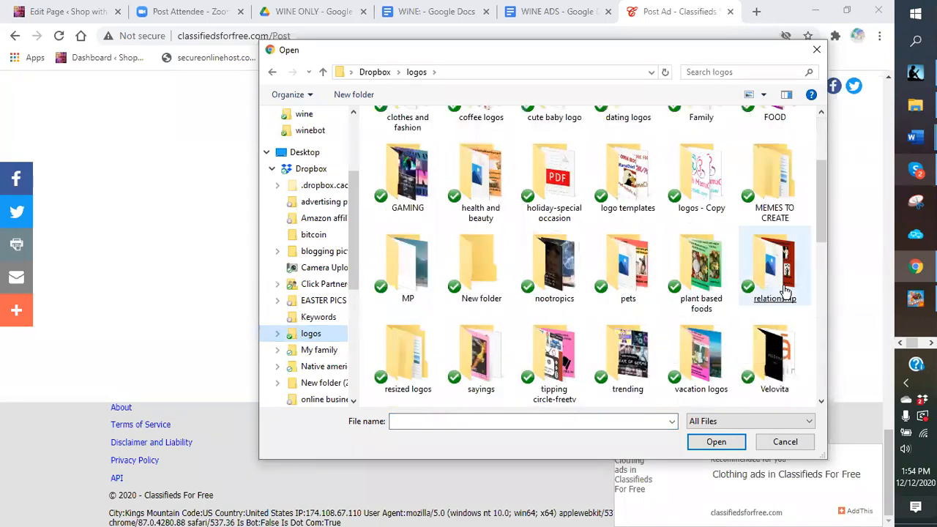
{"action": "left_click", "coordinate": [621, 327]}
{"action": "scroll", "coordinate": [621, 327], "scroll_direction": "down", "scroll_amount": 2}
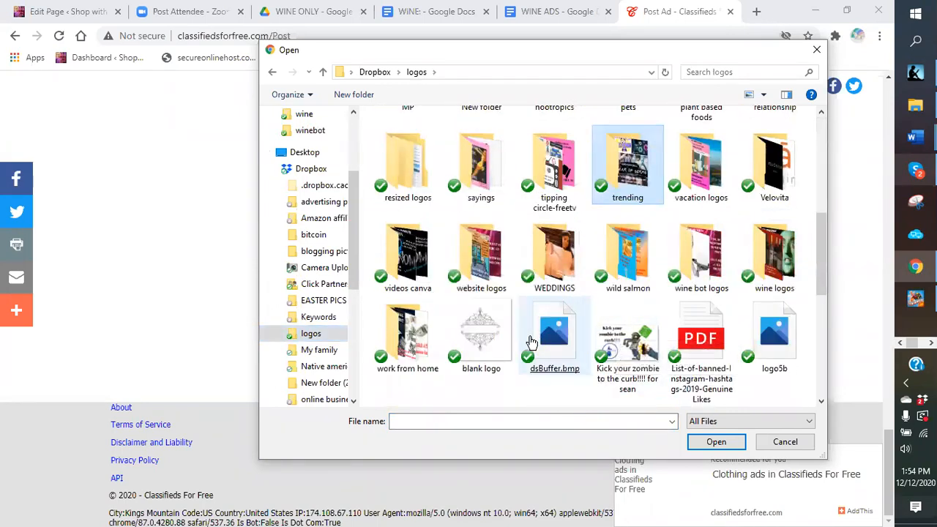
{"action": "left_click", "coordinate": [532, 343]}
{"action": "left_click", "coordinate": [554, 246]}
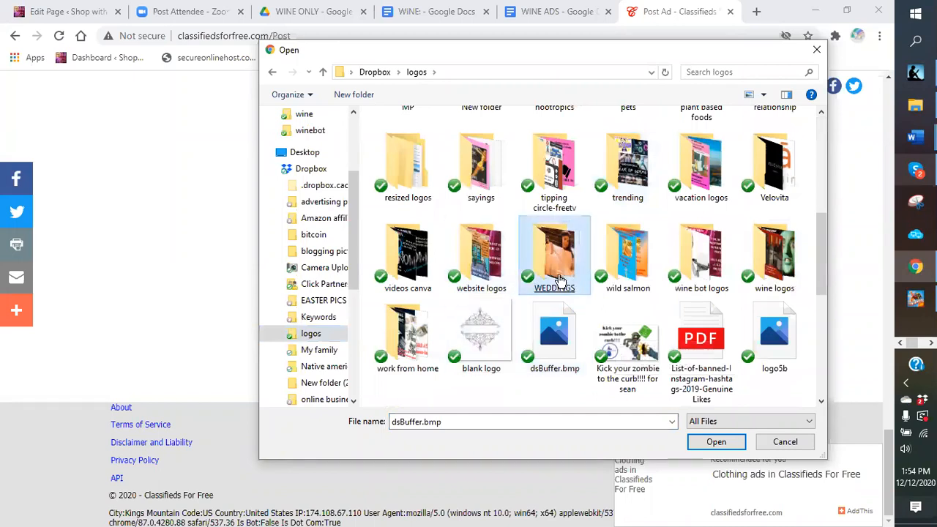
{"action": "left_click", "coordinate": [491, 258]}
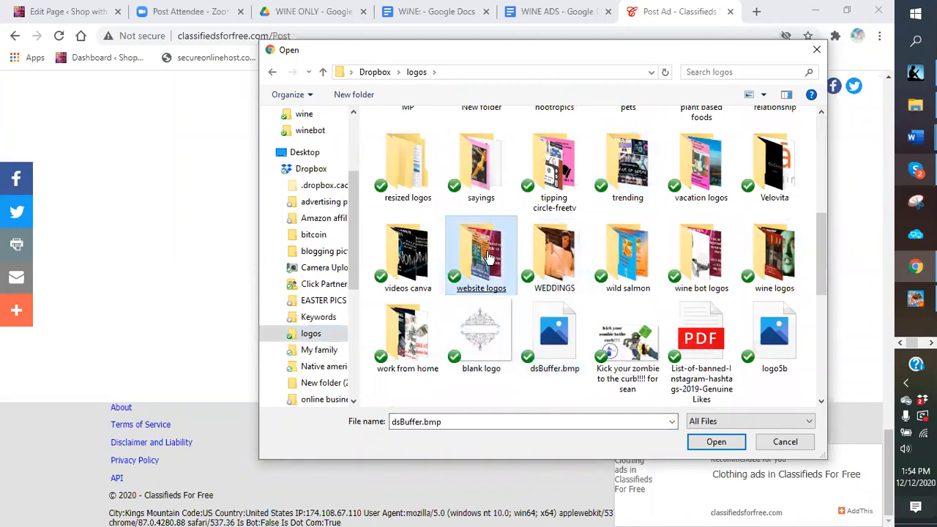
{"action": "left_click", "coordinate": [711, 253]}
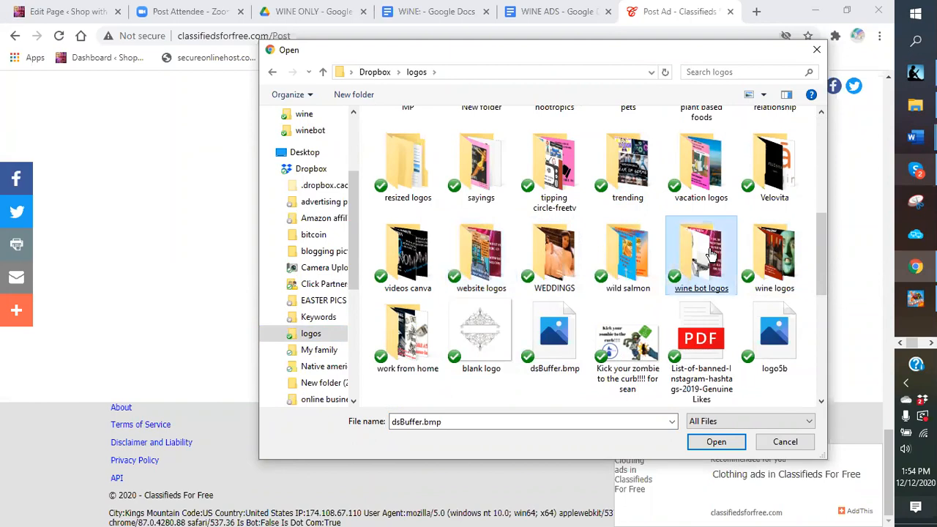
{"action": "double_click", "coordinate": [710, 252]}
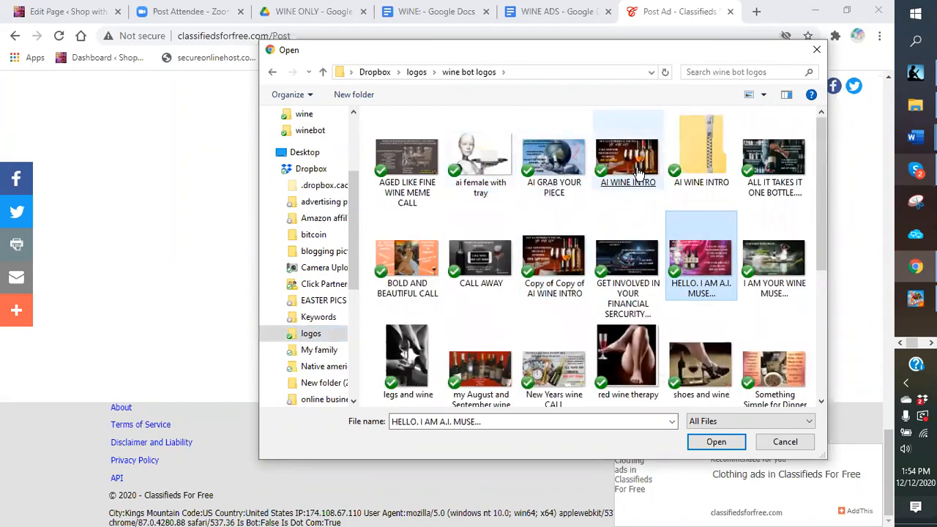
Step: Upload ALL IT TAKES IT ONE BOTTLE and CALL AWAY to the gallery, then choose THE NEW WINE CULTURE.png
{"action": "left_click", "coordinate": [780, 174]}
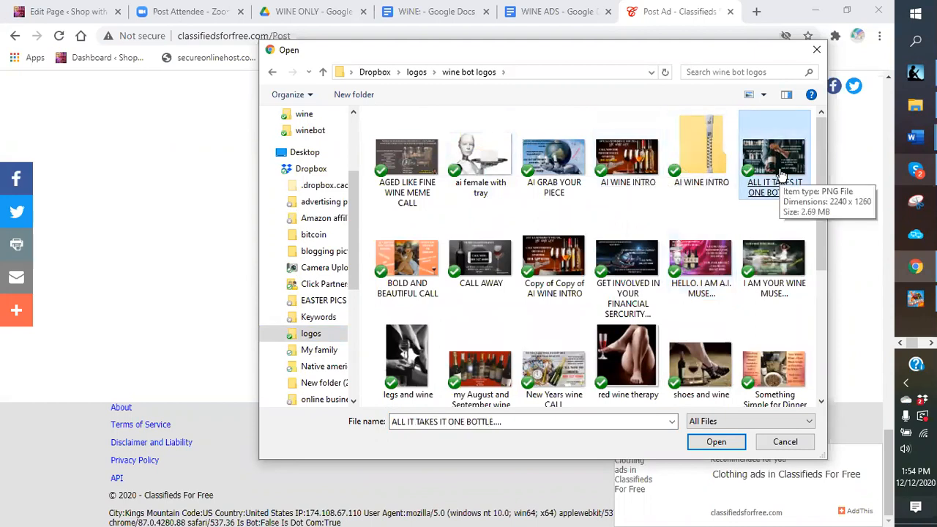
{"action": "double_click", "coordinate": [780, 174]}
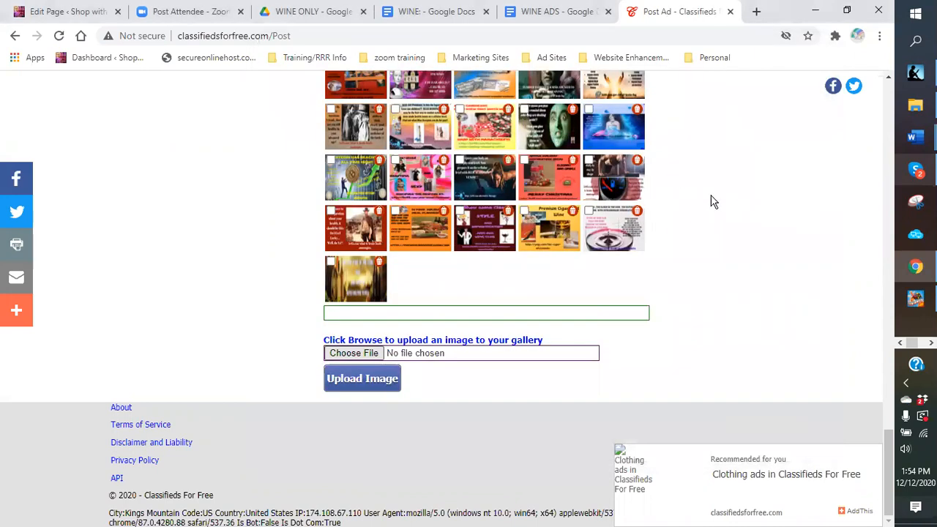
{"action": "left_click", "coordinate": [352, 380]}
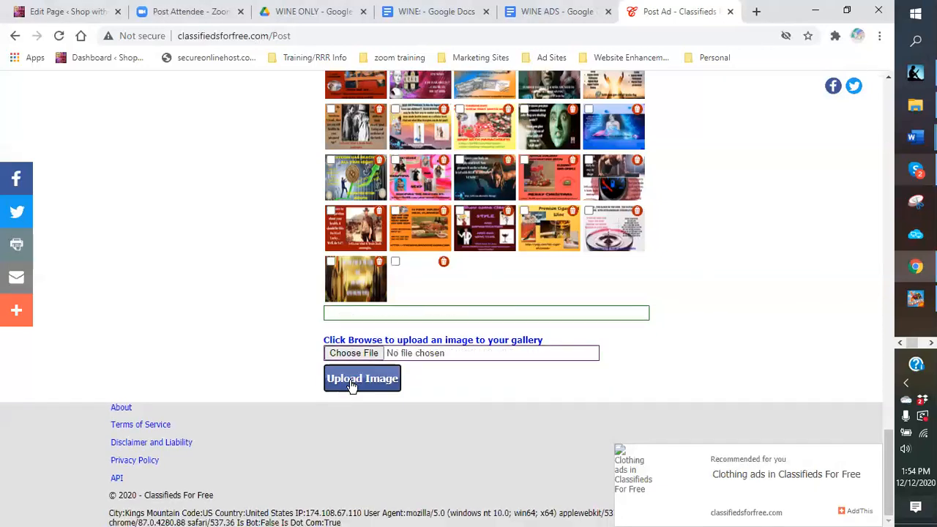
{"action": "left_click", "coordinate": [345, 353]}
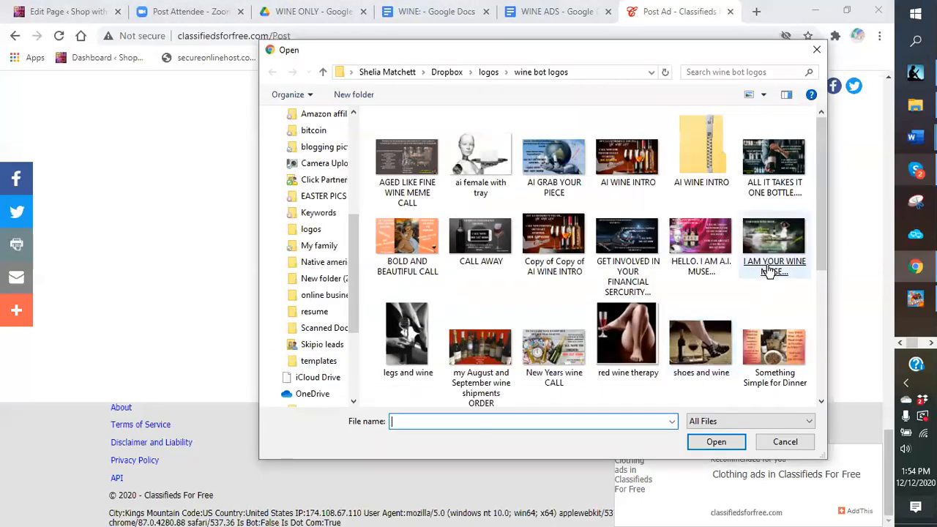
{"action": "scroll", "coordinate": [821, 224], "scroll_direction": "down", "scroll_amount": 2}
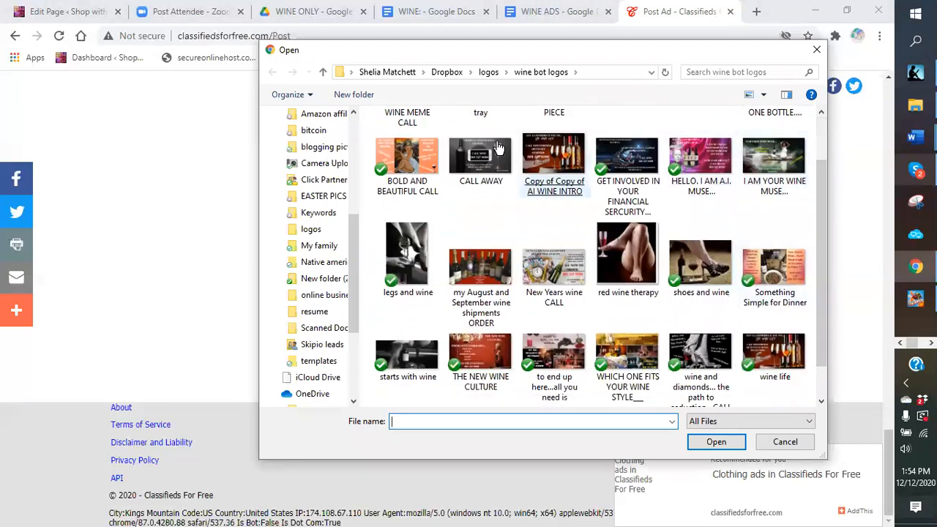
{"action": "double_click", "coordinate": [491, 160]}
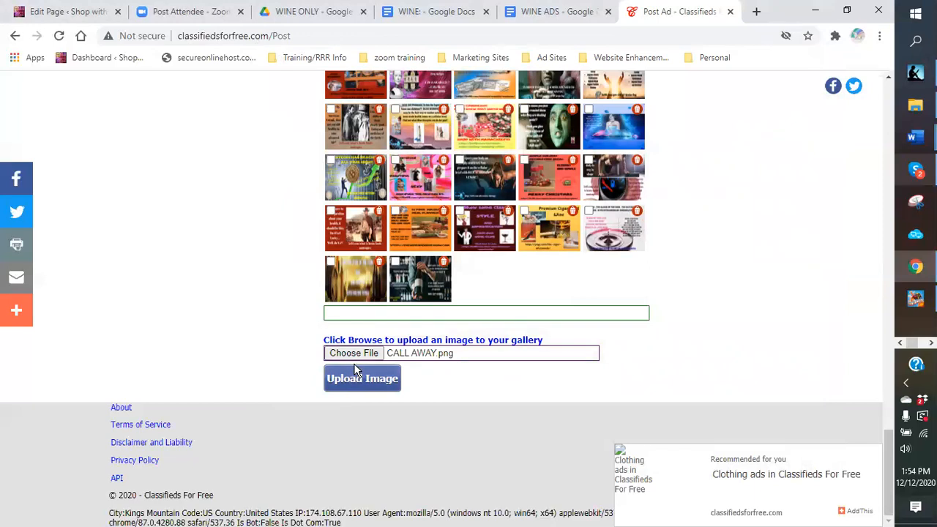
{"action": "left_click", "coordinate": [355, 386]}
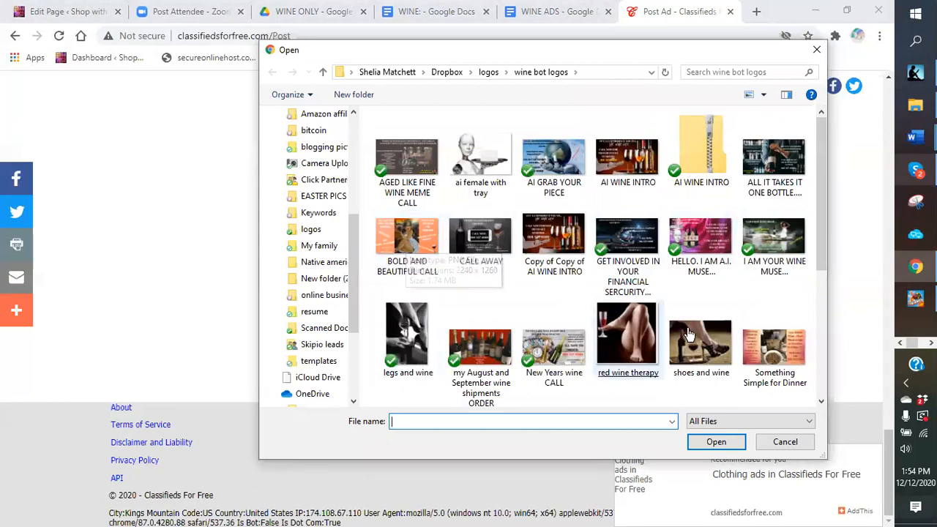
{"action": "scroll", "coordinate": [686, 297], "scroll_direction": "down", "scroll_amount": 1}
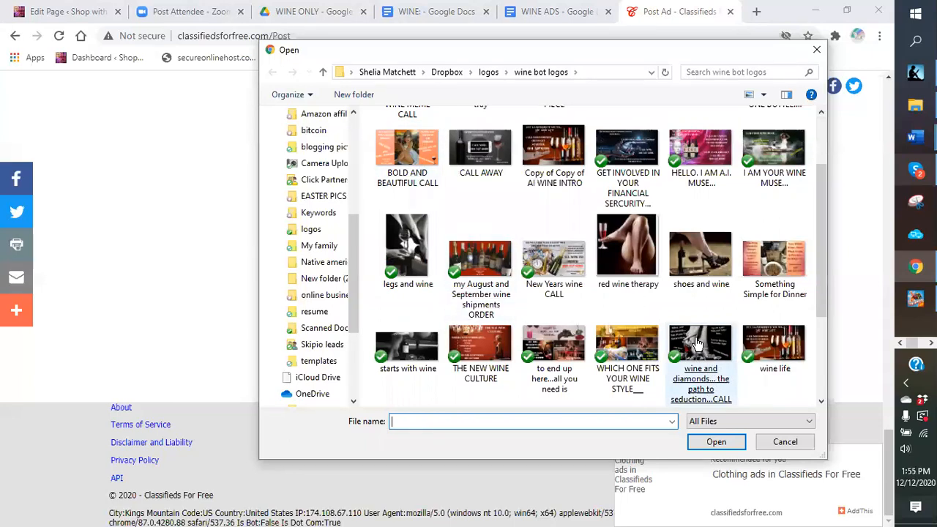
{"action": "double_click", "coordinate": [492, 347]}
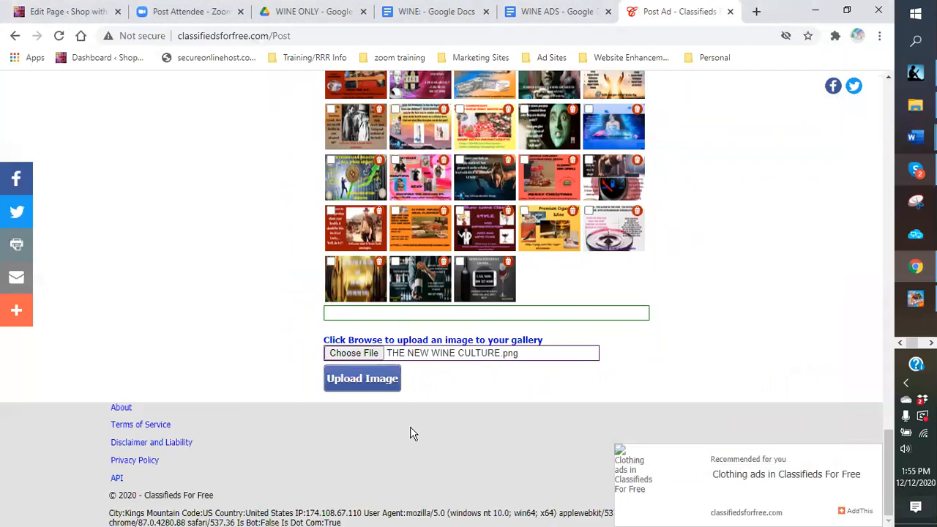
Step: Upload THE NEW WINE CULTURE image and tick it and the ALL IT TAKES image for the ad
{"action": "left_click", "coordinate": [354, 387]}
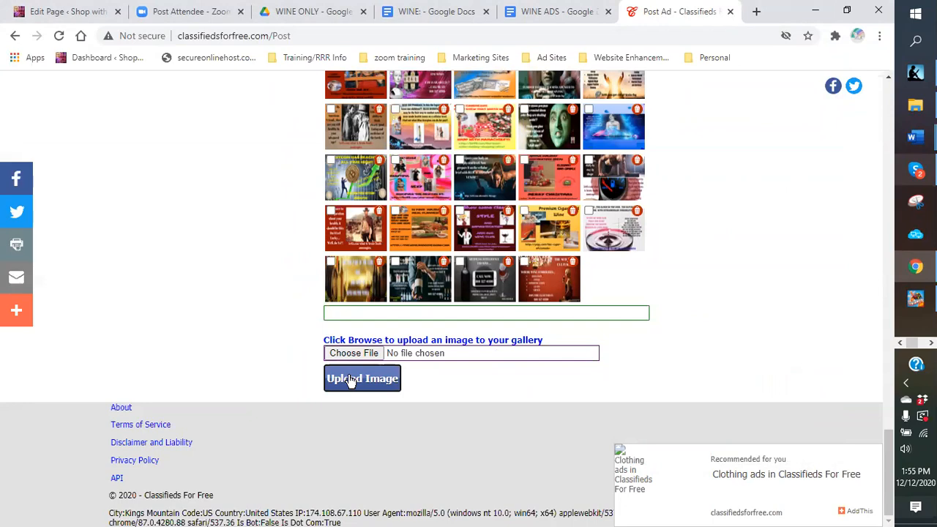
{"action": "left_click", "coordinate": [524, 262]}
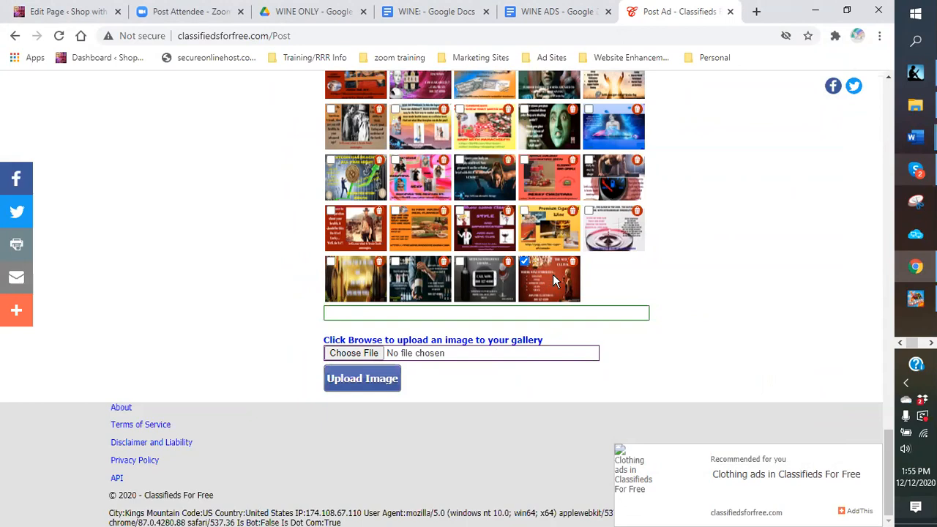
{"action": "left_click", "coordinate": [395, 264]}
{"action": "scroll", "coordinate": [558, 397], "scroll_direction": "up", "scroll_amount": 15}
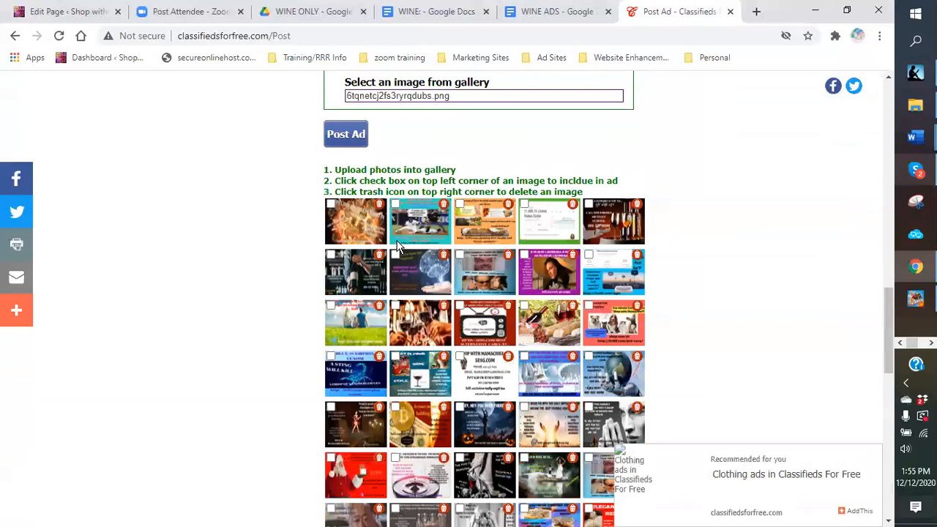
{"action": "scroll", "coordinate": [398, 247], "scroll_direction": "up", "scroll_amount": 4}
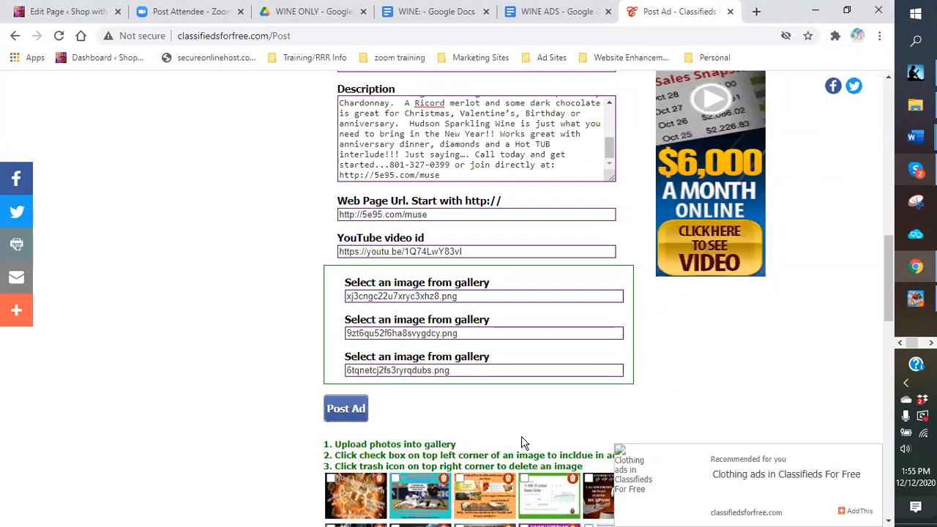
Step: Post the wine ad and review the published listing's video, holiday text, Gift details and three images
{"action": "left_click", "coordinate": [344, 410]}
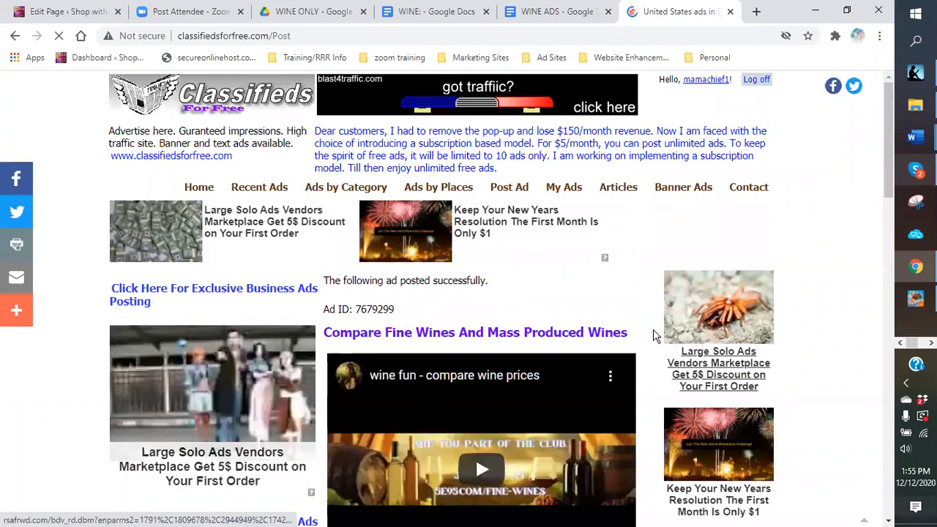
{"action": "scroll", "coordinate": [607, 300], "scroll_direction": "down", "scroll_amount": 1}
{"action": "scroll", "coordinate": [520, 312], "scroll_direction": "down", "scroll_amount": 2}
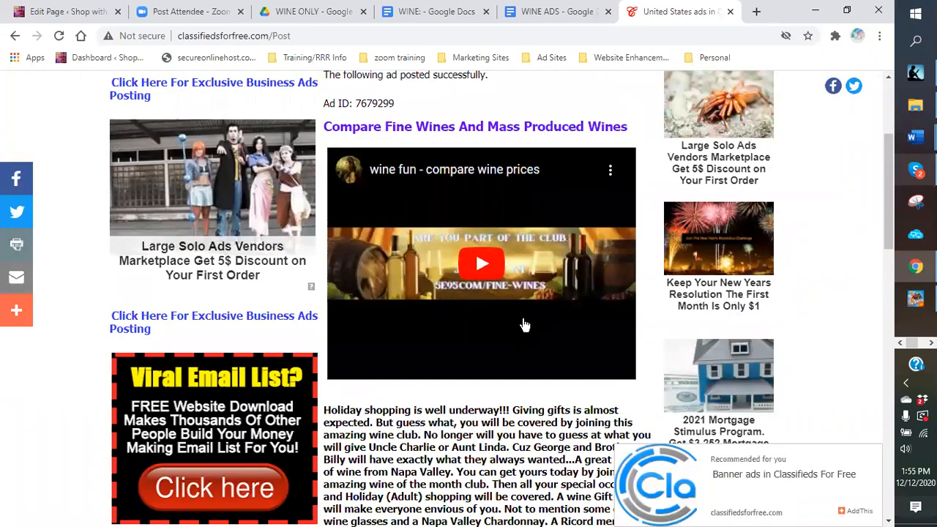
{"action": "scroll", "coordinate": [523, 329], "scroll_direction": "down", "scroll_amount": 2}
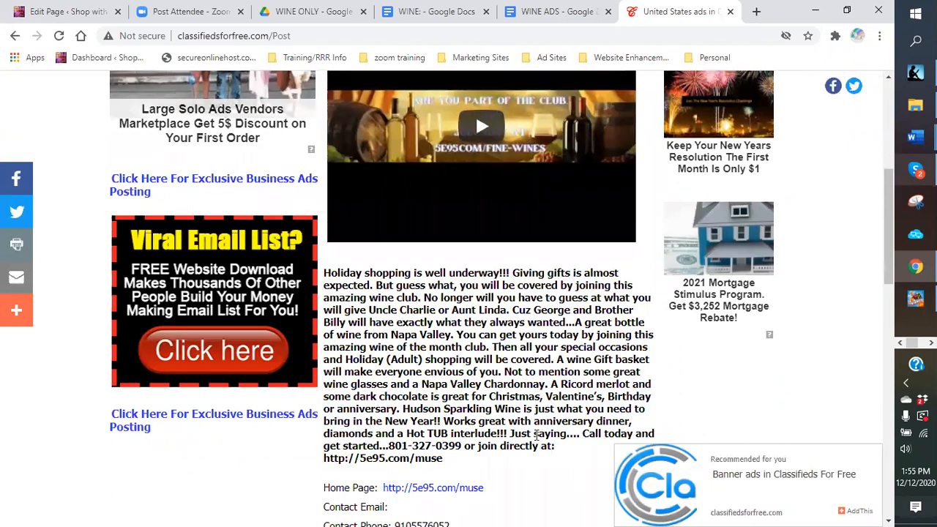
{"action": "scroll", "coordinate": [463, 327], "scroll_direction": "down", "scroll_amount": 2}
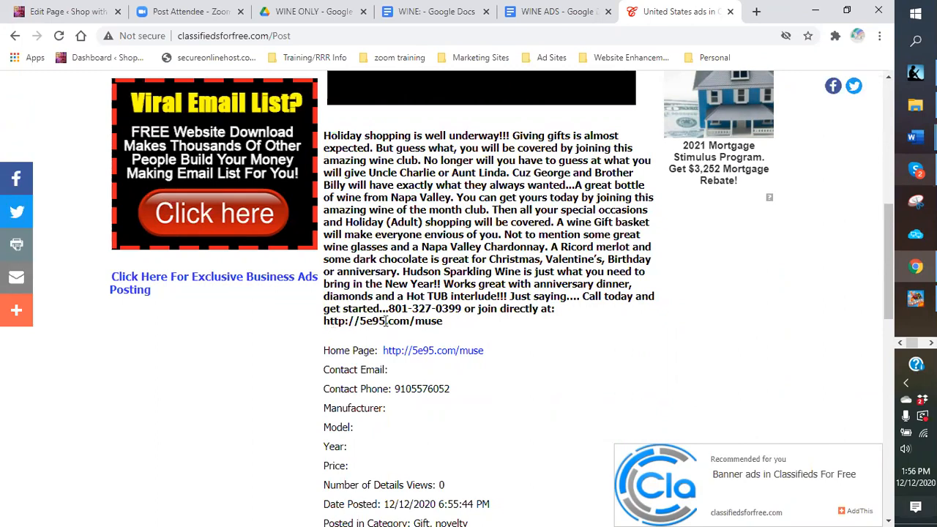
{"action": "scroll", "coordinate": [514, 324], "scroll_direction": "down", "scroll_amount": 2}
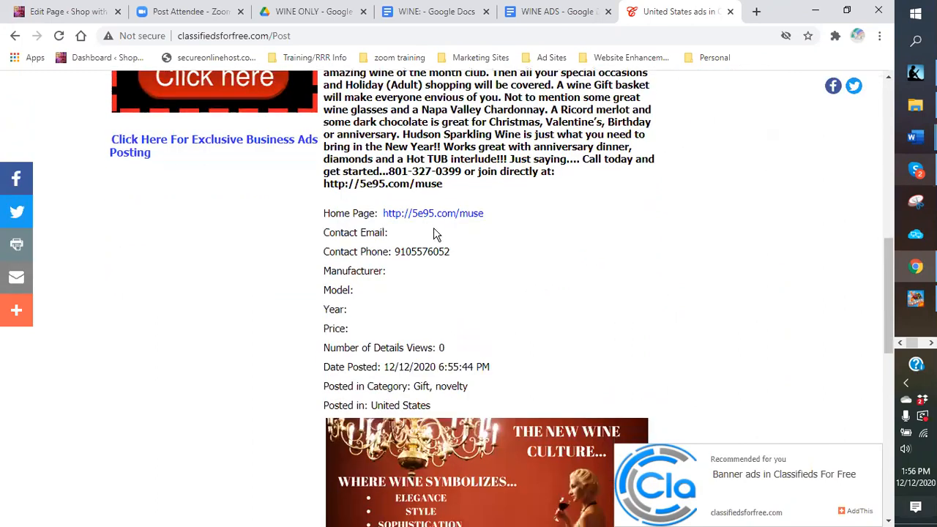
{"action": "scroll", "coordinate": [432, 246], "scroll_direction": "down", "scroll_amount": 1}
{"action": "scroll", "coordinate": [434, 243], "scroll_direction": "down", "scroll_amount": 1}
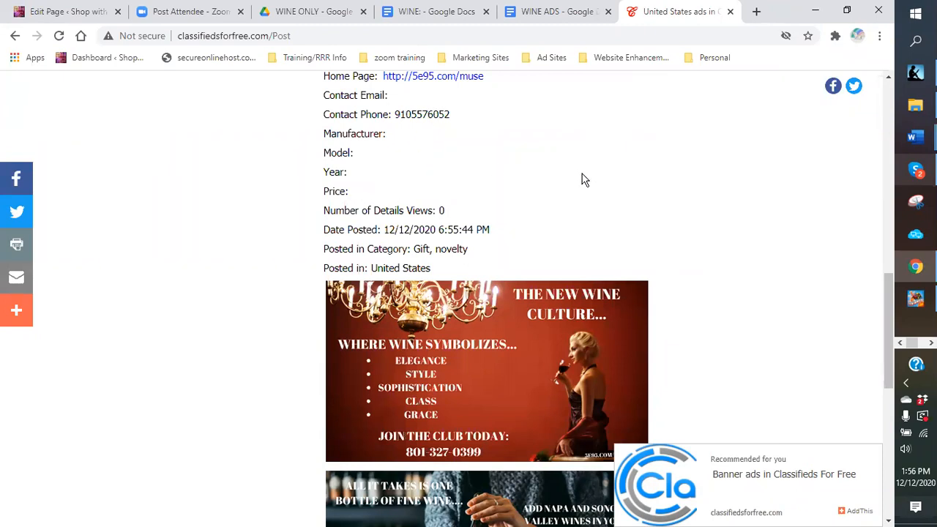
{"action": "scroll", "coordinate": [571, 171], "scroll_direction": "down", "scroll_amount": 1}
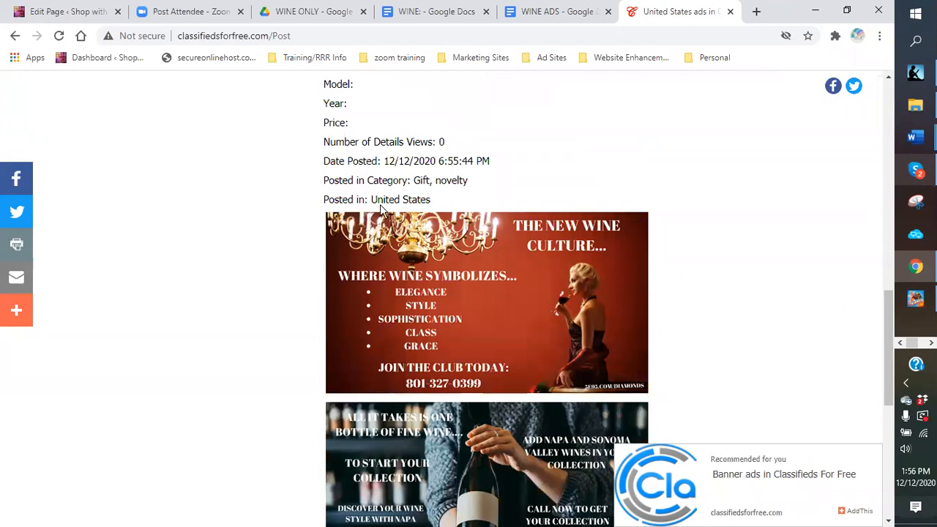
{"action": "scroll", "coordinate": [486, 208], "scroll_direction": "up", "scroll_amount": 1}
{"action": "scroll", "coordinate": [488, 207], "scroll_direction": "up", "scroll_amount": 5}
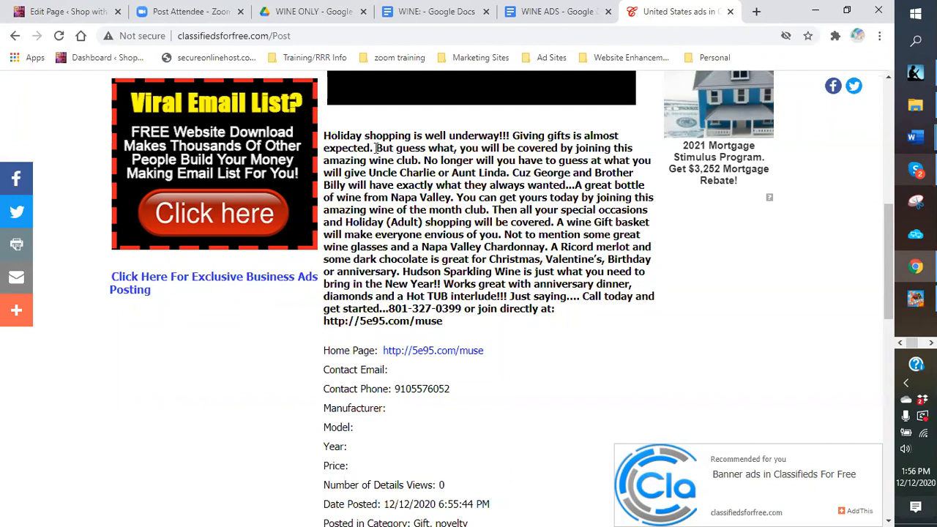
{"action": "scroll", "coordinate": [401, 196], "scroll_direction": "down", "scroll_amount": 3}
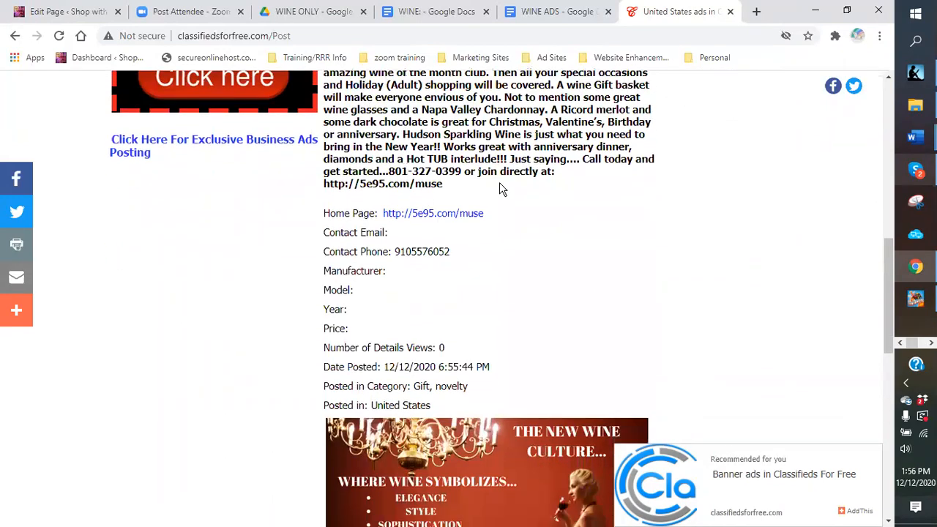
{"action": "scroll", "coordinate": [490, 161], "scroll_direction": "down", "scroll_amount": 5}
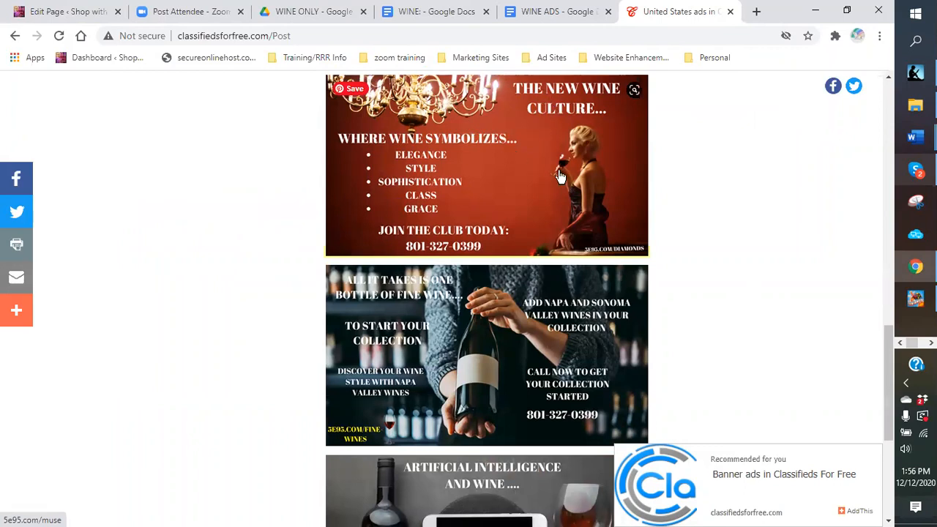
{"action": "scroll", "coordinate": [476, 192], "scroll_direction": "down", "scroll_amount": 1}
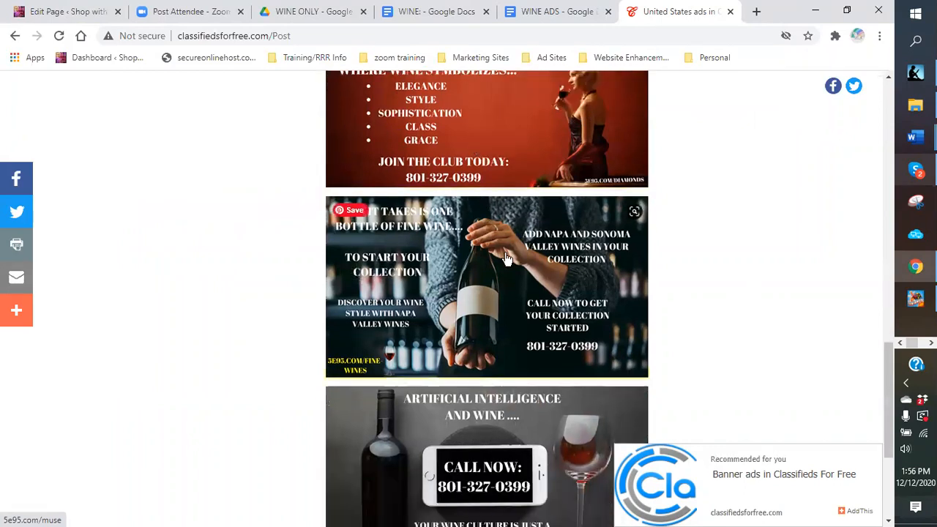
{"action": "scroll", "coordinate": [502, 320], "scroll_direction": "down", "scroll_amount": 3}
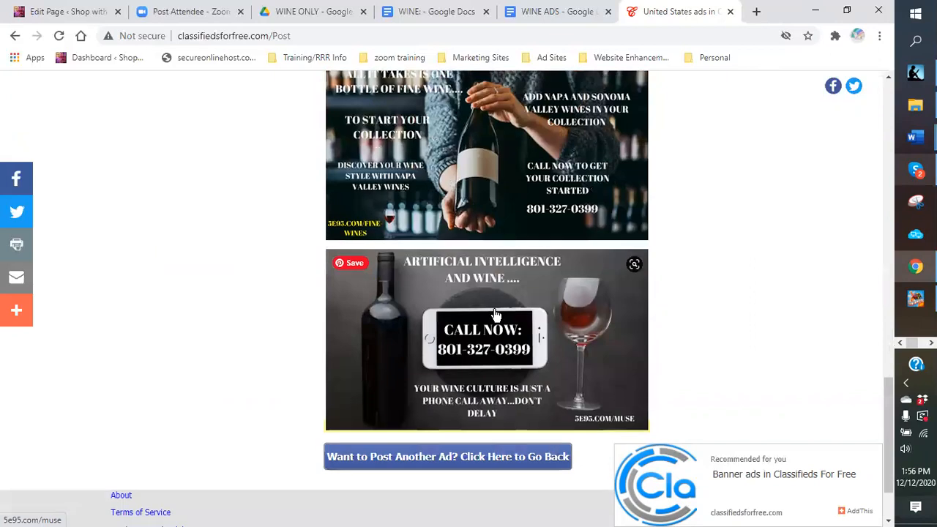
Step: Return to the ad form and set the US State to Alabama
{"action": "left_click", "coordinate": [402, 395]}
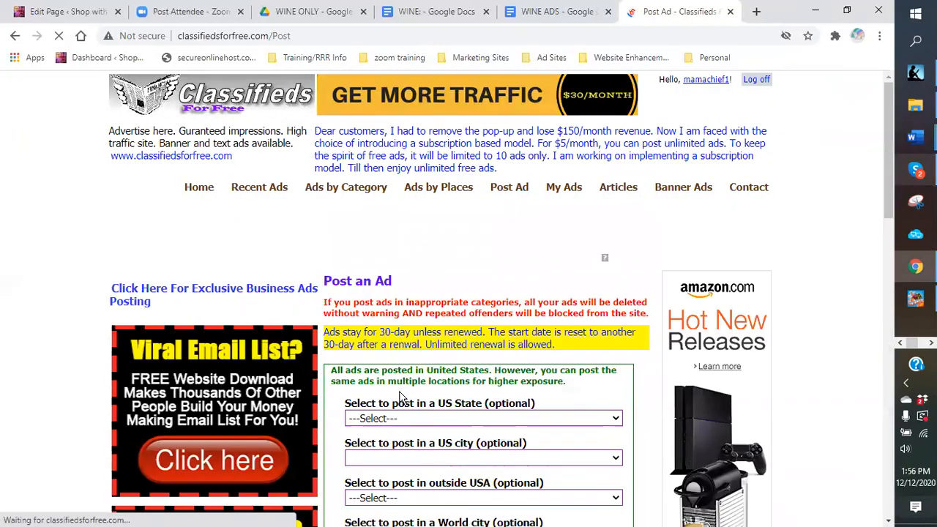
{"action": "scroll", "coordinate": [589, 318], "scroll_direction": "down", "scroll_amount": 5}
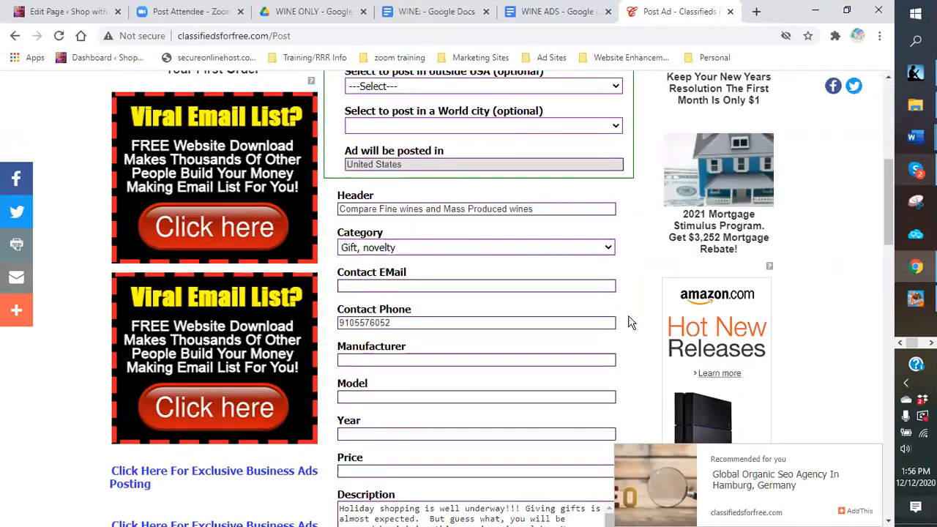
{"action": "scroll", "coordinate": [628, 323], "scroll_direction": "down", "scroll_amount": 3}
{"action": "scroll", "coordinate": [630, 325], "scroll_direction": "up", "scroll_amount": 2}
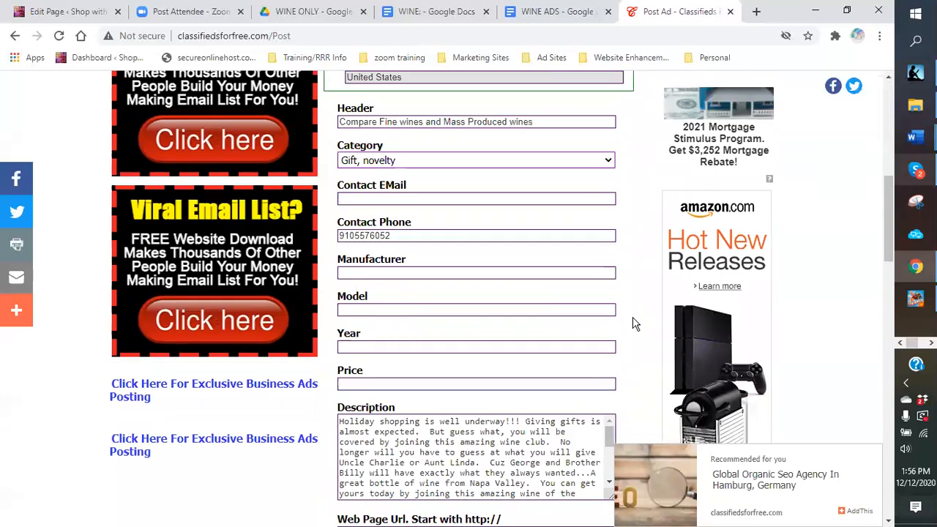
{"action": "scroll", "coordinate": [634, 323], "scroll_direction": "up", "scroll_amount": 4}
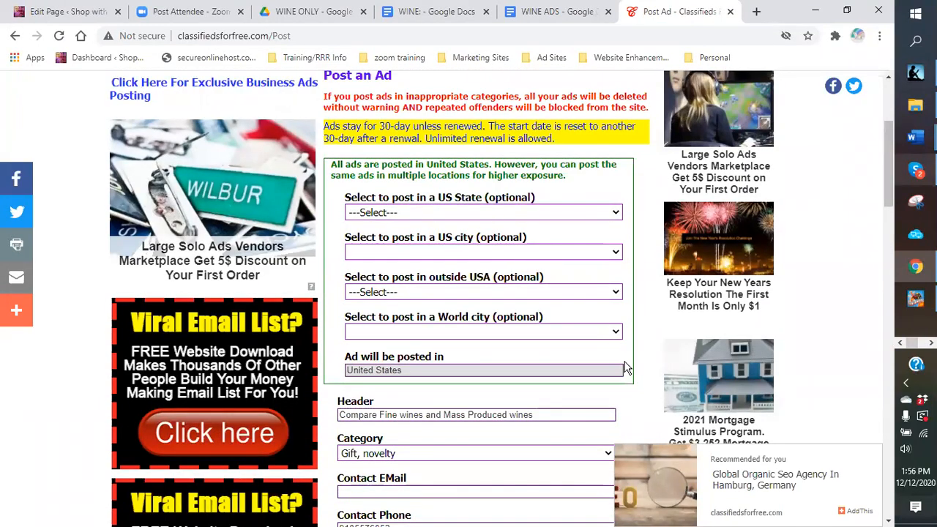
{"action": "left_click", "coordinate": [619, 211]}
{"action": "left_click", "coordinate": [479, 239]}
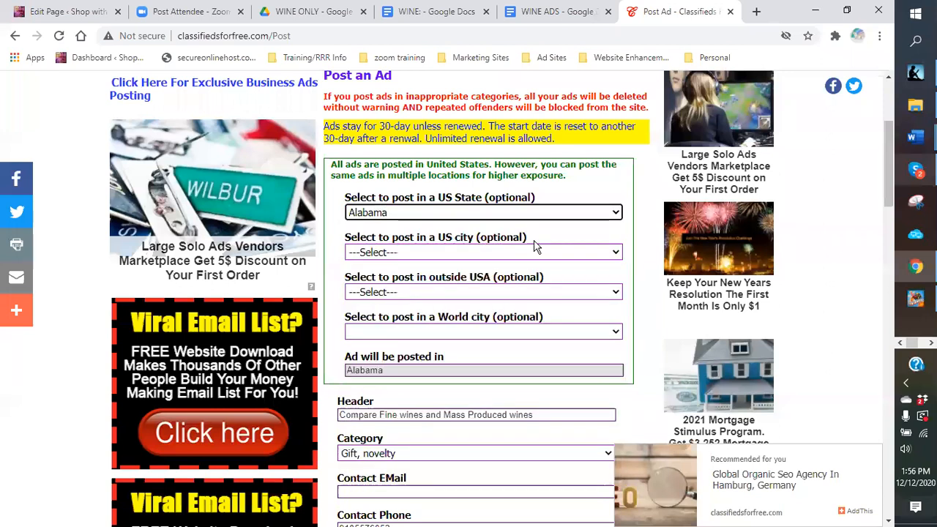
Step: Post the Alabama copy of the wine ad and scroll through the published listing
{"action": "scroll", "coordinate": [636, 297], "scroll_direction": "down", "scroll_amount": 1}
{"action": "scroll", "coordinate": [636, 295], "scroll_direction": "down", "scroll_amount": 5}
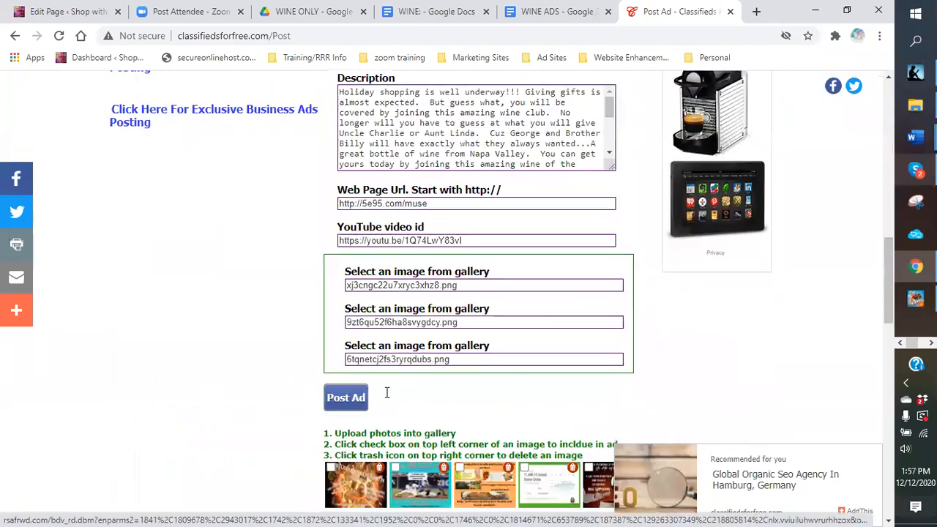
{"action": "left_click", "coordinate": [358, 342]}
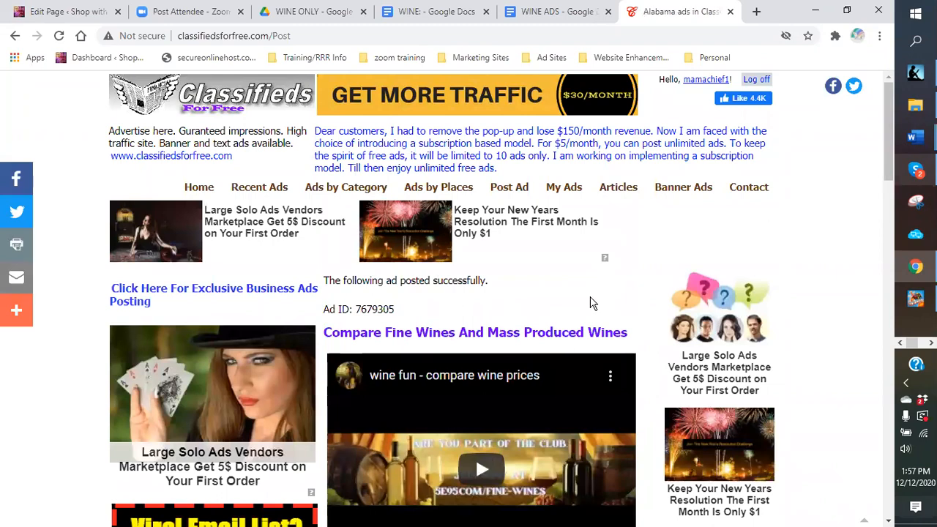
{"action": "scroll", "coordinate": [640, 289], "scroll_direction": "down", "scroll_amount": 5}
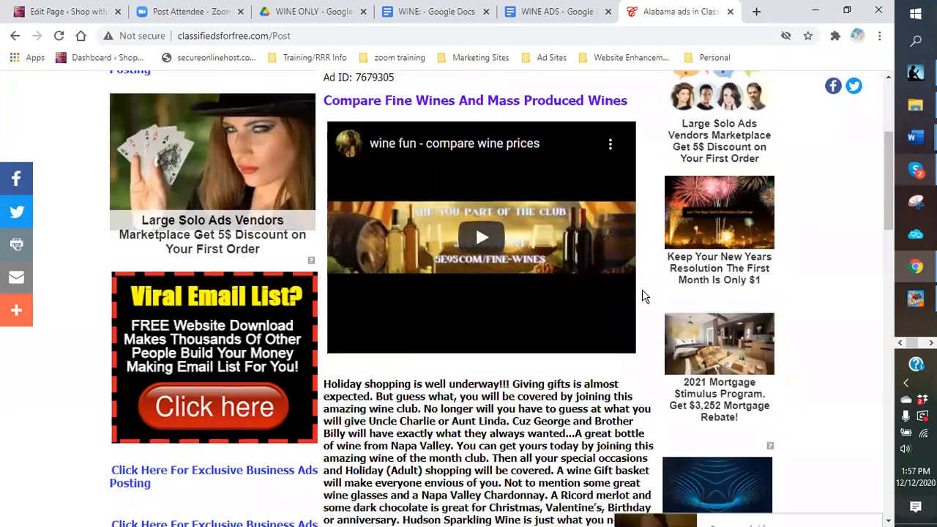
{"action": "scroll", "coordinate": [659, 285], "scroll_direction": "down", "scroll_amount": 3}
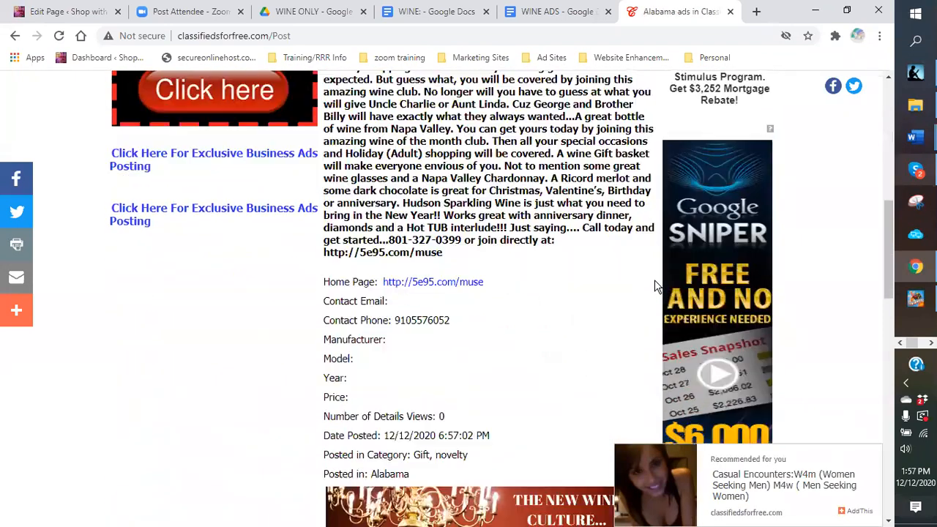
{"action": "scroll", "coordinate": [619, 260], "scroll_direction": "down", "scroll_amount": 15}
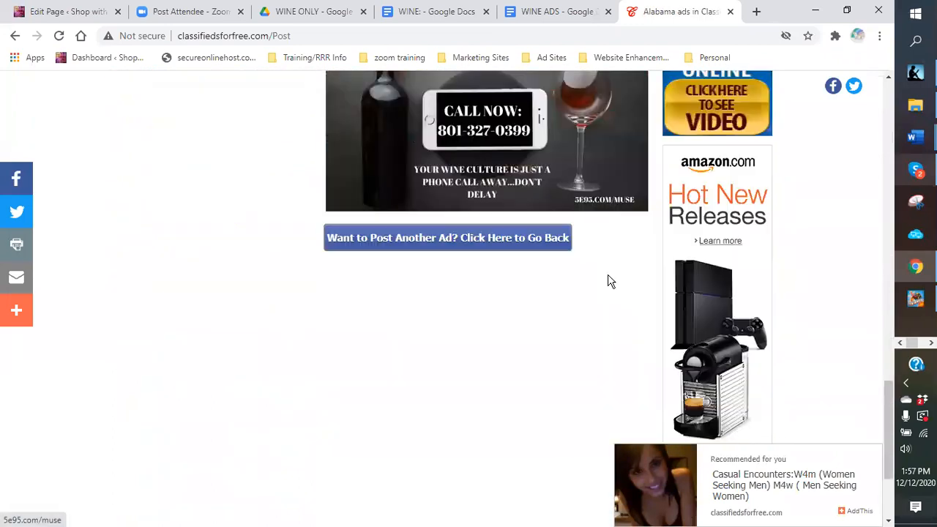
Step: Return to the ad form and select Alaska as the US State
{"action": "left_click", "coordinate": [517, 117]}
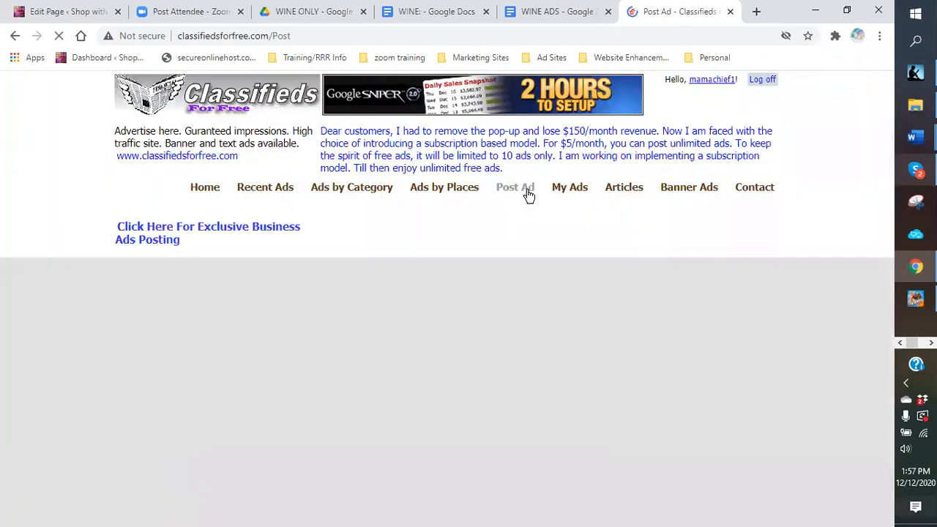
{"action": "left_click", "coordinate": [607, 281]}
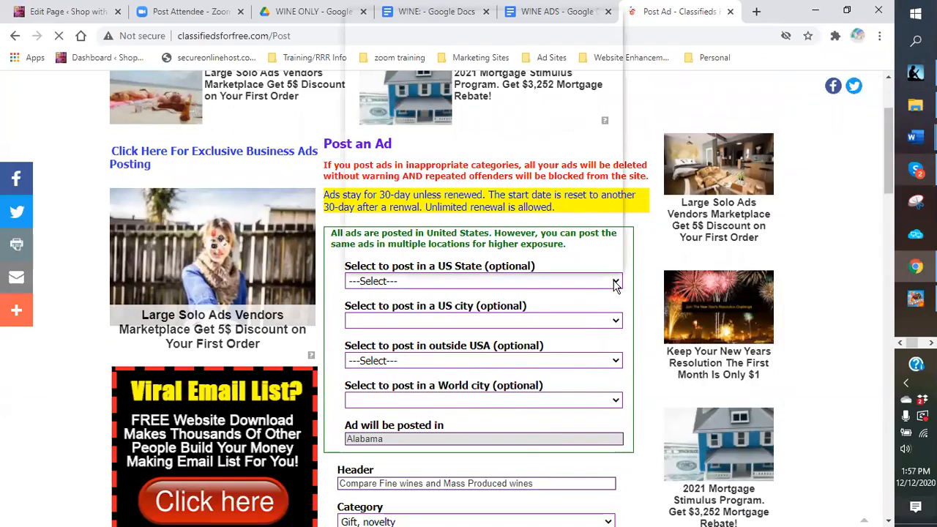
{"action": "left_click", "coordinate": [360, 44]}
Step: Post the Alaska copy of the wine ad, then go back to post another
{"action": "scroll", "coordinate": [638, 348], "scroll_direction": "down", "scroll_amount": 10}
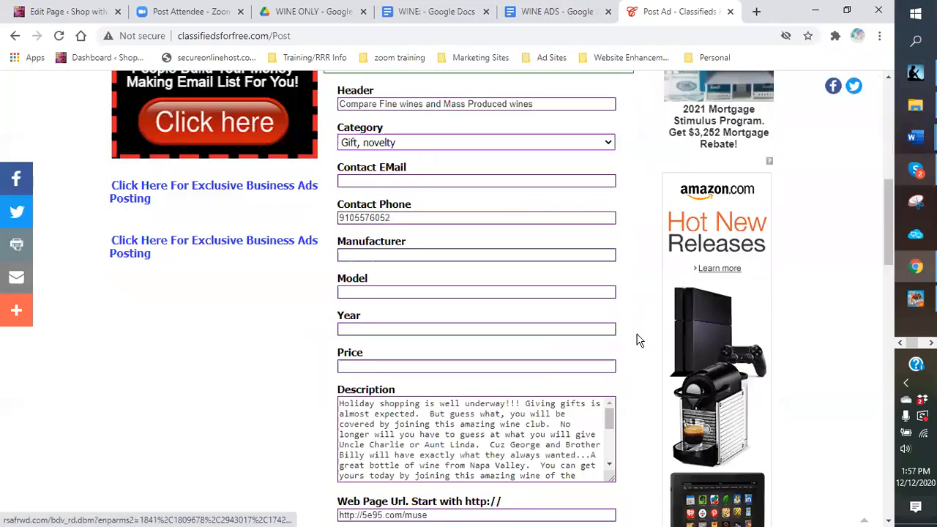
{"action": "scroll", "coordinate": [638, 331], "scroll_direction": "down", "scroll_amount": 5}
{"action": "scroll", "coordinate": [449, 345], "scroll_direction": "up", "scroll_amount": 12}
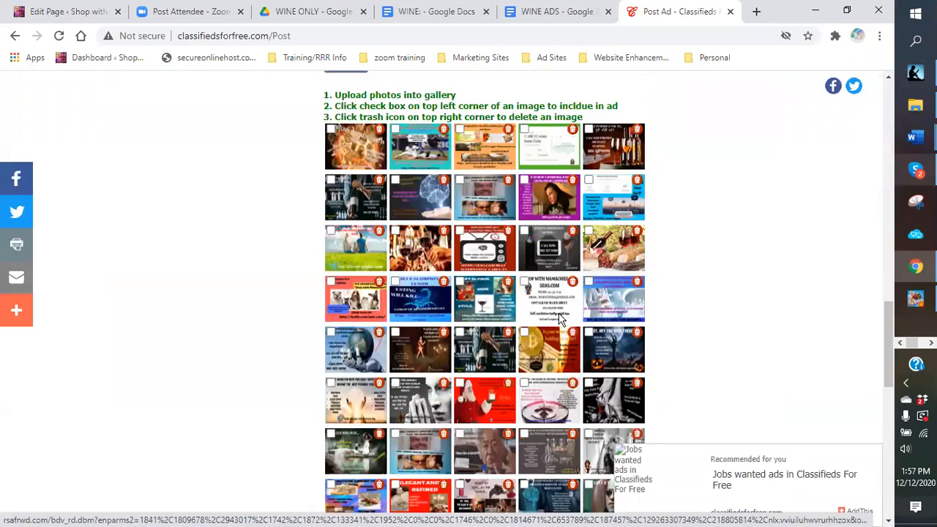
{"action": "scroll", "coordinate": [449, 345], "scroll_direction": "down", "scroll_amount": 12}
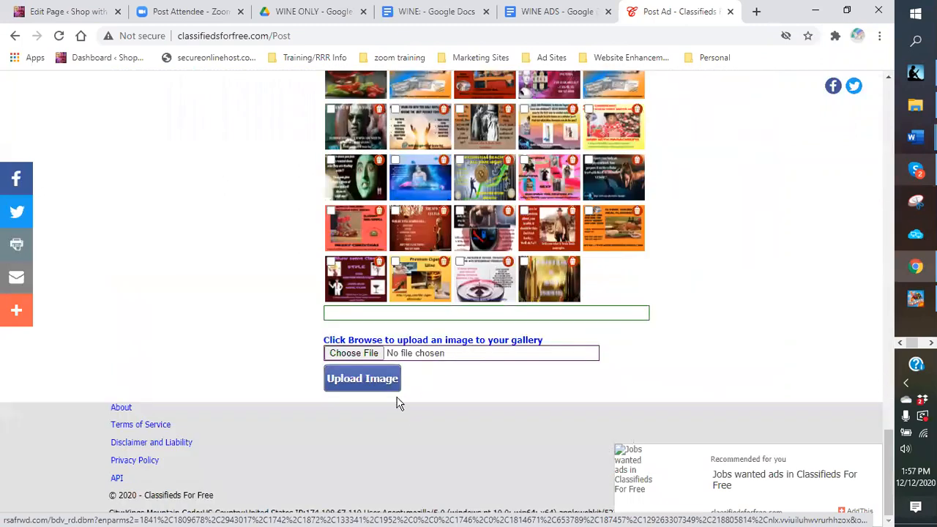
{"action": "scroll", "coordinate": [460, 353], "scroll_direction": "up", "scroll_amount": 6}
{"action": "scroll", "coordinate": [460, 353], "scroll_direction": "up", "scroll_amount": 5}
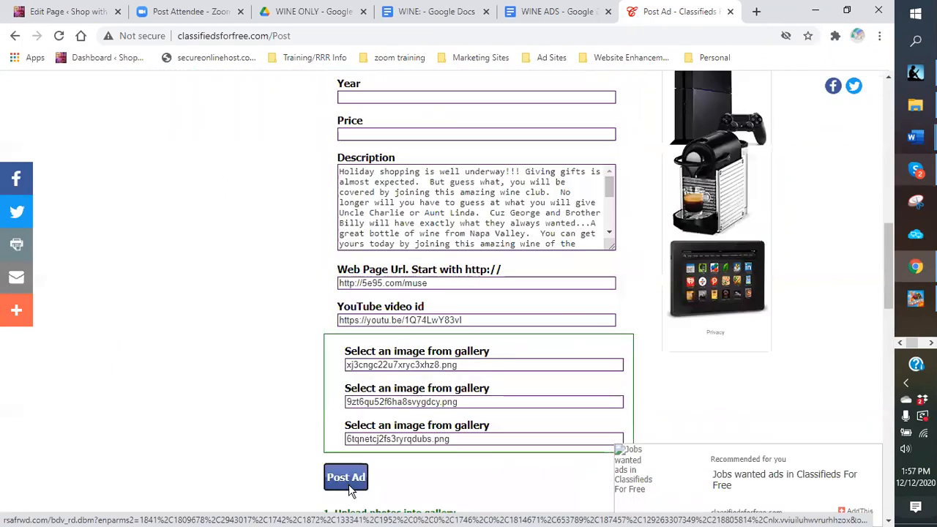
{"action": "left_click", "coordinate": [349, 482]}
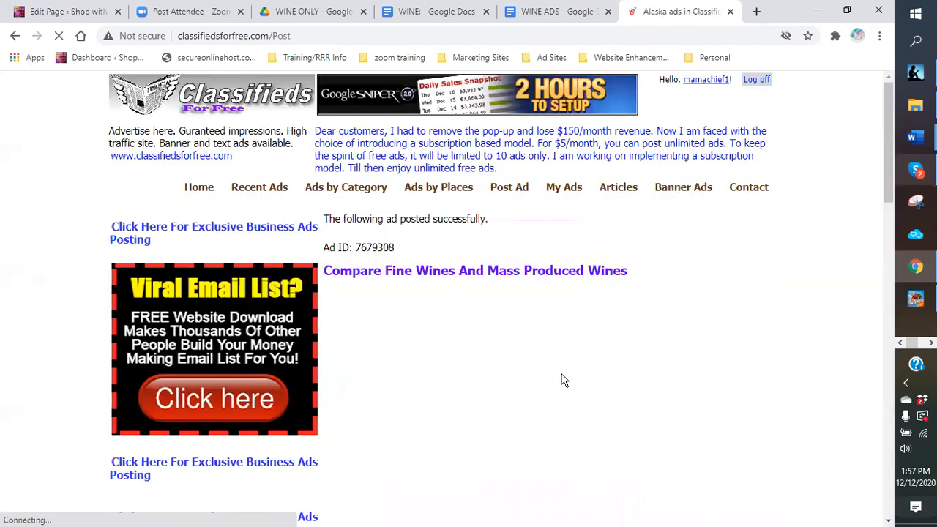
{"action": "scroll", "coordinate": [513, 344], "scroll_direction": "down", "scroll_amount": 10}
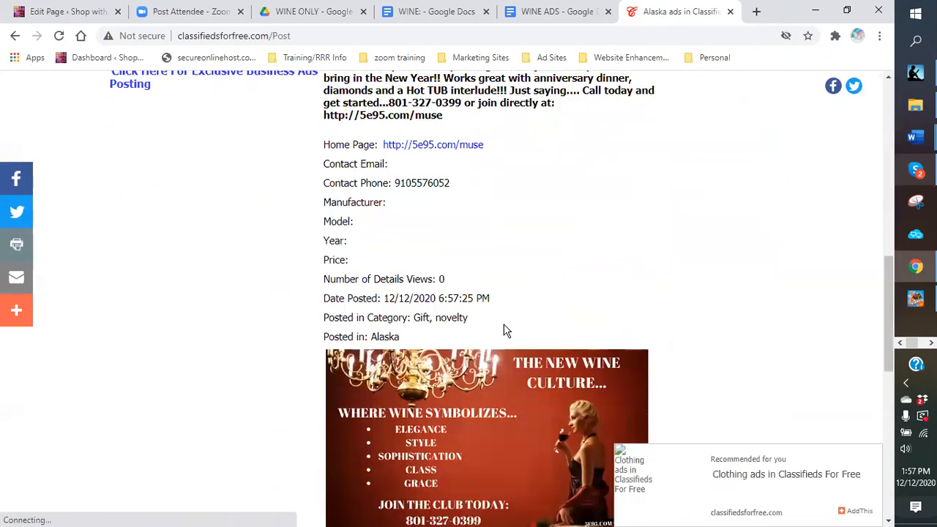
{"action": "scroll", "coordinate": [469, 344], "scroll_direction": "down", "scroll_amount": 8}
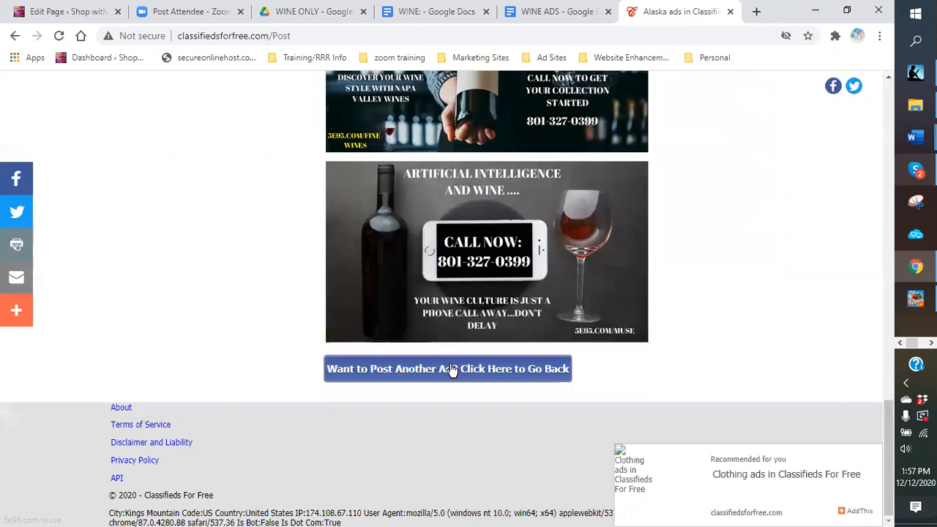
{"action": "left_click", "coordinate": [452, 371]}
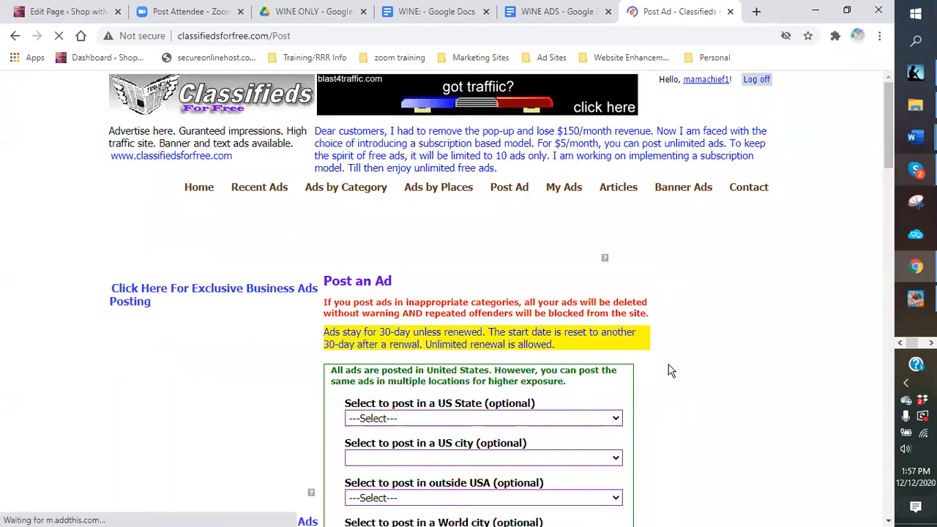
Step: Choose Canada under 'Select to post in outside USA', post the wine ad, and check the listing
{"action": "scroll", "coordinate": [649, 376], "scroll_direction": "down", "scroll_amount": 3}
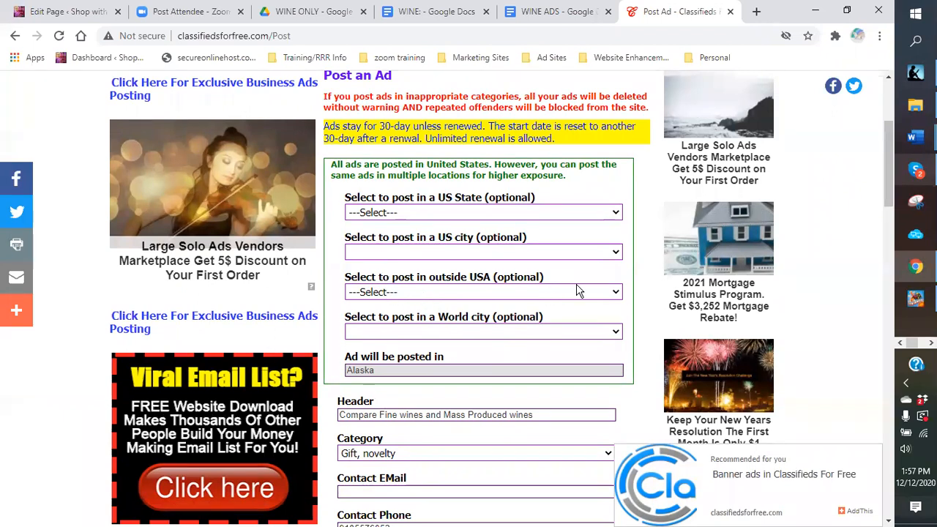
{"action": "left_click", "coordinate": [617, 293]}
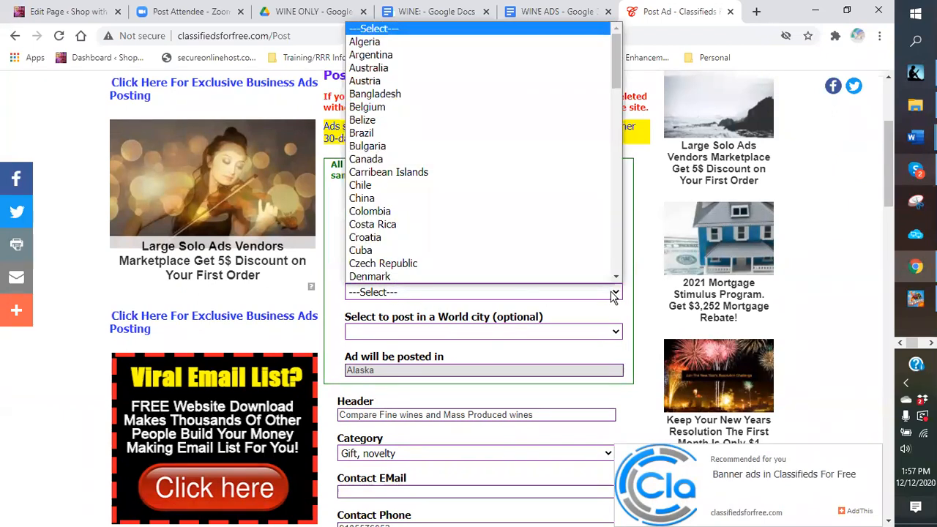
{"action": "scroll", "coordinate": [430, 148], "scroll_direction": "down", "scroll_amount": 1}
{"action": "left_click", "coordinate": [391, 134]}
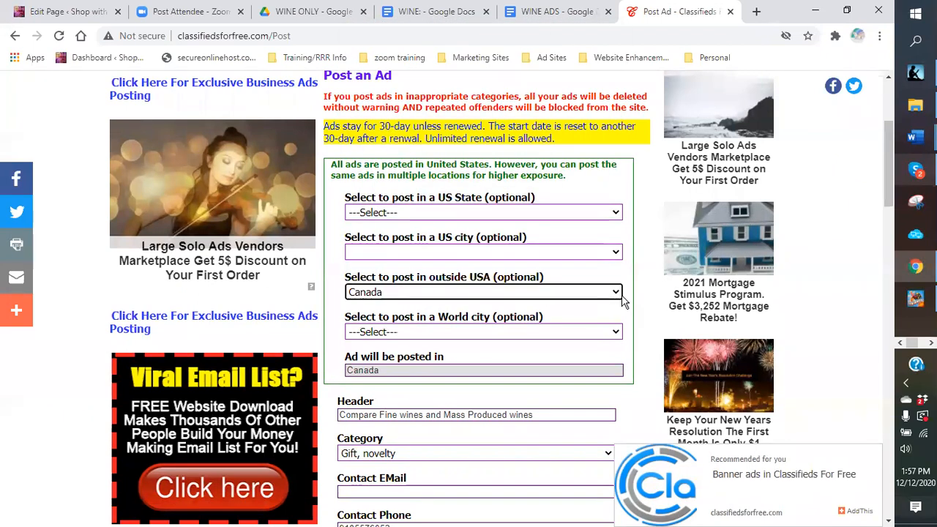
{"action": "scroll", "coordinate": [650, 298], "scroll_direction": "down", "scroll_amount": 9}
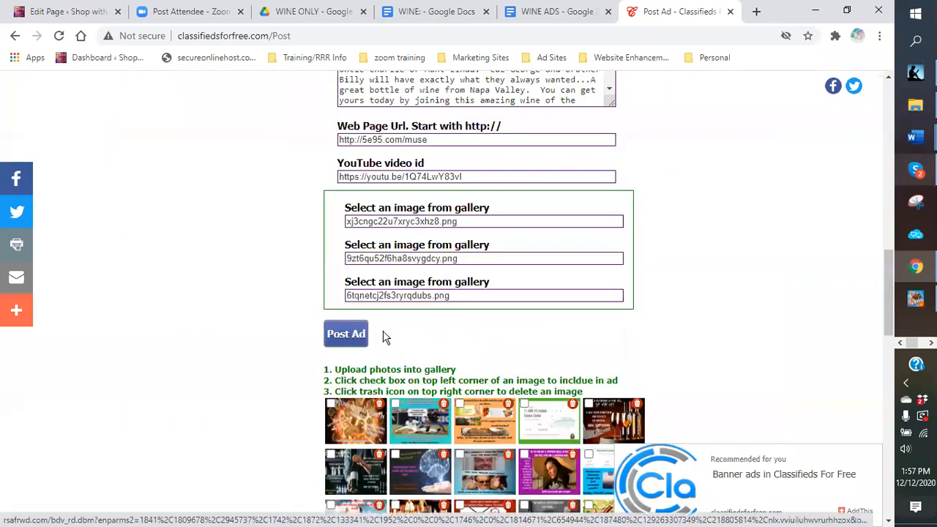
{"action": "left_click", "coordinate": [354, 338]}
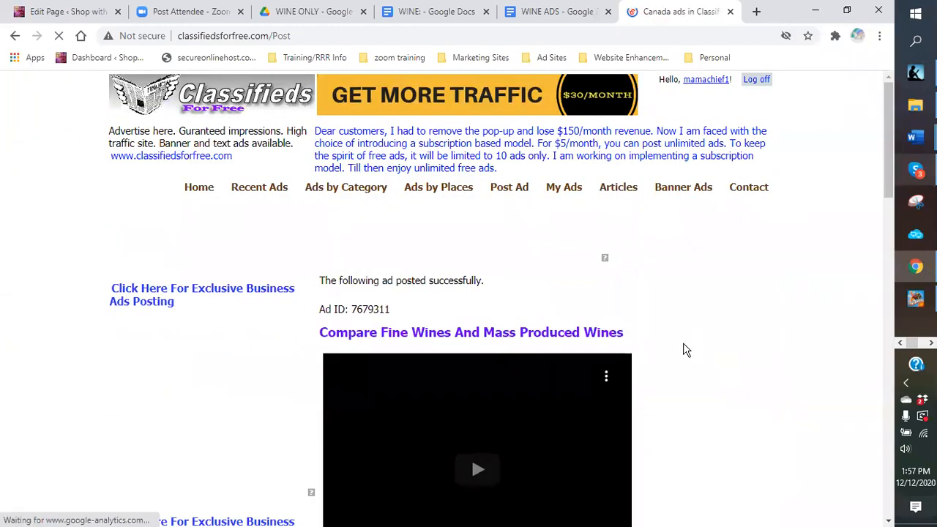
{"action": "scroll", "coordinate": [642, 366], "scroll_direction": "down", "scroll_amount": 11}
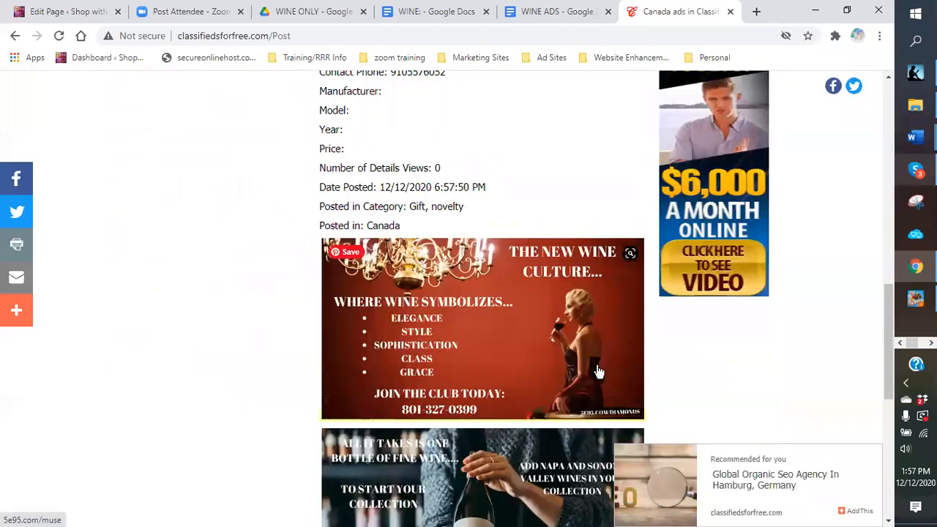
{"action": "scroll", "coordinate": [599, 372], "scroll_direction": "down", "scroll_amount": 6}
Step: Open the Velovita doc from Drive's Ad templates > Nootropics - VELOVITA folder
{"action": "left_click", "coordinate": [468, 382]}
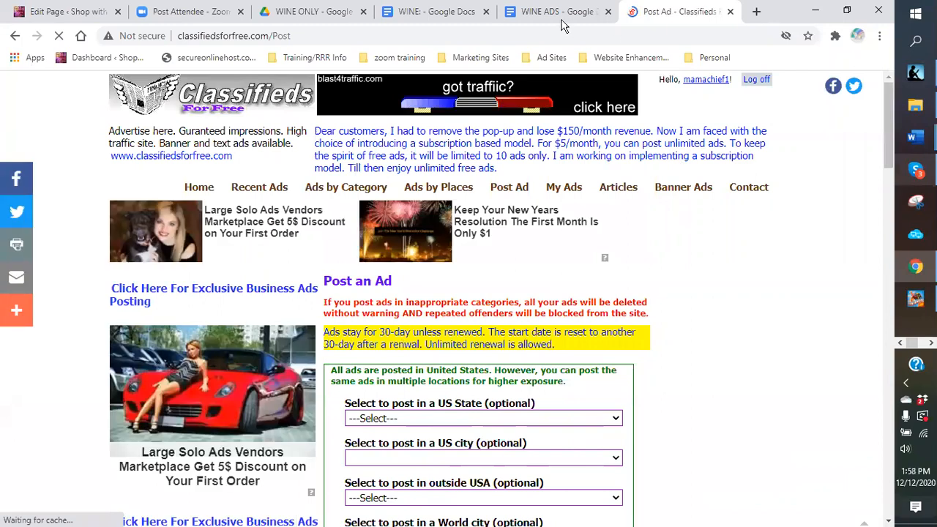
{"action": "left_click", "coordinate": [418, 19]}
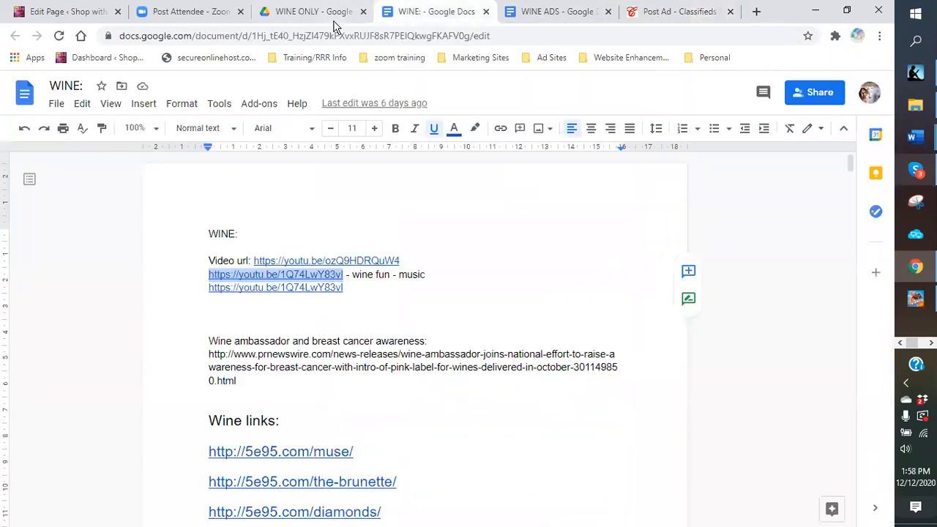
{"action": "left_click", "coordinate": [322, 15]}
{"action": "left_click", "coordinate": [268, 131]}
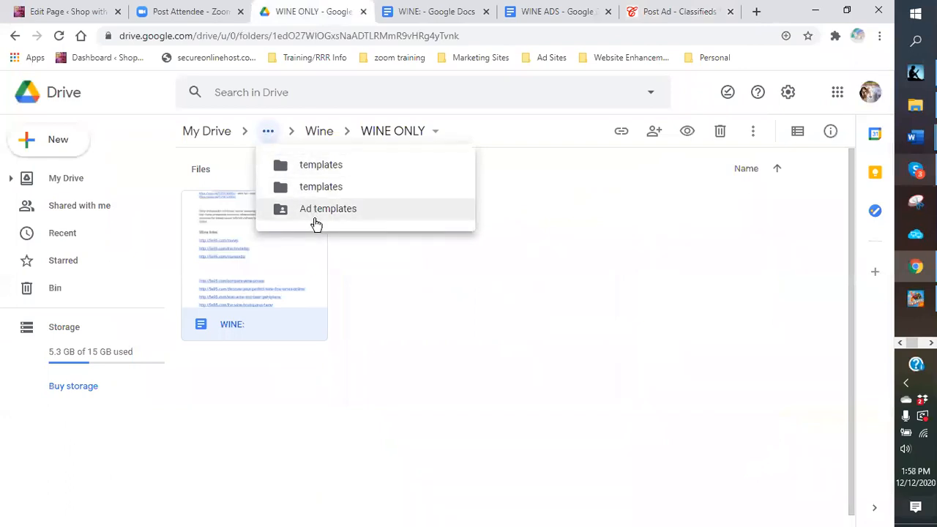
{"action": "left_click", "coordinate": [316, 215]}
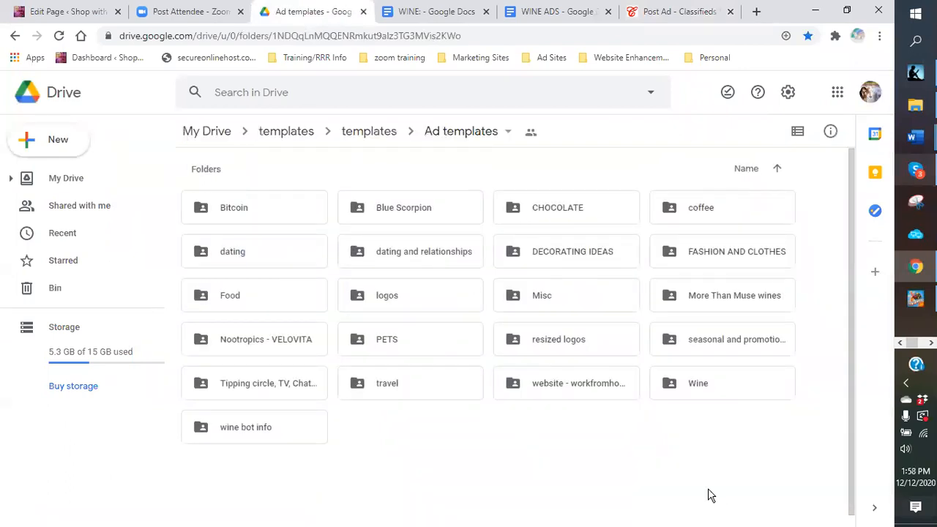
{"action": "left_click", "coordinate": [232, 351]}
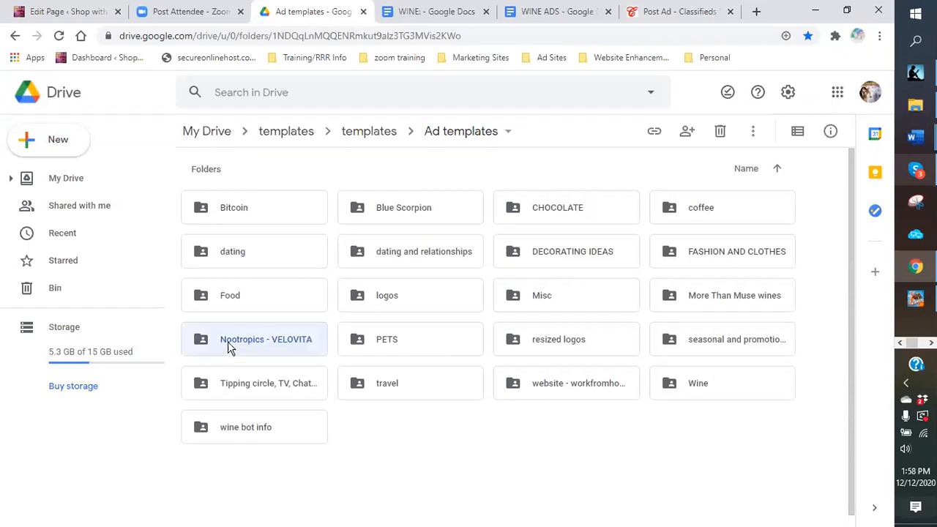
{"action": "double_click", "coordinate": [229, 347]}
{"action": "double_click", "coordinate": [275, 298]}
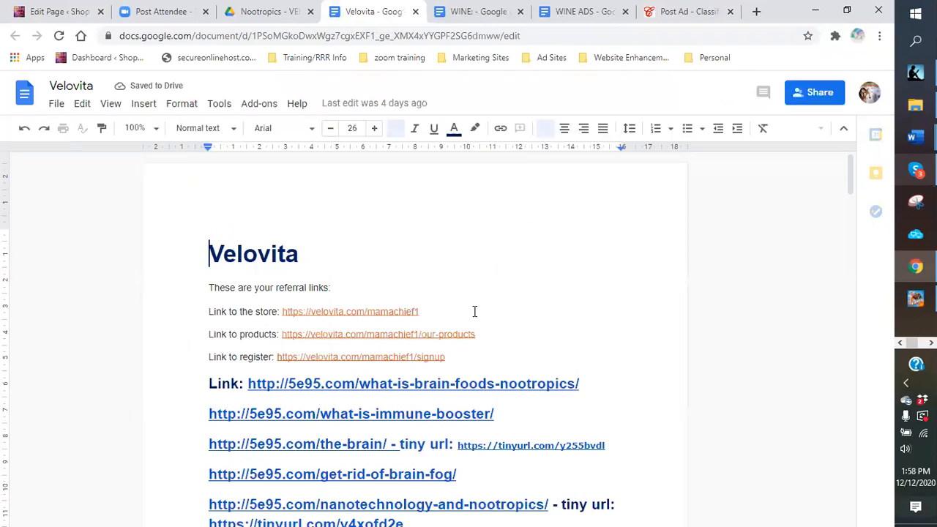
Step: Select the 'Get your mental stress and fatigue under control' paragraph and its bullet list
{"action": "scroll", "coordinate": [377, 290], "scroll_direction": "down", "scroll_amount": 3}
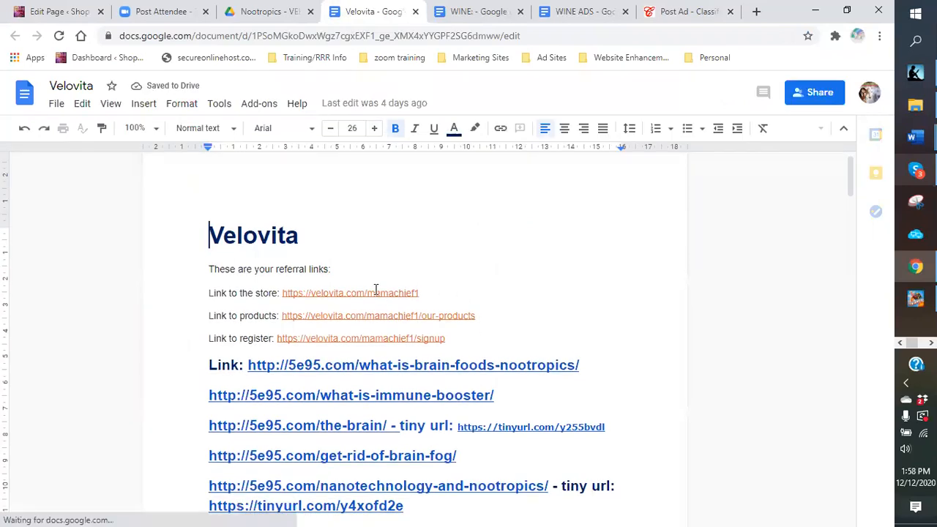
{"action": "scroll", "coordinate": [359, 300], "scroll_direction": "down", "scroll_amount": 6}
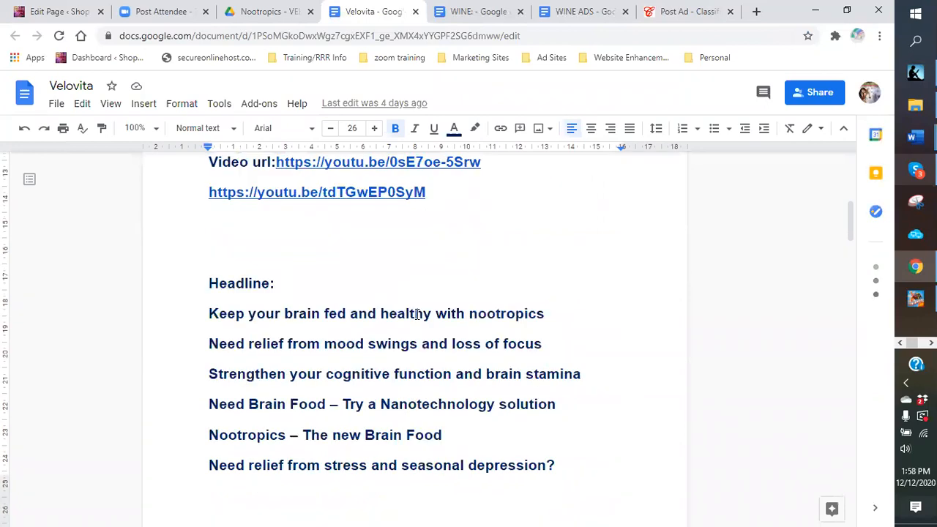
{"action": "scroll", "coordinate": [301, 230], "scroll_direction": "down", "scroll_amount": 5}
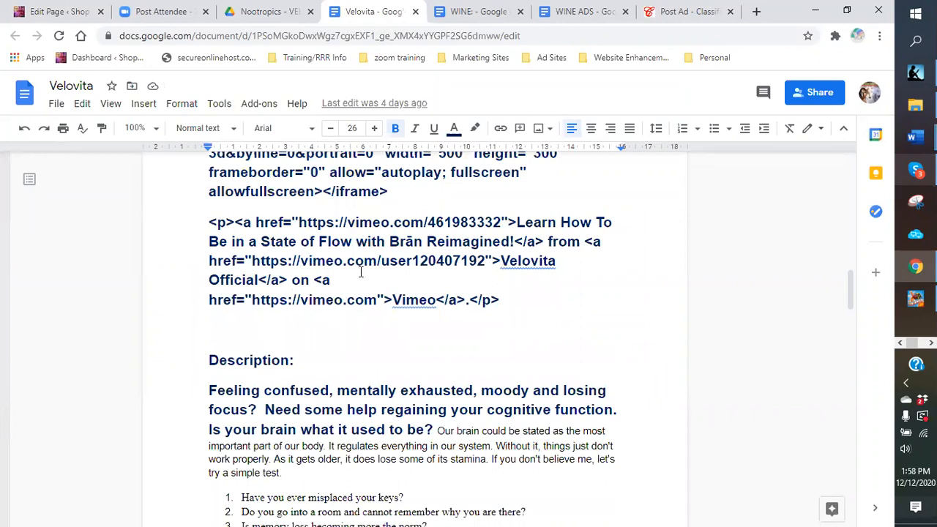
{"action": "scroll", "coordinate": [366, 314], "scroll_direction": "down", "scroll_amount": 5}
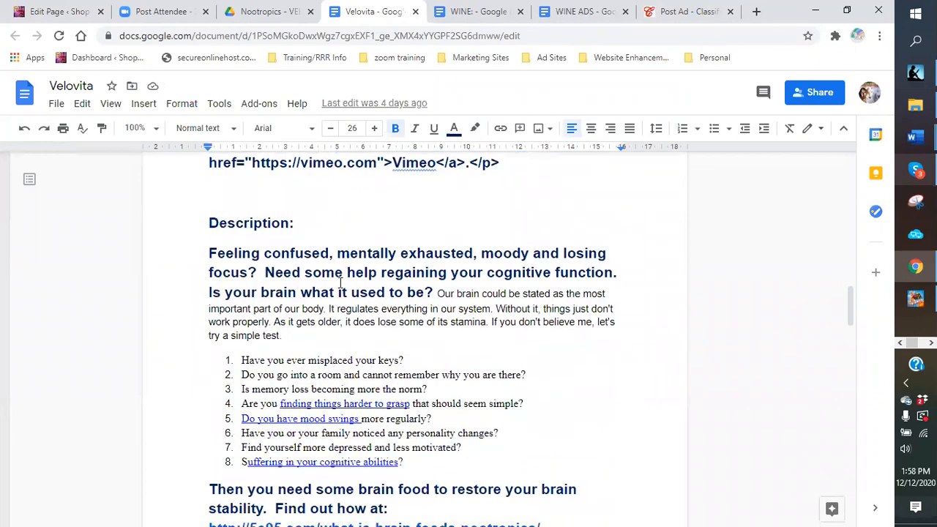
{"action": "scroll", "coordinate": [322, 262], "scroll_direction": "down", "scroll_amount": 3}
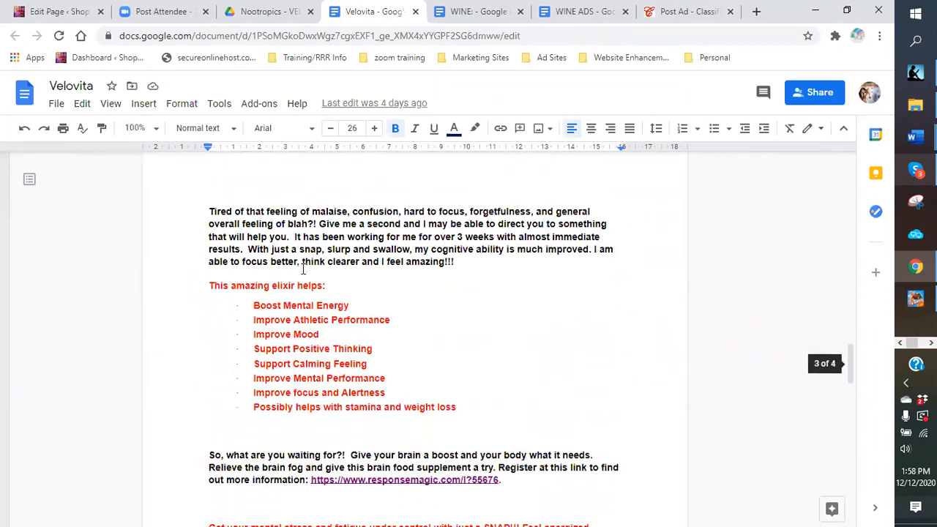
{"action": "scroll", "coordinate": [290, 289], "scroll_direction": "down", "scroll_amount": 5}
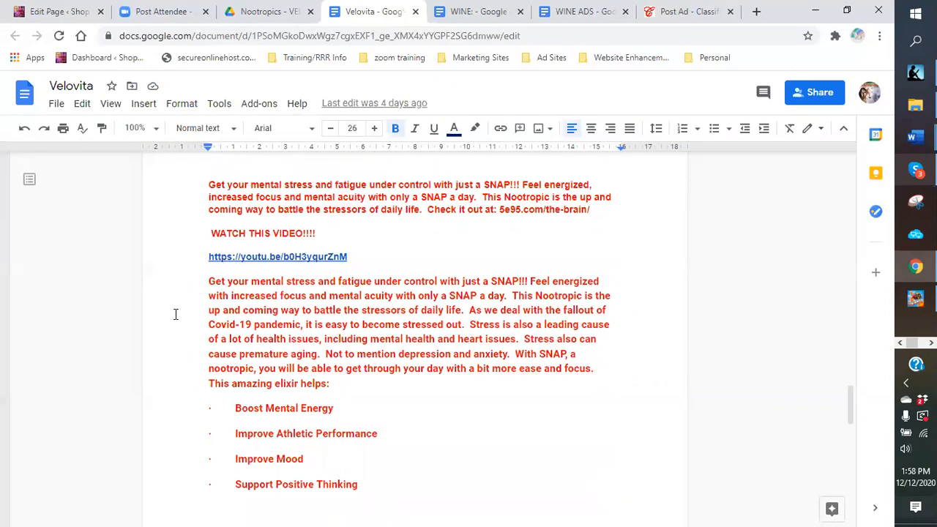
{"action": "left_click", "coordinate": [201, 280]}
{"action": "left_click_drag", "start_coordinate": [205, 285], "coordinate": [405, 415]}
{"action": "scroll", "coordinate": [241, 368], "scroll_direction": "down", "scroll_amount": 1}
{"action": "scroll", "coordinate": [271, 370], "scroll_direction": "down", "scroll_amount": 4}
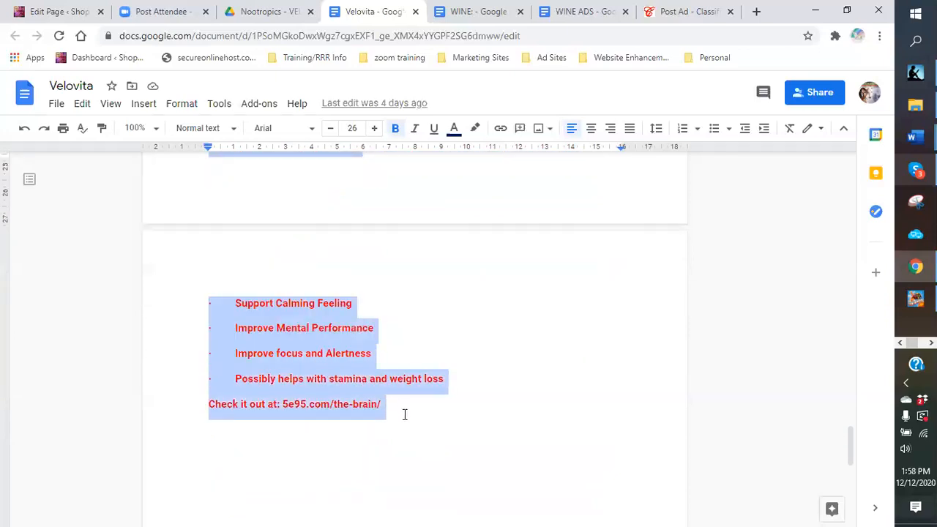
Step: Copy the selected Velovita text and bullet list and paste it over the wine description
{"action": "right_click", "coordinate": [311, 349]}
{"action": "left_click", "coordinate": [350, 214]}
{"action": "left_click", "coordinate": [688, 13]}
{"action": "scroll", "coordinate": [477, 371], "scroll_direction": "down", "scroll_amount": 2}
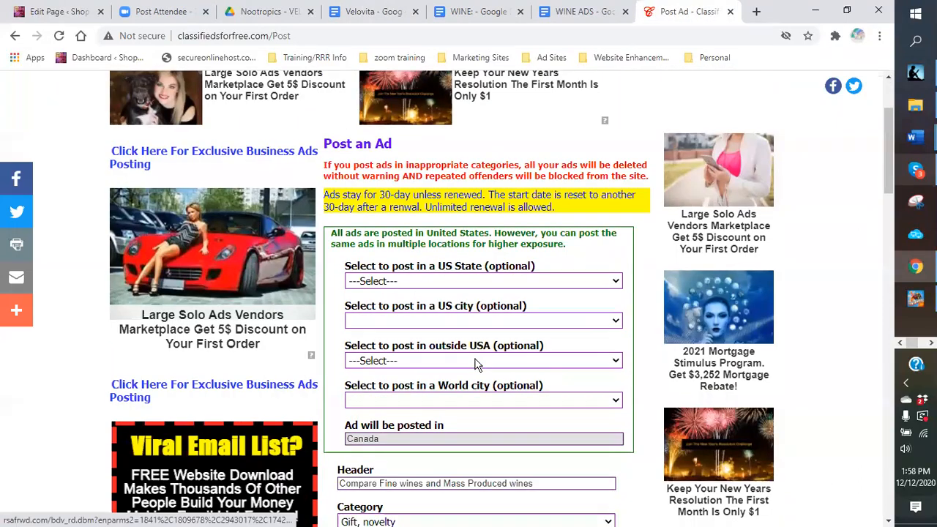
{"action": "scroll", "coordinate": [474, 363], "scroll_direction": "down", "scroll_amount": 3}
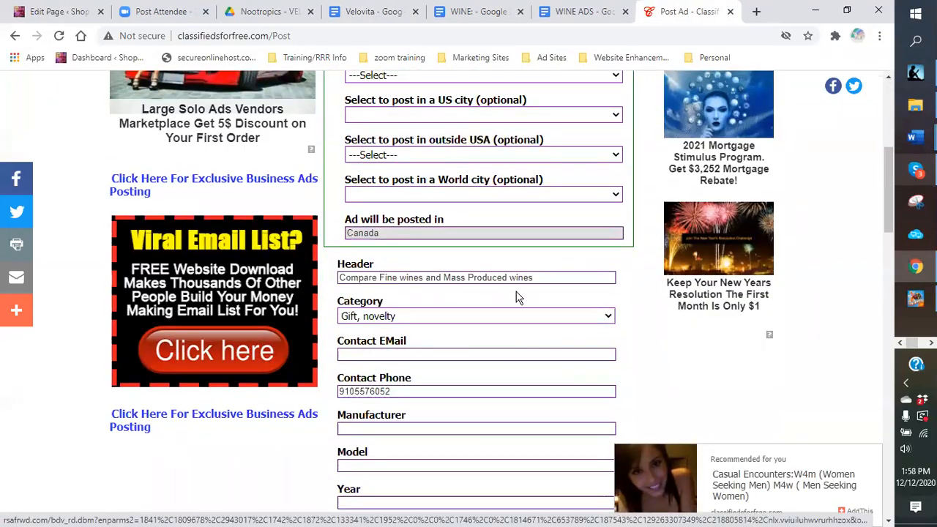
{"action": "scroll", "coordinate": [385, 418], "scroll_direction": "down", "scroll_amount": 4}
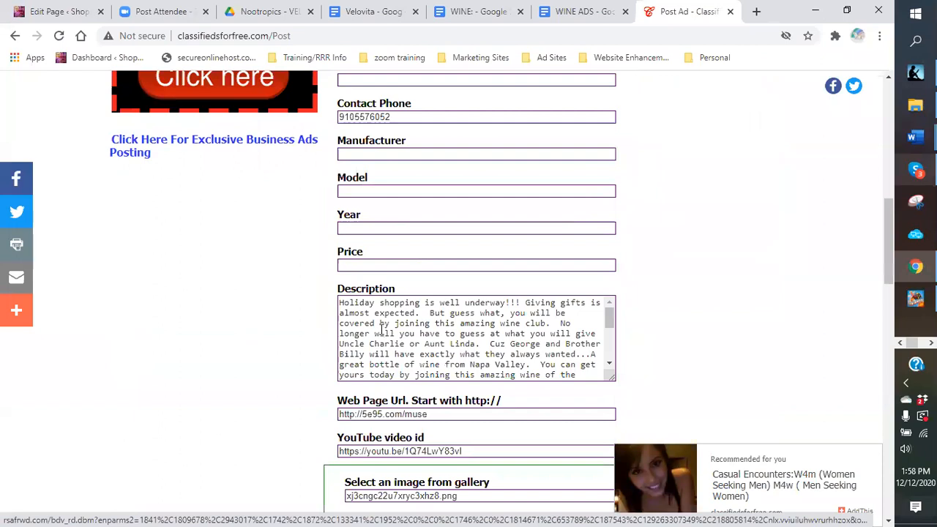
{"action": "left_click_drag", "start_coordinate": [339, 303], "coordinate": [516, 441]}
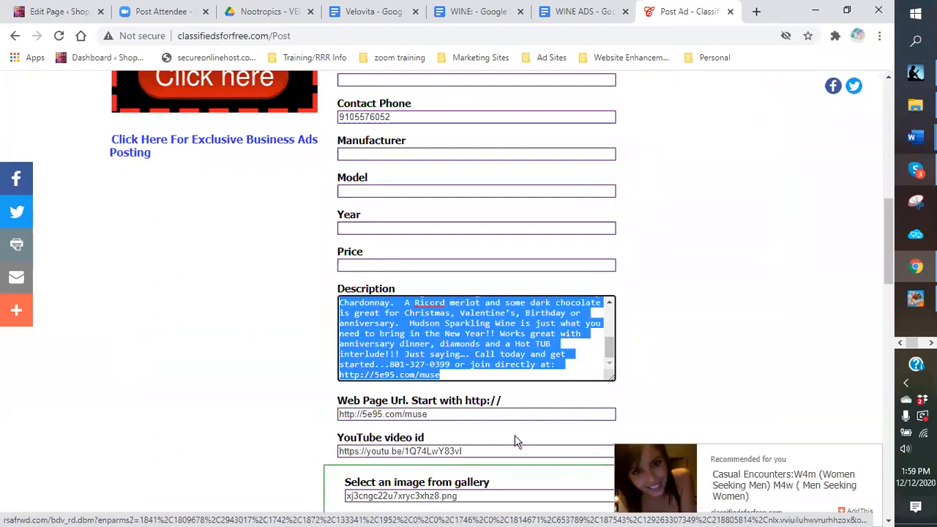
{"action": "right_click", "coordinate": [399, 320]}
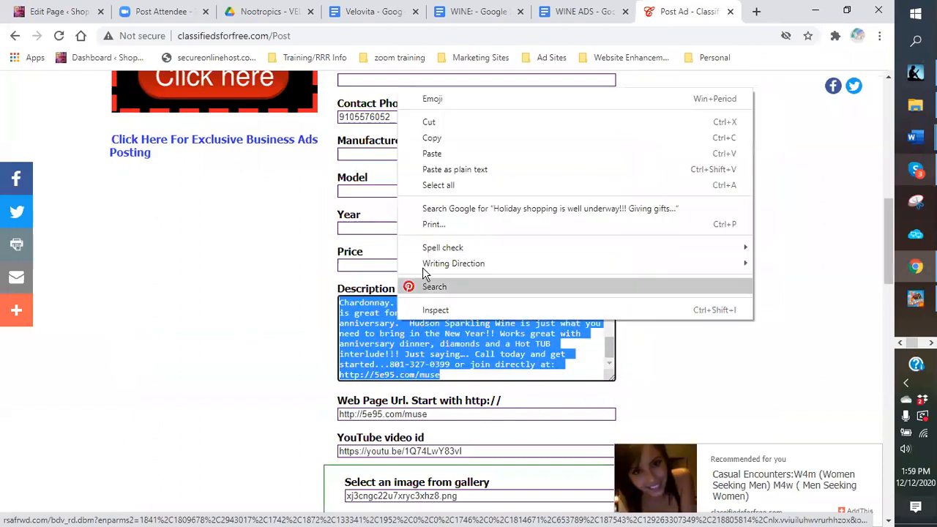
{"action": "left_click", "coordinate": [439, 156]}
{"action": "scroll", "coordinate": [393, 237], "scroll_direction": "up", "scroll_amount": 10}
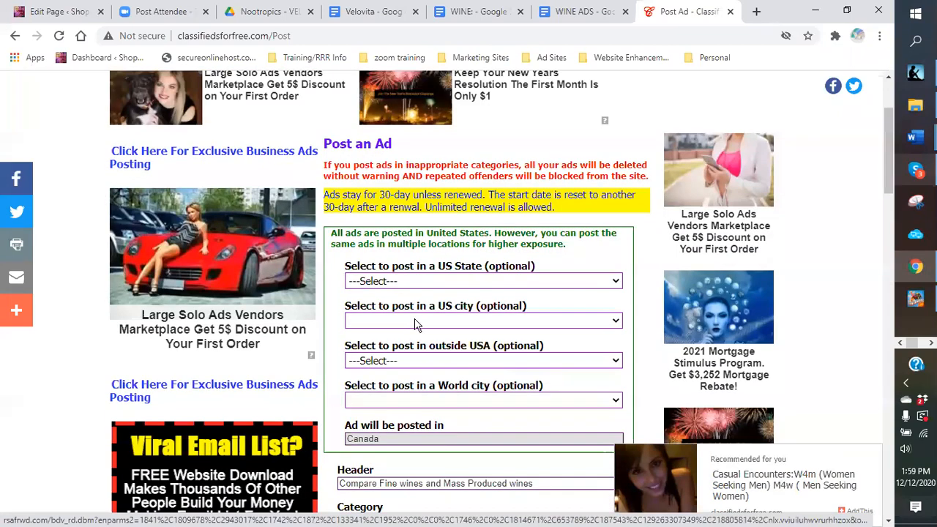
Step: Replace the ad header with the doc's headline 'Need relief from stress and seasonal depression?'
{"action": "left_click", "coordinate": [372, 15]}
{"action": "left_click", "coordinate": [405, 392]}
{"action": "scroll", "coordinate": [376, 366], "scroll_direction": "up", "scroll_amount": 10}
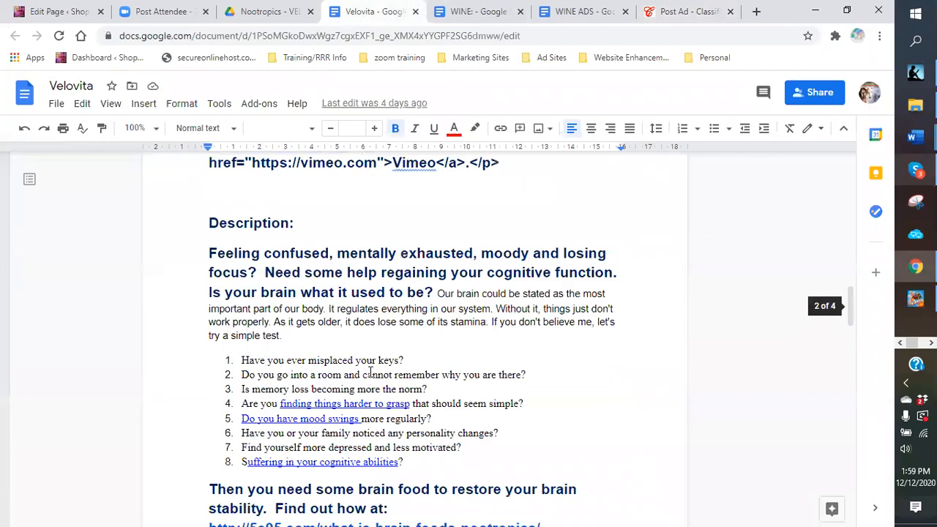
{"action": "scroll", "coordinate": [370, 370], "scroll_direction": "up", "scroll_amount": 5}
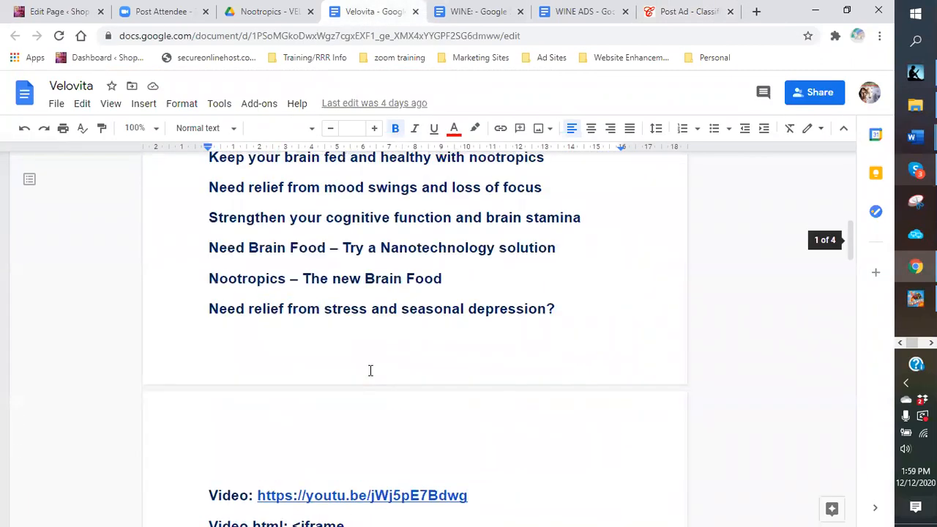
{"action": "left_click_drag", "start_coordinate": [206, 378], "coordinate": [569, 382]}
{"action": "right_click", "coordinate": [539, 380]}
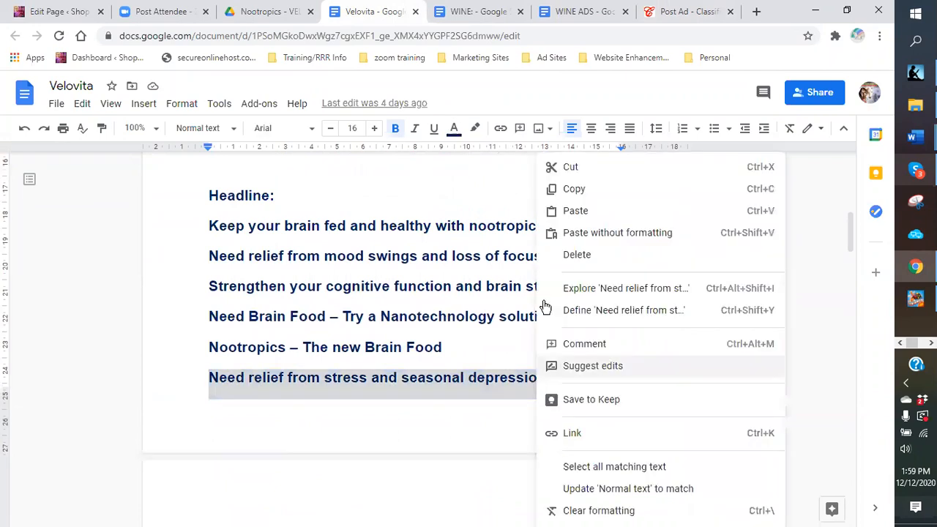
{"action": "left_click", "coordinate": [548, 193]}
{"action": "left_click", "coordinate": [669, 13]}
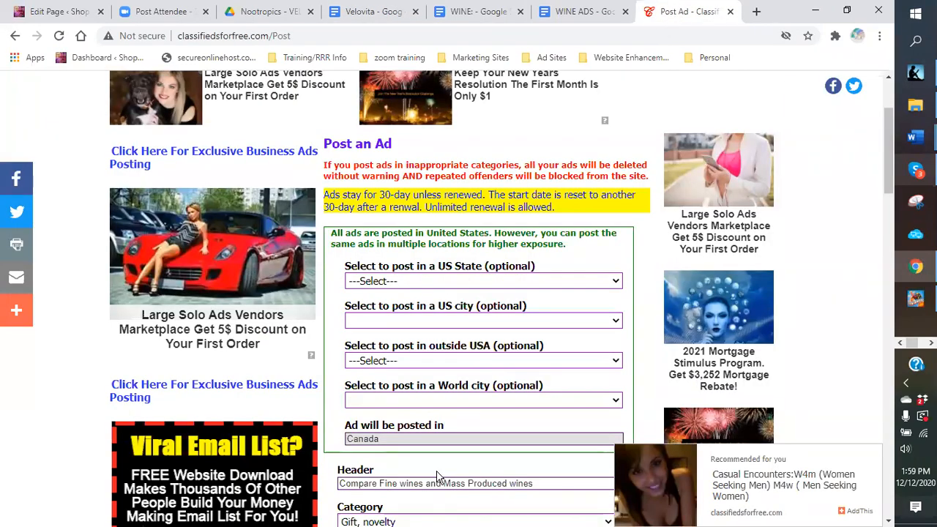
{"action": "scroll", "coordinate": [437, 477], "scroll_direction": "down", "scroll_amount": 3}
{"action": "left_click_drag", "start_coordinate": [539, 279], "coordinate": [341, 278]}
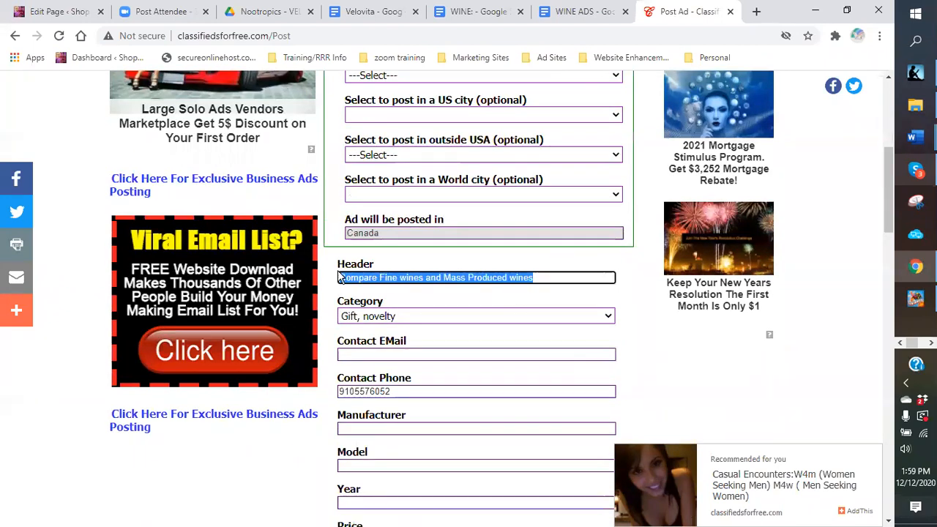
{"action": "right_click", "coordinate": [344, 282]}
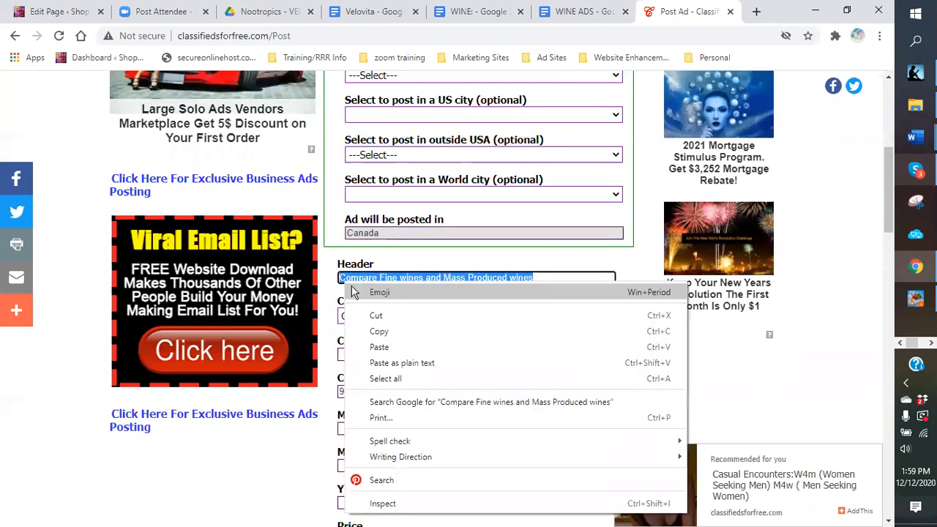
{"action": "left_click", "coordinate": [386, 350]}
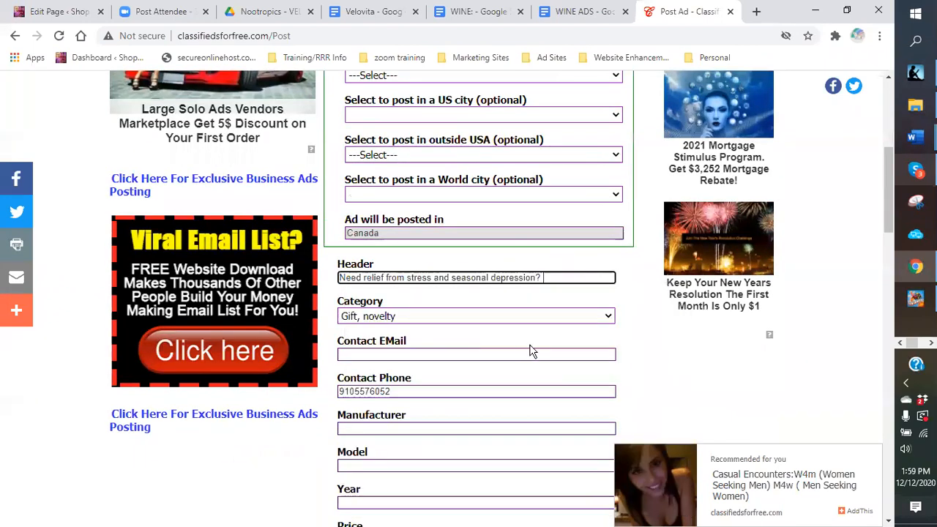
Step: Set the ad category to Health care
{"action": "left_click", "coordinate": [607, 318]}
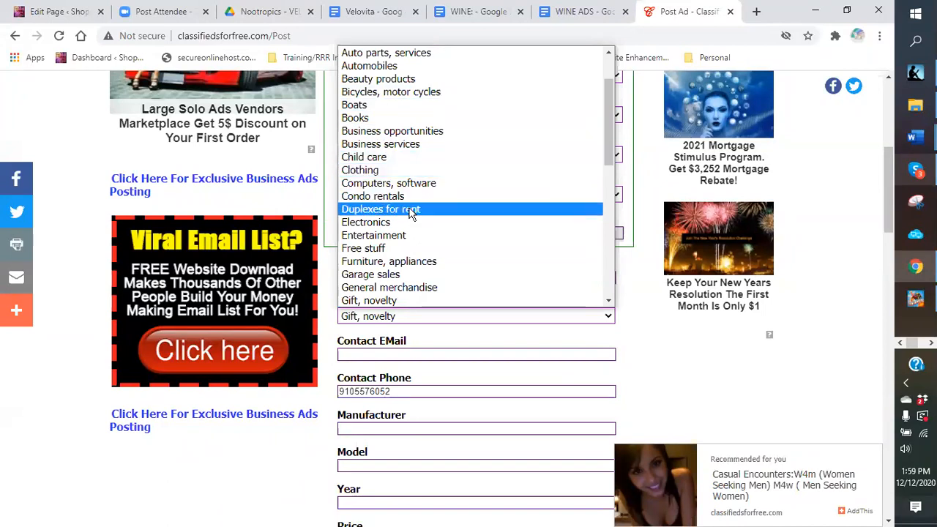
{"action": "scroll", "coordinate": [410, 212], "scroll_direction": "down", "scroll_amount": 3}
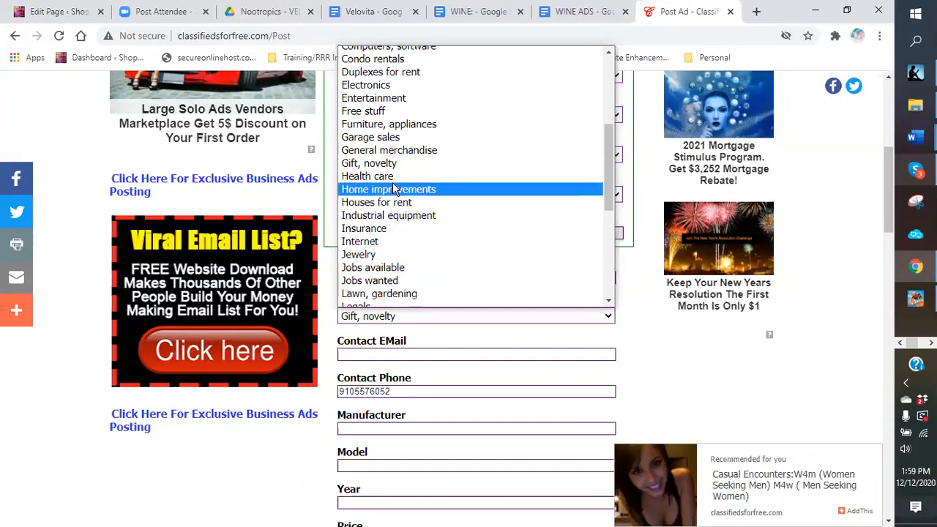
{"action": "left_click", "coordinate": [394, 179]}
Step: Copy the 5e95.com/the-brain/ link from the description into the Web Page Url field
{"action": "key", "text": "Tab"}
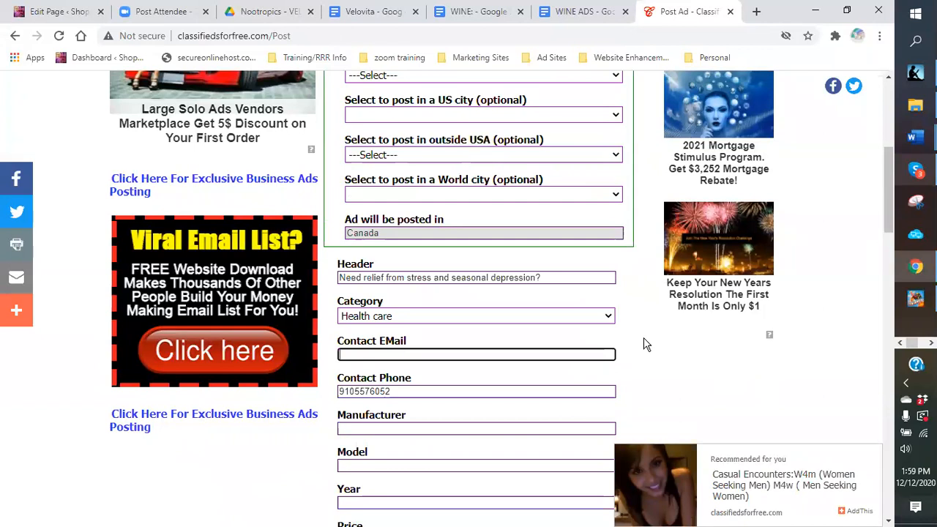
{"action": "scroll", "coordinate": [639, 339], "scroll_direction": "down", "scroll_amount": 5}
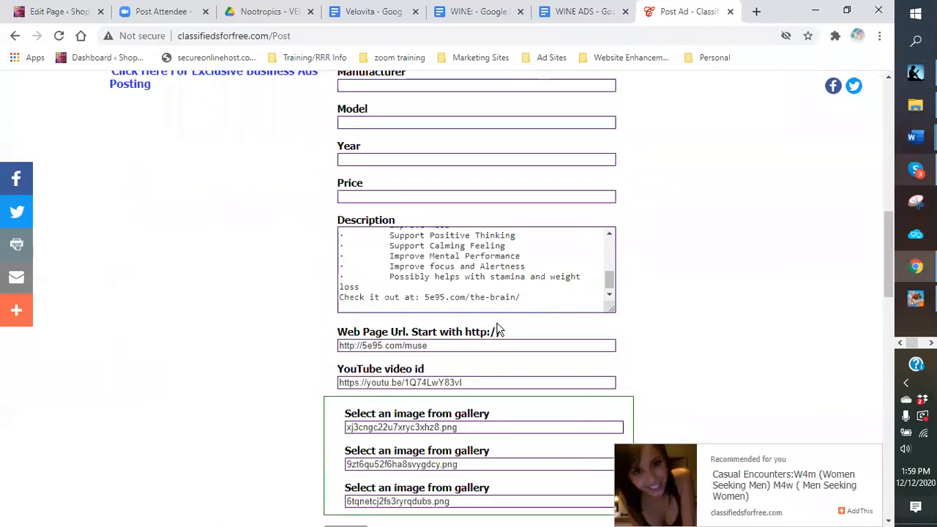
{"action": "left_click_drag", "start_coordinate": [525, 298], "coordinate": [428, 296]}
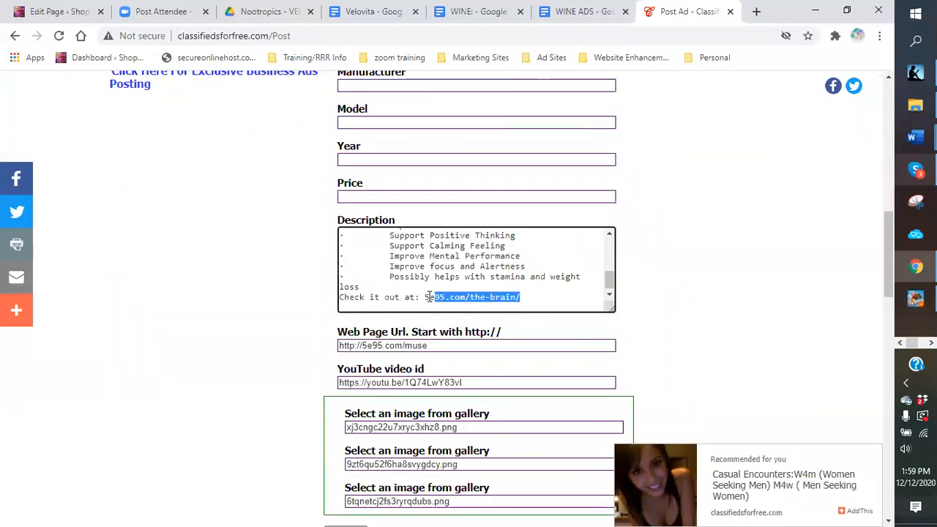
{"action": "right_click", "coordinate": [427, 299]}
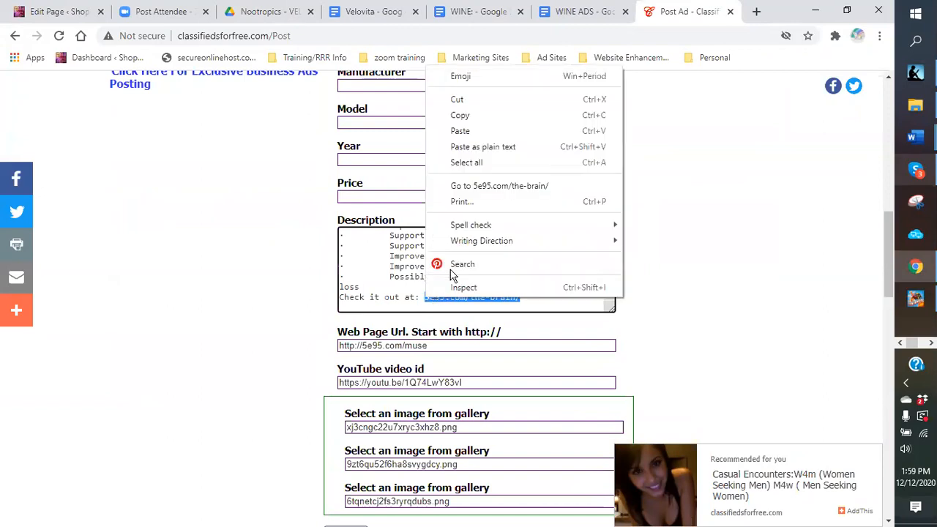
{"action": "left_click", "coordinate": [460, 117]}
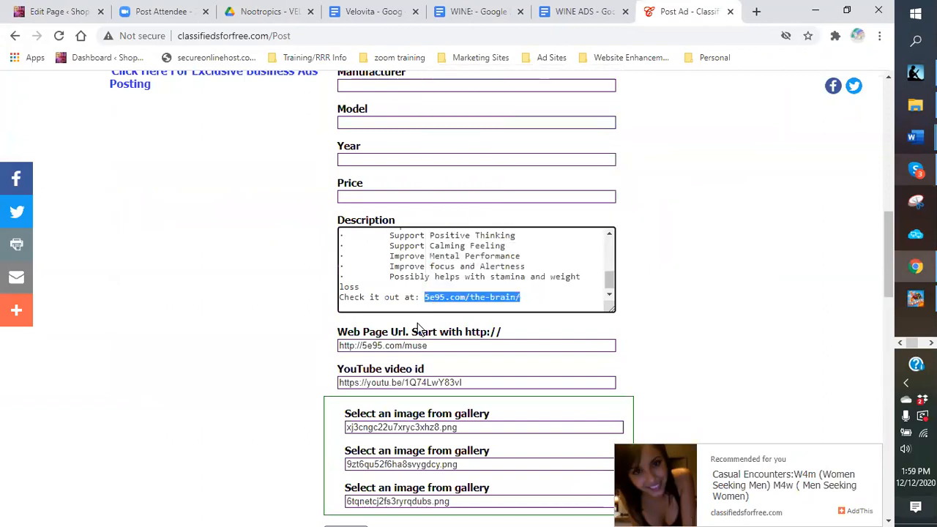
{"action": "left_click_drag", "start_coordinate": [438, 345], "coordinate": [378, 342]}
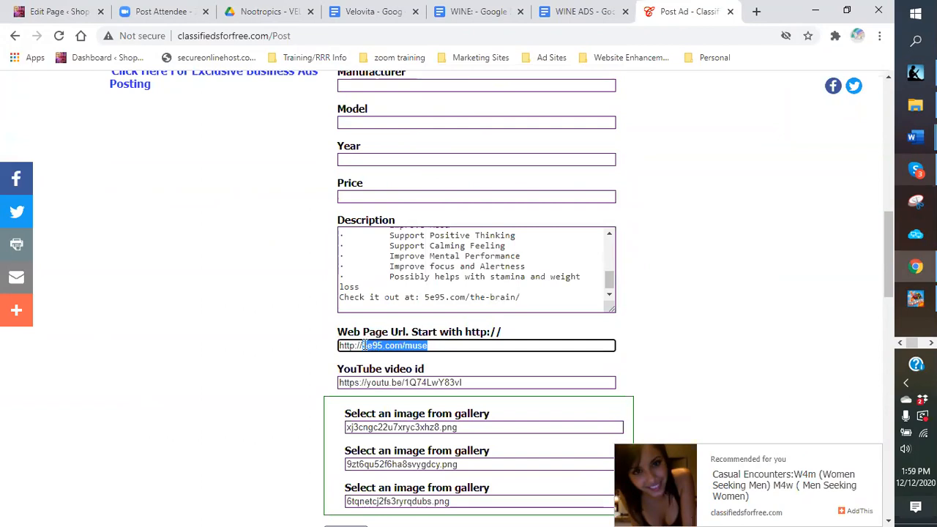
{"action": "right_click", "coordinate": [364, 346]}
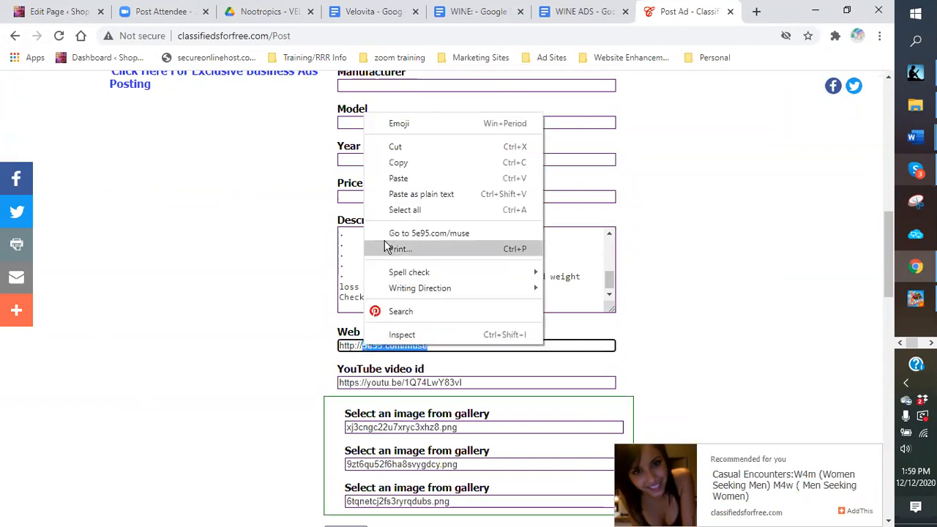
{"action": "left_click", "coordinate": [401, 178]}
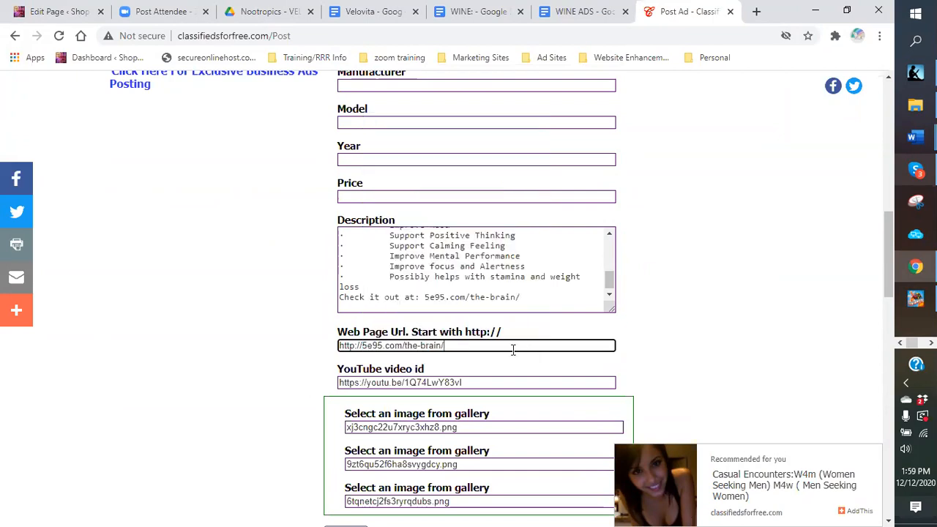
{"action": "scroll", "coordinate": [513, 350], "scroll_direction": "down", "scroll_amount": 2}
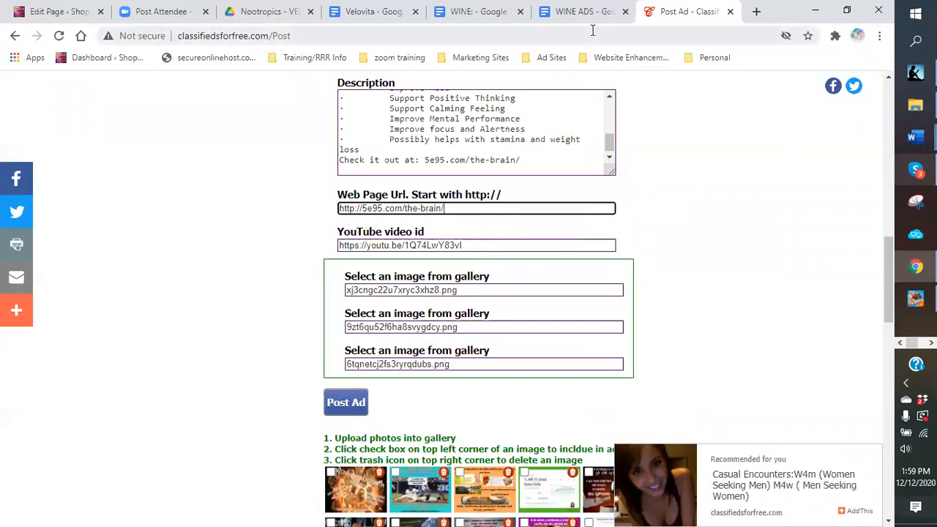
{"action": "left_click", "coordinate": [385, 12]}
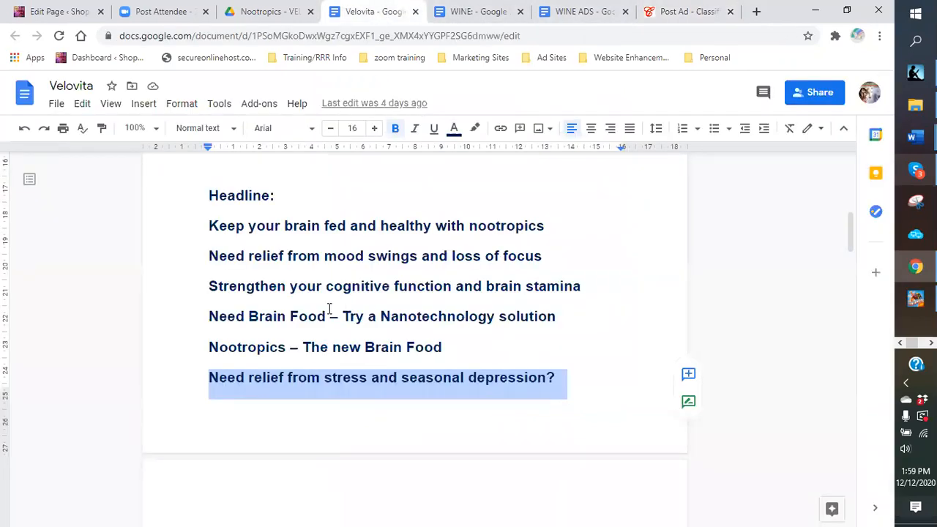
{"action": "scroll", "coordinate": [328, 311], "scroll_direction": "down", "scroll_amount": 15}
{"action": "scroll", "coordinate": [325, 318], "scroll_direction": "down", "scroll_amount": 5}
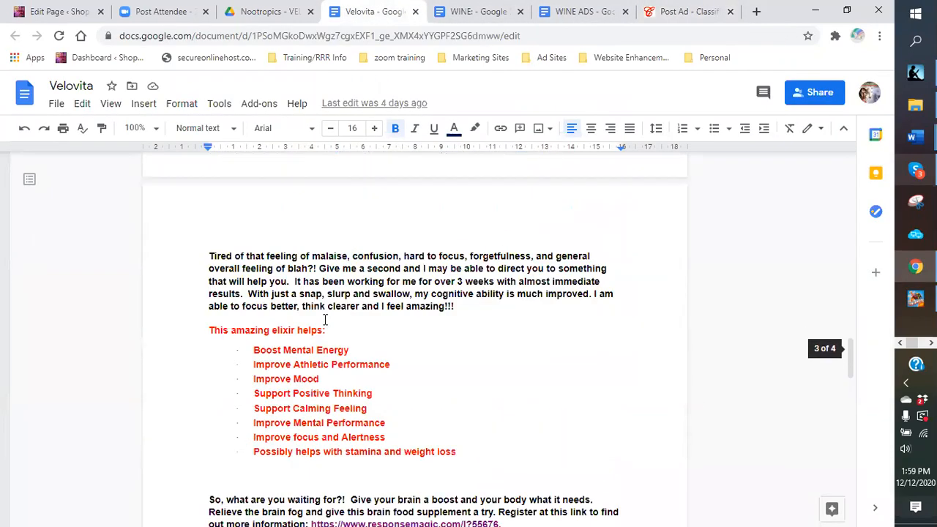
{"action": "left_click_drag", "start_coordinate": [354, 395], "coordinate": [210, 394]}
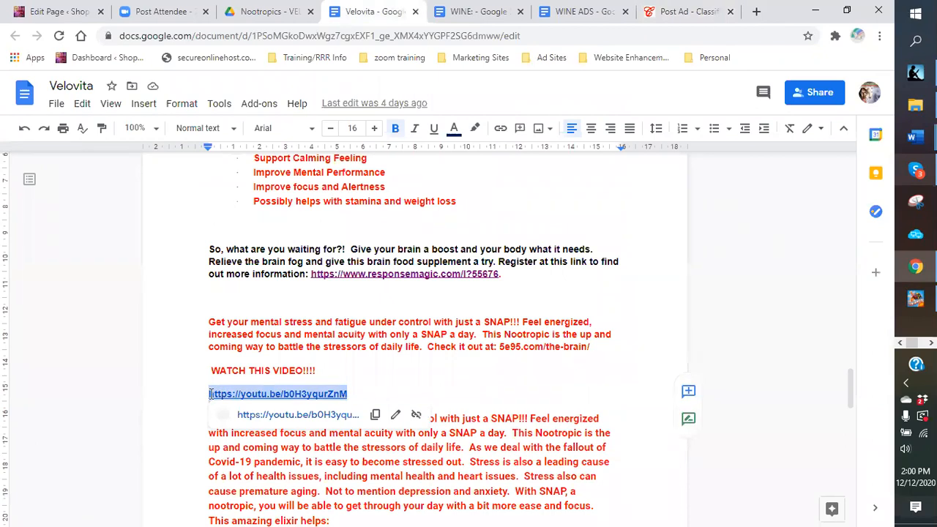
{"action": "right_click", "coordinate": [210, 394]}
{"action": "left_click", "coordinate": [256, 151]}
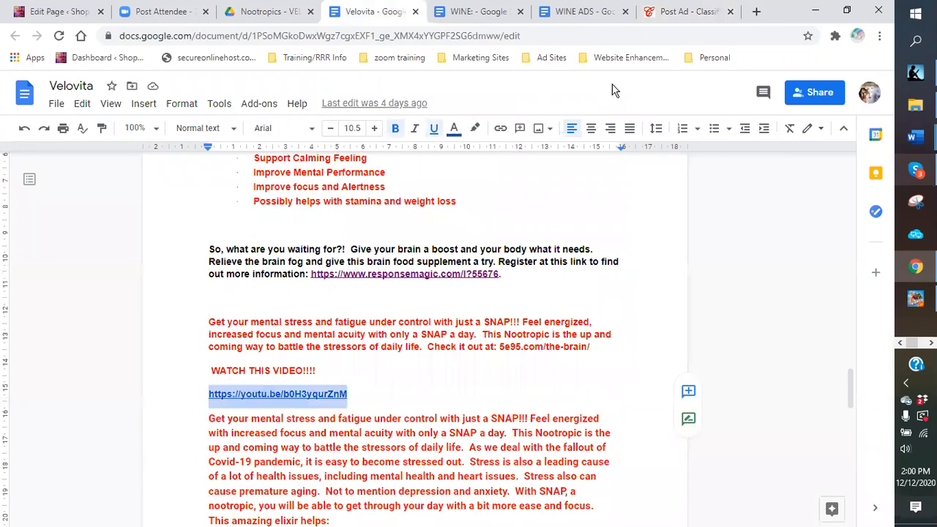
{"action": "left_click", "coordinate": [677, 11]}
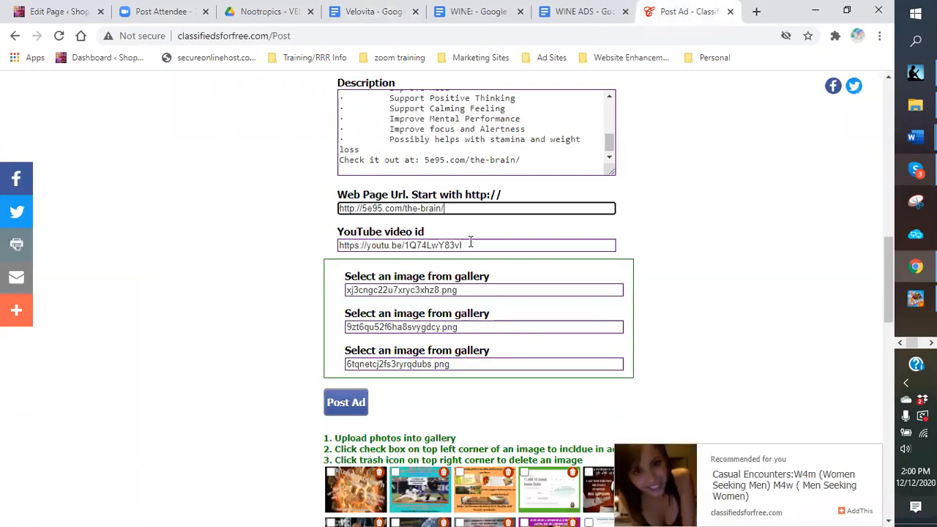
{"action": "left_click_drag", "start_coordinate": [471, 243], "coordinate": [298, 250]}
{"action": "right_click", "coordinate": [343, 246]}
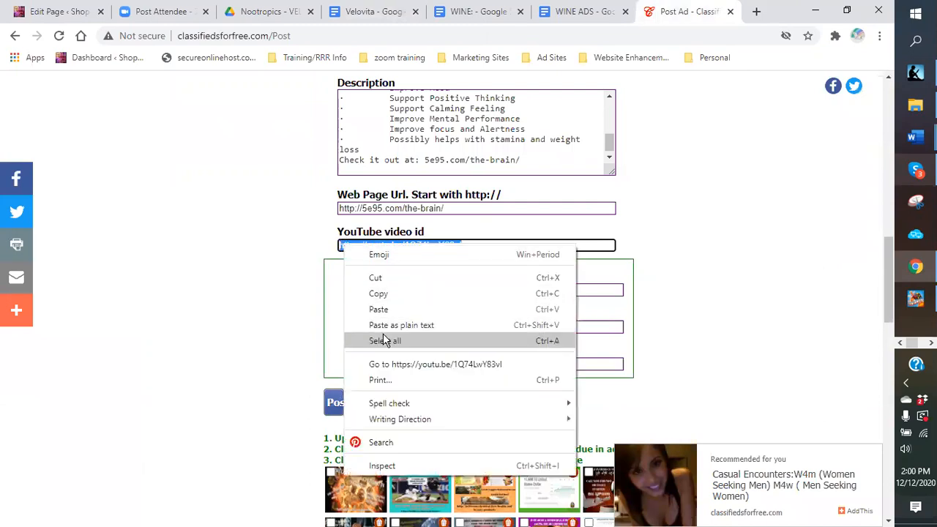
{"action": "left_click", "coordinate": [379, 309]}
{"action": "left_click", "coordinate": [420, 414]}
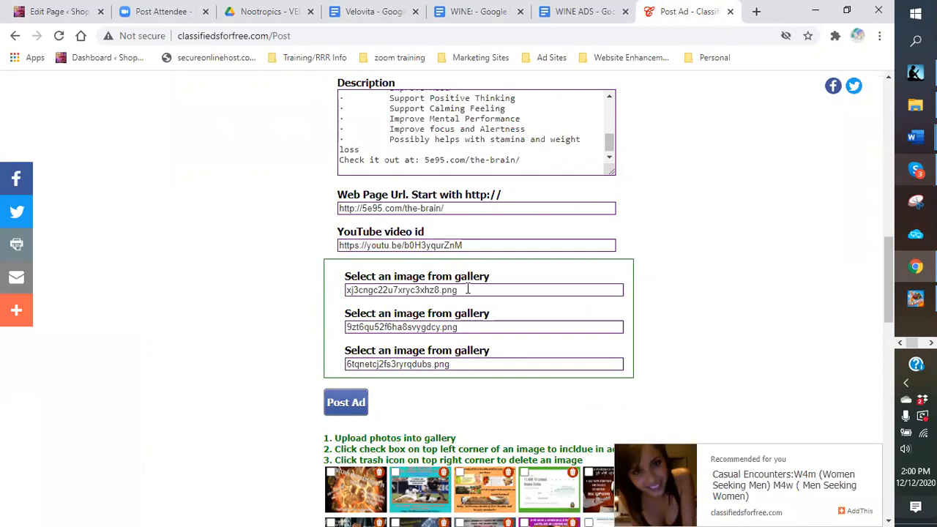
Step: Delete the wine image filenames from all three 'Select an image from gallery' fields
{"action": "left_click_drag", "start_coordinate": [468, 289], "coordinate": [328, 279]}
{"action": "key", "text": "BackSpace"}
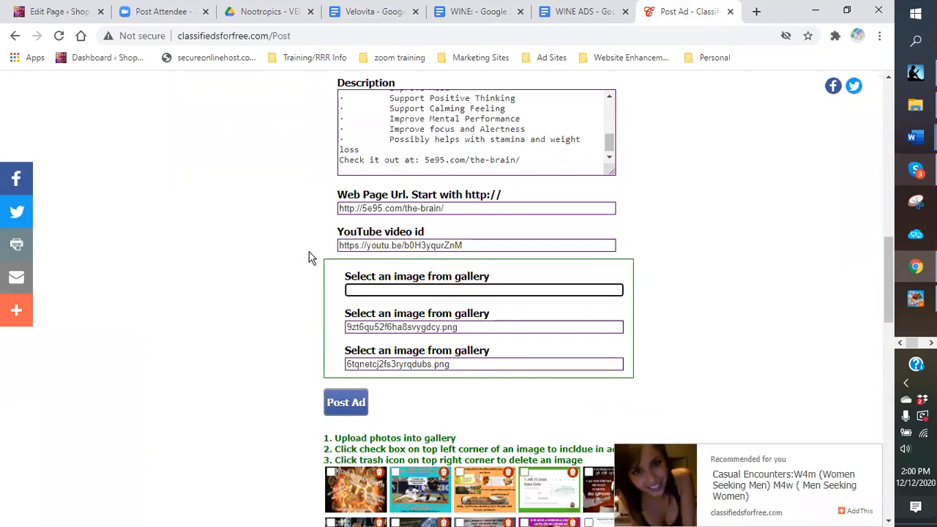
{"action": "left_click_drag", "start_coordinate": [474, 329], "coordinate": [291, 346]}
{"action": "key", "text": "BackSpace"}
{"action": "left_click", "coordinate": [202, 13]}
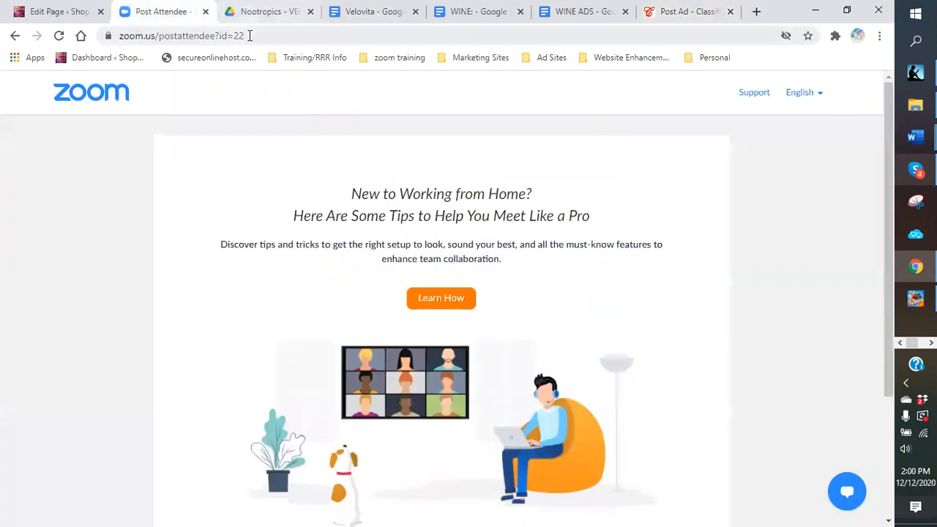
{"action": "scroll", "coordinate": [863, 143], "scroll_direction": "down", "scroll_amount": 1}
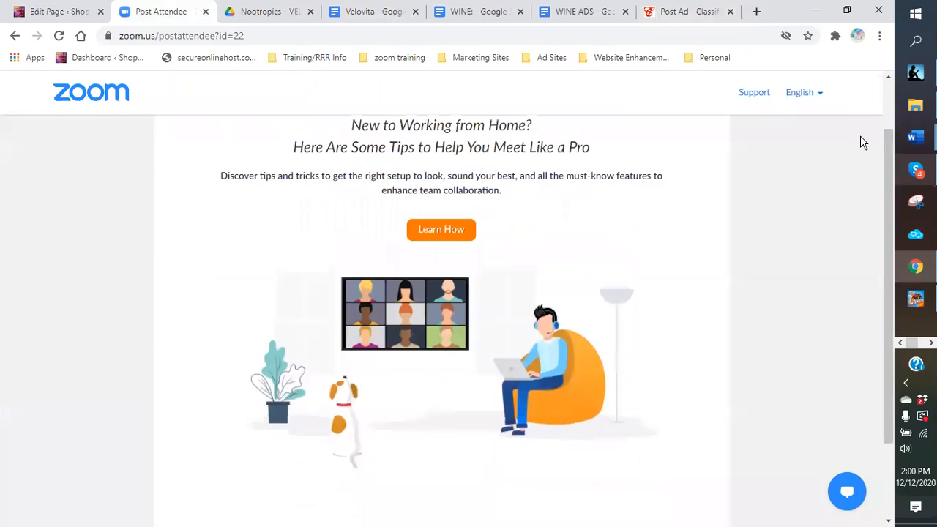
{"action": "left_click", "coordinate": [687, 12]}
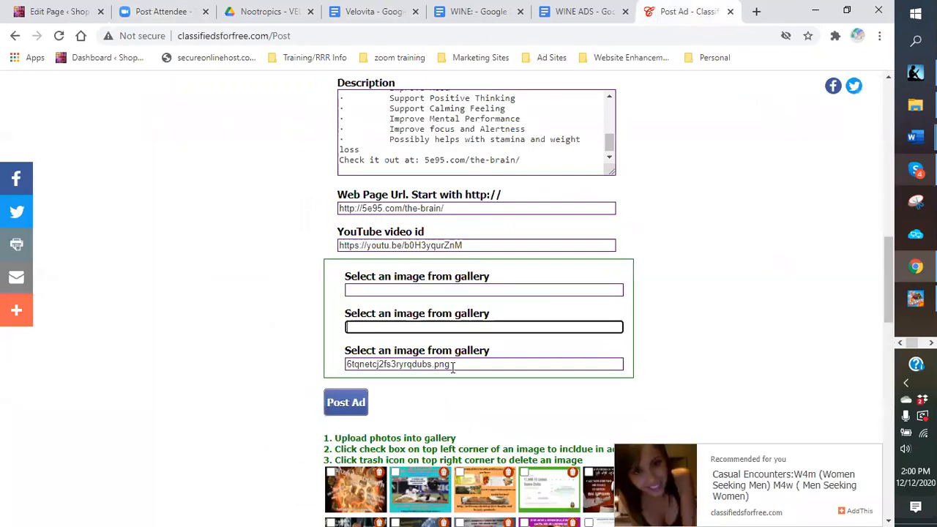
{"action": "left_click_drag", "start_coordinate": [453, 366], "coordinate": [269, 447]}
{"action": "key", "text": "BackSpace"}
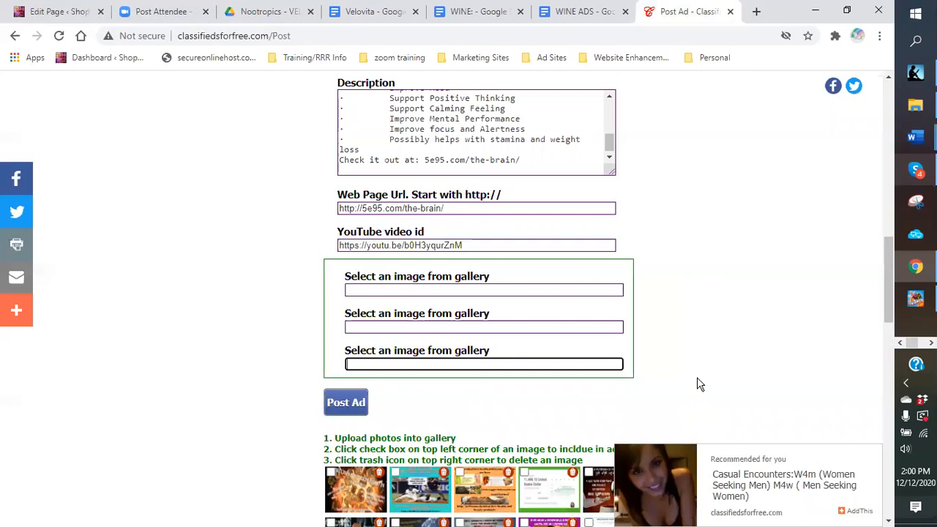
{"action": "scroll", "coordinate": [691, 339], "scroll_direction": "down", "scroll_amount": 4}
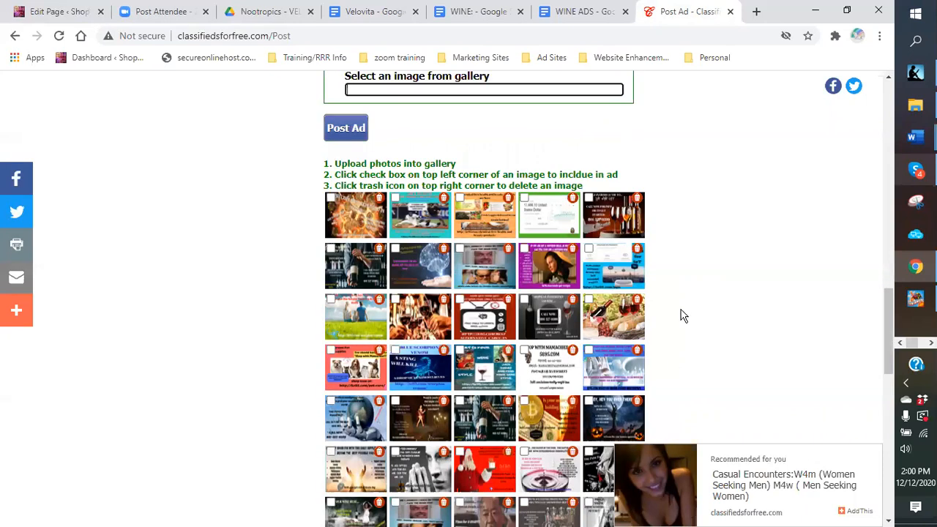
Step: Tick the old-man picture in the image gallery and scroll through the remaining thumbnails
{"action": "scroll", "coordinate": [681, 316], "scroll_direction": "down", "scroll_amount": 1}
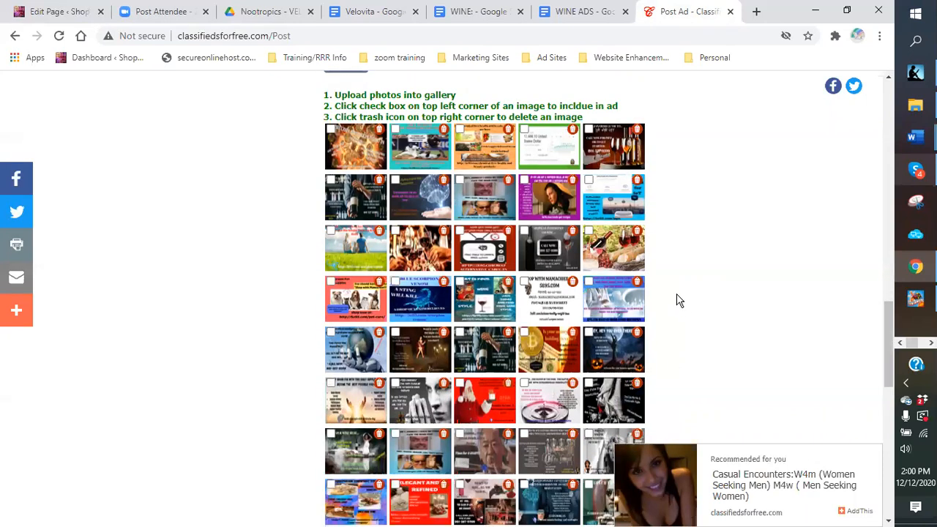
{"action": "scroll", "coordinate": [678, 300], "scroll_direction": "down", "scroll_amount": 3}
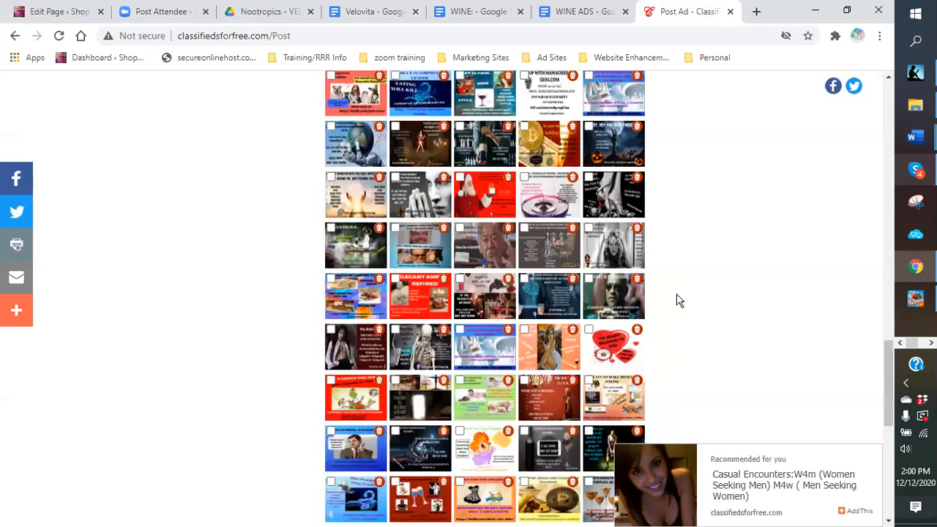
{"action": "left_click", "coordinate": [460, 229]}
{"action": "scroll", "coordinate": [470, 335], "scroll_direction": "down", "scroll_amount": 2}
{"action": "scroll", "coordinate": [451, 311], "scroll_direction": "up", "scroll_amount": 1}
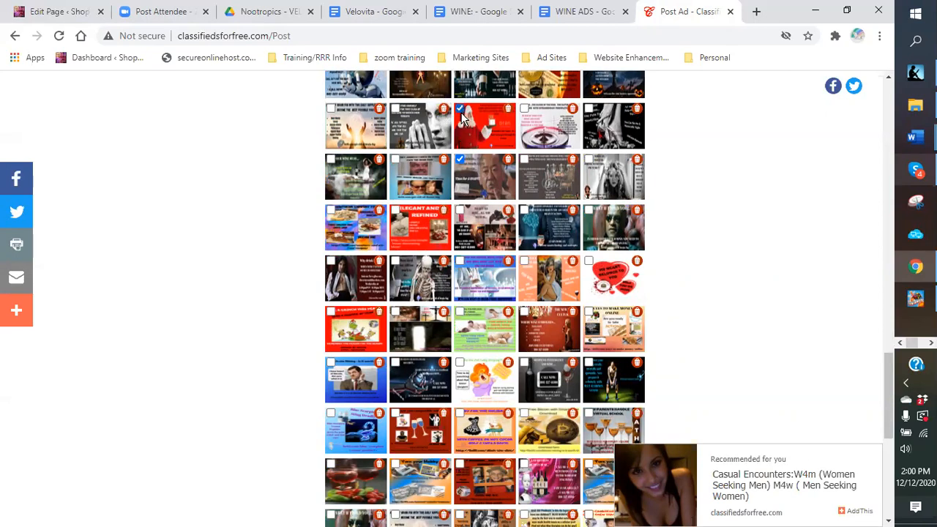
{"action": "scroll", "coordinate": [595, 211], "scroll_direction": "down", "scroll_amount": 1}
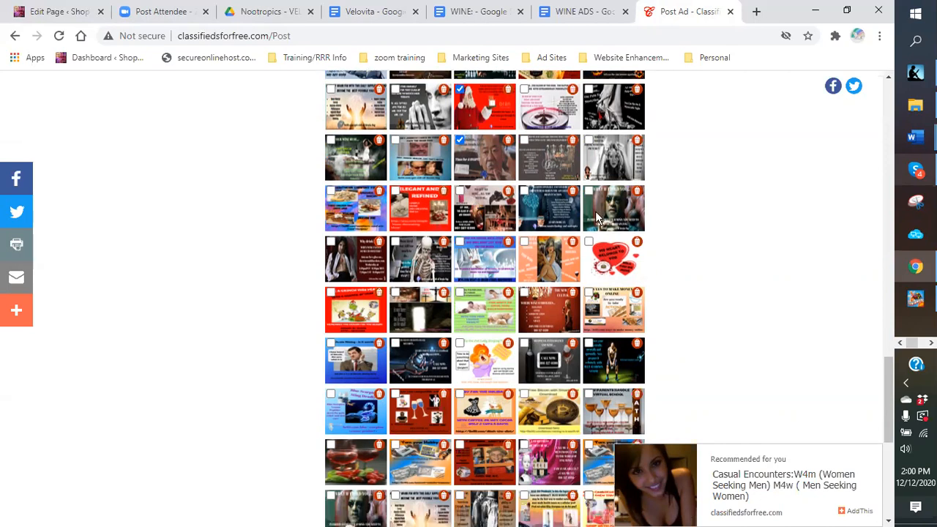
{"action": "scroll", "coordinate": [595, 211], "scroll_direction": "down", "scroll_amount": 1}
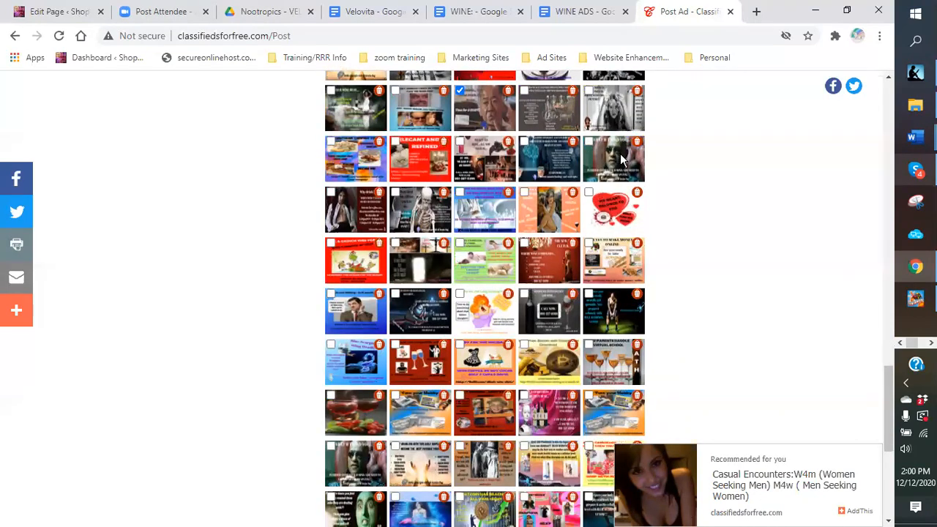
{"action": "scroll", "coordinate": [620, 157], "scroll_direction": "down", "scroll_amount": 2}
{"action": "scroll", "coordinate": [620, 168], "scroll_direction": "down", "scroll_amount": 1}
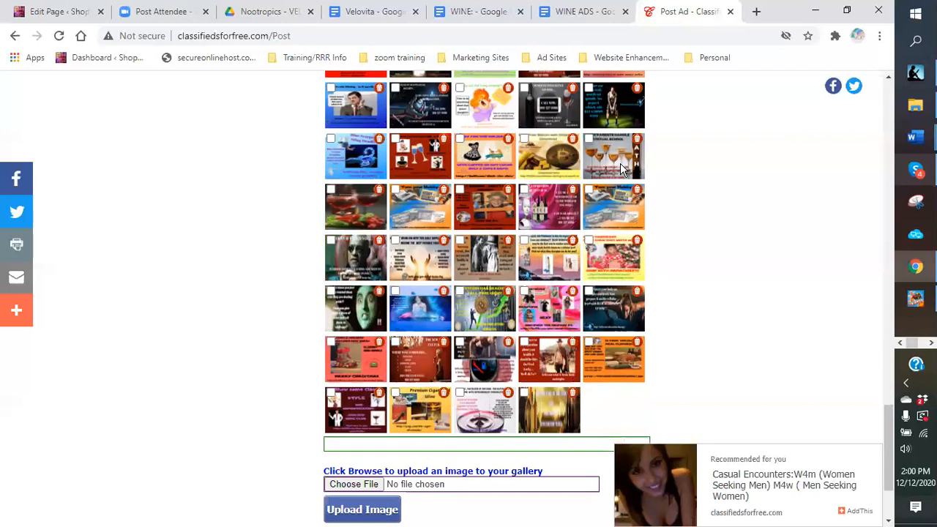
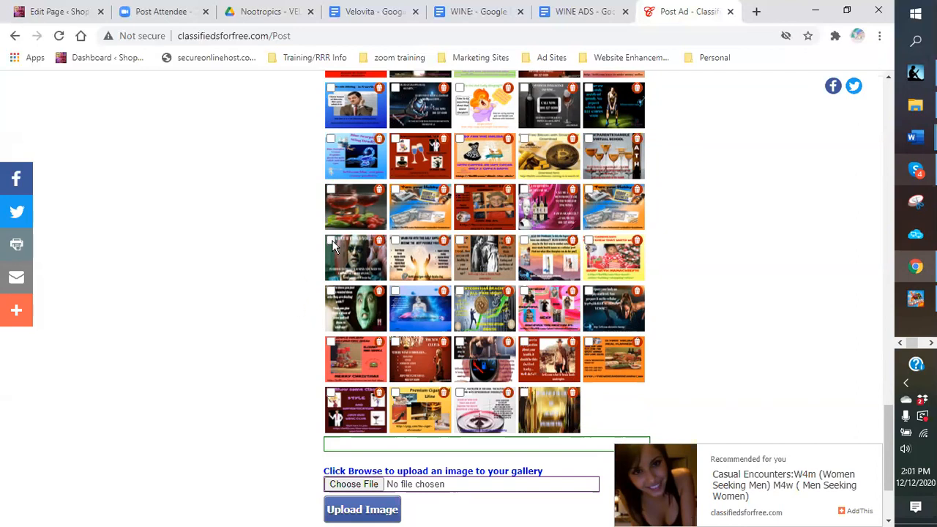
Step: Post the 'Need Relief From Stress And Seasonal Depression?' ad on Classifieds For Free
{"action": "scroll", "coordinate": [513, 253], "scroll_direction": "up", "scroll_amount": 10}
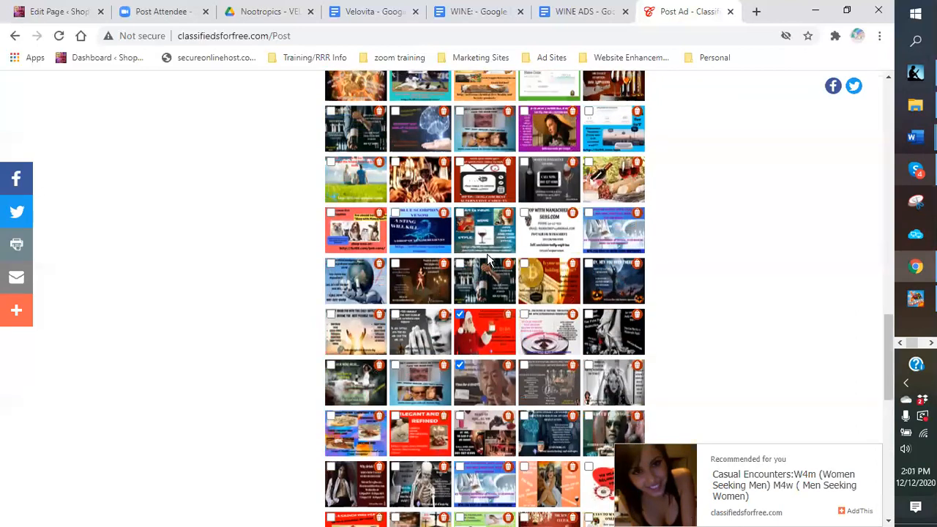
{"action": "left_click", "coordinate": [357, 404]}
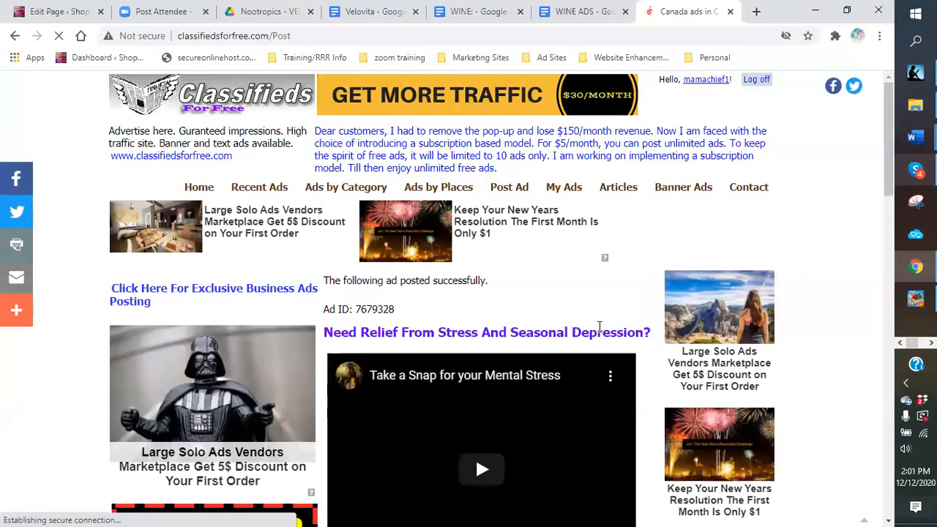
{"action": "scroll", "coordinate": [589, 285], "scroll_direction": "down", "scroll_amount": 2}
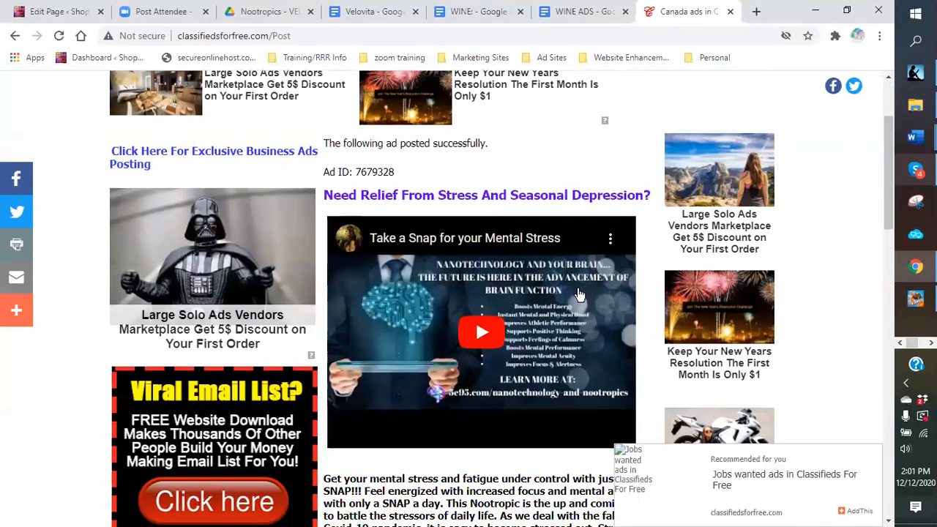
{"action": "scroll", "coordinate": [419, 233], "scroll_direction": "down", "scroll_amount": 4}
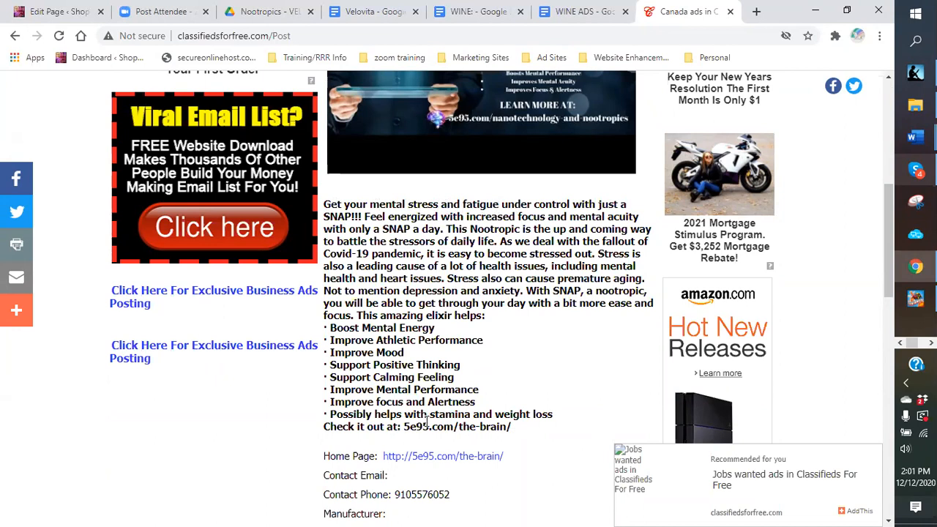
{"action": "scroll", "coordinate": [414, 248], "scroll_direction": "down", "scroll_amount": 1}
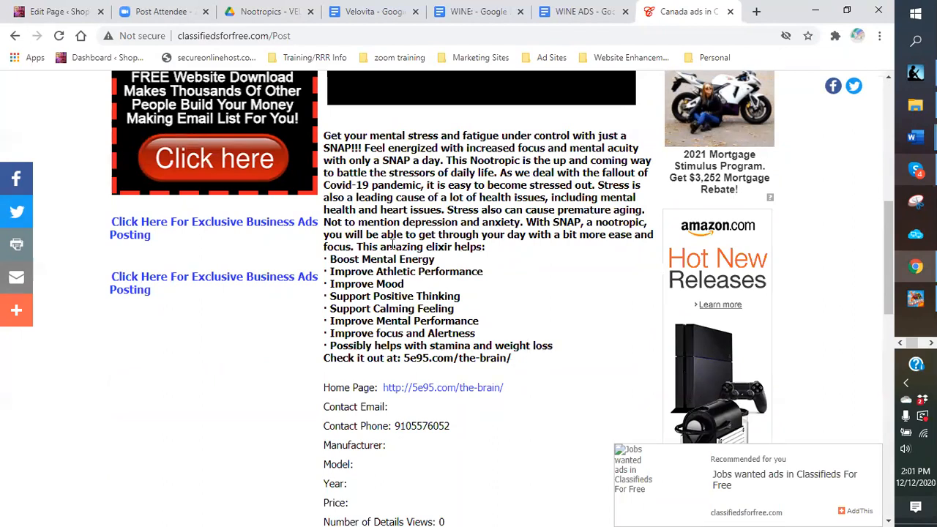
{"action": "scroll", "coordinate": [392, 244], "scroll_direction": "down", "scroll_amount": 1}
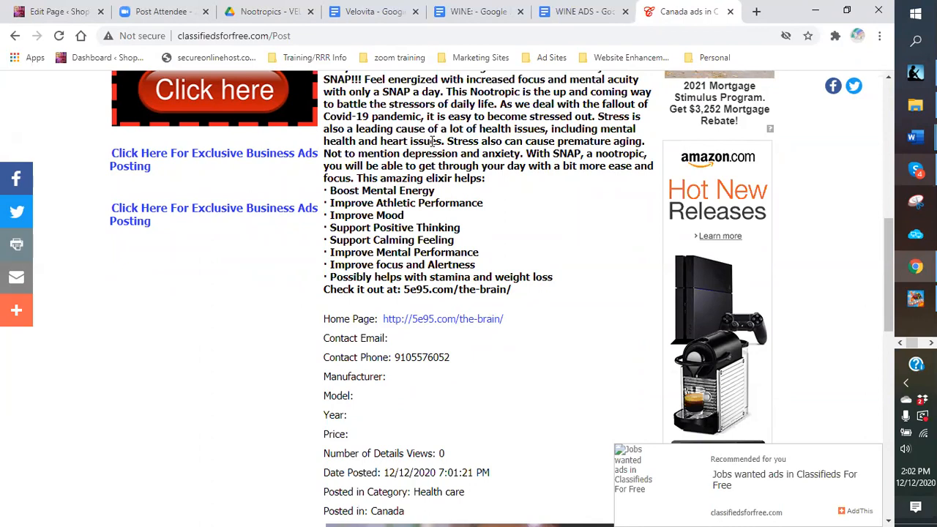
{"action": "scroll", "coordinate": [432, 141], "scroll_direction": "down", "scroll_amount": 2}
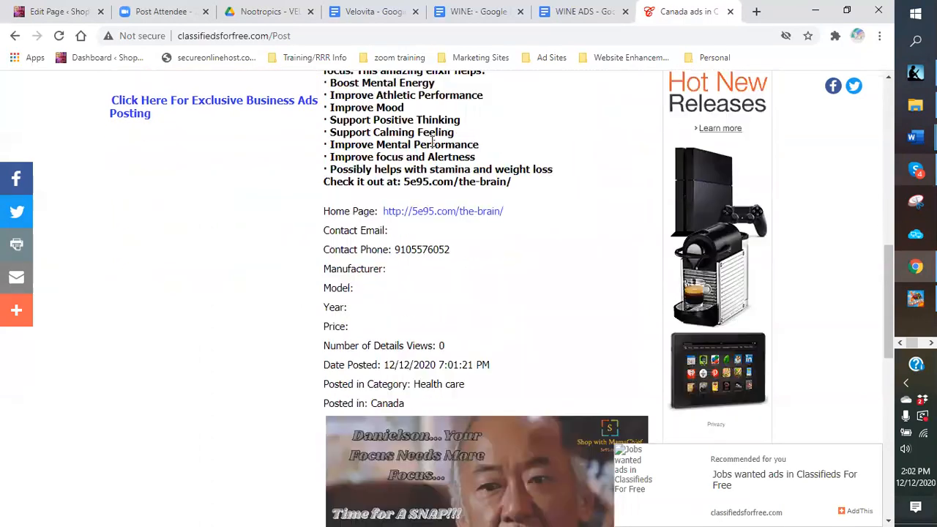
{"action": "scroll", "coordinate": [489, 309], "scroll_direction": "down", "scroll_amount": 2}
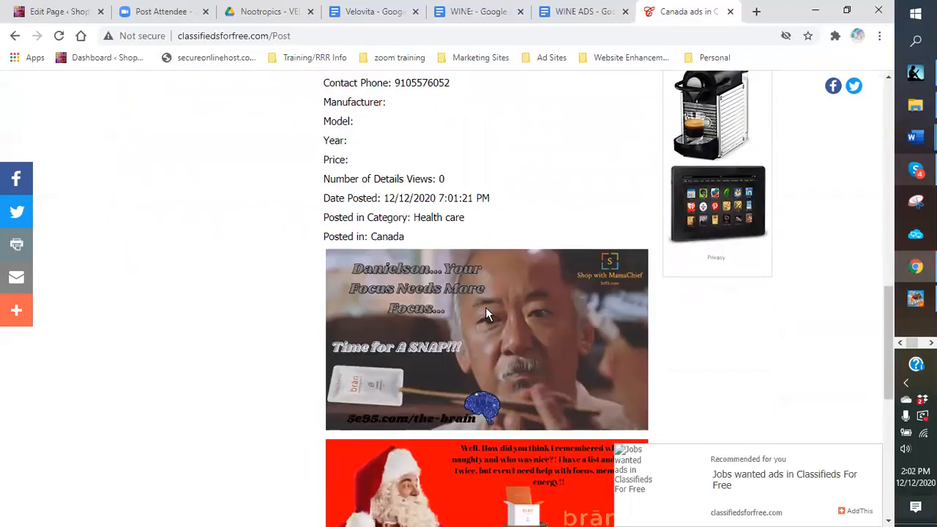
{"action": "scroll", "coordinate": [554, 357], "scroll_direction": "down", "scroll_amount": 2}
{"action": "scroll", "coordinate": [554, 357], "scroll_direction": "down", "scroll_amount": 2}
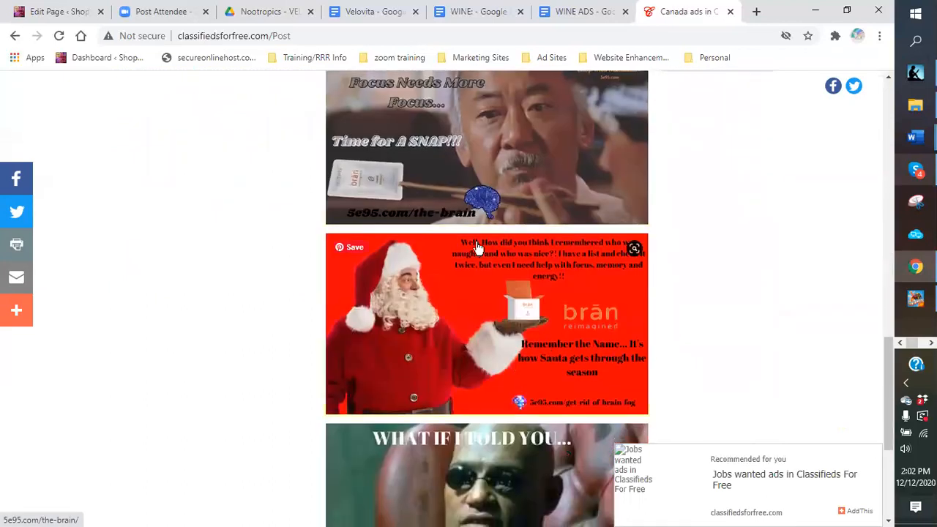
{"action": "scroll", "coordinate": [480, 285], "scroll_direction": "down", "scroll_amount": 2}
{"action": "scroll", "coordinate": [466, 274], "scroll_direction": "down", "scroll_amount": 2}
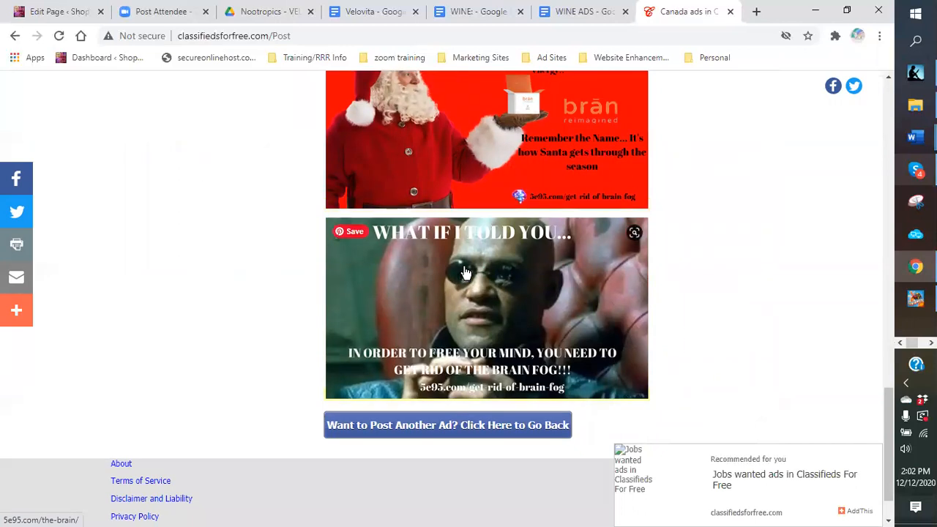
{"action": "scroll", "coordinate": [466, 274], "scroll_direction": "down", "scroll_amount": 1}
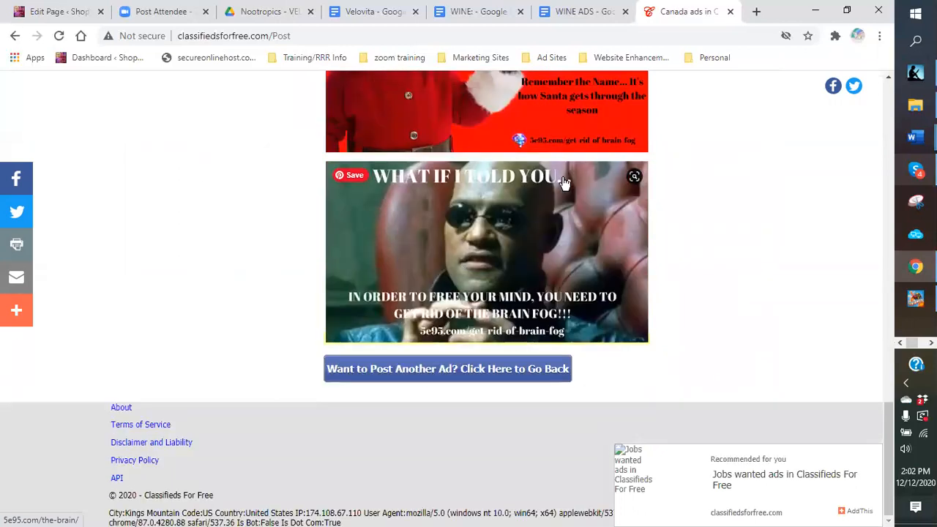
{"action": "scroll", "coordinate": [535, 217], "scroll_direction": "up", "scroll_amount": 5}
{"action": "scroll", "coordinate": [512, 216], "scroll_direction": "down", "scroll_amount": 3}
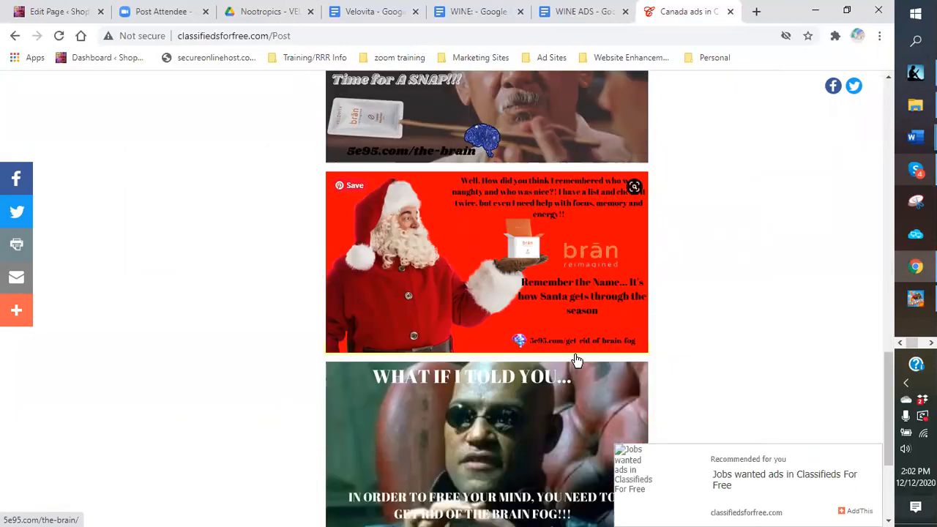
{"action": "scroll", "coordinate": [454, 373], "scroll_direction": "down", "scroll_amount": 3}
Step: Repost the stress-relief ad with Canada as the country and Abbotsford as the world city
{"action": "left_click", "coordinate": [444, 373]}
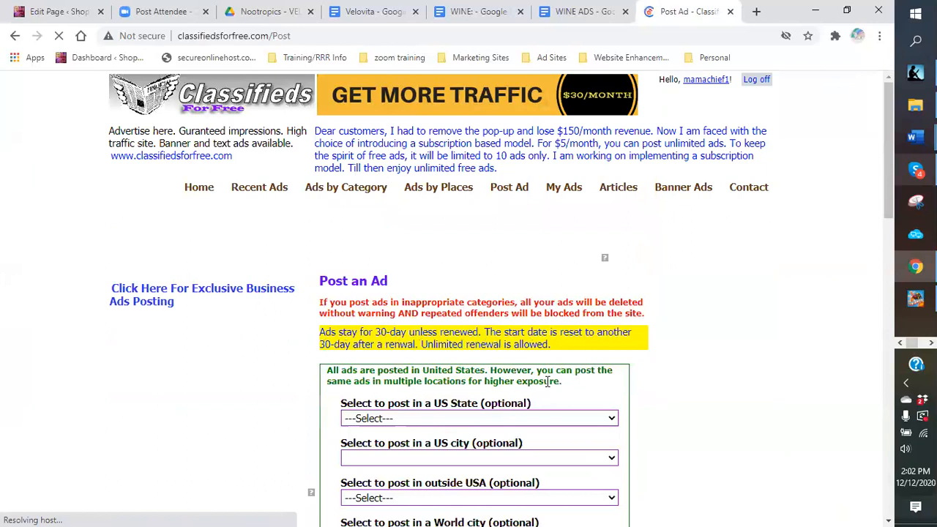
{"action": "scroll", "coordinate": [545, 360], "scroll_direction": "down", "scroll_amount": 3}
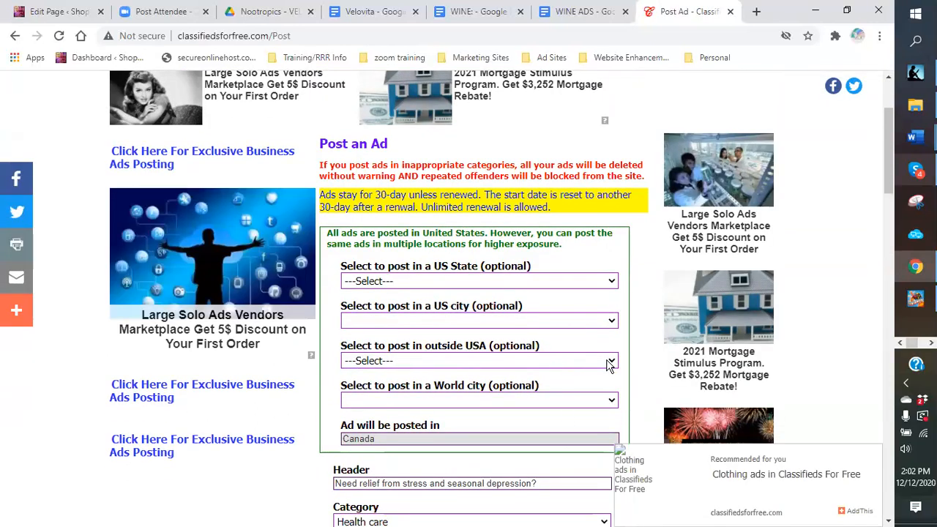
{"action": "left_click", "coordinate": [609, 362]}
{"action": "scroll", "coordinate": [395, 241], "scroll_direction": "down", "scroll_amount": 1}
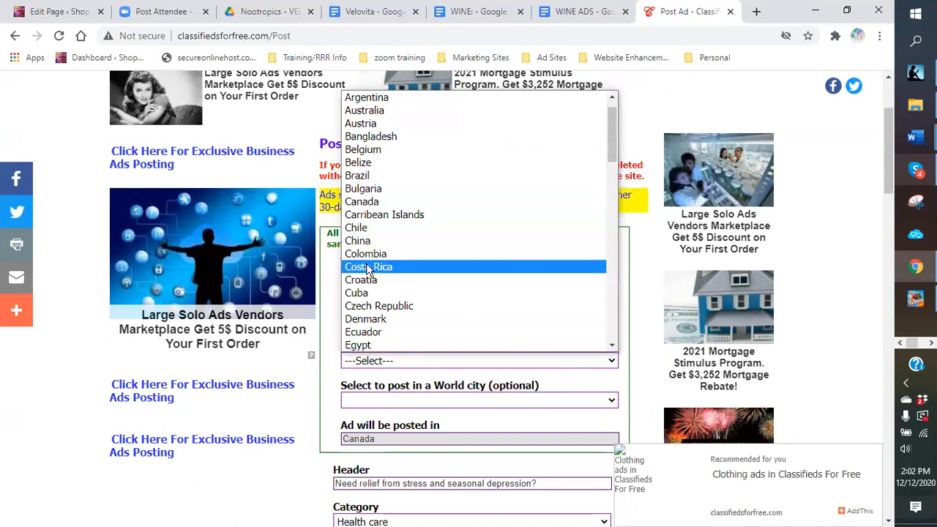
{"action": "left_click", "coordinate": [370, 203]}
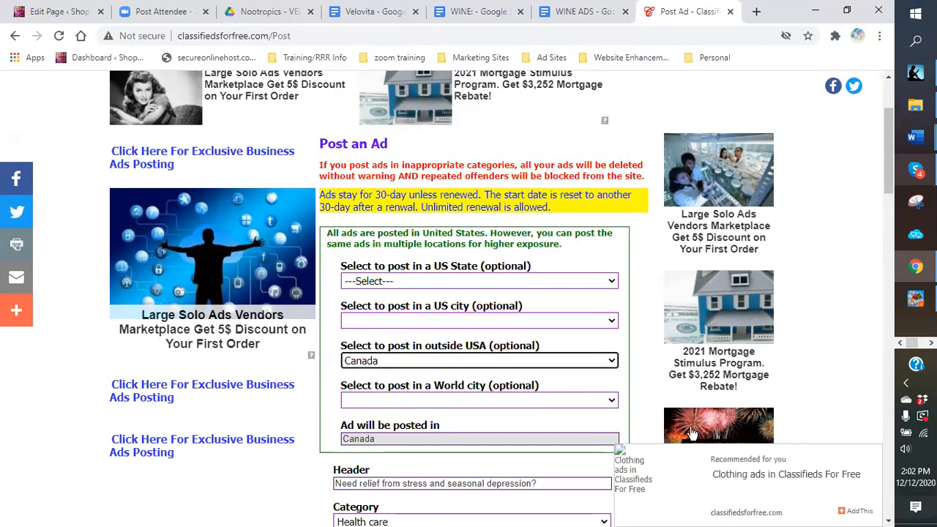
{"action": "left_click", "coordinate": [613, 401]}
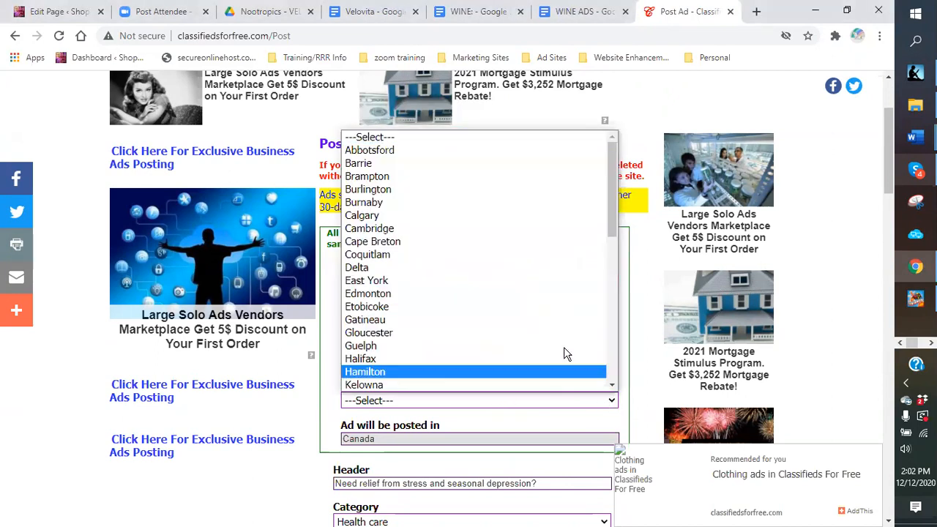
{"action": "left_click", "coordinate": [401, 151]}
{"action": "scroll", "coordinate": [634, 339], "scroll_direction": "down", "scroll_amount": 10}
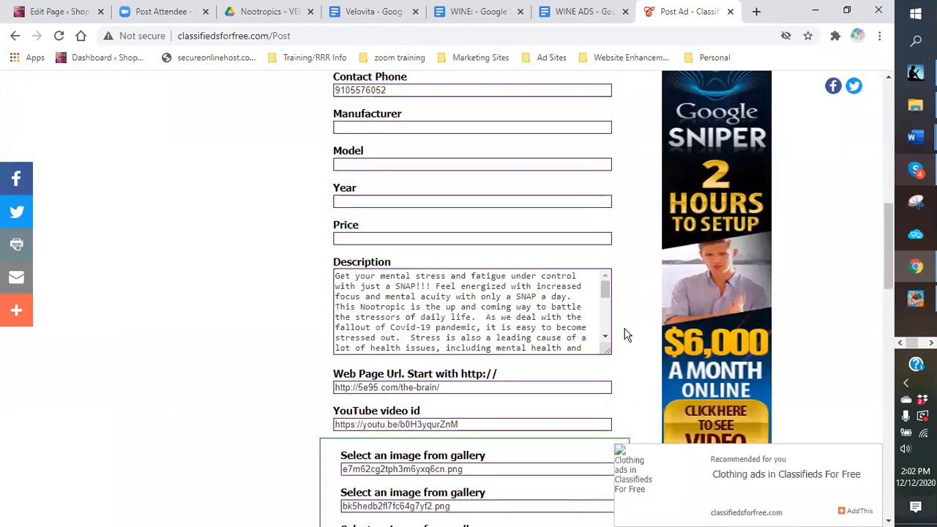
{"action": "left_click", "coordinate": [358, 341]}
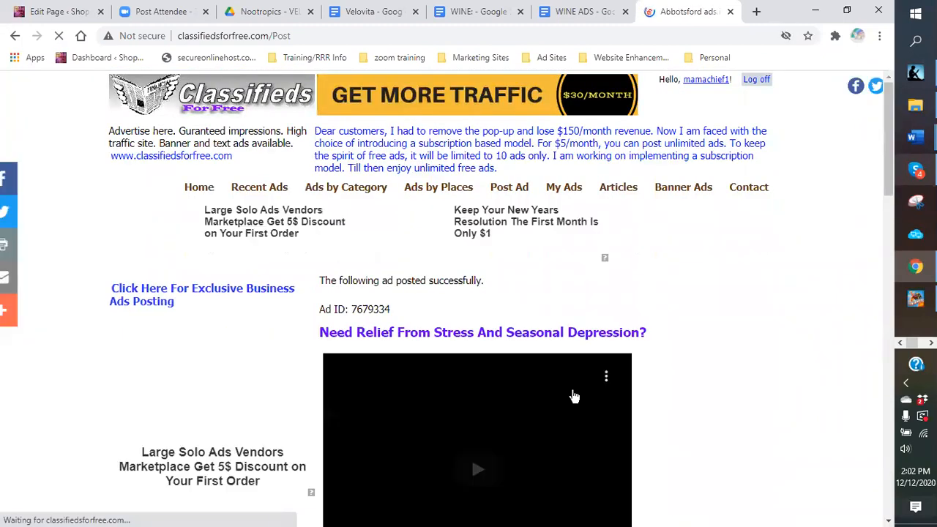
{"action": "scroll", "coordinate": [648, 350], "scroll_direction": "down", "scroll_amount": 20}
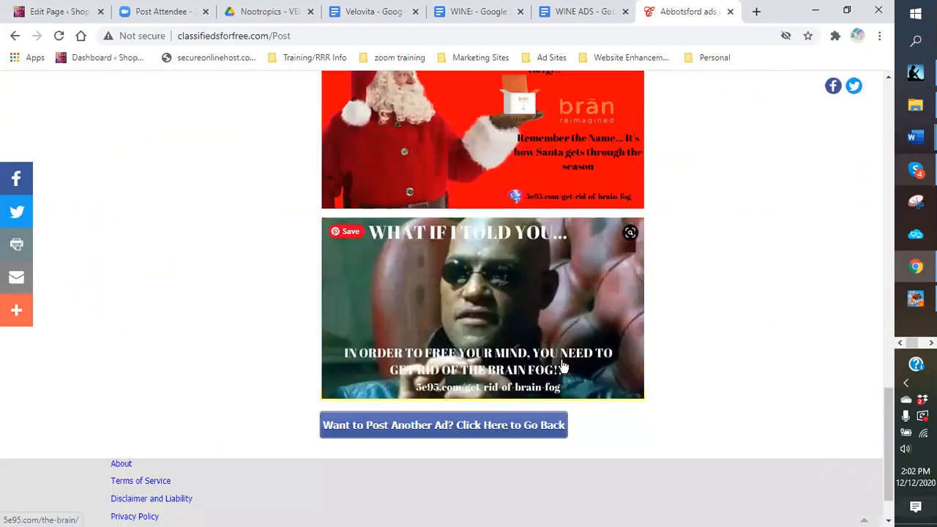
{"action": "scroll", "coordinate": [562, 366], "scroll_direction": "down", "scroll_amount": 2}
Step: Repost the ad with Japan as its country outside the USA, then reopen a blank form
{"action": "left_click", "coordinate": [505, 375]}
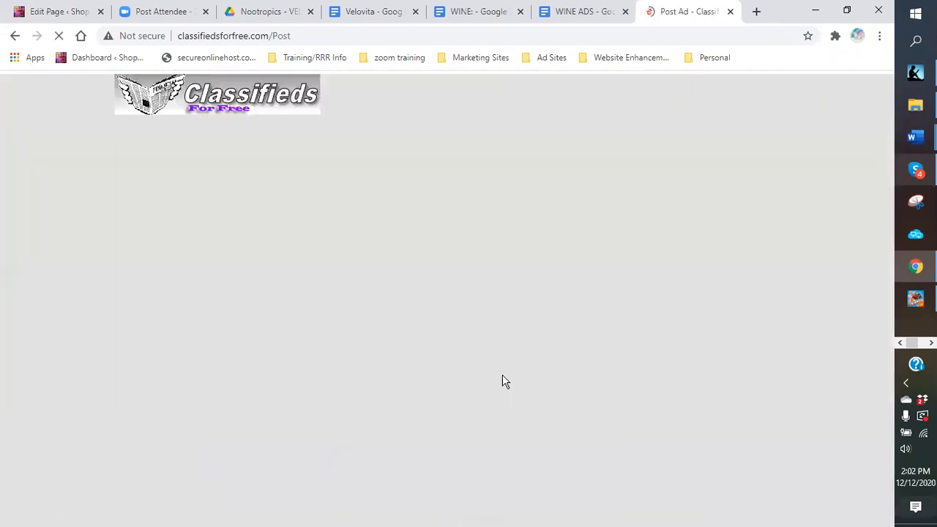
{"action": "scroll", "coordinate": [579, 366], "scroll_direction": "down", "scroll_amount": 2}
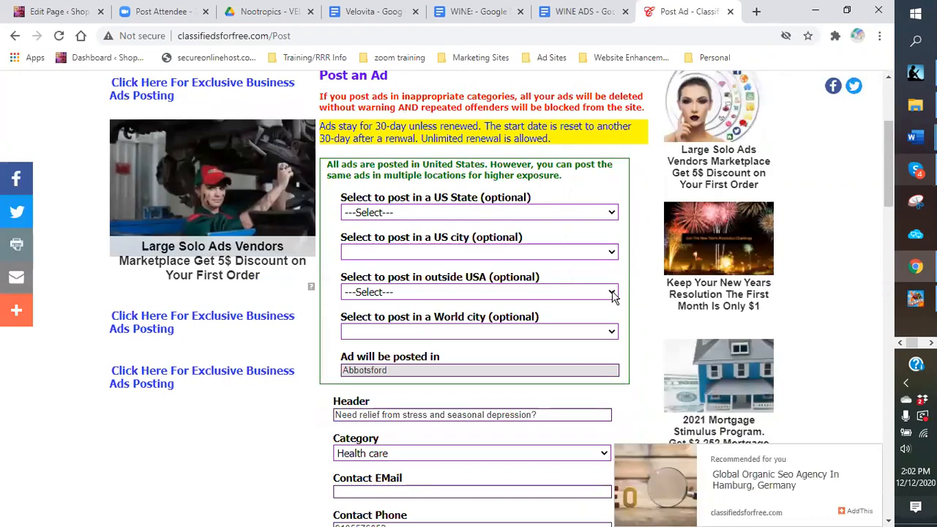
{"action": "left_click", "coordinate": [612, 292]}
{"action": "scroll", "coordinate": [440, 192], "scroll_direction": "down", "scroll_amount": 4}
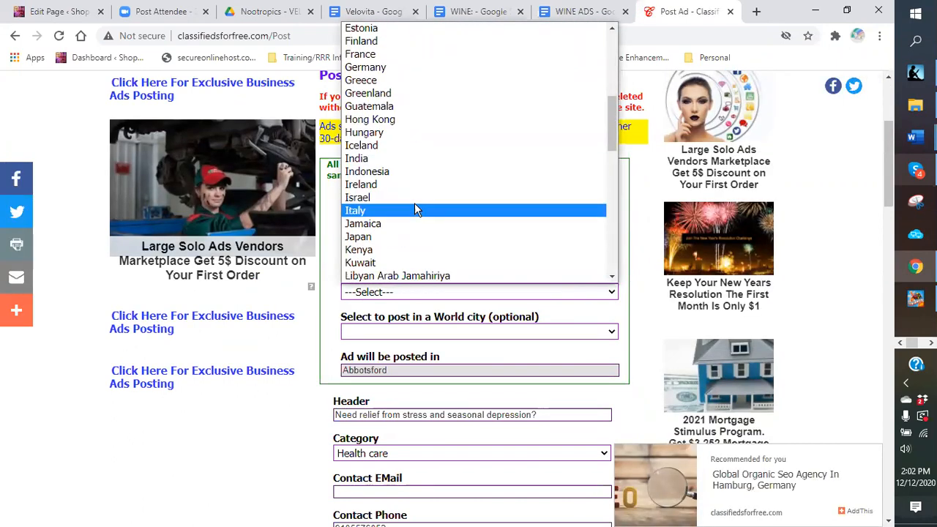
{"action": "left_click", "coordinate": [382, 239]}
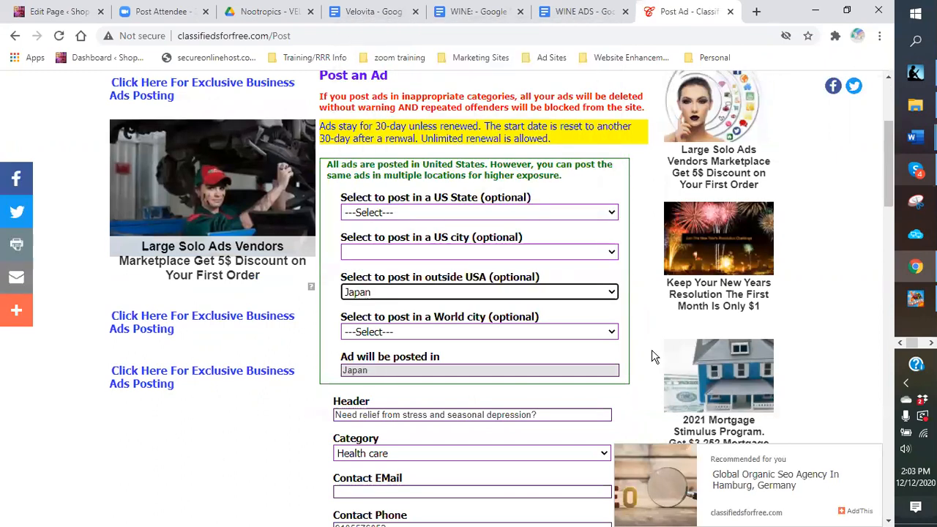
{"action": "scroll", "coordinate": [649, 344], "scroll_direction": "down", "scroll_amount": 10}
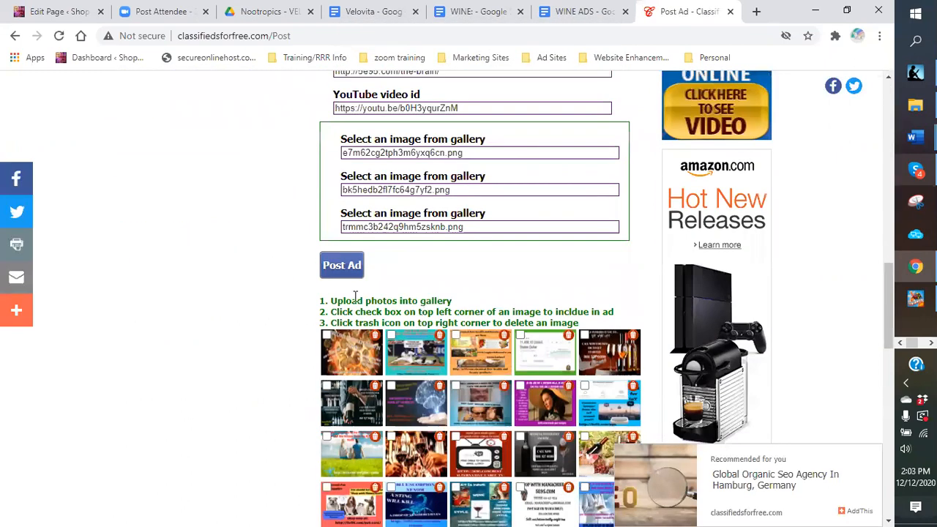
{"action": "left_click", "coordinate": [331, 273]}
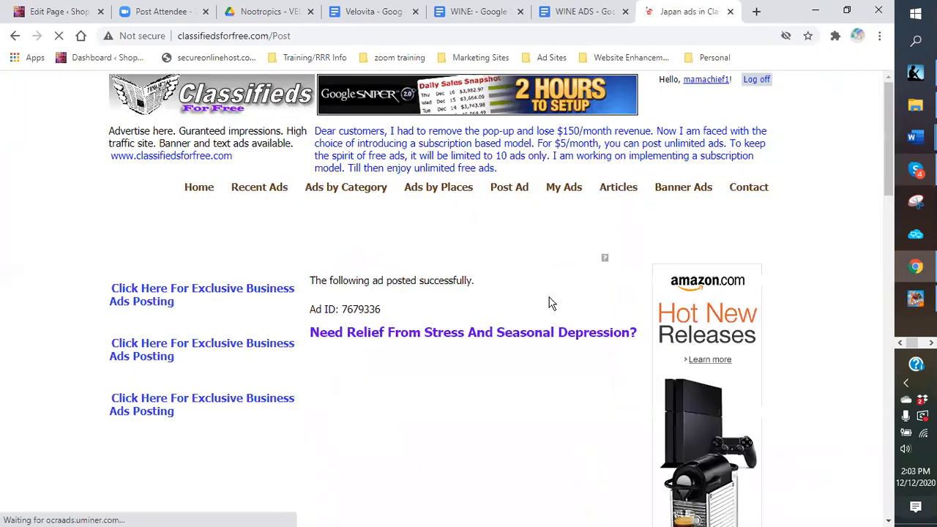
{"action": "scroll", "coordinate": [649, 391], "scroll_direction": "down", "scroll_amount": 12}
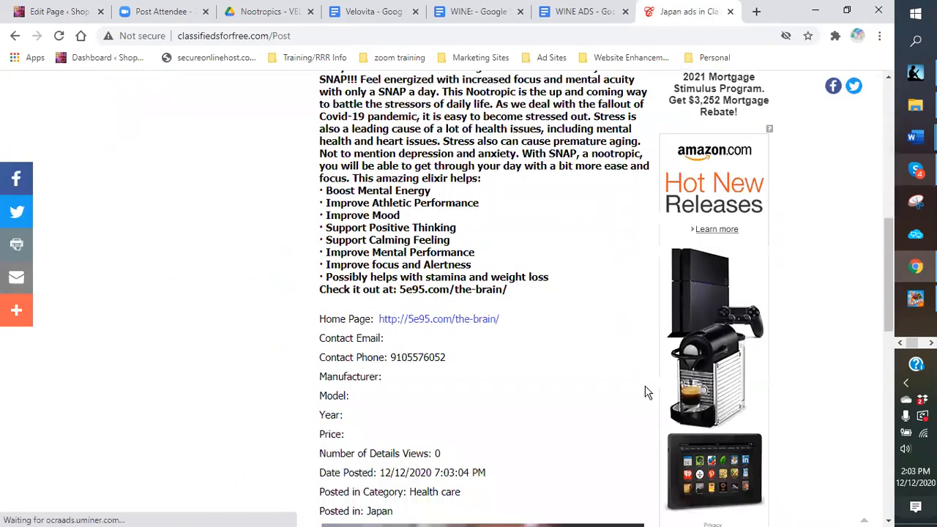
{"action": "scroll", "coordinate": [582, 391], "scroll_direction": "down", "scroll_amount": 4}
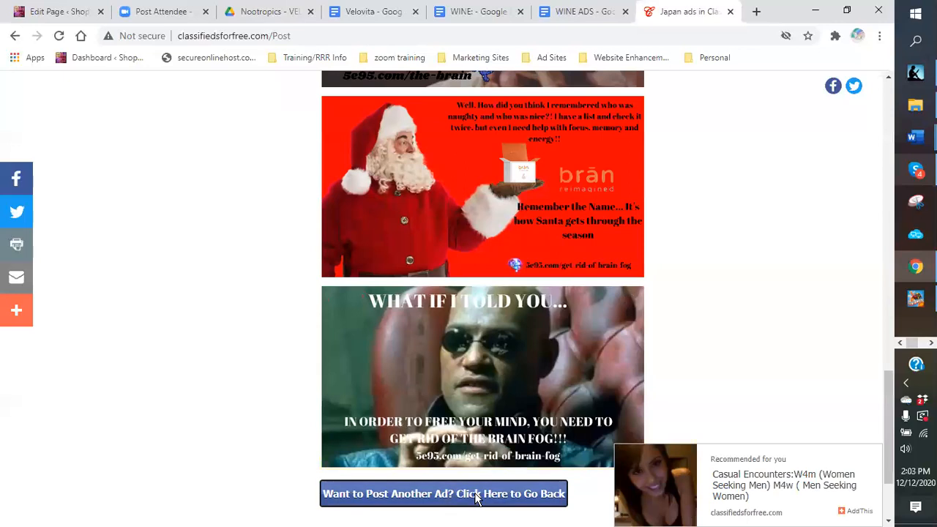
{"action": "left_click", "coordinate": [477, 494]}
{"action": "scroll", "coordinate": [612, 351], "scroll_direction": "down", "scroll_amount": 2}
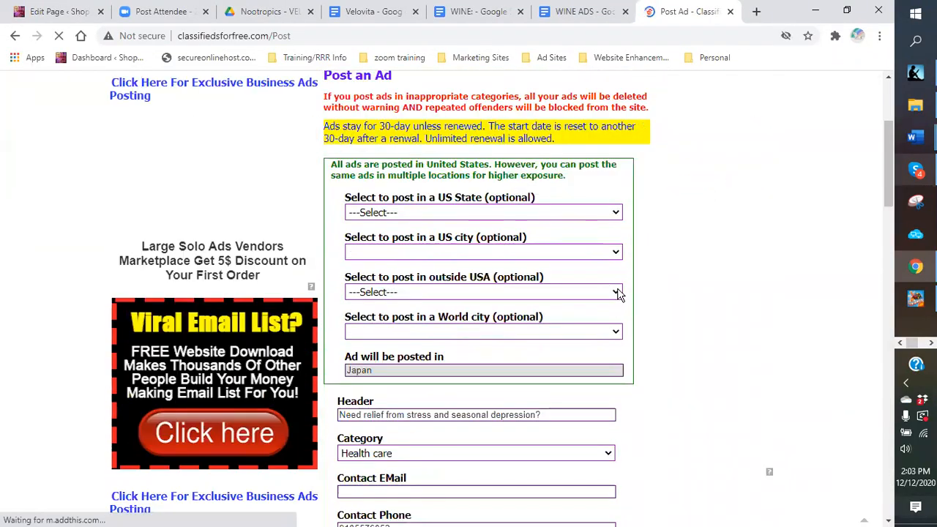
Step: Set the ad's location to Japan with Obihiro as the world city
{"action": "left_click", "coordinate": [619, 293]}
{"action": "scroll", "coordinate": [411, 183], "scroll_direction": "down", "scroll_amount": 5}
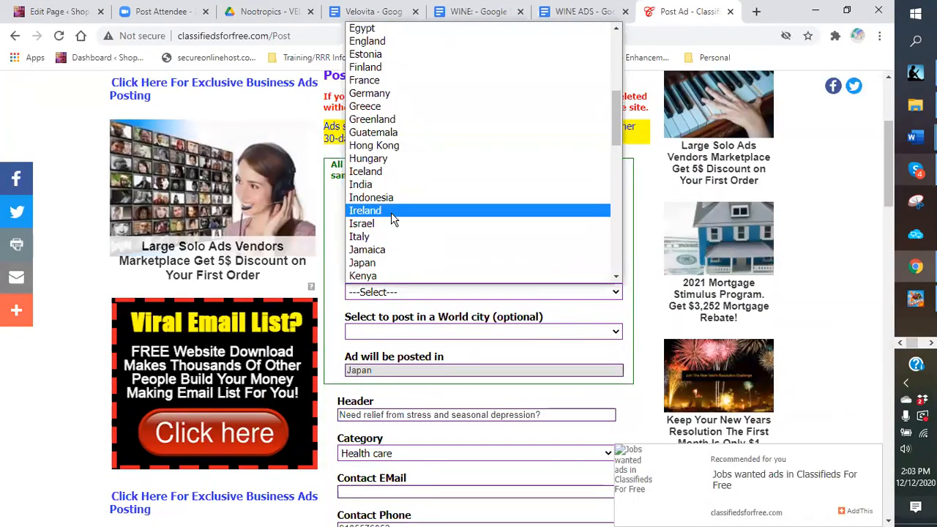
{"action": "left_click", "coordinate": [366, 262]}
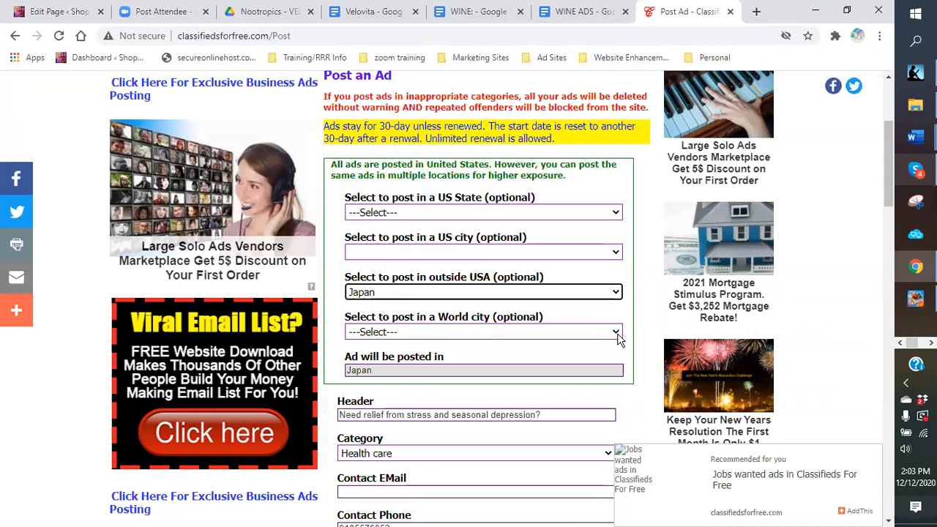
{"action": "left_click", "coordinate": [617, 333]}
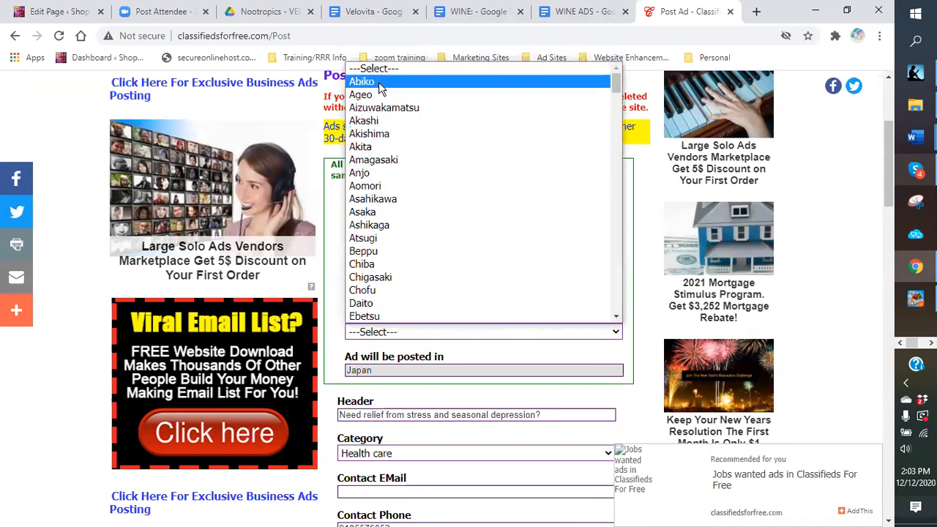
{"action": "scroll", "coordinate": [399, 193], "scroll_direction": "down", "scroll_amount": 20}
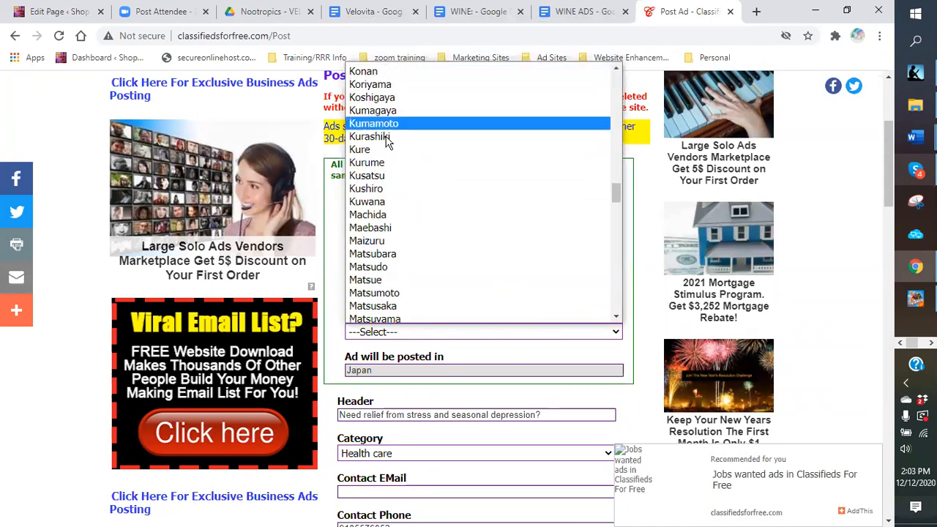
{"action": "scroll", "coordinate": [399, 192], "scroll_direction": "down", "scroll_amount": 8}
{"action": "scroll", "coordinate": [395, 201], "scroll_direction": "up", "scroll_amount": 13}
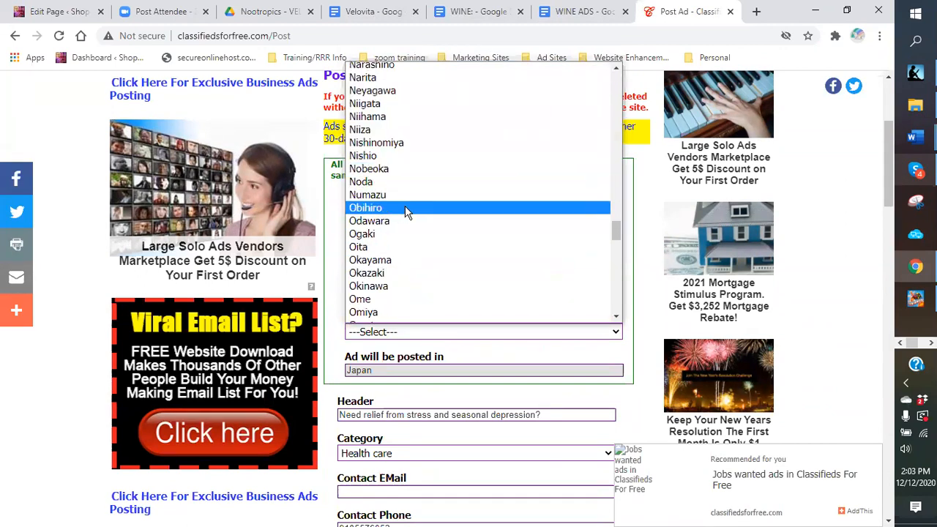
{"action": "scroll", "coordinate": [403, 208], "scroll_direction": "up", "scroll_amount": 6}
{"action": "scroll", "coordinate": [392, 213], "scroll_direction": "down", "scroll_amount": 6}
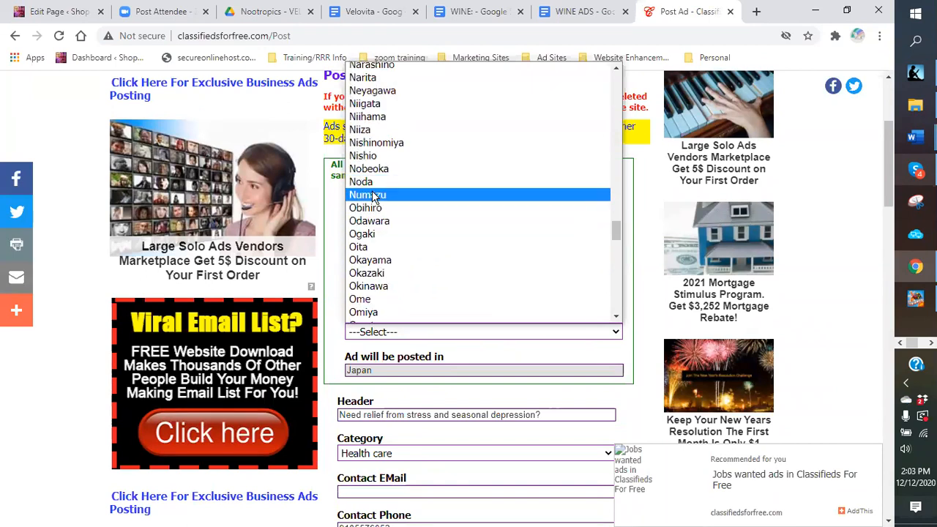
{"action": "left_click", "coordinate": [374, 208]}
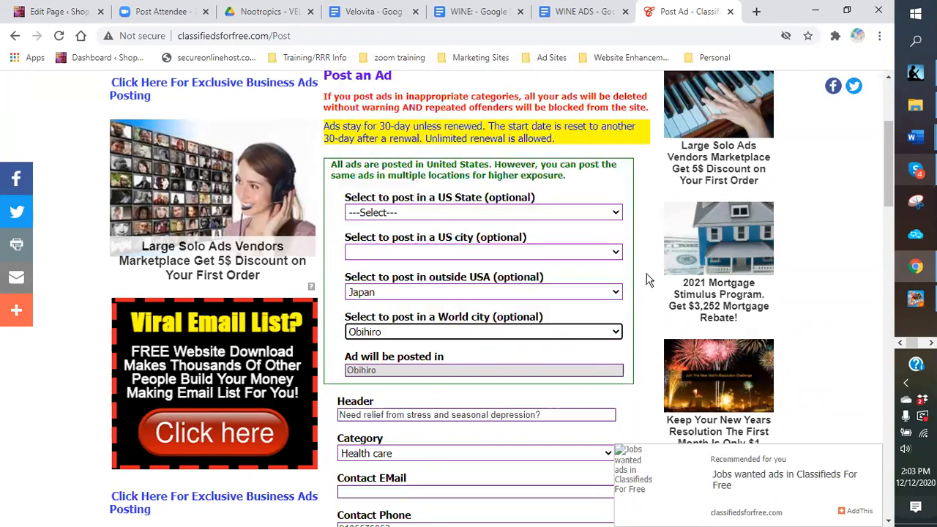
Step: Post the Obihiro version of the ad and open a new browser tab
{"action": "scroll", "coordinate": [645, 271], "scroll_direction": "down", "scroll_amount": 8}
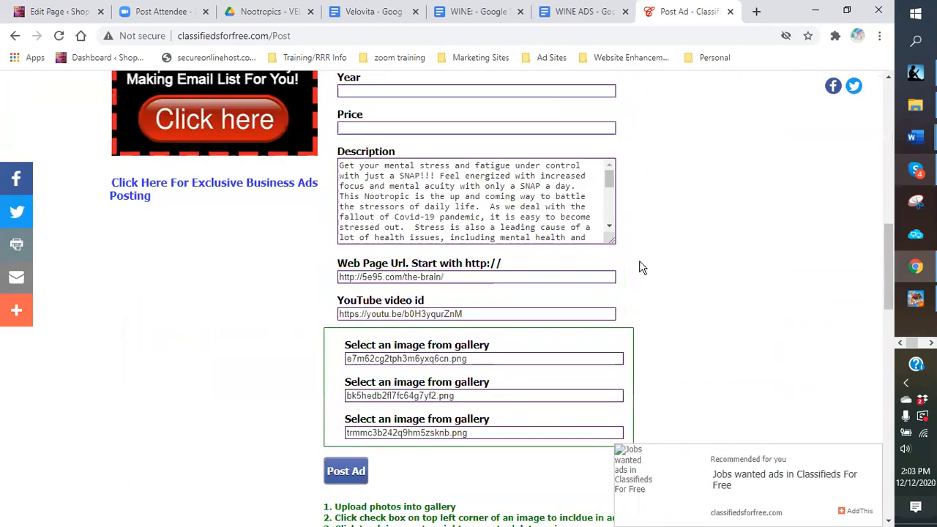
{"action": "left_click", "coordinate": [362, 467]}
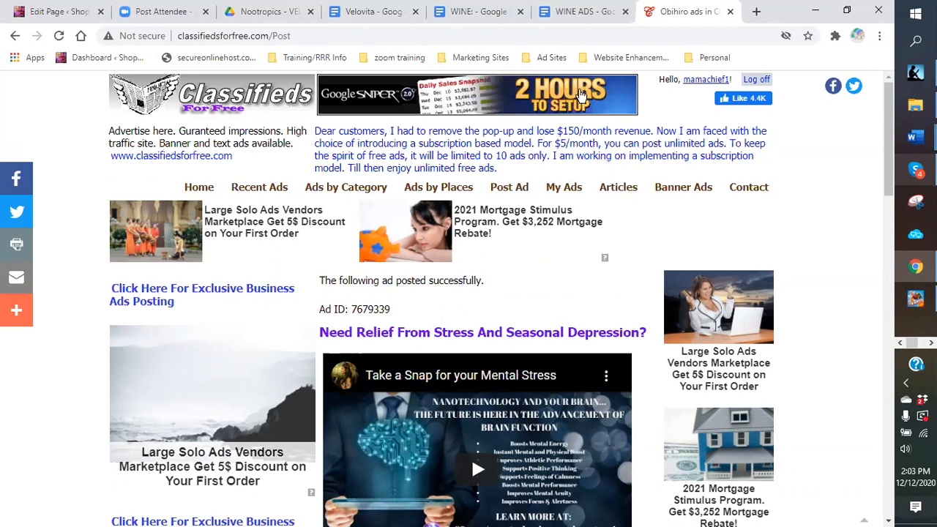
{"action": "left_click", "coordinate": [756, 11]}
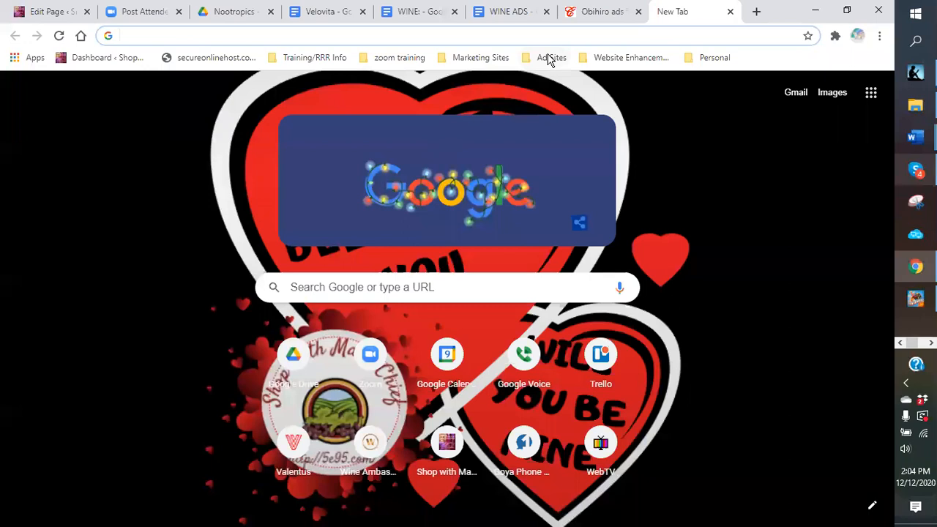
Step: Open 'Post Free Ads at USNetAds.com' from the Ad Sites bookmark folder
{"action": "left_click", "coordinate": [550, 59]}
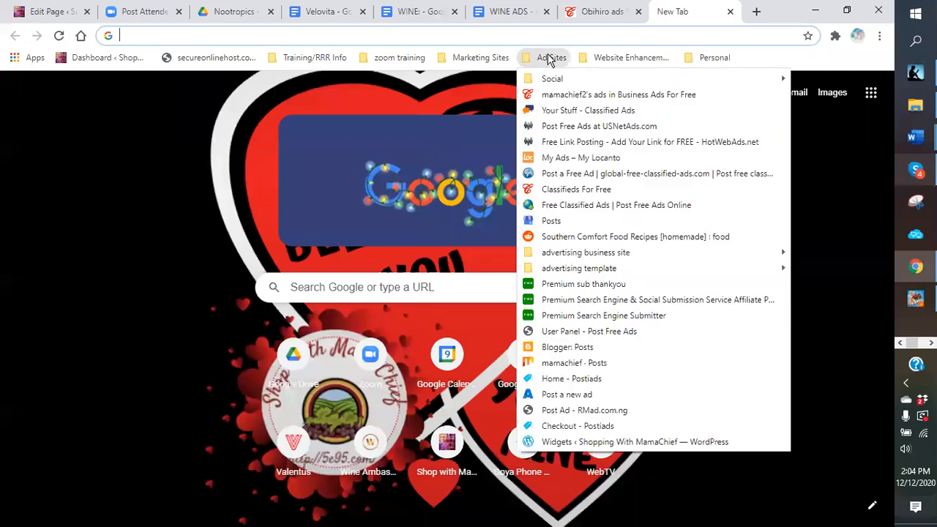
{"action": "left_click", "coordinate": [554, 127]}
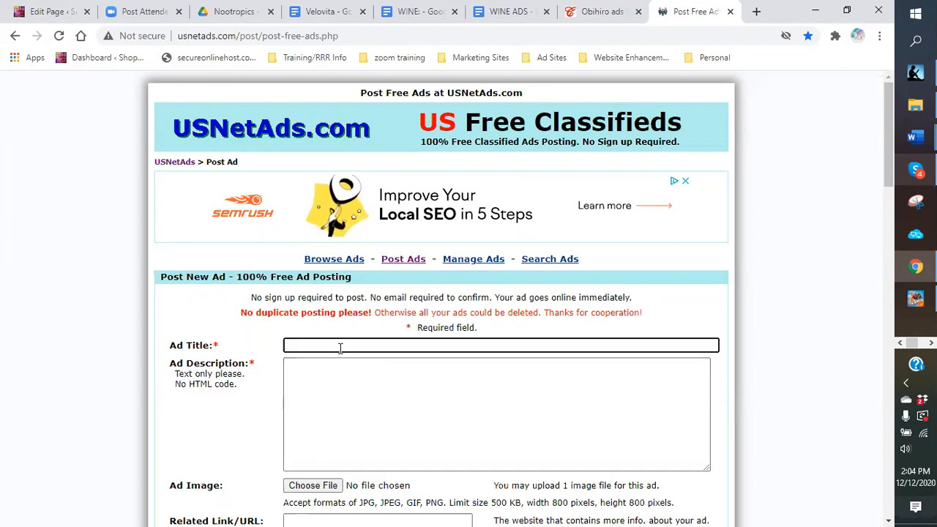
{"action": "scroll", "coordinate": [335, 353], "scroll_direction": "down", "scroll_amount": 1}
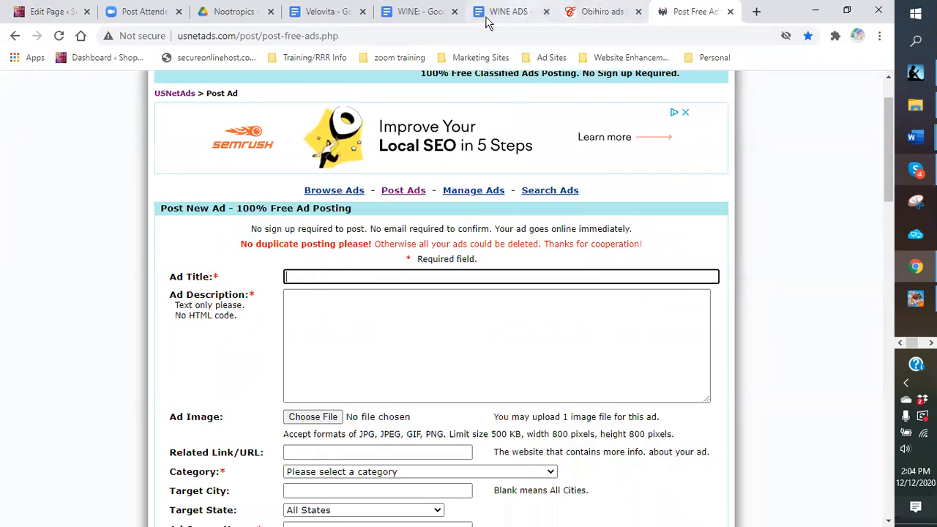
Step: Copy the Velovita headline 'Strengthen your cognitive function and brain stamina' into the USNetAds Ad Title
{"action": "left_click", "coordinate": [330, 12]}
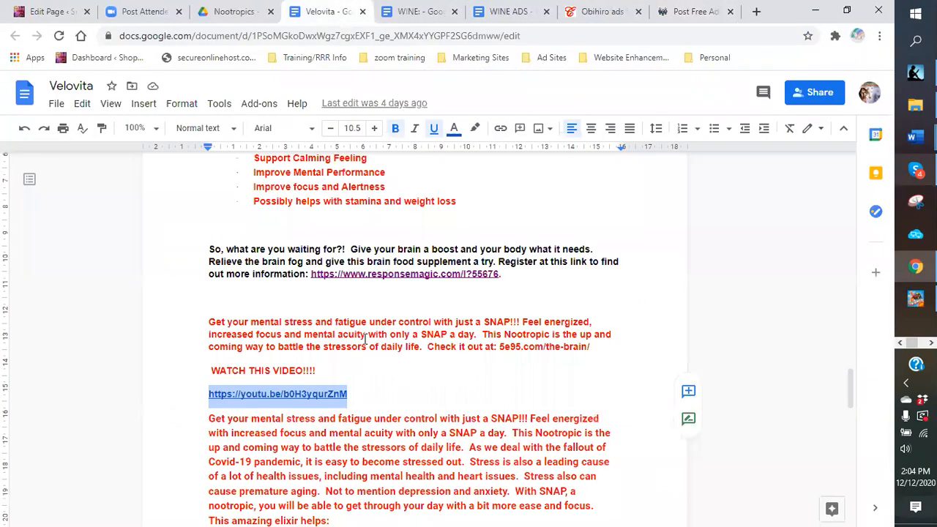
{"action": "scroll", "coordinate": [362, 338], "scroll_direction": "up", "scroll_amount": 10}
{"action": "scroll", "coordinate": [374, 312], "scroll_direction": "up", "scroll_amount": 10}
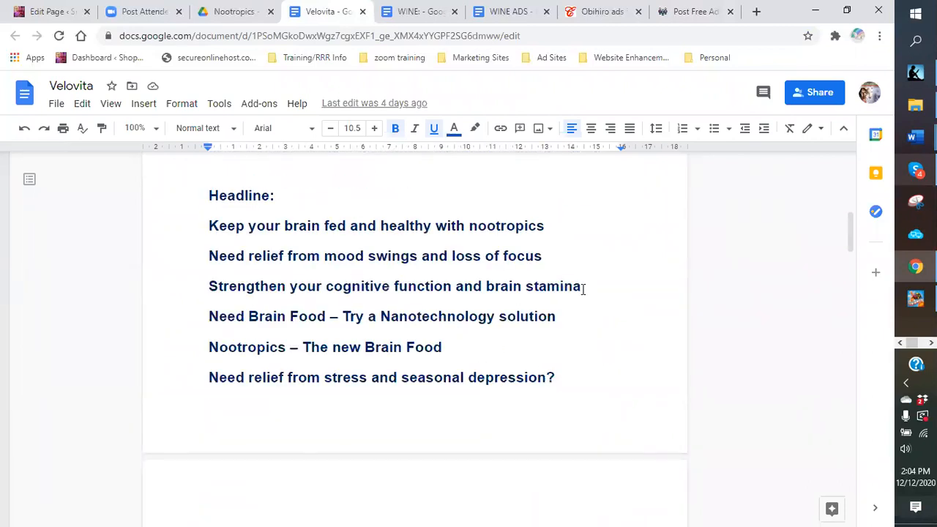
{"action": "left_click_drag", "start_coordinate": [590, 285], "coordinate": [211, 288]}
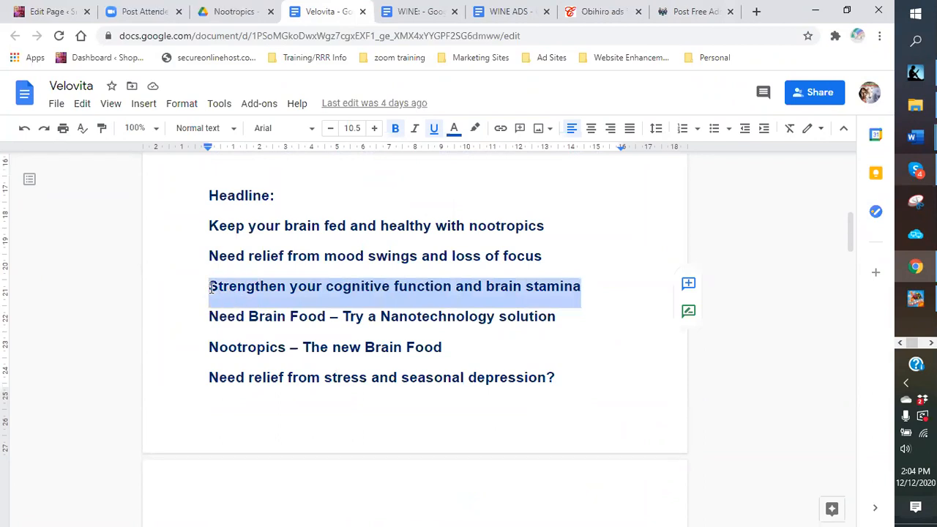
{"action": "right_click", "coordinate": [211, 288]}
{"action": "left_click", "coordinate": [258, 192]}
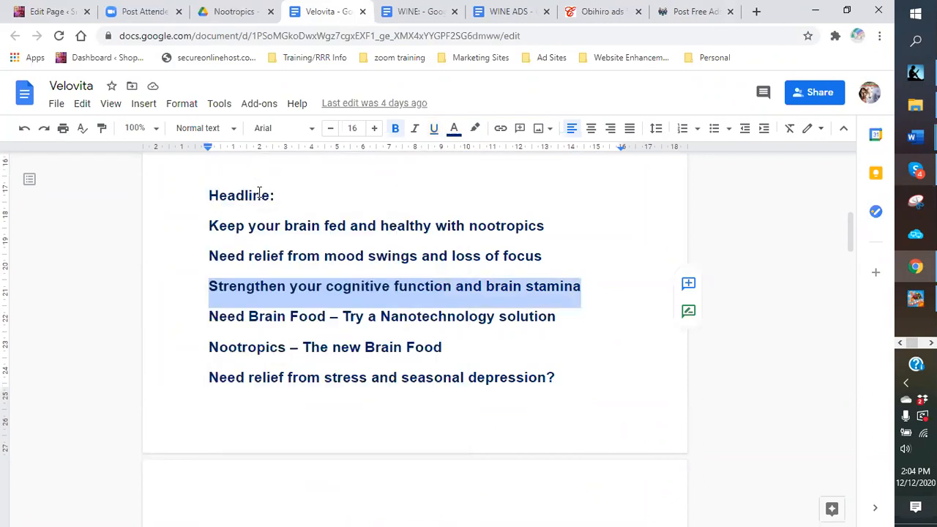
{"action": "left_click", "coordinate": [682, 12]}
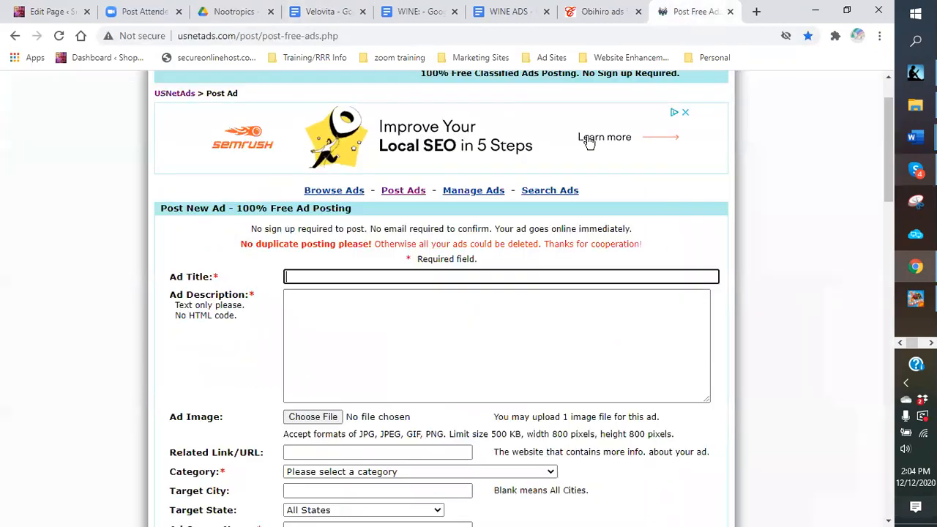
{"action": "left_click", "coordinate": [310, 275]}
{"action": "right_click", "coordinate": [310, 276]}
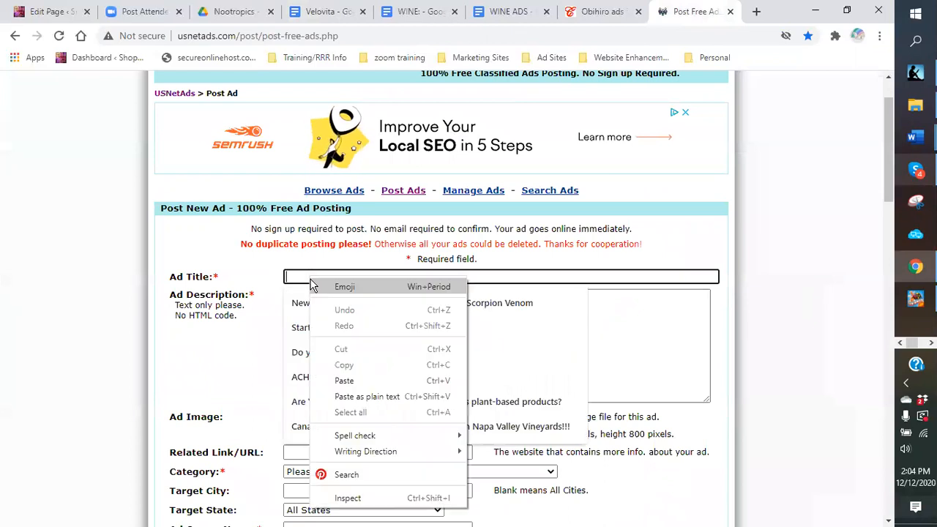
{"action": "left_click", "coordinate": [345, 386]}
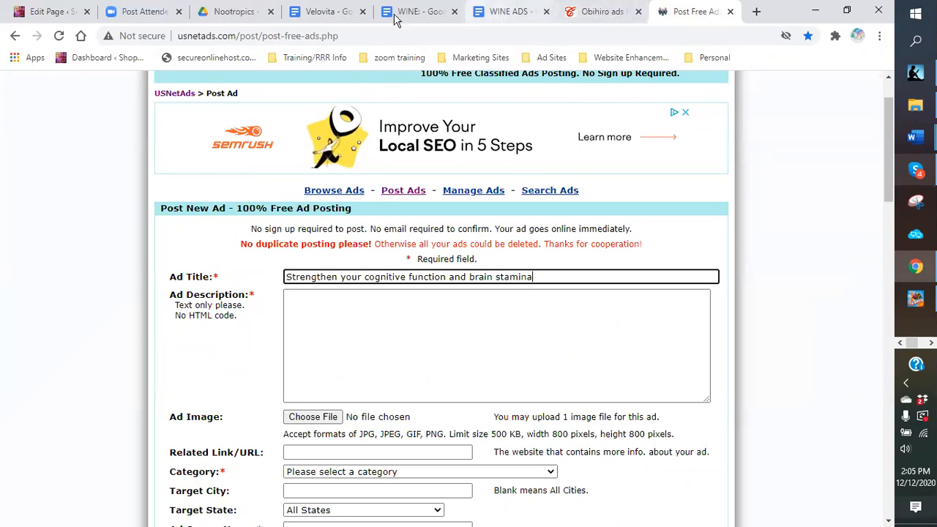
{"action": "left_click", "coordinate": [315, 14]}
Step: Copy the red SNAP section from 'WATCH THIS VIDEO' through the benefits list
{"action": "scroll", "coordinate": [468, 334], "scroll_direction": "down", "scroll_amount": 10}
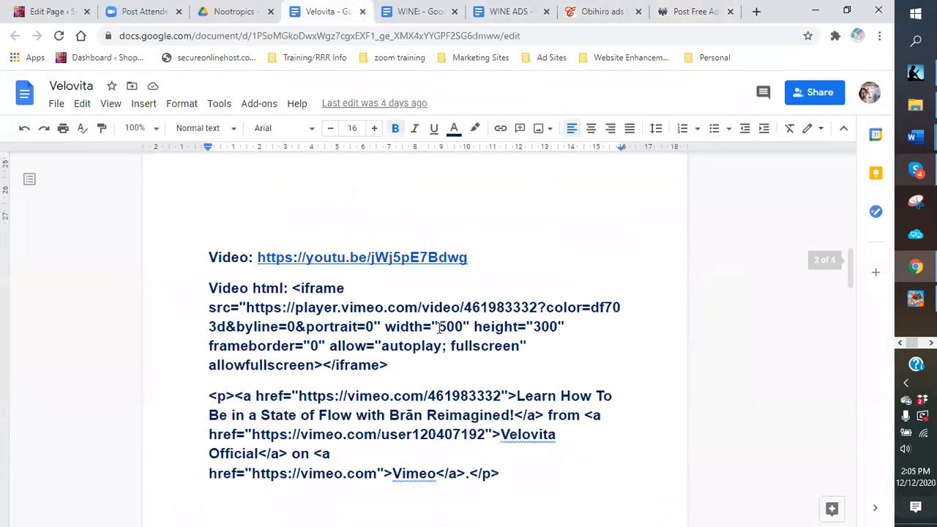
{"action": "scroll", "coordinate": [381, 344], "scroll_direction": "down", "scroll_amount": 10}
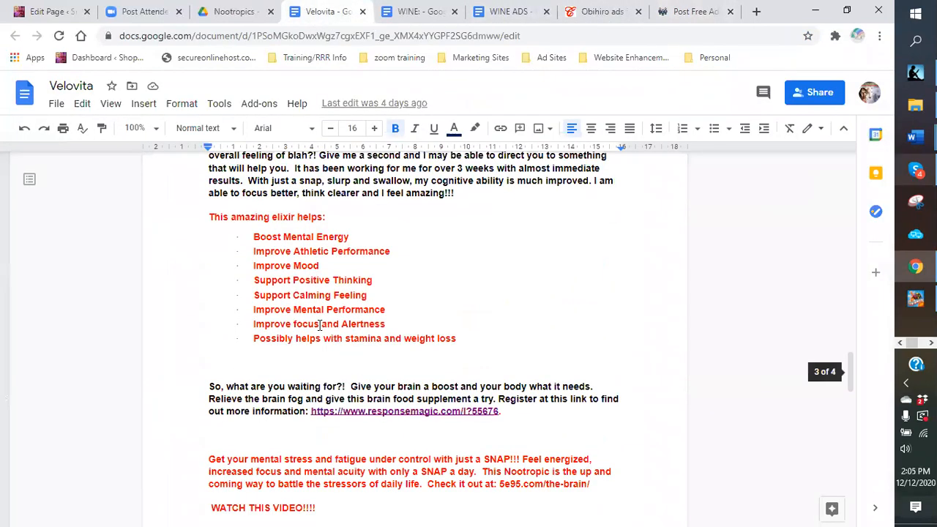
{"action": "scroll", "coordinate": [314, 329], "scroll_direction": "down", "scroll_amount": 3}
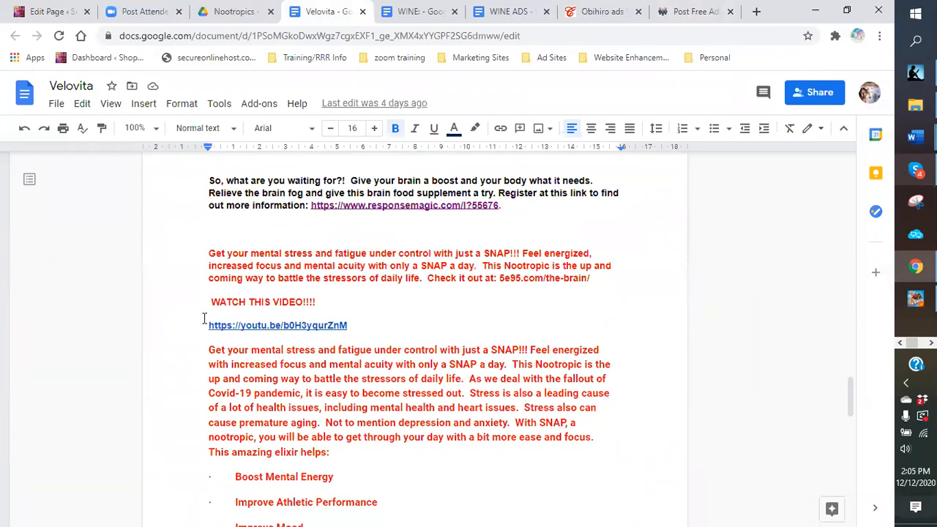
{"action": "left_click_drag", "start_coordinate": [203, 306], "coordinate": [401, 406]}
{"action": "right_click", "coordinate": [375, 377]}
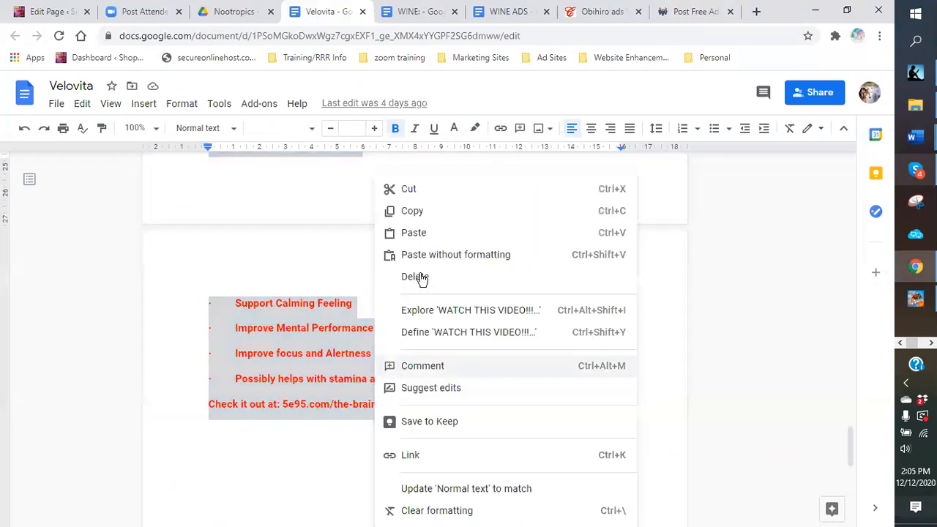
{"action": "left_click", "coordinate": [414, 212]}
Step: Paste the SNAP promo text into the USNetAds Ad Description and scroll through to check it
{"action": "left_click", "coordinate": [685, 19]}
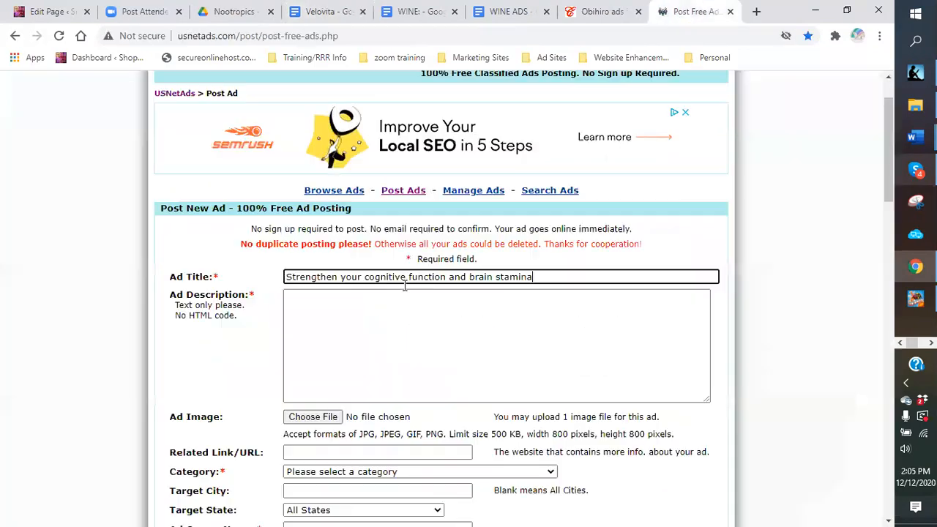
{"action": "left_click", "coordinate": [317, 312]}
{"action": "right_click", "coordinate": [316, 313]}
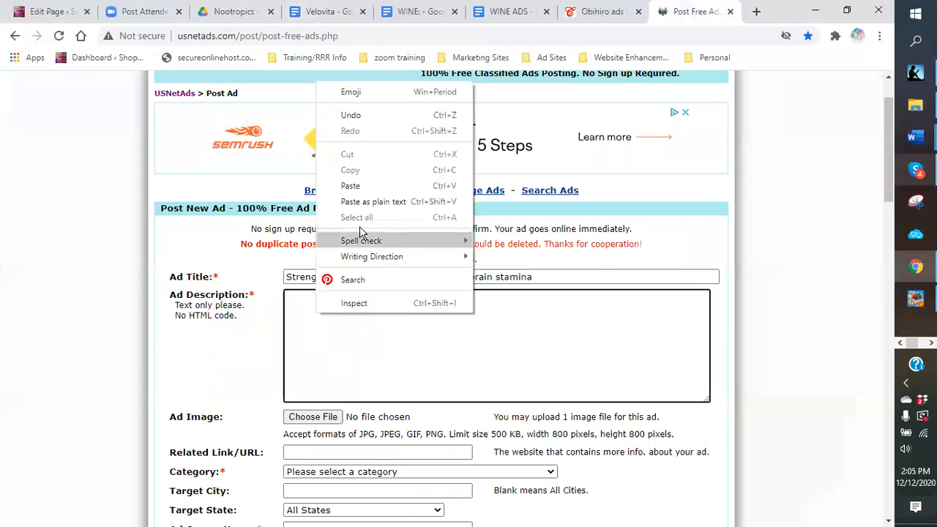
{"action": "left_click", "coordinate": [349, 188]}
{"action": "scroll", "coordinate": [529, 356], "scroll_direction": "up", "scroll_amount": 5}
{"action": "scroll", "coordinate": [498, 344], "scroll_direction": "down", "scroll_amount": 5}
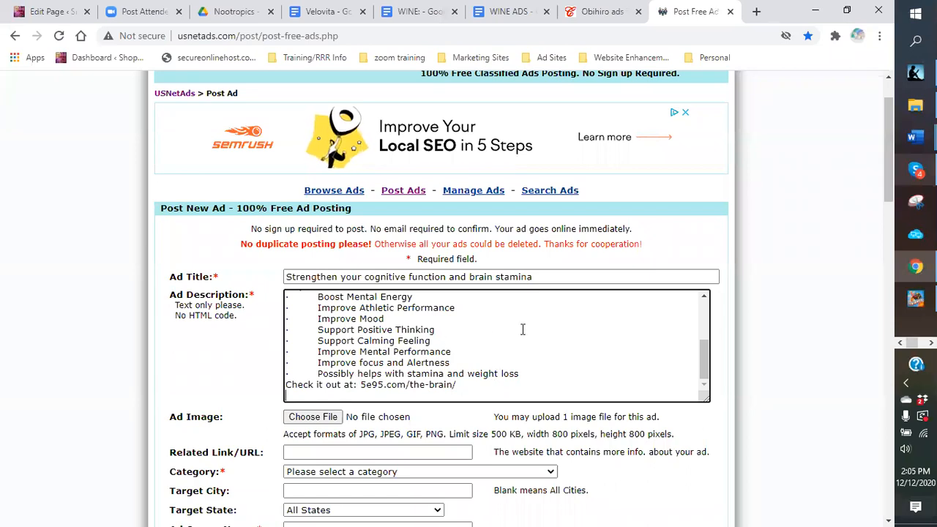
{"action": "scroll", "coordinate": [519, 335], "scroll_direction": "up", "scroll_amount": 5}
{"action": "scroll", "coordinate": [446, 339], "scroll_direction": "down", "scroll_amount": 5}
{"action": "scroll", "coordinate": [446, 339], "scroll_direction": "down", "scroll_amount": 1}
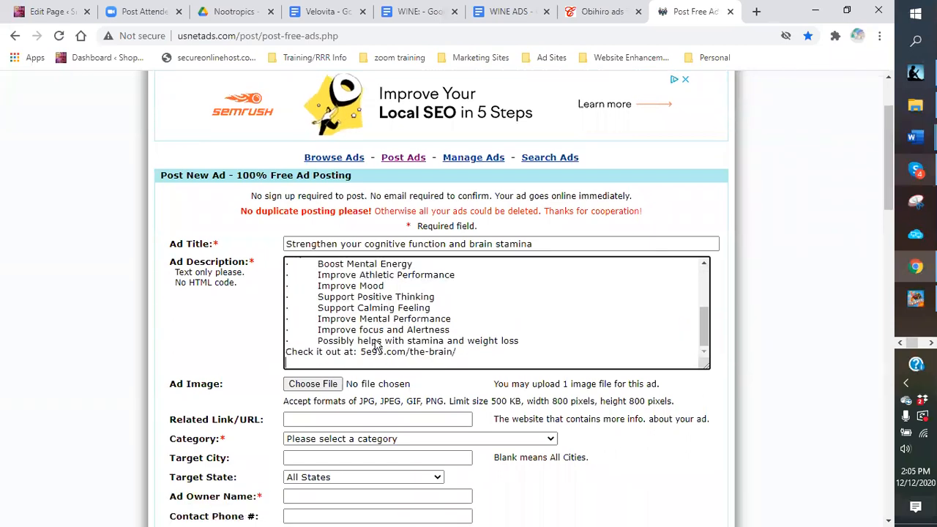
{"action": "scroll", "coordinate": [410, 315], "scroll_direction": "up", "scroll_amount": 2}
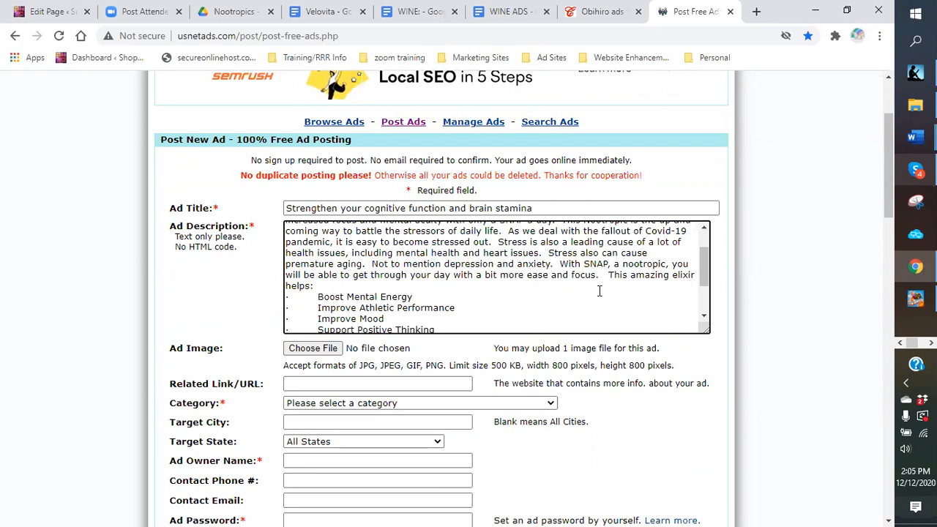
{"action": "scroll", "coordinate": [556, 287], "scroll_direction": "down", "scroll_amount": 2}
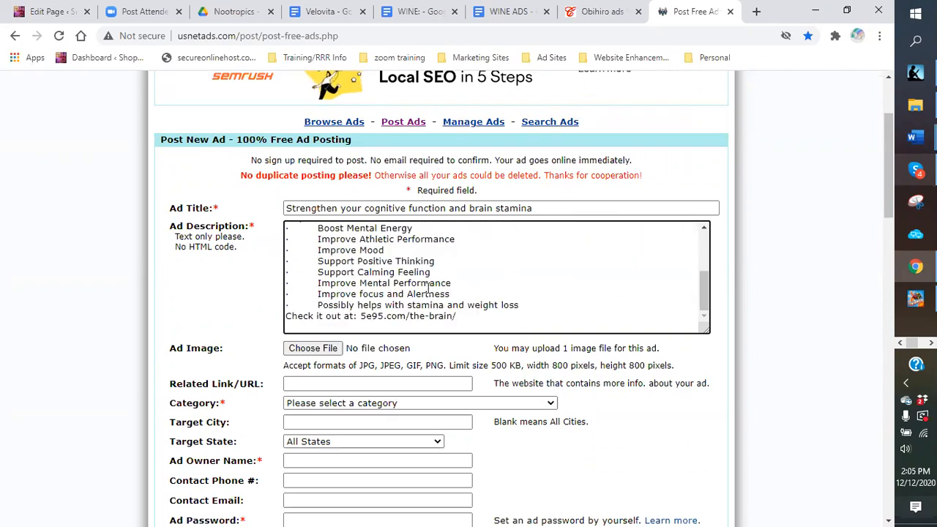
Step: Attach 'Copy of Science fiction meet New Technology' from the nootropics folder as the ad image
{"action": "left_click", "coordinate": [313, 349]}
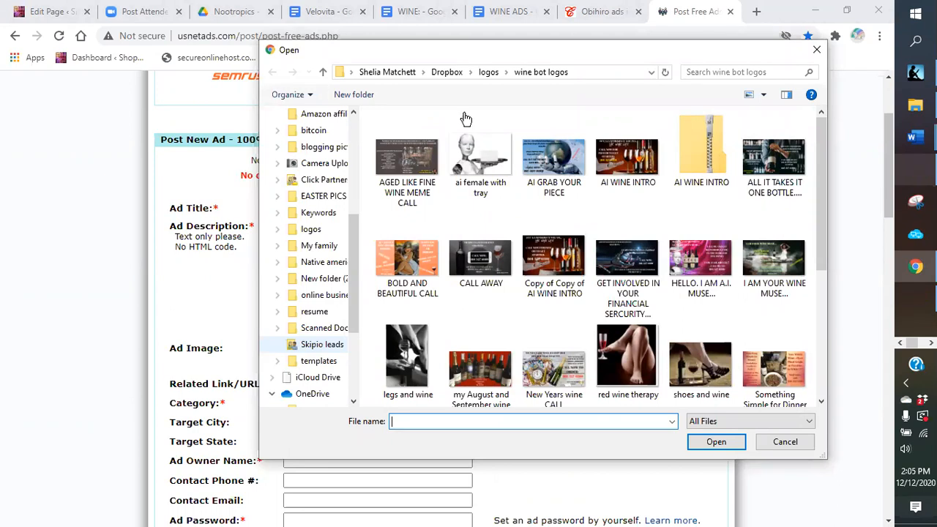
{"action": "left_click", "coordinate": [485, 73]}
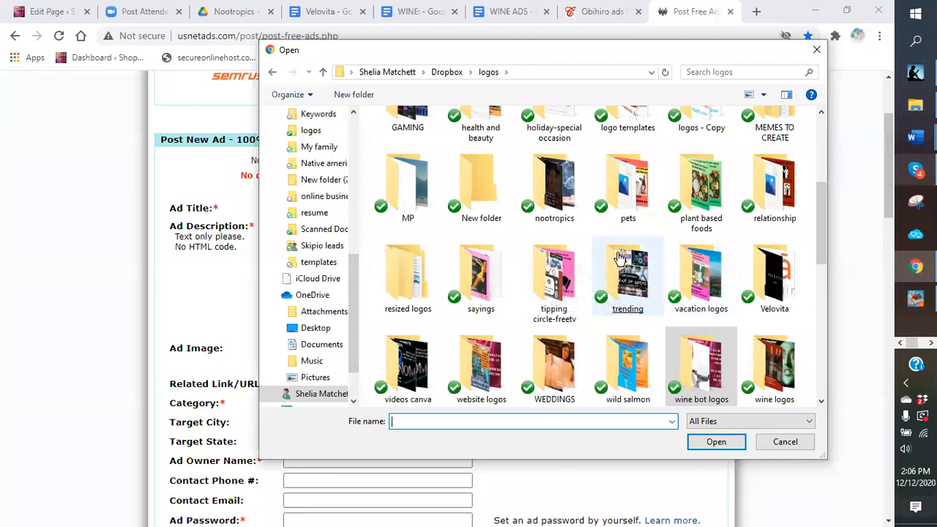
{"action": "scroll", "coordinate": [586, 278], "scroll_direction": "up", "scroll_amount": 2}
{"action": "scroll", "coordinate": [432, 335], "scroll_direction": "down", "scroll_amount": 5}
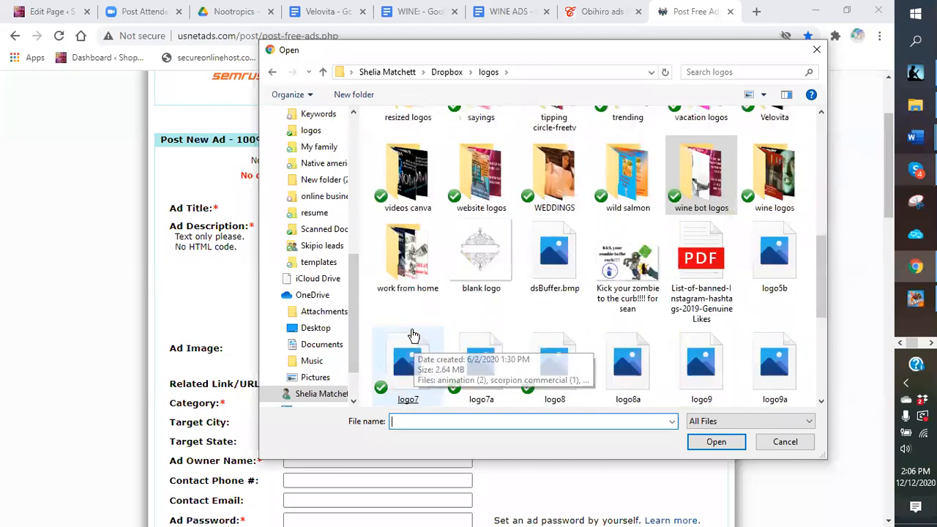
{"action": "scroll", "coordinate": [397, 242], "scroll_direction": "up", "scroll_amount": 2}
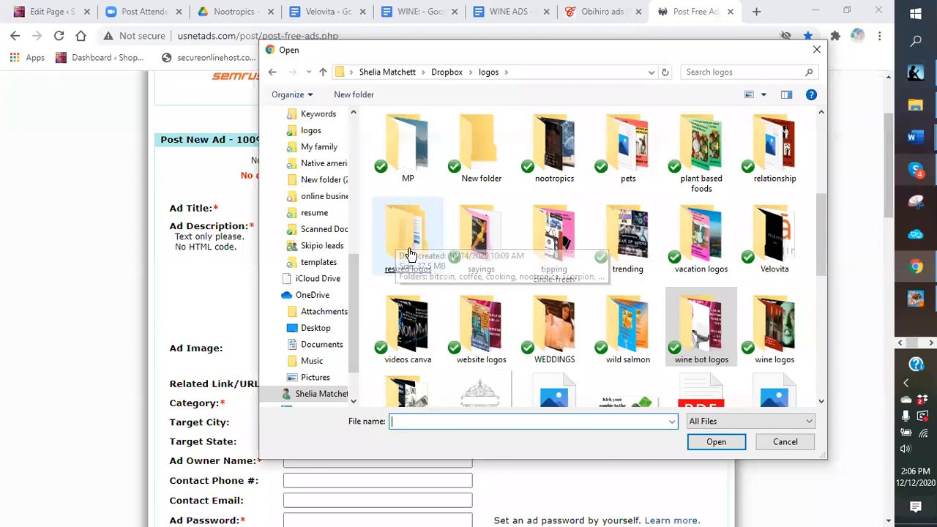
{"action": "double_click", "coordinate": [403, 246]}
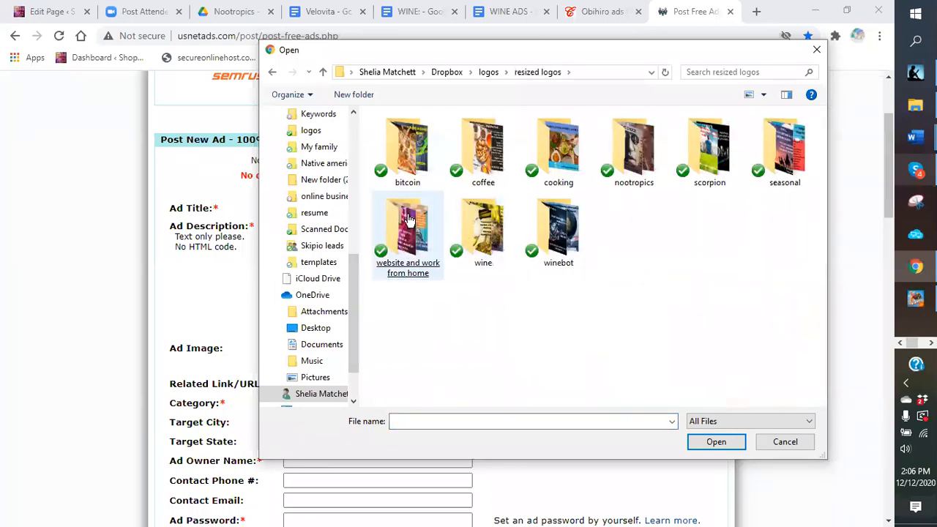
{"action": "double_click", "coordinate": [634, 163]}
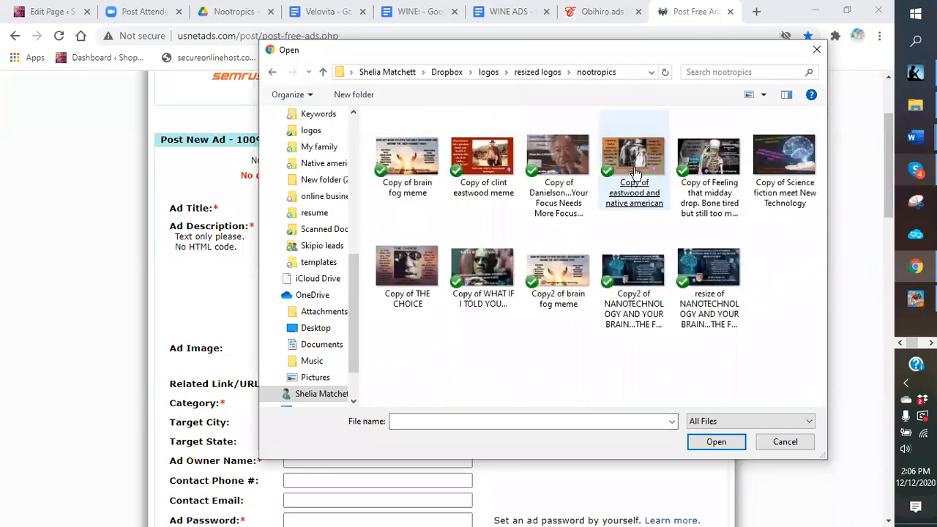
{"action": "double_click", "coordinate": [785, 167]}
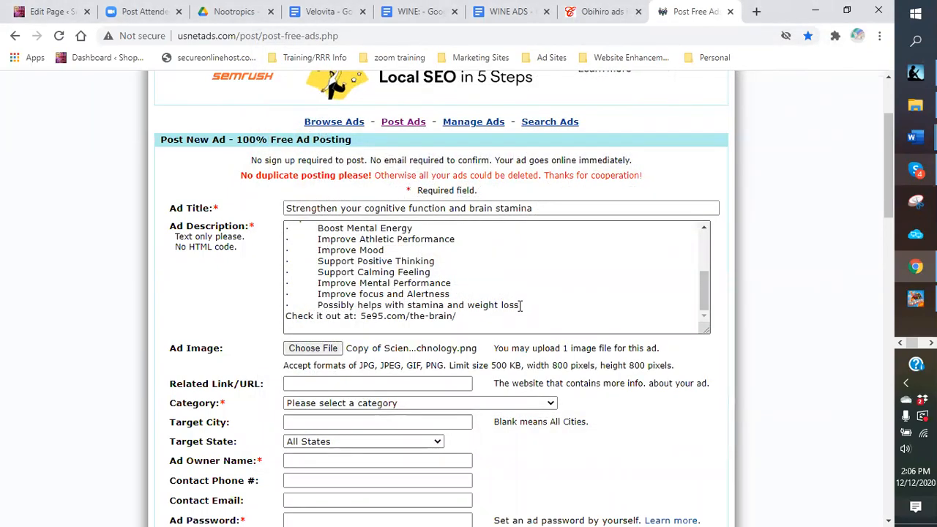
Step: Select the 5e95.com/the-brain/ link at the end of the ad description
{"action": "scroll", "coordinate": [468, 315], "scroll_direction": "down", "scroll_amount": 1}
{"action": "left_click", "coordinate": [391, 260]}
{"action": "left_click", "coordinate": [363, 249], "text": "shift"}
{"action": "right_click", "coordinate": [363, 249]}
{"action": "left_click", "coordinate": [611, 205]}
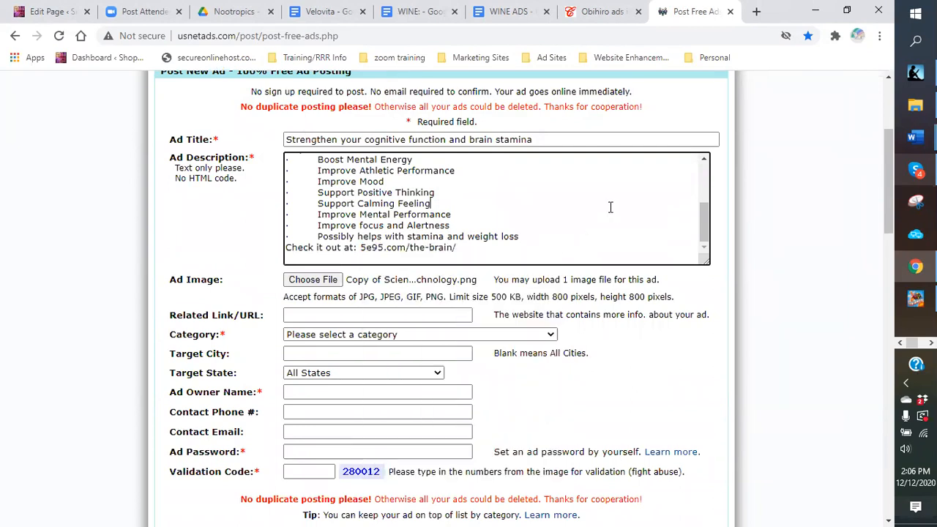
{"action": "left_click", "coordinate": [326, 12]}
{"action": "left_click", "coordinate": [490, 345]}
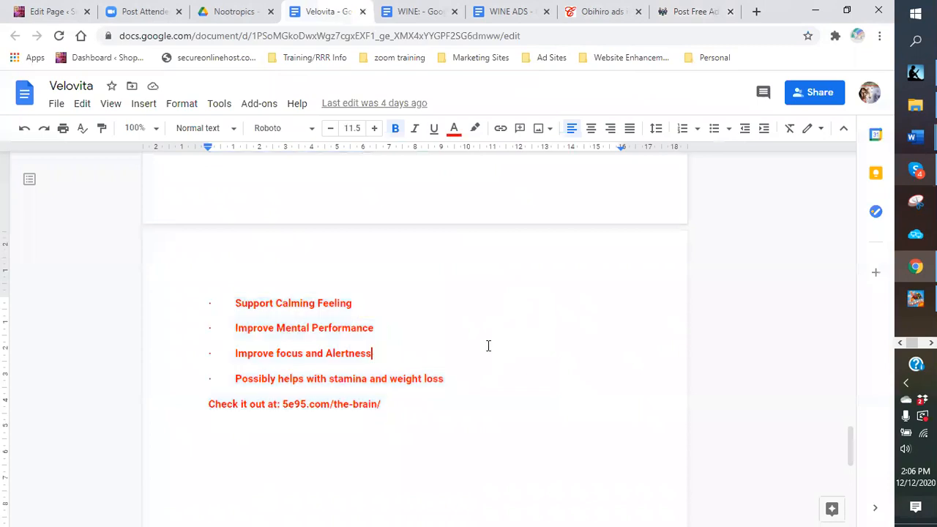
{"action": "scroll", "coordinate": [488, 344], "scroll_direction": "up", "scroll_amount": 10}
{"action": "scroll", "coordinate": [485, 343], "scroll_direction": "up", "scroll_amount": 10}
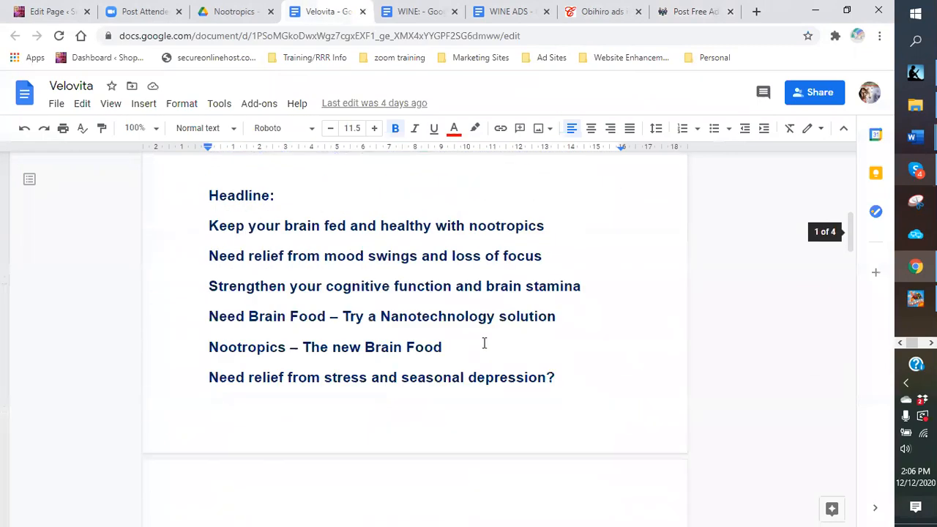
{"action": "scroll", "coordinate": [484, 343], "scroll_direction": "up", "scroll_amount": 5}
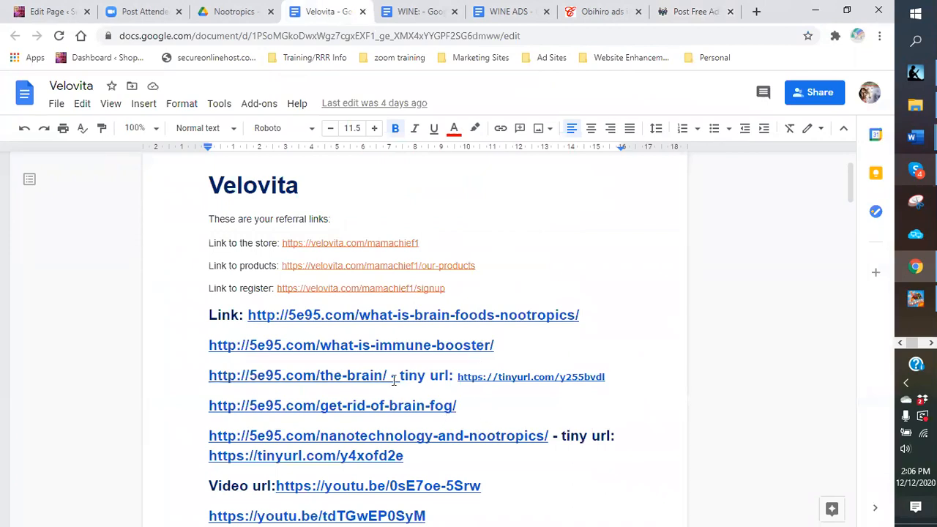
{"action": "left_click_drag", "start_coordinate": [390, 375], "coordinate": [211, 376]}
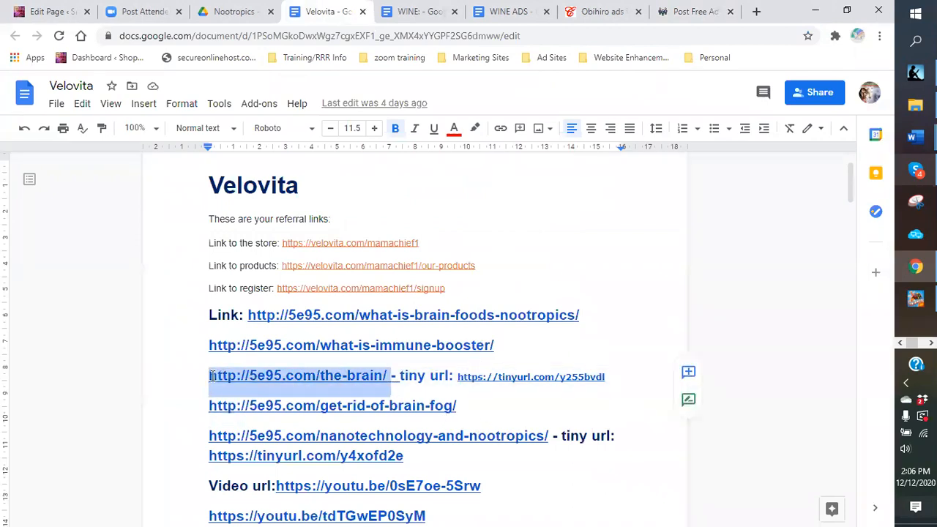
{"action": "right_click", "coordinate": [211, 377]}
{"action": "left_click", "coordinate": [260, 146]}
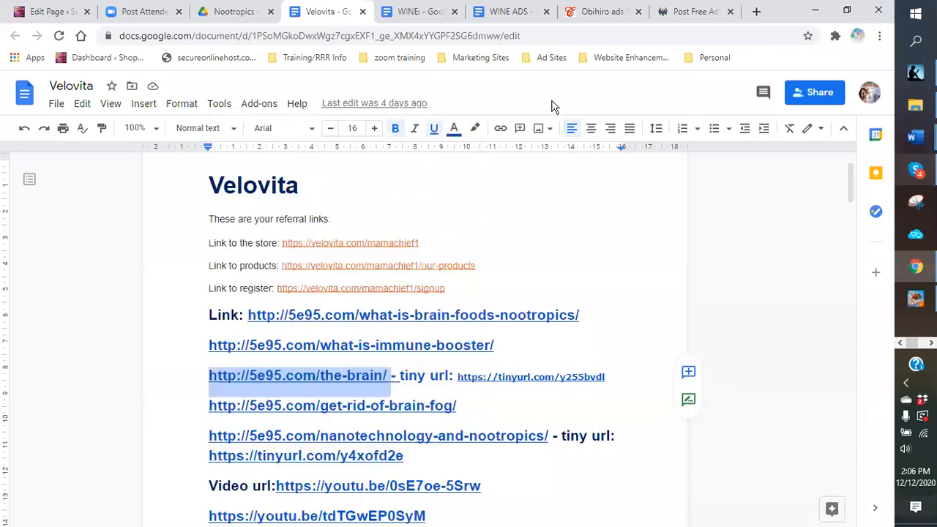
{"action": "left_click", "coordinate": [688, 12]}
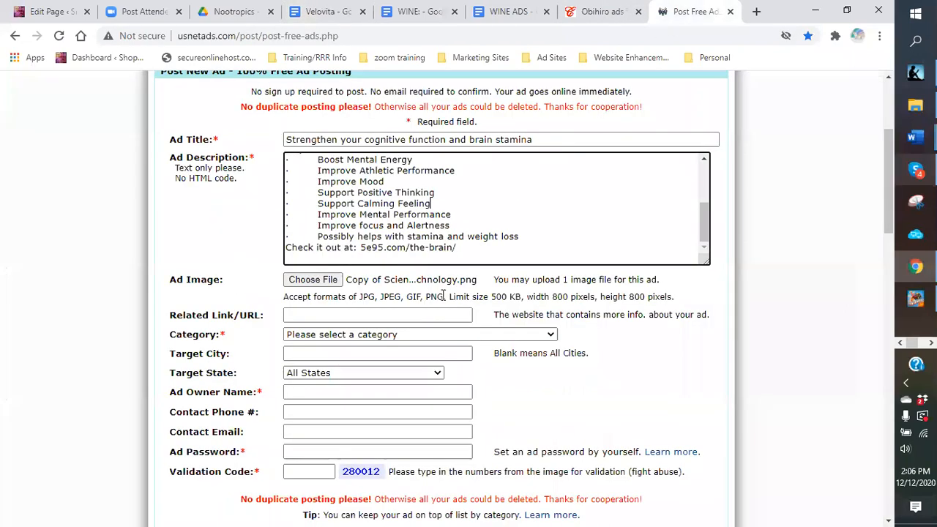
Step: Paste the copied brain-stamina URL into the Related Link field
{"action": "left_click", "coordinate": [351, 315]}
{"action": "right_click", "coordinate": [355, 315]}
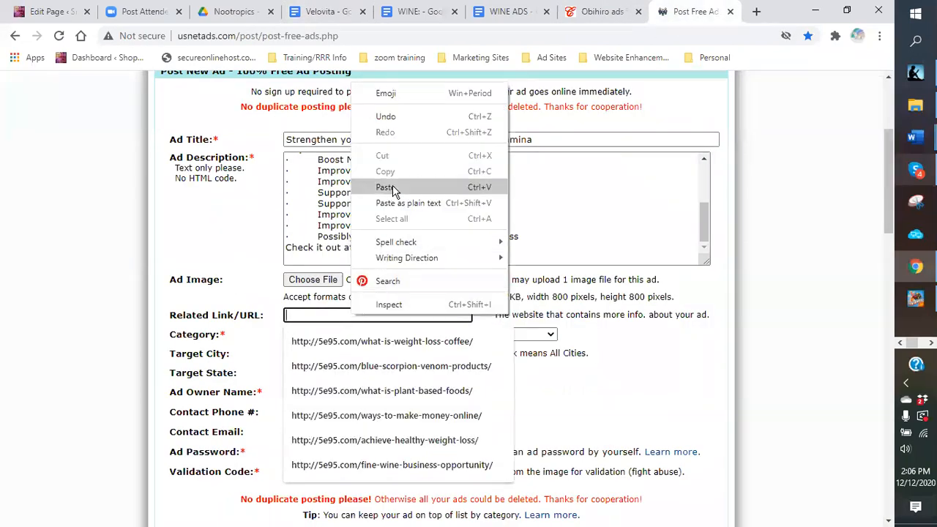
{"action": "left_click", "coordinate": [394, 187]}
{"action": "left_click", "coordinate": [483, 312]}
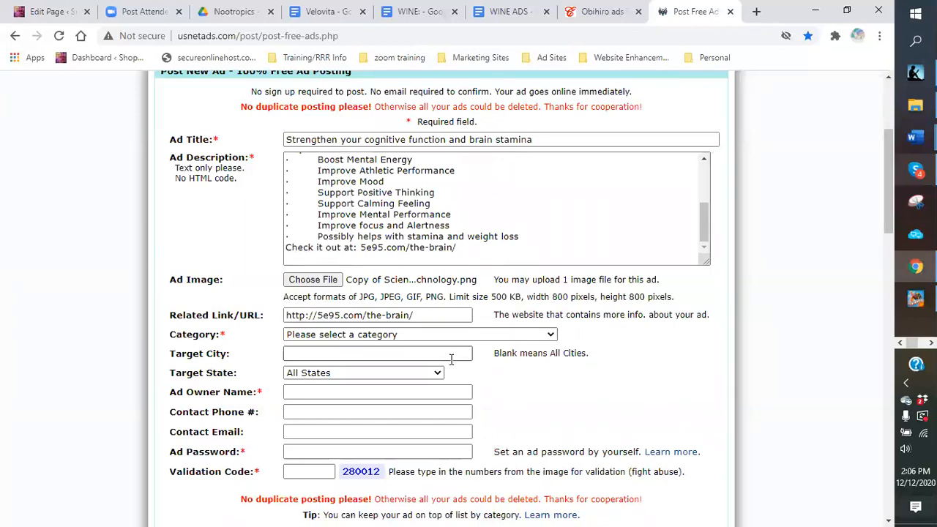
Step: Set the ad category to Health & Beauty - Other Health Ads
{"action": "left_click", "coordinate": [551, 335]}
{"action": "scroll", "coordinate": [525, 246], "scroll_direction": "down", "scroll_amount": 1}
{"action": "scroll", "coordinate": [553, 233], "scroll_direction": "down", "scroll_amount": 6}
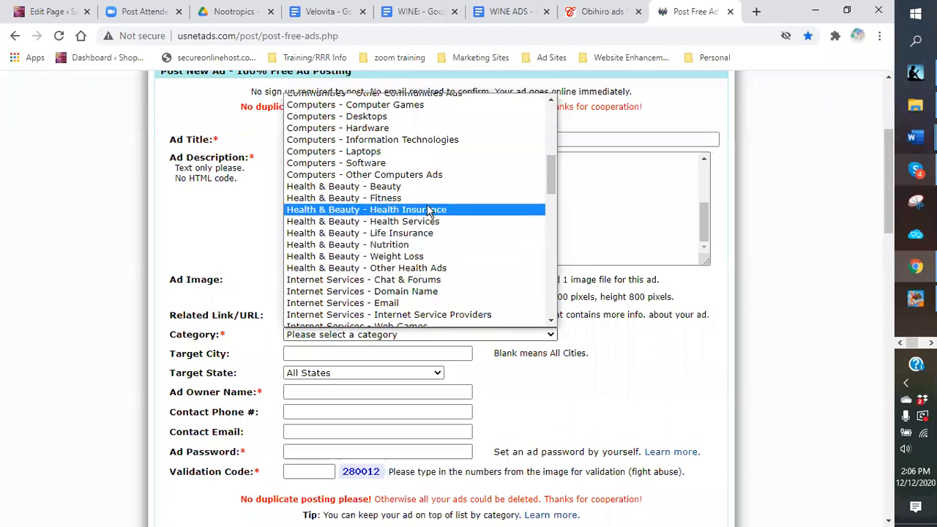
{"action": "left_click", "coordinate": [418, 270]}
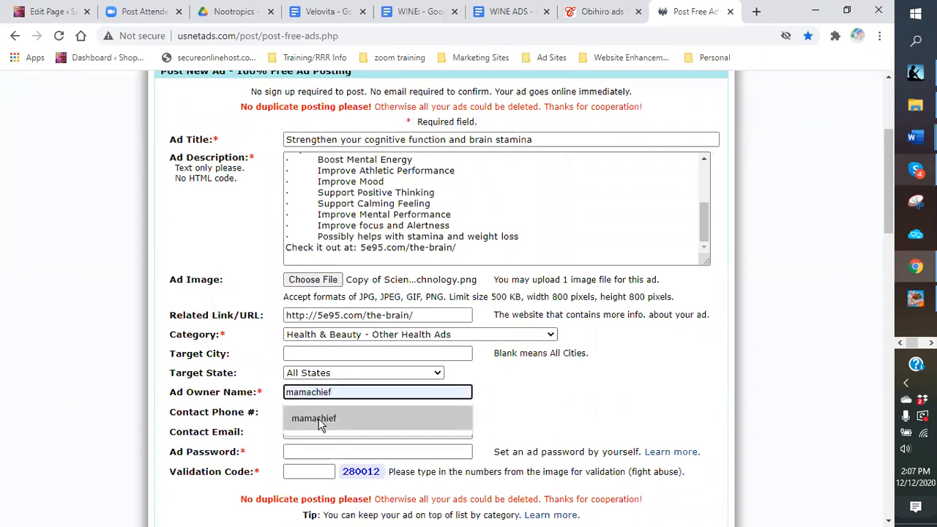
Step: Fill in the ad owner name from saved suggestions and enter the contact phone number
{"action": "left_click", "coordinate": [319, 422]}
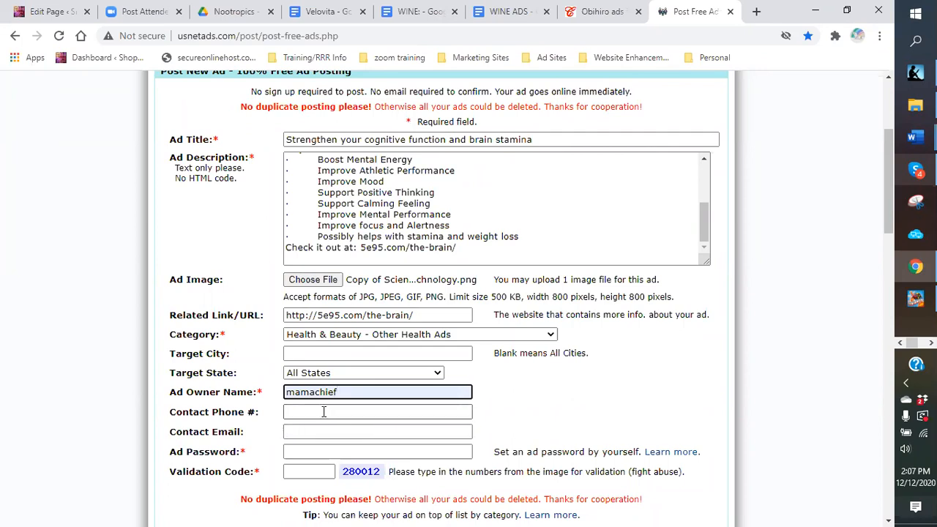
{"action": "scroll", "coordinate": [541, 382], "scroll_direction": "down", "scroll_amount": 1}
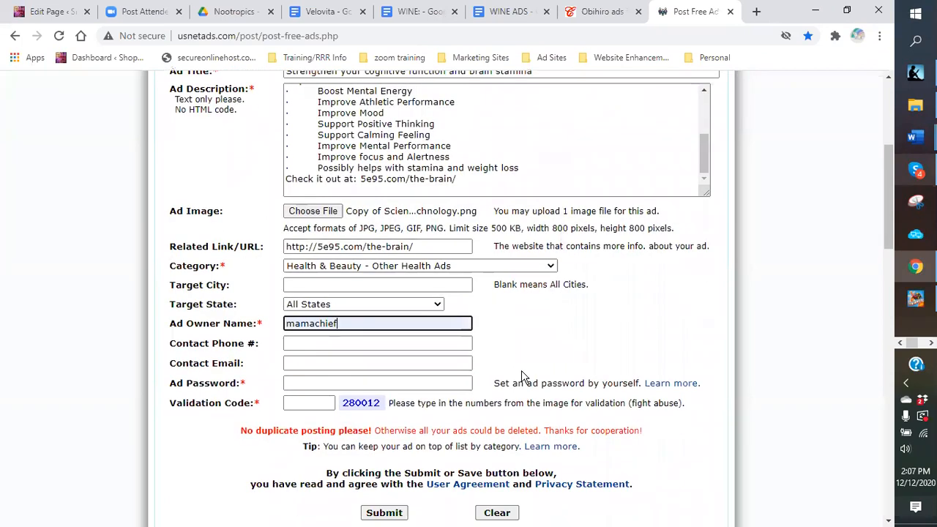
{"action": "left_click", "coordinate": [296, 342]}
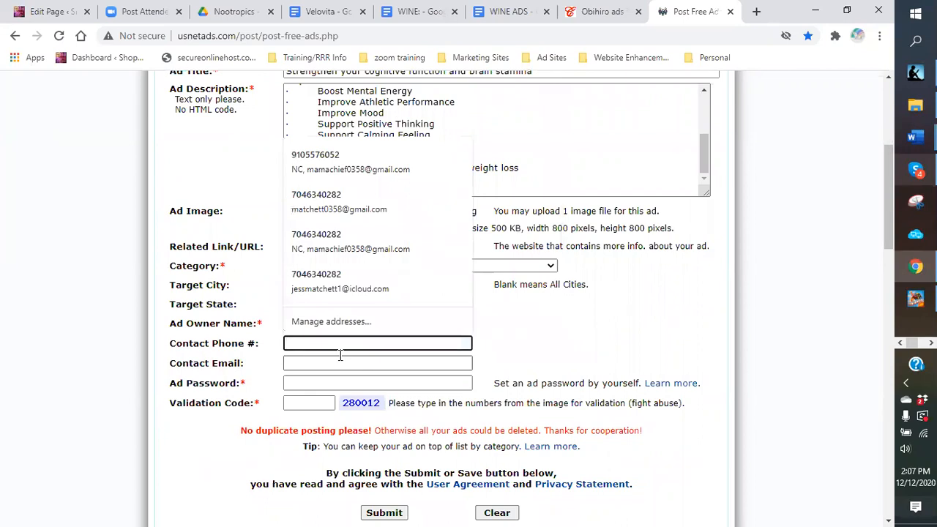
{"action": "type", "text": "691"}
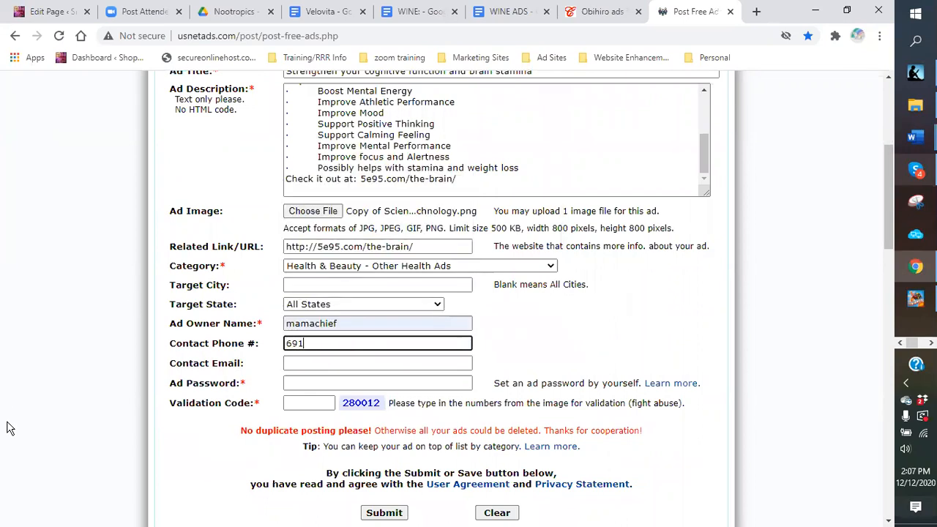
{"action": "type", "text": "0"}
{"action": "key", "text": "BackSpace"}
{"action": "key", "text": "BackSpace"}
{"action": "key", "text": "BackSpace"}
{"action": "key", "text": "BackSpace"}
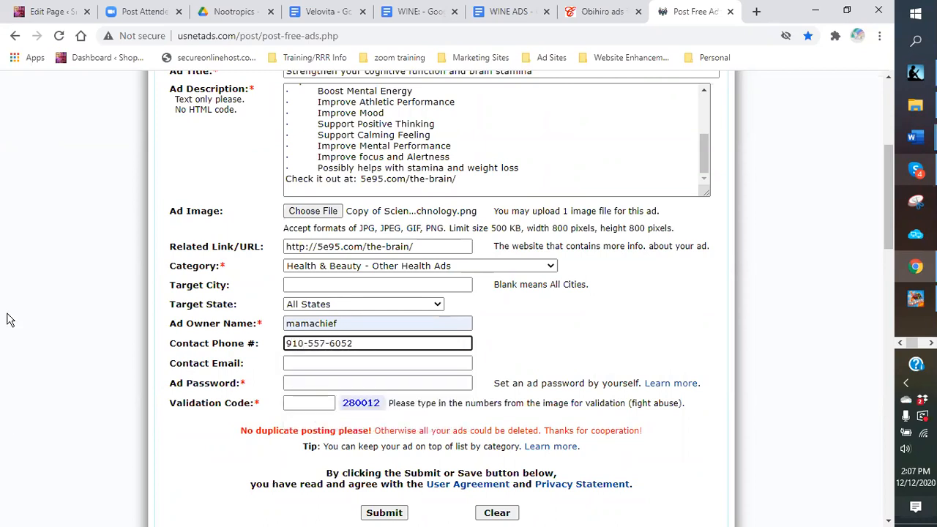
Step: Enter the ad password and the validation code
{"action": "left_click", "coordinate": [289, 385]}
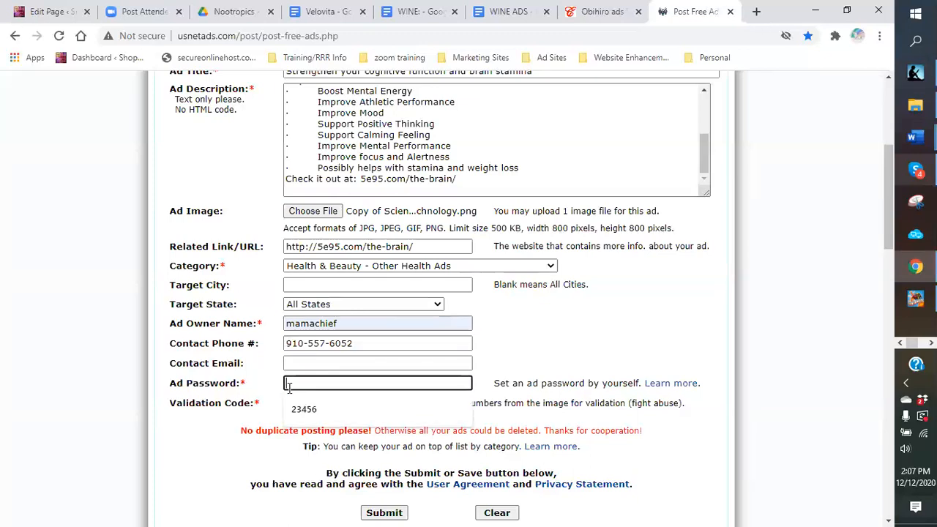
{"action": "type", "text": "23456"}
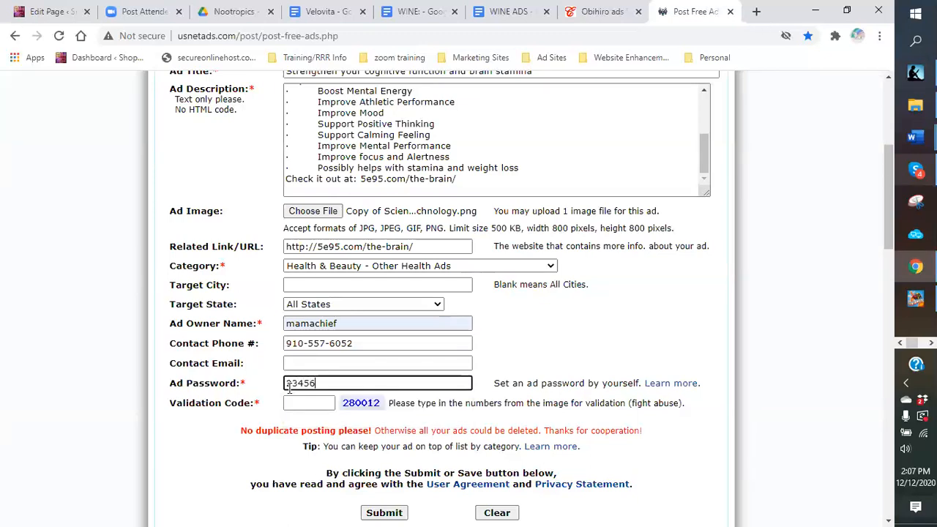
{"action": "left_click", "coordinate": [299, 405]}
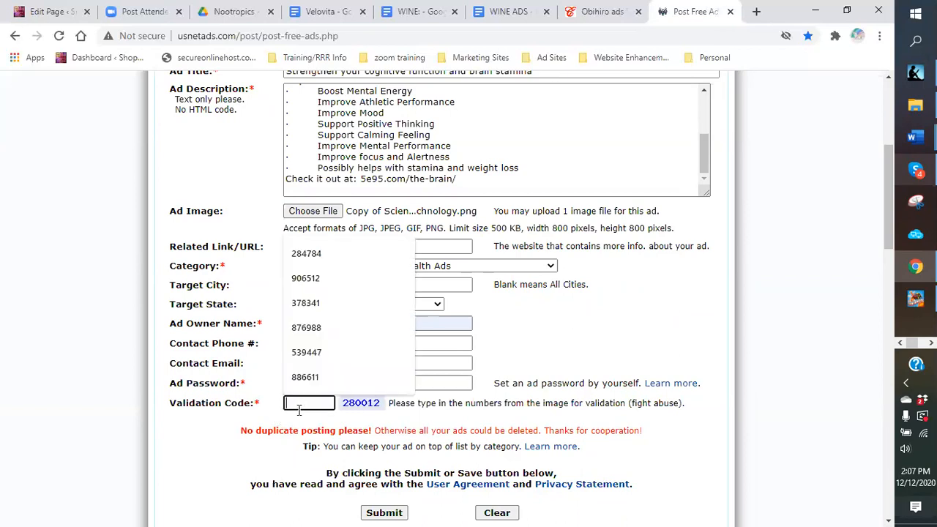
{"action": "type", "text": "280012"}
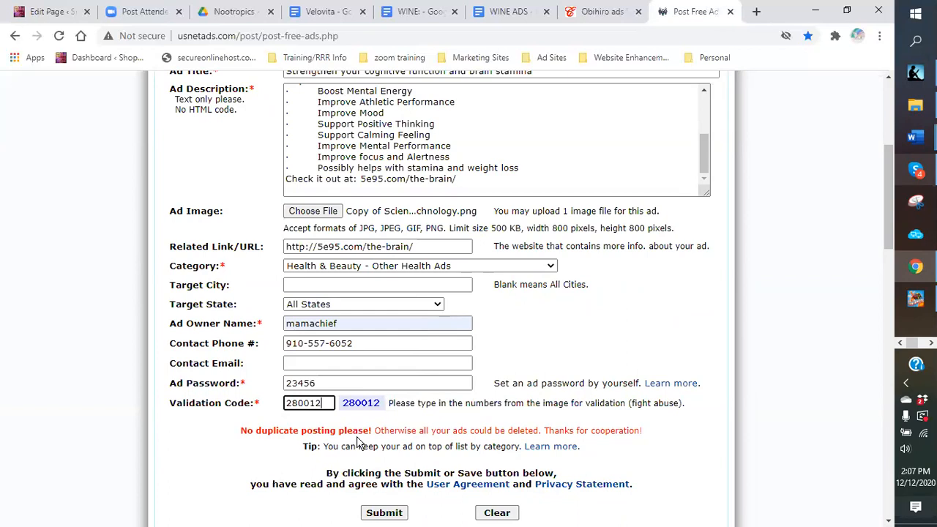
Step: Review the completed USNetAds form and submit the ad for posting
{"action": "scroll", "coordinate": [360, 244], "scroll_direction": "down", "scroll_amount": 1}
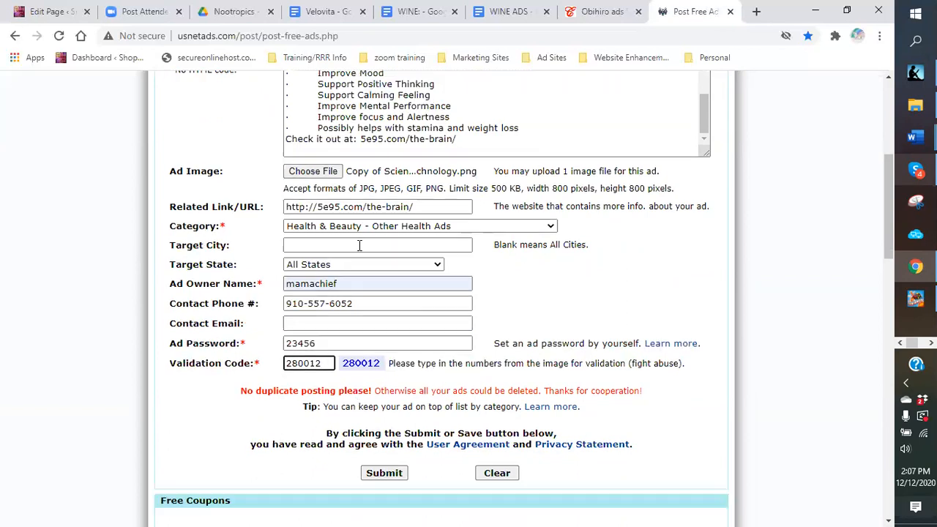
{"action": "scroll", "coordinate": [381, 287], "scroll_direction": "up", "scroll_amount": 1}
{"action": "scroll", "coordinate": [380, 287], "scroll_direction": "up", "scroll_amount": 1}
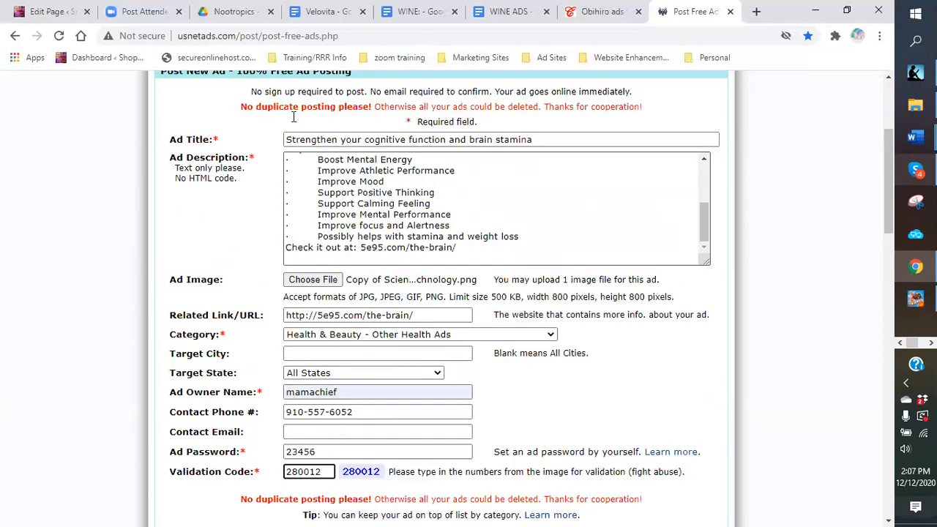
{"action": "scroll", "coordinate": [465, 222], "scroll_direction": "up", "scroll_amount": 2}
{"action": "scroll", "coordinate": [421, 212], "scroll_direction": "up", "scroll_amount": 4}
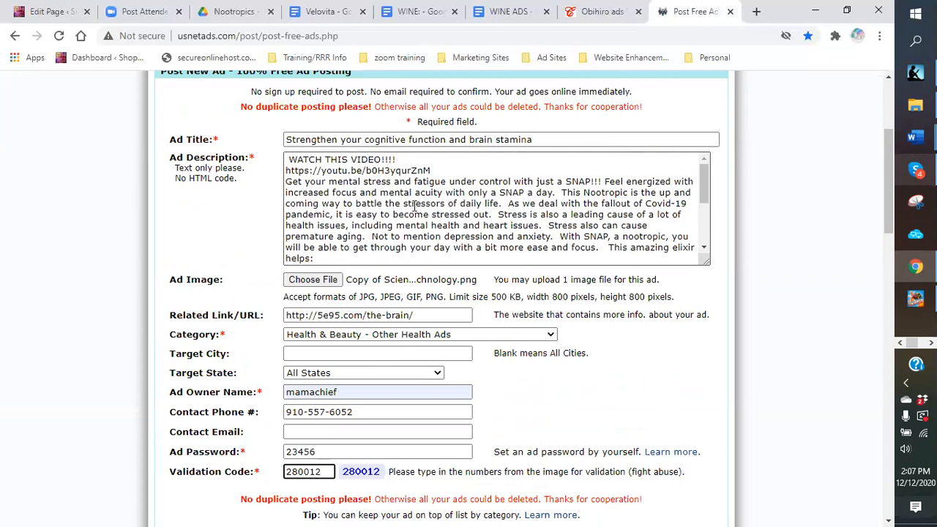
{"action": "scroll", "coordinate": [410, 235], "scroll_direction": "down", "scroll_amount": 5}
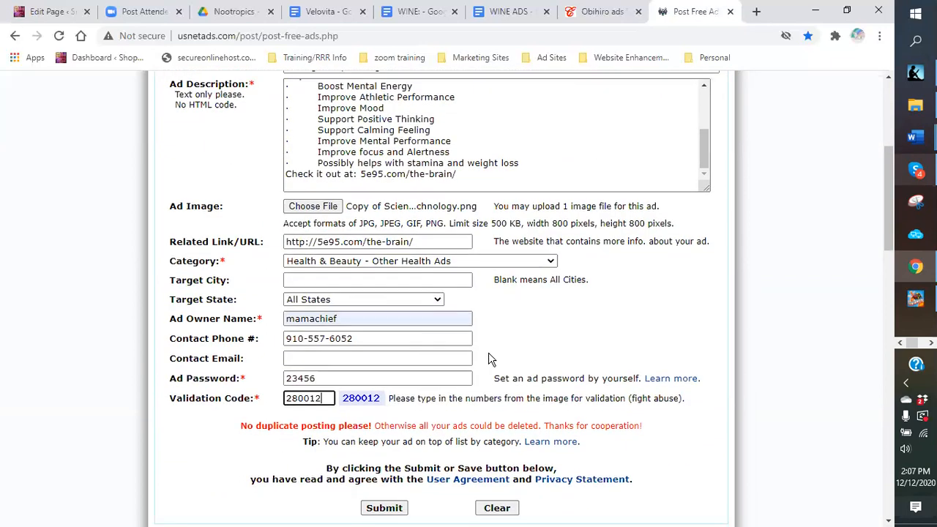
{"action": "scroll", "coordinate": [366, 234], "scroll_direction": "down", "scroll_amount": 4}
{"action": "left_click", "coordinate": [386, 242]}
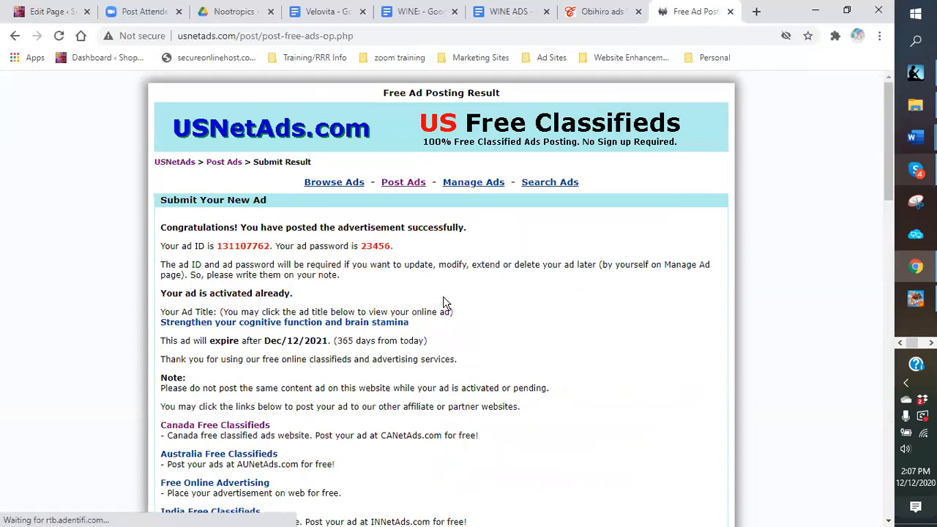
Step: Copy the new ad ID from the USNetAds confirmation page
{"action": "left_click_drag", "start_coordinate": [270, 246], "coordinate": [212, 248]}
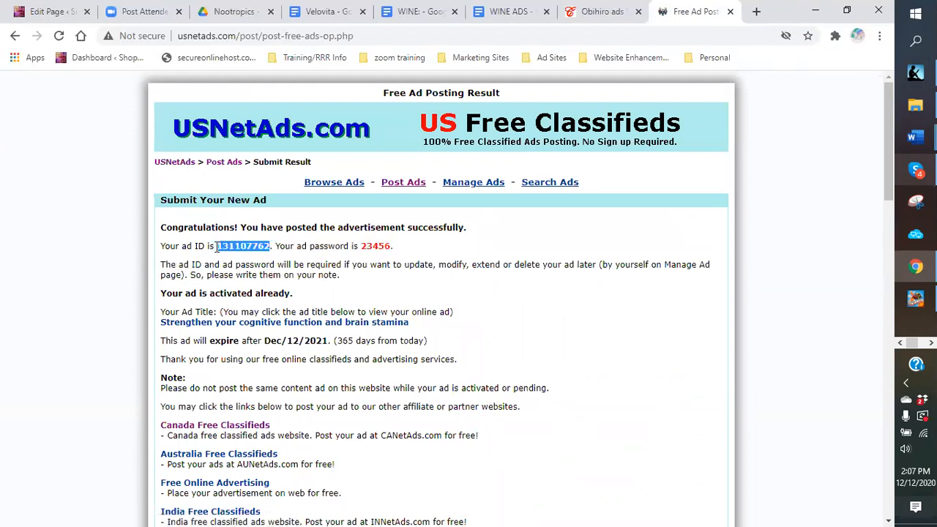
{"action": "right_click", "coordinate": [221, 251]}
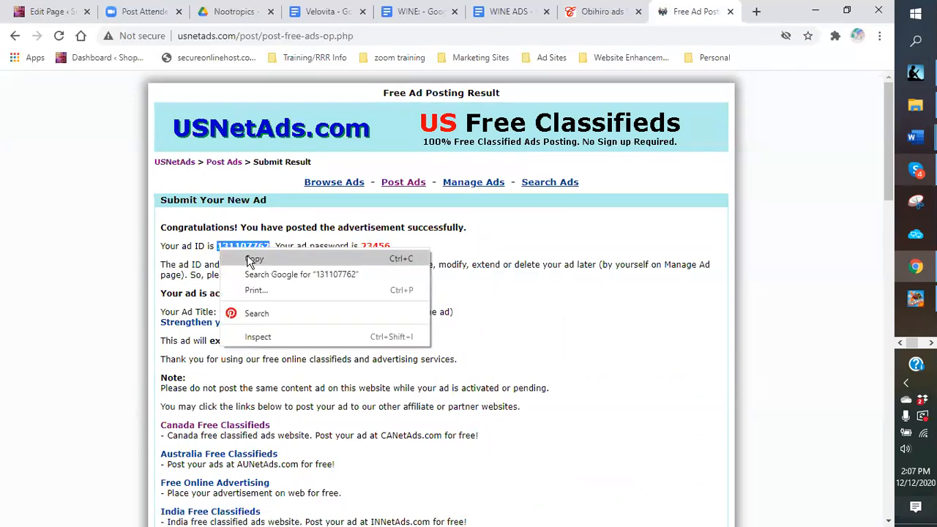
{"action": "left_click", "coordinate": [252, 260]}
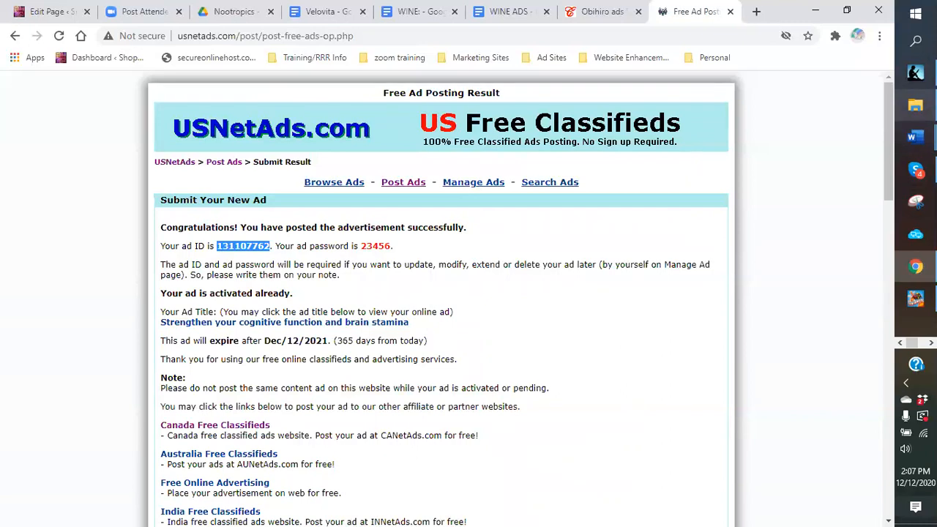
{"action": "left_click", "coordinate": [915, 105]}
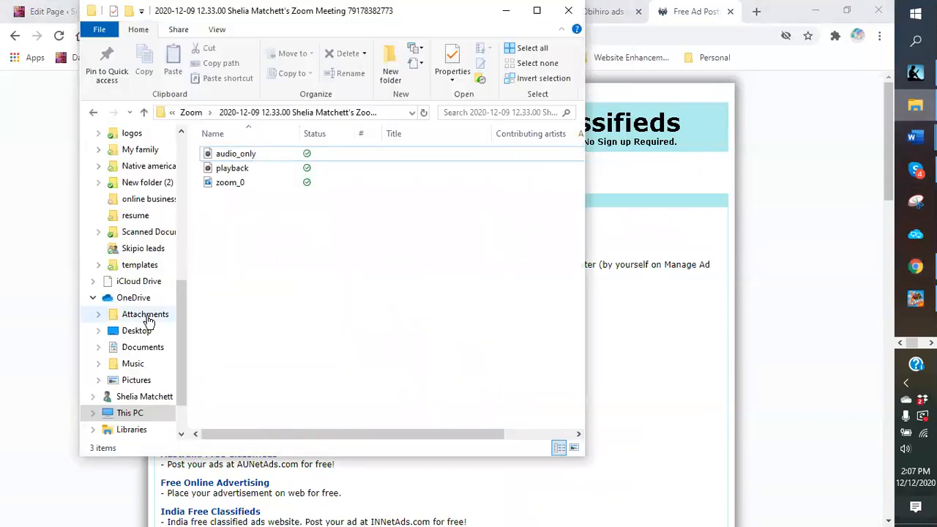
Step: Browse to the Dropbox templates folder and open the 'ad spreadsheet' Excel file
{"action": "left_click", "coordinate": [130, 265]}
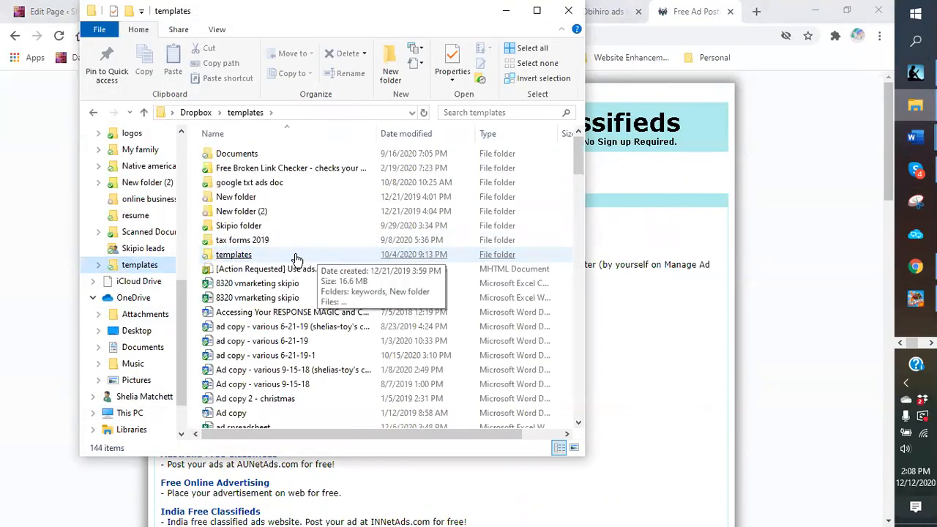
{"action": "scroll", "coordinate": [271, 247], "scroll_direction": "down", "scroll_amount": 1}
{"action": "left_click", "coordinate": [271, 248]}
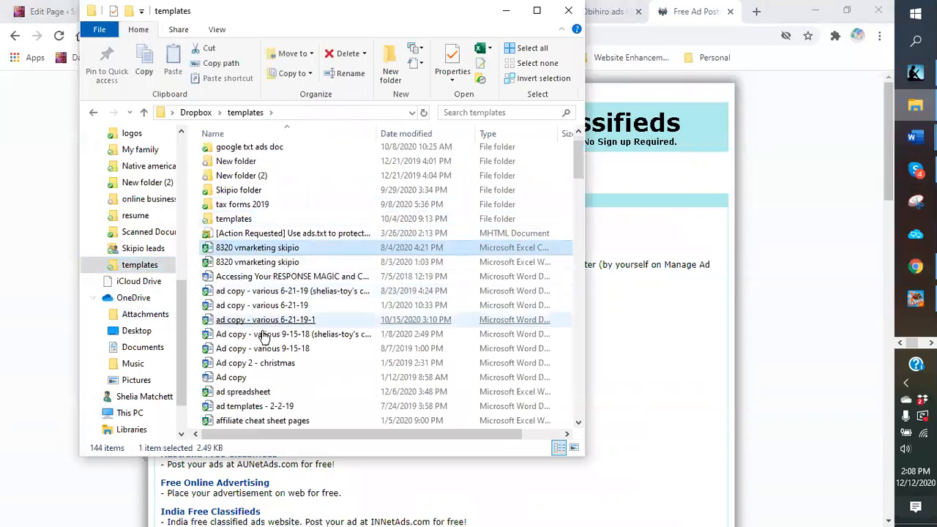
{"action": "left_click", "coordinate": [253, 394]}
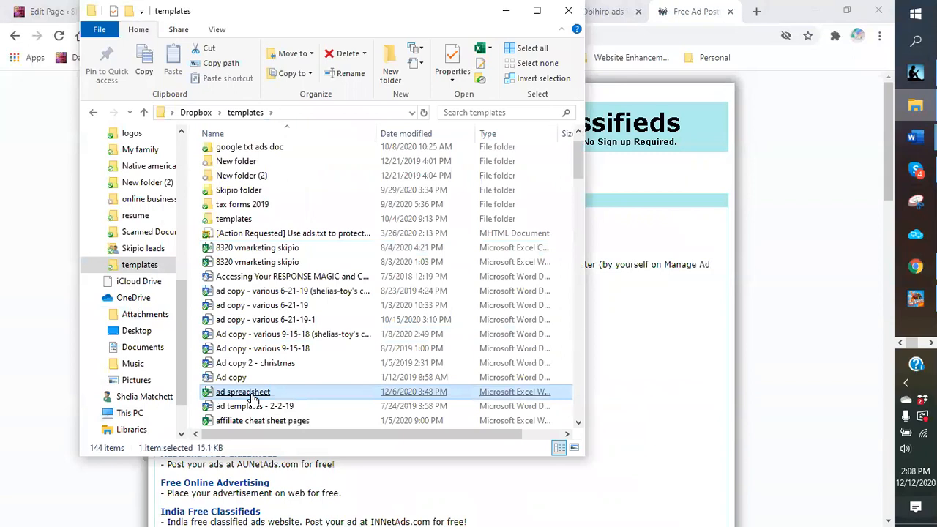
{"action": "double_click", "coordinate": [253, 395]}
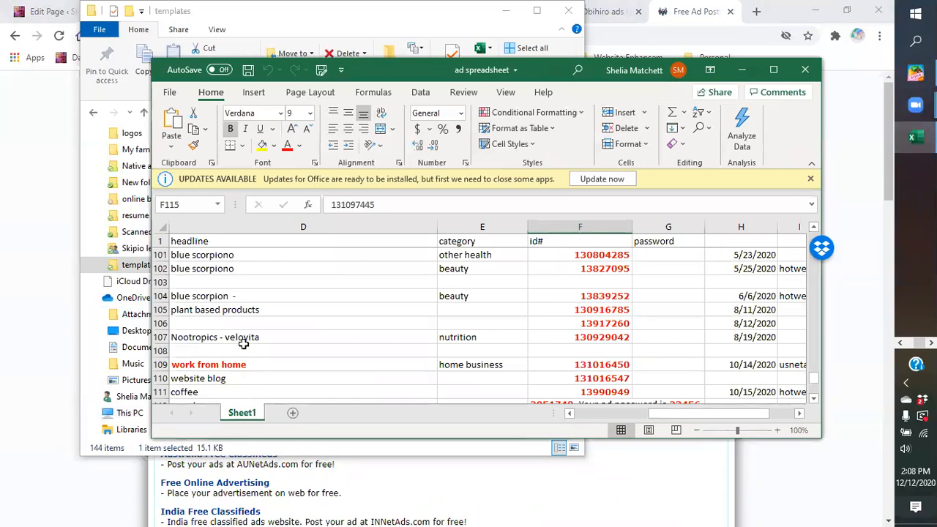
Step: Enter the velovita headline in D115 and begin the row 116 headline
{"action": "scroll", "coordinate": [290, 296], "scroll_direction": "down", "scroll_amount": 3}
{"action": "scroll", "coordinate": [290, 296], "scroll_direction": "up", "scroll_amount": 1}
{"action": "scroll", "coordinate": [278, 304], "scroll_direction": "down", "scroll_amount": 3}
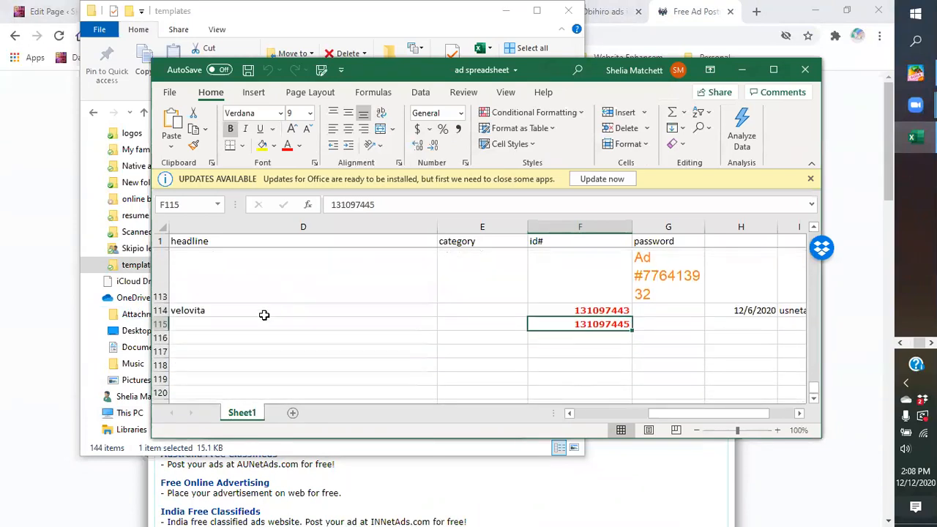
{"action": "scroll", "coordinate": [176, 315], "scroll_direction": "up", "scroll_amount": 1}
{"action": "left_click", "coordinate": [185, 324]}
{"action": "type", "text": "Velovita"}
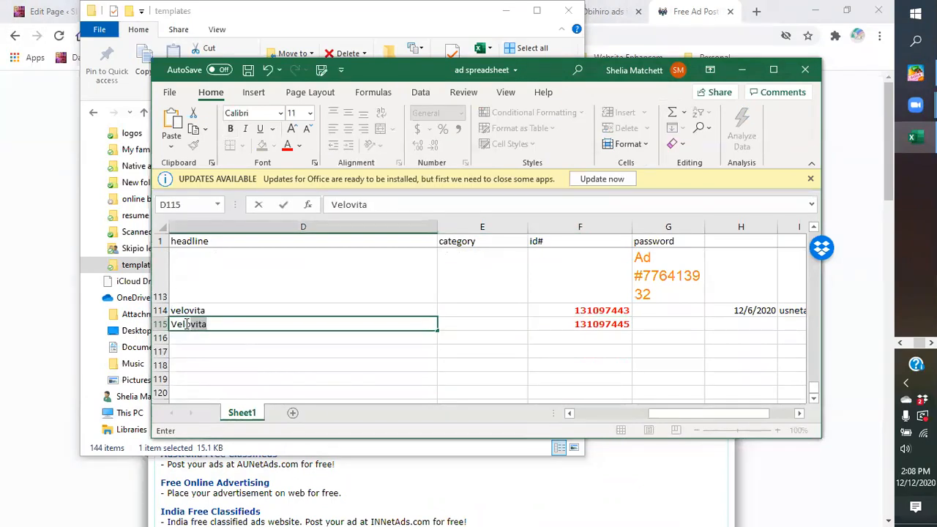
{"action": "key", "text": "Tab"}
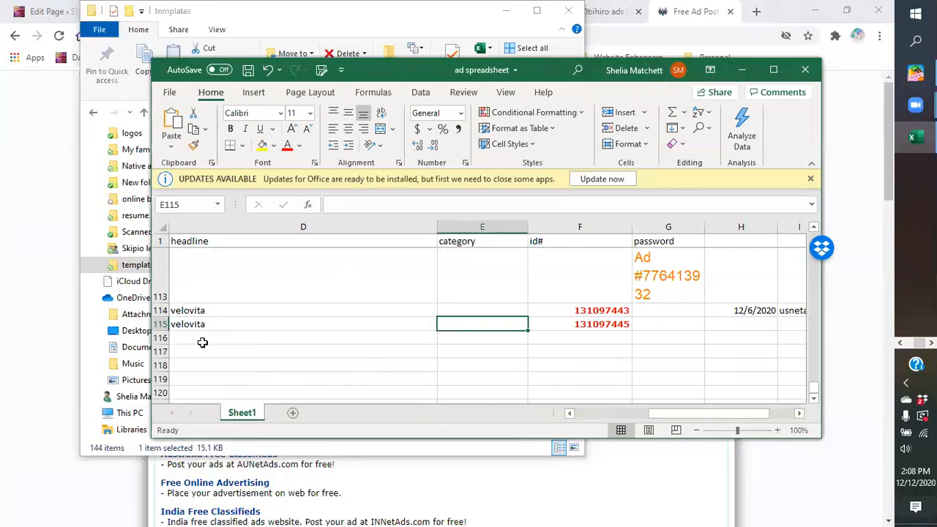
{"action": "left_click", "coordinate": [204, 343]}
{"action": "type", "text": "e"}
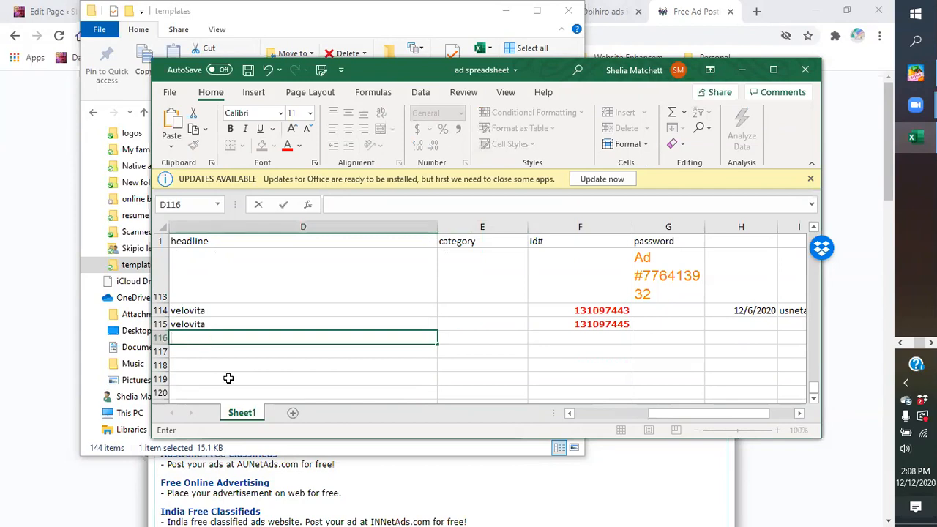
Step: Paste the new USNetAds ad ID into cell F116, re-copying it from the result page
{"action": "left_click", "coordinate": [565, 341]}
{"action": "right_click", "coordinate": [564, 341]}
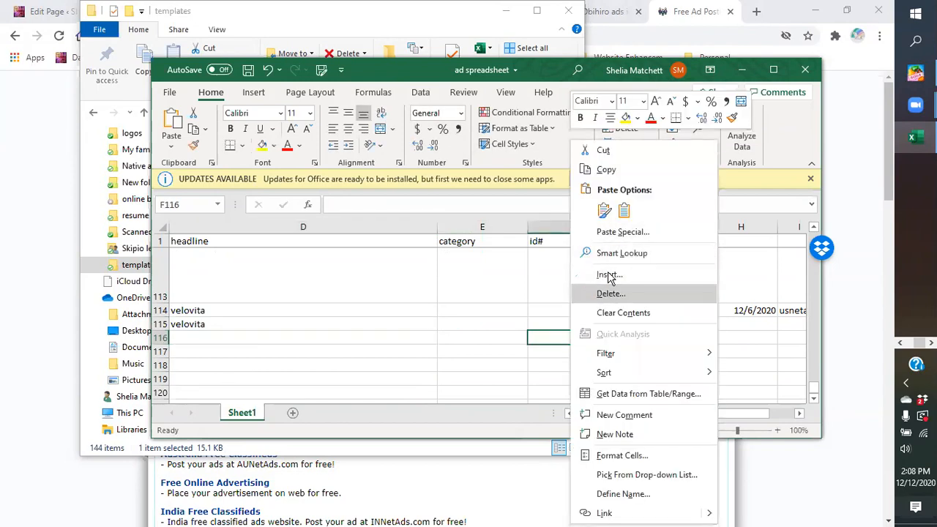
{"action": "left_click", "coordinate": [602, 172]}
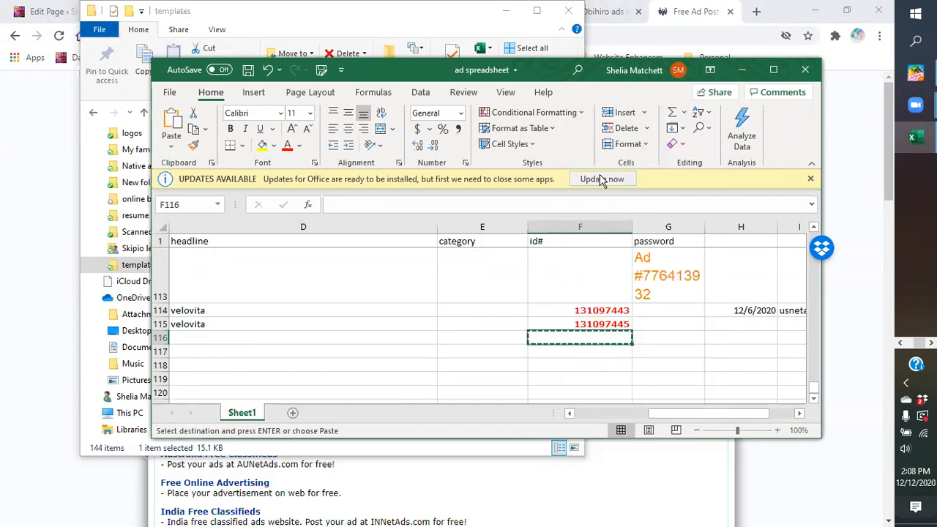
{"action": "right_click", "coordinate": [601, 352]}
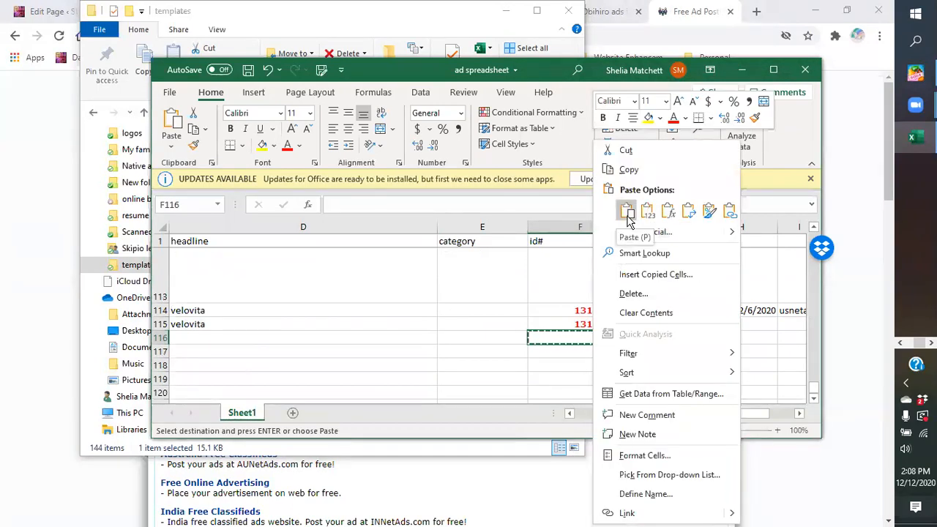
{"action": "left_click", "coordinate": [627, 211]}
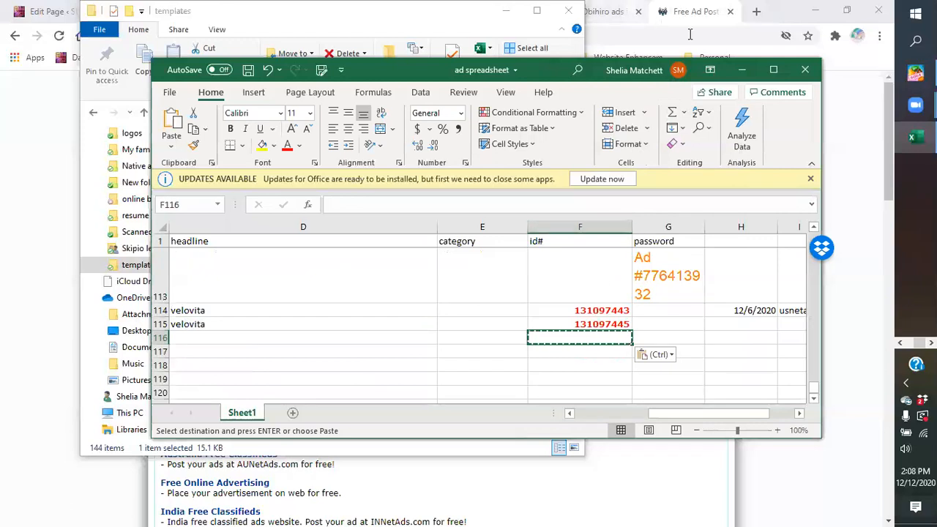
{"action": "left_click", "coordinate": [697, 11]}
{"action": "right_click", "coordinate": [260, 249]}
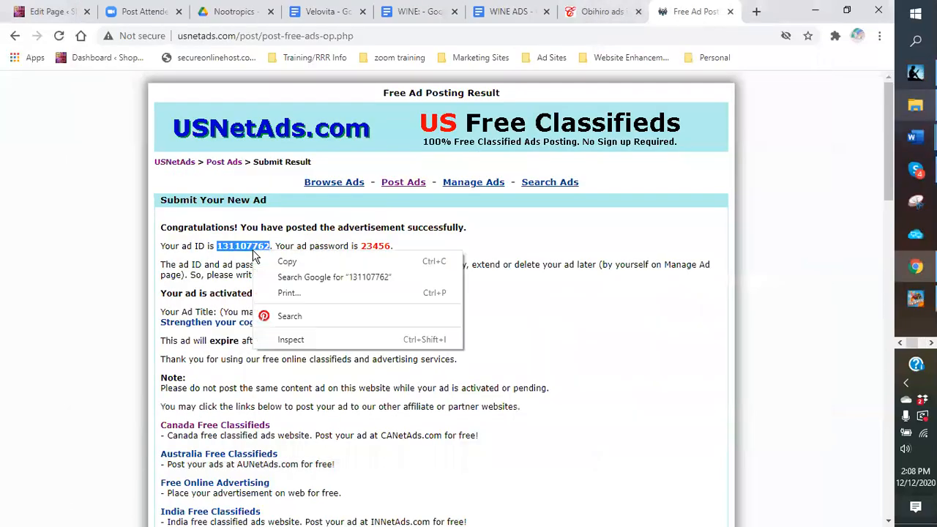
{"action": "left_click", "coordinate": [285, 260]}
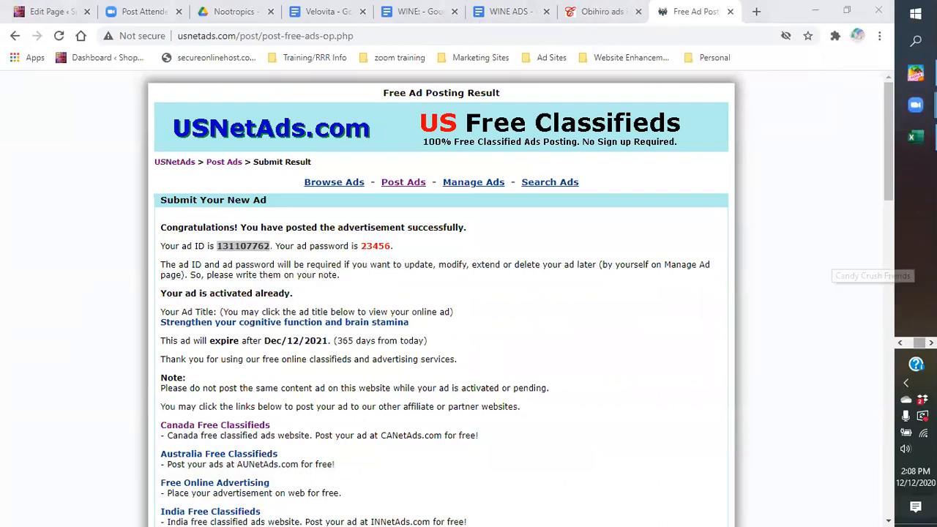
{"action": "left_click", "coordinate": [915, 137]}
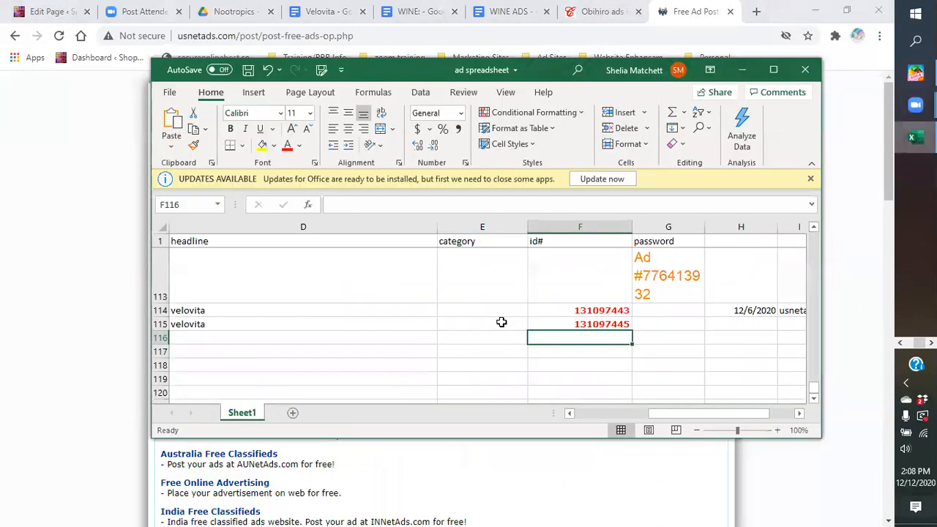
{"action": "right_click", "coordinate": [577, 337]}
{"action": "left_click", "coordinate": [610, 211]}
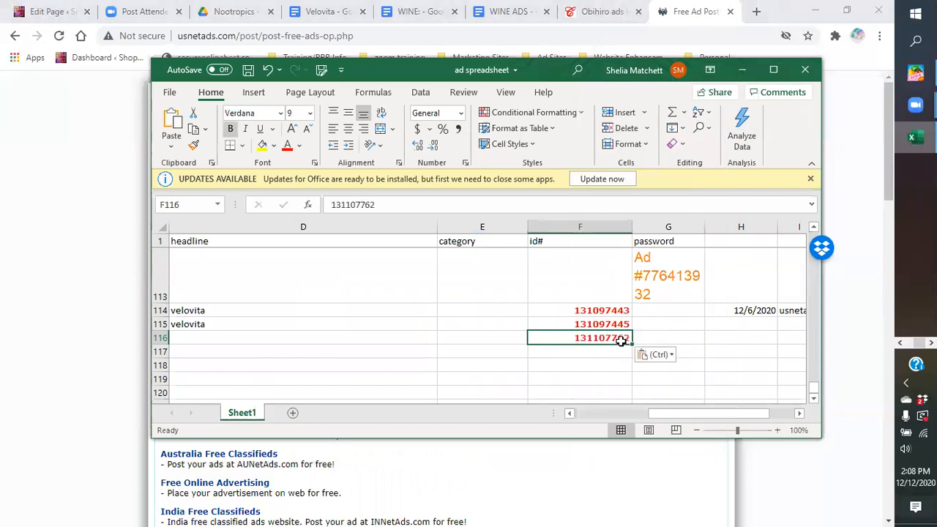
Step: Log date 12/128/20 in H116 and usnetads in I116, then save the workbook
{"action": "left_click", "coordinate": [747, 341]}
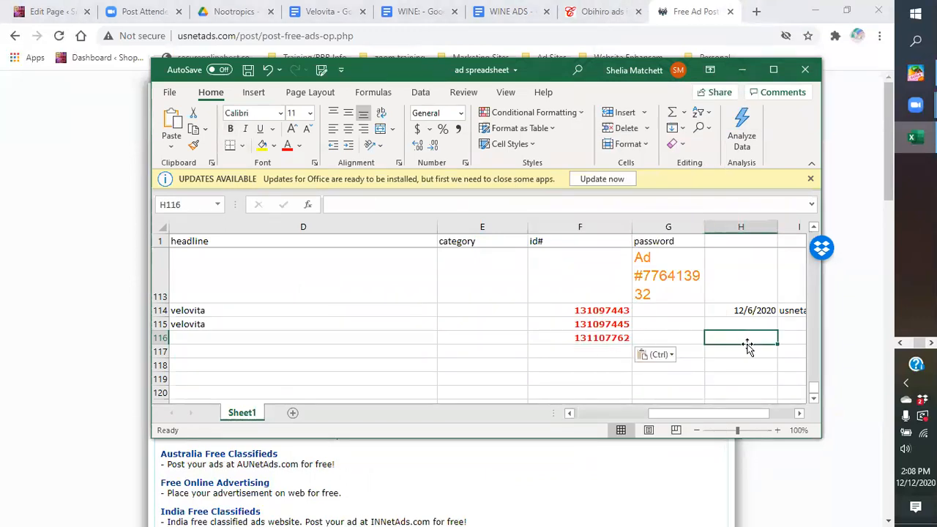
{"action": "type", "text": "12/128/20"}
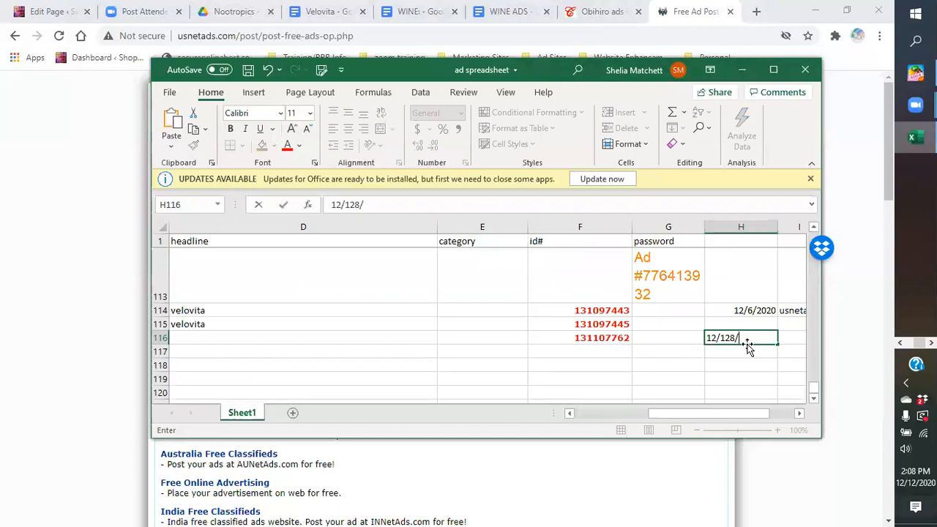
{"action": "left_click", "coordinate": [793, 343]}
{"action": "type", "text": "usnetads"}
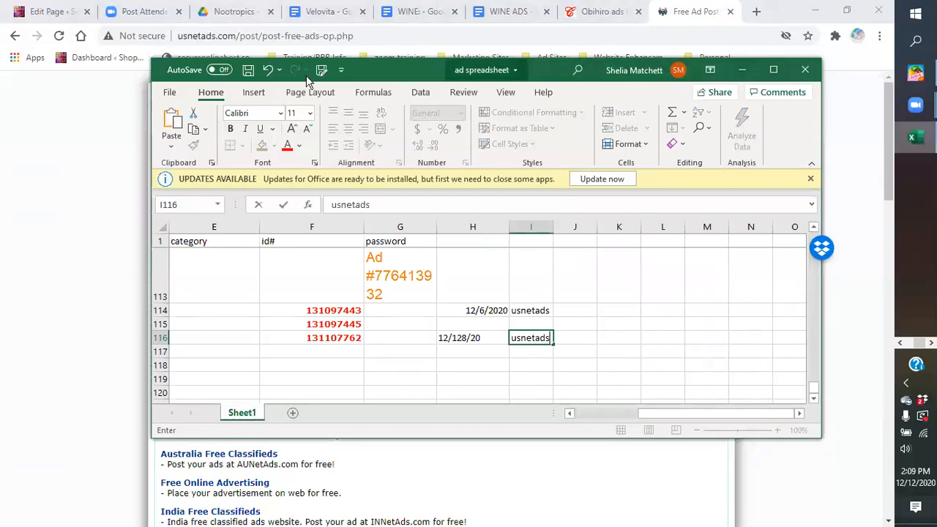
{"action": "left_click", "coordinate": [249, 71]}
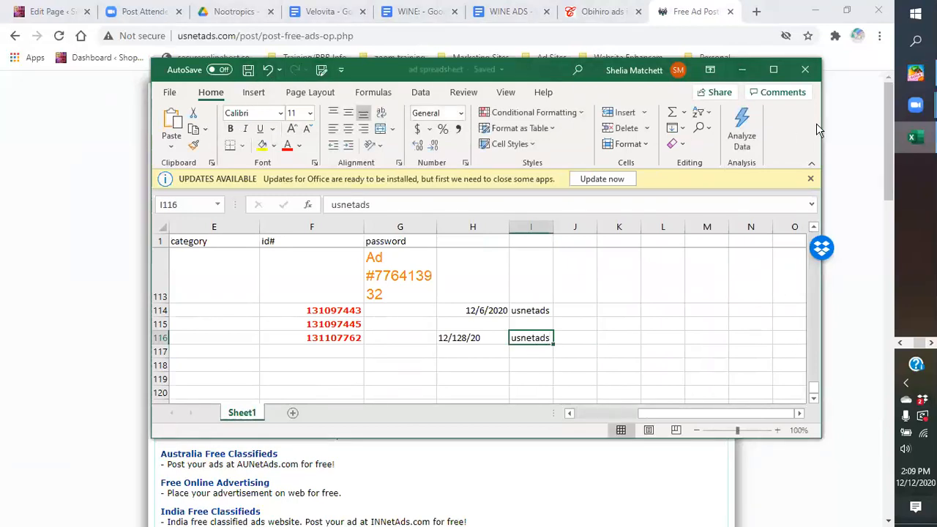
Step: View the posted ad's live listing on USNetAds, then close its tab
{"action": "left_click", "coordinate": [742, 70]}
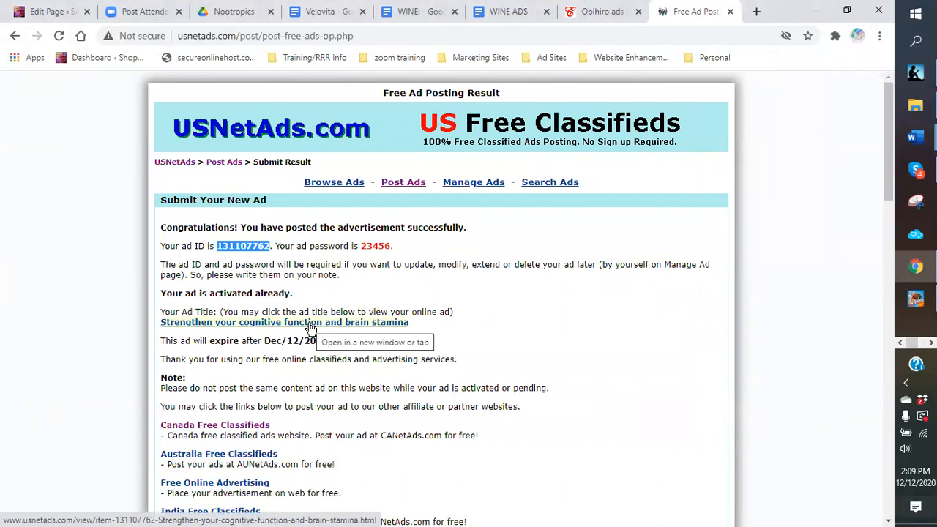
{"action": "left_click", "coordinate": [242, 325]}
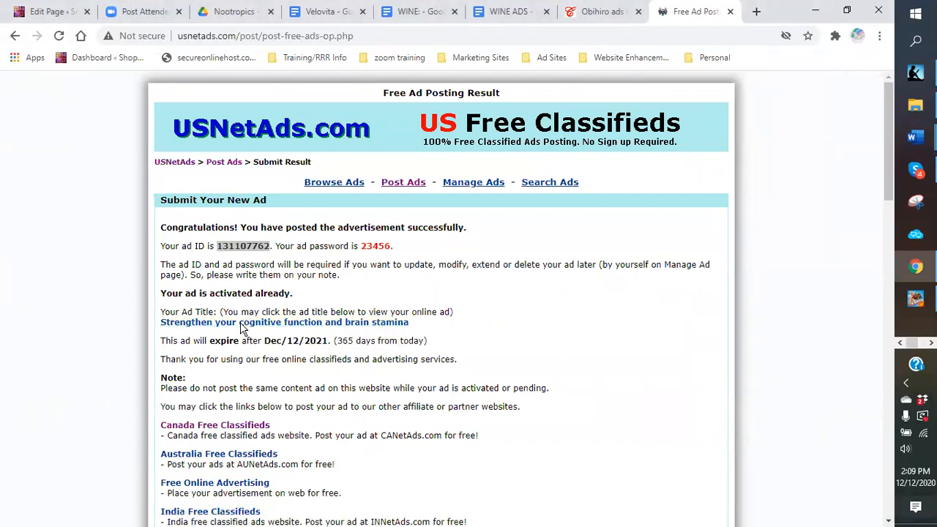
{"action": "scroll", "coordinate": [628, 333], "scroll_direction": "down", "scroll_amount": 2}
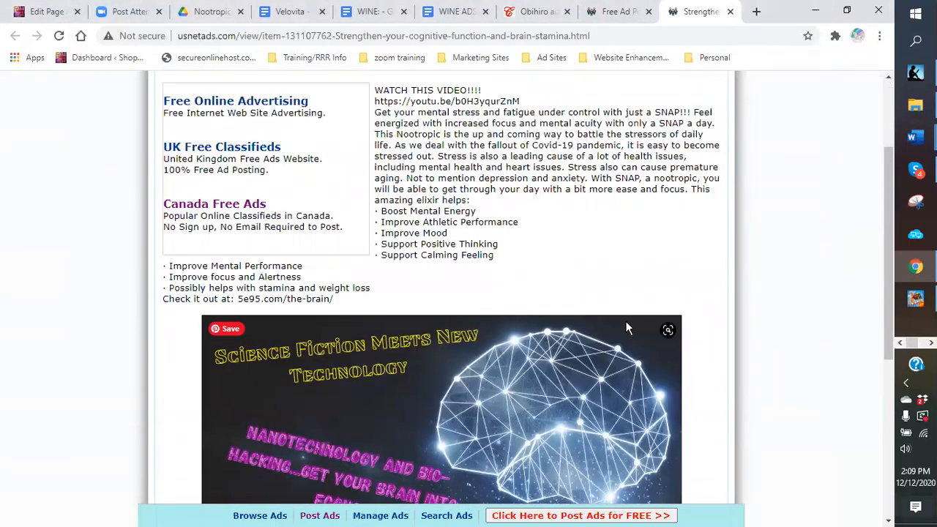
{"action": "scroll", "coordinate": [557, 277], "scroll_direction": "down", "scroll_amount": 3}
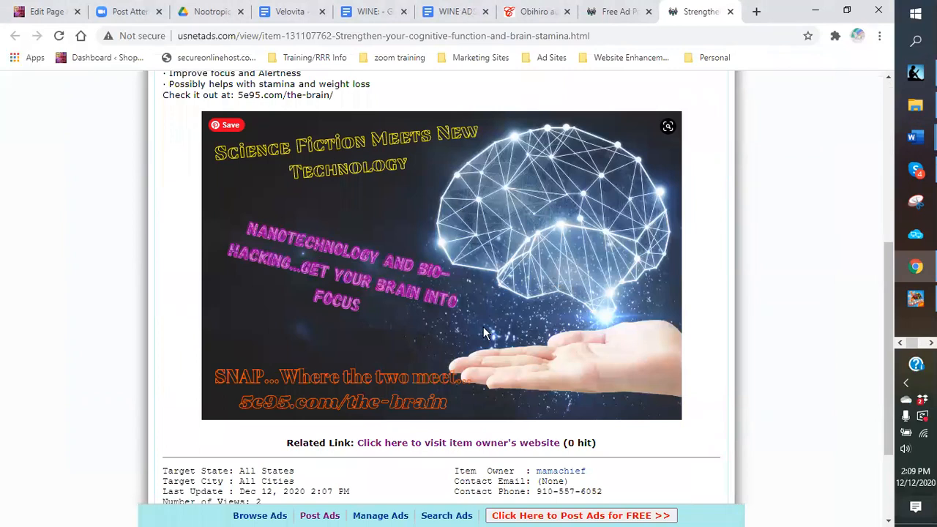
{"action": "scroll", "coordinate": [427, 234], "scroll_direction": "down", "scroll_amount": 2}
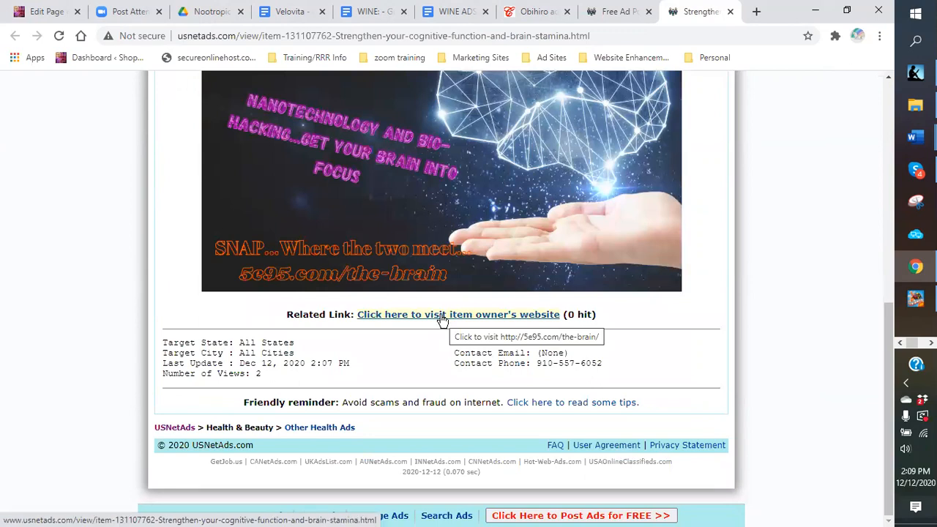
{"action": "scroll", "coordinate": [468, 308], "scroll_direction": "up", "scroll_amount": 7}
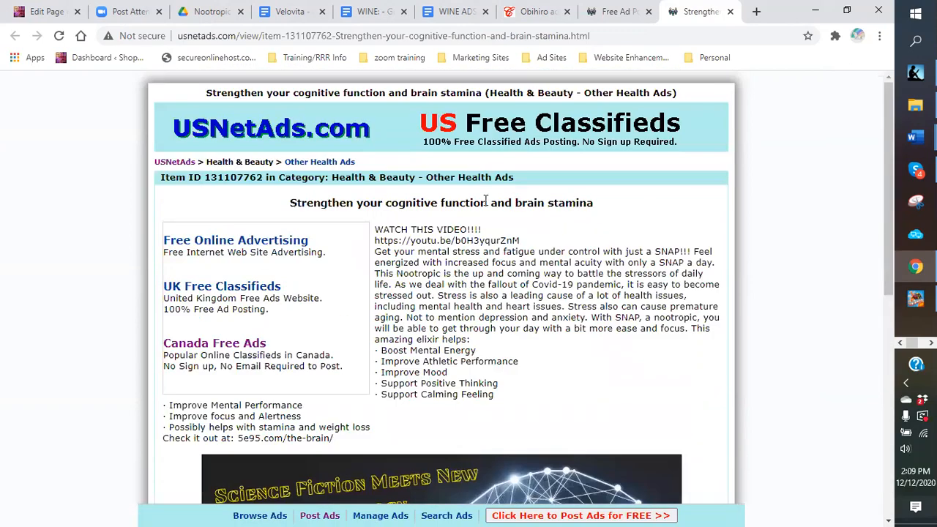
{"action": "left_click", "coordinate": [731, 12]}
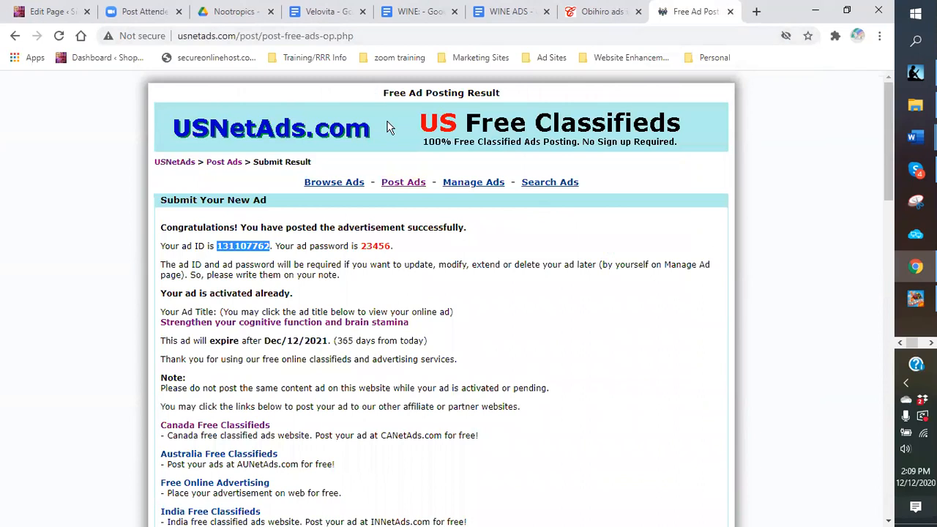
Step: Look over the posting result page's affiliate links and start a new browser tab
{"action": "scroll", "coordinate": [340, 280], "scroll_direction": "down", "scroll_amount": 2}
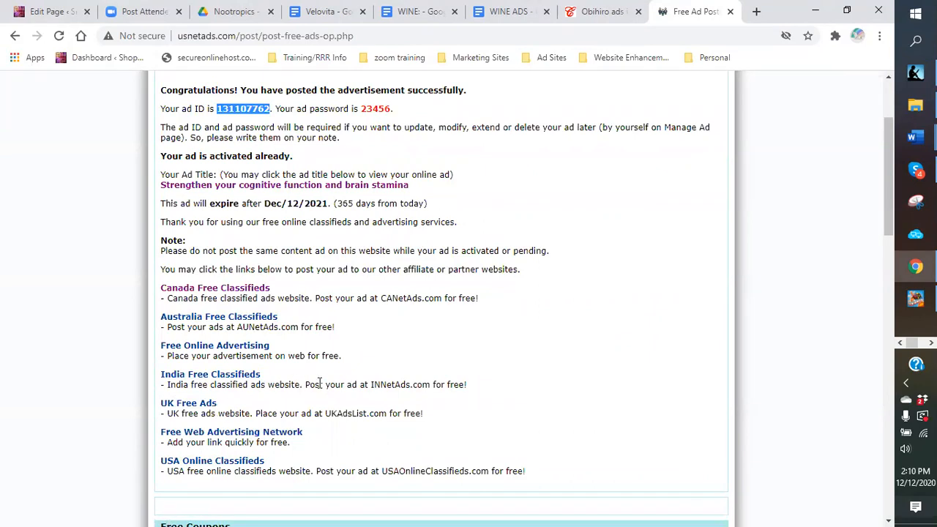
{"action": "scroll", "coordinate": [318, 386], "scroll_direction": "up", "scroll_amount": 2}
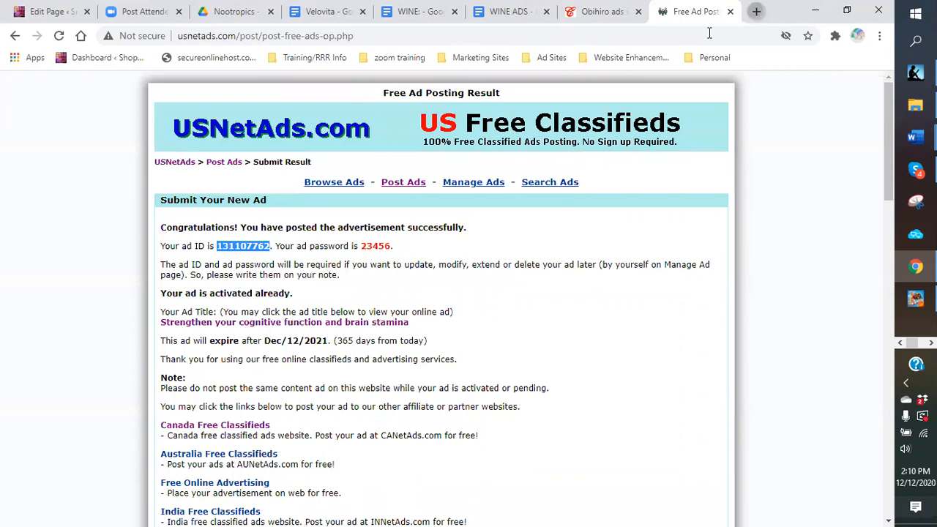
{"action": "left_click", "coordinate": [757, 13]}
Step: Log in to ClassifiedAds.com via the Ad Sites bookmarks, start a free ad, then show the WINE doc
{"action": "left_click", "coordinate": [553, 58]}
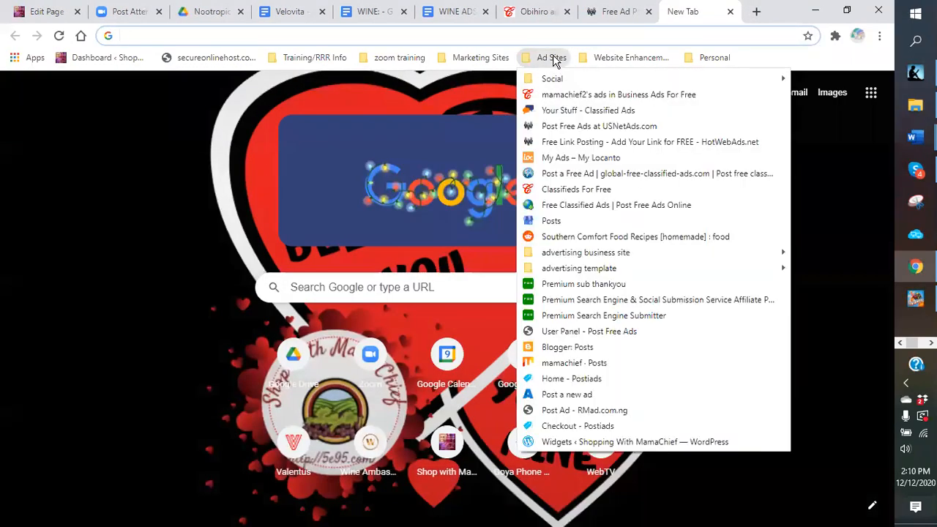
{"action": "left_click", "coordinate": [548, 114]}
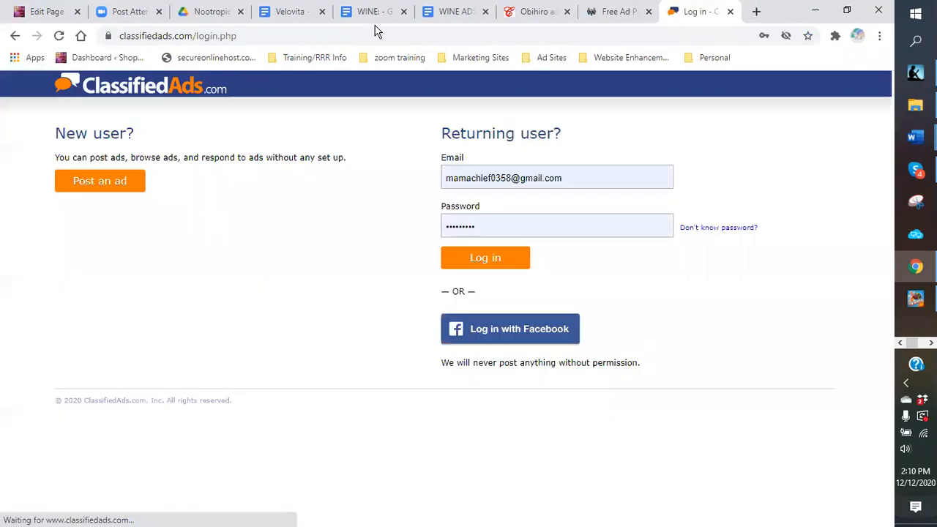
{"action": "left_click", "coordinate": [468, 267]}
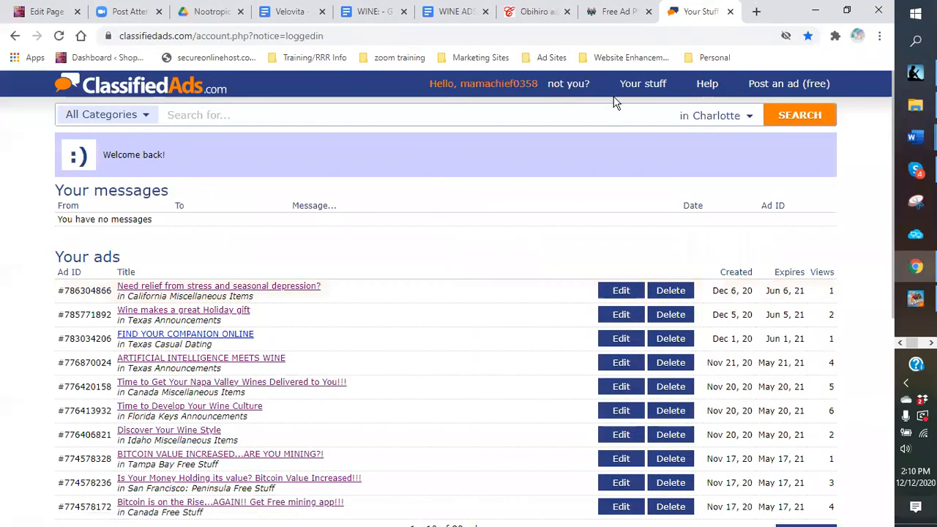
{"action": "left_click", "coordinate": [763, 87]}
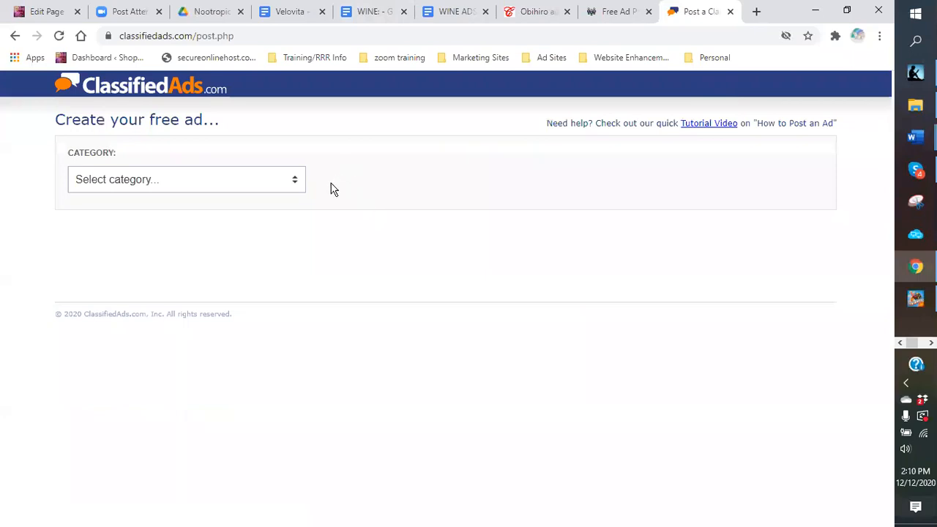
{"action": "left_click", "coordinate": [371, 16]}
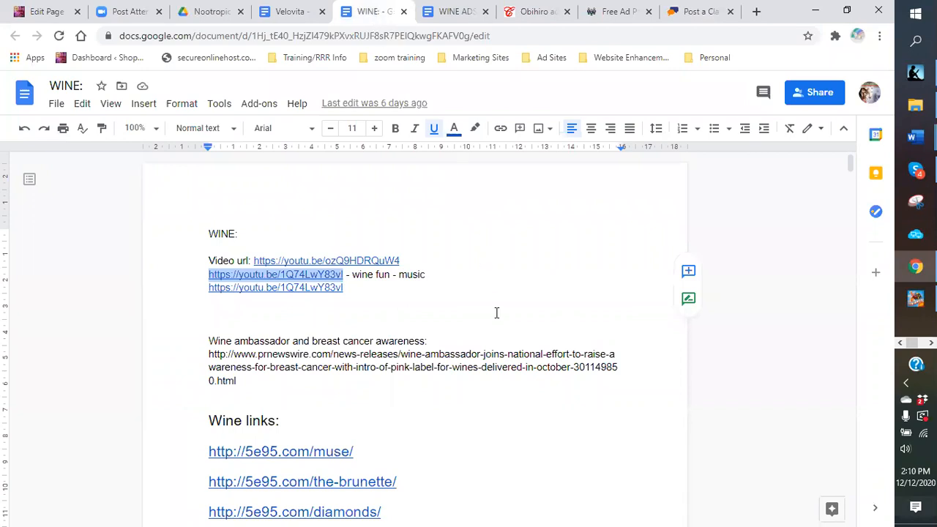
Step: Read the WINE doc's headlines and ad body, then open the free-ad form's Category list
{"action": "scroll", "coordinate": [491, 299], "scroll_direction": "down", "scroll_amount": 15}
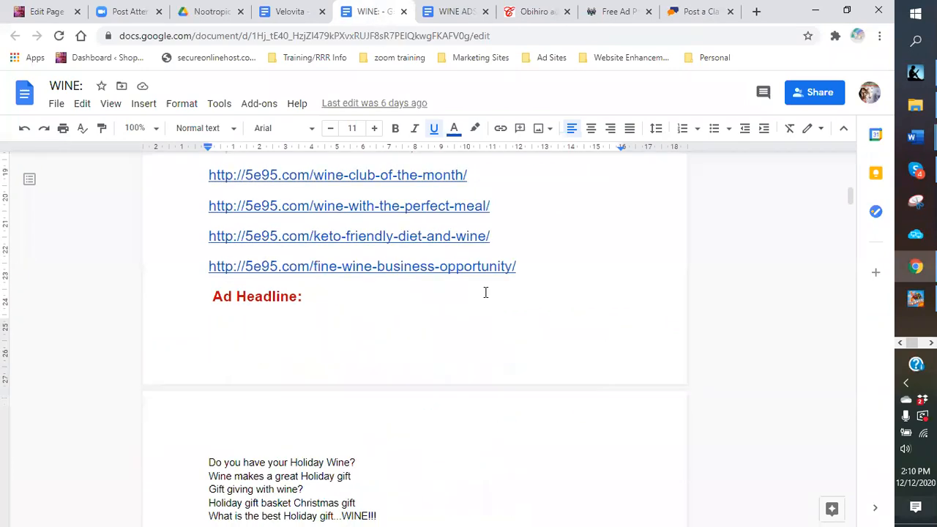
{"action": "scroll", "coordinate": [414, 249], "scroll_direction": "down", "scroll_amount": 2}
{"action": "scroll", "coordinate": [415, 249], "scroll_direction": "up", "scroll_amount": 3}
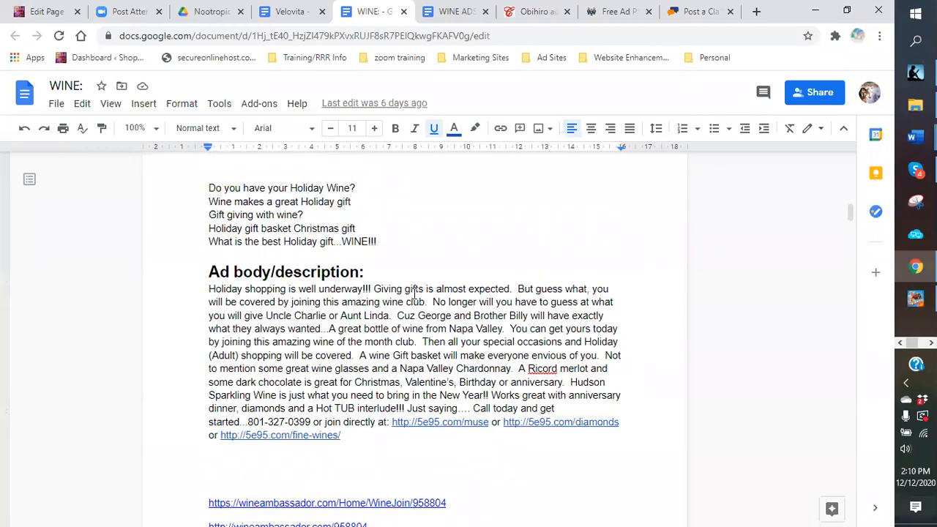
{"action": "left_click", "coordinate": [689, 17]}
{"action": "left_click", "coordinate": [294, 183]}
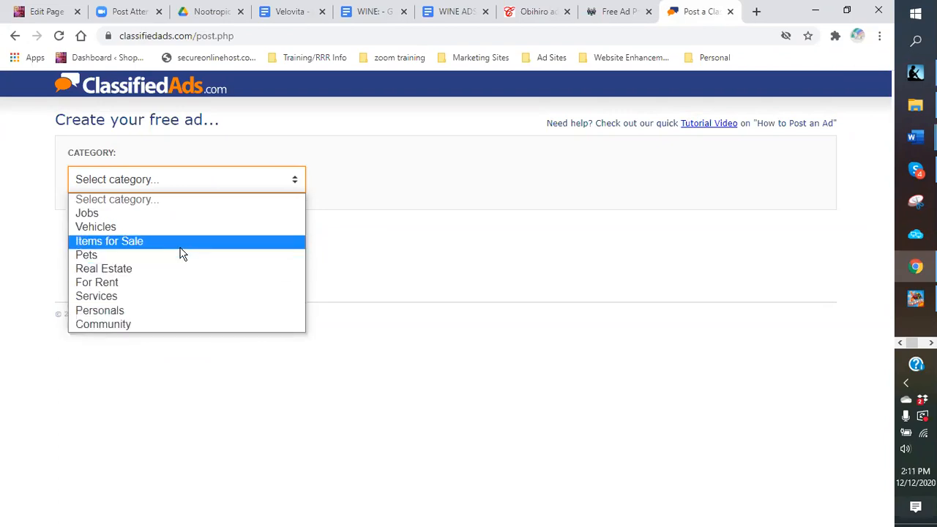
Step: File the ad under Community › Announcements
{"action": "left_click", "coordinate": [171, 324]}
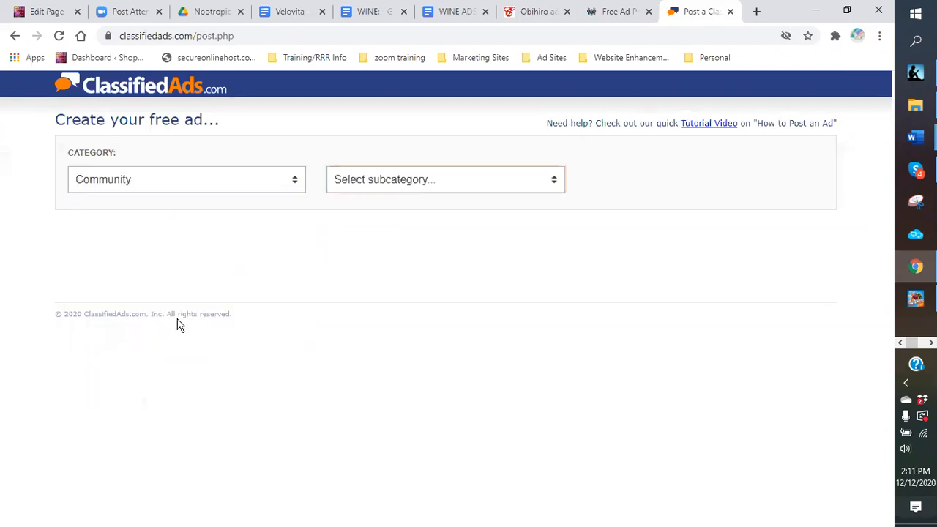
{"action": "left_click", "coordinate": [554, 183]}
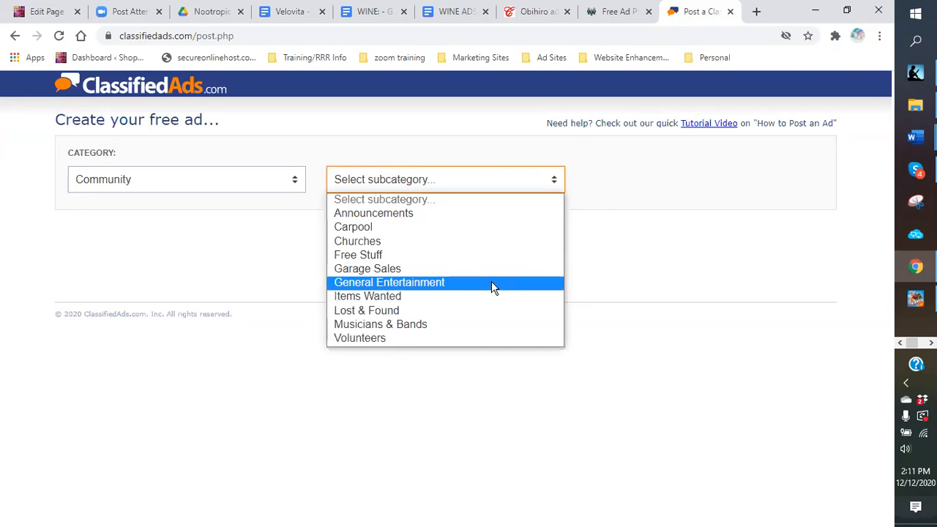
{"action": "left_click", "coordinate": [449, 214]}
Step: Set the ad location to New York, State of, then go back to the WINE doc
{"action": "left_click", "coordinate": [211, 241]}
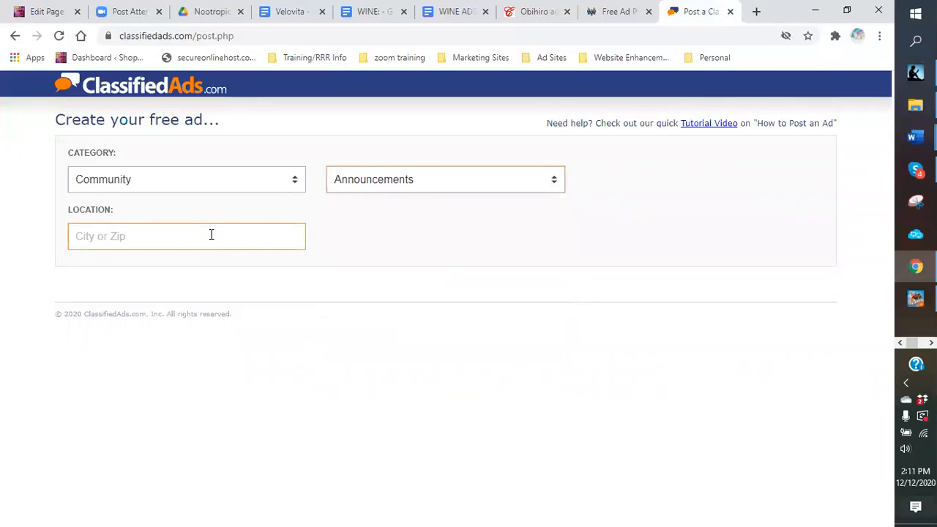
{"action": "left_click", "coordinate": [190, 208]}
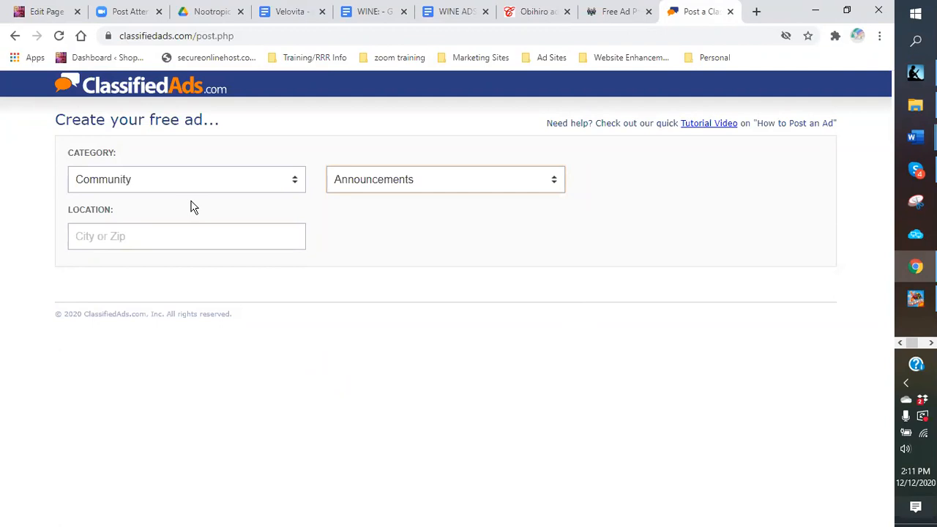
{"action": "left_click", "coordinate": [178, 240]}
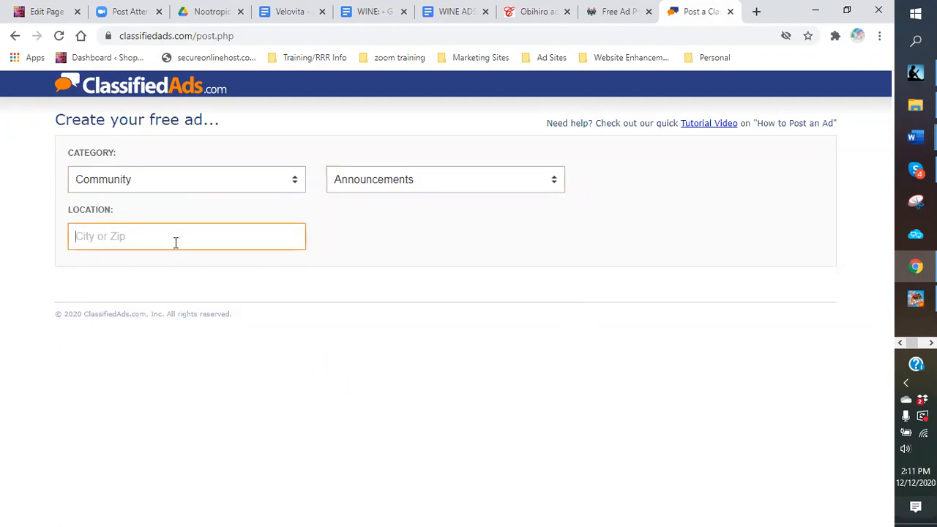
{"action": "type", "text": "new york"}
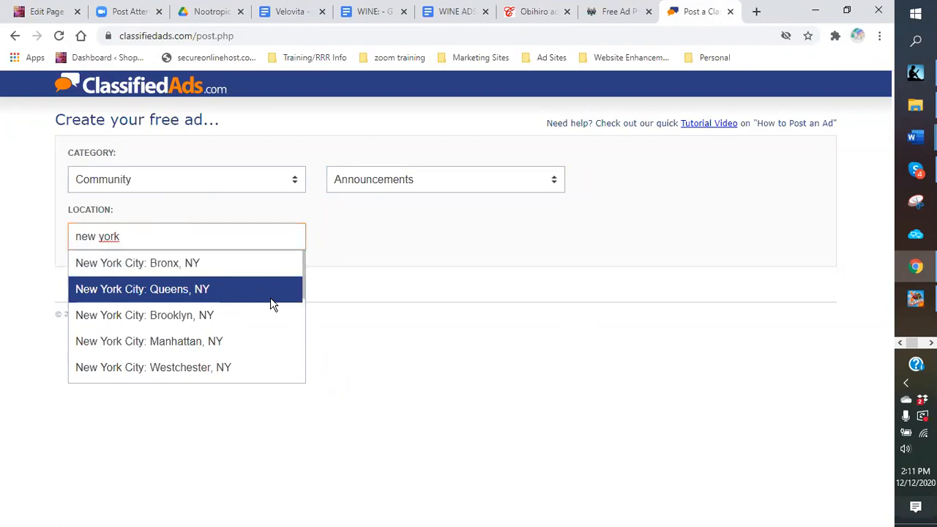
{"action": "scroll", "coordinate": [270, 297], "scroll_direction": "down", "scroll_amount": 1}
{"action": "scroll", "coordinate": [271, 297], "scroll_direction": "down", "scroll_amount": 1}
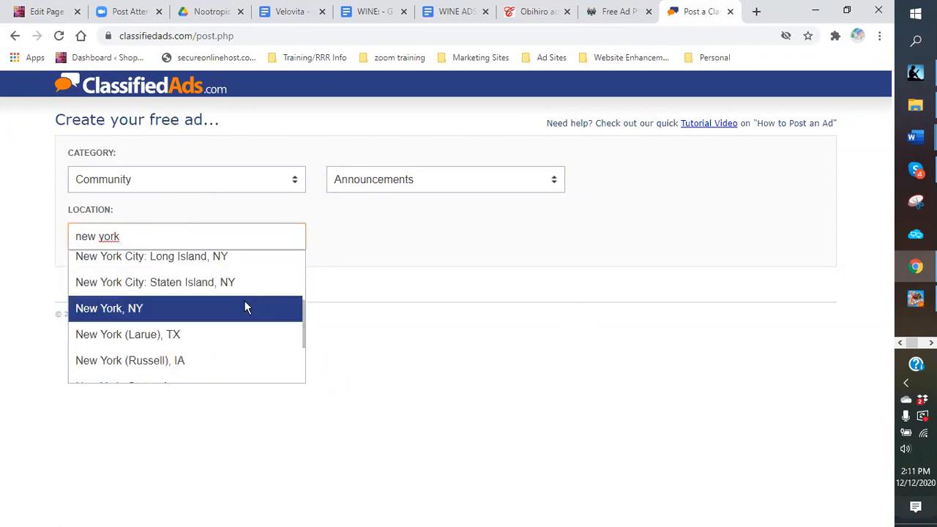
{"action": "scroll", "coordinate": [247, 301], "scroll_direction": "down", "scroll_amount": 1}
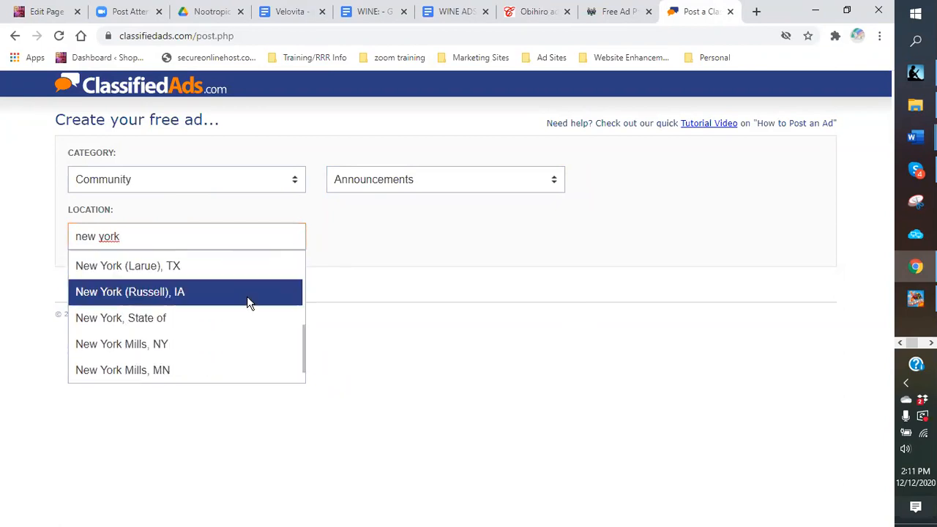
{"action": "left_click", "coordinate": [148, 323]}
{"action": "left_click", "coordinate": [162, 294]}
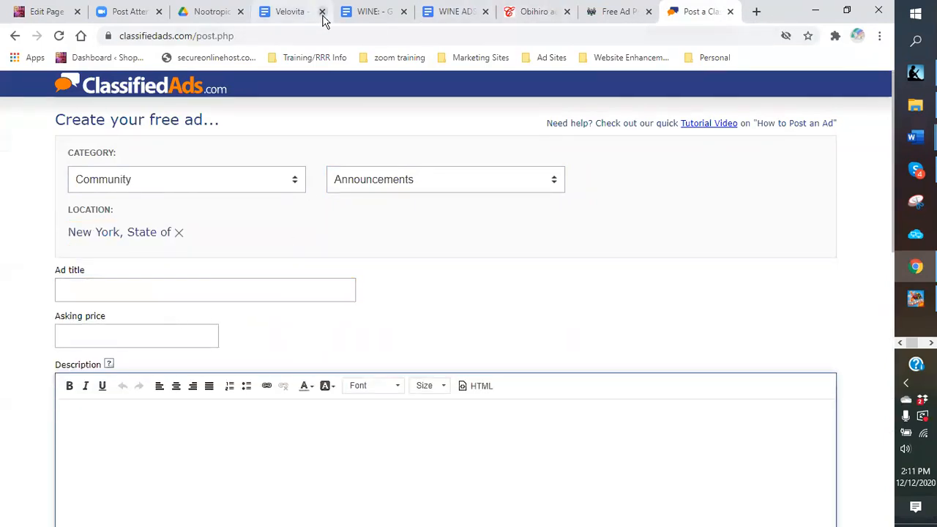
{"action": "left_click", "coordinate": [370, 12]}
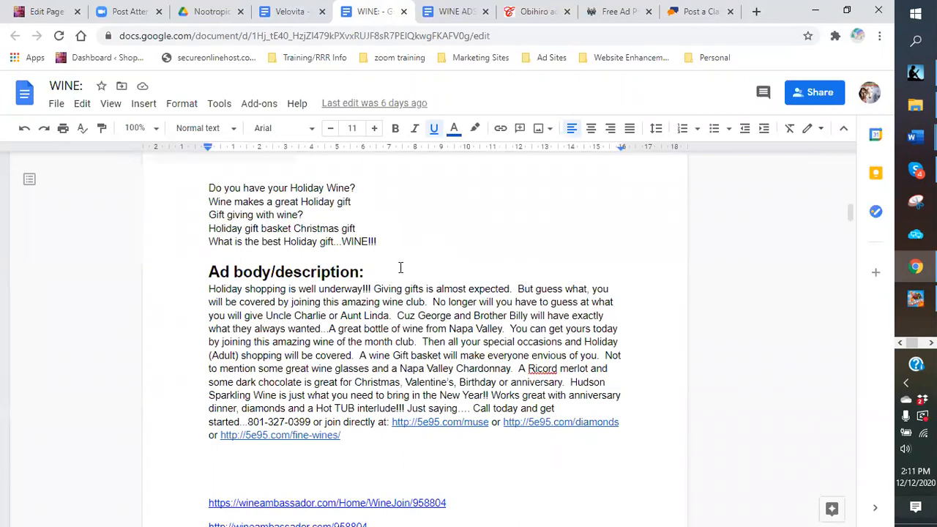
Step: Title the ad 'Wine makes a great Holiday gift idea...' from the doc headline and price it $99.95
{"action": "scroll", "coordinate": [401, 268], "scroll_direction": "up", "scroll_amount": 5}
{"action": "scroll", "coordinate": [399, 269], "scroll_direction": "up", "scroll_amount": 3}
{"action": "scroll", "coordinate": [397, 268], "scroll_direction": "down", "scroll_amount": 6}
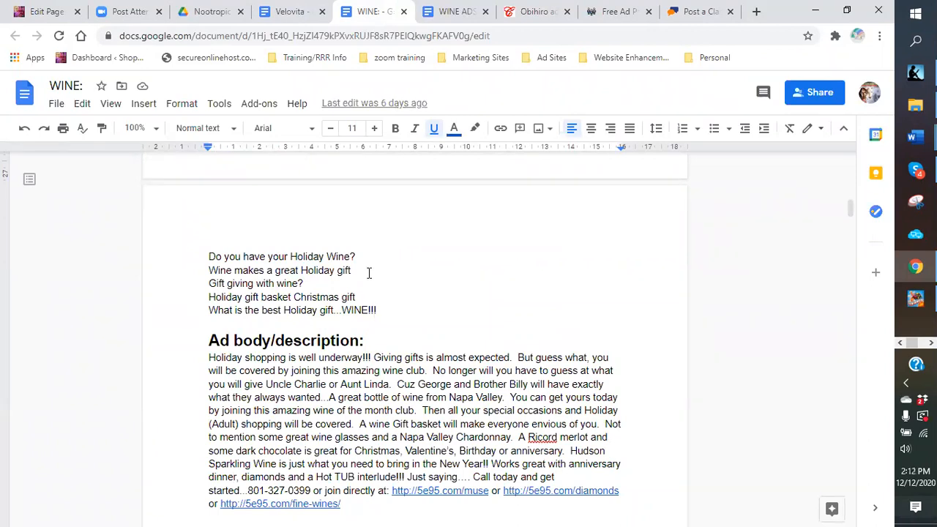
{"action": "left_click_drag", "start_coordinate": [352, 271], "coordinate": [206, 271]}
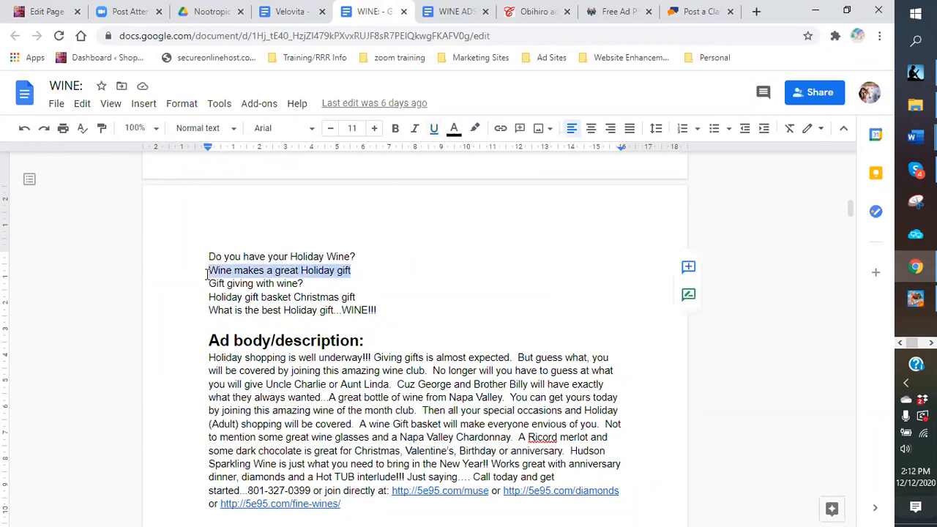
{"action": "right_click", "coordinate": [209, 272]}
{"action": "left_click", "coordinate": [249, 211]}
{"action": "left_click", "coordinate": [681, 11]}
{"action": "left_click", "coordinate": [147, 296]}
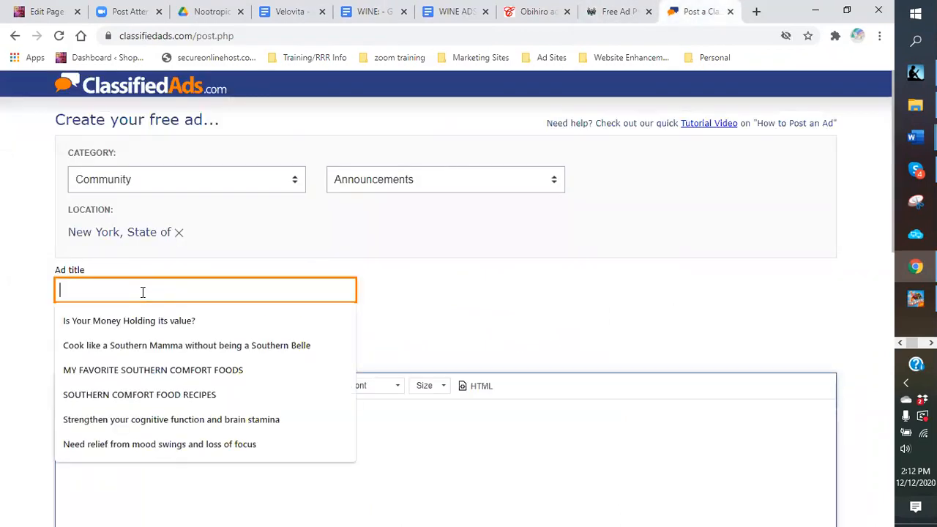
{"action": "right_click", "coordinate": [153, 299]}
{"action": "left_click", "coordinate": [187, 397]}
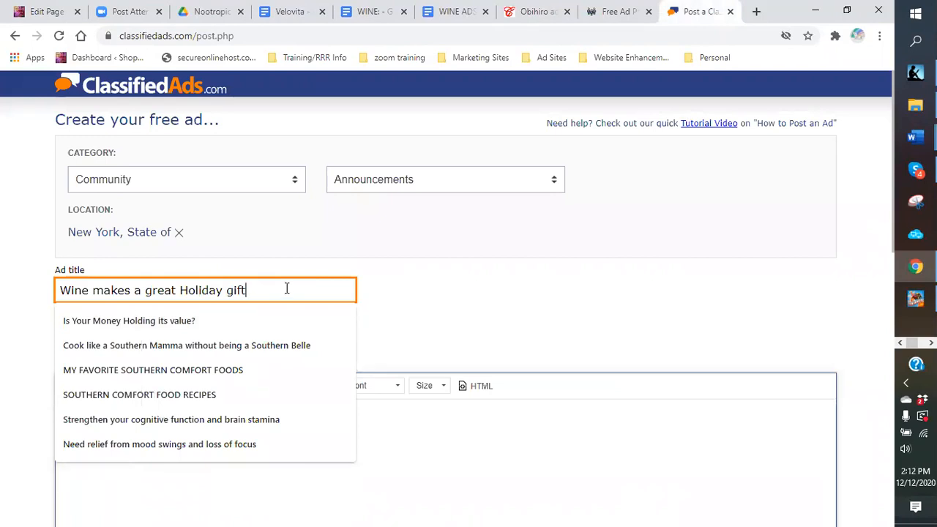
{"action": "type", "text": "idea..."}
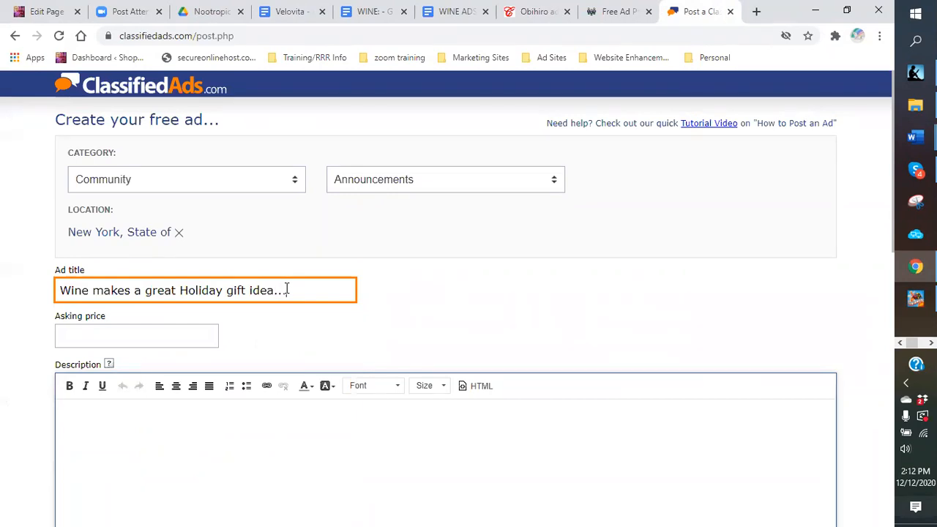
{"action": "left_click", "coordinate": [65, 334]}
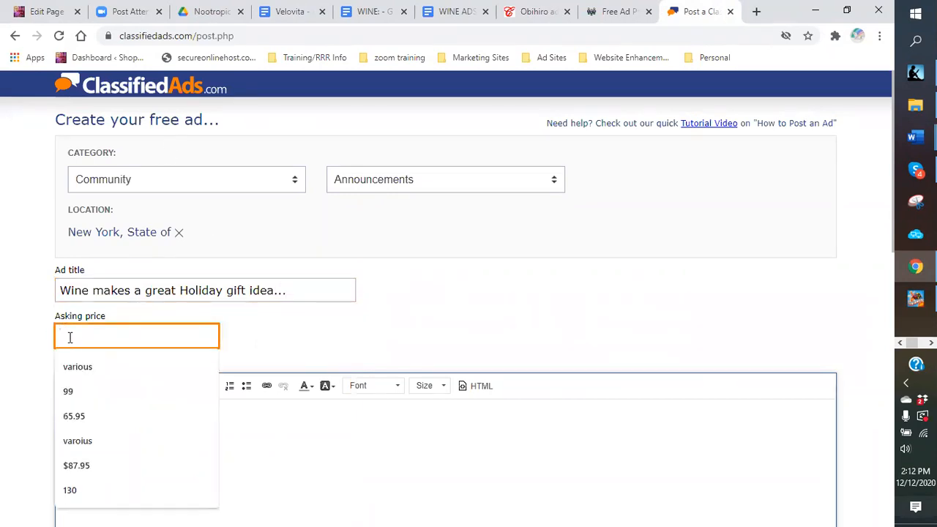
{"action": "type", "text": "$"}
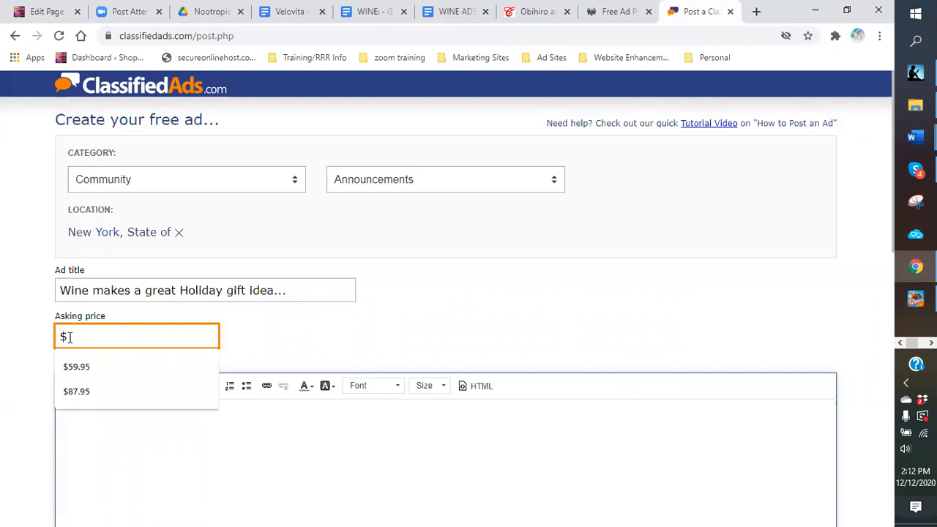
{"action": "type", "text": "99.95"}
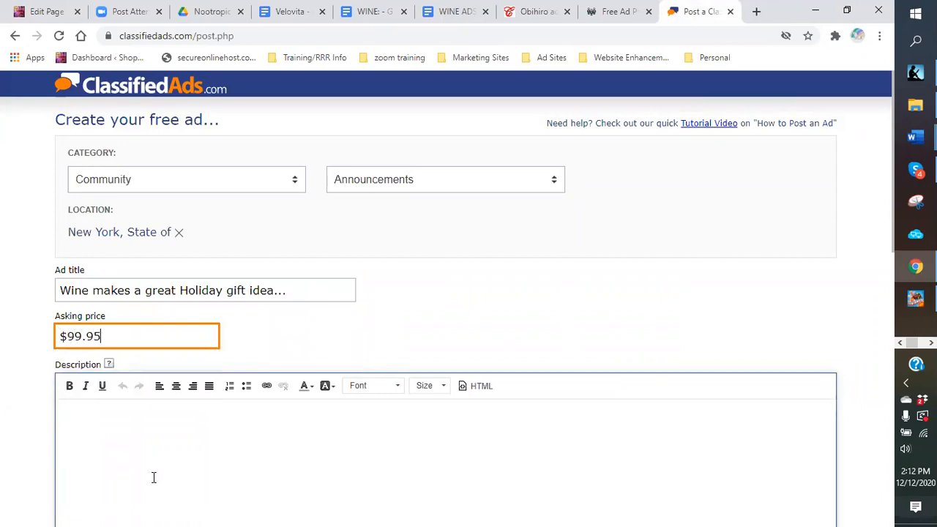
Step: Copy the WINE doc's ad body starting 'Holiday shopping' and place the cursor in Description
{"action": "left_click", "coordinate": [372, 15]}
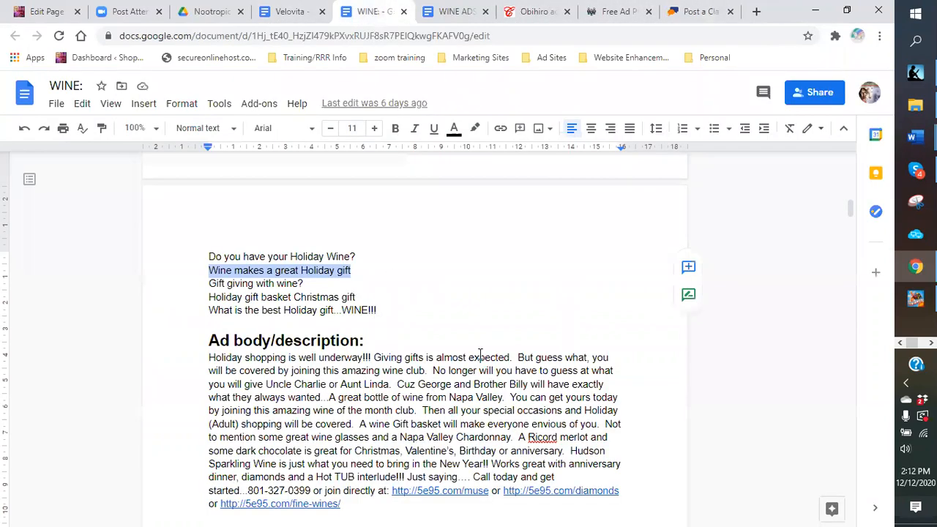
{"action": "scroll", "coordinate": [480, 355], "scroll_direction": "down", "scroll_amount": 3}
{"action": "scroll", "coordinate": [211, 240], "scroll_direction": "up", "scroll_amount": 1}
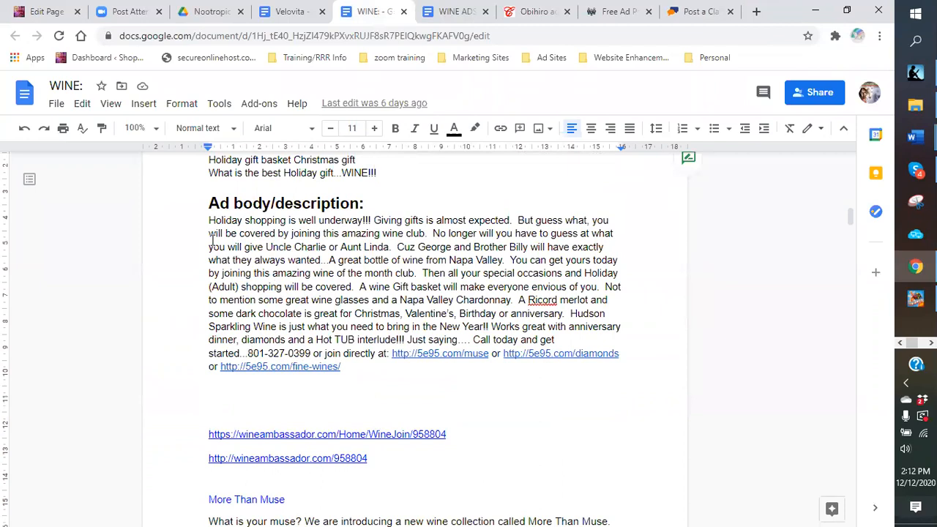
{"action": "left_click_drag", "start_coordinate": [209, 220], "coordinate": [629, 350]}
{"action": "right_click", "coordinate": [524, 303]}
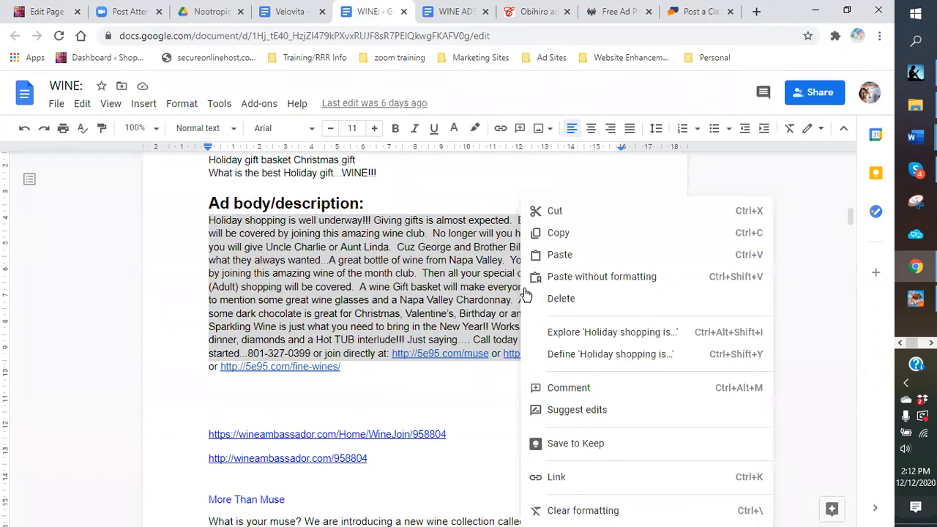
{"action": "left_click", "coordinate": [562, 234]}
{"action": "left_click", "coordinate": [695, 11]}
{"action": "scroll", "coordinate": [298, 320], "scroll_direction": "down", "scroll_amount": 3}
{"action": "left_click", "coordinate": [206, 272]}
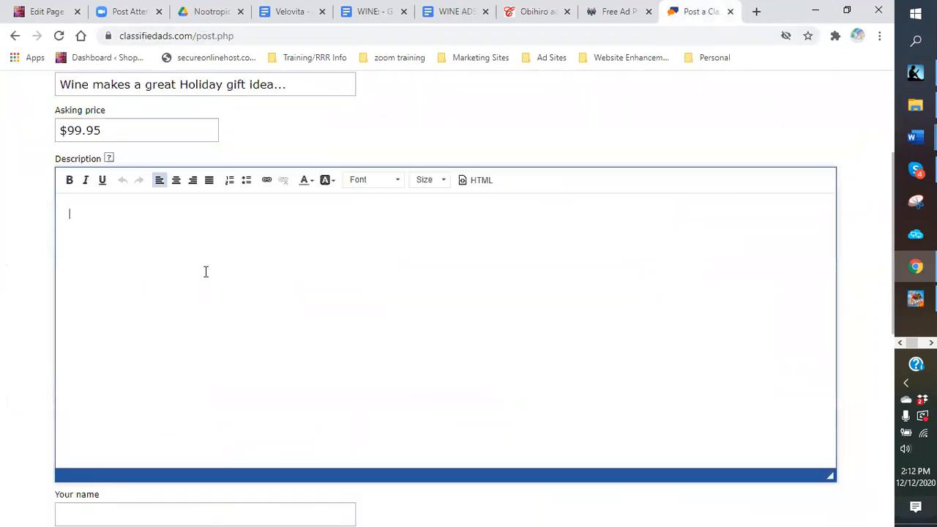
Step: Paste the ad body into the description and delete the muse link, keeping the diamonds link
{"action": "key", "text": "ctrl+v"}
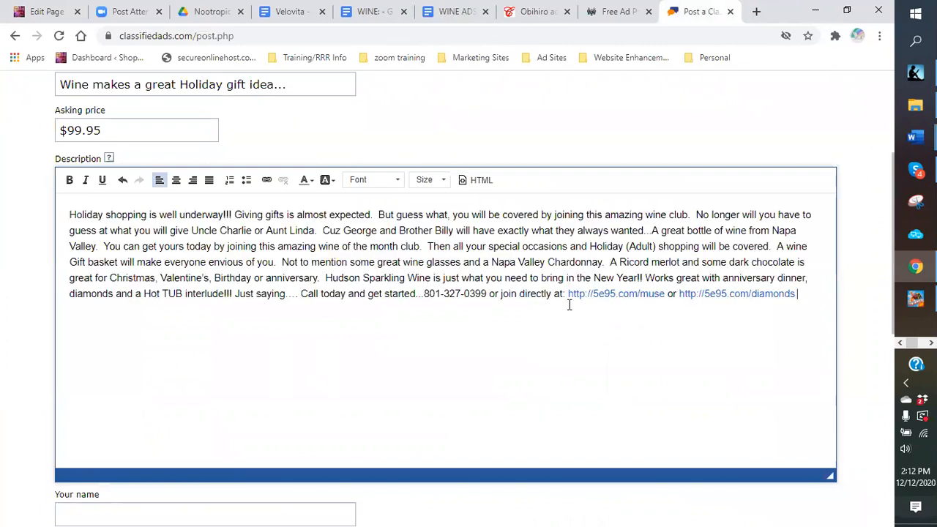
{"action": "left_click_drag", "start_coordinate": [567, 294], "coordinate": [681, 303]}
{"action": "key", "text": "BackSpace"}
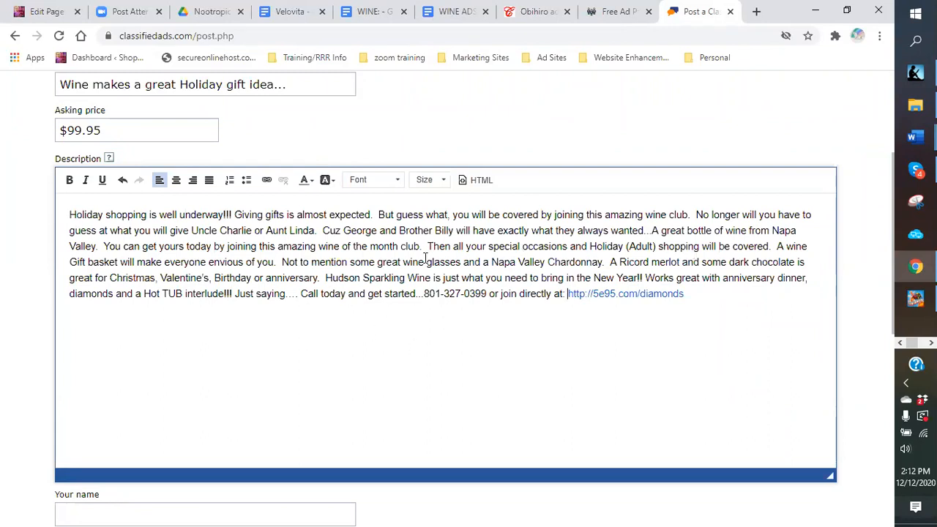
Step: Break the text into paragraphs at 'You can get yours', 'Hudson Sparkling Wine' and 'Call today'
{"action": "left_click", "coordinate": [102, 247]}
{"action": "key", "text": "Return"}
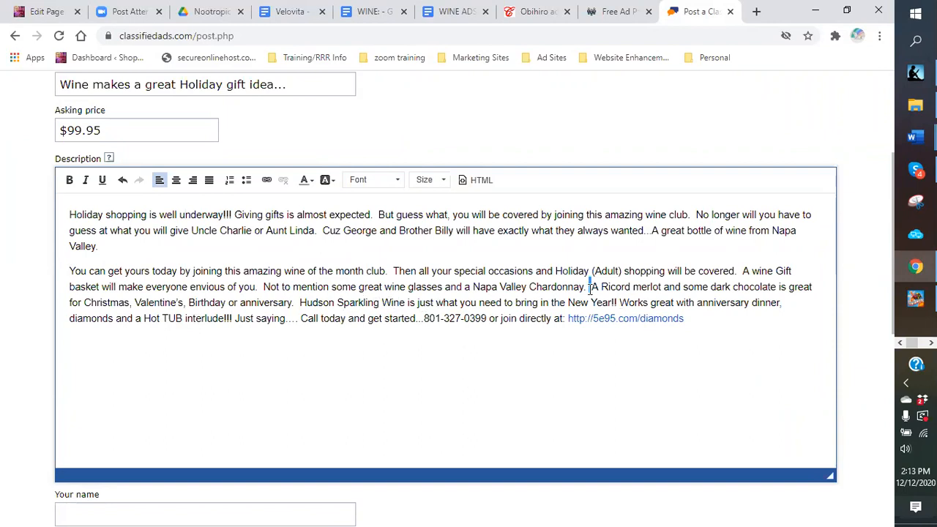
{"action": "left_click", "coordinate": [301, 304]}
{"action": "key", "text": "Return"}
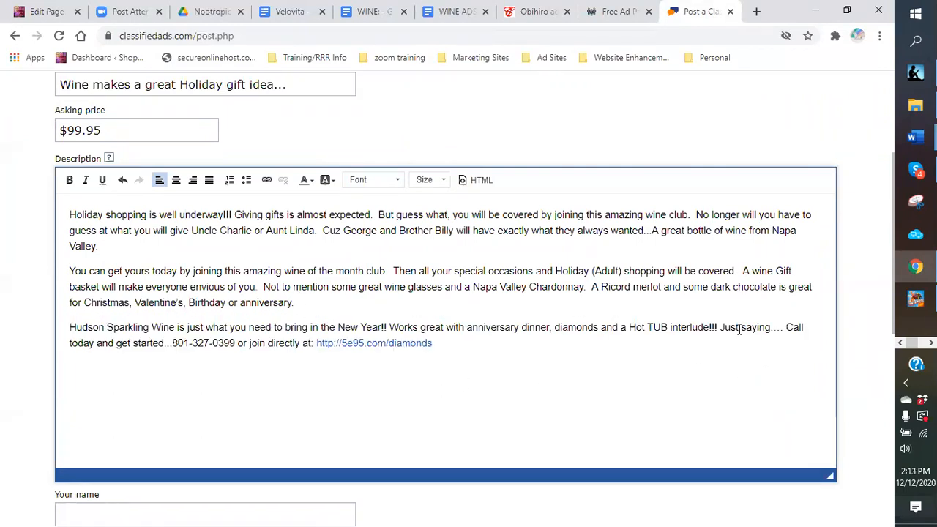
{"action": "left_click", "coordinate": [786, 336]}
{"action": "key", "text": "Return"}
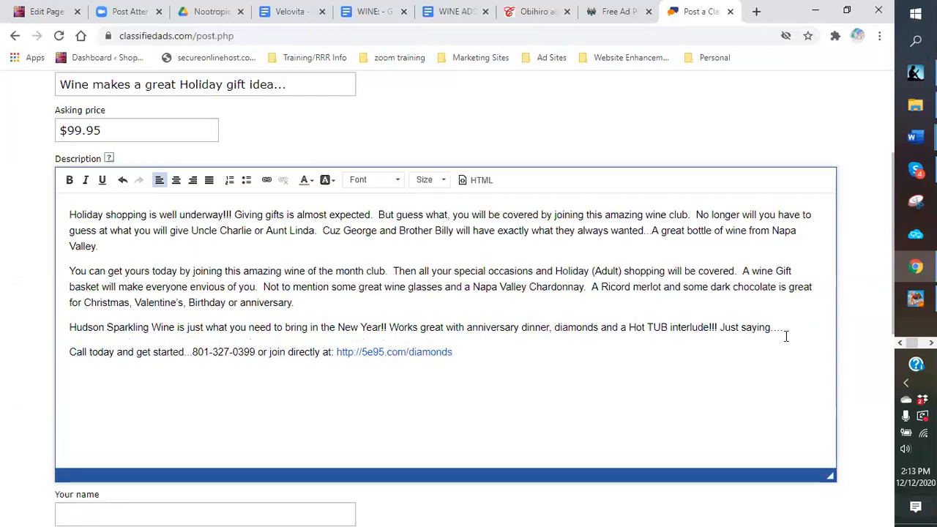
{"action": "key", "text": "Return"}
Step: Make the 'Call today and get started' line centred, Lucida Sans Unicode, size 20, red
{"action": "left_click_drag", "start_coordinate": [455, 376], "coordinate": [9, 378]}
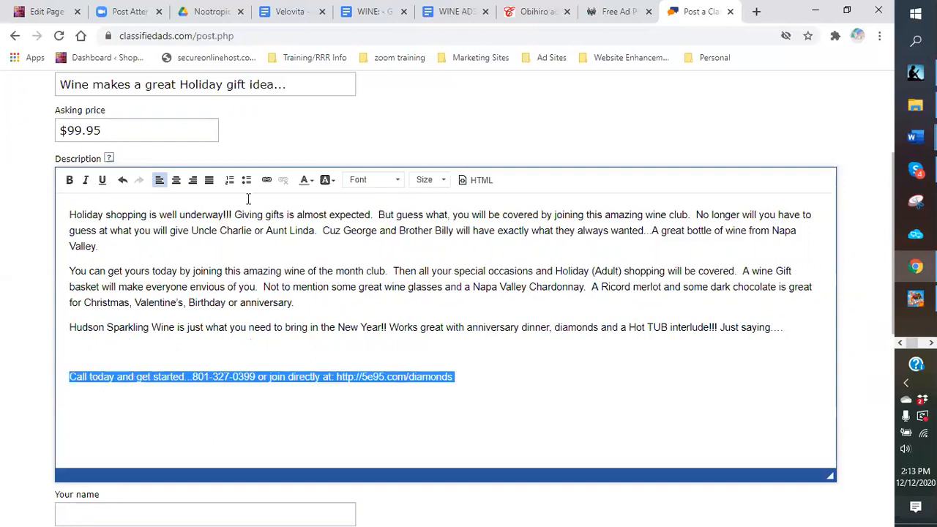
{"action": "left_click", "coordinate": [176, 183]}
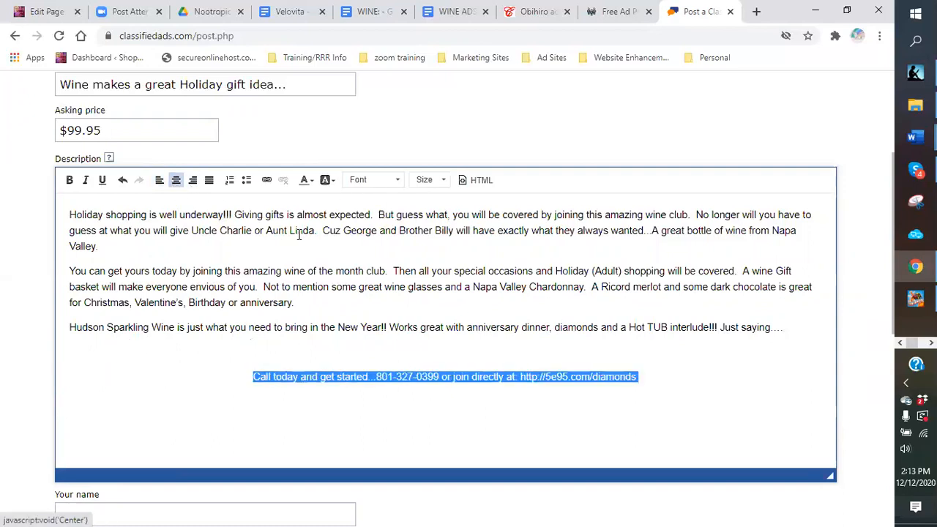
{"action": "left_click", "coordinate": [398, 180]}
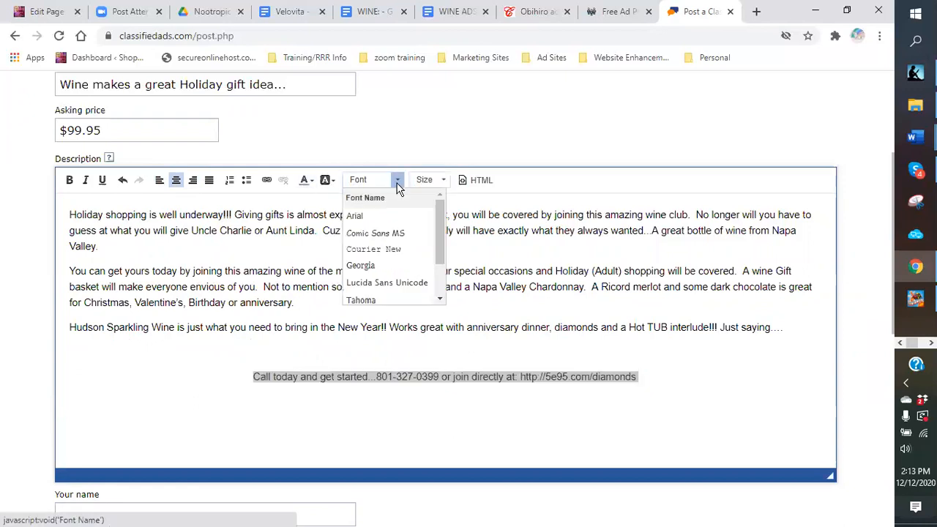
{"action": "left_click", "coordinate": [362, 283]}
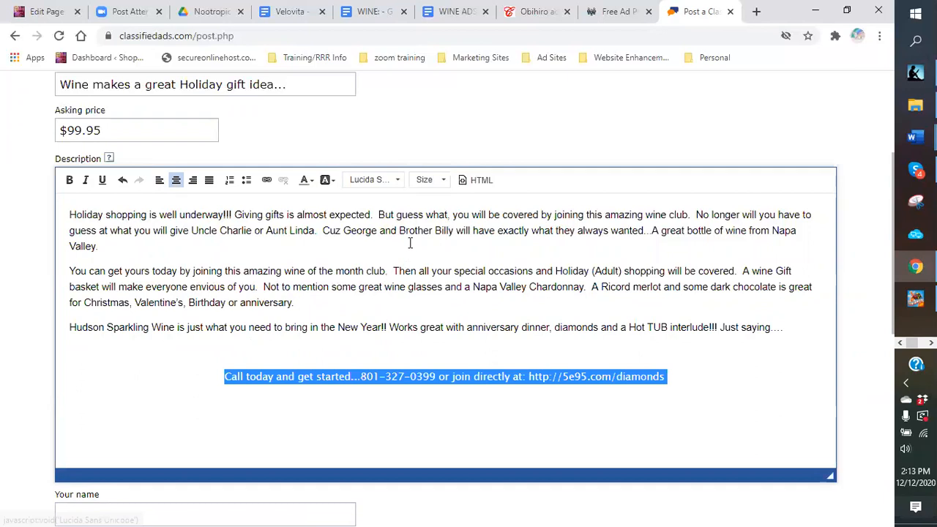
{"action": "left_click", "coordinate": [443, 180]}
{"action": "scroll", "coordinate": [424, 281], "scroll_direction": "down", "scroll_amount": 1}
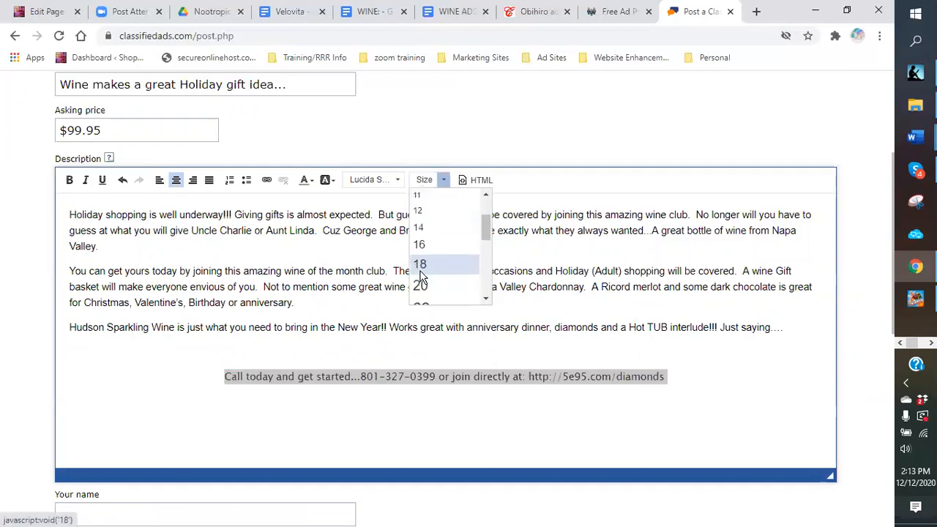
{"action": "left_click", "coordinate": [421, 283]}
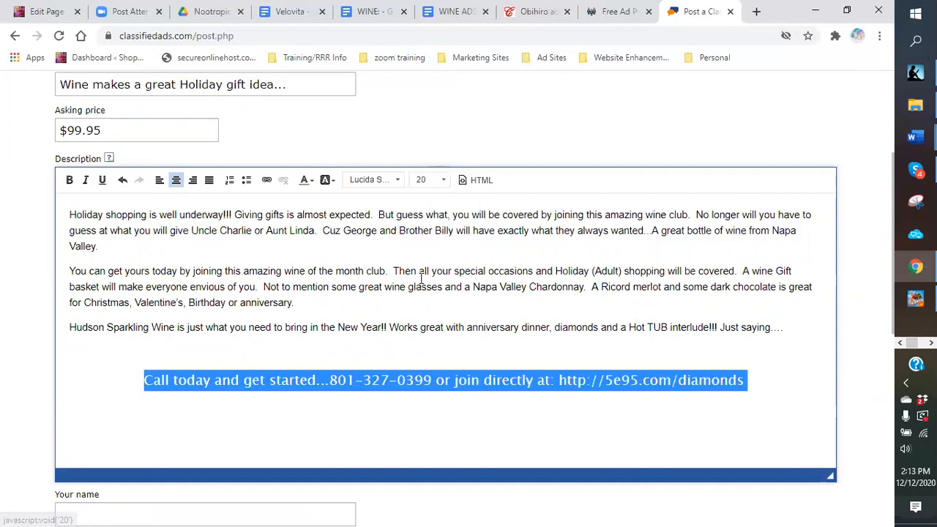
{"action": "left_click", "coordinate": [311, 180]}
{"action": "left_click", "coordinate": [304, 233]}
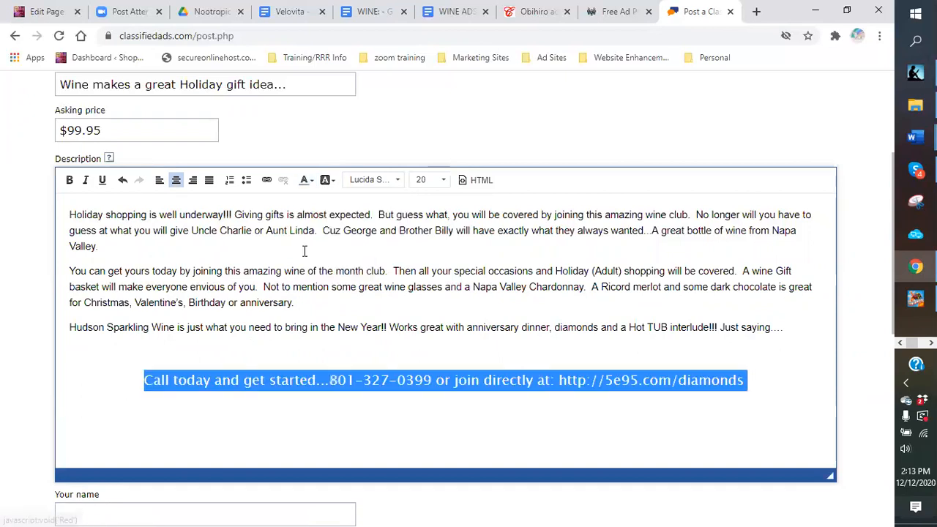
{"action": "left_click", "coordinate": [312, 342]}
Step: Set the three description paragraphs to Courier New at size 18
{"action": "left_click_drag", "start_coordinate": [68, 218], "coordinate": [785, 328]}
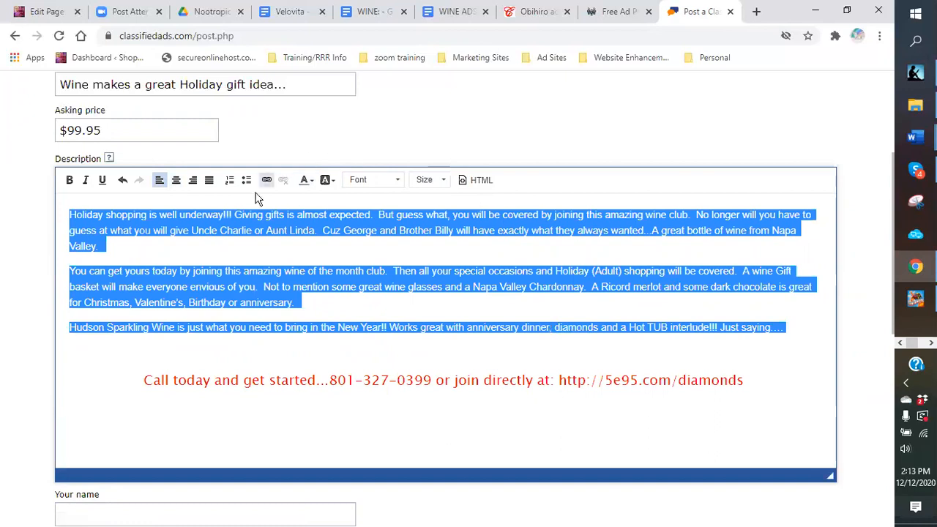
{"action": "left_click", "coordinate": [398, 181]}
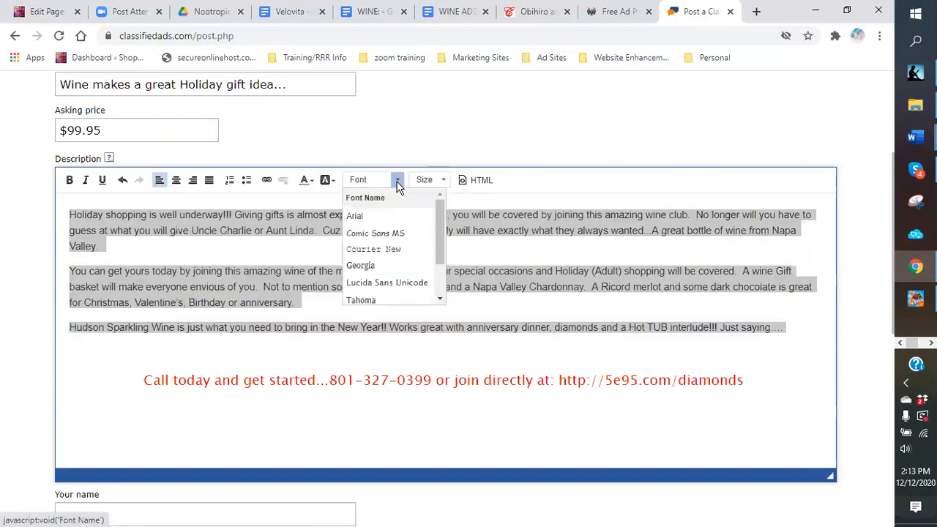
{"action": "left_click", "coordinate": [375, 251]}
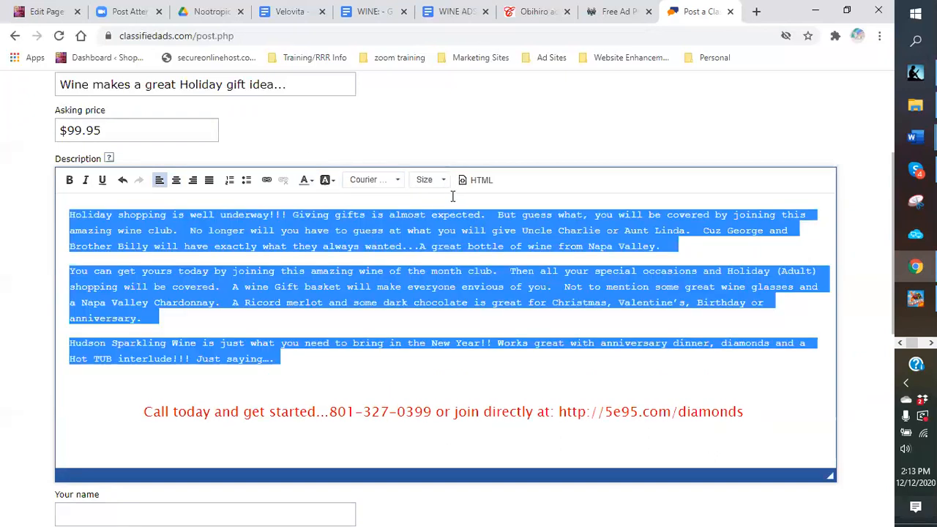
{"action": "left_click", "coordinate": [443, 180]}
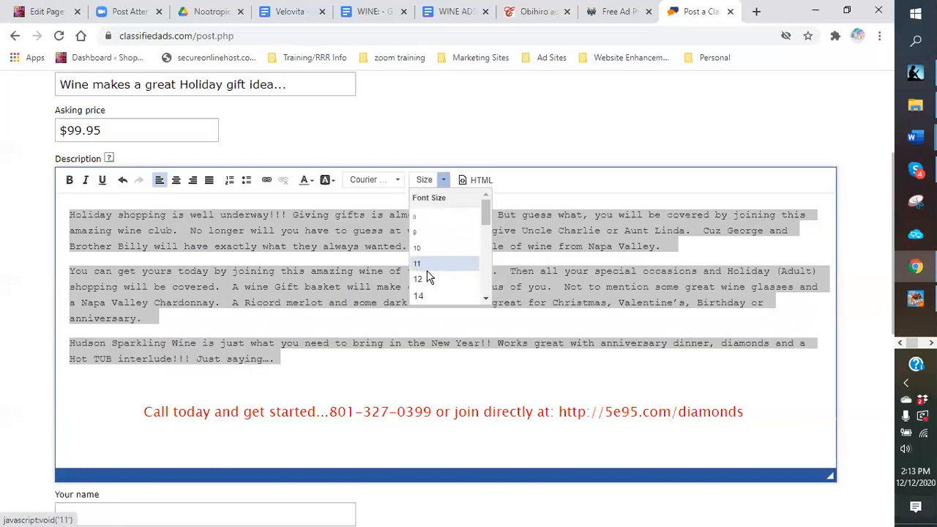
{"action": "scroll", "coordinate": [422, 271], "scroll_direction": "down", "scroll_amount": 2}
{"action": "scroll", "coordinate": [420, 227], "scroll_direction": "up", "scroll_amount": 2}
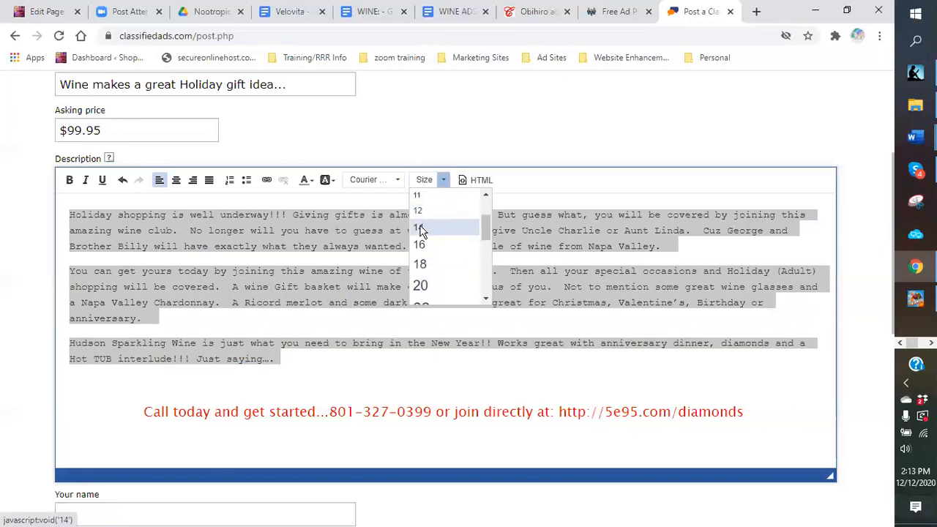
{"action": "left_click", "coordinate": [424, 265]}
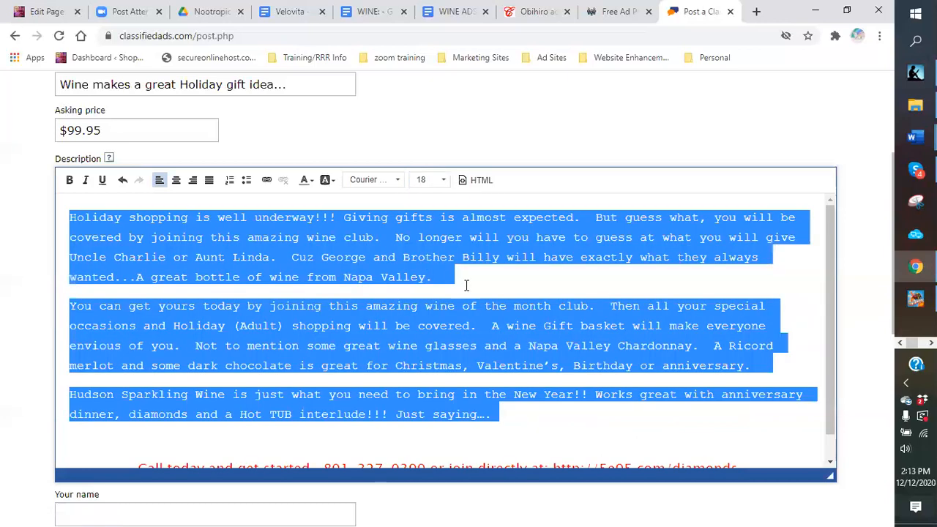
{"action": "left_click", "coordinate": [520, 374]}
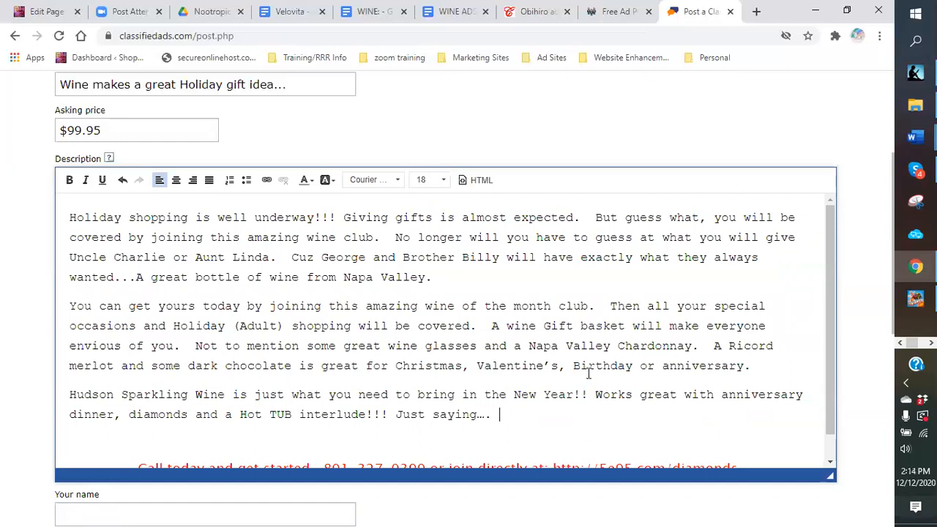
Step: Fill in the poster's name from the autofill suggestion
{"action": "scroll", "coordinate": [588, 373], "scroll_direction": "down", "scroll_amount": 4}
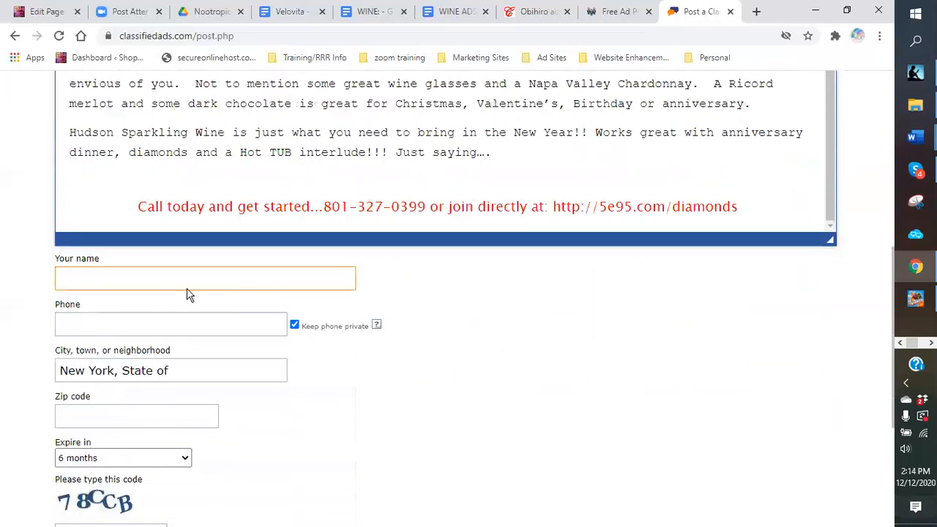
{"action": "left_click", "coordinate": [133, 239]}
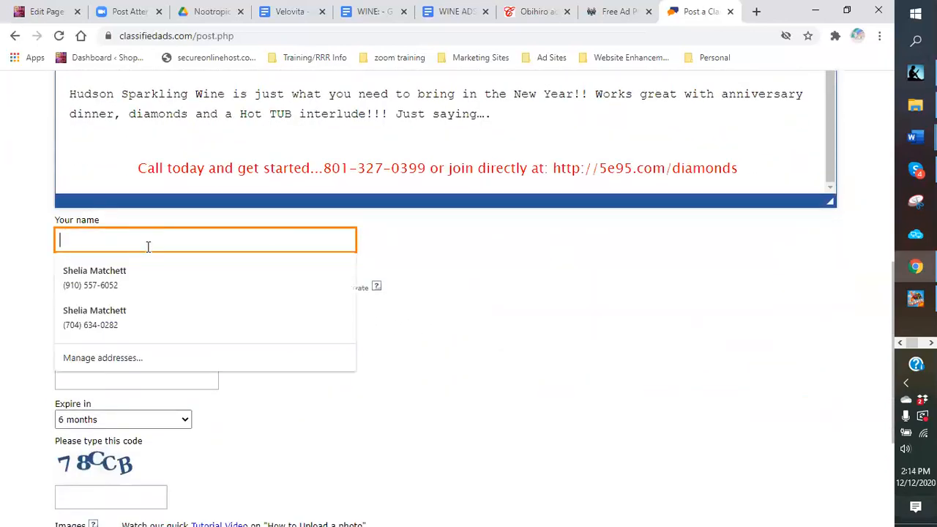
{"action": "type", "text": "Mamachief"}
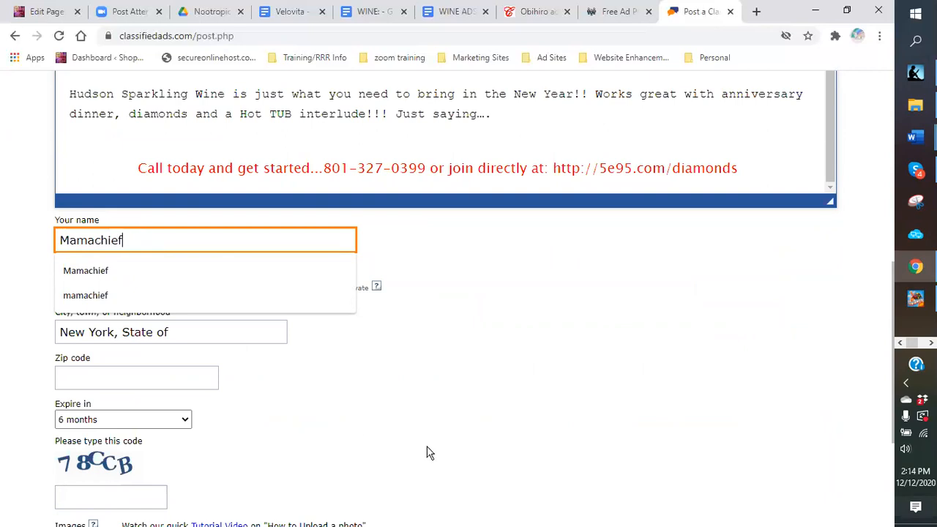
{"action": "left_click", "coordinate": [143, 315]}
Step: Enter the contact phone number using the autofill suggestion
{"action": "left_click", "coordinate": [87, 282]}
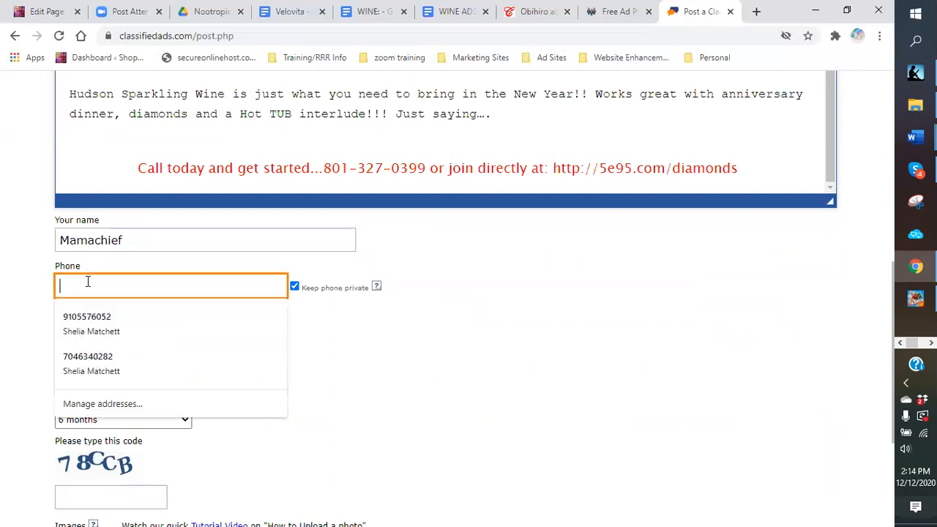
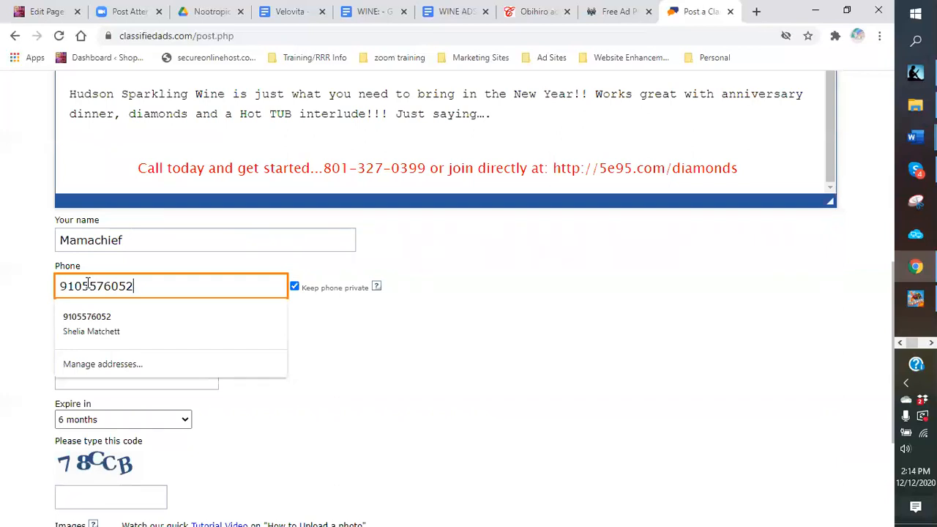
{"action": "left_click", "coordinate": [419, 346]}
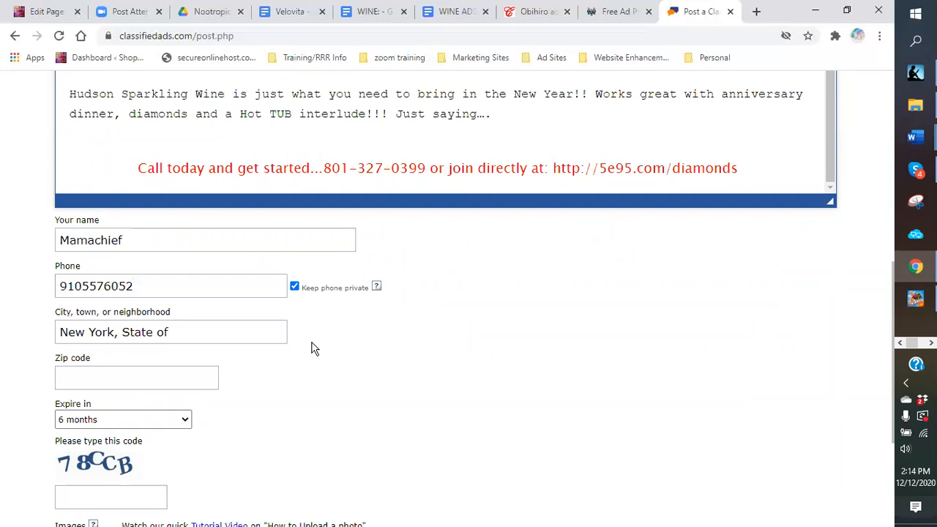
{"action": "left_click", "coordinate": [188, 284]}
{"action": "left_click", "coordinate": [303, 302]}
{"action": "left_click", "coordinate": [224, 275]}
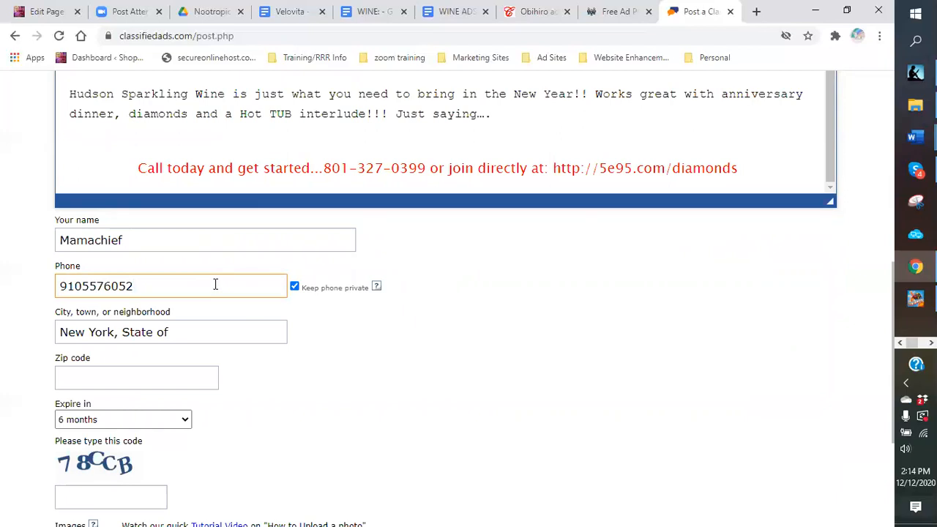
{"action": "left_click", "coordinate": [195, 303]}
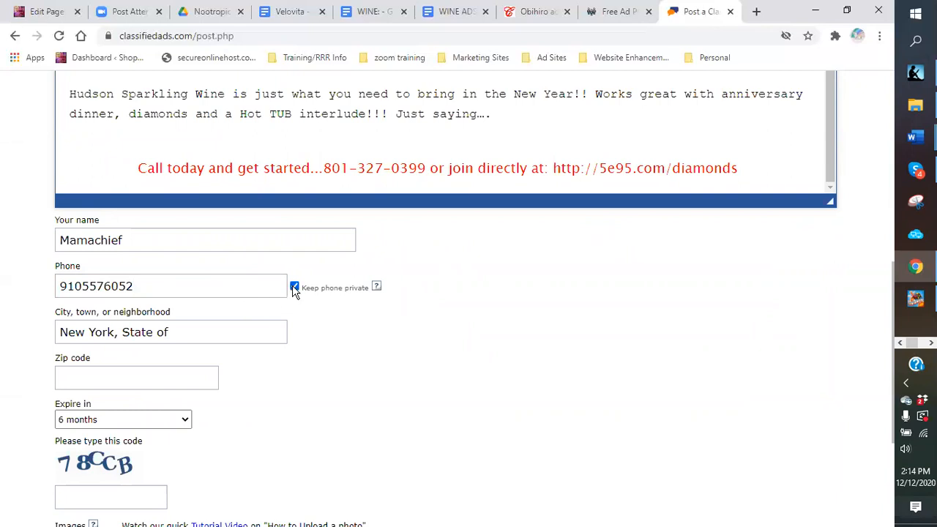
Step: Check the zip code and city fields
{"action": "left_click", "coordinate": [89, 370]}
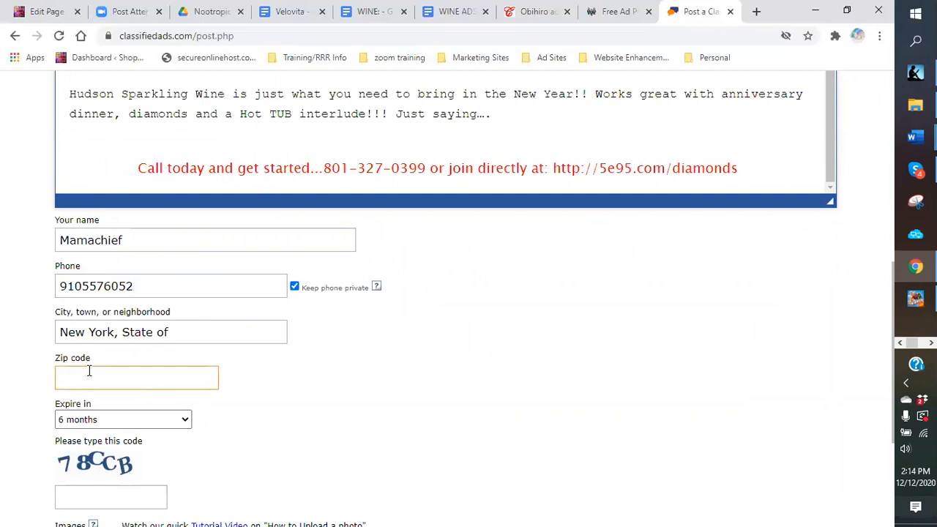
{"action": "left_click", "coordinate": [189, 336]}
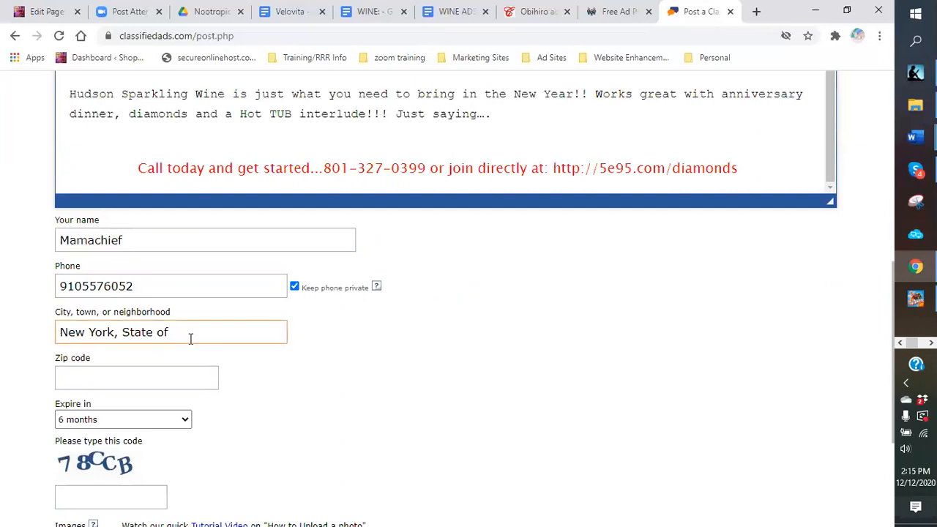
{"action": "scroll", "coordinate": [145, 379], "scroll_direction": "down", "scroll_amount": 2}
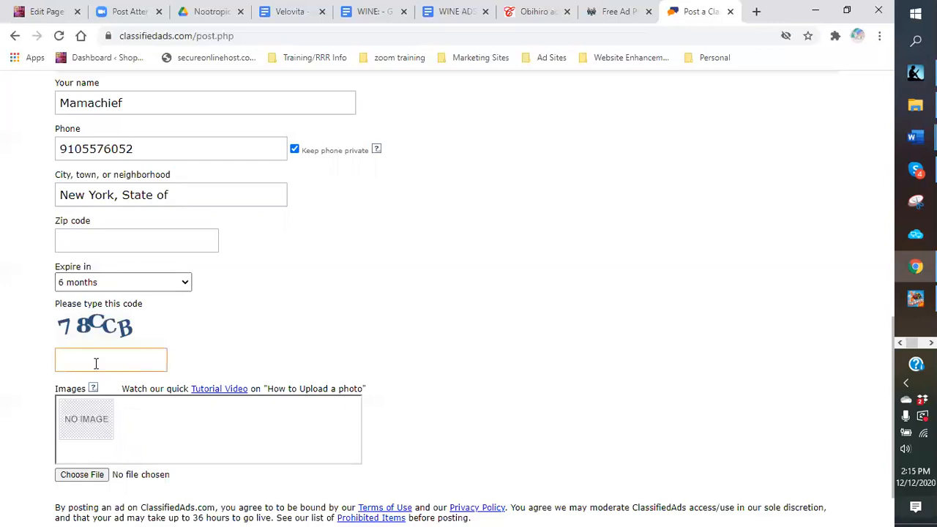
Step: Type the verification code into its field
{"action": "scroll", "coordinate": [111, 293], "scroll_direction": "down", "scroll_amount": 1}
{"action": "left_click", "coordinate": [100, 287]}
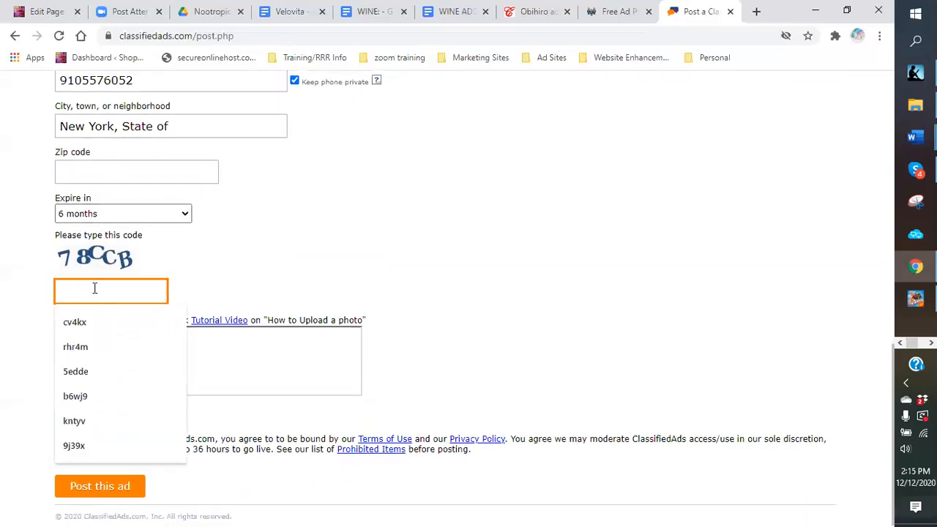
{"action": "type", "text": "78ccb"}
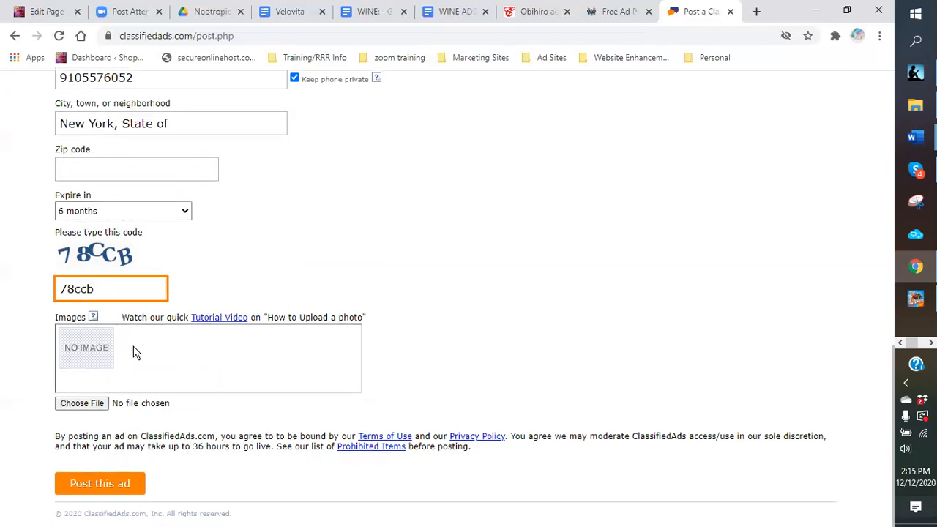
Step: Upload BRUNETTE MUSE.png from the logos > wine logos > muse folder as an ad photo
{"action": "left_click", "coordinate": [64, 407]}
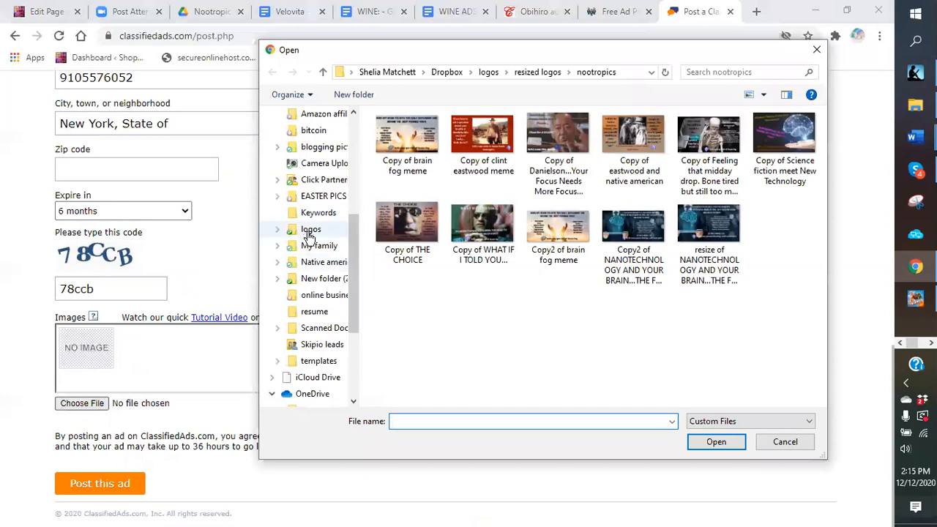
{"action": "left_click", "coordinate": [489, 73]}
{"action": "scroll", "coordinate": [644, 337], "scroll_direction": "down", "scroll_amount": 3}
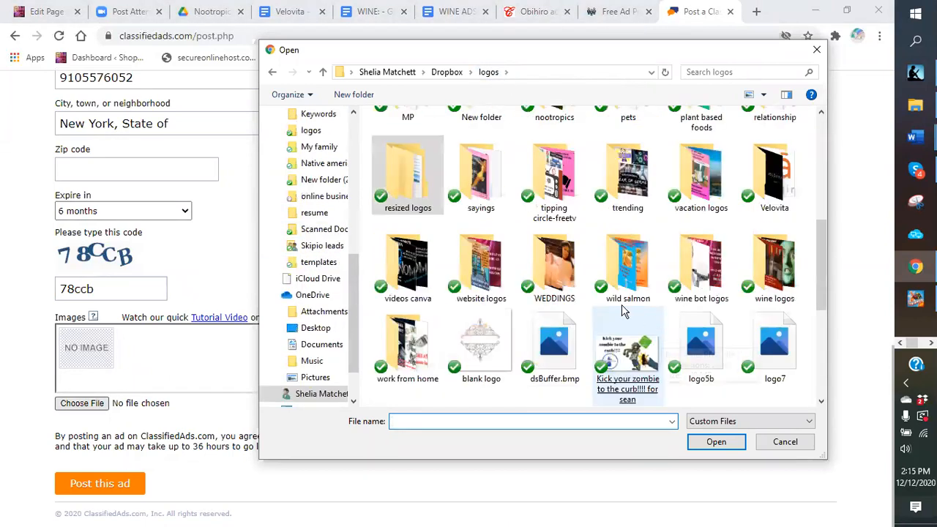
{"action": "double_click", "coordinate": [774, 292]}
{"action": "left_click", "coordinate": [775, 291]}
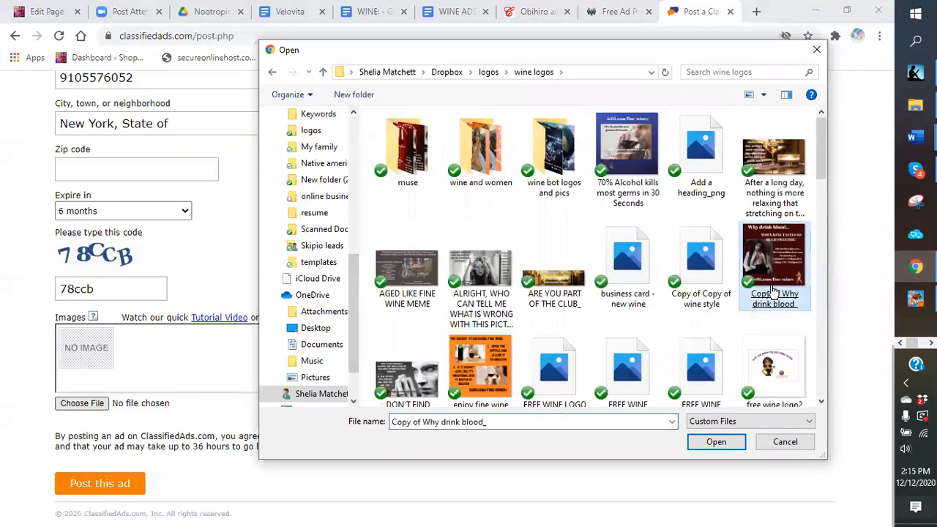
{"action": "double_click", "coordinate": [407, 161]}
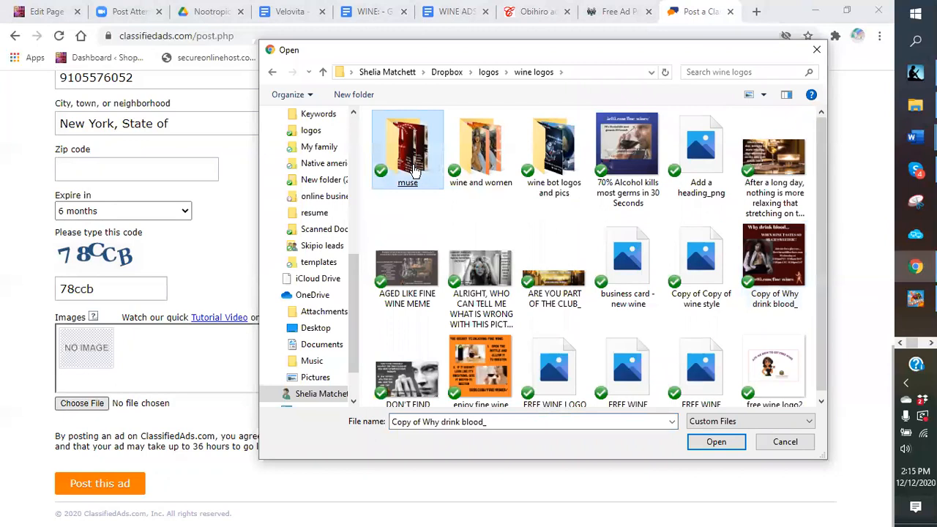
{"action": "left_click", "coordinate": [421, 210]}
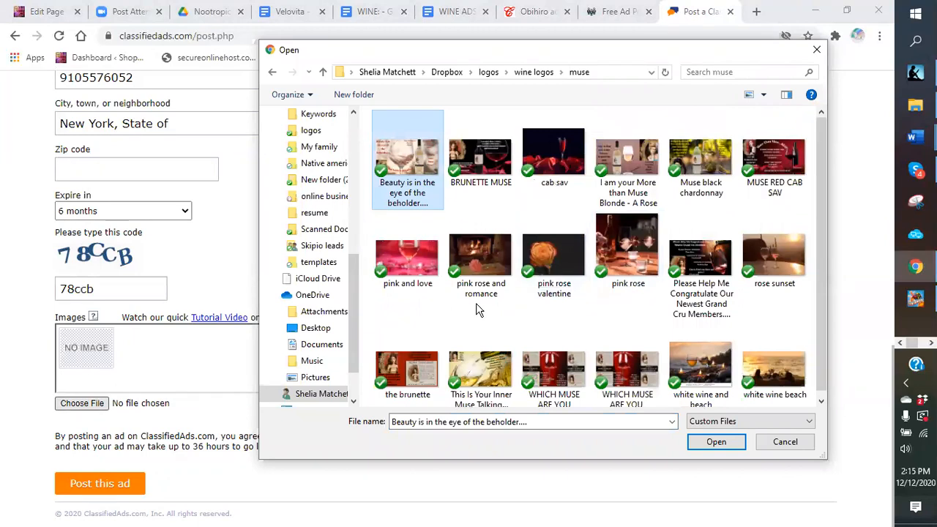
{"action": "left_click", "coordinate": [484, 167]}
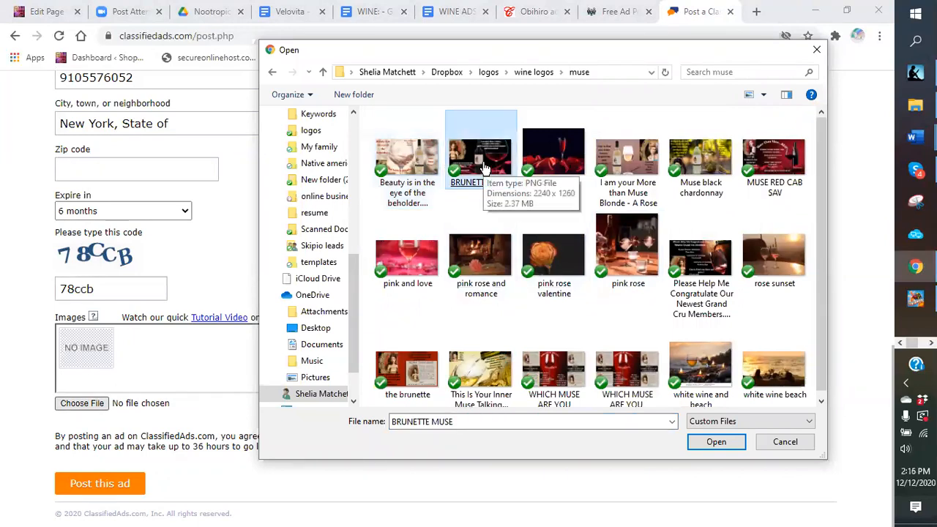
{"action": "double_click", "coordinate": [483, 162]}
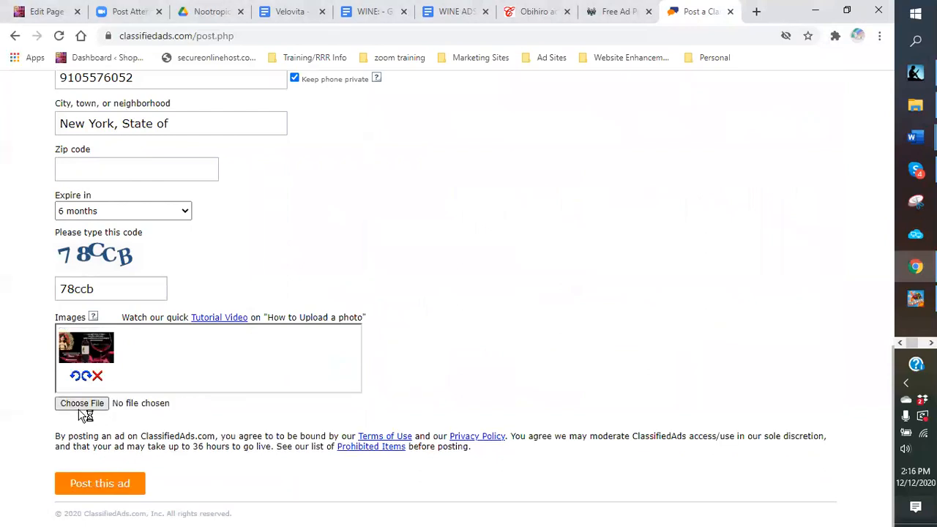
Step: Upload the wine-glass image from the muse folder as another photo
{"action": "left_click", "coordinate": [81, 405]}
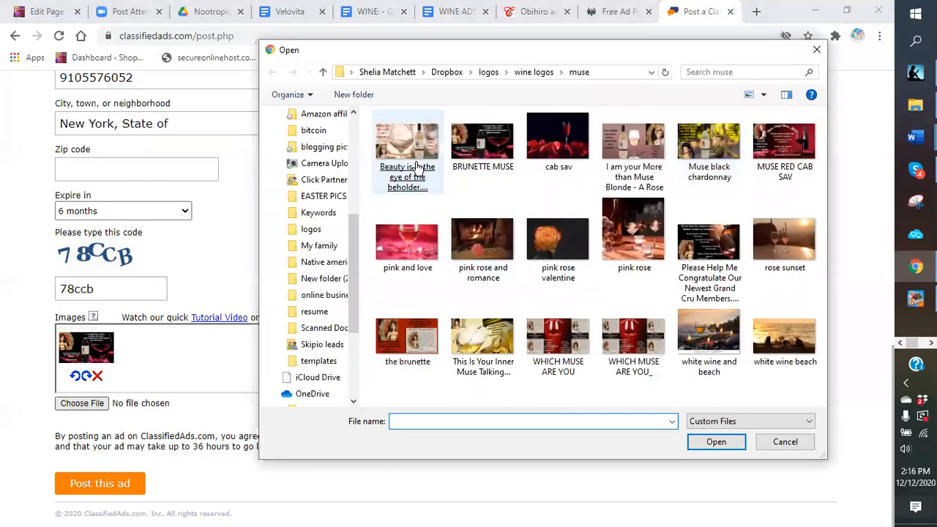
{"action": "left_click", "coordinate": [405, 178]}
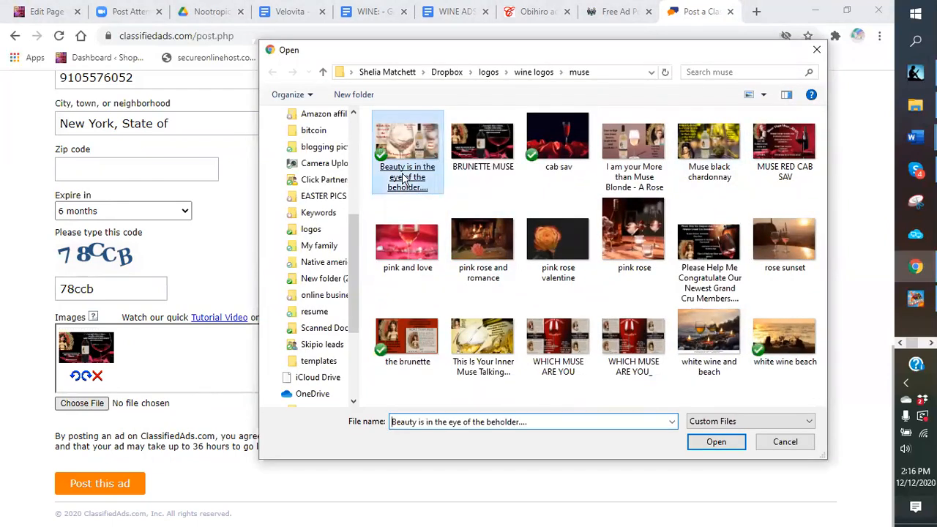
{"action": "double_click", "coordinate": [405, 178]}
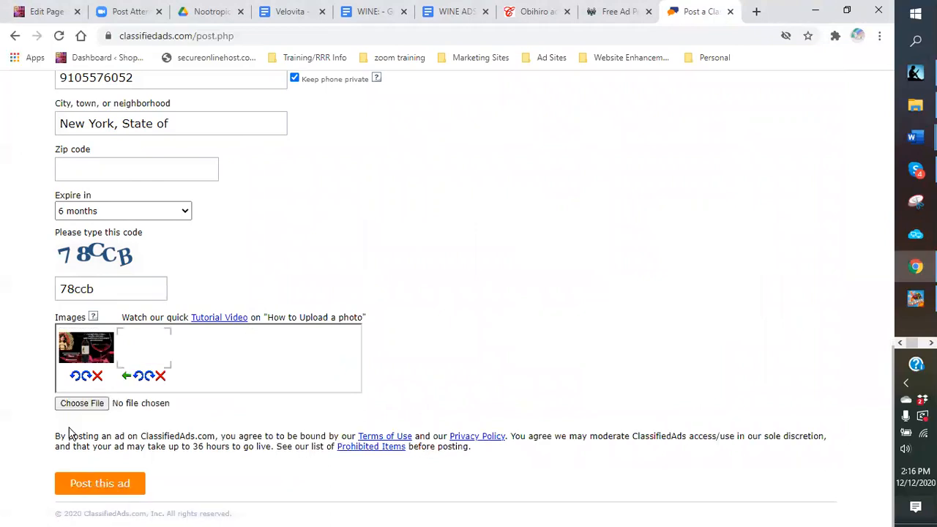
Step: Upload the AI WINE INTRO image from the wine bot logos folder
{"action": "left_click", "coordinate": [82, 403]}
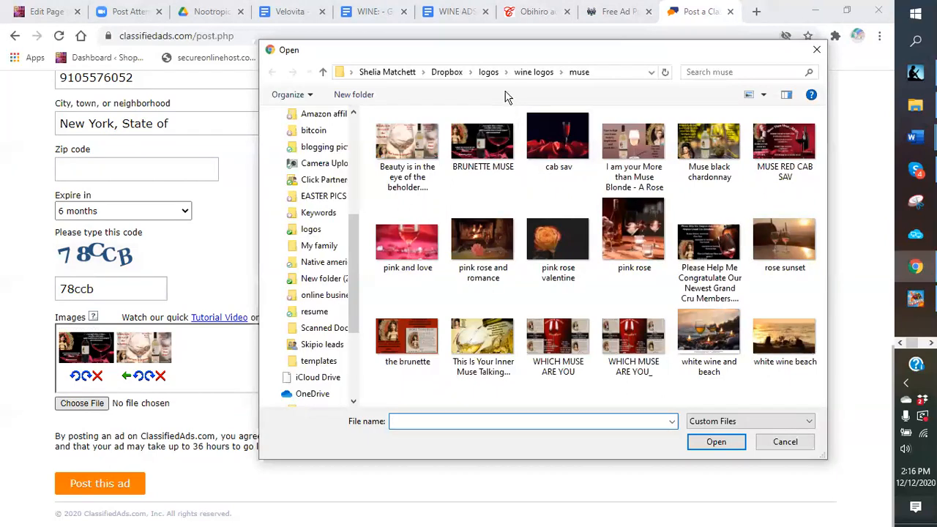
{"action": "left_click", "coordinate": [489, 72]}
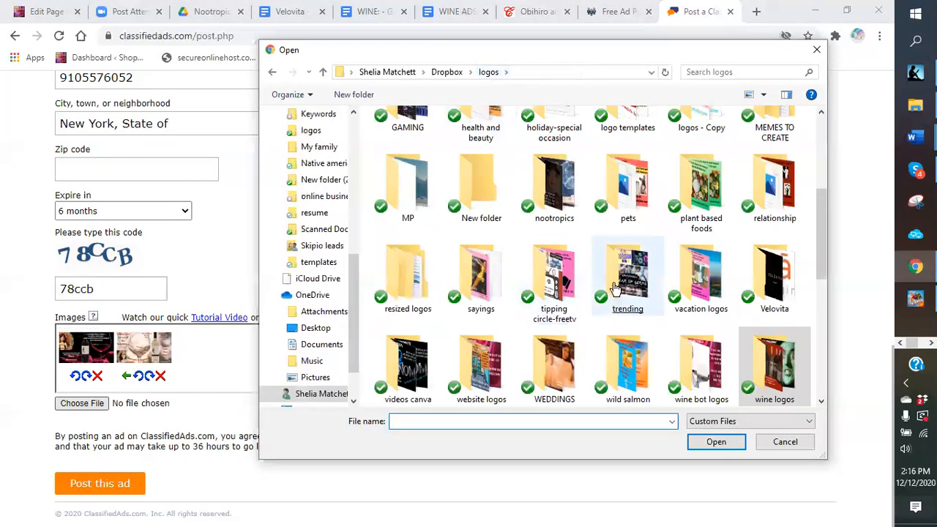
{"action": "scroll", "coordinate": [659, 256], "scroll_direction": "down", "scroll_amount": 3}
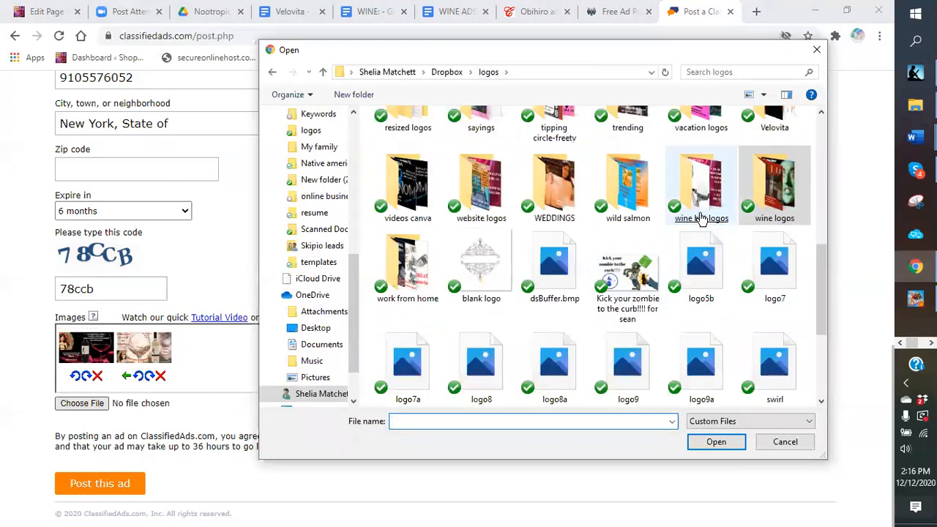
{"action": "double_click", "coordinate": [701, 218]}
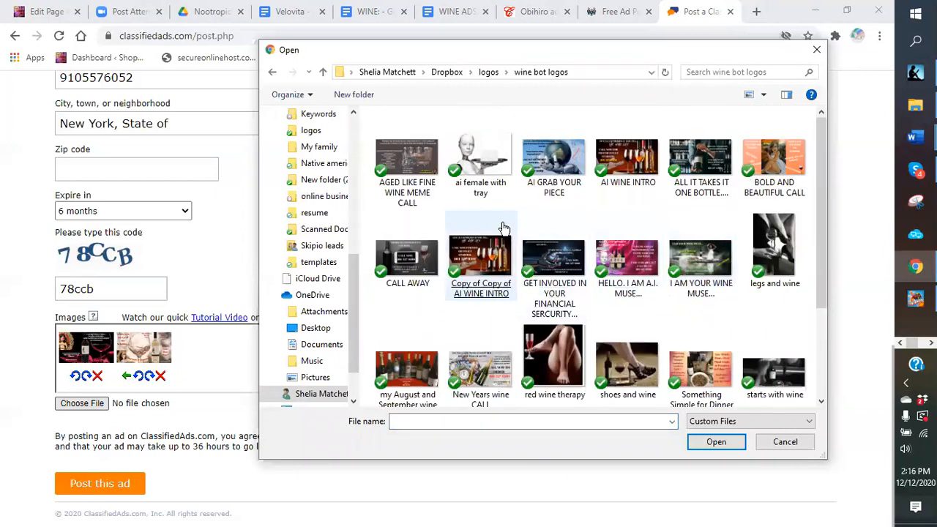
{"action": "left_click", "coordinate": [627, 172]}
{"action": "double_click", "coordinate": [627, 172]}
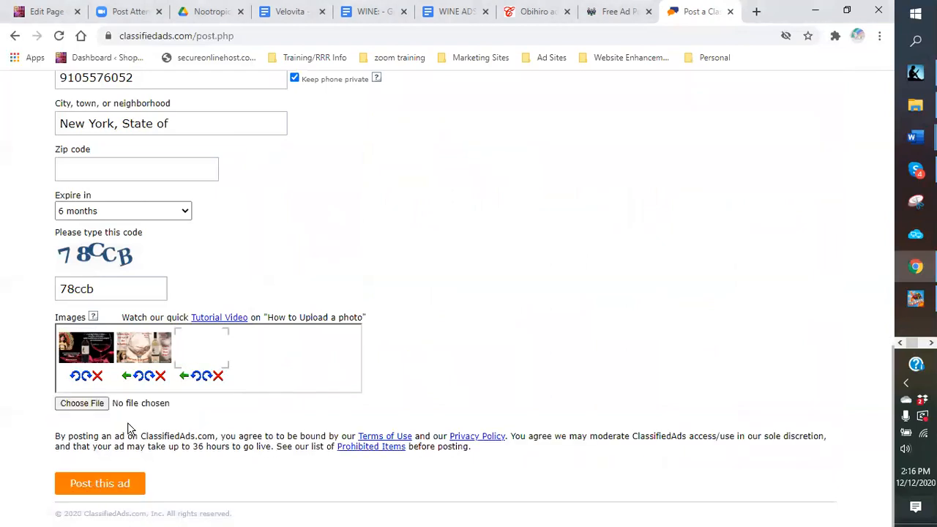
Step: Add fourth and fifth wine images with All Files shown, then post the ad
{"action": "left_click", "coordinate": [90, 404]}
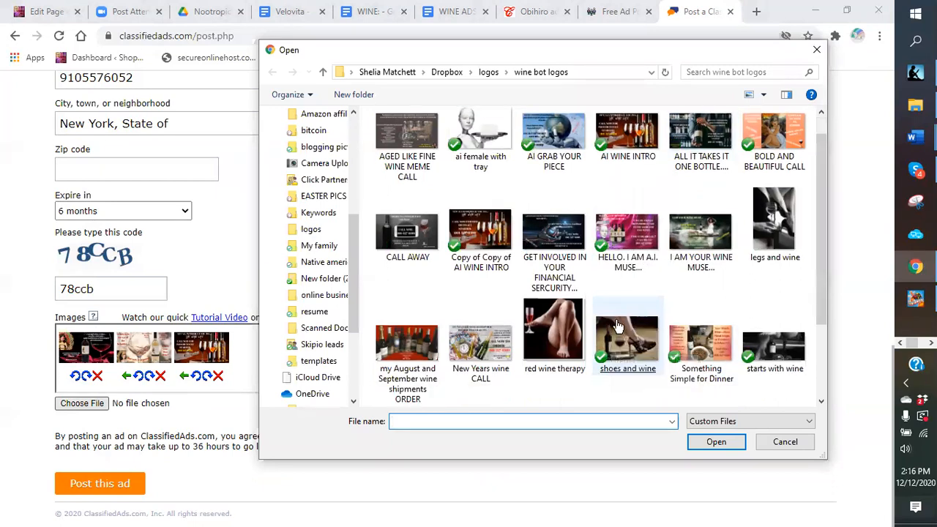
{"action": "scroll", "coordinate": [619, 333], "scroll_direction": "down", "scroll_amount": 1}
{"action": "left_click", "coordinate": [808, 421]}
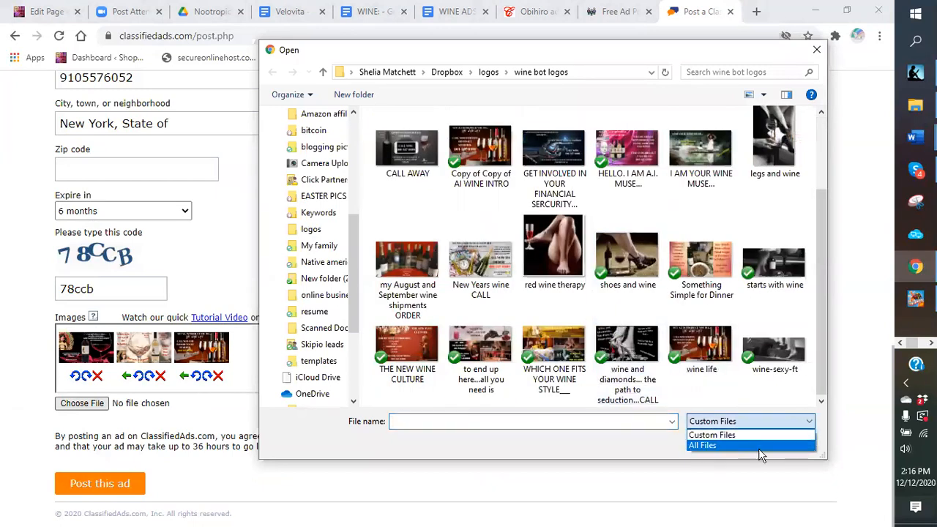
{"action": "left_click", "coordinate": [729, 445]}
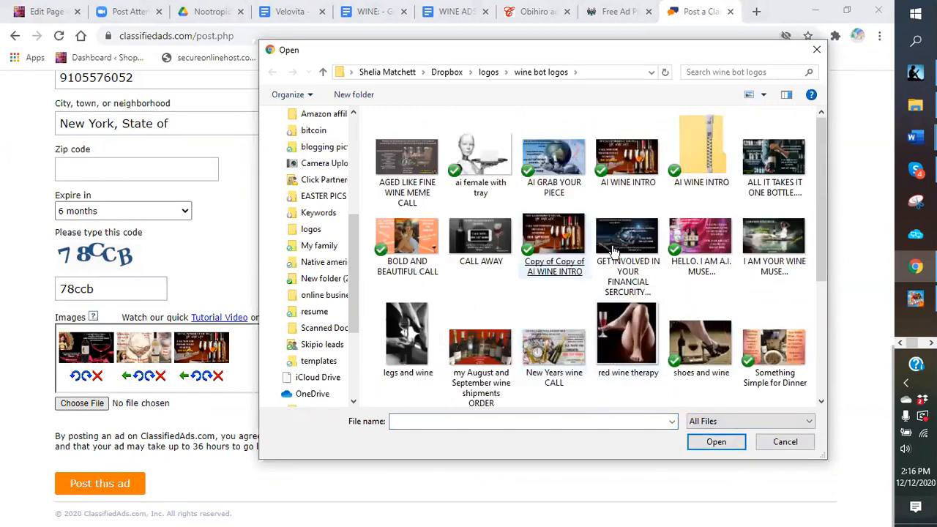
{"action": "double_click", "coordinate": [774, 238]}
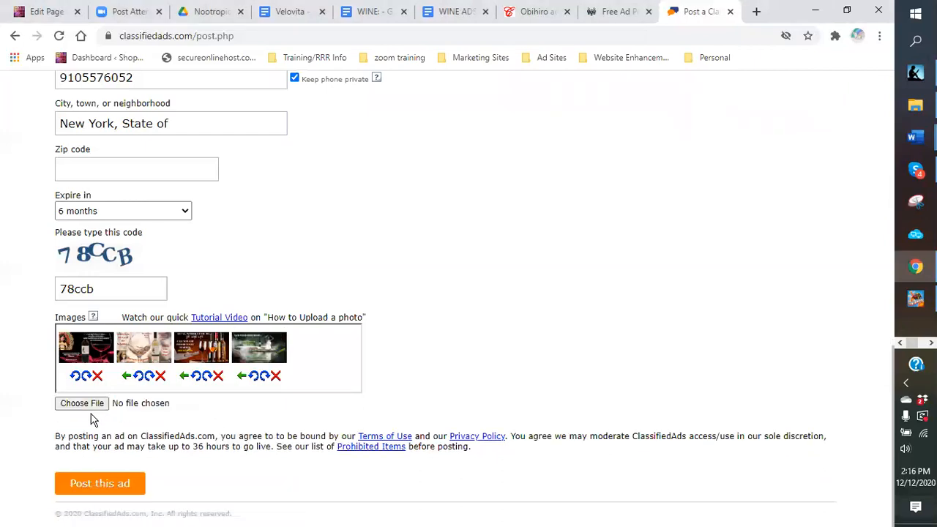
{"action": "left_click", "coordinate": [93, 404]}
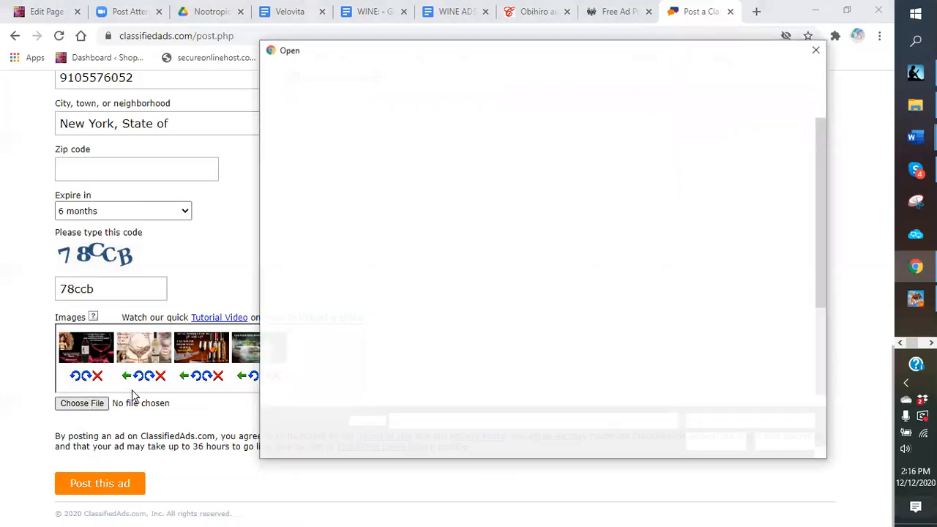
{"action": "scroll", "coordinate": [615, 285], "scroll_direction": "down", "scroll_amount": 1}
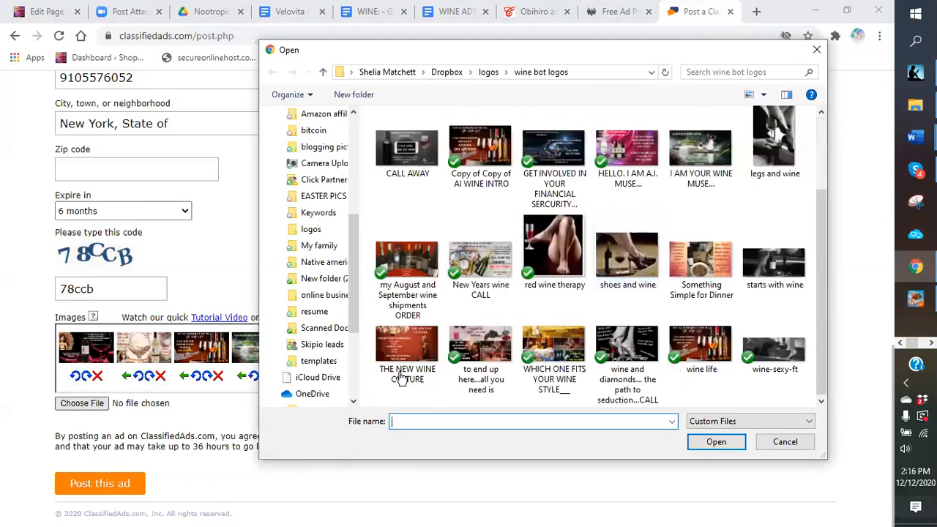
{"action": "double_click", "coordinate": [549, 350]}
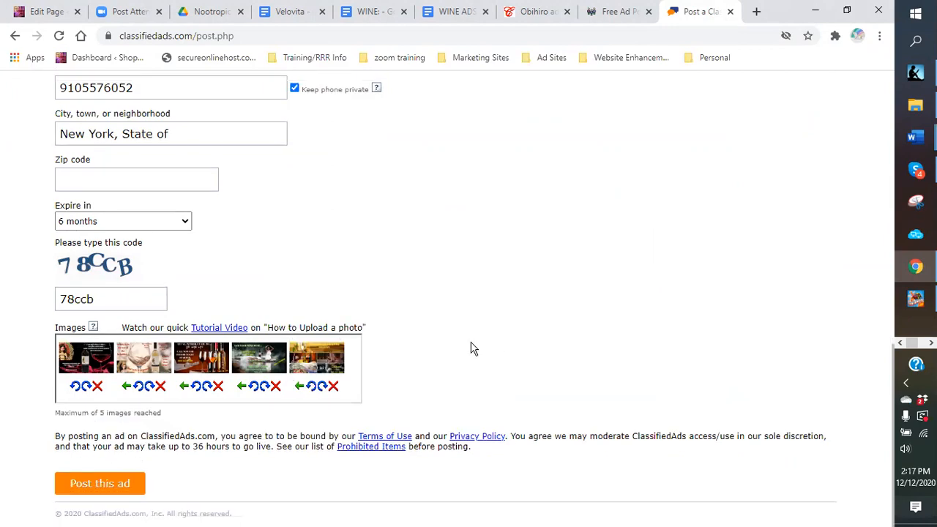
{"action": "left_click", "coordinate": [84, 483]}
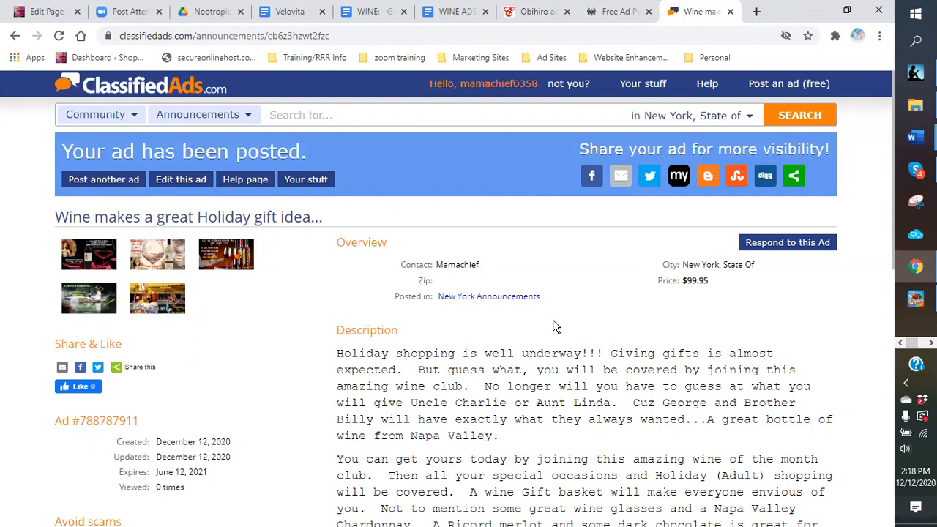
{"action": "scroll", "coordinate": [555, 326], "scroll_direction": "down", "scroll_amount": 3}
{"action": "scroll", "coordinate": [550, 324], "scroll_direction": "down", "scroll_amount": 3}
{"action": "left_click", "coordinate": [416, 305]}
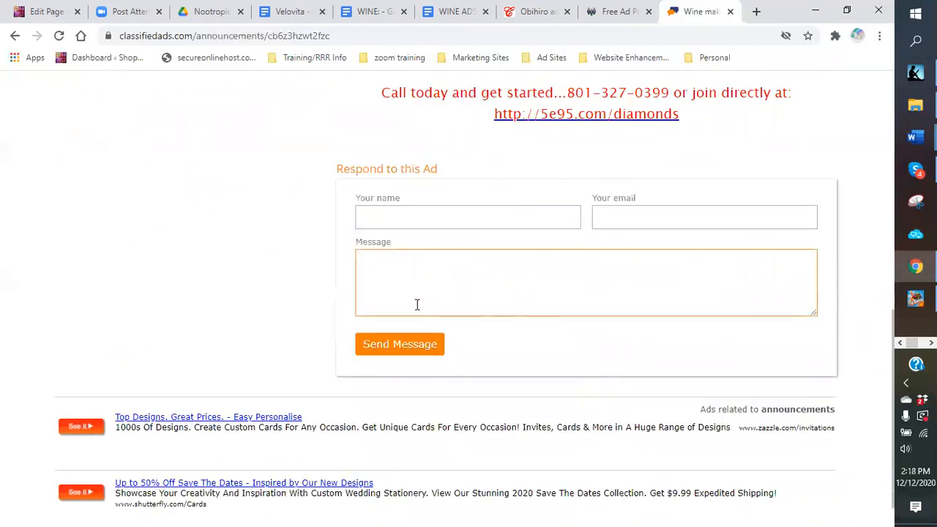
{"action": "scroll", "coordinate": [356, 312], "scroll_direction": "up", "scroll_amount": 2}
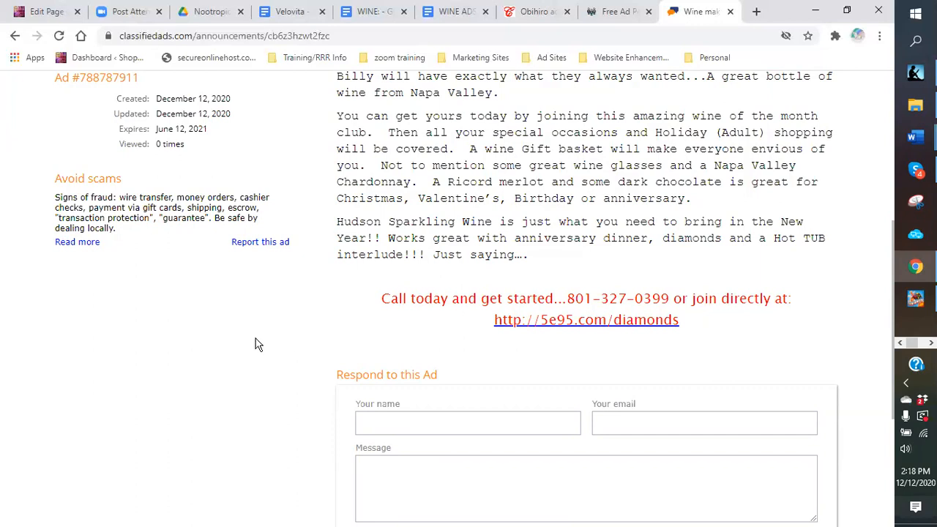
{"action": "scroll", "coordinate": [255, 339], "scroll_direction": "up", "scroll_amount": 4}
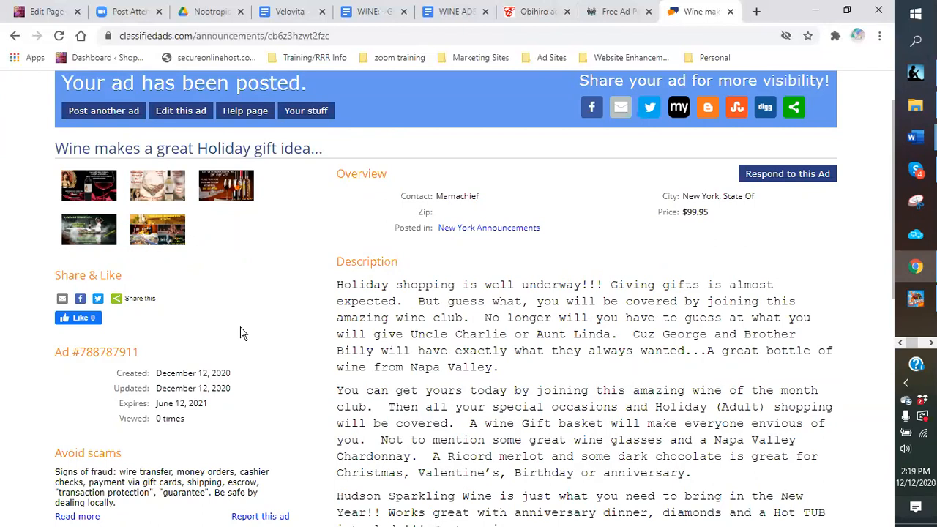
{"action": "scroll", "coordinate": [246, 328], "scroll_direction": "up", "scroll_amount": 1}
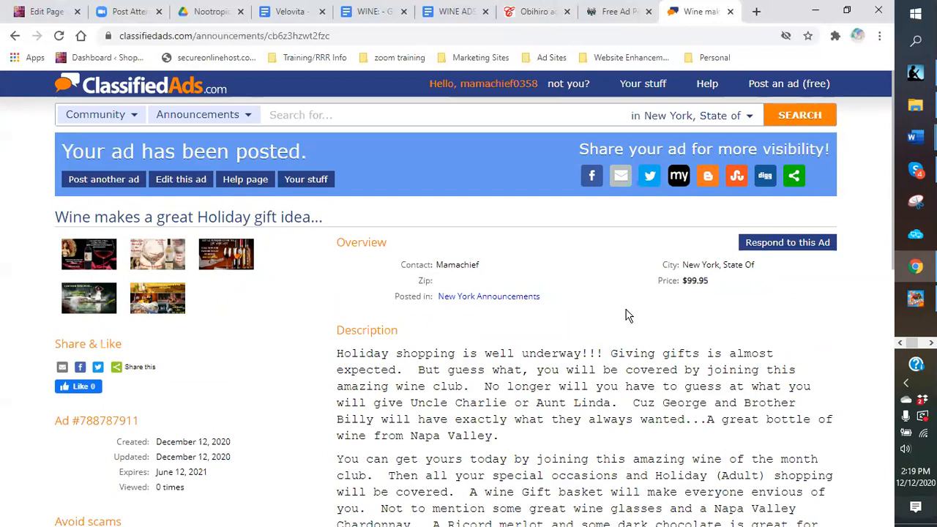
Step: Tweet the ad link followed by '- visit this site for more....', then close the Twitter window
{"action": "left_click", "coordinate": [650, 180]}
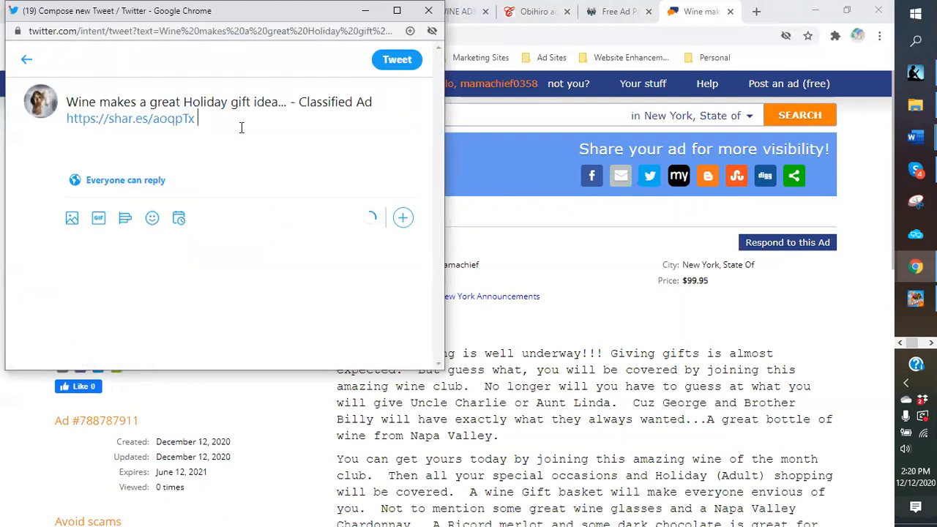
{"action": "type", "text": "- visi"}
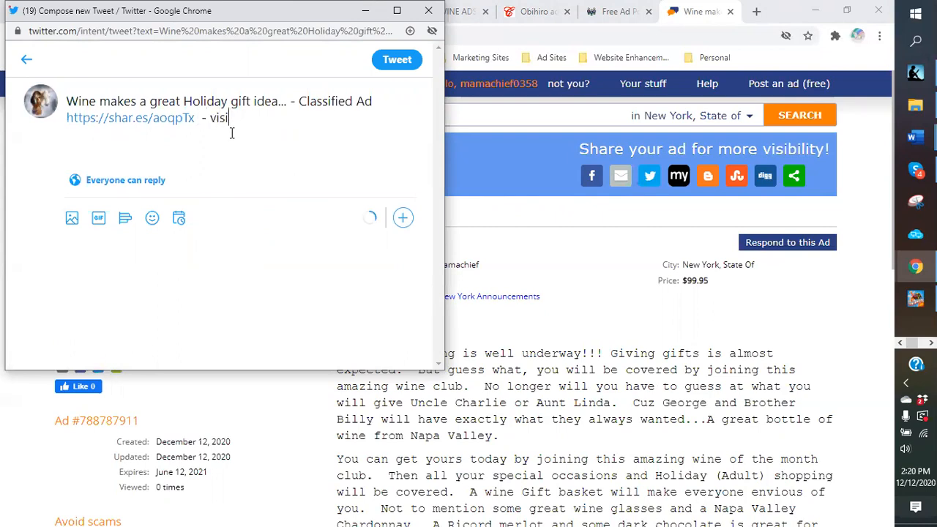
{"action": "type", "text": "t this site for more...."}
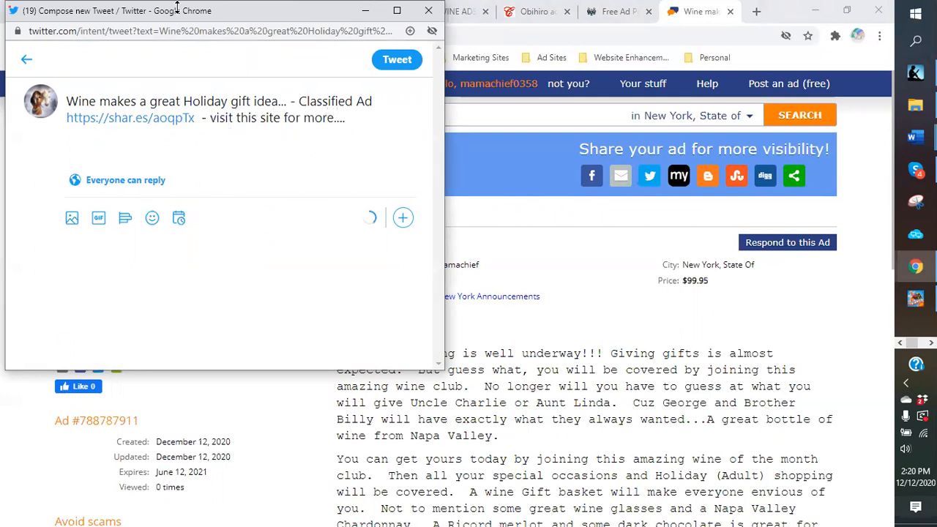
{"action": "left_click", "coordinate": [399, 62]}
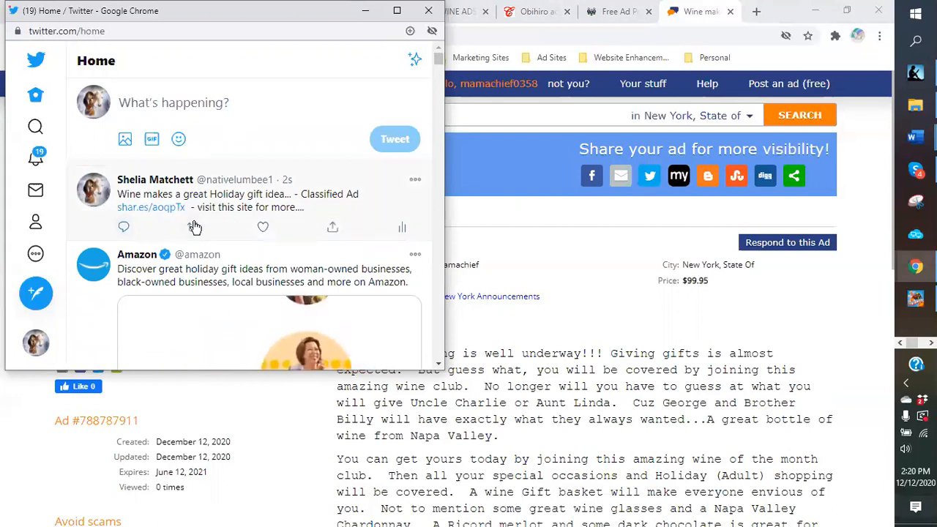
{"action": "left_click", "coordinate": [429, 11]}
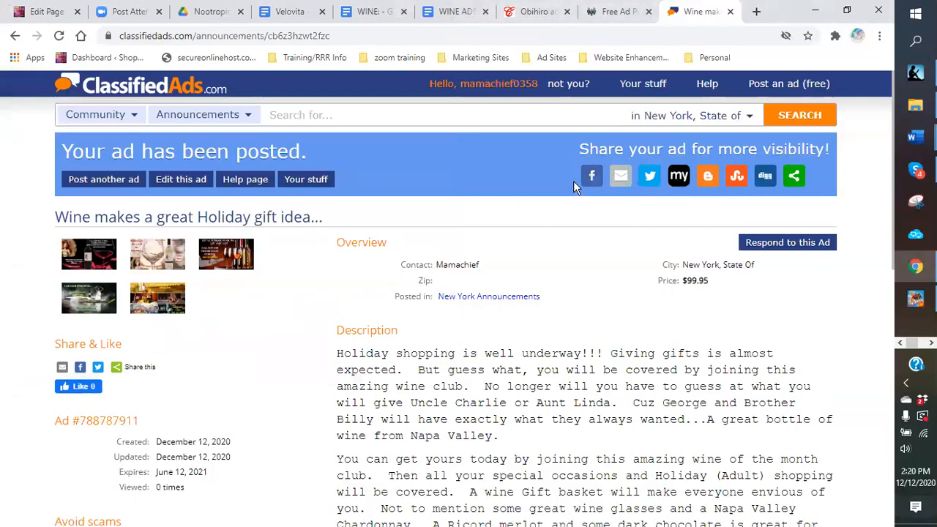
Step: Post 'Get your Holiday wines in time for gift giving and brining in the New Year!!!' to Feed and Your Story
{"action": "left_click", "coordinate": [592, 176]}
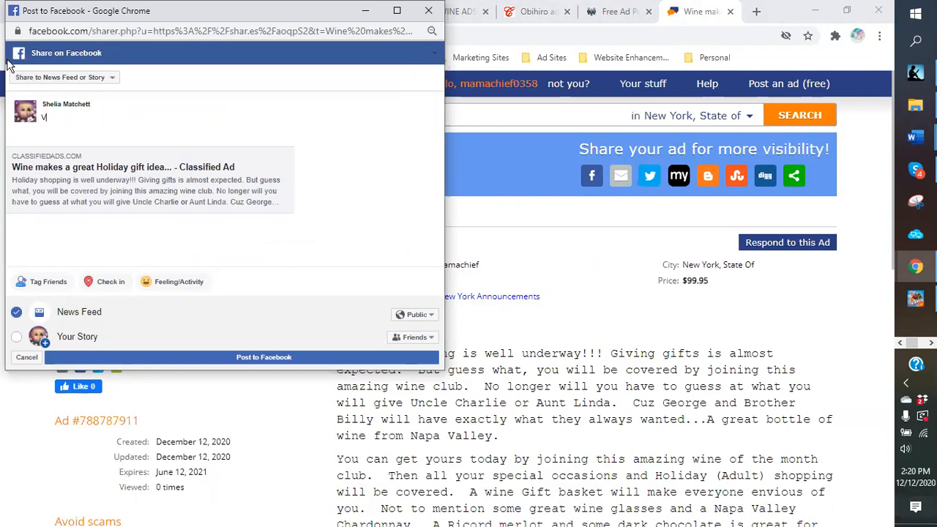
{"action": "type", "text": "Get your ho"}
{"action": "key", "text": "BackSpace"}
{"action": "key", "text": "BackSpace"}
{"action": "type", "text": "Holiday wines i"}
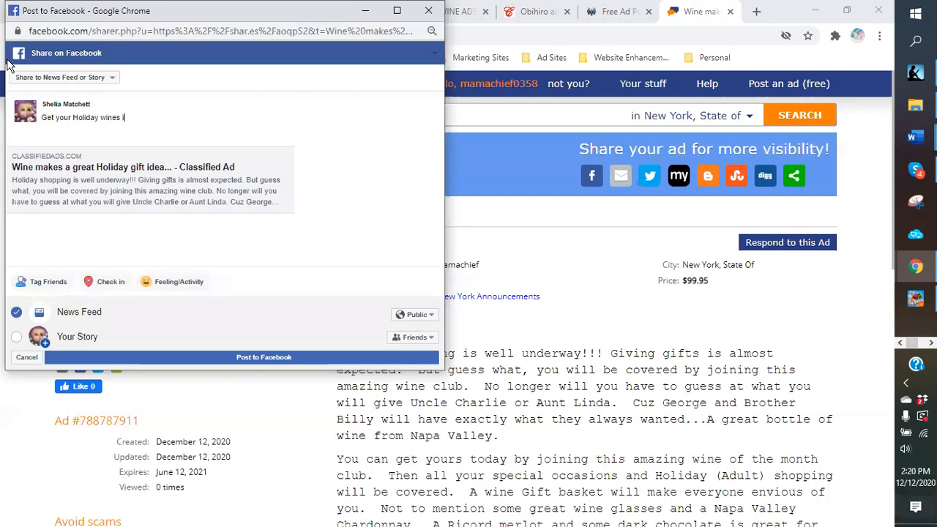
{"action": "type", "text": "n time for g"}
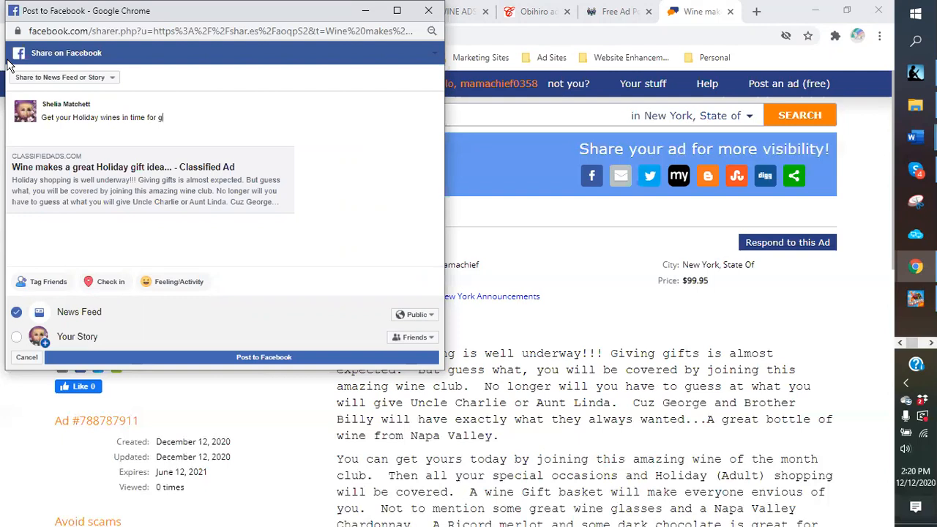
{"action": "type", "text": "ift giving and brining in the new"}
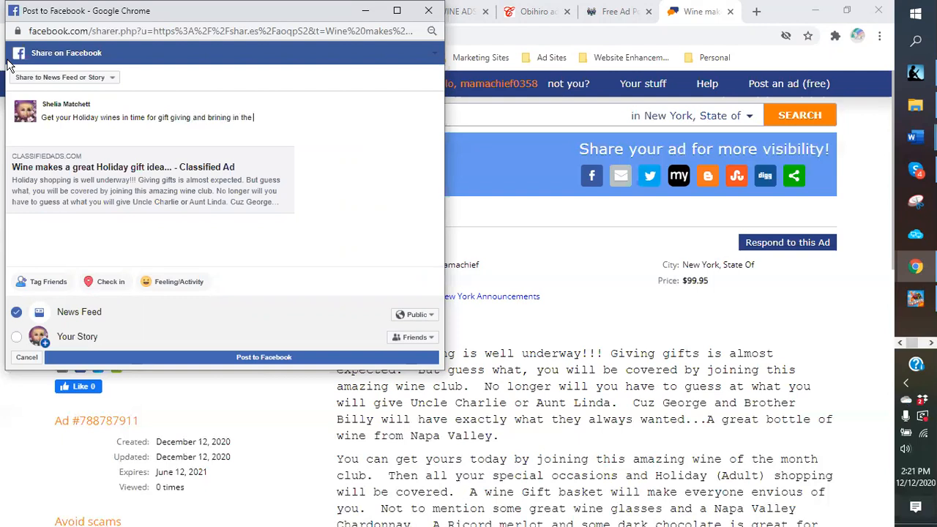
{"action": "key", "text": "BackSpace"}
{"action": "key", "text": "BackSpace"}
{"action": "key", "text": "BackSpace"}
{"action": "type", "text": "New Year!!!"}
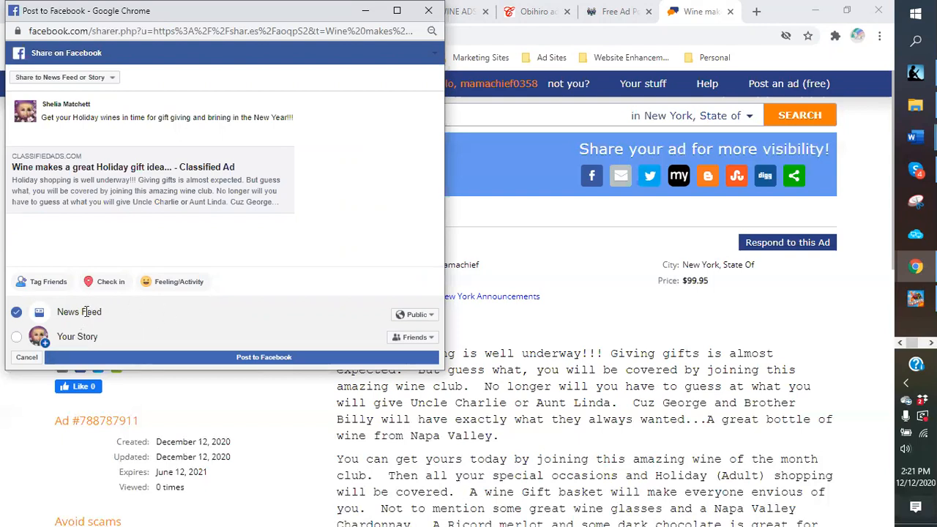
{"action": "left_click", "coordinate": [17, 337]}
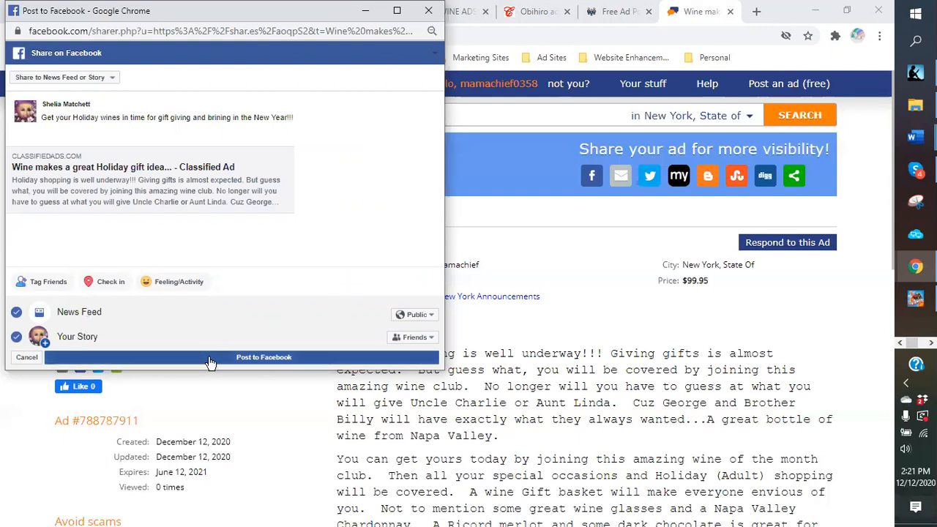
{"action": "left_click", "coordinate": [256, 361]}
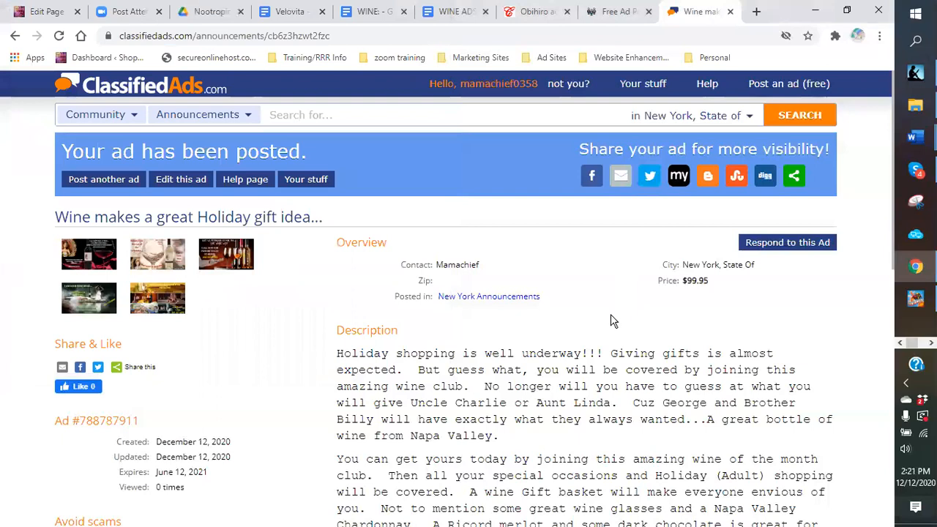
{"action": "scroll", "coordinate": [610, 314], "scroll_direction": "down", "scroll_amount": 3}
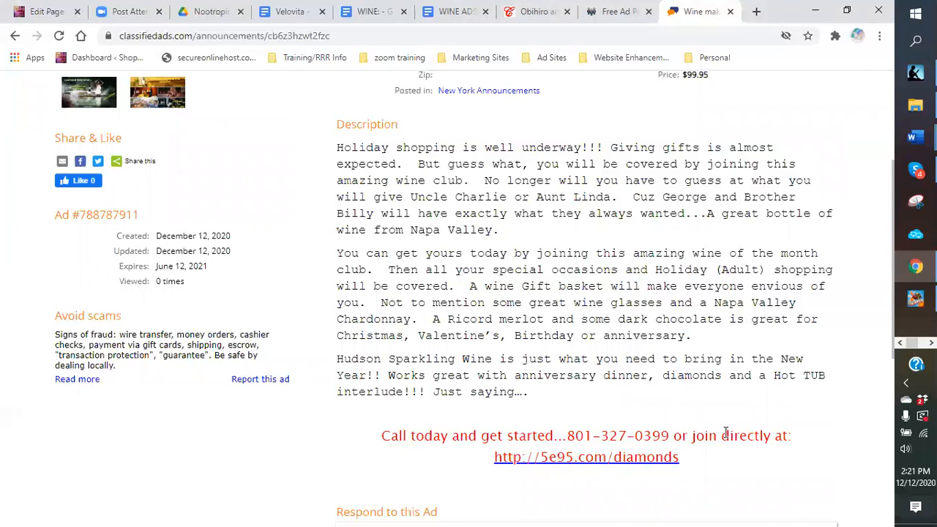
{"action": "scroll", "coordinate": [725, 434], "scroll_direction": "up", "scroll_amount": 3}
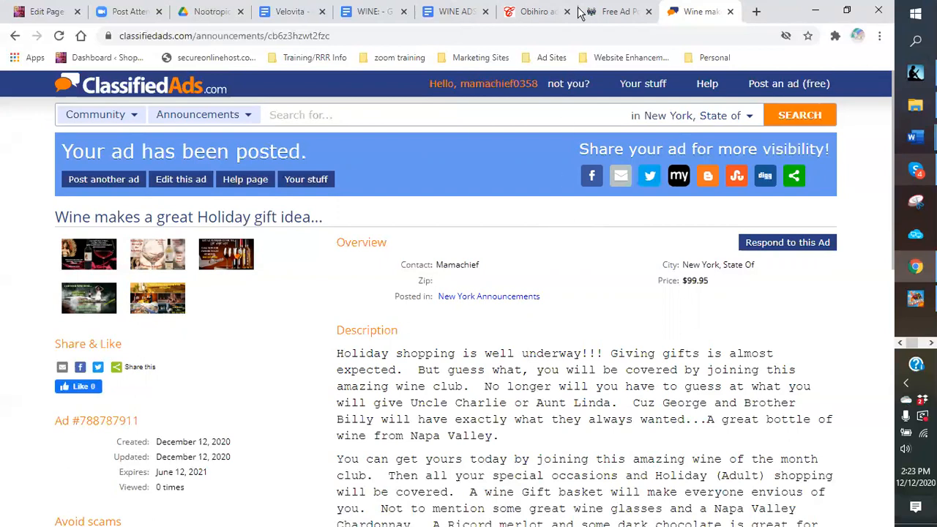
Step: Open Facebook from the Ad Sites > Social bookmarks in a new tab and open Share on the wine ad post
{"action": "left_click", "coordinate": [758, 12]}
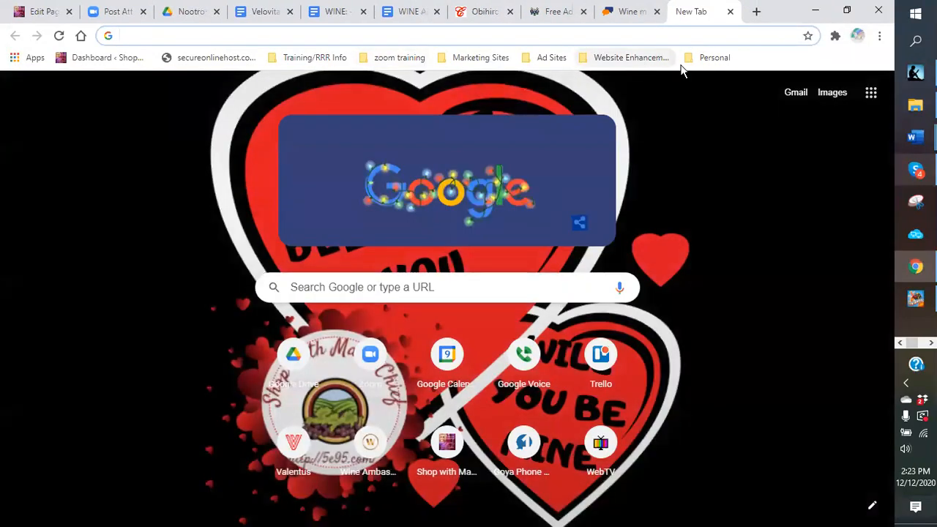
{"action": "left_click", "coordinate": [554, 58]}
{"action": "mouse_move", "coordinate": [555, 79]}
{"action": "left_click", "coordinate": [404, 80]}
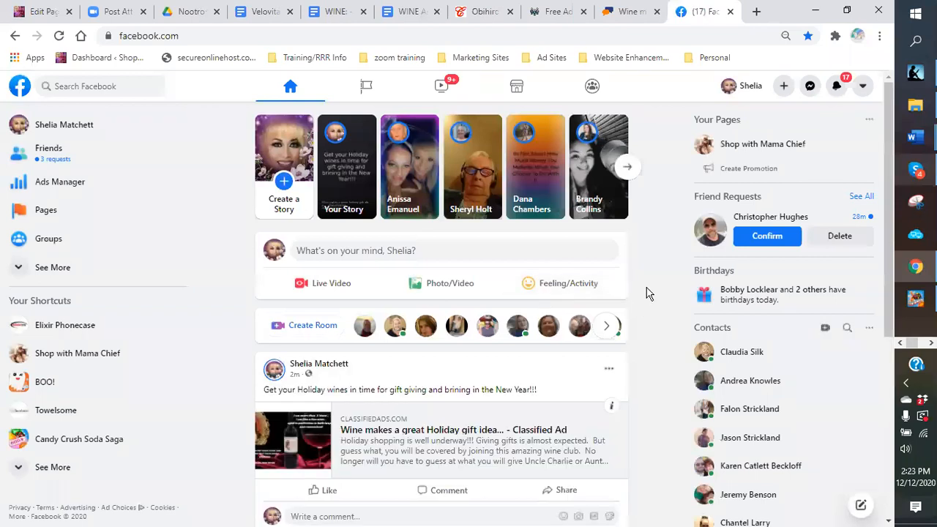
{"action": "scroll", "coordinate": [639, 292], "scroll_direction": "down", "scroll_amount": 2}
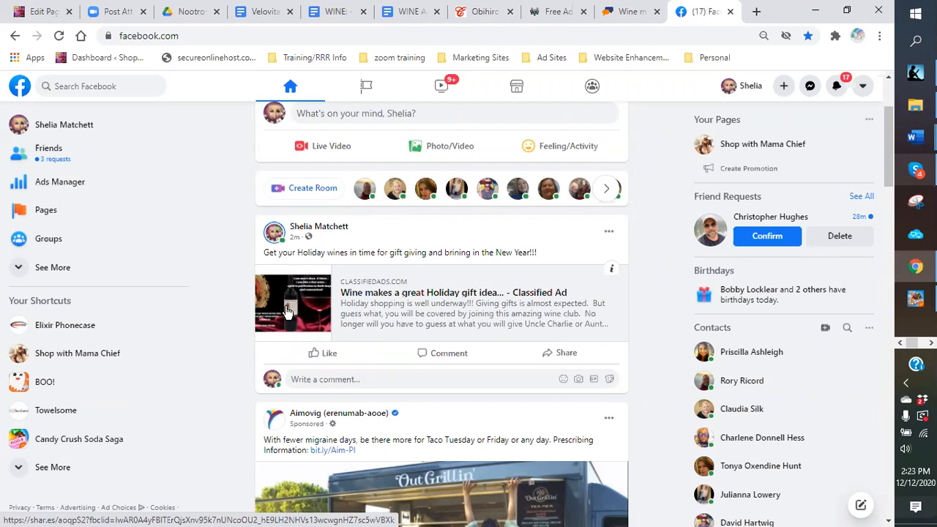
{"action": "left_click", "coordinate": [565, 357]}
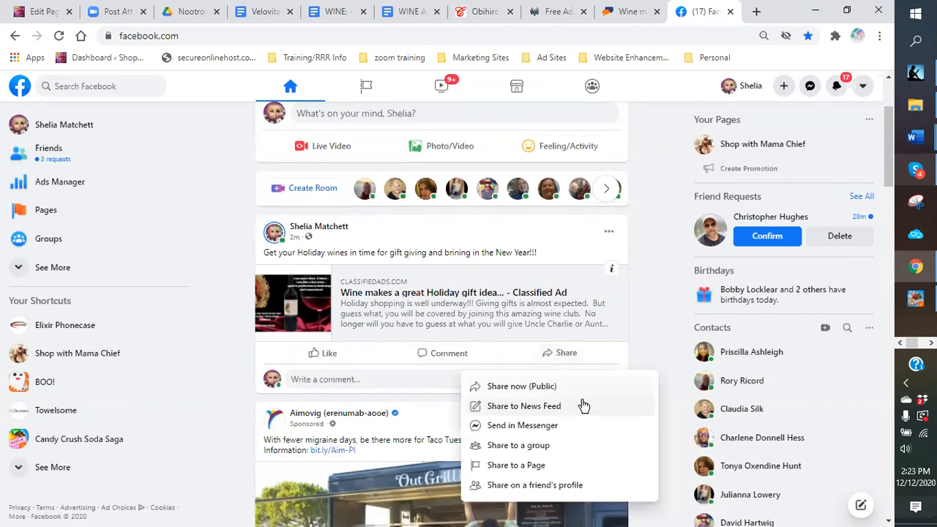
Step: Choose Share to a group and begin typing a caption about getting holiday wines delivered
{"action": "left_click", "coordinate": [548, 447]}
{"action": "left_click", "coordinate": [376, 218]}
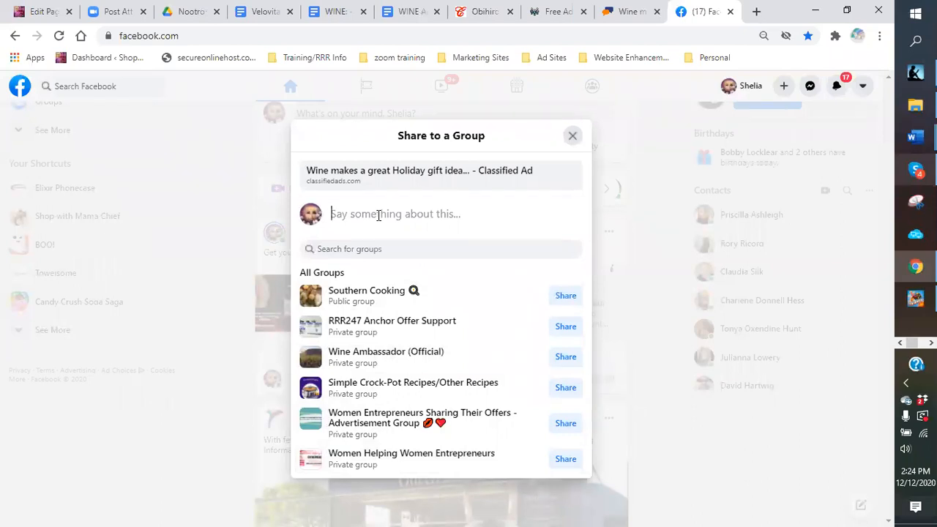
{"action": "type", "text": "G"}
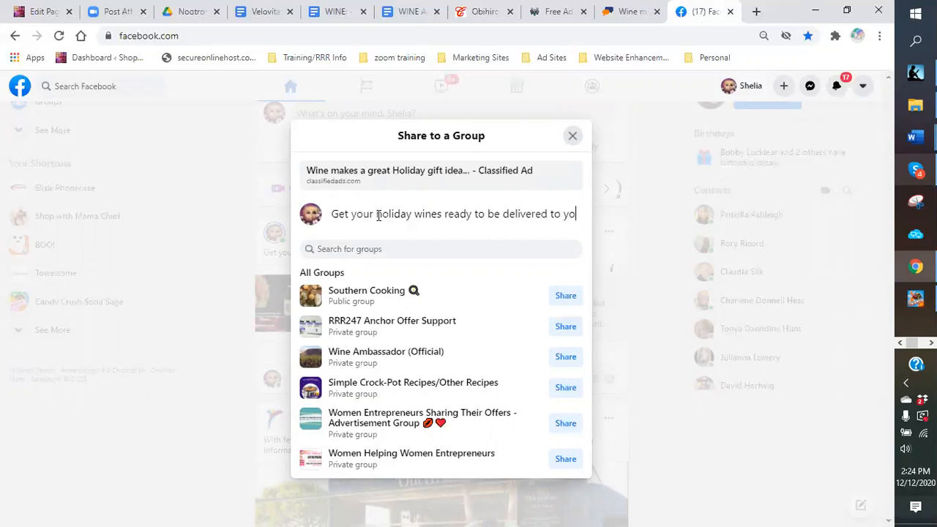
{"action": "type", "text": "ur door before time runs out!!!!"}
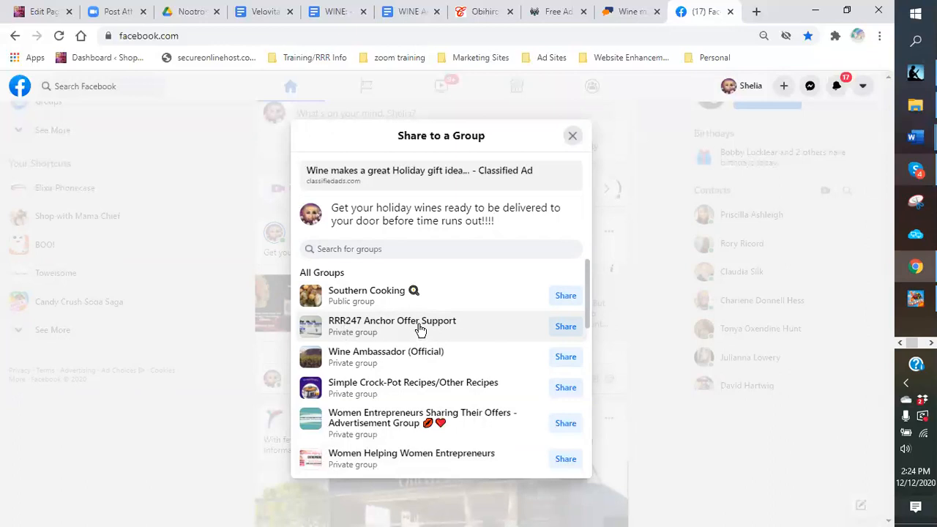
Step: Share to Simple Crock-Pot Recipes, Advertise Your Business or Page!, Culture Class NC, Wine Lovers, Charlotte's Rising Entrepreneurs, Steele Creek Connection
{"action": "scroll", "coordinate": [418, 329], "scroll_direction": "down", "scroll_amount": 1}
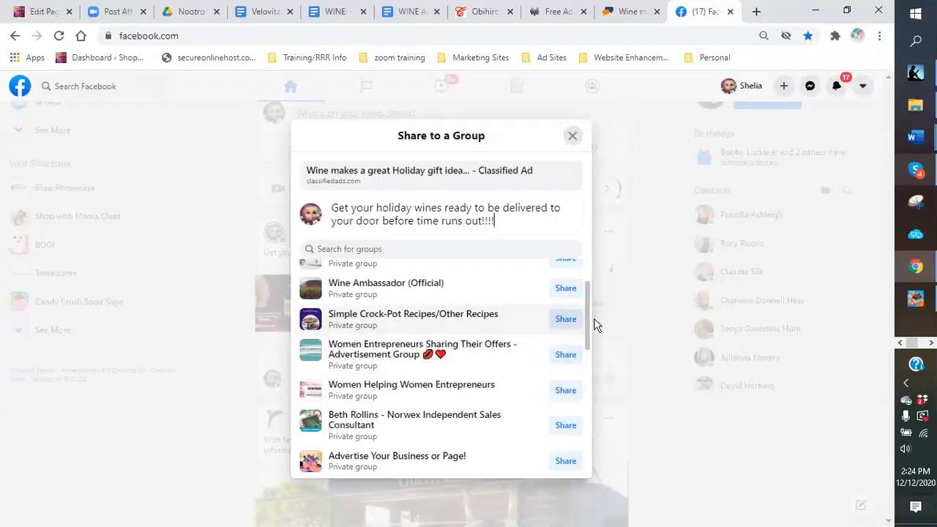
{"action": "left_click", "coordinate": [568, 323]}
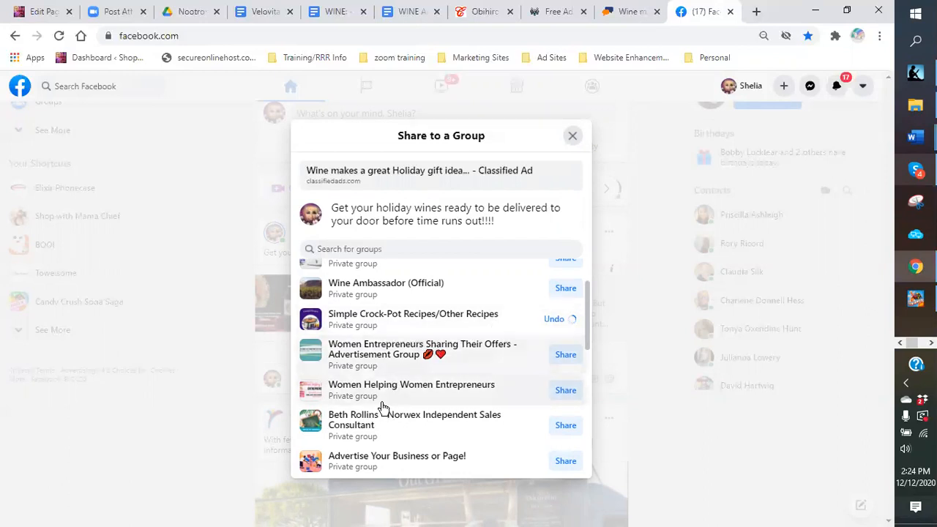
{"action": "scroll", "coordinate": [379, 388], "scroll_direction": "down", "scroll_amount": 1}
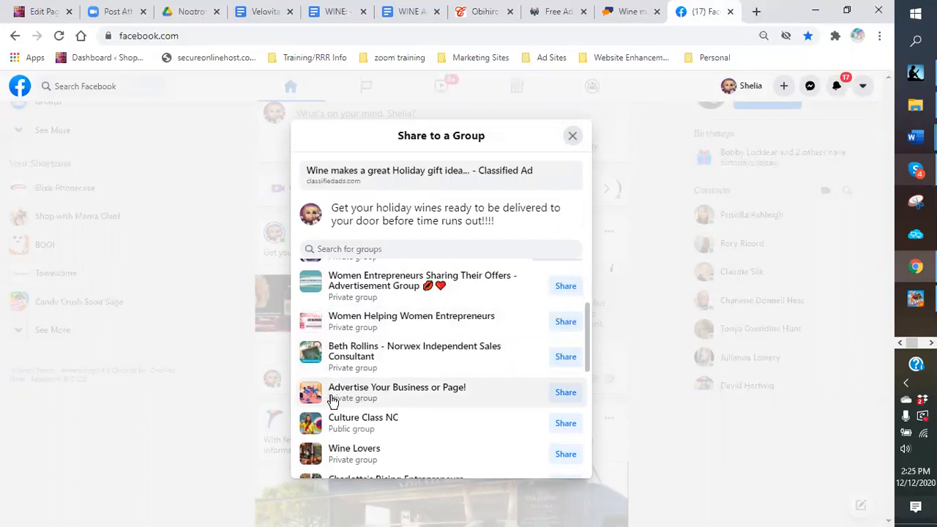
{"action": "left_click", "coordinate": [564, 399]}
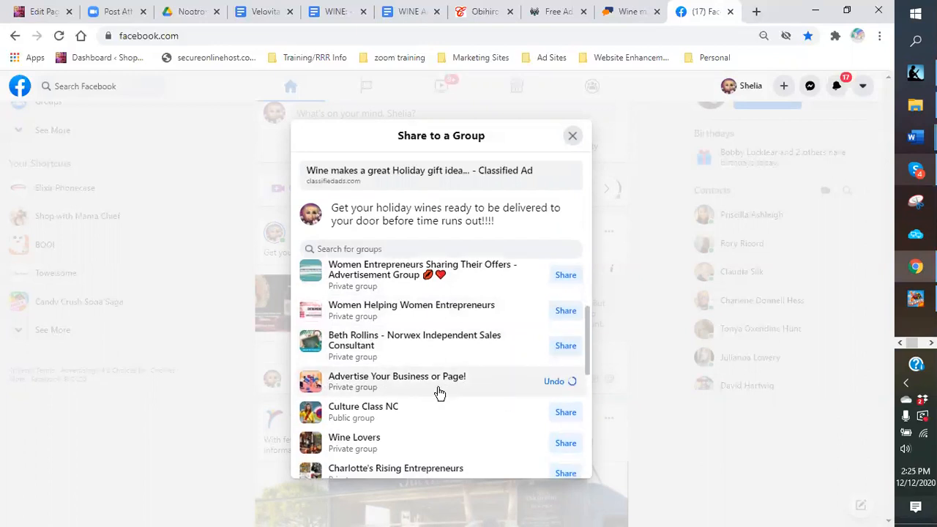
{"action": "scroll", "coordinate": [410, 358], "scroll_direction": "down", "scroll_amount": 2}
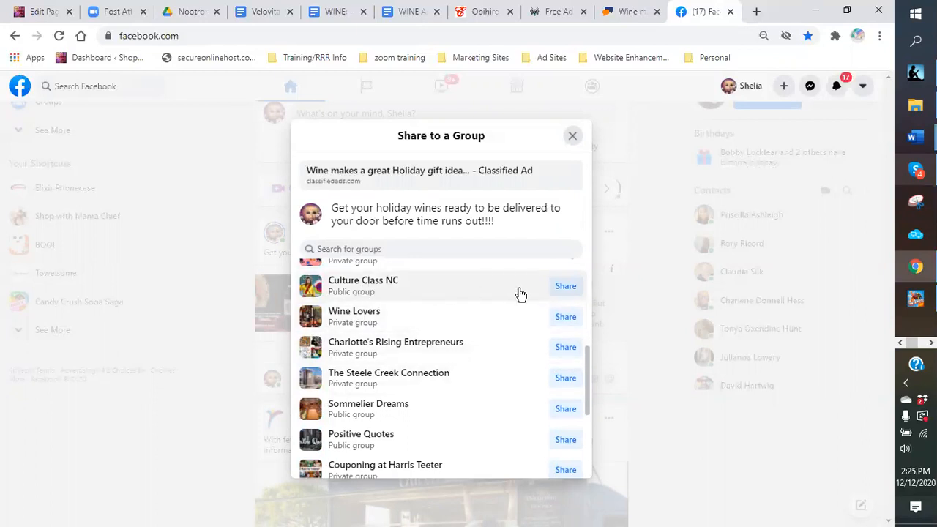
{"action": "left_click", "coordinate": [564, 287]}
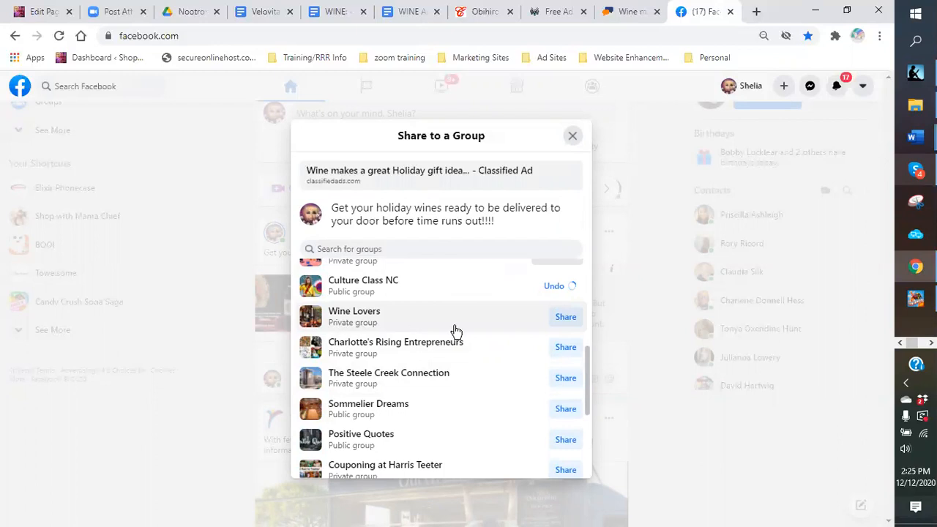
{"action": "left_click", "coordinate": [560, 319]}
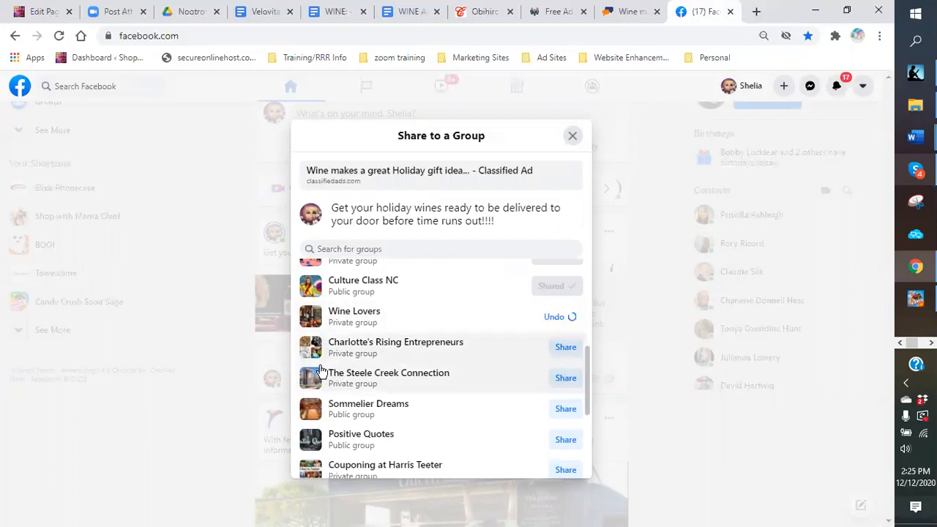
{"action": "left_click", "coordinate": [562, 350]}
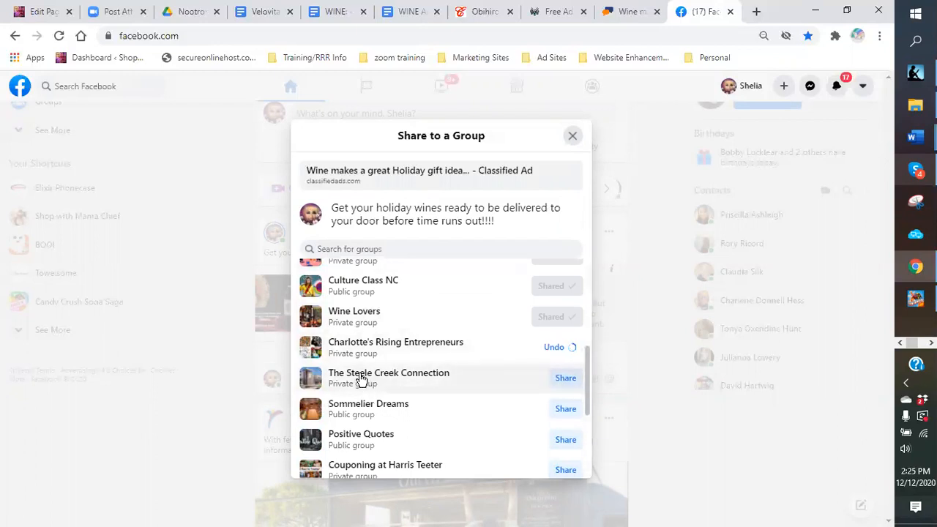
{"action": "left_click", "coordinate": [562, 385]}
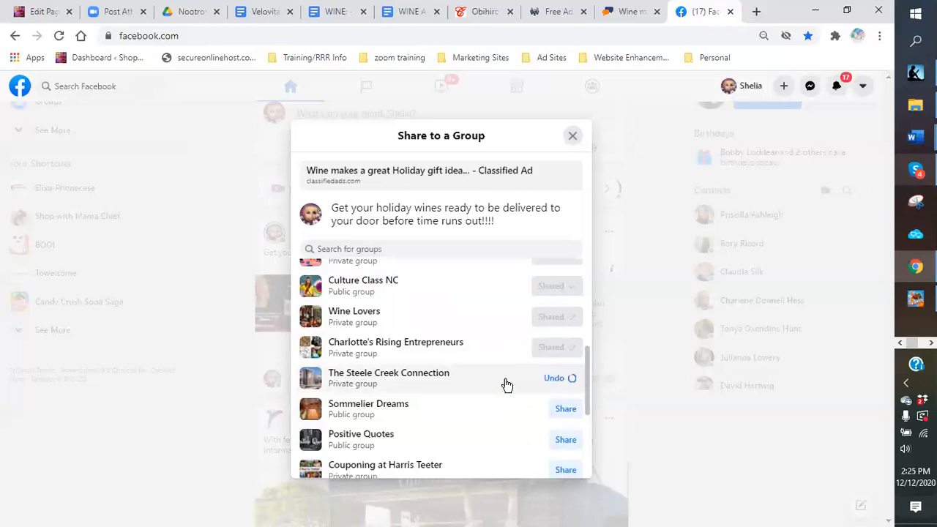
Step: Share to Sommelier Dreams, Charlotte NC Entrepreneurs Network, Affiliate Marketing - Worldwide, What's Up Indian Trail?, Waxhaw groups, Promote Your Brand Here
{"action": "scroll", "coordinate": [483, 373], "scroll_direction": "down", "scroll_amount": 1}
{"action": "left_click", "coordinate": [566, 340]}
{"action": "scroll", "coordinate": [498, 350], "scroll_direction": "down", "scroll_amount": 1}
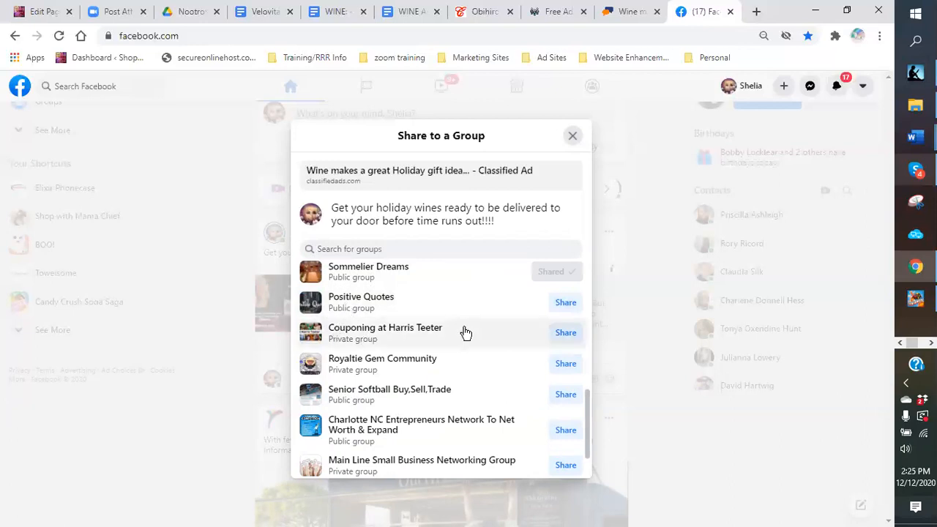
{"action": "scroll", "coordinate": [465, 332], "scroll_direction": "down", "scroll_amount": 1}
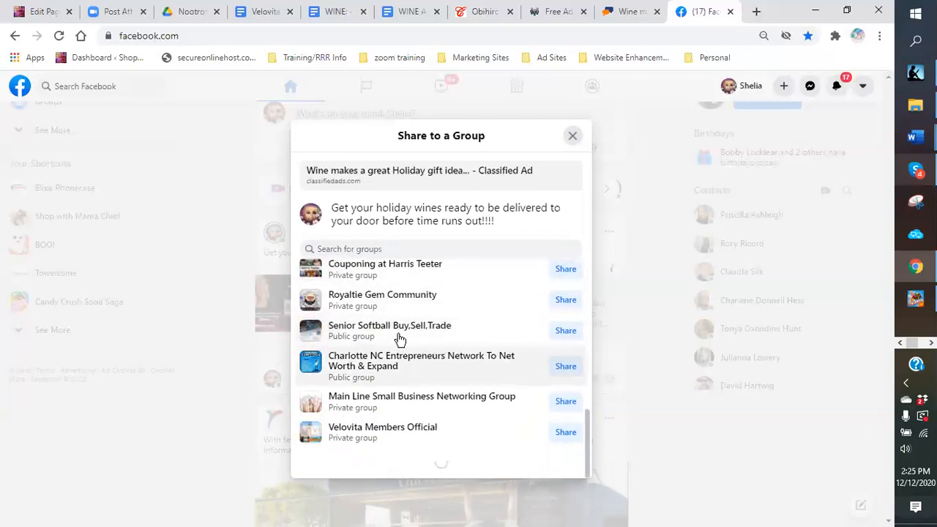
{"action": "left_click", "coordinate": [565, 367]}
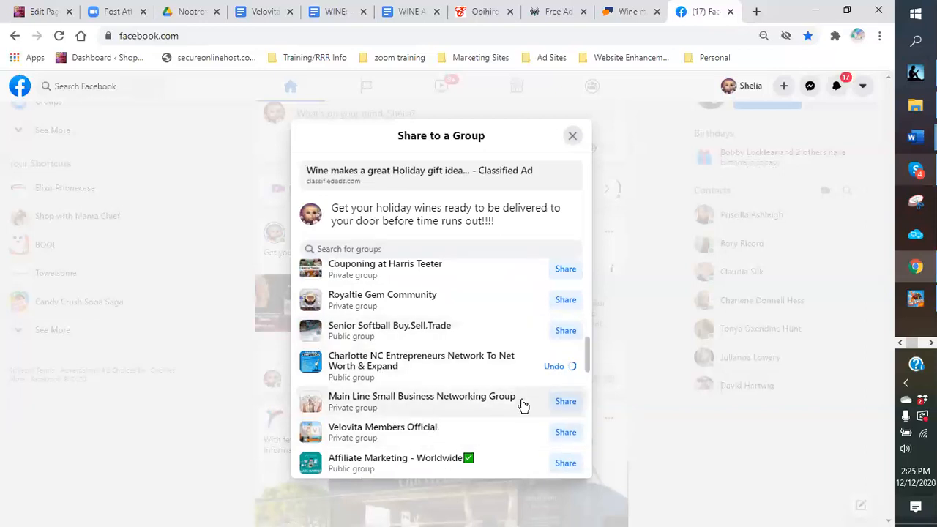
{"action": "scroll", "coordinate": [468, 355], "scroll_direction": "down", "scroll_amount": 2}
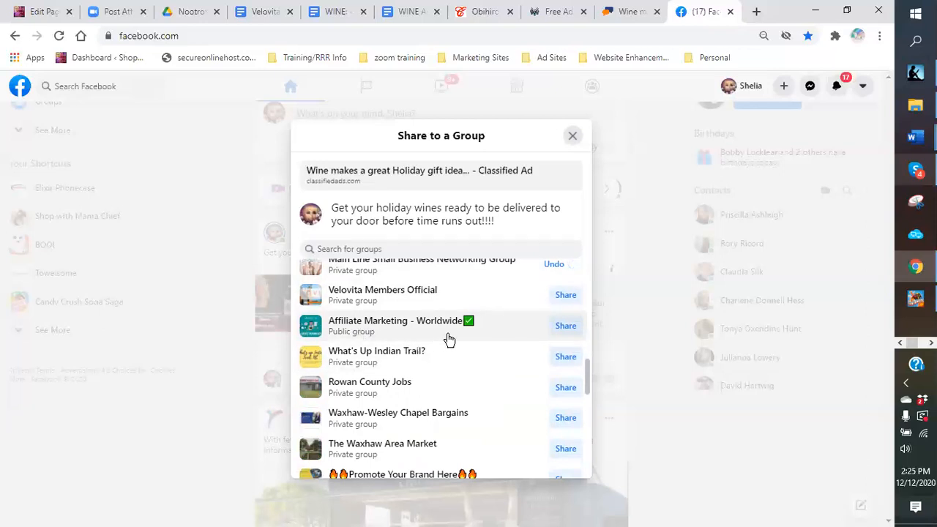
{"action": "left_click", "coordinate": [562, 329]}
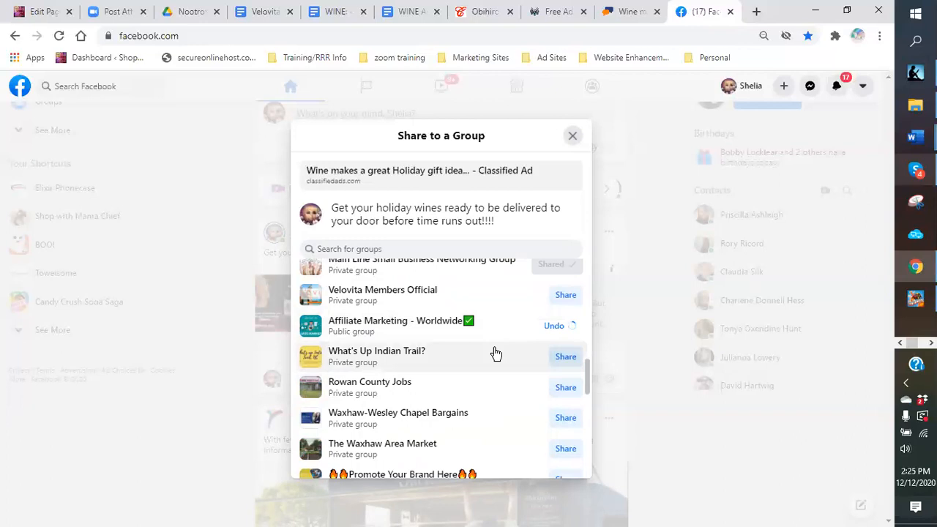
{"action": "left_click", "coordinate": [570, 358]}
{"action": "scroll", "coordinate": [495, 388], "scroll_direction": "down", "scroll_amount": 1}
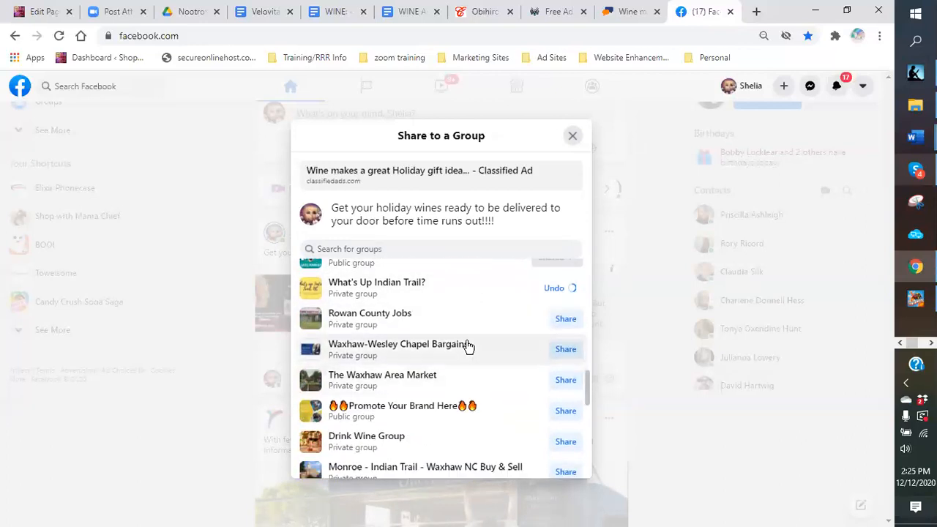
{"action": "left_click", "coordinate": [564, 351]}
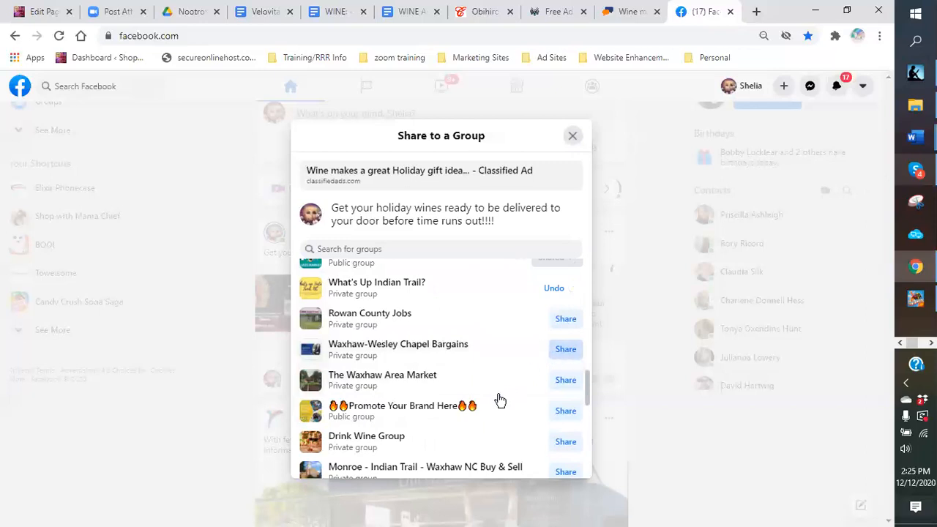
{"action": "left_click", "coordinate": [564, 382]}
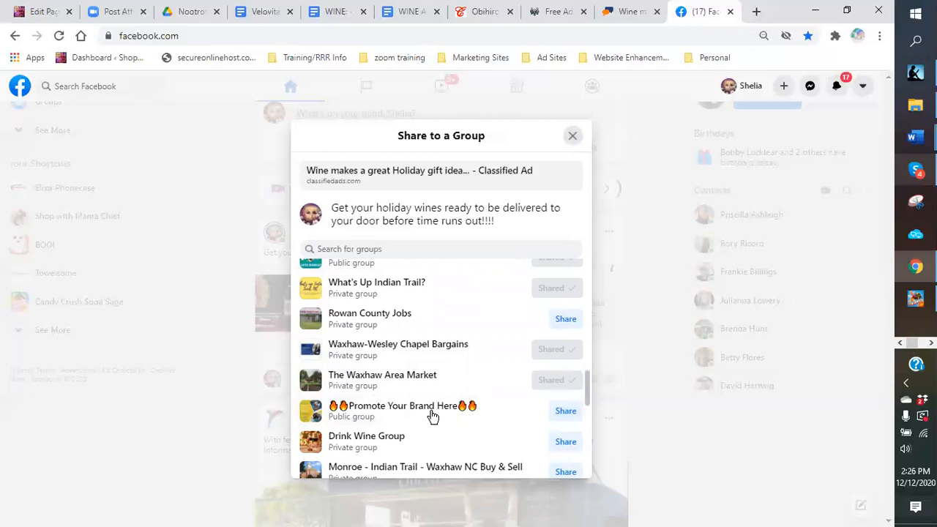
{"action": "left_click", "coordinate": [562, 414]}
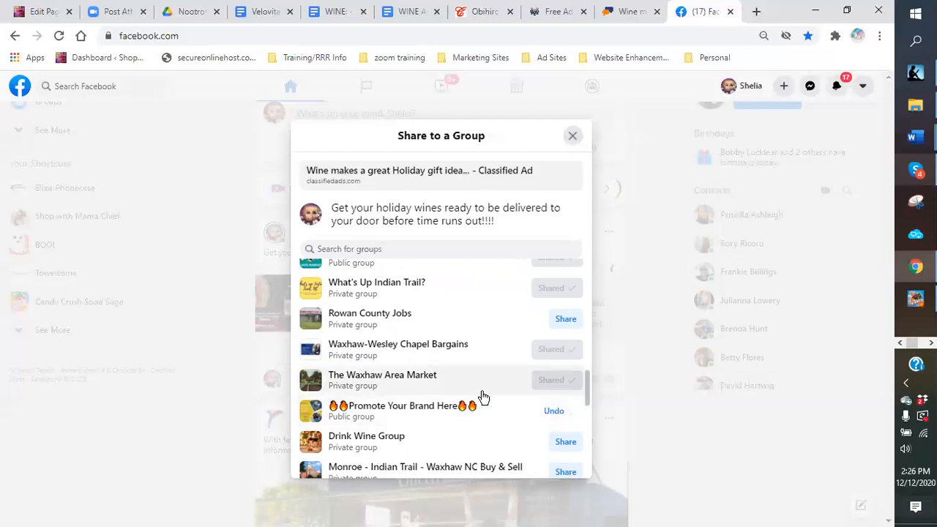
Step: Share to Monroe Buy & Sell, Team Building, Charlotte Raw & Uncut, Monroe Matthews buy-and-sell, Ecommerce Entrepreneurs
{"action": "scroll", "coordinate": [481, 395], "scroll_direction": "down", "scroll_amount": 1}
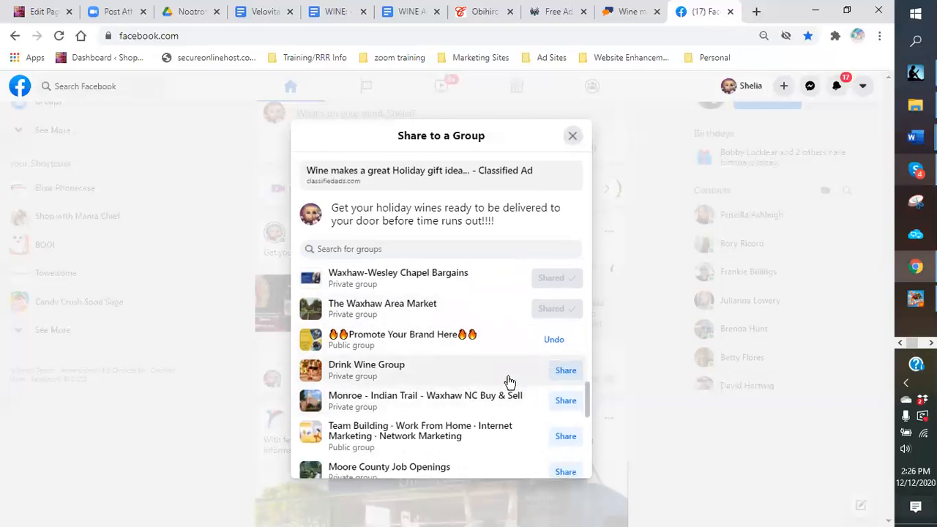
{"action": "scroll", "coordinate": [508, 379], "scroll_direction": "down", "scroll_amount": 1}
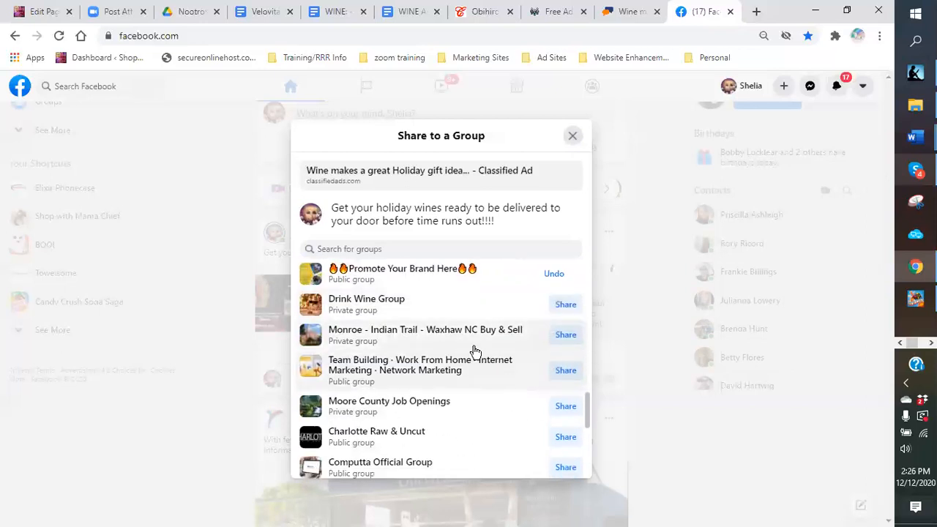
{"action": "left_click", "coordinate": [568, 340]}
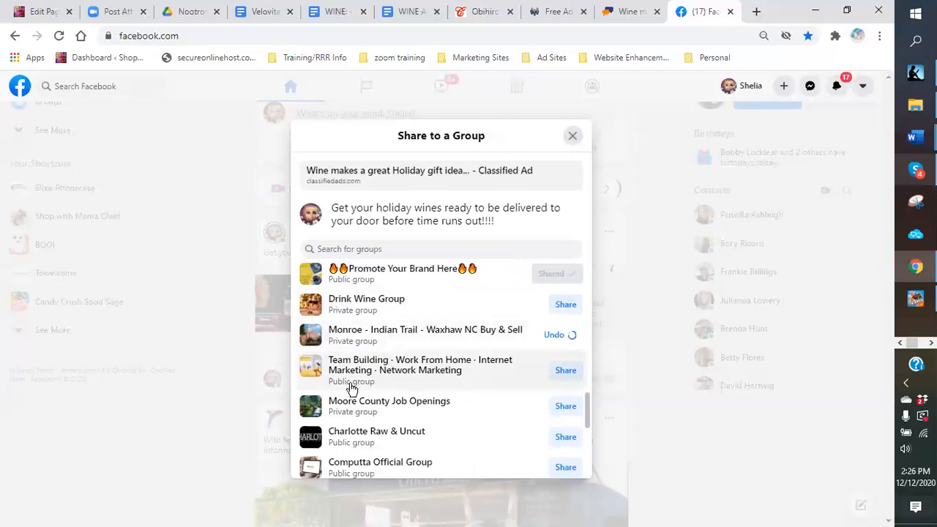
{"action": "left_click", "coordinate": [564, 373]}
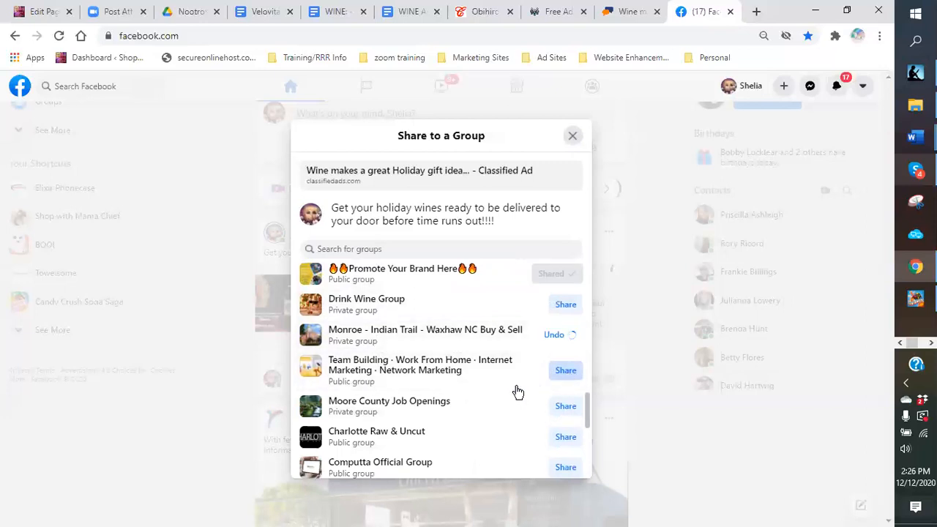
{"action": "scroll", "coordinate": [485, 383], "scroll_direction": "down", "scroll_amount": 2}
{"action": "left_click", "coordinate": [565, 306]}
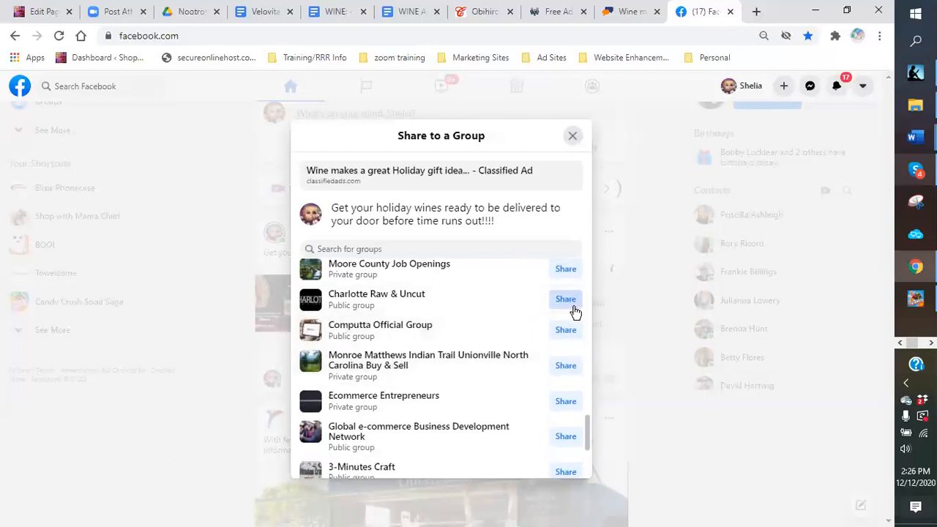
{"action": "left_click", "coordinate": [553, 372]}
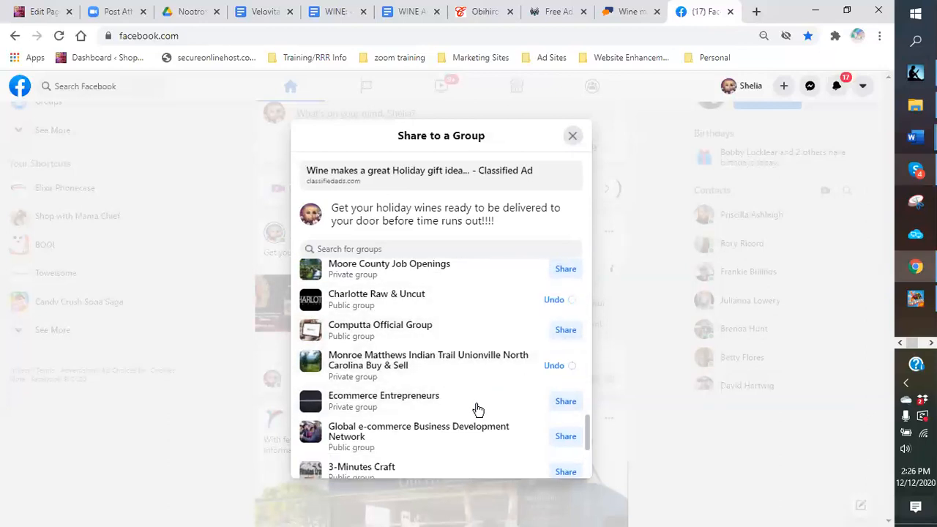
{"action": "left_click", "coordinate": [562, 402]}
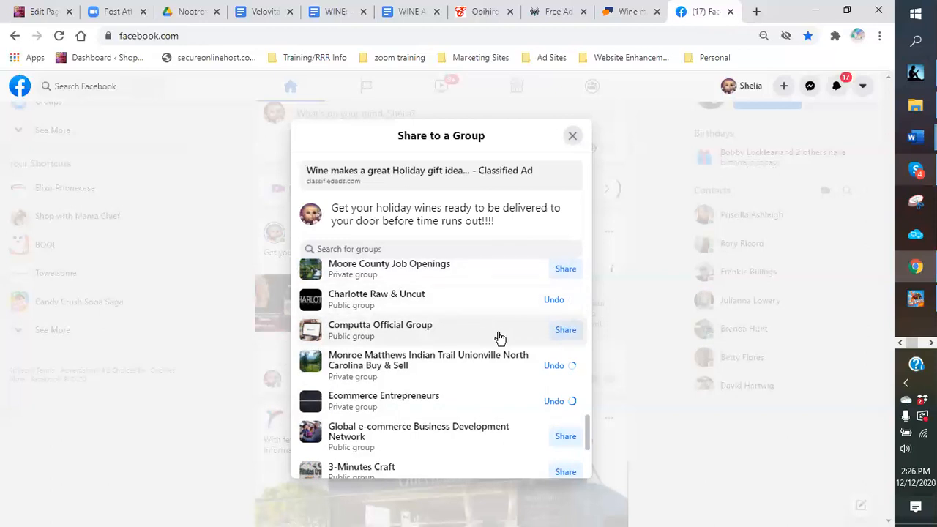
{"action": "scroll", "coordinate": [487, 333], "scroll_direction": "down", "scroll_amount": 1}
Step: Share to Global e-commerce Business Development Network, Advertise Your Business Here!, Local Entrepreneur Network, One Mans Junk Cabarrus County NC
{"action": "left_click", "coordinate": [562, 370]}
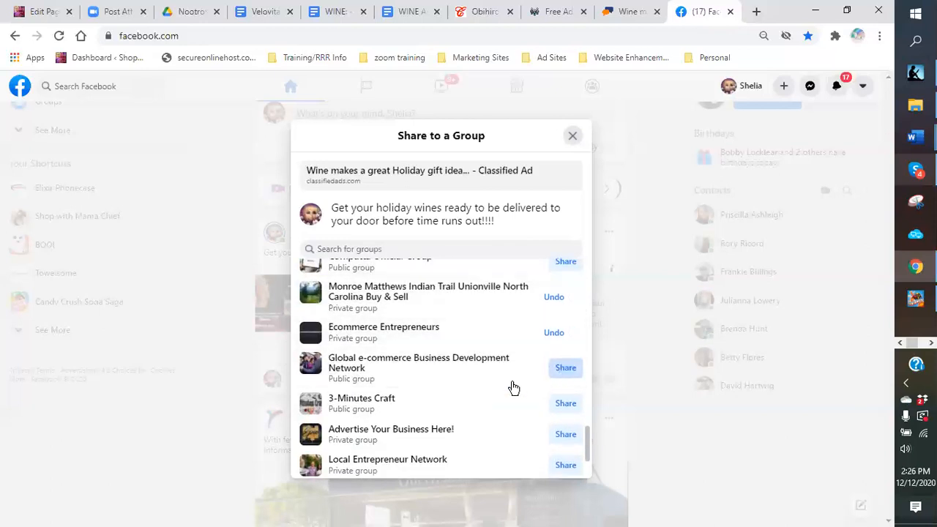
{"action": "scroll", "coordinate": [472, 386], "scroll_direction": "down", "scroll_amount": 1}
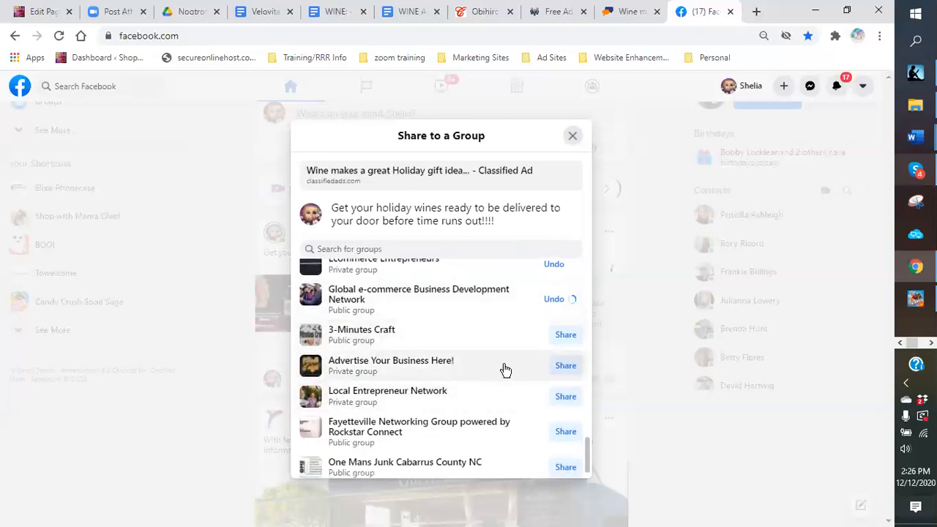
{"action": "left_click", "coordinate": [562, 368]}
{"action": "left_click", "coordinate": [557, 399]}
{"action": "scroll", "coordinate": [498, 399], "scroll_direction": "down", "scroll_amount": 1}
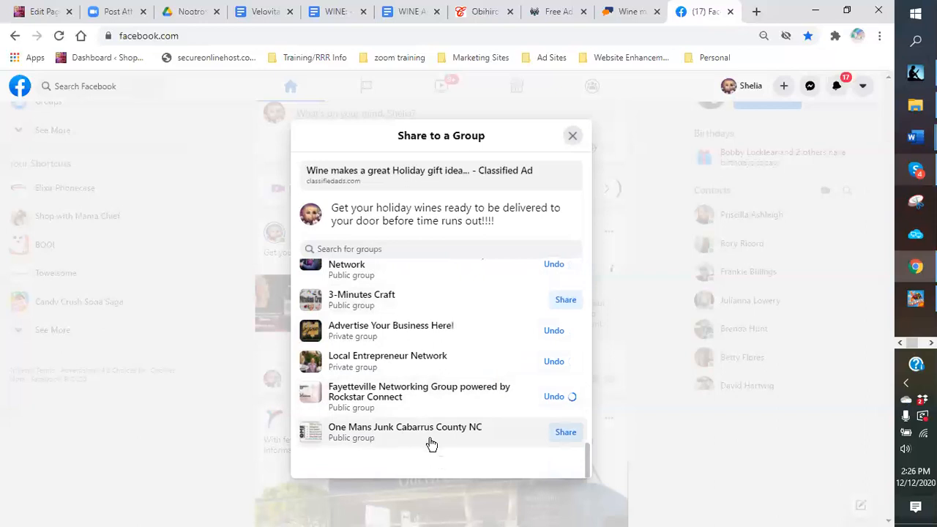
{"action": "left_click", "coordinate": [561, 433]}
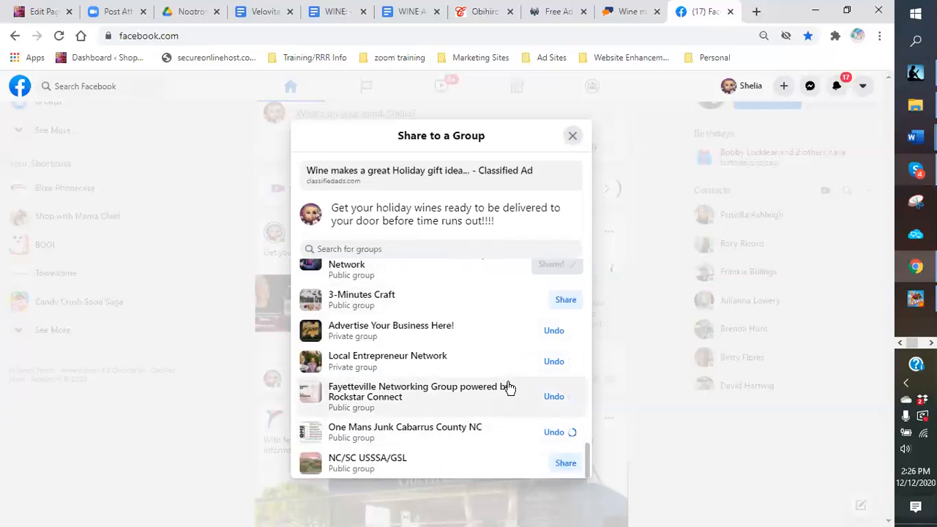
{"action": "scroll", "coordinate": [505, 387], "scroll_direction": "down", "scroll_amount": 4}
Step: Share to Ballantyne Bargains, Indian Land, SC, Business Network of Charlotte and the Wine group
{"action": "left_click", "coordinate": [566, 357]}
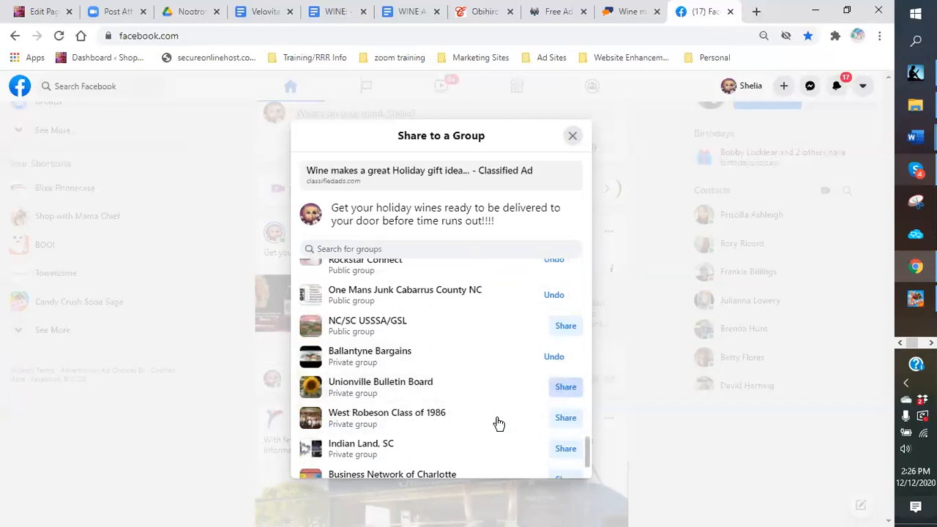
{"action": "scroll", "coordinate": [454, 419], "scroll_direction": "down", "scroll_amount": 1}
{"action": "left_click", "coordinate": [568, 382]}
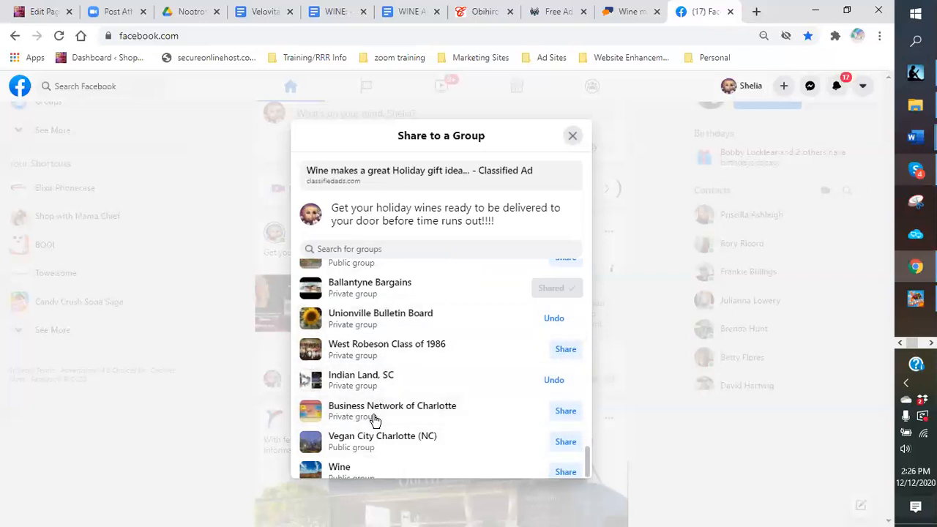
{"action": "left_click", "coordinate": [563, 411]}
{"action": "scroll", "coordinate": [497, 401], "scroll_direction": "down", "scroll_amount": 1}
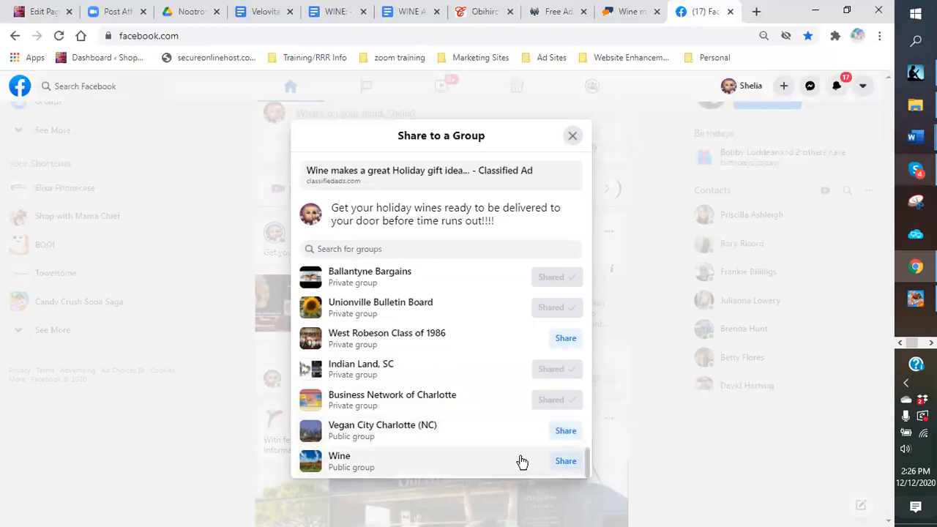
{"action": "left_click", "coordinate": [563, 463]}
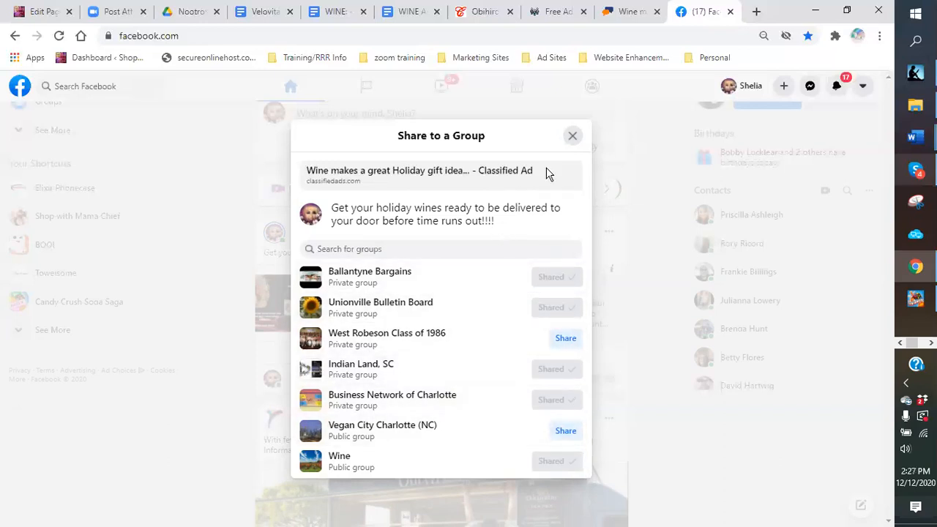
{"action": "scroll", "coordinate": [464, 335], "scroll_direction": "up", "scroll_amount": 1}
{"action": "scroll", "coordinate": [469, 293], "scroll_direction": "up", "scroll_amount": 5}
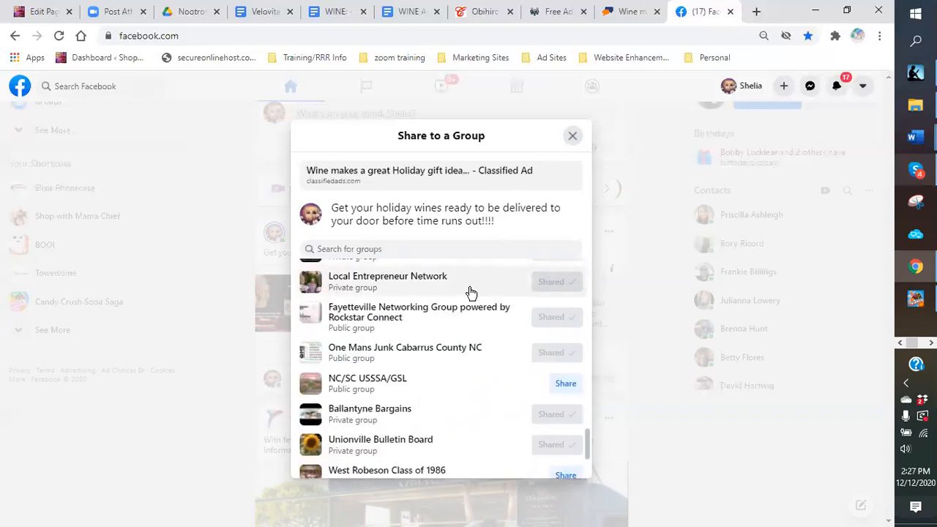
Step: Close the group dialog and share the wine ad, original post included, to the Shop with Mama Chief page
{"action": "left_click", "coordinate": [572, 139]}
{"action": "scroll", "coordinate": [655, 326], "scroll_direction": "up", "scroll_amount": 2}
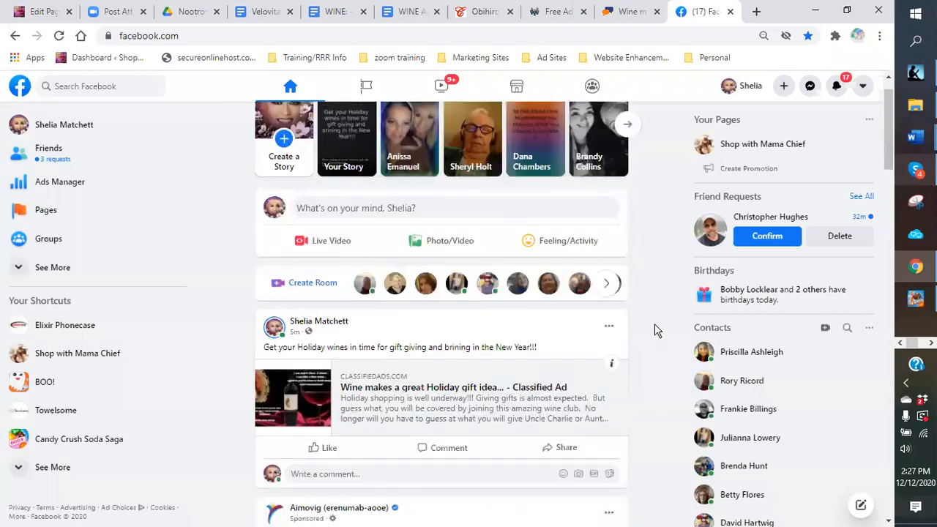
{"action": "scroll", "coordinate": [662, 241], "scroll_direction": "down", "scroll_amount": 3}
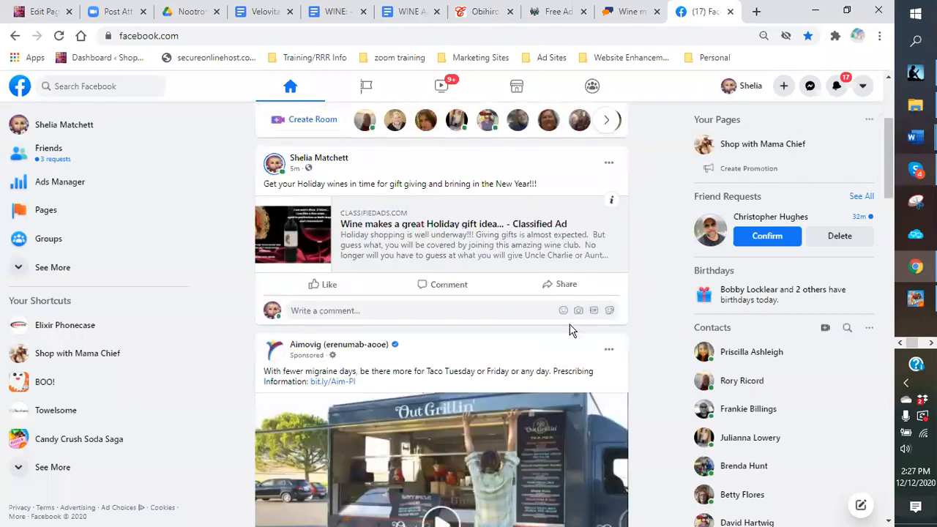
{"action": "left_click", "coordinate": [562, 286]}
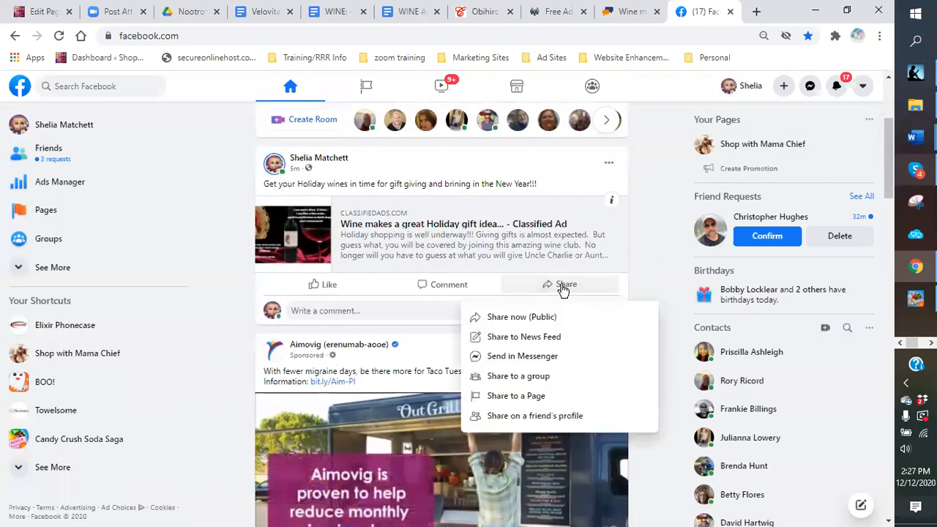
{"action": "left_click", "coordinate": [509, 397]}
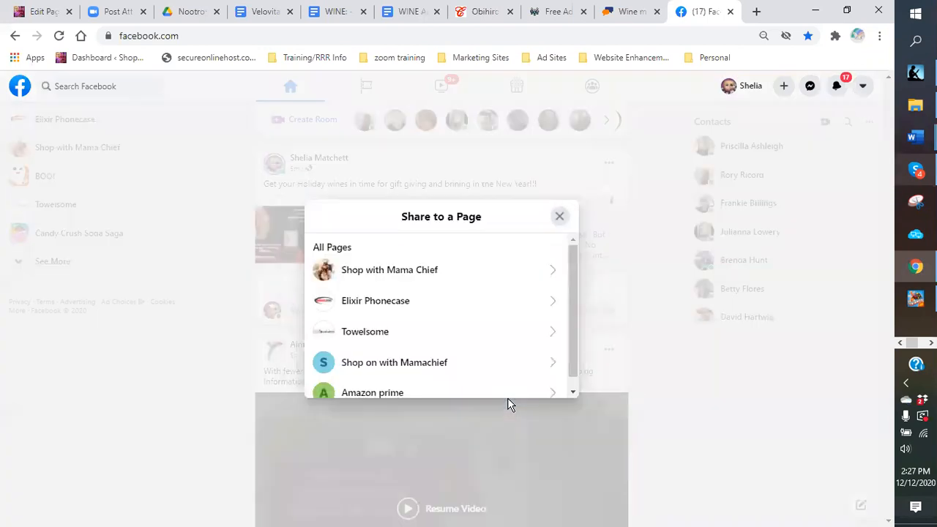
{"action": "left_click", "coordinate": [359, 273]}
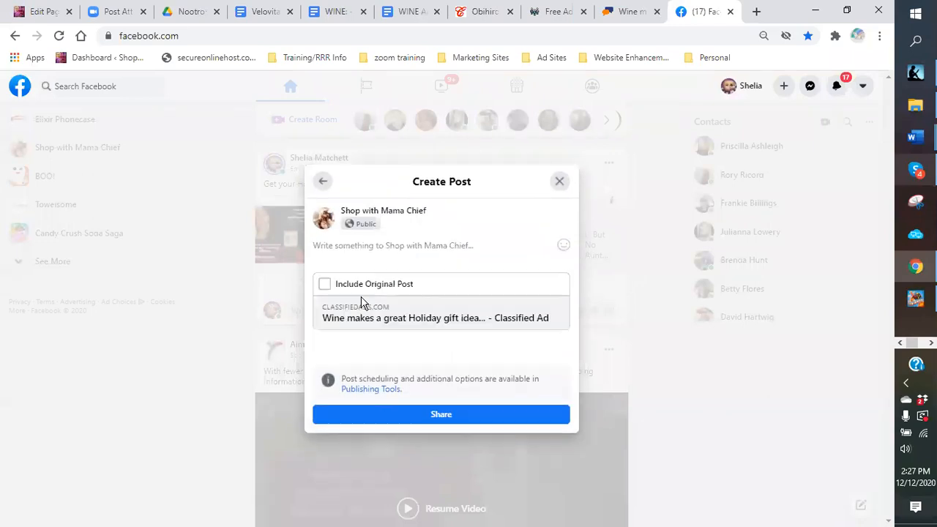
{"action": "left_click", "coordinate": [325, 284]}
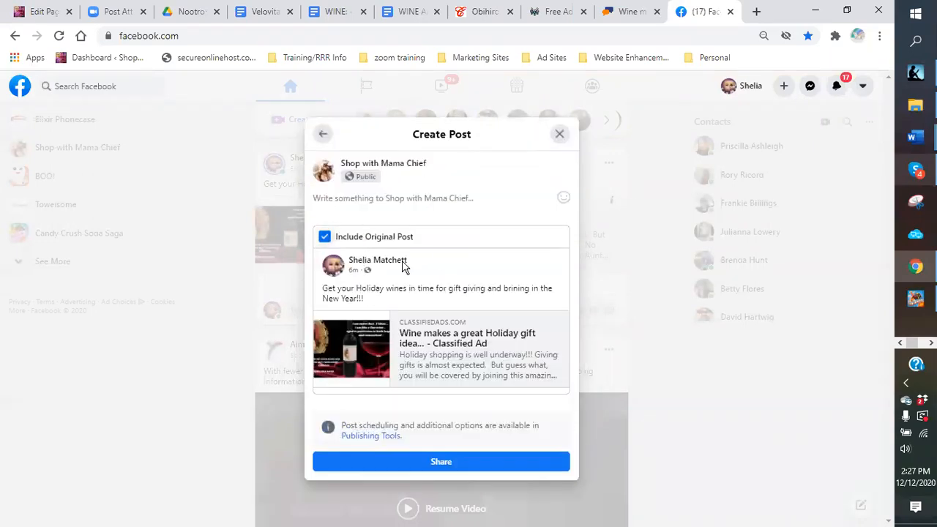
{"action": "left_click", "coordinate": [442, 467]}
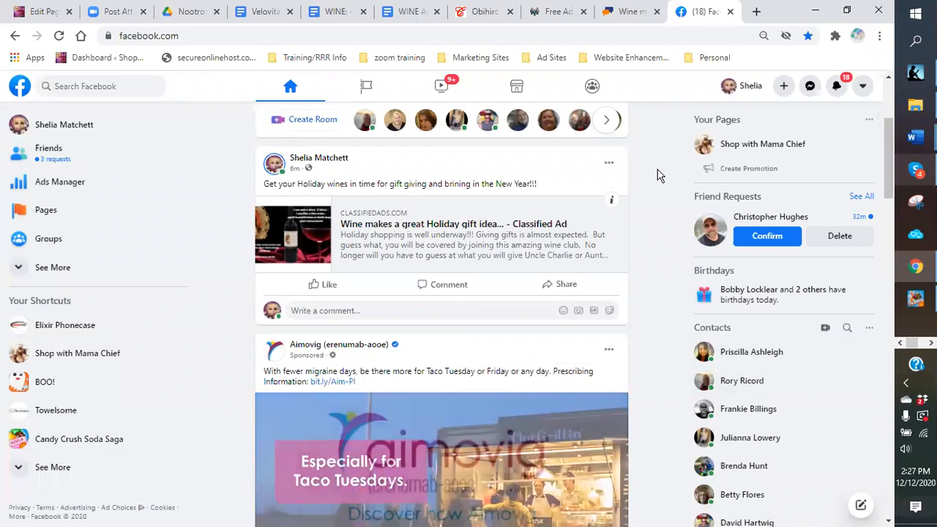
{"action": "scroll", "coordinate": [581, 130], "scroll_direction": "up", "scroll_amount": 1}
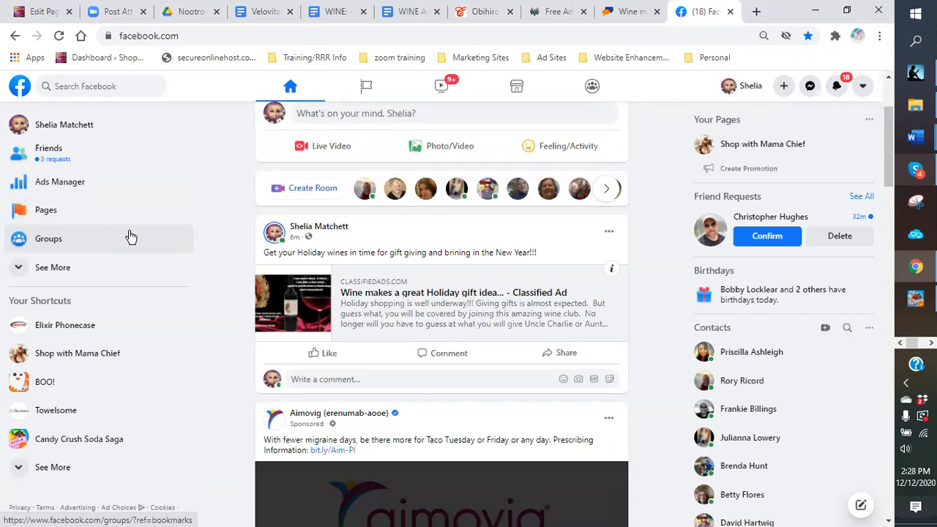
Step: Search Facebook Groups for 'wine'
{"action": "left_click", "coordinate": [59, 236]}
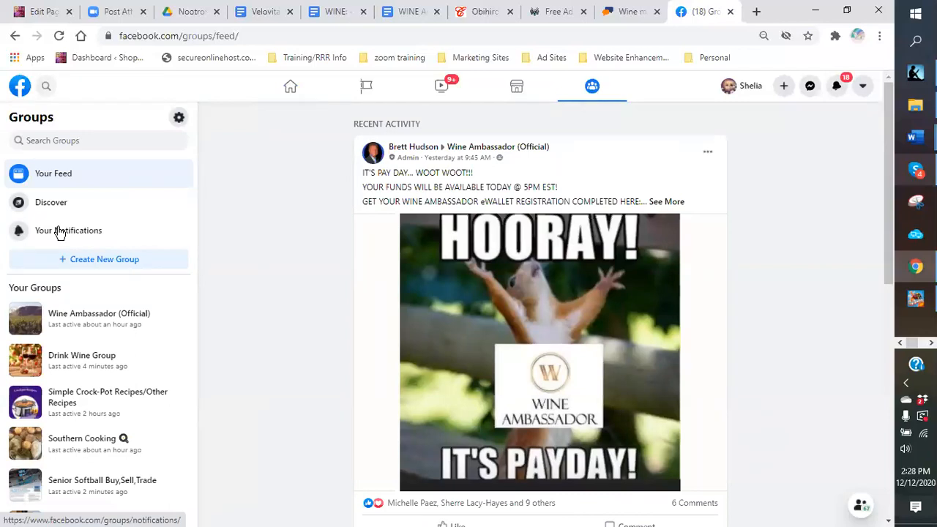
{"action": "left_click", "coordinate": [77, 142]}
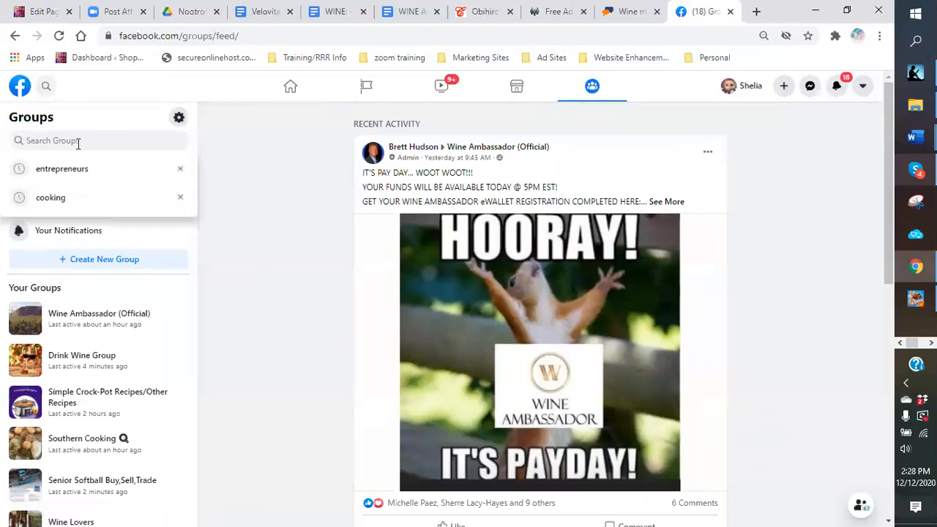
{"action": "type", "text": "wine"}
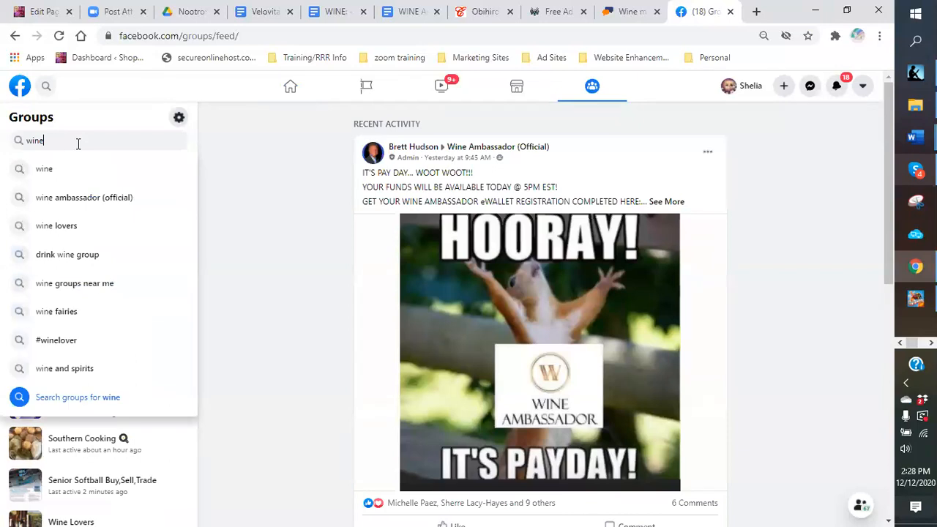
{"action": "key", "text": "Return"}
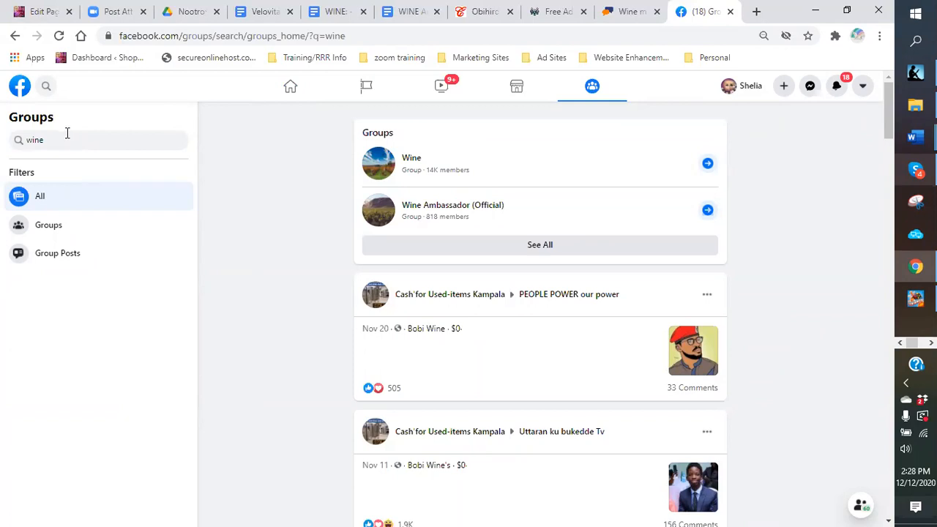
Step: Replace the group search term with 'business' and search again
{"action": "left_click_drag", "start_coordinate": [49, 142], "coordinate": [9, 151]}
{"action": "type", "text": "b"}
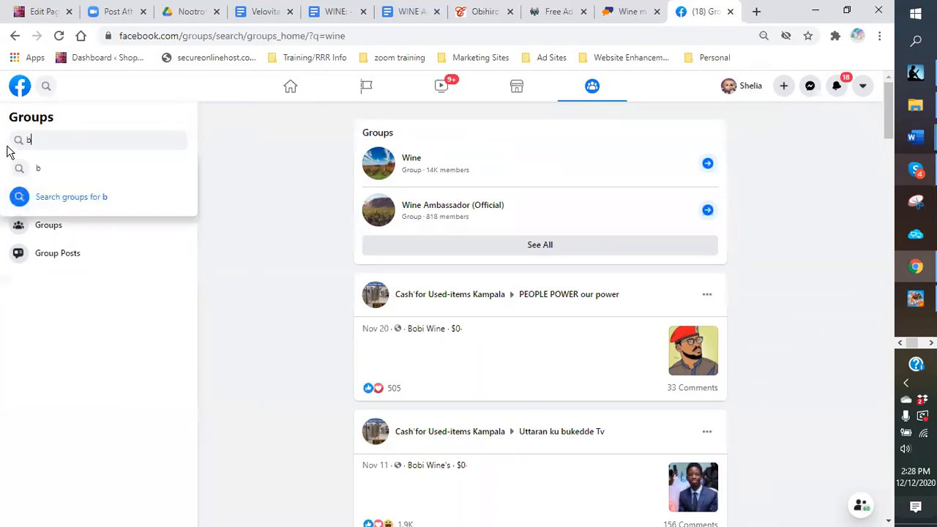
{"action": "type", "text": "usiness"}
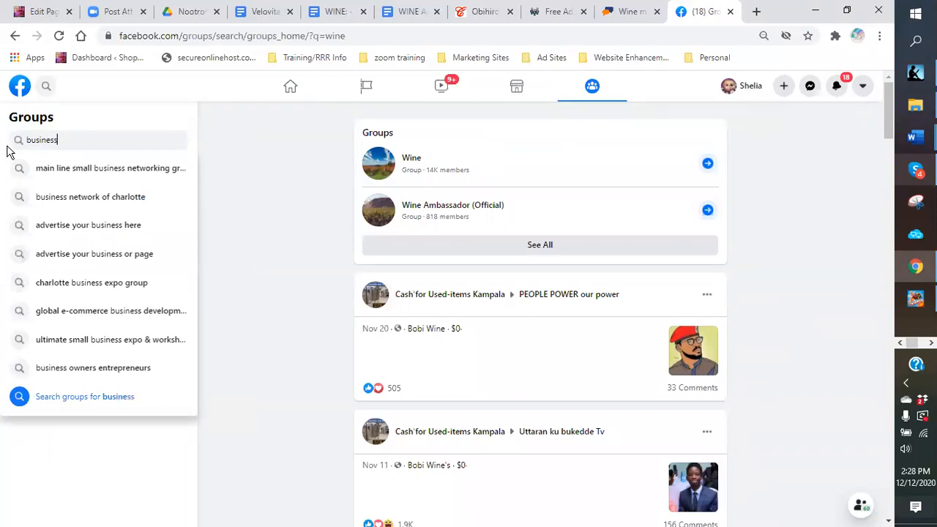
{"action": "key", "text": "Return"}
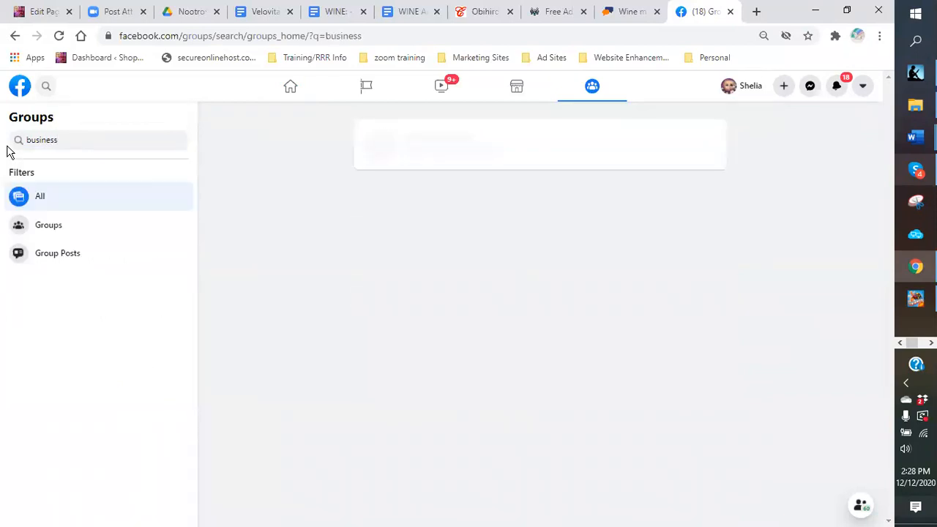
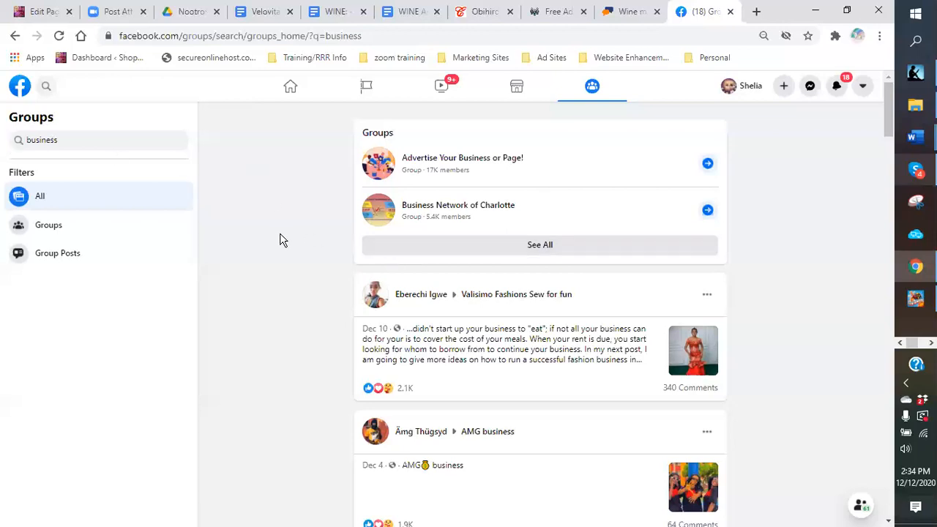
Step: Return to the Facebook home feed and browse friends' recent photo posts
{"action": "left_click", "coordinate": [290, 99]}
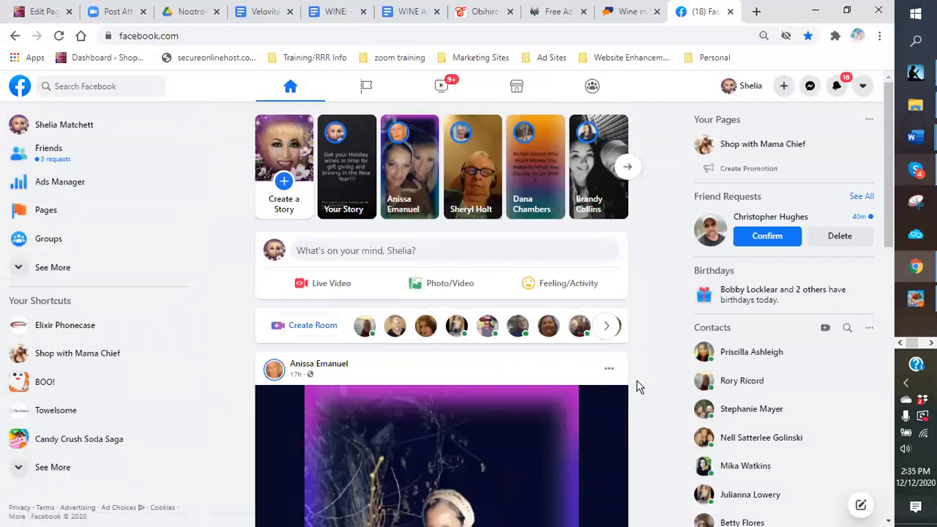
{"action": "scroll", "coordinate": [638, 387], "scroll_direction": "down", "scroll_amount": 2}
{"action": "scroll", "coordinate": [433, 251], "scroll_direction": "down", "scroll_amount": 2}
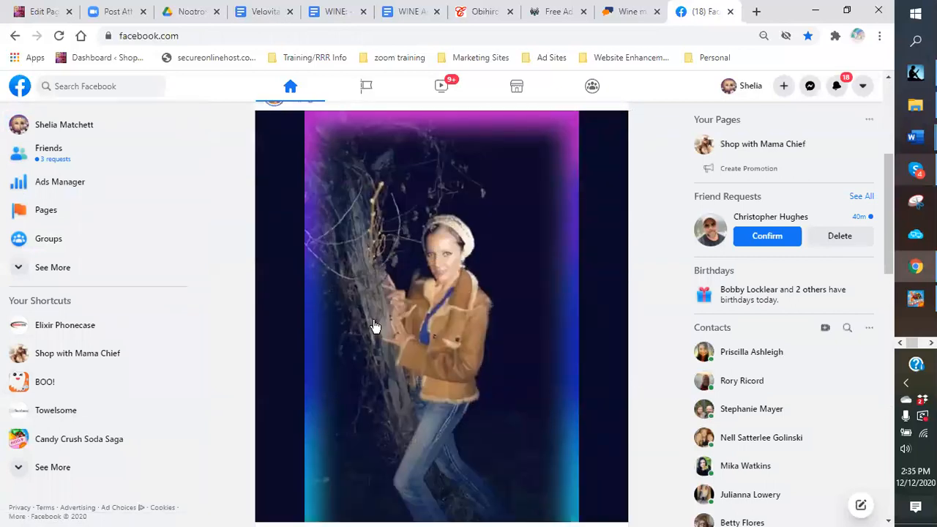
{"action": "scroll", "coordinate": [450, 314], "scroll_direction": "down", "scroll_amount": 3}
{"action": "scroll", "coordinate": [443, 317], "scroll_direction": "up", "scroll_amount": 3}
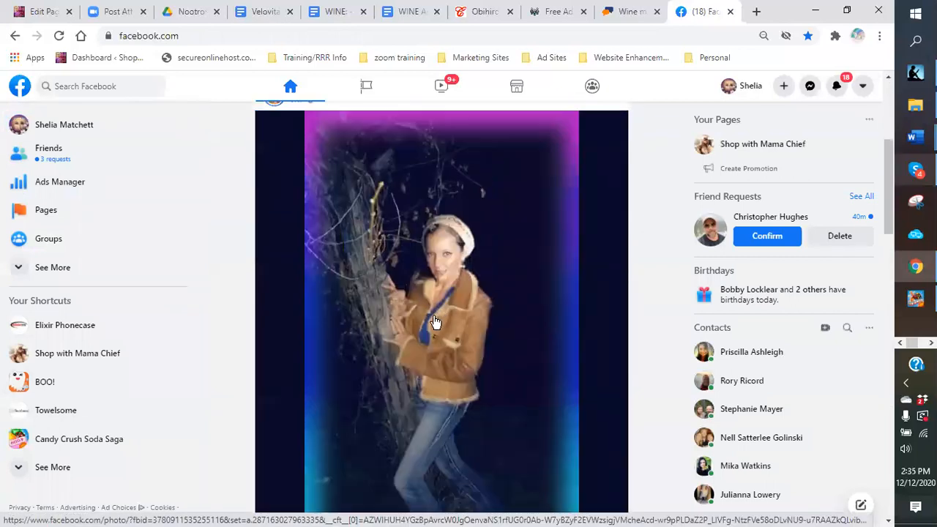
{"action": "scroll", "coordinate": [436, 319], "scroll_direction": "down", "scroll_amount": 2}
{"action": "scroll", "coordinate": [425, 322], "scroll_direction": "up", "scroll_amount": 2}
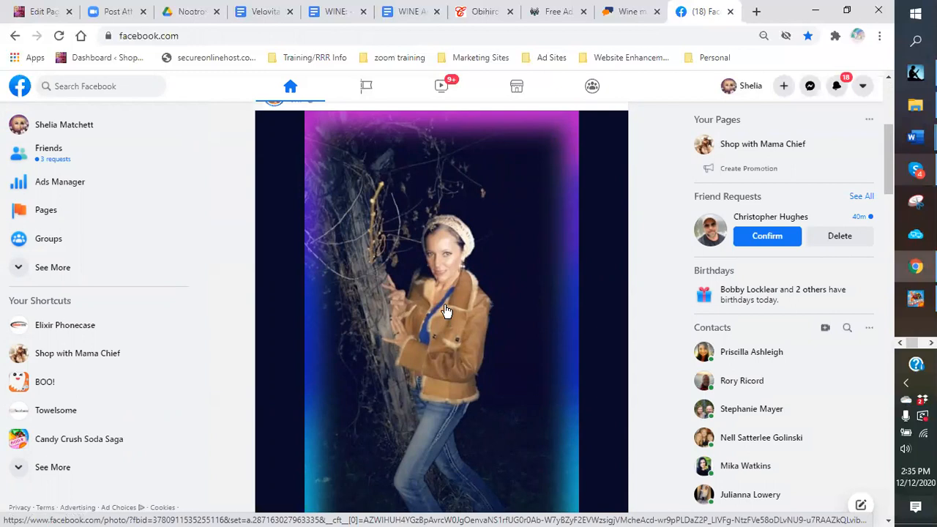
{"action": "scroll", "coordinate": [445, 306], "scroll_direction": "down", "scroll_amount": 1}
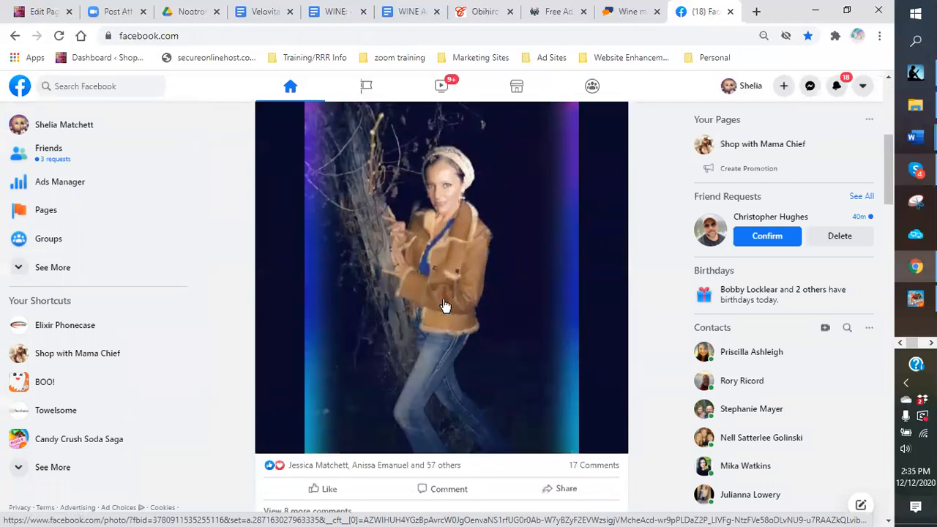
{"action": "scroll", "coordinate": [444, 306], "scroll_direction": "down", "scroll_amount": 1}
{"action": "scroll", "coordinate": [439, 304], "scroll_direction": "down", "scroll_amount": 1}
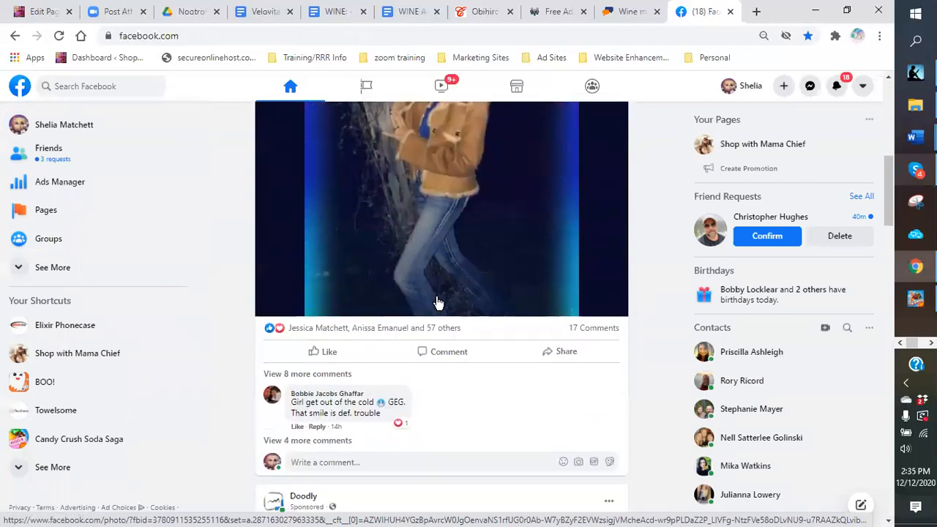
{"action": "scroll", "coordinate": [440, 306], "scroll_direction": "up", "scroll_amount": 2}
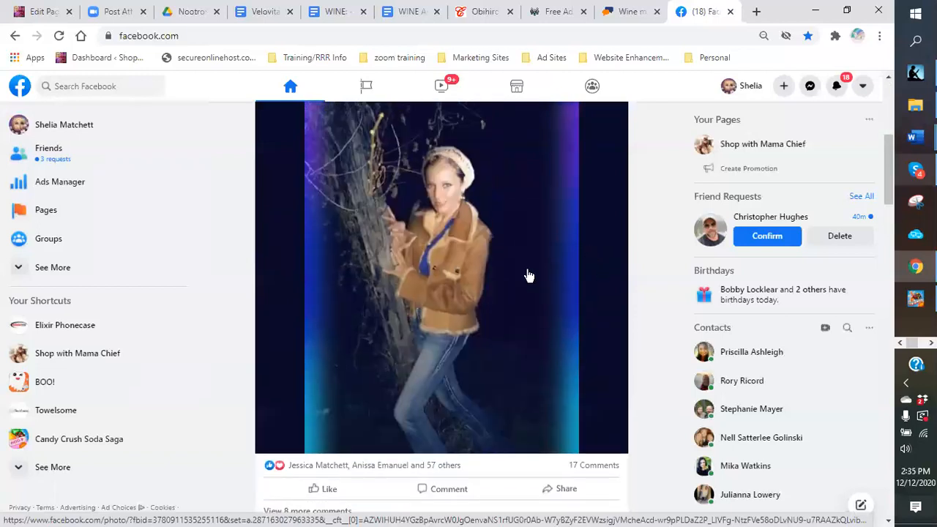
{"action": "scroll", "coordinate": [592, 315], "scroll_direction": "up", "scroll_amount": 2}
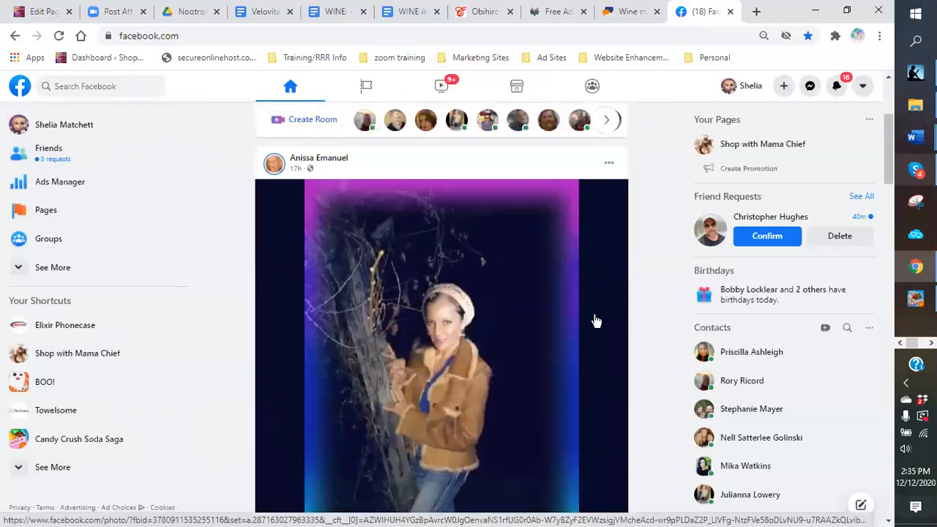
{"action": "scroll", "coordinate": [598, 256], "scroll_direction": "down", "scroll_amount": 8}
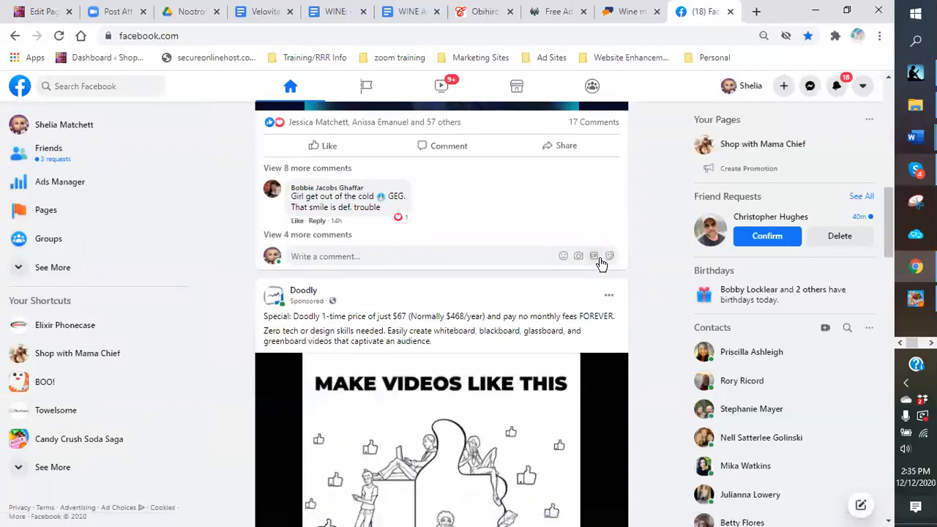
{"action": "scroll", "coordinate": [600, 263], "scroll_direction": "down", "scroll_amount": 1}
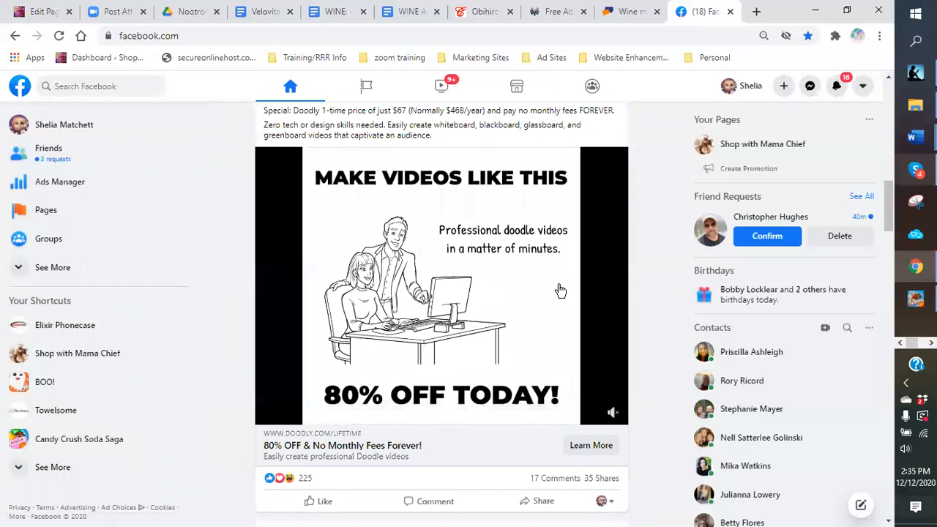
{"action": "scroll", "coordinate": [541, 297], "scroll_direction": "down", "scroll_amount": 1}
{"action": "scroll", "coordinate": [541, 298], "scroll_direction": "down", "scroll_amount": 3}
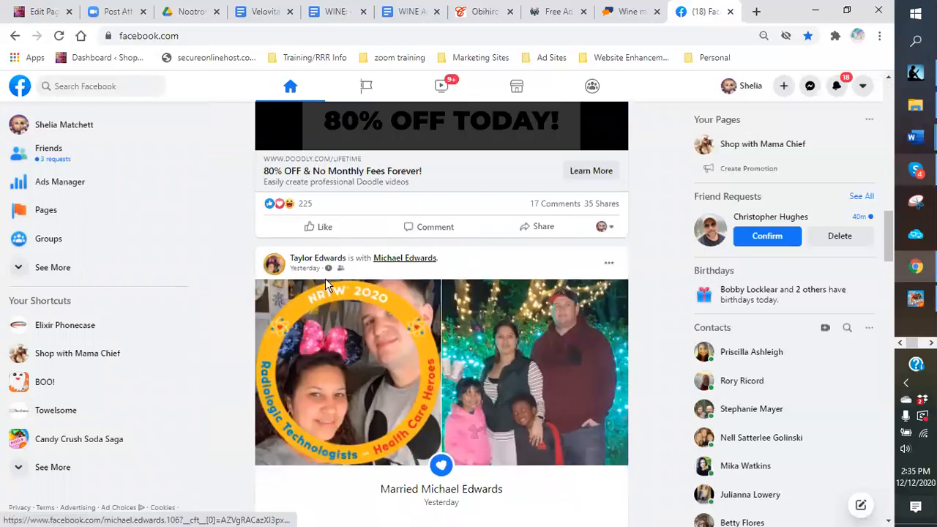
{"action": "scroll", "coordinate": [494, 303], "scroll_direction": "down", "scroll_amount": 5}
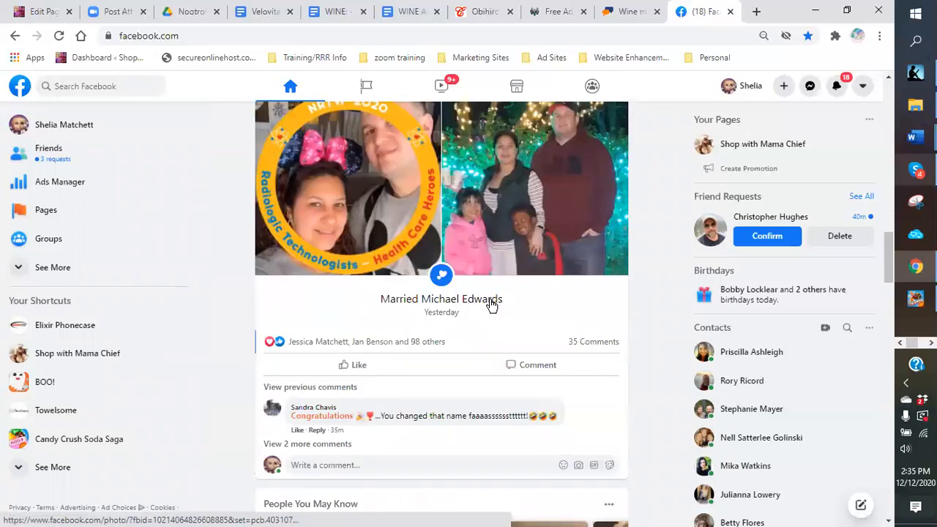
{"action": "scroll", "coordinate": [492, 306], "scroll_direction": "down", "scroll_amount": 2}
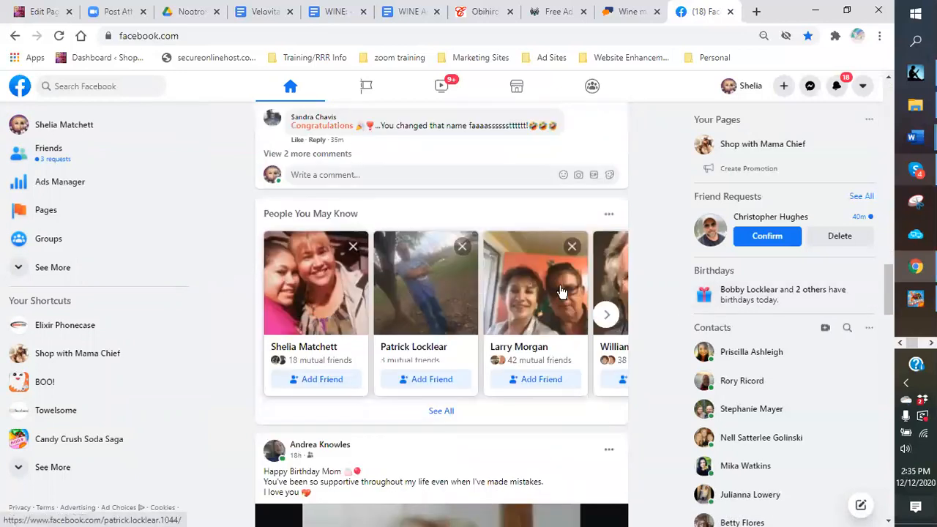
{"action": "scroll", "coordinate": [517, 275], "scroll_direction": "down", "scroll_amount": 5}
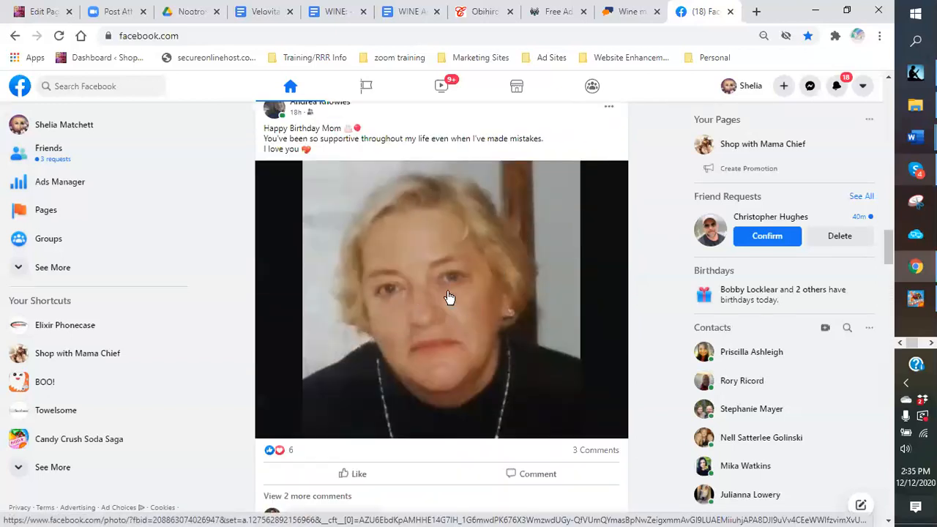
{"action": "scroll", "coordinate": [444, 294], "scroll_direction": "down", "scroll_amount": 1}
{"action": "scroll", "coordinate": [444, 294], "scroll_direction": "down", "scroll_amount": 5}
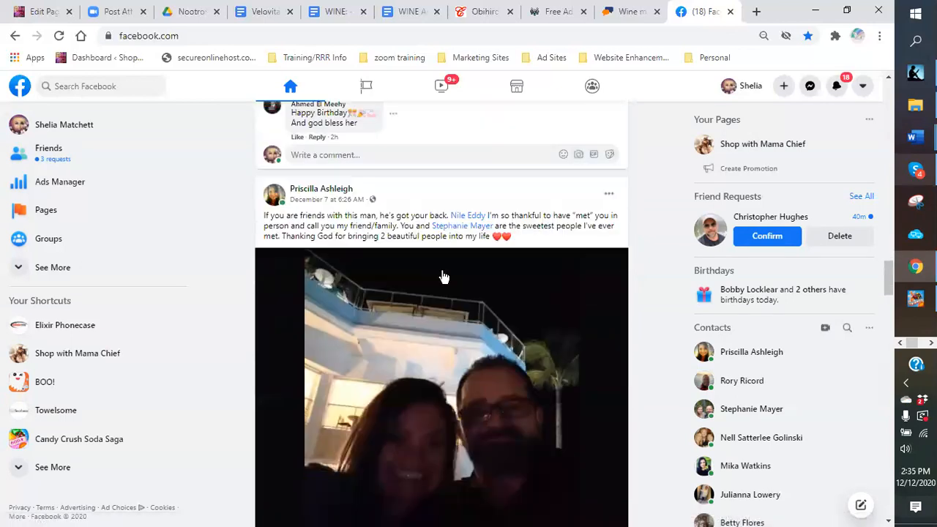
{"action": "scroll", "coordinate": [443, 276], "scroll_direction": "down", "scroll_amount": 2}
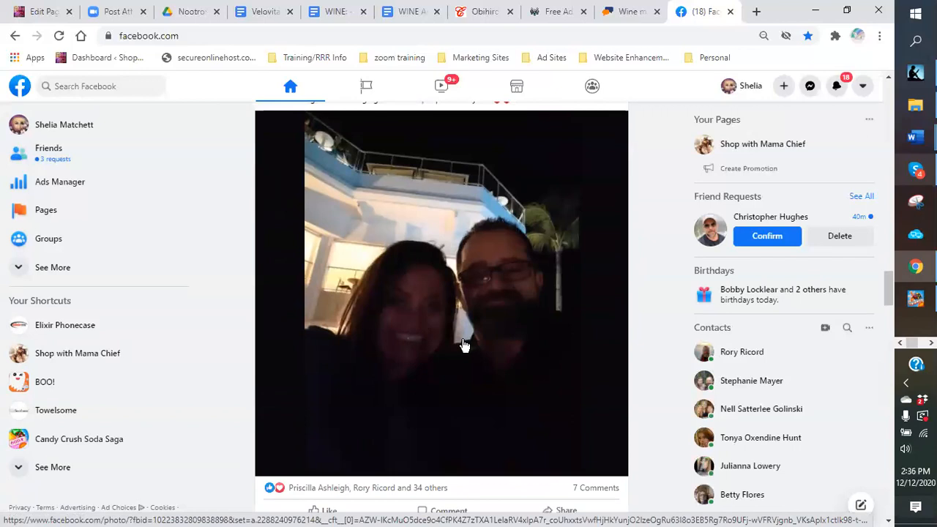
{"action": "scroll", "coordinate": [458, 343], "scroll_direction": "down", "scroll_amount": 1}
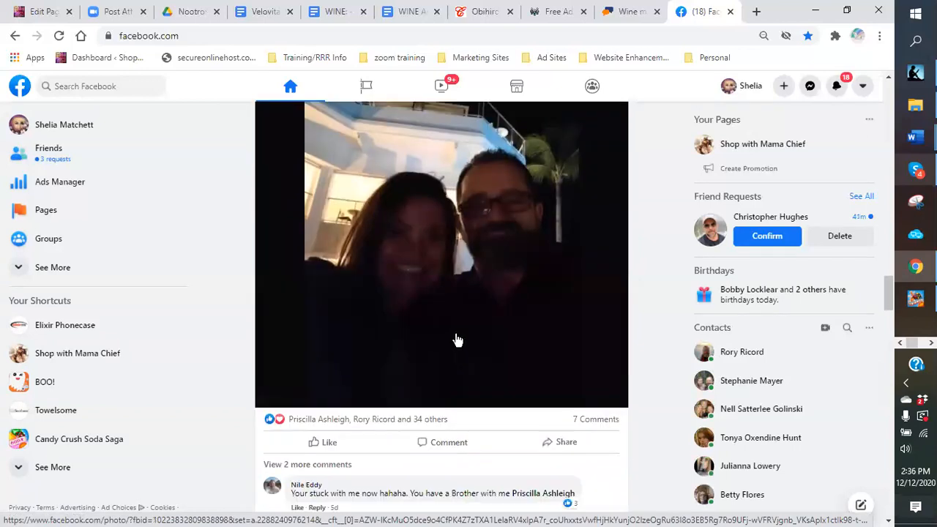
{"action": "scroll", "coordinate": [457, 340], "scroll_direction": "up", "scroll_amount": 2}
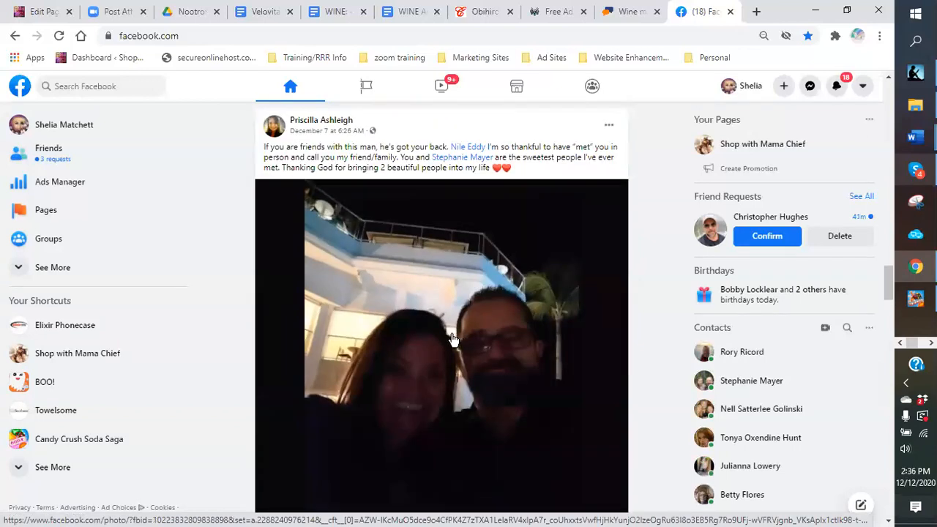
Step: Review the live 'Wine makes a great Holiday gift idea...' ad listed at $99.95
{"action": "left_click", "coordinate": [627, 13]}
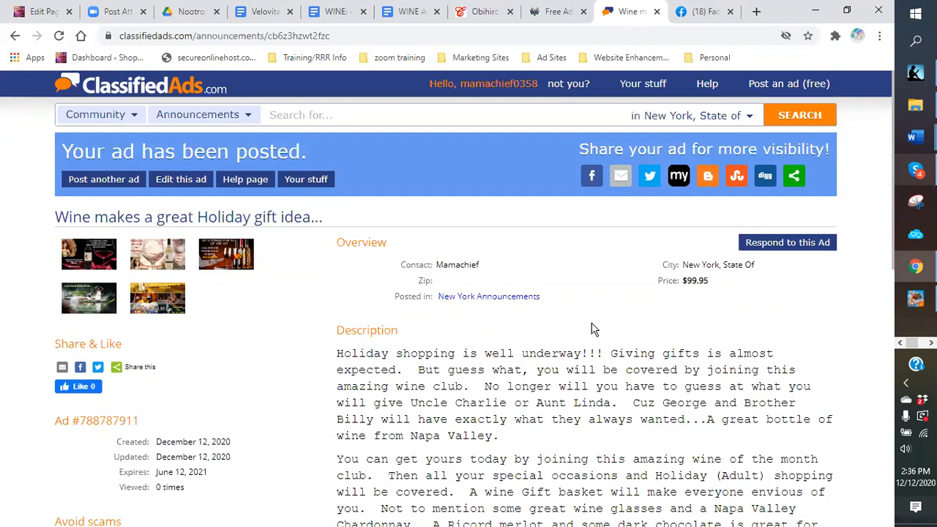
{"action": "scroll", "coordinate": [572, 324], "scroll_direction": "down", "scroll_amount": 5}
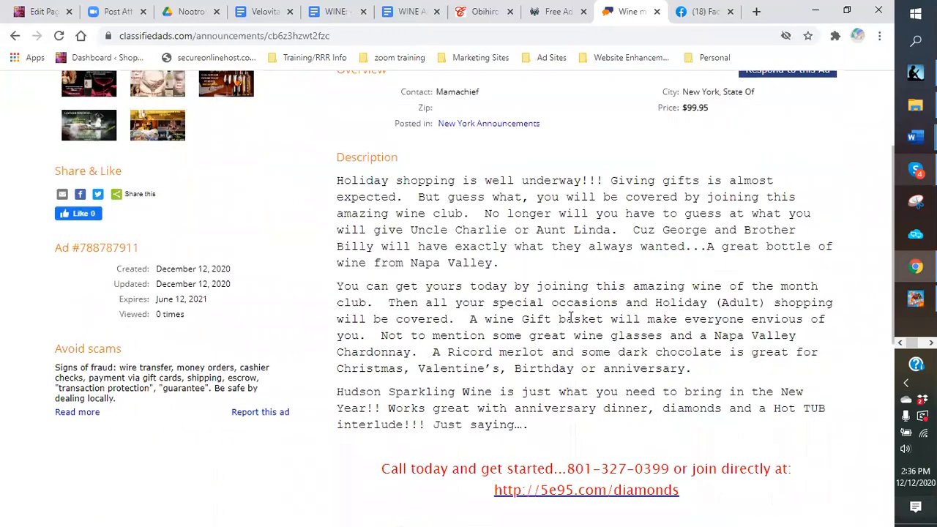
{"action": "scroll", "coordinate": [444, 337], "scroll_direction": "up", "scroll_amount": 3}
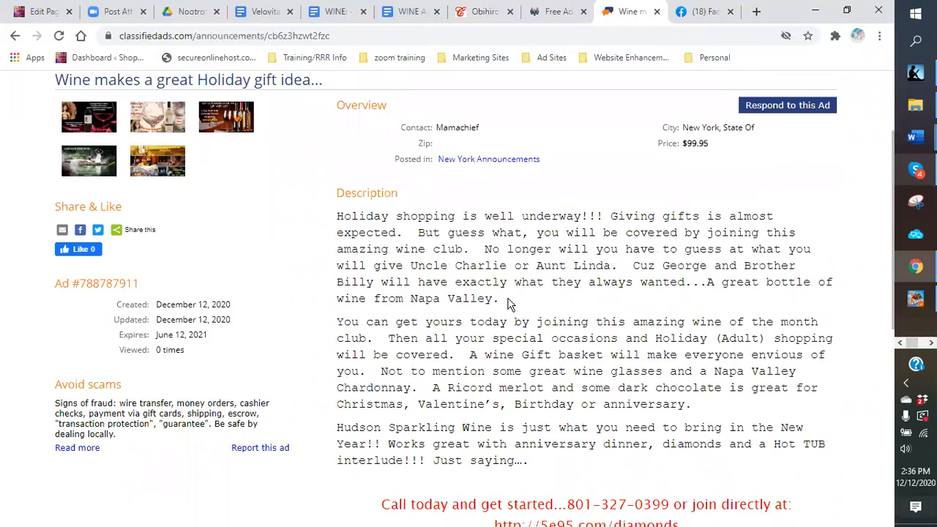
{"action": "scroll", "coordinate": [522, 261], "scroll_direction": "up", "scroll_amount": 1}
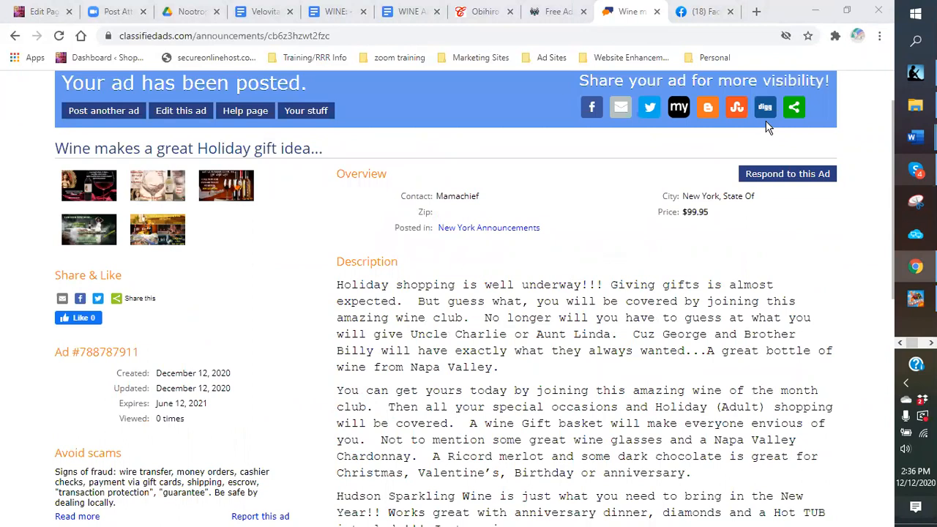
Step: Bring up the ad's ShareThis list of services (Email, Facebook, Twitter, Pinterest) instead of email sharing
{"action": "left_click", "coordinate": [621, 110]}
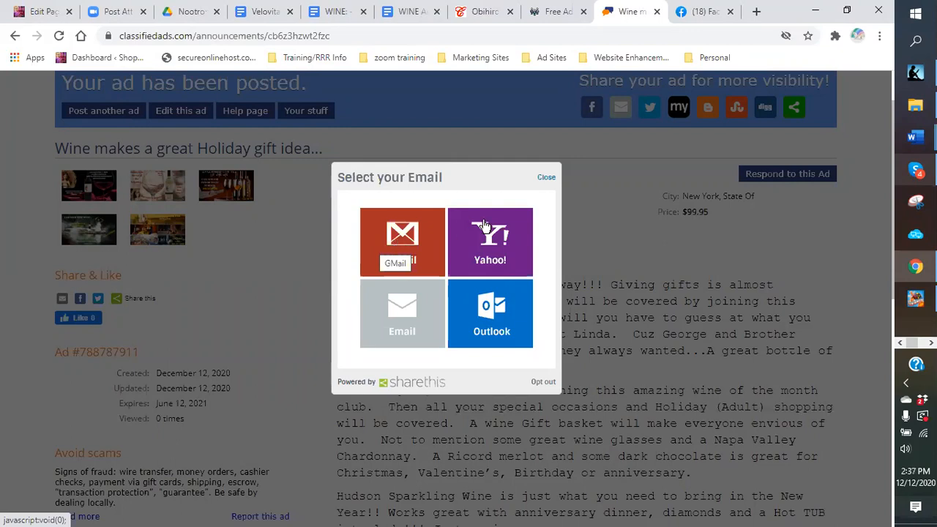
{"action": "left_click", "coordinate": [554, 180]}
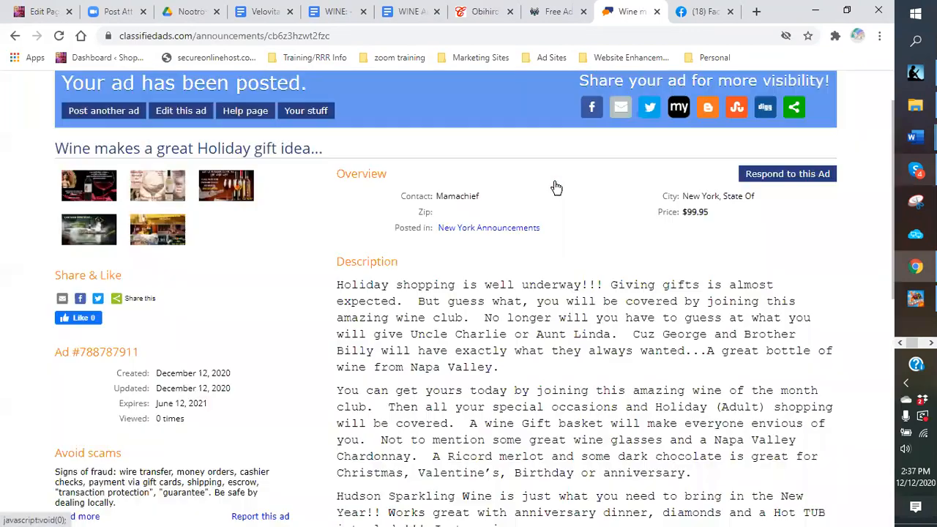
{"action": "left_click", "coordinate": [797, 109]}
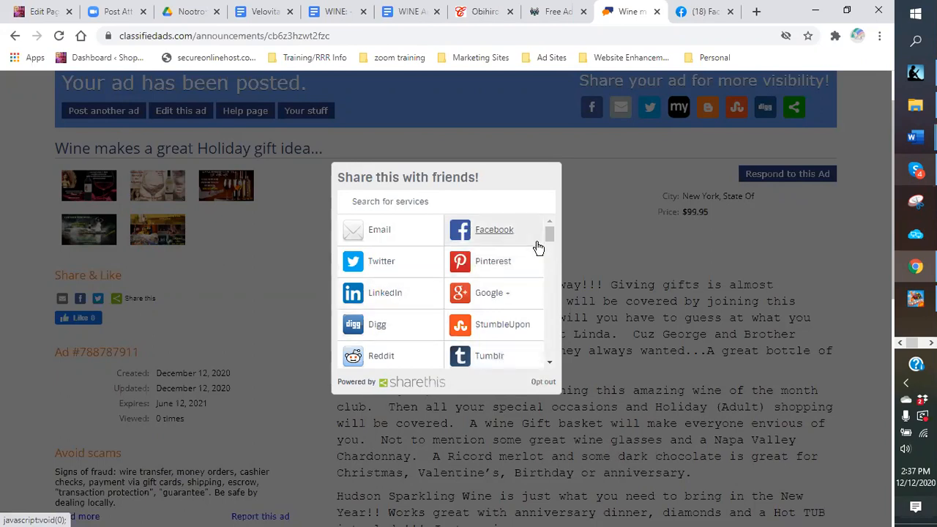
{"action": "left_click_drag", "start_coordinate": [551, 235], "coordinate": [545, 366]}
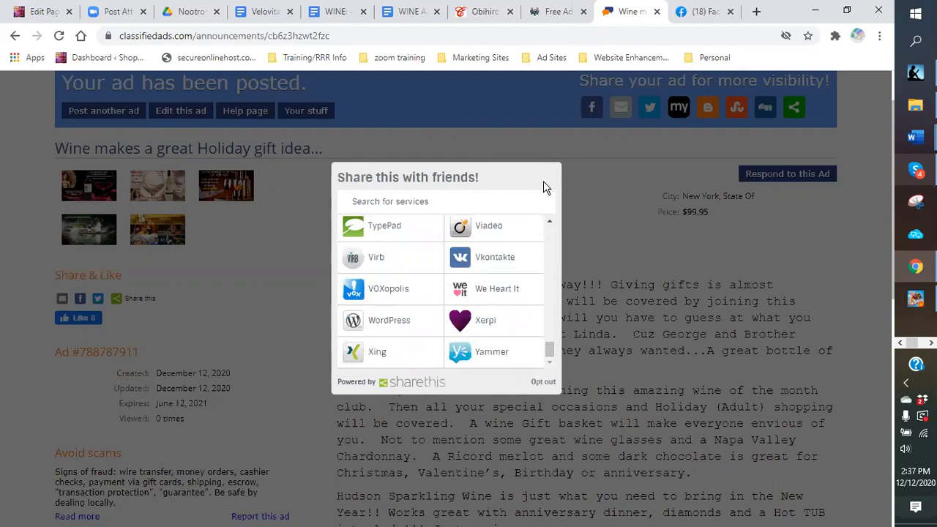
{"action": "scroll", "coordinate": [543, 181], "scroll_direction": "up", "scroll_amount": 1}
{"action": "left_click_drag", "start_coordinate": [550, 355], "coordinate": [539, 218]}
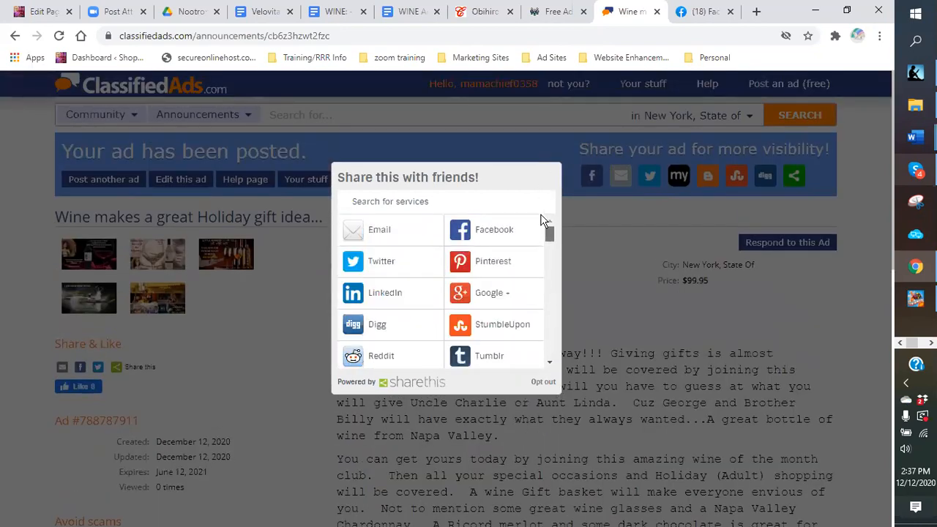
Step: Pin the ad's wine bottle-and-glass image to the 'Wine life' Pinterest board
{"action": "left_click", "coordinate": [498, 264]}
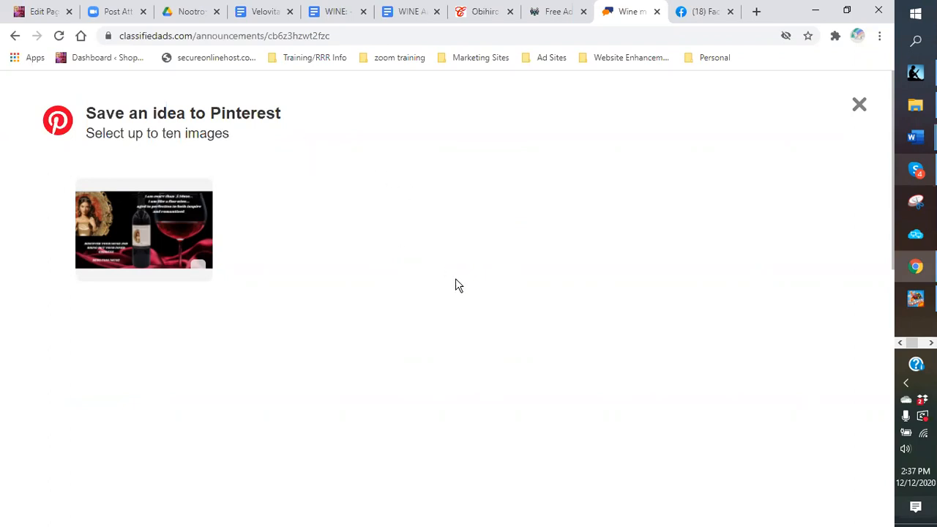
{"action": "left_click", "coordinate": [113, 241]}
{"action": "left_click", "coordinate": [825, 504]}
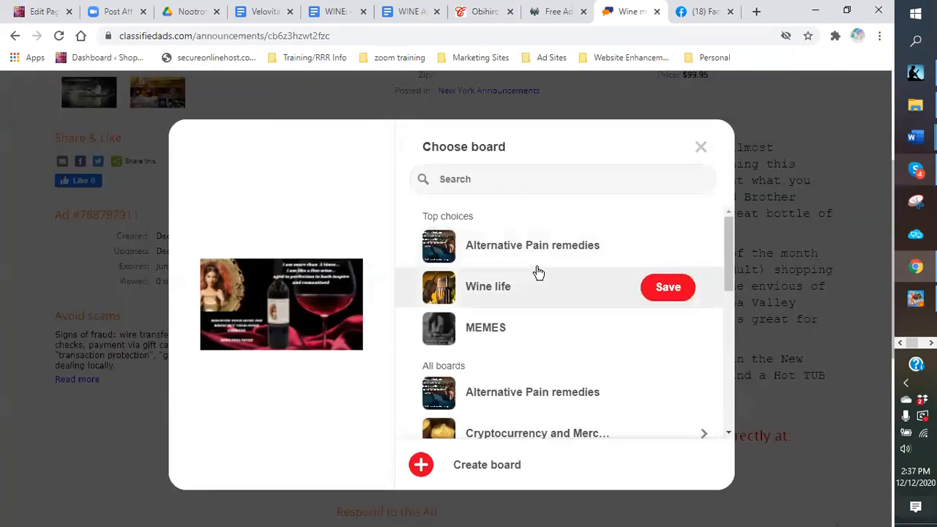
{"action": "left_click", "coordinate": [672, 294]}
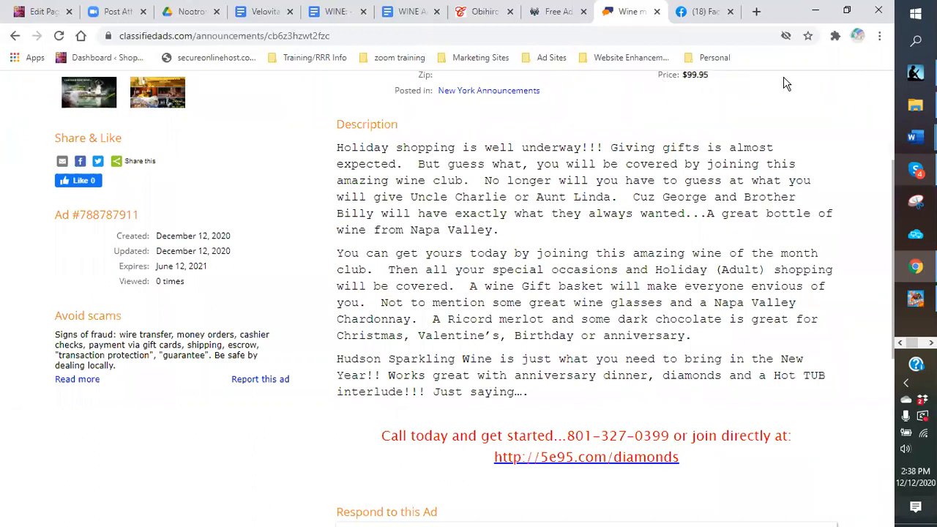
{"action": "scroll", "coordinate": [716, 119], "scroll_direction": "up", "scroll_amount": 3}
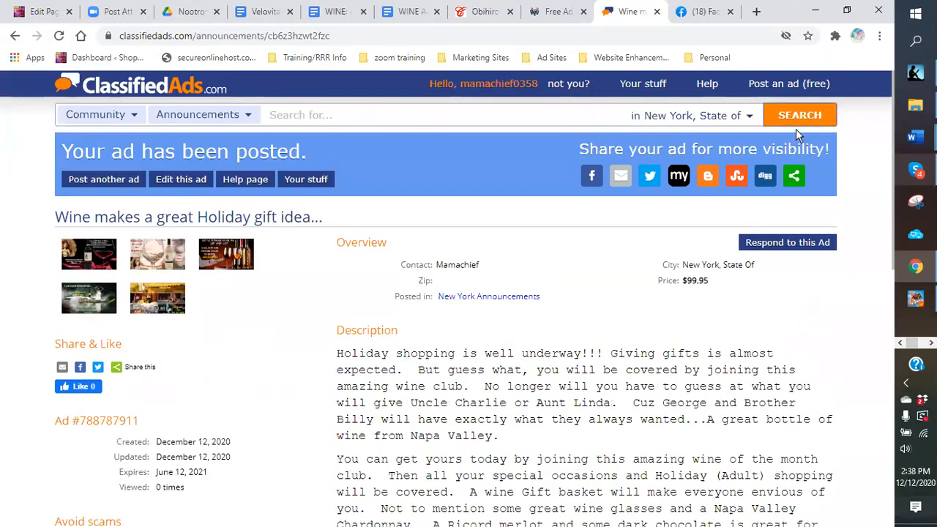
Step: Choose LinkedIn from the ad's sharing services to preview the wine ad there
{"action": "left_click", "coordinate": [795, 181]}
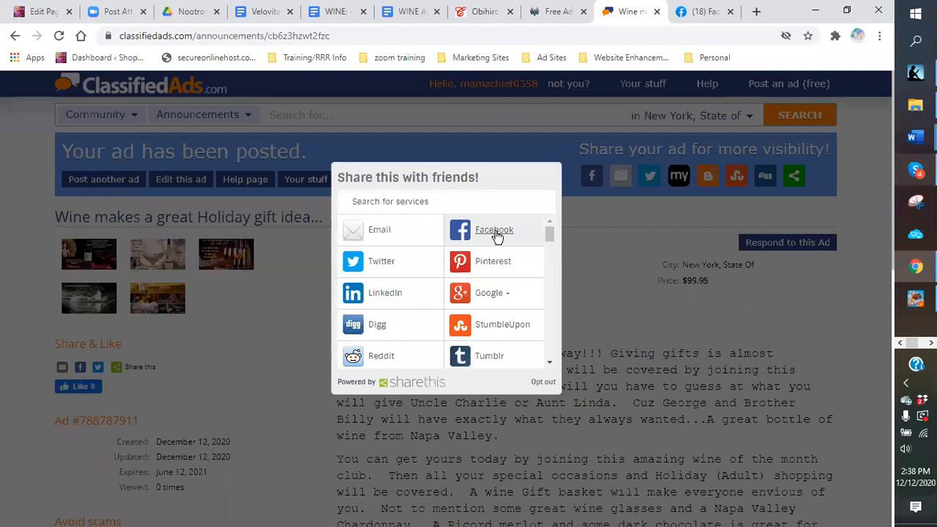
{"action": "left_click", "coordinate": [398, 301]}
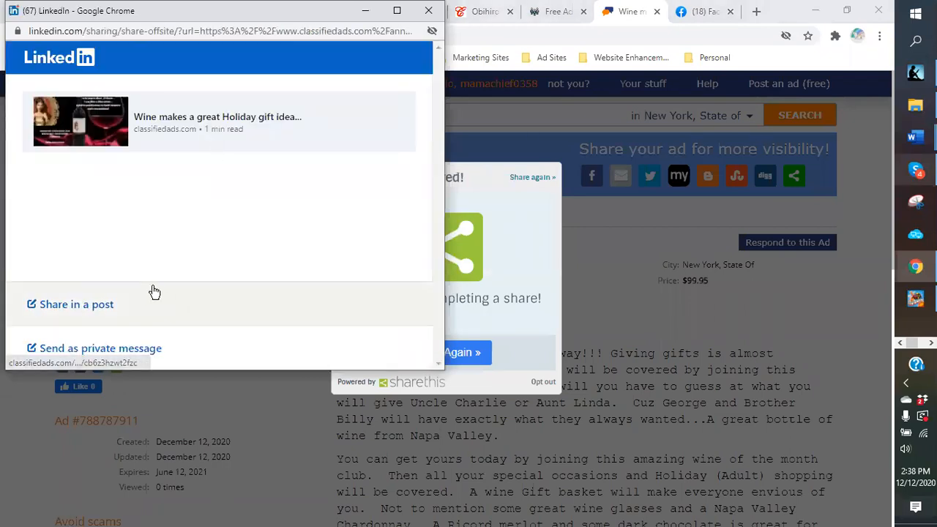
Step: Write the post 'Get your Holiday wines delivered on time... like A Hudson Sparkling Wine!!!'
{"action": "left_click", "coordinate": [55, 315]}
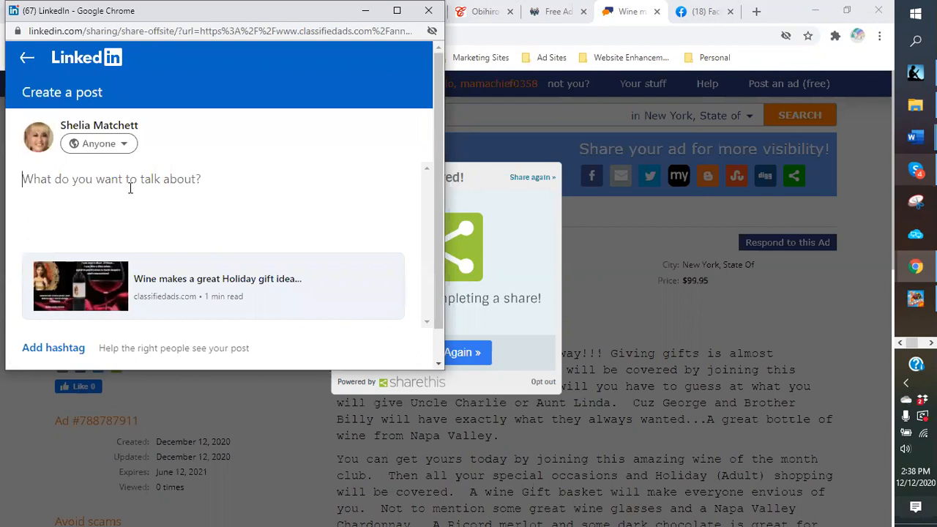
{"action": "type", "text": "Get your Holk"}
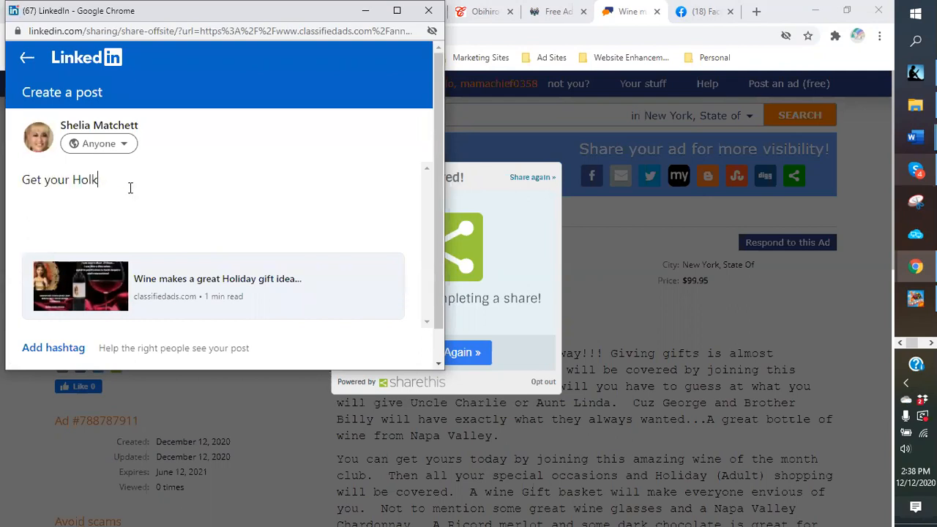
{"action": "type", "text": "idaywines delivered on time.  Order now fo"}
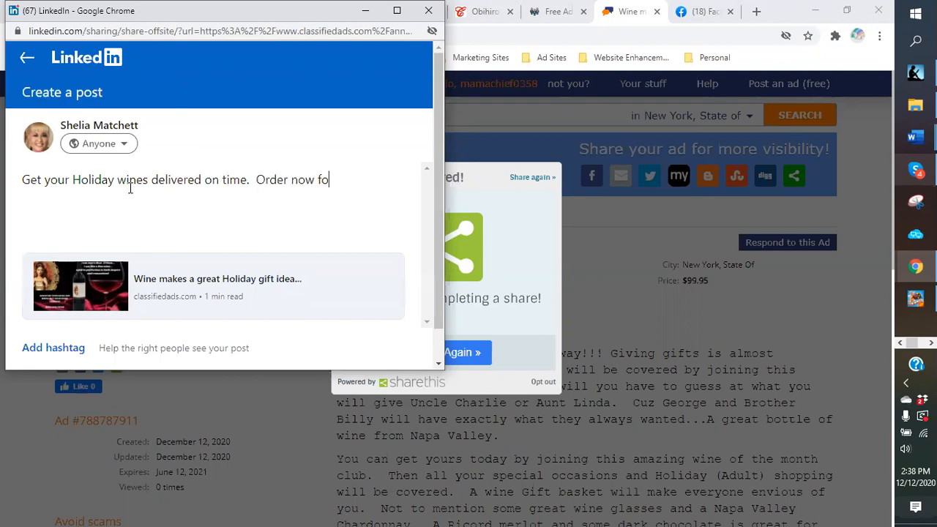
{"action": "type", "text": "r the HO"}
{"action": "key", "text": "BackSpace"}
{"action": "key", "text": "BackSpace"}
{"action": "key", "text": "BackSpace"}
{"action": "type", "text": "olidays including"}
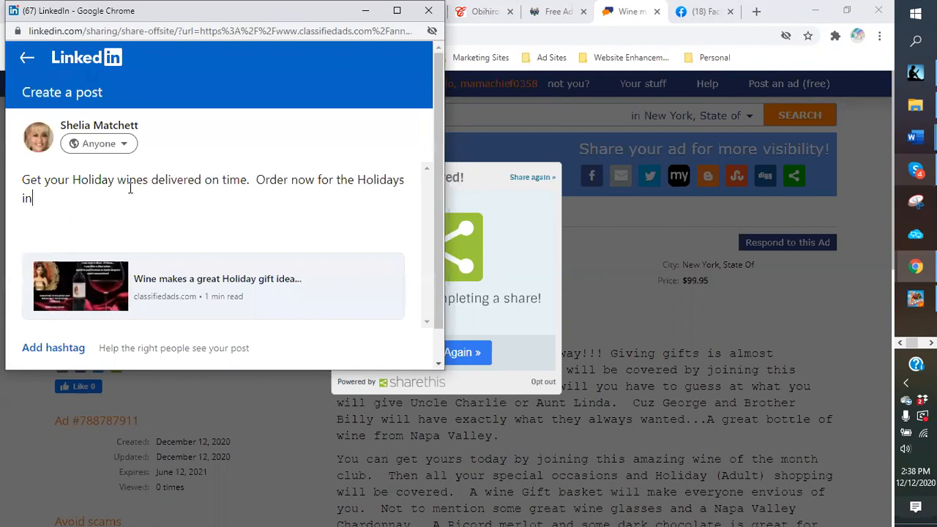
{"action": "type", "text": " New Y"}
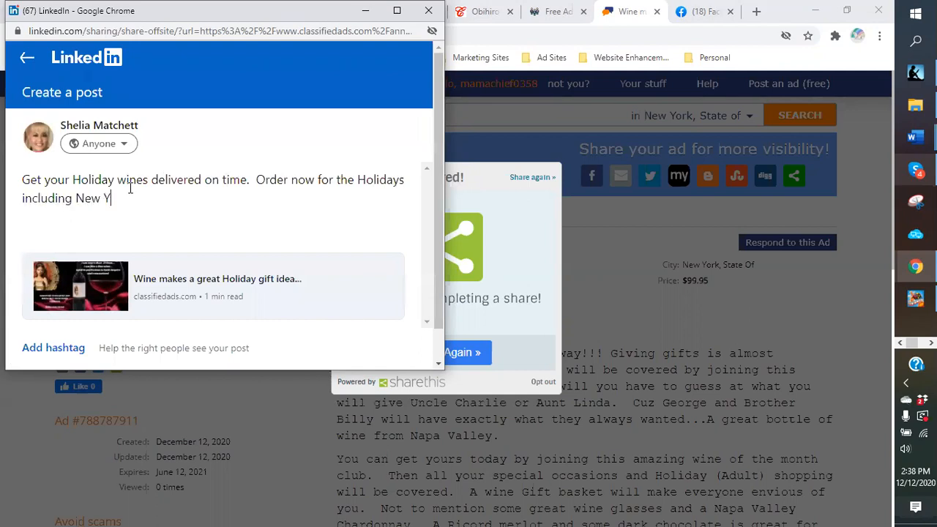
{"action": "type", "text": "ears.  Nothing says Happy Ne"}
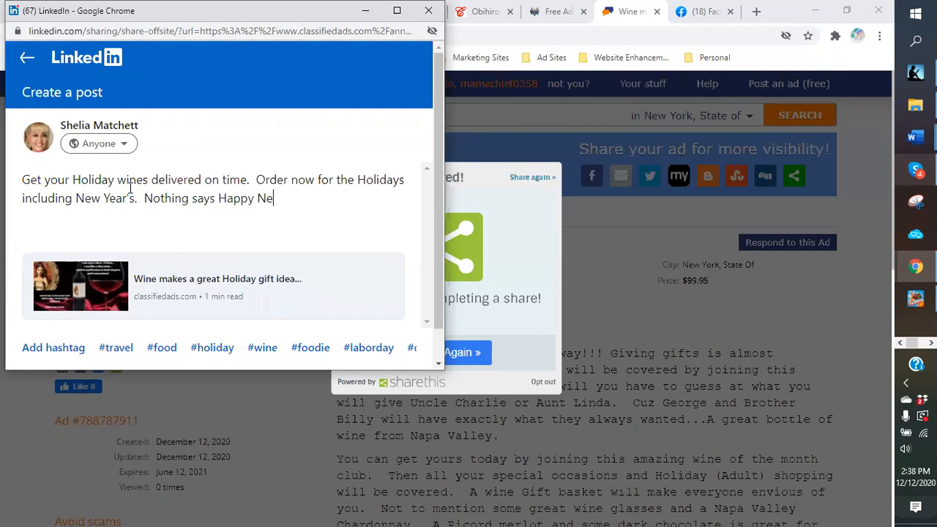
{"action": "type", "text": "w YearL"}
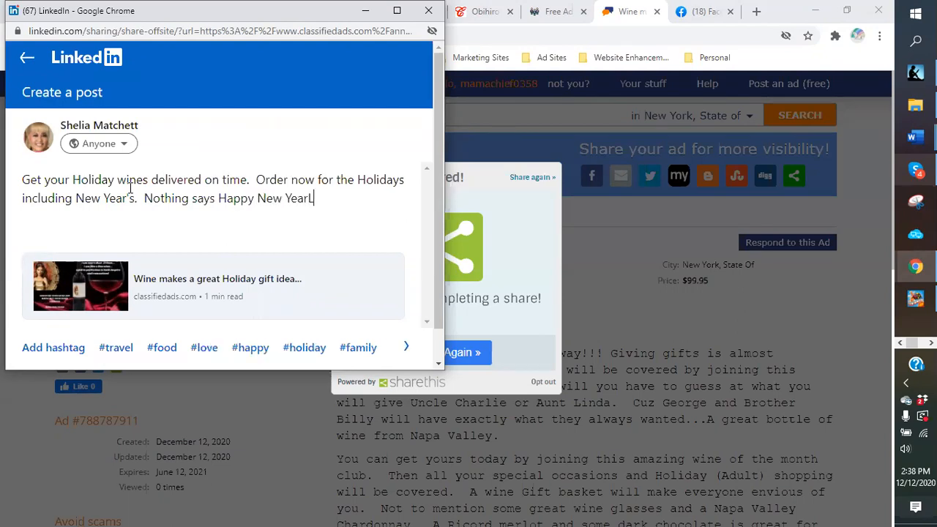
{"action": "type", "text": "ike "}
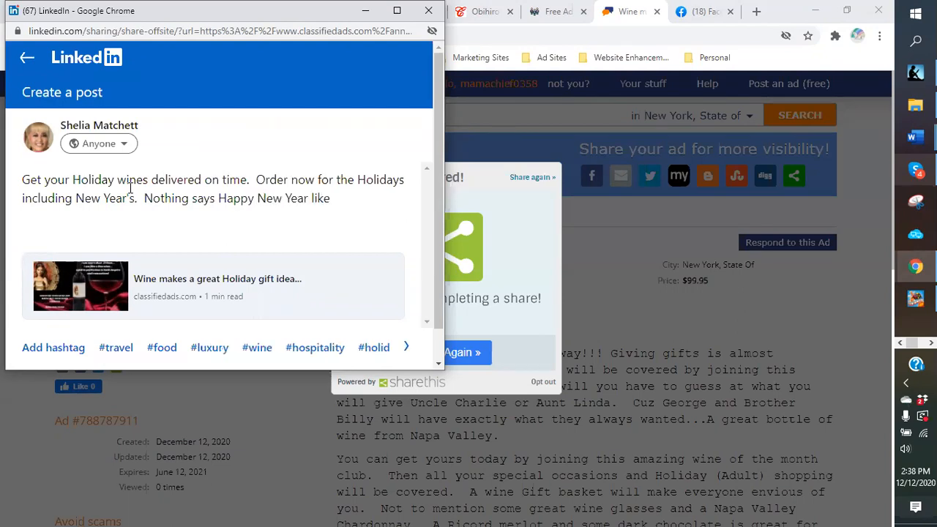
{"action": "type", "text": "A Hudson Spralin"}
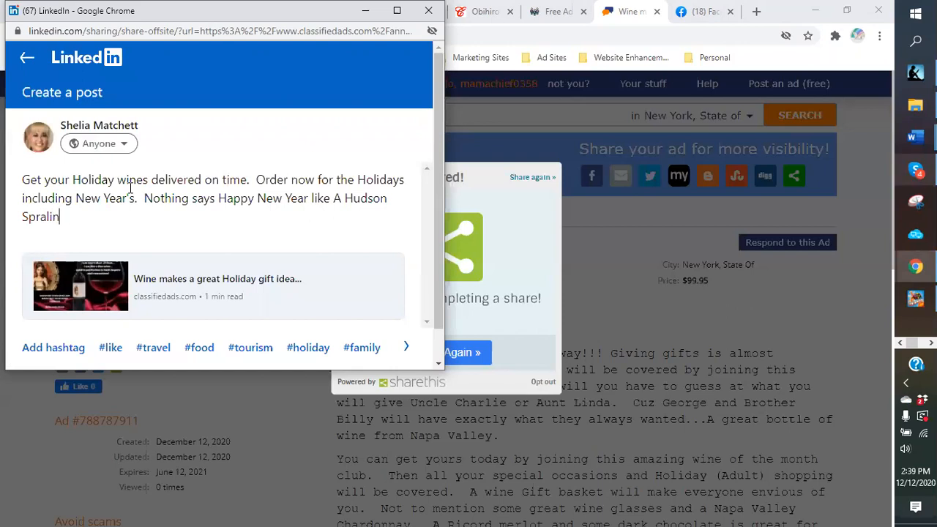
{"action": "type", "text": "ling"}
{"action": "key", "text": "BackSpace"}
{"action": "key", "text": "BackSpace"}
{"action": "key", "text": "BackSpace"}
{"action": "type", "text": "arkling W"}
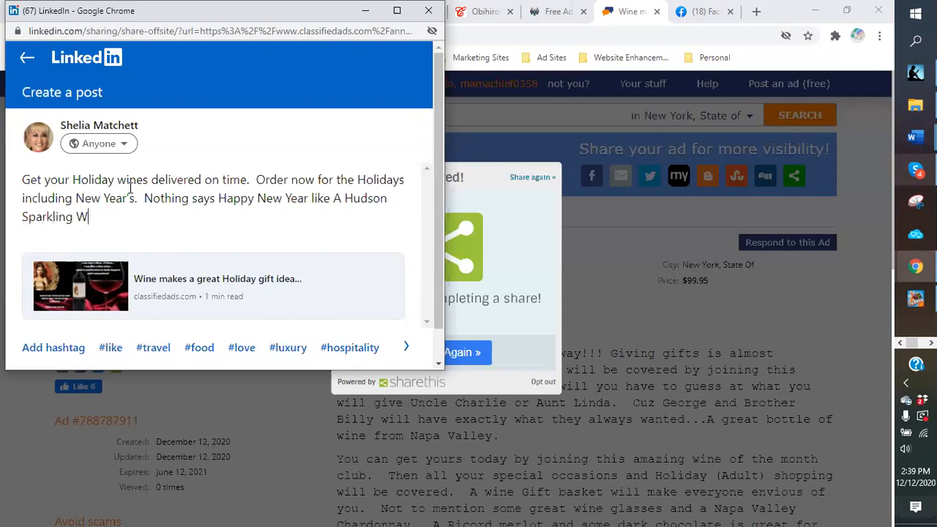
{"action": "type", "text": "ine!!!"}
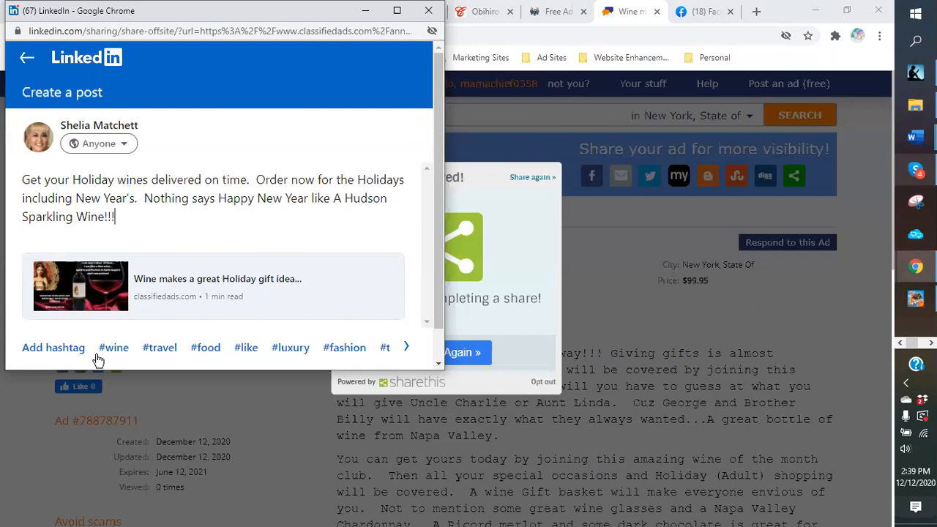
Step: Tag the post with #wine, #food, #luxury, #winelife, #winelovers and #holidaywine
{"action": "left_click", "coordinate": [121, 350]}
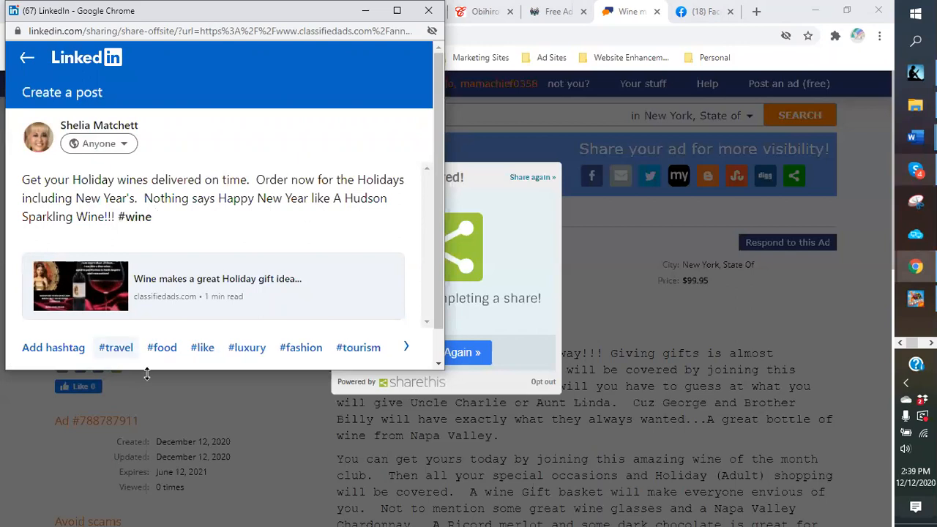
{"action": "left_click", "coordinate": [164, 355]}
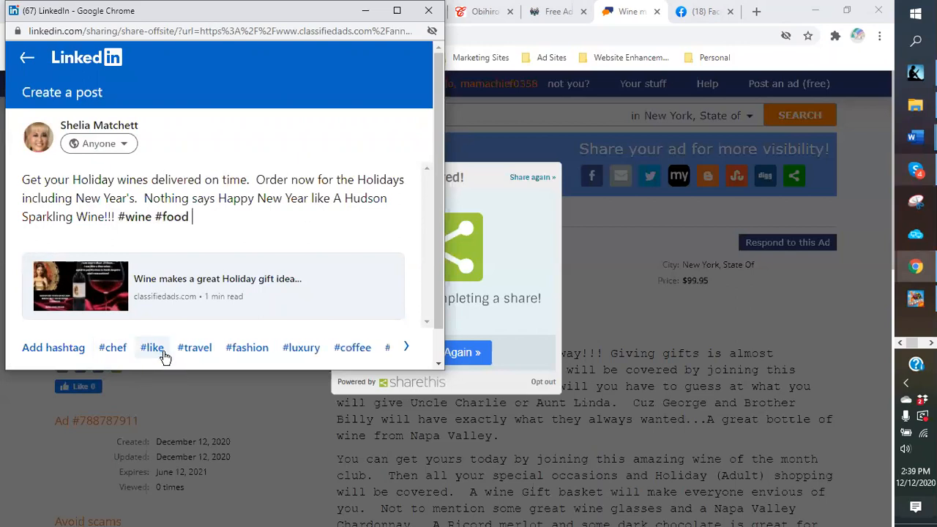
{"action": "left_click", "coordinate": [304, 350]}
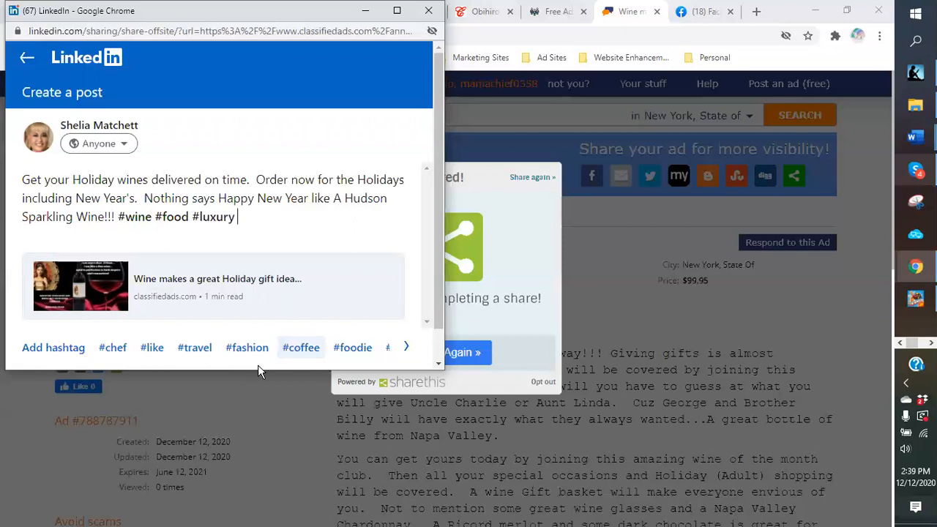
{"action": "left_click", "coordinate": [405, 349]}
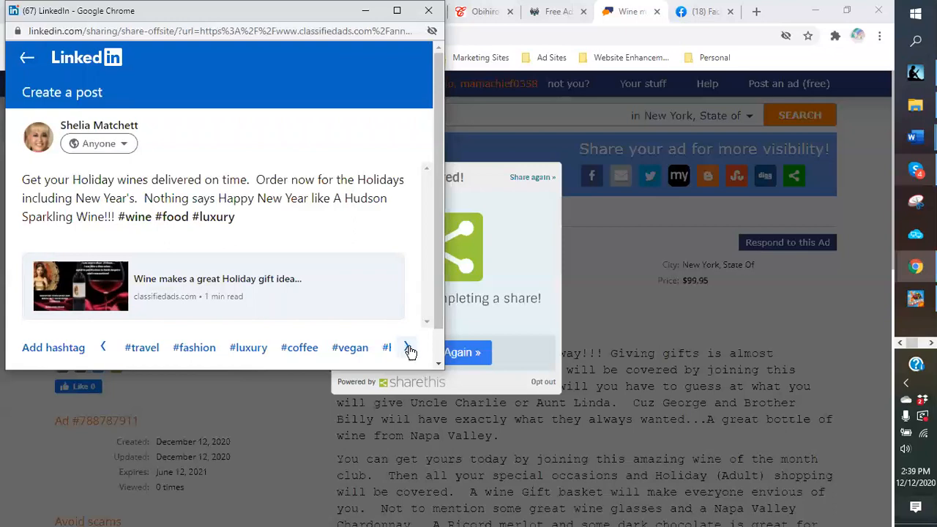
{"action": "left_click", "coordinate": [407, 350]}
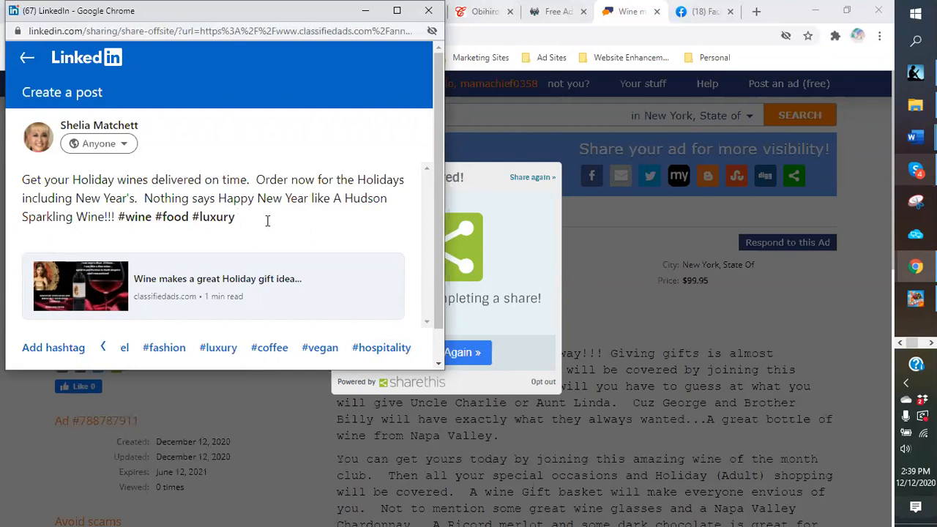
{"action": "type", "text": "inelife"}
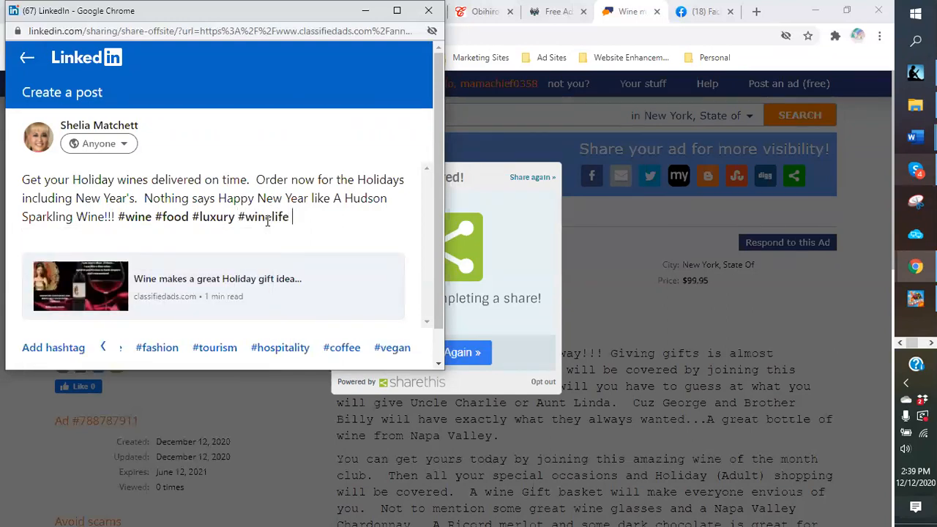
{"action": "type", "text": " @w"}
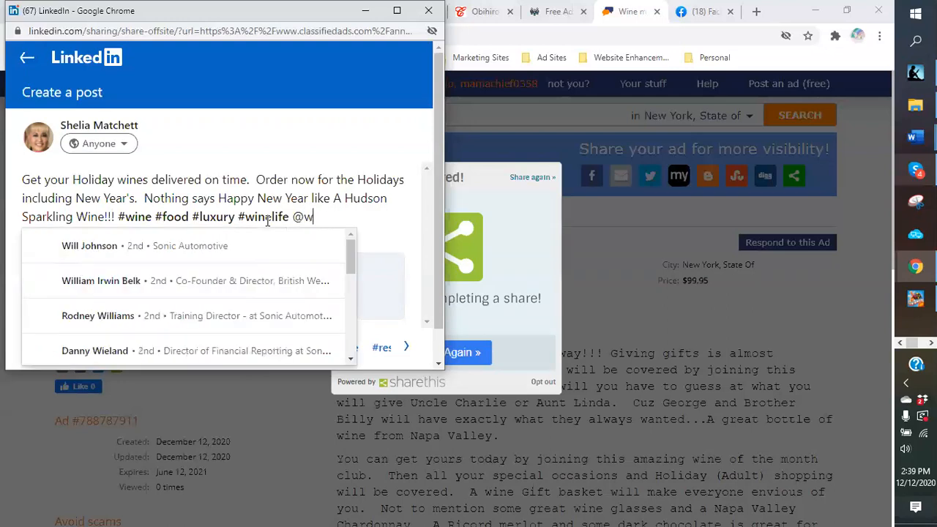
{"action": "key", "text": "BackSpace"}
{"action": "key", "text": "BackSpace"}
{"action": "type", "text": "#winelovers"}
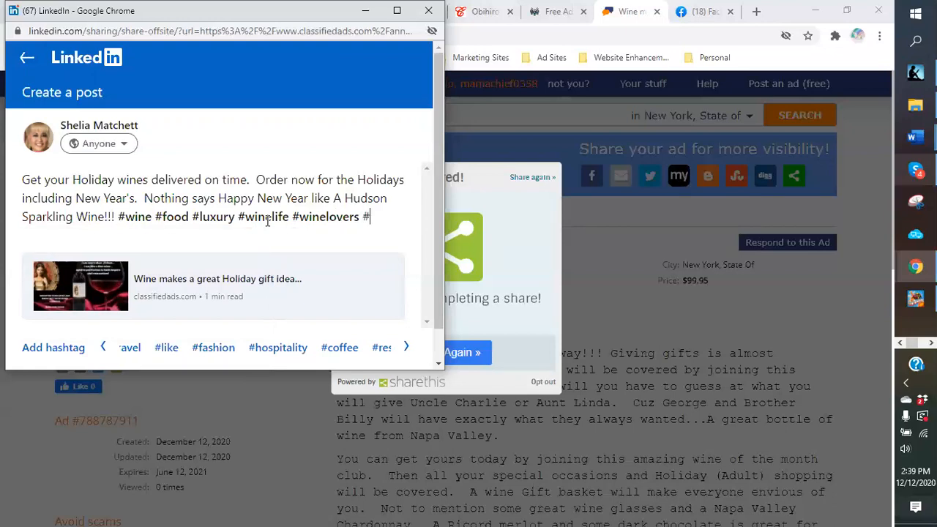
{"action": "type", "text": "#holi"}
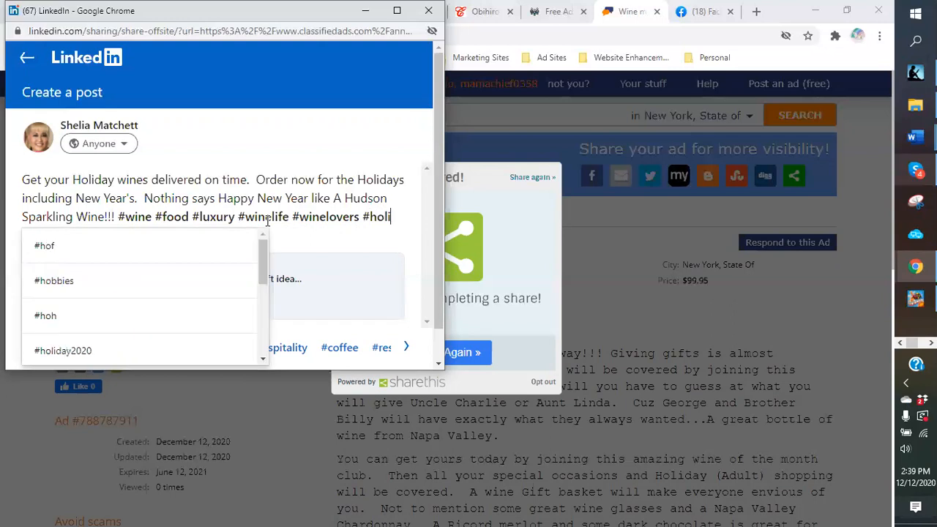
{"action": "type", "text": "daywine"}
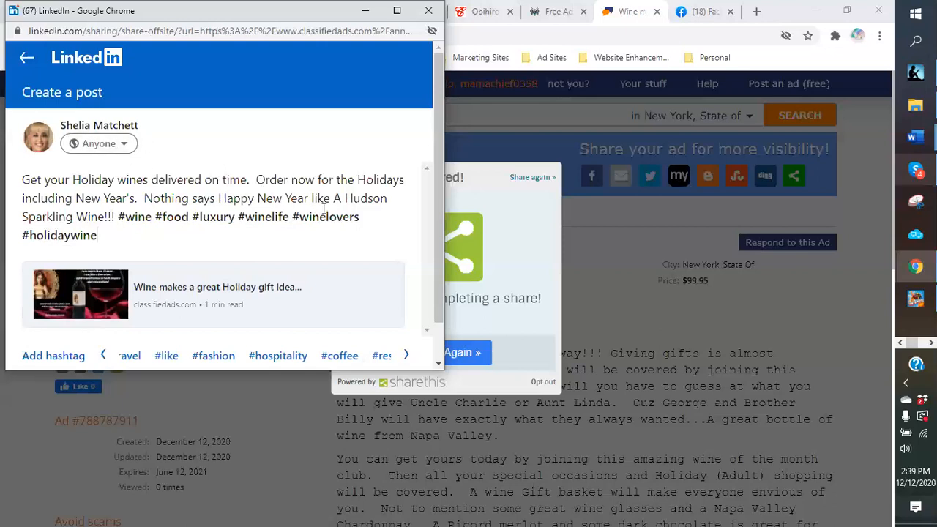
{"action": "scroll", "coordinate": [421, 229], "scroll_direction": "down", "scroll_amount": 1}
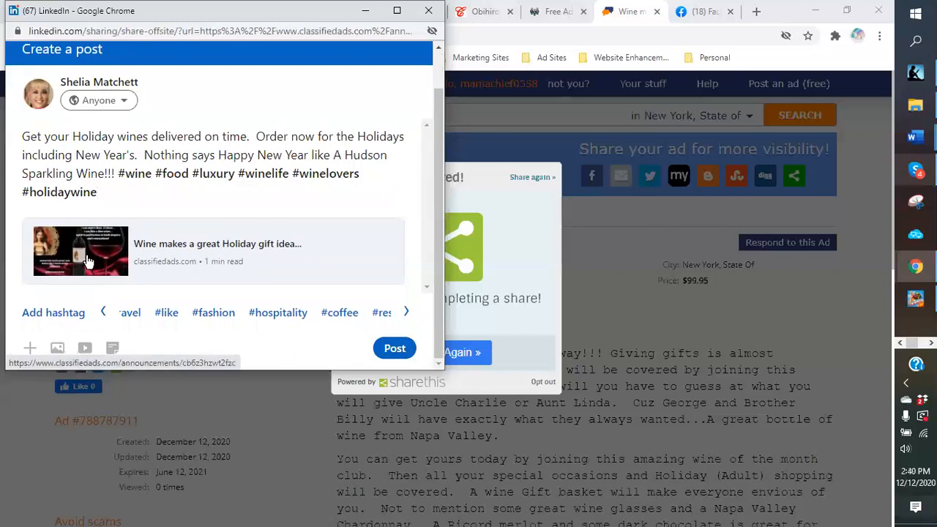
Step: Publish the wine post on LinkedIn, open it, and copy its message text
{"action": "left_click", "coordinate": [396, 355]}
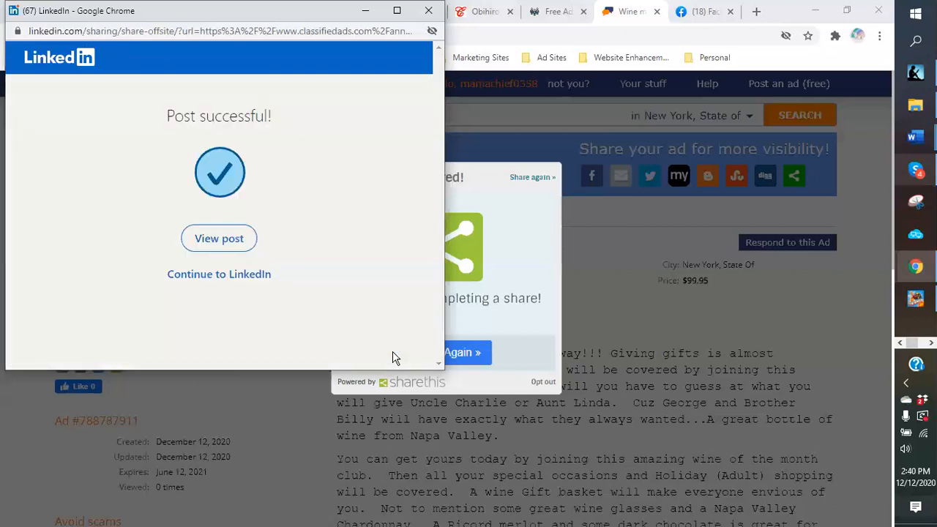
{"action": "left_click", "coordinate": [242, 250]}
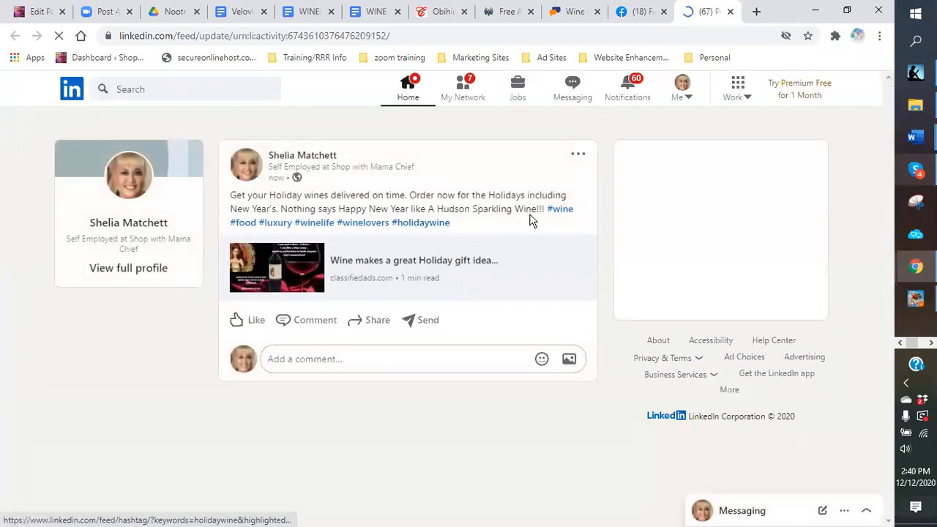
{"action": "left_click_drag", "start_coordinate": [231, 192], "coordinate": [548, 208]}
{"action": "right_click", "coordinate": [534, 201]}
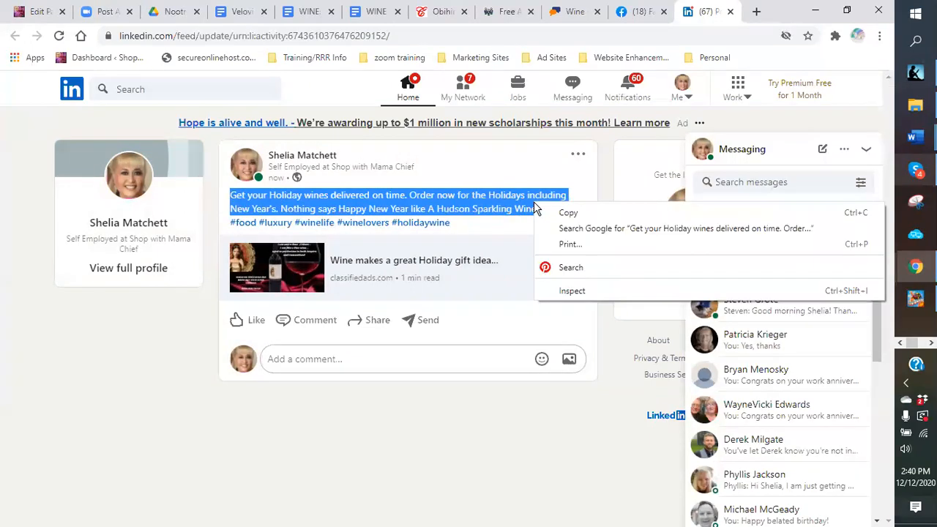
{"action": "left_click", "coordinate": [562, 214]}
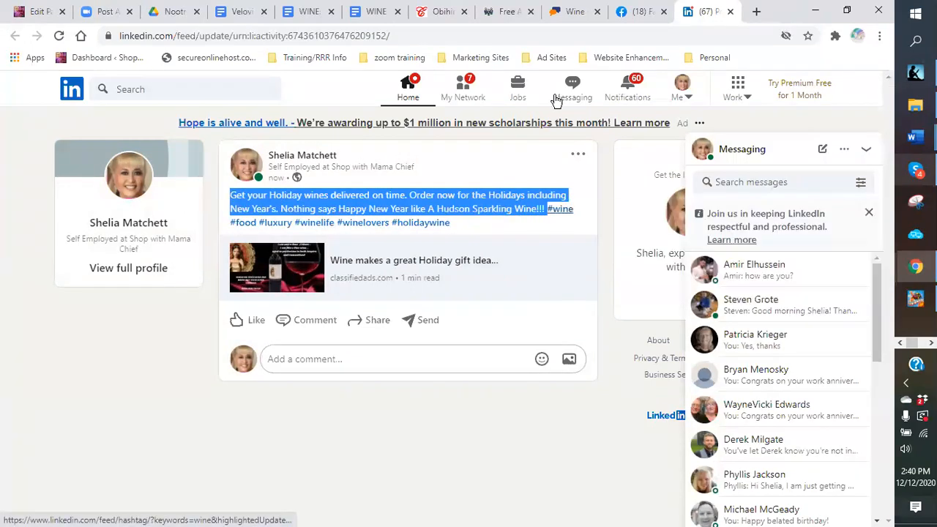
{"action": "left_click", "coordinate": [311, 14]}
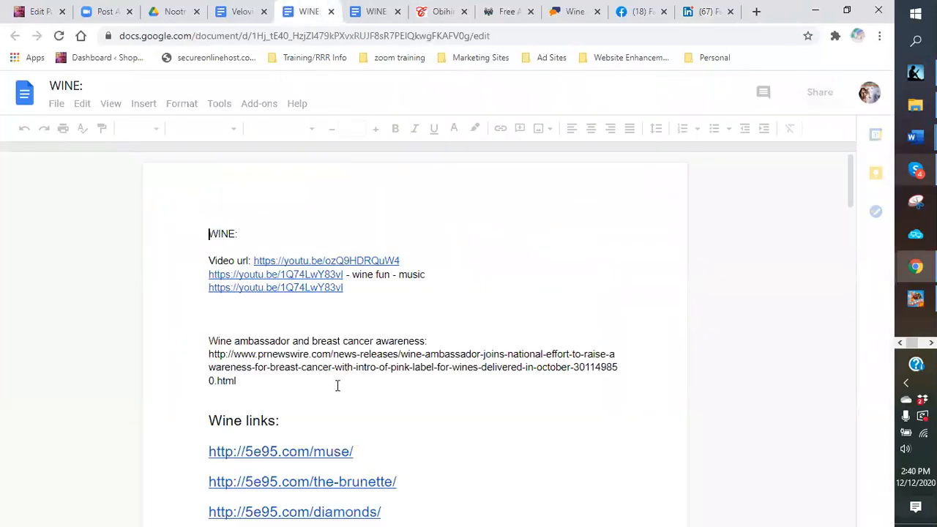
Step: Paste the Holiday wines ad text on a new line below the wine club link
{"action": "scroll", "coordinate": [476, 376], "scroll_direction": "down", "scroll_amount": 15}
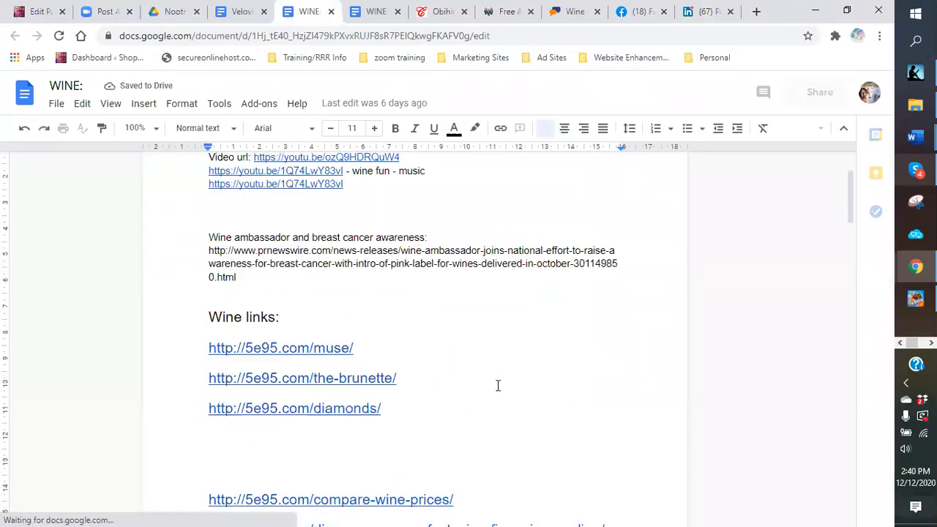
{"action": "scroll", "coordinate": [466, 364], "scroll_direction": "down", "scroll_amount": 8}
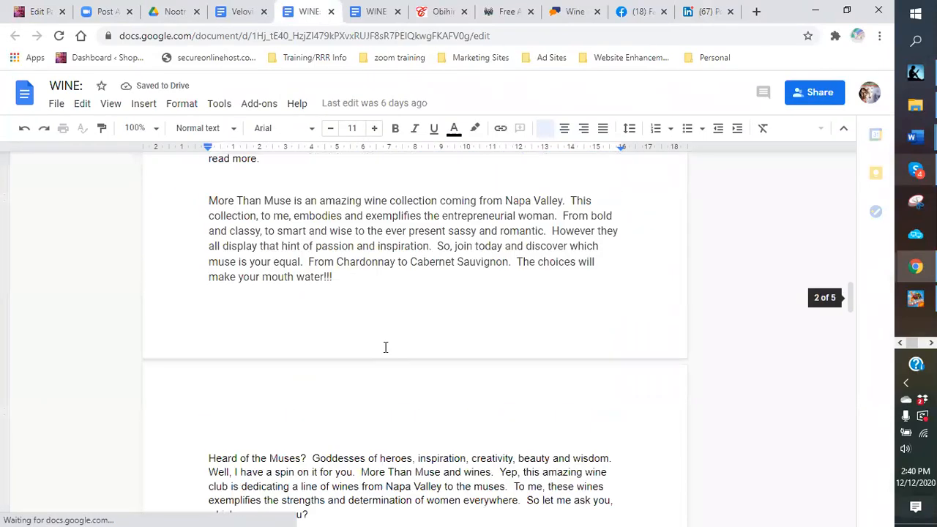
{"action": "scroll", "coordinate": [339, 350], "scroll_direction": "down", "scroll_amount": 10}
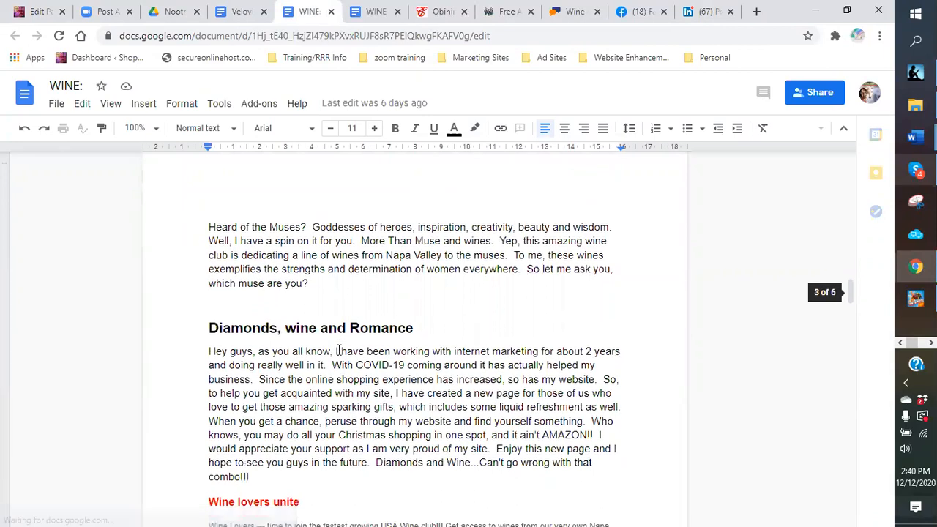
{"action": "scroll", "coordinate": [338, 344], "scroll_direction": "up", "scroll_amount": 3}
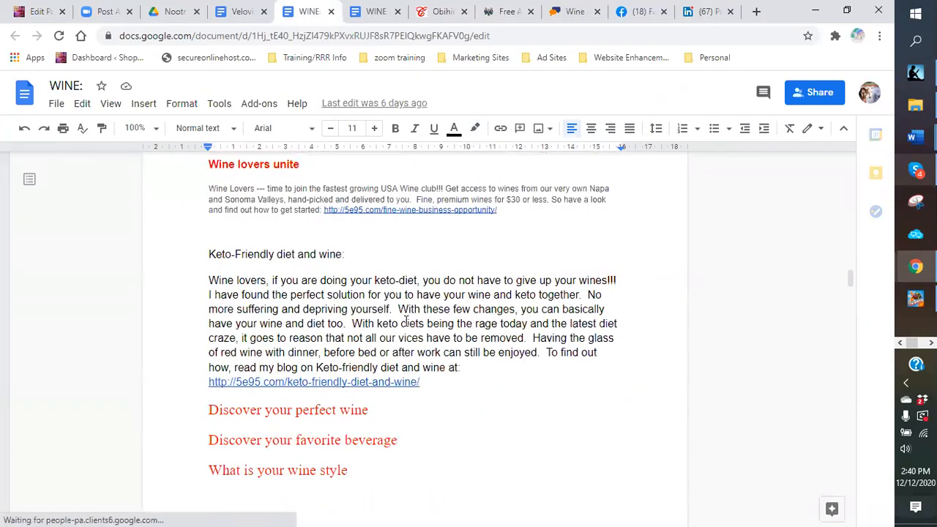
{"action": "scroll", "coordinate": [554, 362], "scroll_direction": "up", "scroll_amount": 2}
{"action": "left_click", "coordinate": [531, 350]}
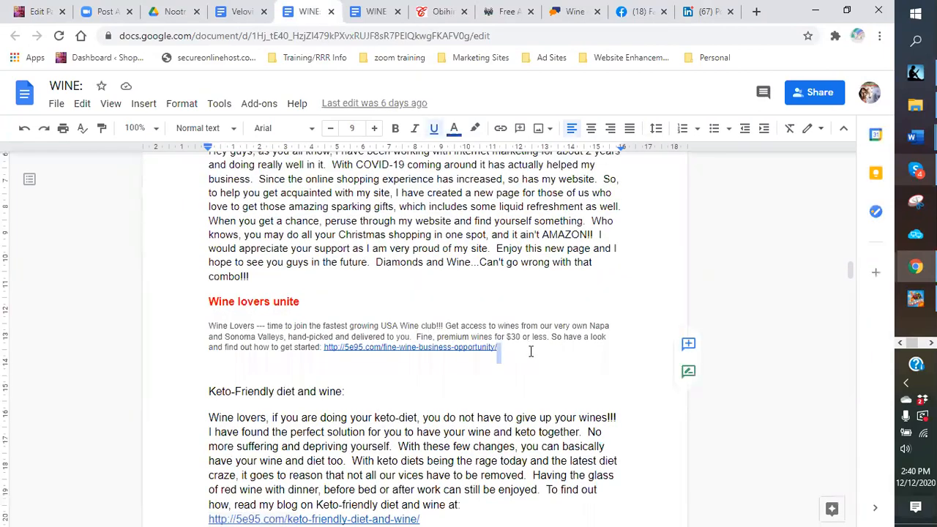
{"action": "key", "text": "Return"}
{"action": "key", "text": "Return"}
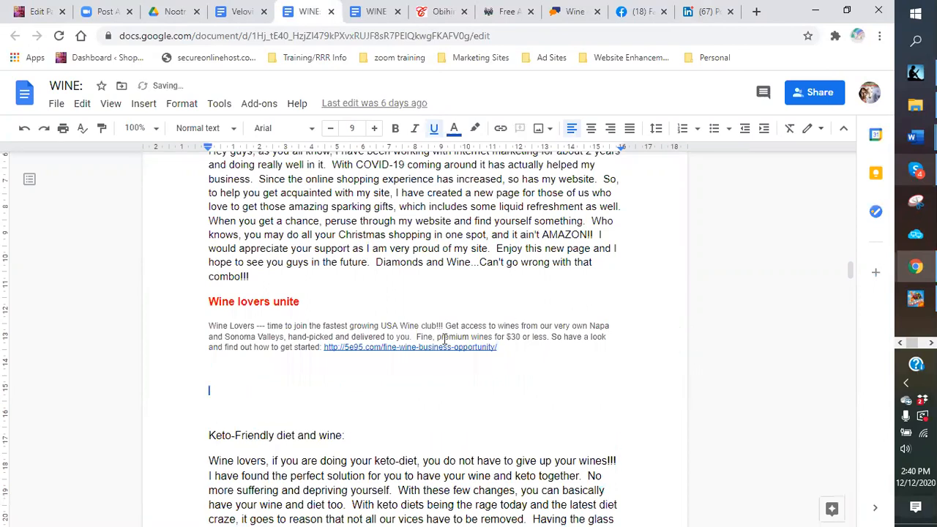
{"action": "right_click", "coordinate": [265, 400]}
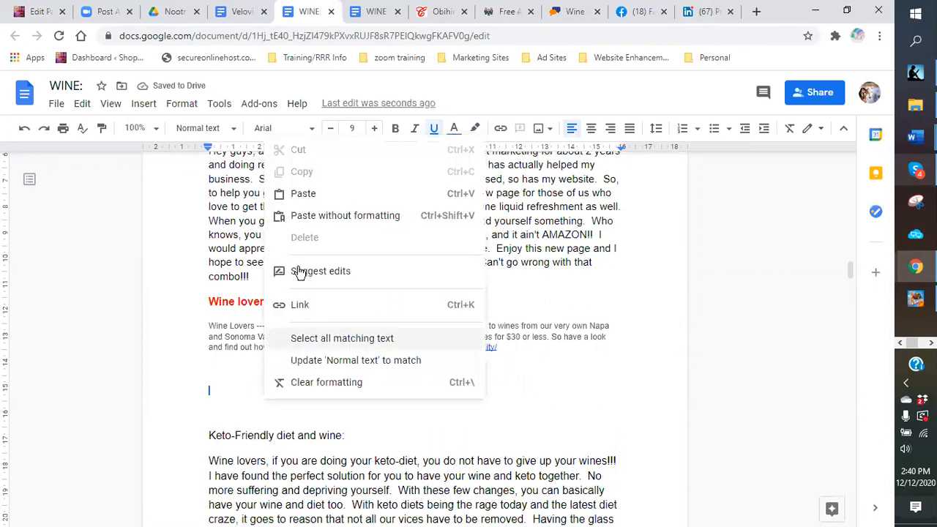
{"action": "left_click", "coordinate": [300, 195]}
Step: Add a non-underlined 'Holiday Wine ad:' label above the pasted ad
{"action": "left_click", "coordinate": [219, 370]}
{"action": "type", "text": "Wine"}
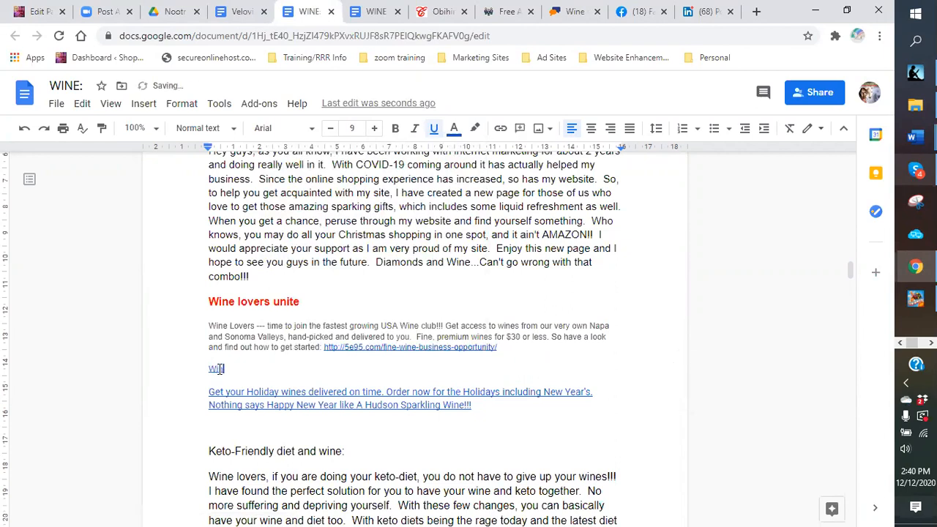
{"action": "key", "text": "BackSpace"}
{"action": "key", "text": "BackSpace"}
{"action": "key", "text": "BackSpace"}
{"action": "key", "text": "BackSpace"}
{"action": "key", "text": "BackSpace"}
{"action": "type", "text": "Holiday Wine ad:"}
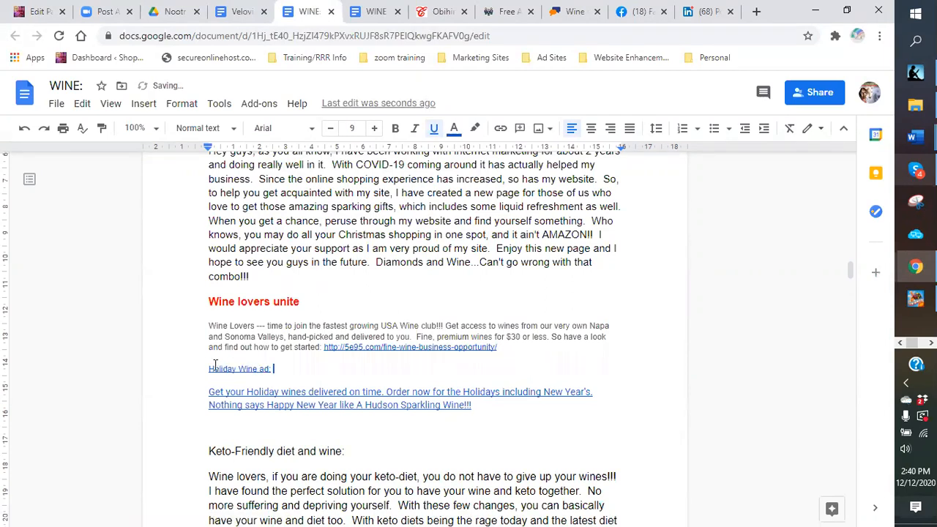
{"action": "left_click_drag", "start_coordinate": [288, 370], "coordinate": [210, 371]}
{"action": "left_click", "coordinate": [434, 128]}
Step: Keep the pasted Holiday wines paragraph intact and remove its underline
{"action": "left_click", "coordinate": [491, 403]}
{"action": "left_click", "coordinate": [296, 392]}
{"action": "key", "text": "Return"}
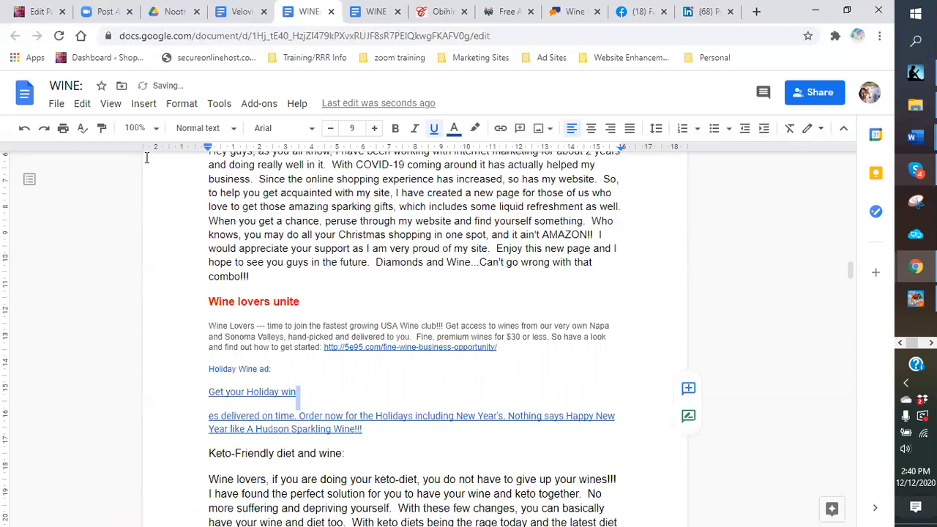
{"action": "left_click", "coordinate": [24, 128]}
{"action": "left_click", "coordinate": [505, 407]}
{"action": "left_click", "coordinate": [210, 391], "text": "shift"}
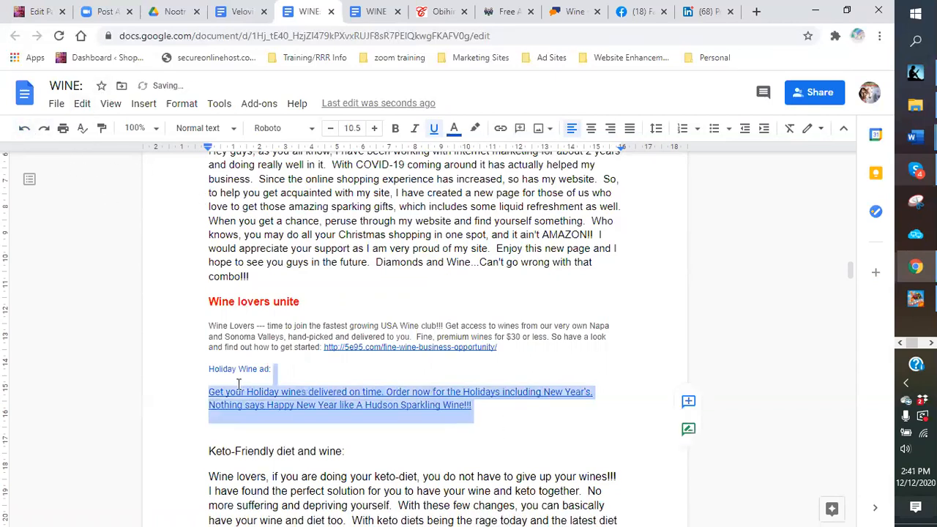
{"action": "left_click", "coordinate": [434, 130]}
{"action": "left_click", "coordinate": [435, 135]}
{"action": "left_click", "coordinate": [435, 130]}
{"action": "left_click", "coordinate": [421, 393]}
Step: Enlarge the 'Holiday Wine ad:' label to 13 pt
{"action": "left_click_drag", "start_coordinate": [271, 366], "coordinate": [208, 369]}
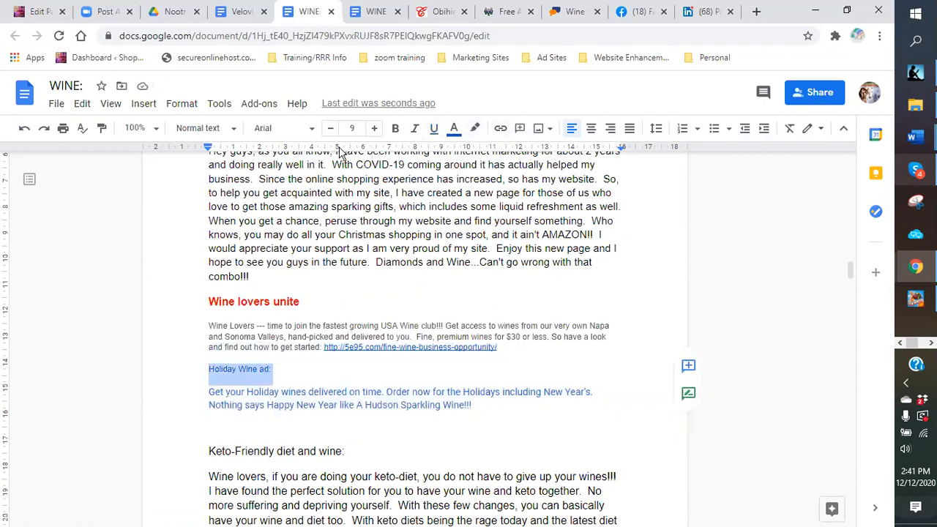
{"action": "left_click", "coordinate": [373, 129]}
{"action": "left_click", "coordinate": [373, 129]}
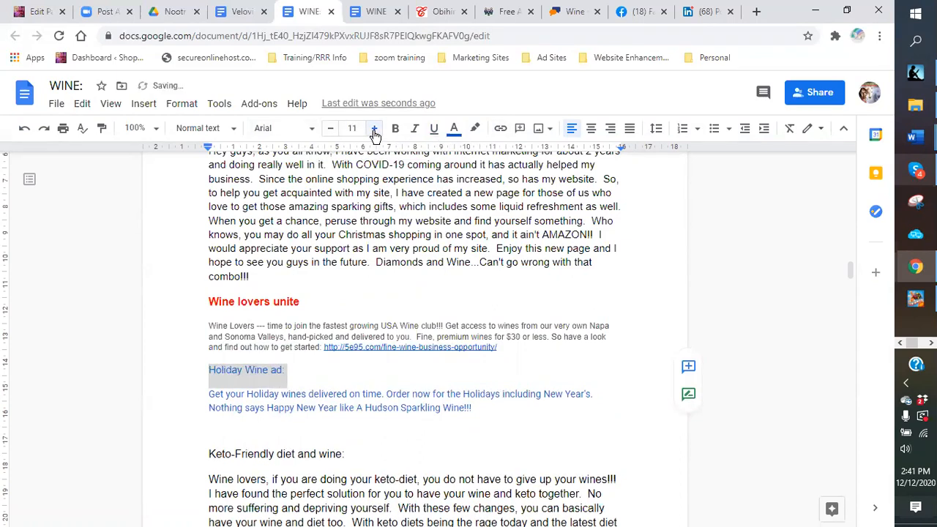
{"action": "left_click", "coordinate": [373, 128]}
{"action": "left_click", "coordinate": [372, 128]}
{"action": "left_click", "coordinate": [369, 375]}
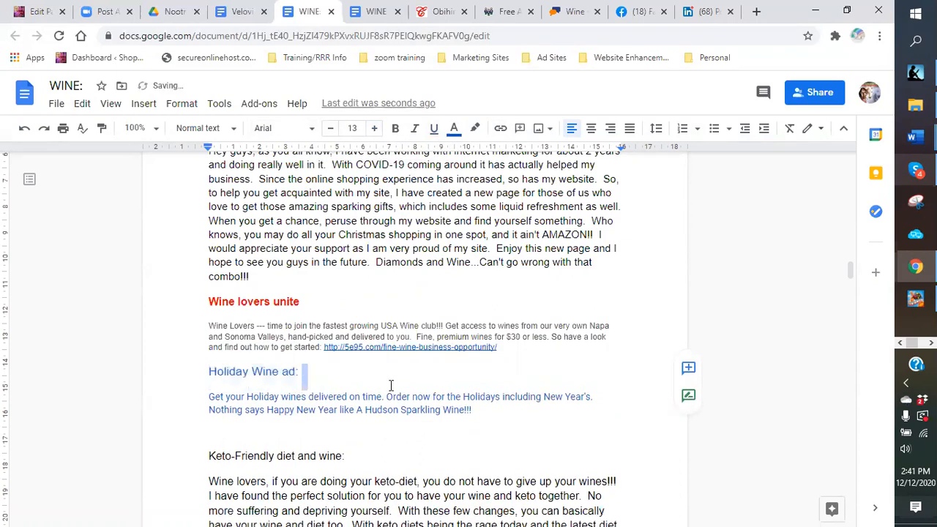
{"action": "left_click", "coordinate": [505, 420]}
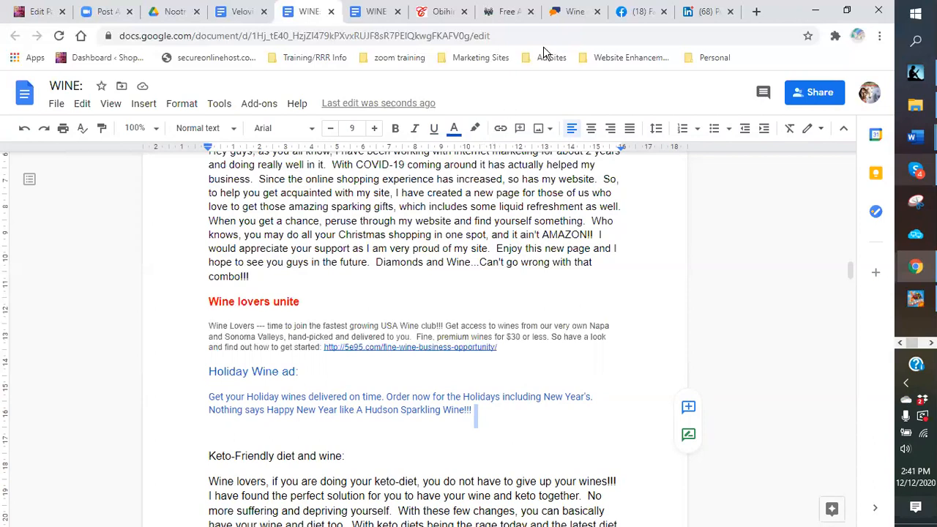
{"action": "left_click", "coordinate": [570, 13]}
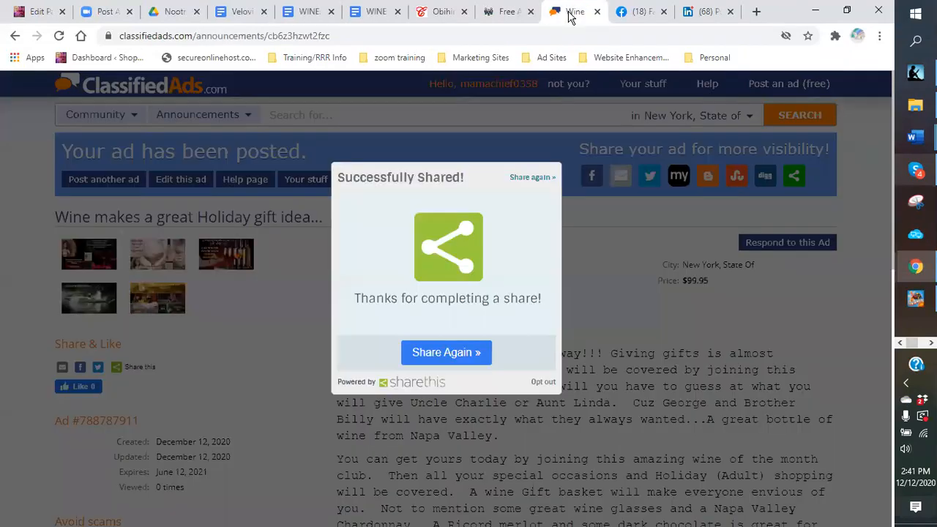
{"action": "left_click", "coordinate": [500, 13]}
{"action": "left_click", "coordinate": [438, 13]}
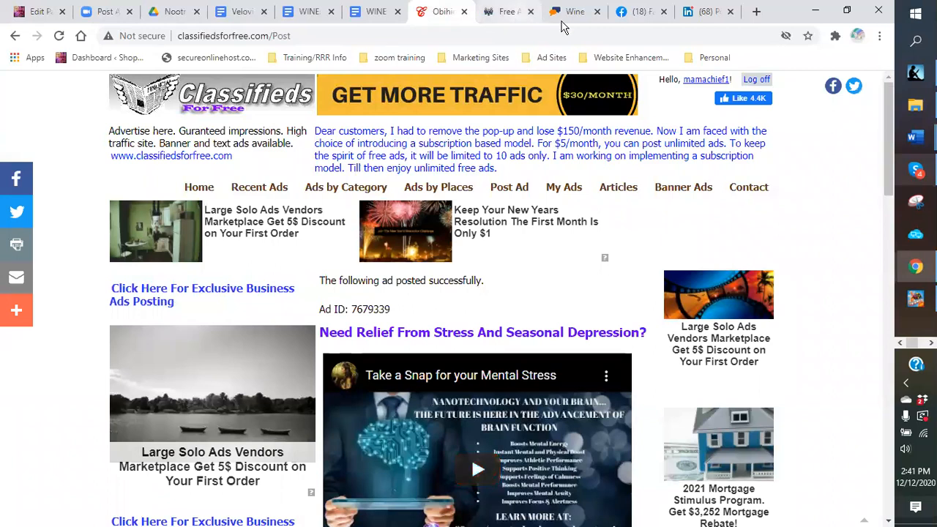
{"action": "left_click", "coordinate": [308, 17]}
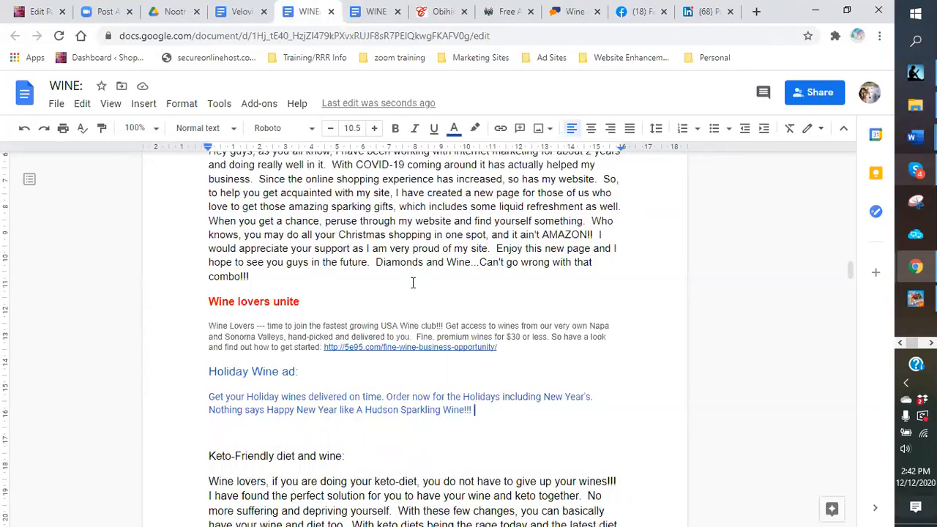
Step: Scroll up the WINE doc to the 'Ad body/description:' holiday wine copy
{"action": "scroll", "coordinate": [409, 287], "scroll_direction": "up", "scroll_amount": 3}
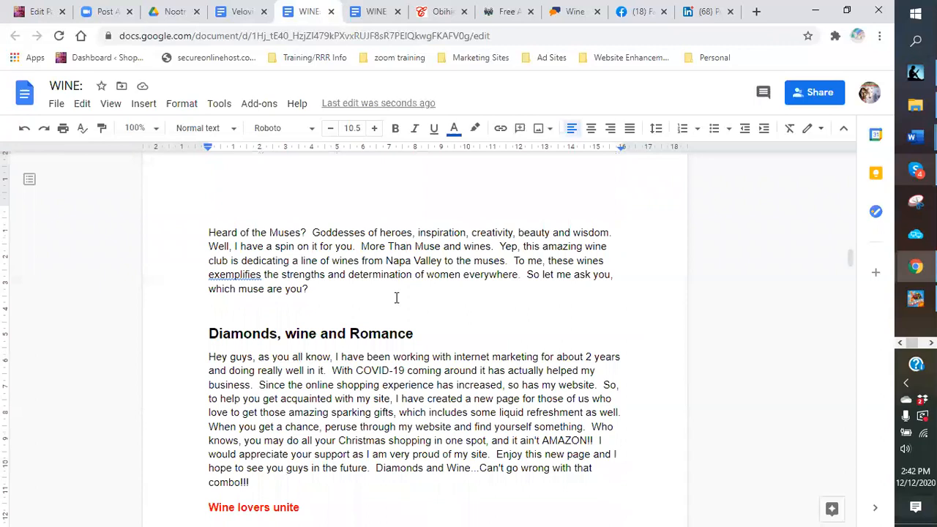
{"action": "scroll", "coordinate": [378, 295], "scroll_direction": "down", "scroll_amount": 4}
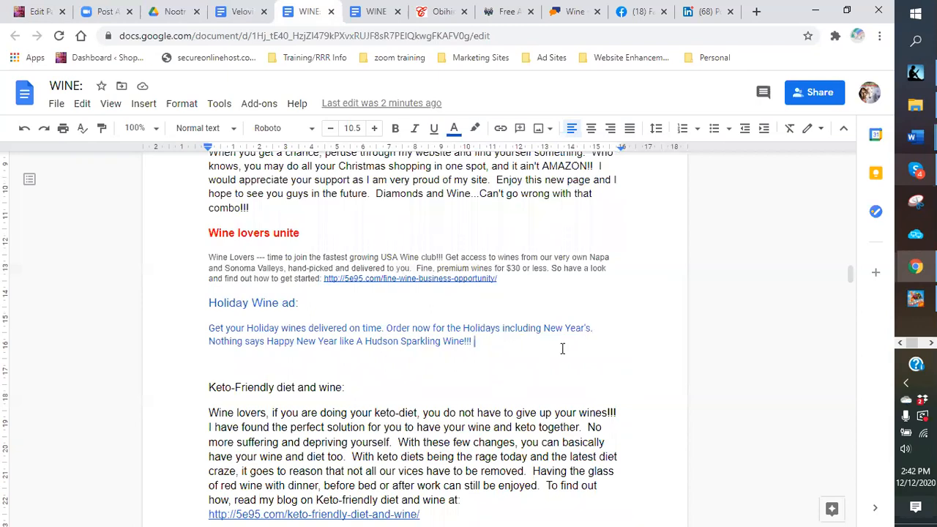
{"action": "scroll", "coordinate": [560, 350], "scroll_direction": "up", "scroll_amount": 1}
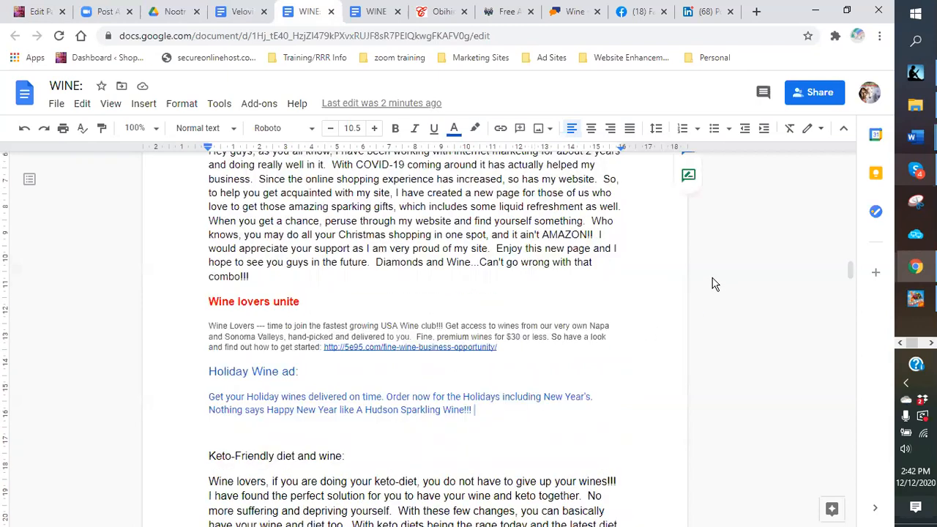
{"action": "scroll", "coordinate": [662, 322], "scroll_direction": "up", "scroll_amount": 4}
{"action": "scroll", "coordinate": [652, 321], "scroll_direction": "up", "scroll_amount": 5}
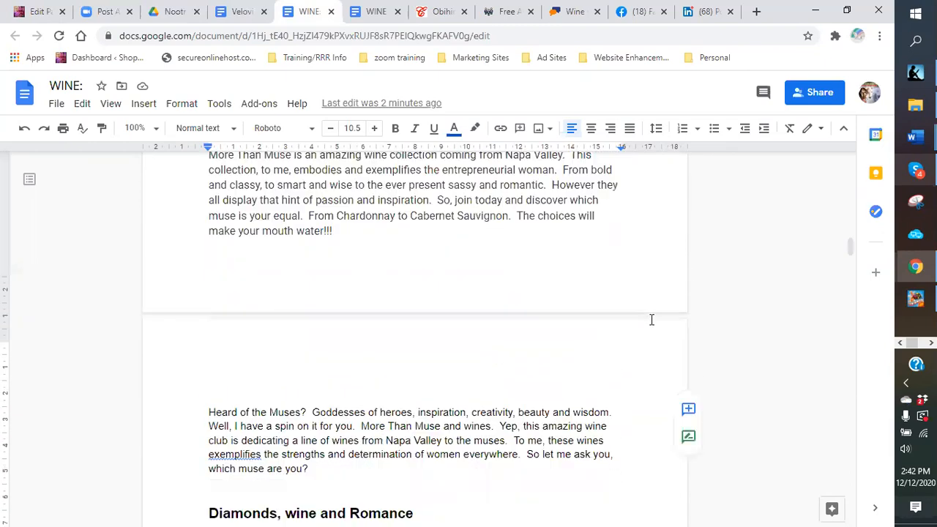
{"action": "scroll", "coordinate": [481, 300], "scroll_direction": "up", "scroll_amount": 4}
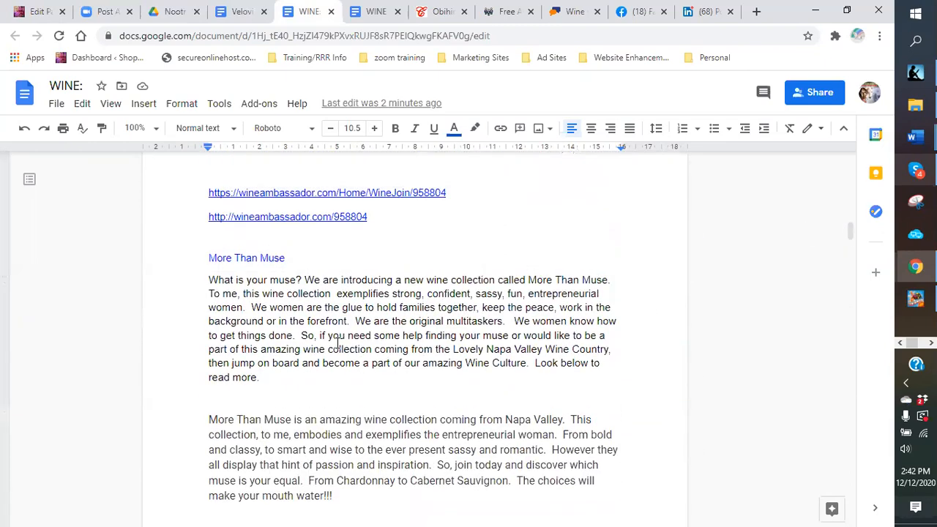
{"action": "scroll", "coordinate": [461, 300], "scroll_direction": "up", "scroll_amount": 1}
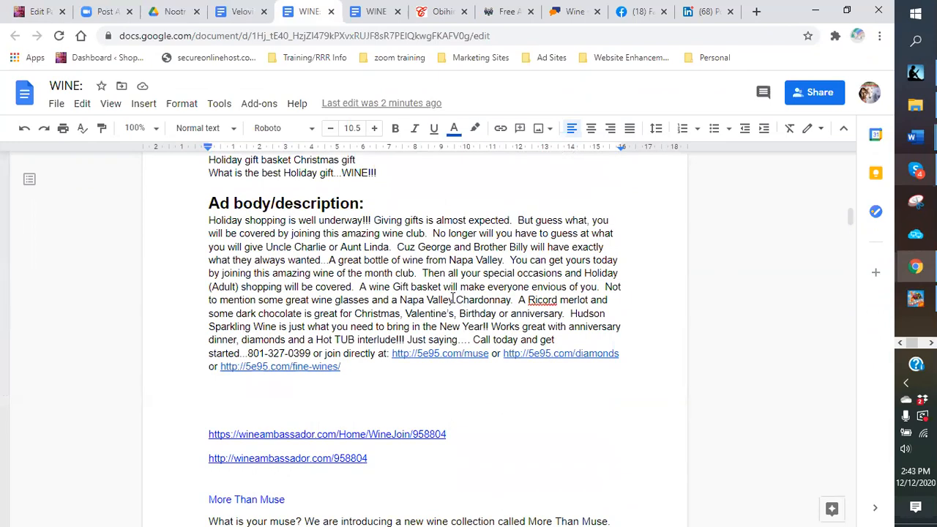
Step: Close the Successfully Shared popup on the Wine ad and glance at the WINE doc description
{"action": "left_click", "coordinate": [575, 13]}
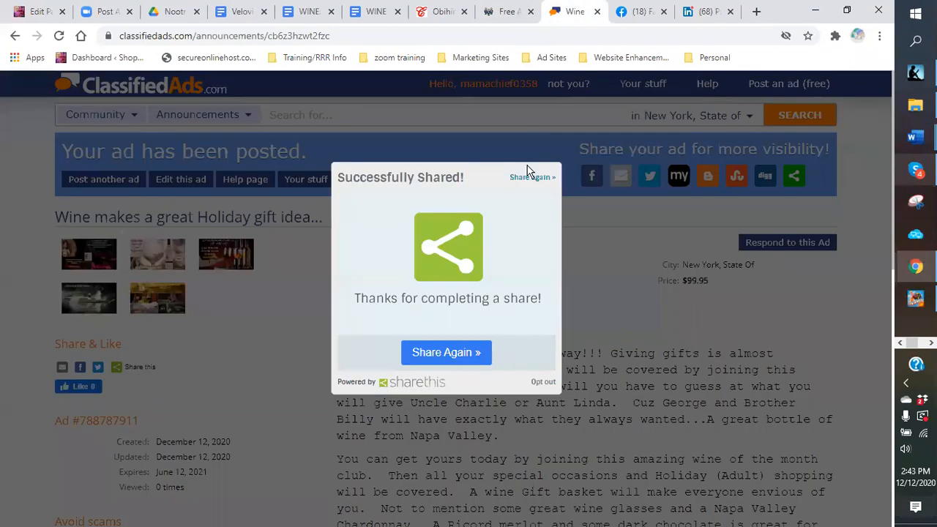
{"action": "left_click", "coordinate": [606, 308]}
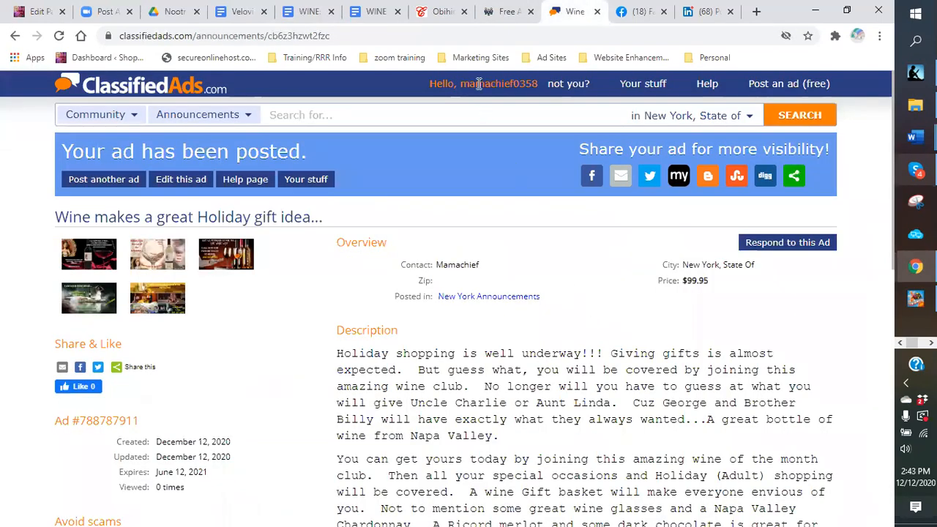
{"action": "left_click", "coordinate": [300, 14]}
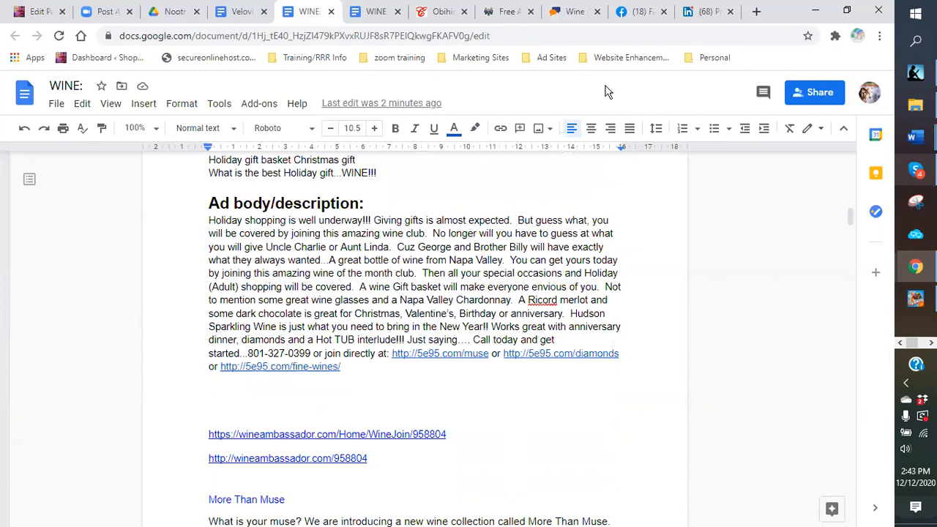
Step: Check the classifiedsforfree and USNetAds posting results, then return to the posted ClassifiedAds Wine ad
{"action": "left_click", "coordinate": [440, 13]}
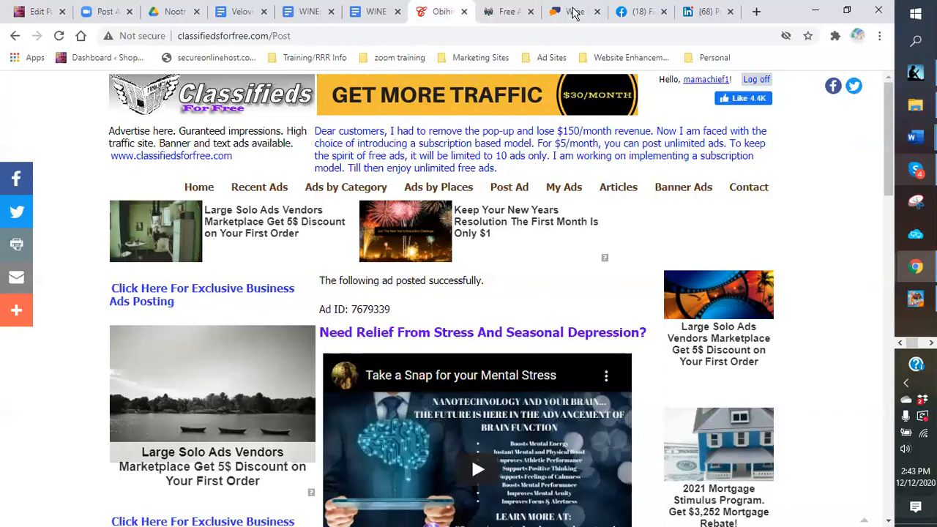
{"action": "left_click", "coordinate": [508, 13]}
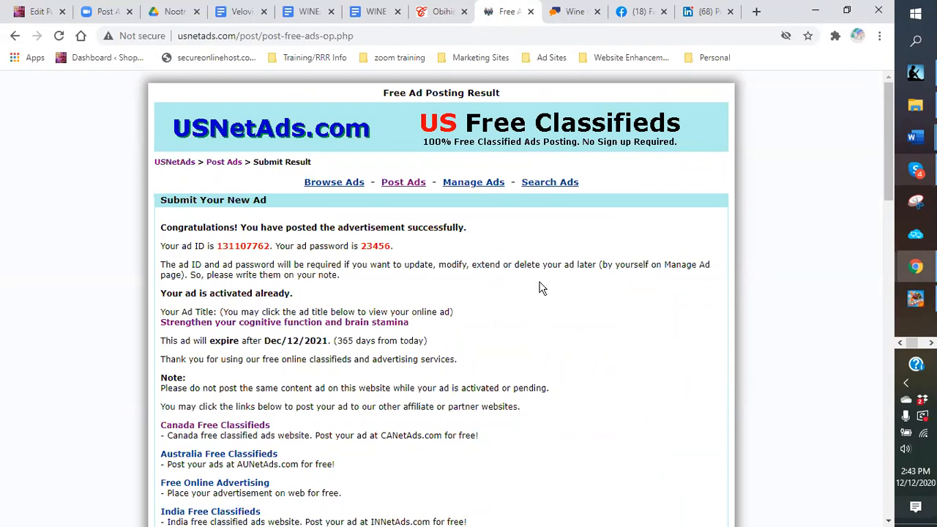
{"action": "left_click", "coordinate": [572, 13]}
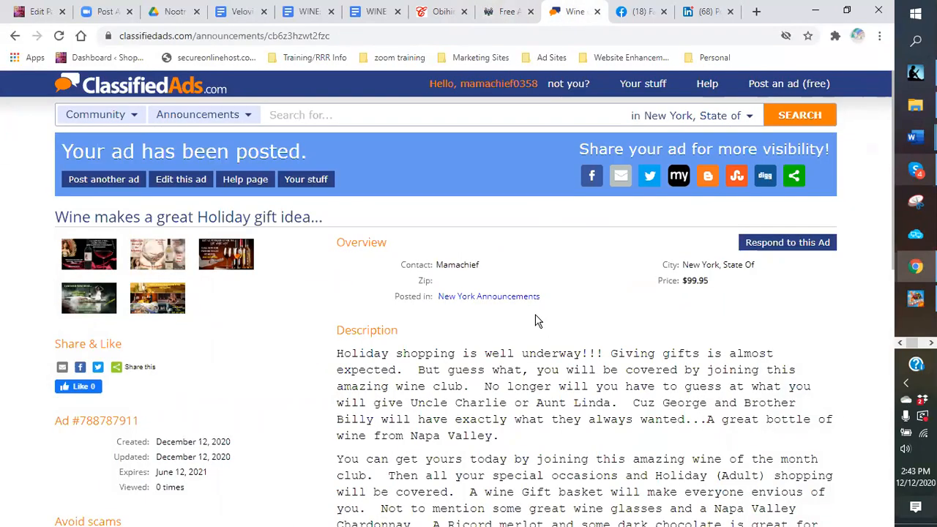
Step: Go back to the WINE doc, then bring Word's 'New student information sheet-2' document to the front
{"action": "left_click", "coordinate": [304, 24]}
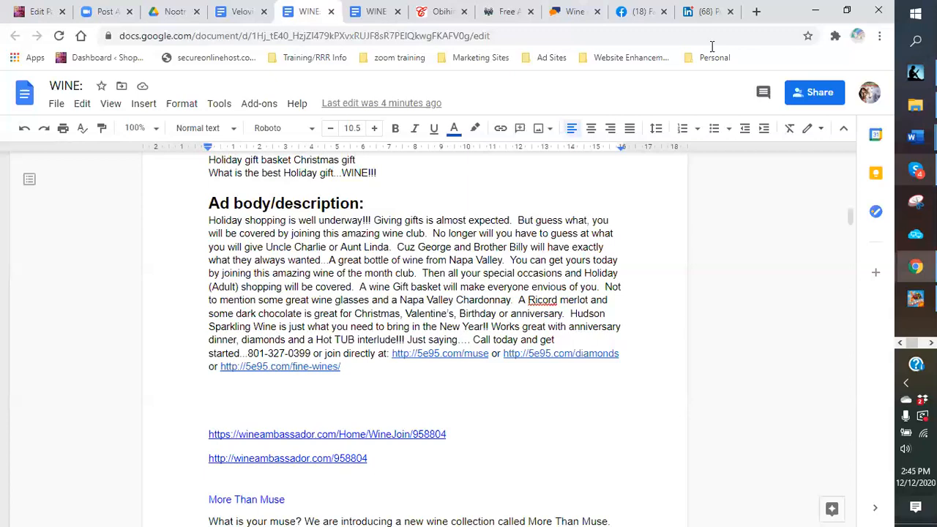
{"action": "mouse_move", "coordinate": [915, 137]}
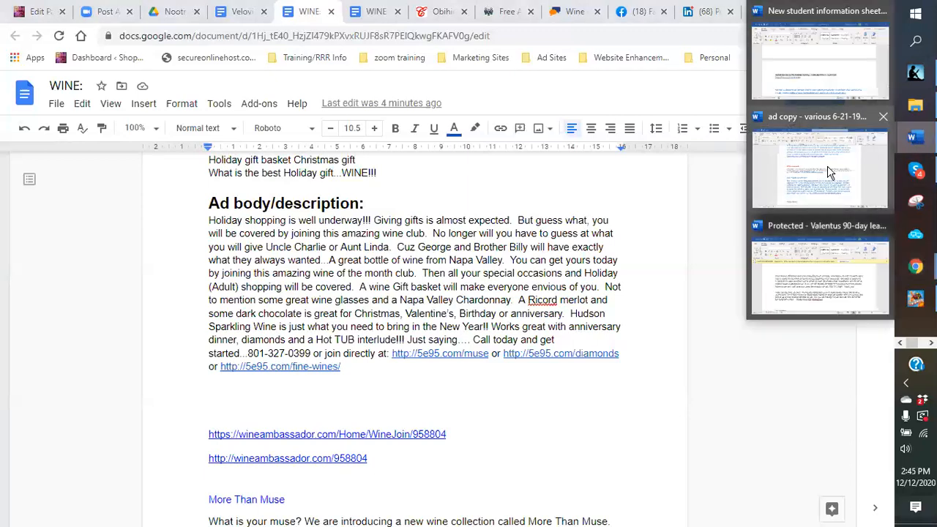
{"action": "left_click", "coordinate": [820, 62]}
{"action": "scroll", "coordinate": [504, 334], "scroll_direction": "down", "scroll_amount": 15}
{"action": "scroll", "coordinate": [494, 346], "scroll_direction": "up", "scroll_amount": 10}
Step: Copy the My Youtube channel heading and link from the student information sheet, then minimize Word
{"action": "scroll", "coordinate": [480, 358], "scroll_direction": "up", "scroll_amount": 6}
{"action": "scroll", "coordinate": [338, 314], "scroll_direction": "down", "scroll_amount": 3}
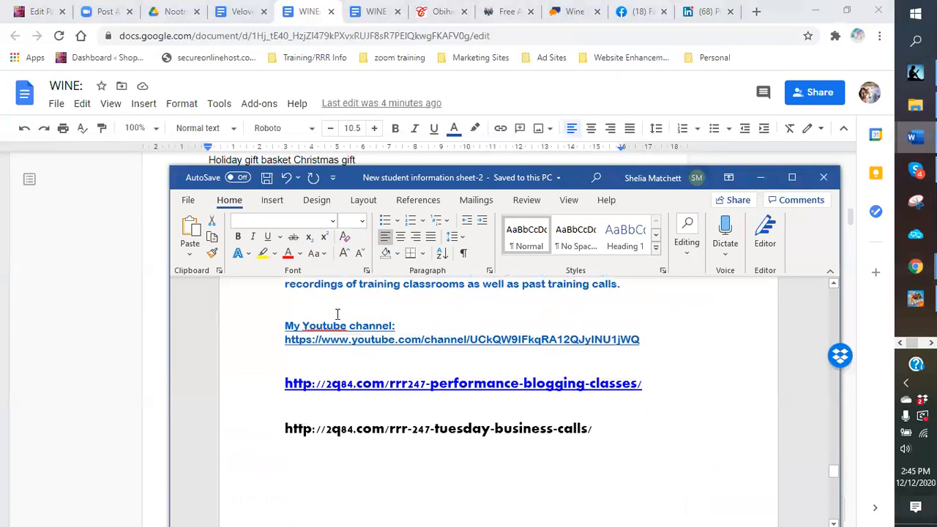
{"action": "triple_click", "coordinate": [335, 343]}
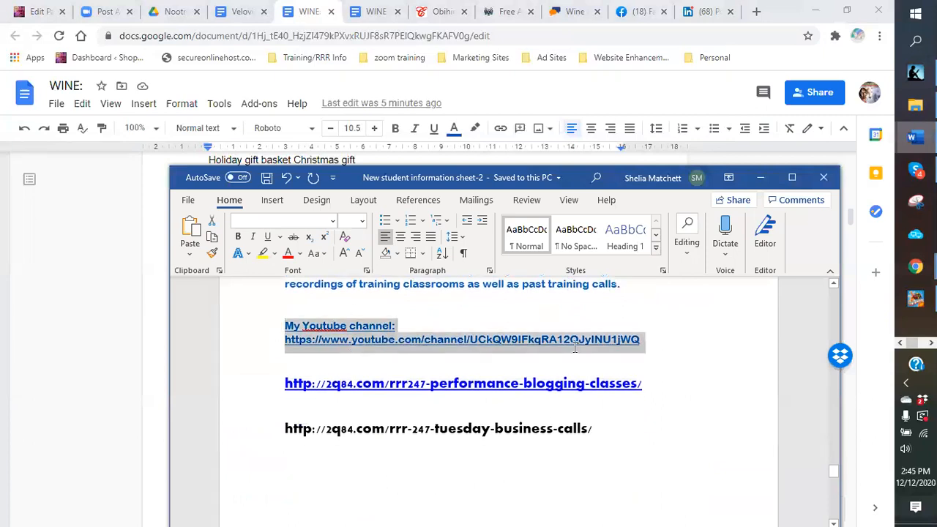
{"action": "right_click", "coordinate": [607, 346]}
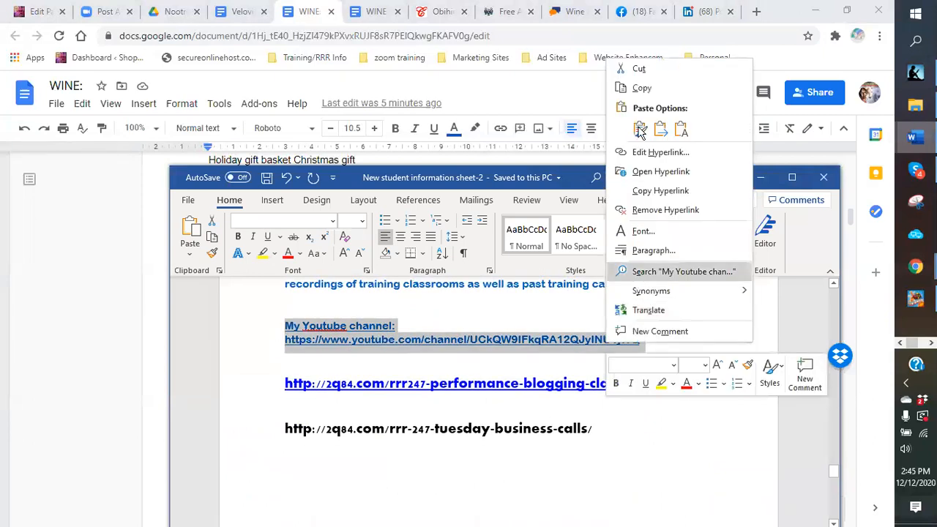
{"action": "left_click", "coordinate": [649, 87]}
{"action": "left_click", "coordinate": [761, 177]}
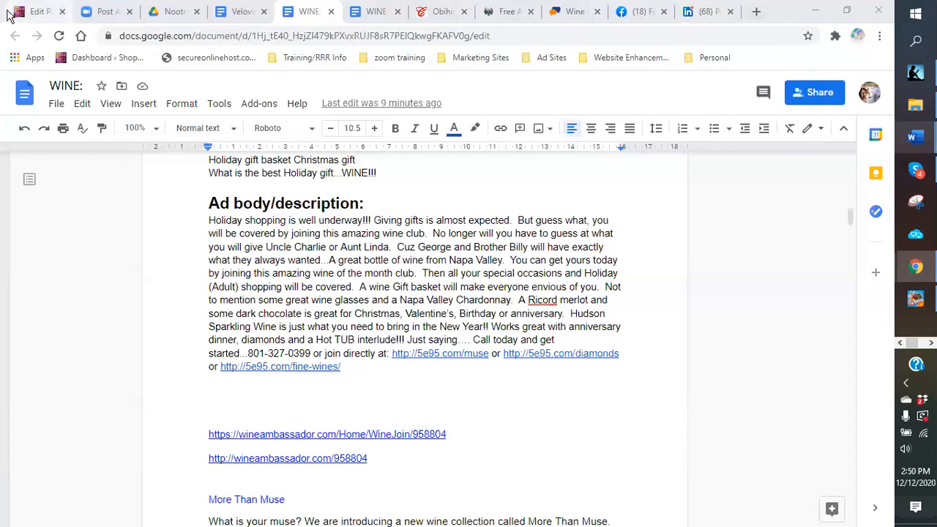
Step: Look over the 'Doors … Opportunity is Knocking' title and content in the WordPress editor, then go to the Pages list
{"action": "left_click", "coordinate": [36, 14]}
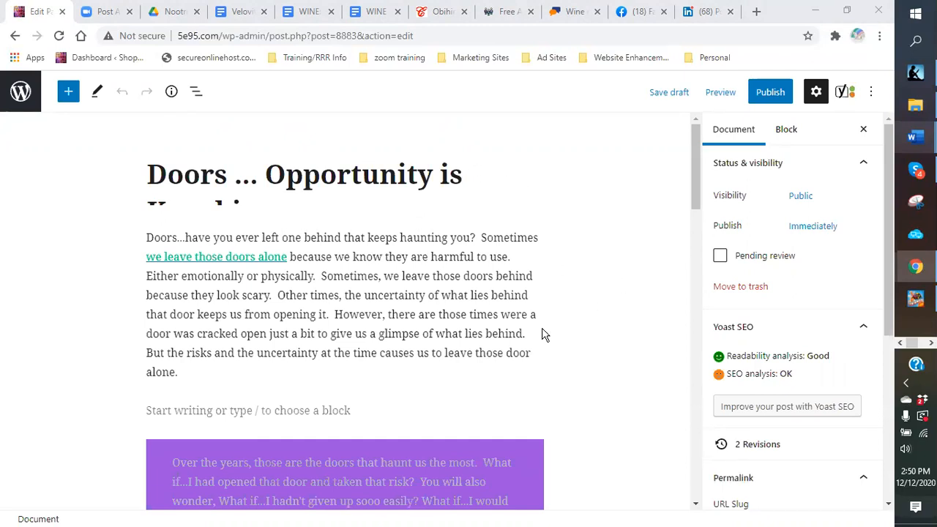
{"action": "scroll", "coordinate": [573, 303], "scroll_direction": "down", "scroll_amount": 2}
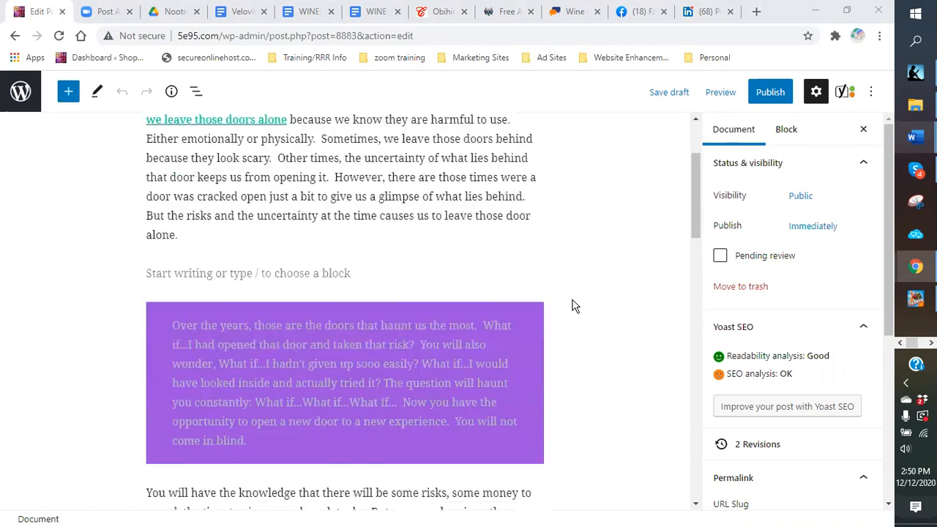
{"action": "scroll", "coordinate": [585, 293], "scroll_direction": "up", "scroll_amount": 2}
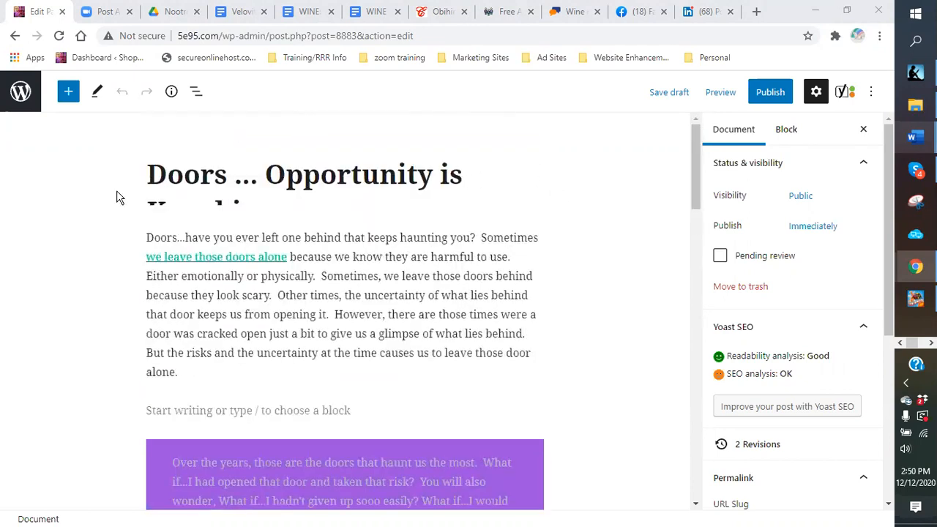
{"action": "left_click", "coordinate": [289, 199]}
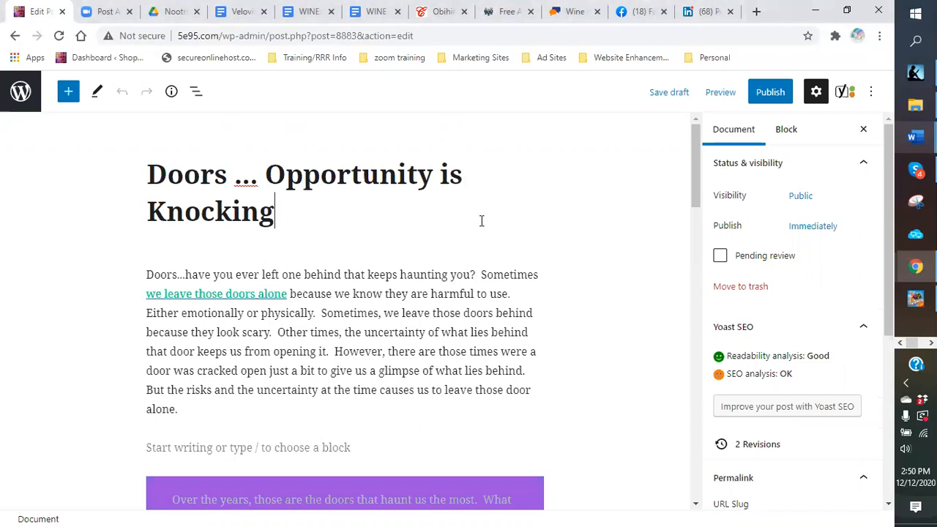
{"action": "scroll", "coordinate": [481, 222], "scroll_direction": "down", "scroll_amount": 6}
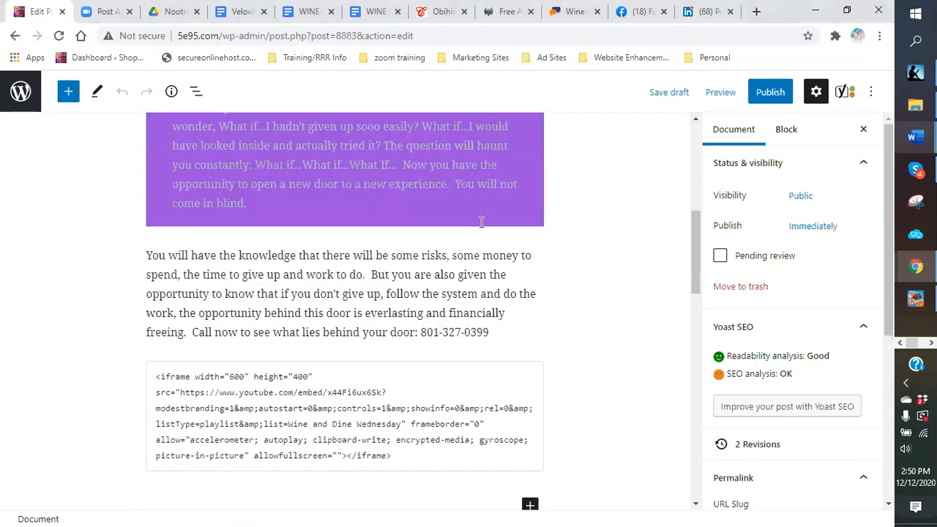
{"action": "scroll", "coordinate": [481, 222], "scroll_direction": "up", "scroll_amount": 6}
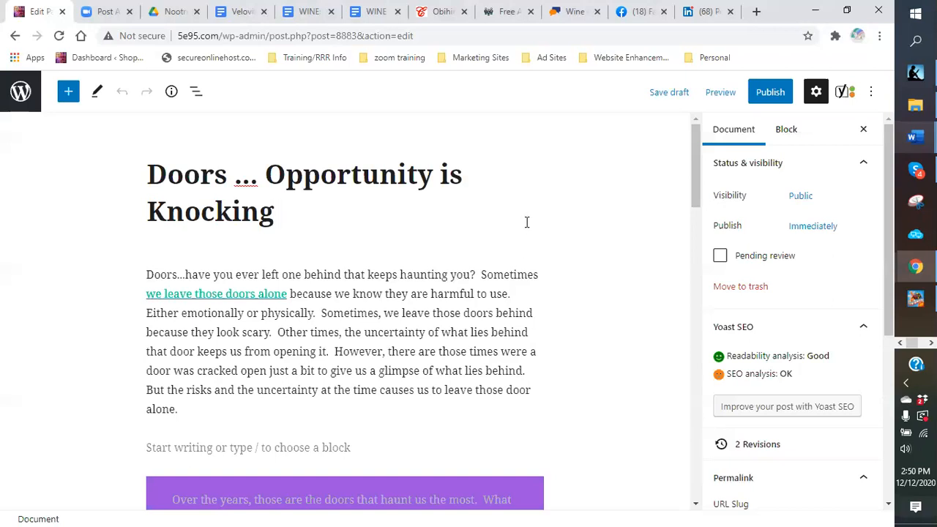
{"action": "scroll", "coordinate": [523, 218], "scroll_direction": "down", "scroll_amount": 1}
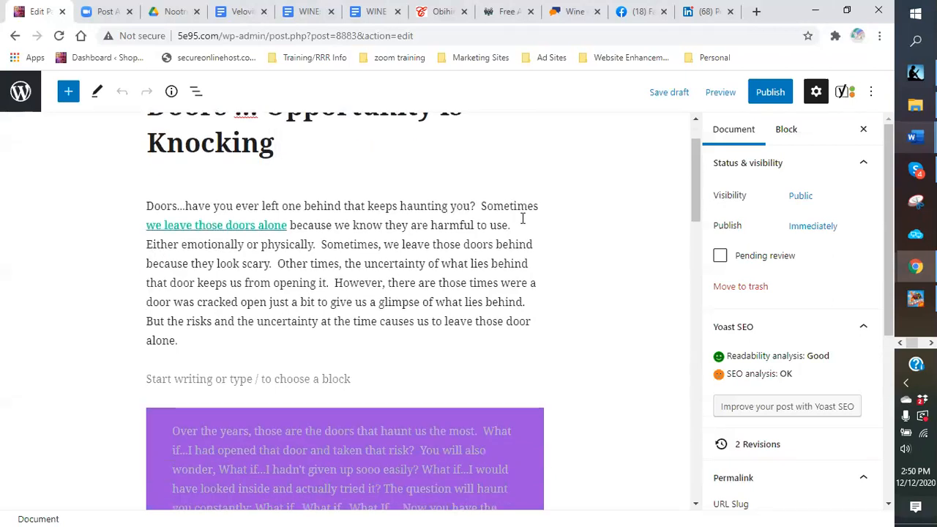
{"action": "scroll", "coordinate": [523, 218], "scroll_direction": "down", "scroll_amount": 1}
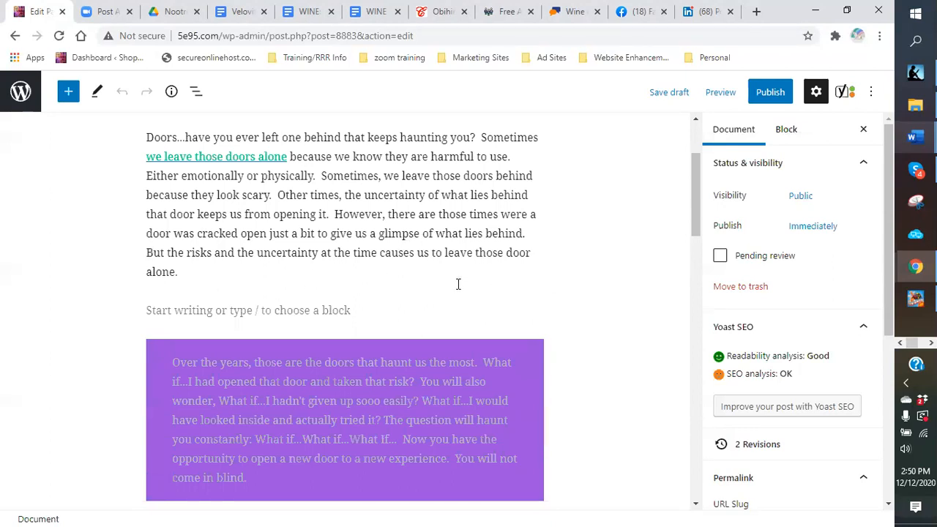
{"action": "scroll", "coordinate": [557, 229], "scroll_direction": "up", "scroll_amount": 2}
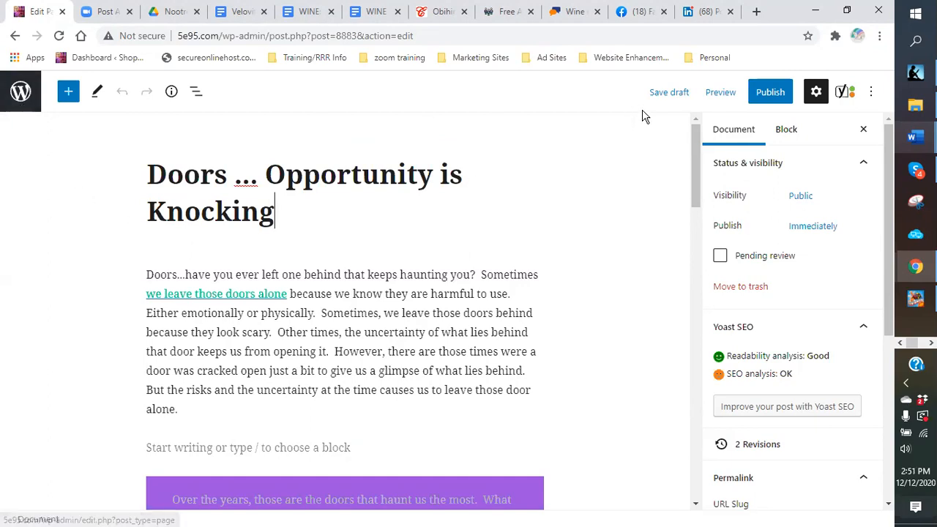
{"action": "left_click", "coordinate": [20, 92]}
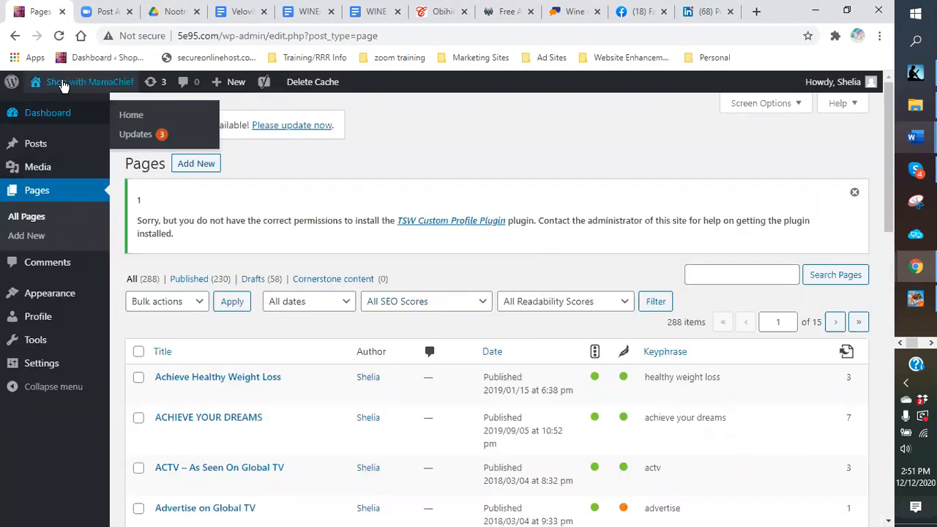
{"action": "left_click", "coordinate": [64, 86]}
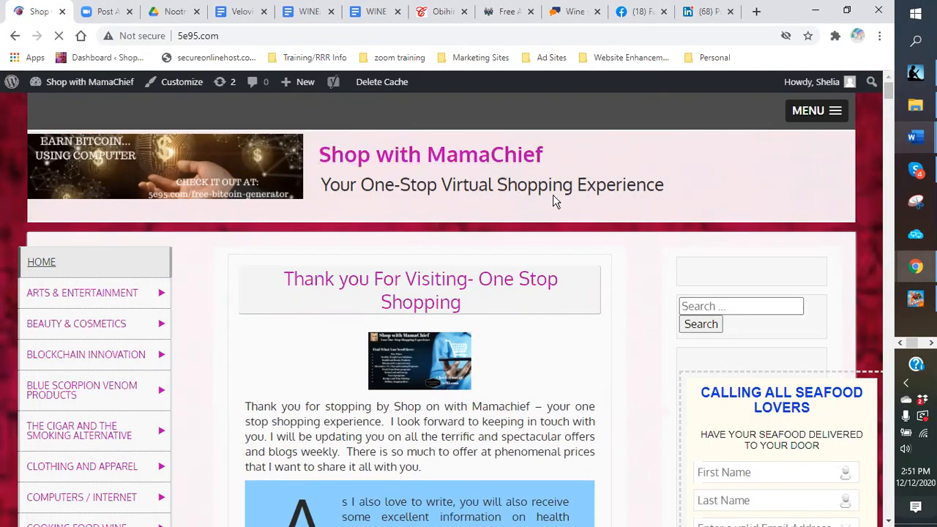
{"action": "mouse_move", "coordinate": [75, 322]}
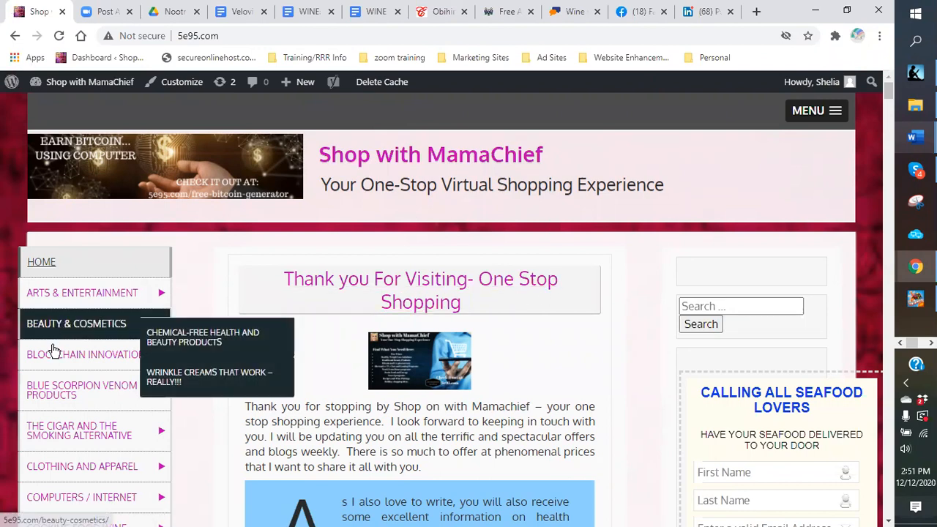
{"action": "mouse_move", "coordinate": [80, 356]}
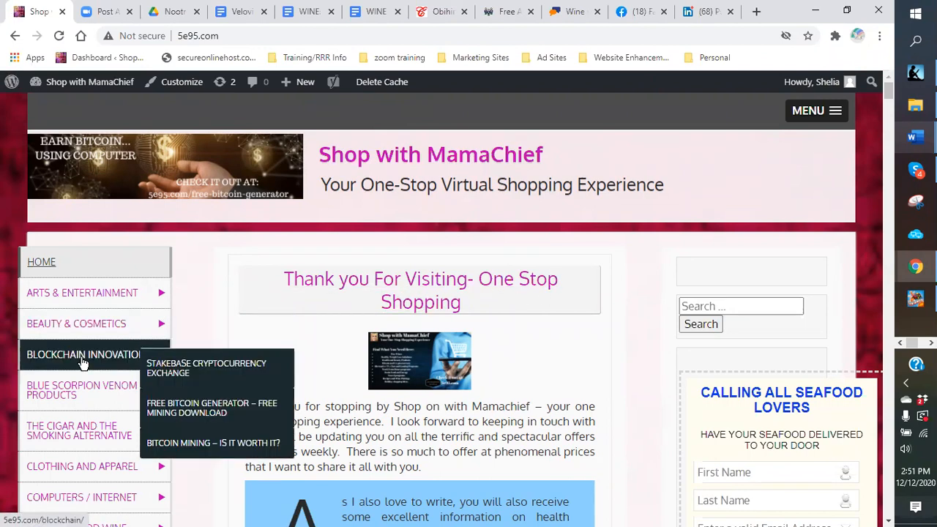
{"action": "mouse_move", "coordinate": [115, 395]}
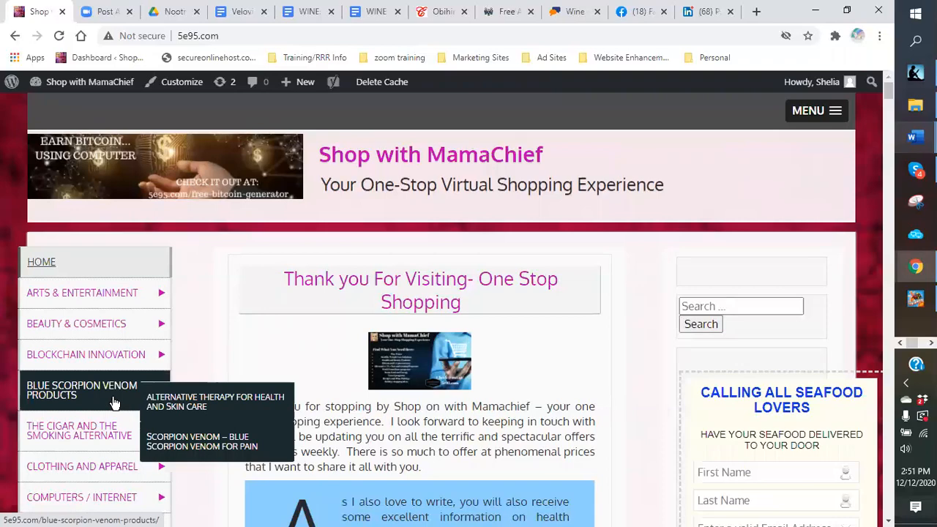
{"action": "scroll", "coordinate": [114, 403], "scroll_direction": "down", "scroll_amount": 1}
{"action": "scroll", "coordinate": [113, 403], "scroll_direction": "down", "scroll_amount": 2}
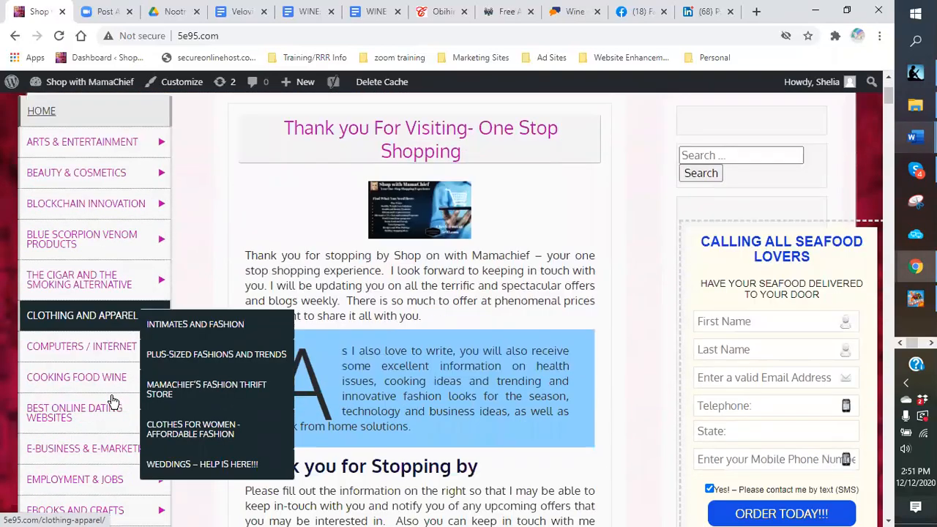
{"action": "scroll", "coordinate": [111, 399], "scroll_direction": "down", "scroll_amount": 3}
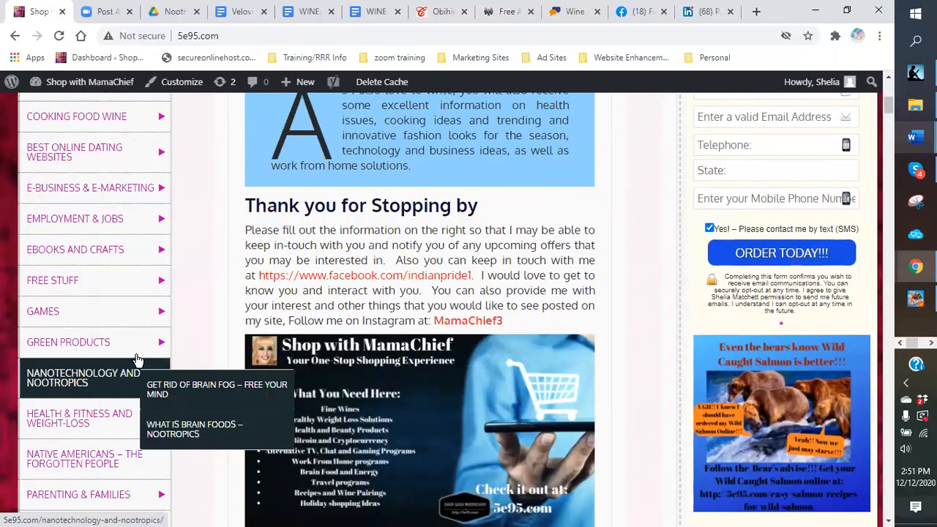
{"action": "scroll", "coordinate": [516, 325], "scroll_direction": "down", "scroll_amount": 5}
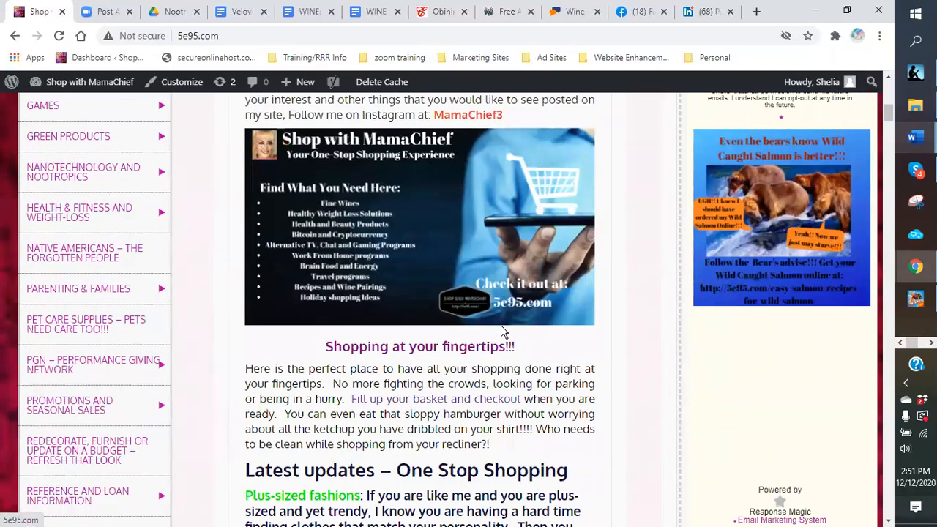
{"action": "scroll", "coordinate": [501, 325], "scroll_direction": "down", "scroll_amount": 4}
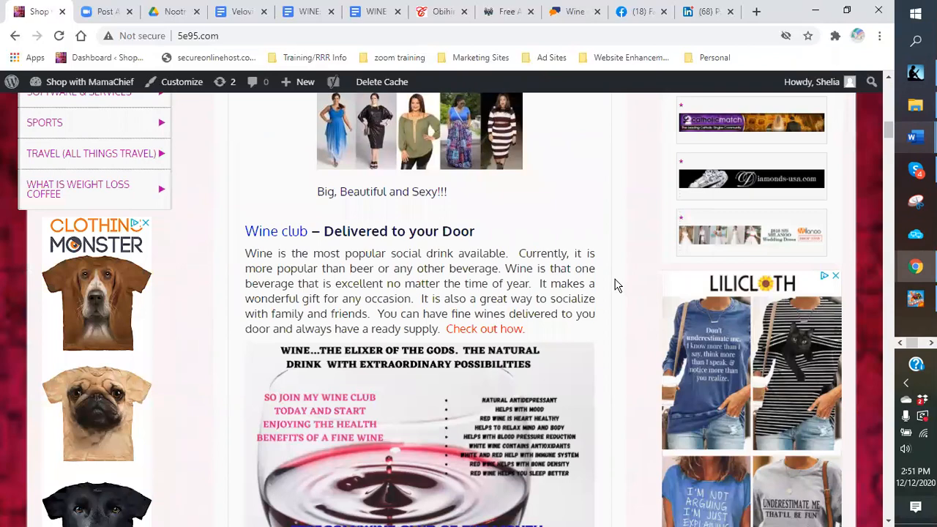
{"action": "scroll", "coordinate": [615, 285], "scroll_direction": "down", "scroll_amount": 2}
{"action": "scroll", "coordinate": [616, 285], "scroll_direction": "up", "scroll_amount": 1}
{"action": "scroll", "coordinate": [616, 285], "scroll_direction": "down", "scroll_amount": 5}
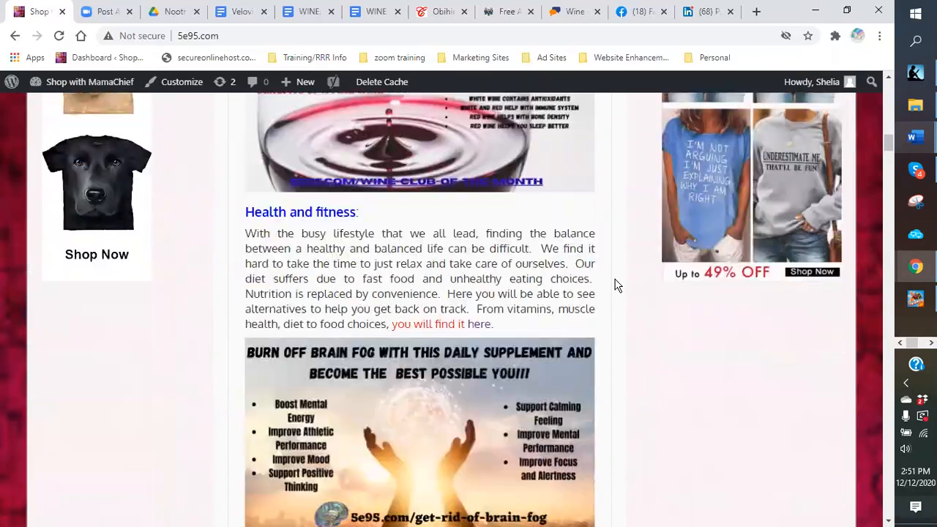
{"action": "scroll", "coordinate": [615, 282], "scroll_direction": "down", "scroll_amount": 6}
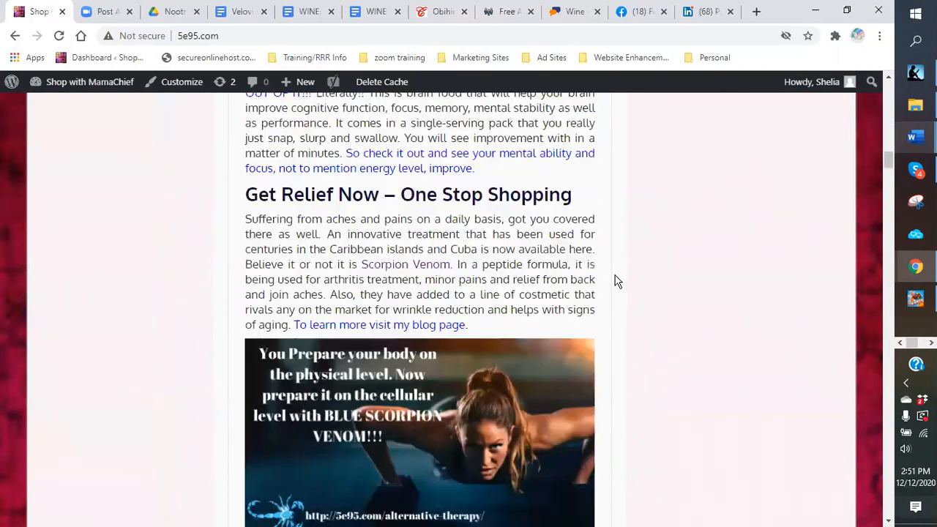
{"action": "scroll", "coordinate": [615, 282], "scroll_direction": "down", "scroll_amount": 7}
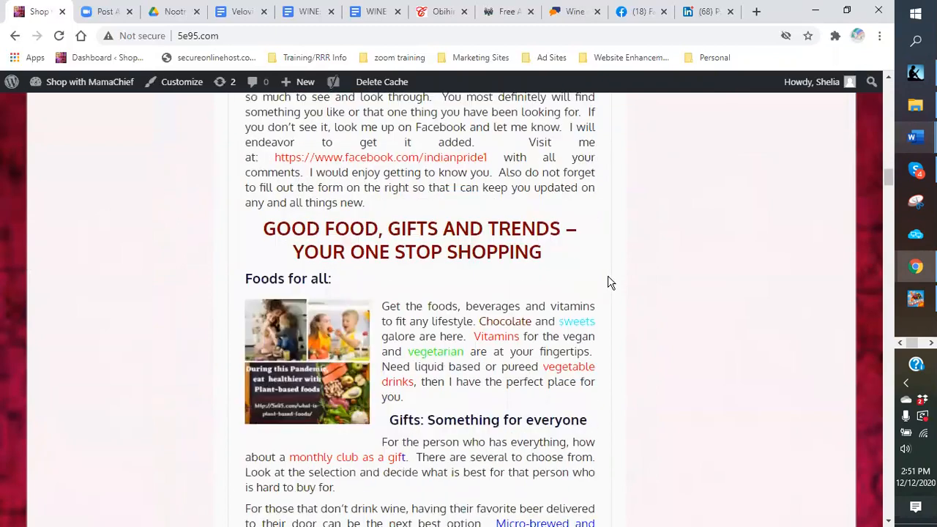
{"action": "scroll", "coordinate": [608, 282], "scroll_direction": "down", "scroll_amount": 3}
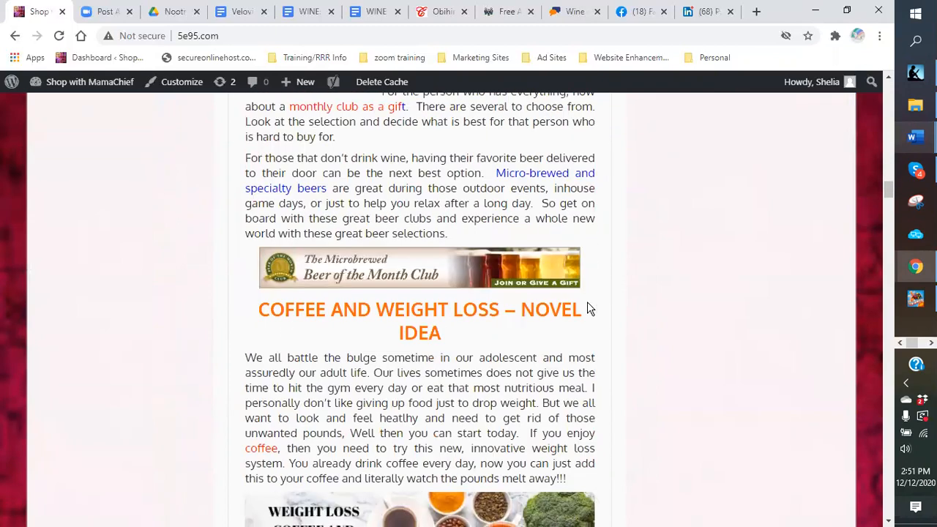
{"action": "scroll", "coordinate": [588, 304], "scroll_direction": "down", "scroll_amount": 2}
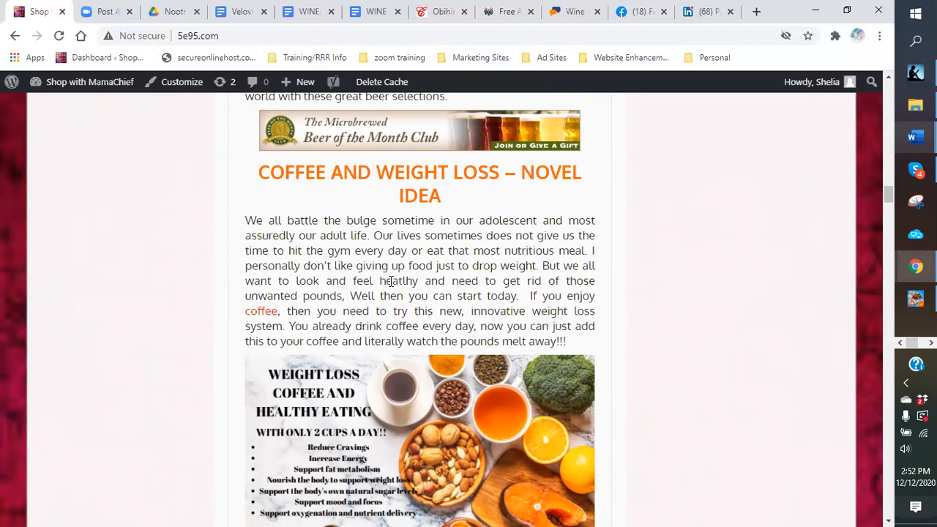
{"action": "scroll", "coordinate": [390, 281], "scroll_direction": "down", "scroll_amount": 3}
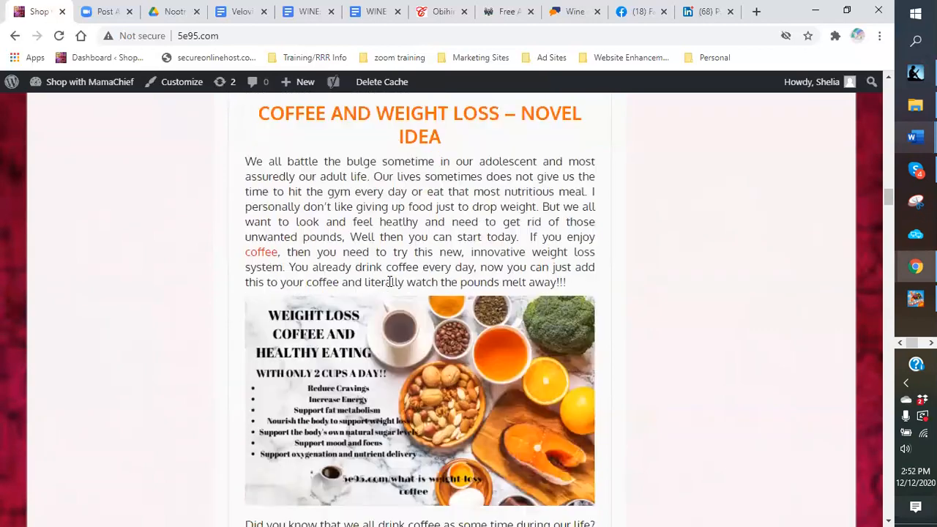
{"action": "scroll", "coordinate": [387, 289], "scroll_direction": "down", "scroll_amount": 1}
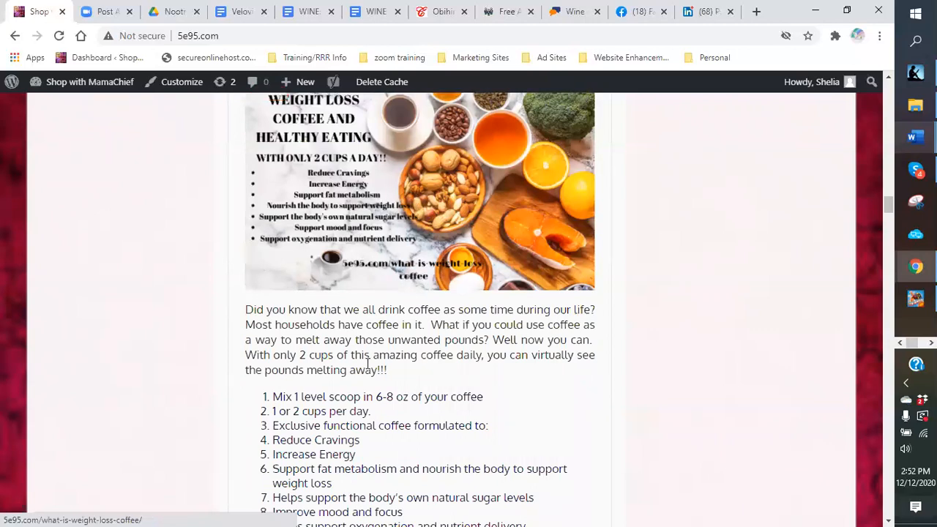
{"action": "scroll", "coordinate": [370, 351], "scroll_direction": "down", "scroll_amount": 1}
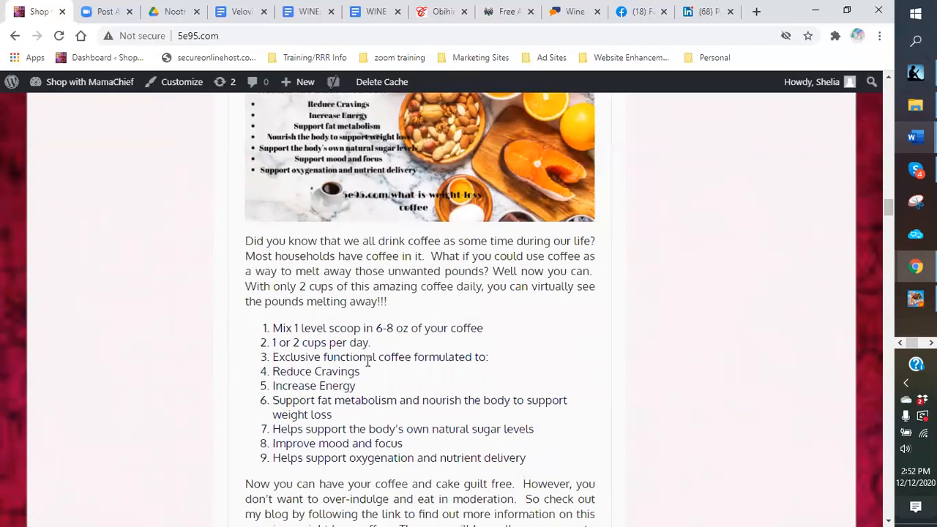
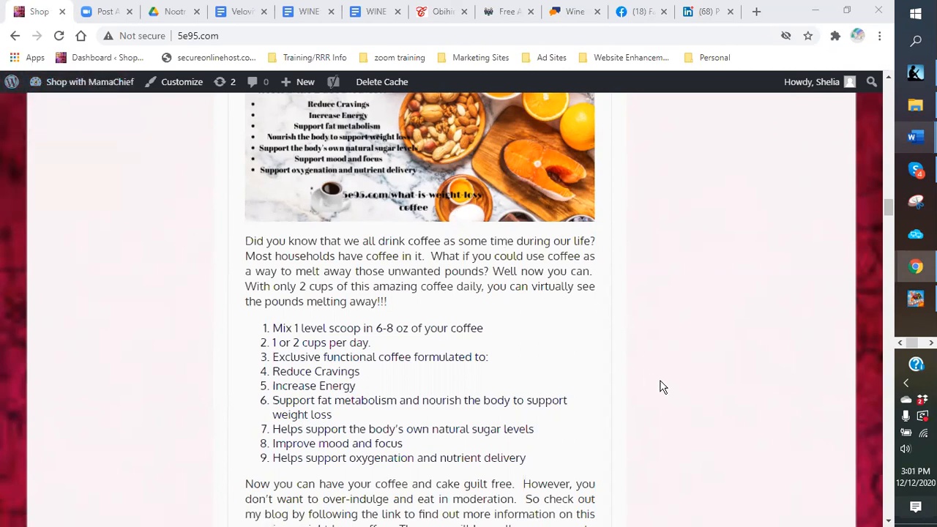
Step: In the Customizer, check Site Identity: title 'Shop with MamaChief', tagline 'Your One-Stop Virtual Shopping Experience', and site icon
{"action": "scroll", "coordinate": [655, 379], "scroll_direction": "up", "scroll_amount": 5}
{"action": "mouse_move", "coordinate": [91, 88]}
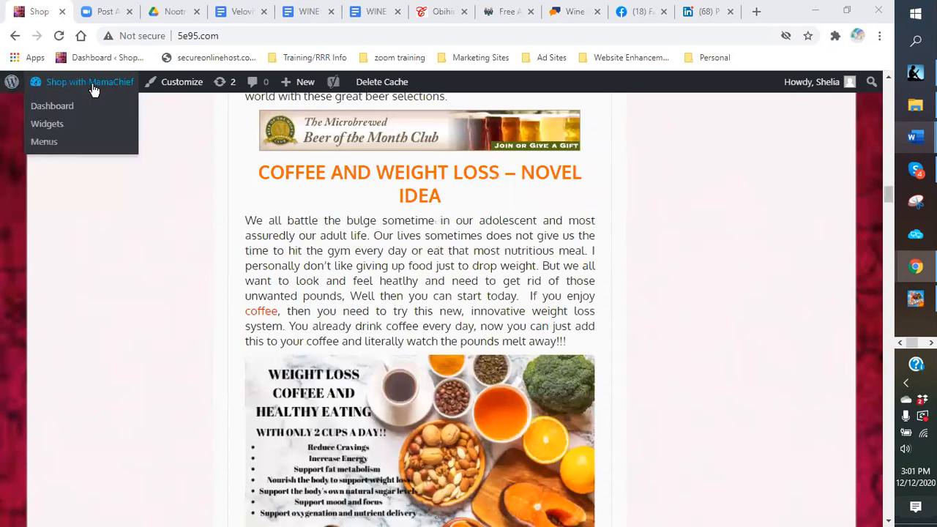
{"action": "left_click", "coordinate": [64, 108]}
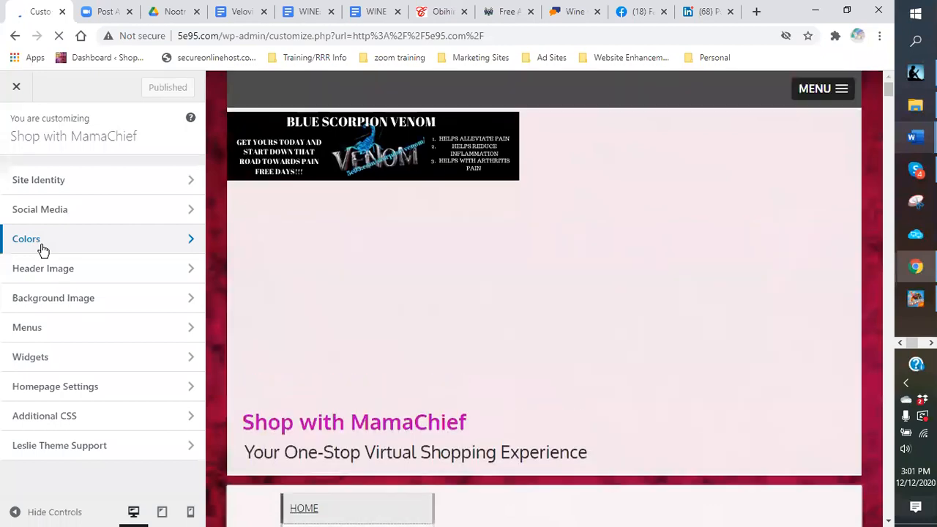
{"action": "left_click", "coordinate": [42, 187]}
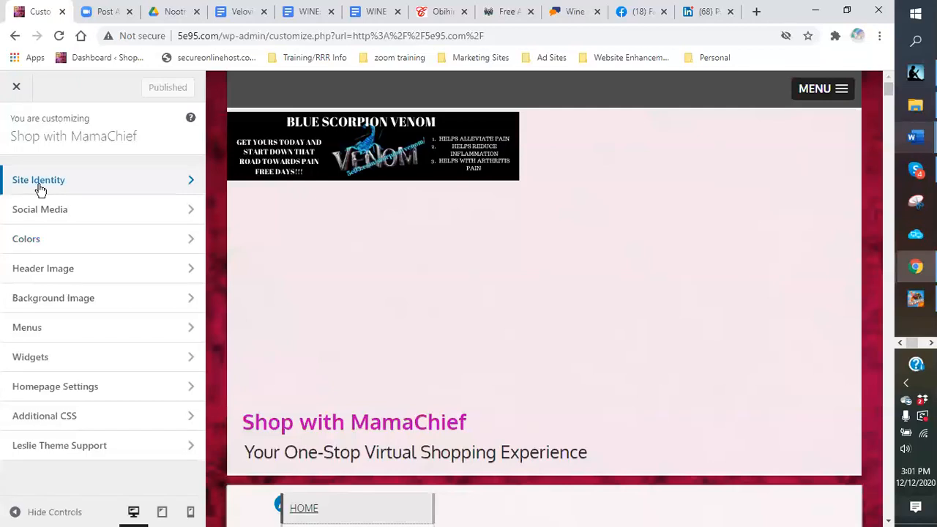
{"action": "left_click", "coordinate": [41, 184]}
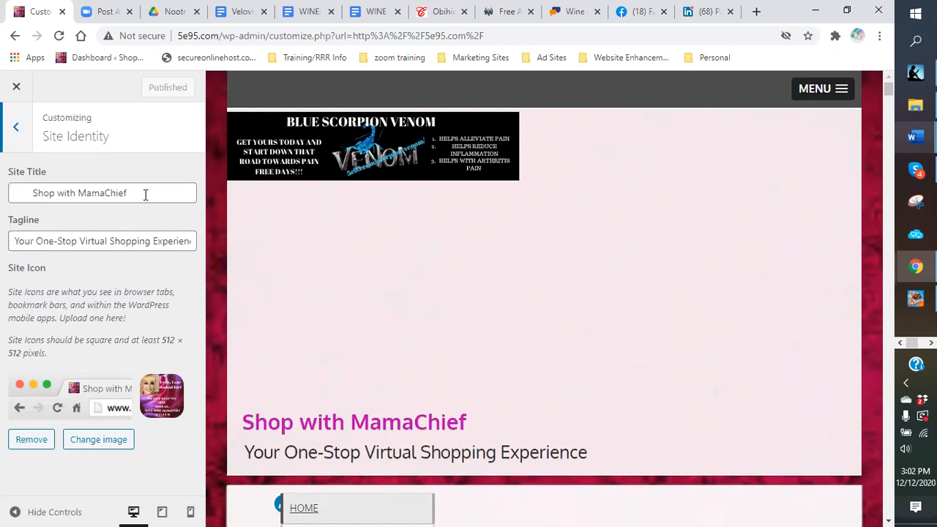
{"action": "left_click", "coordinate": [16, 128]}
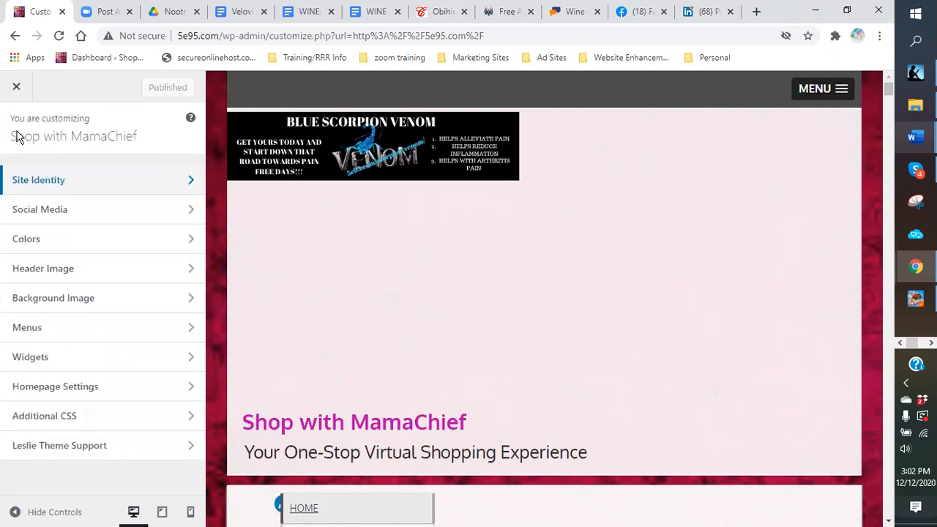
Step: Check the background and link colours in the Colors section, then close the Customizer
{"action": "scroll", "coordinate": [448, 297], "scroll_direction": "down", "scroll_amount": 2}
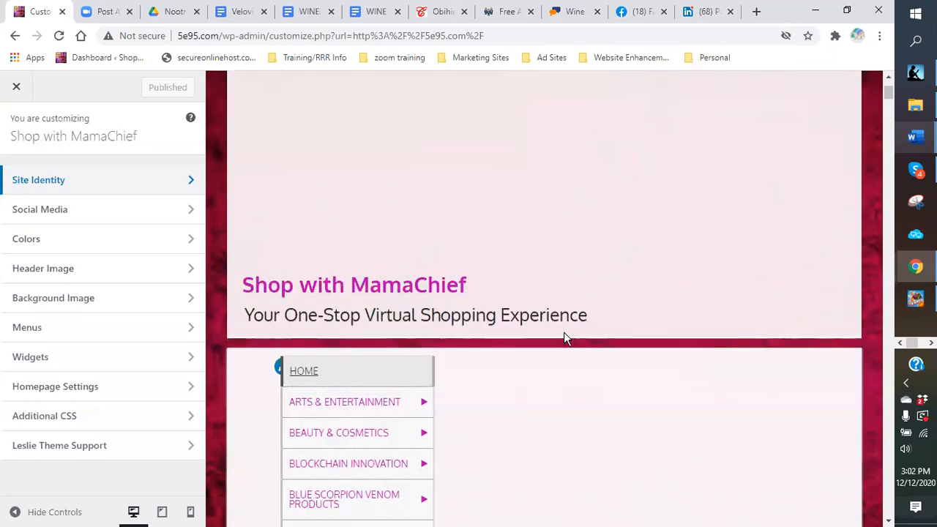
{"action": "mouse_move", "coordinate": [418, 402]}
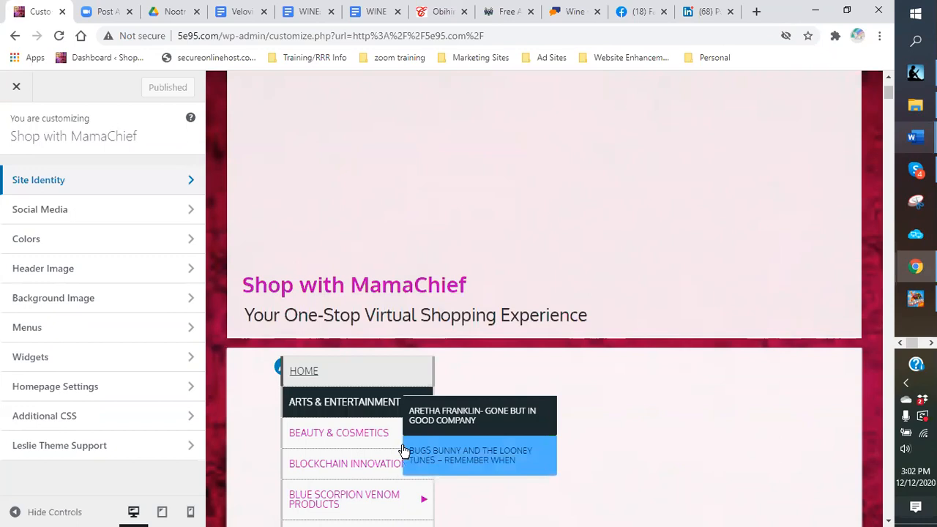
{"action": "left_click", "coordinate": [59, 245]}
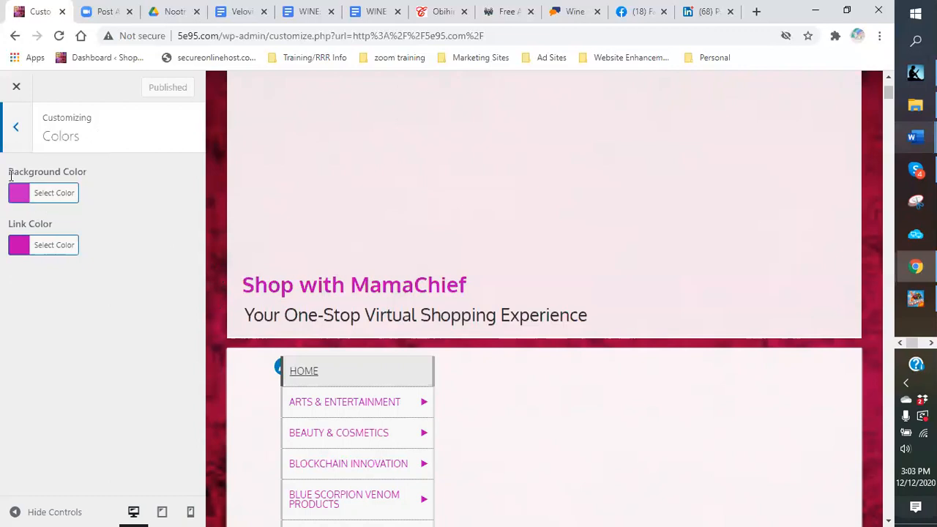
{"action": "left_click", "coordinate": [16, 127]}
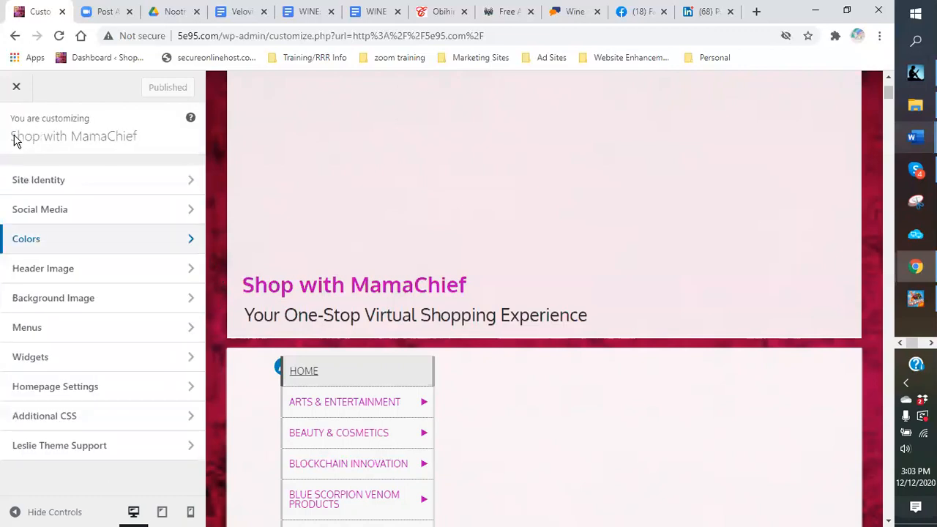
{"action": "left_click", "coordinate": [19, 92]}
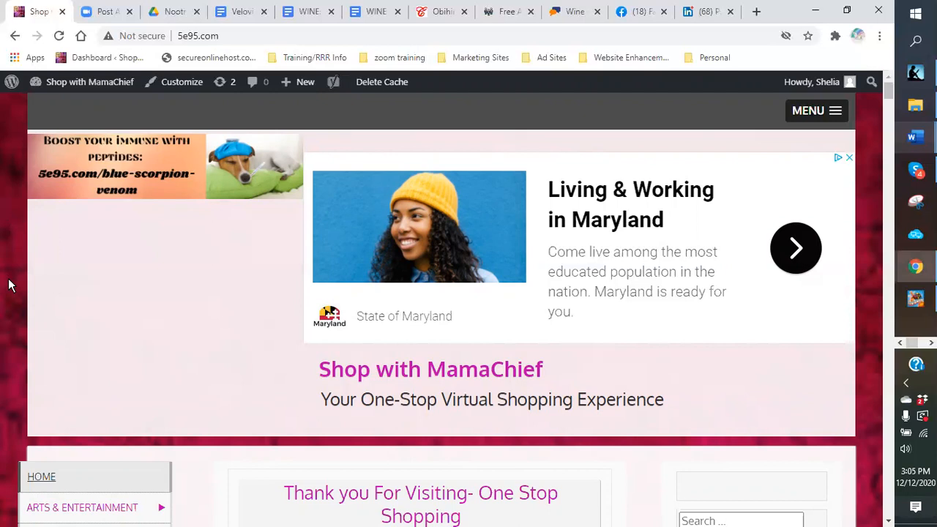
Step: Reopen the Customizer from the Dashboard and check the Facebook and Twitter links in Social Media
{"action": "mouse_move", "coordinate": [64, 84]}
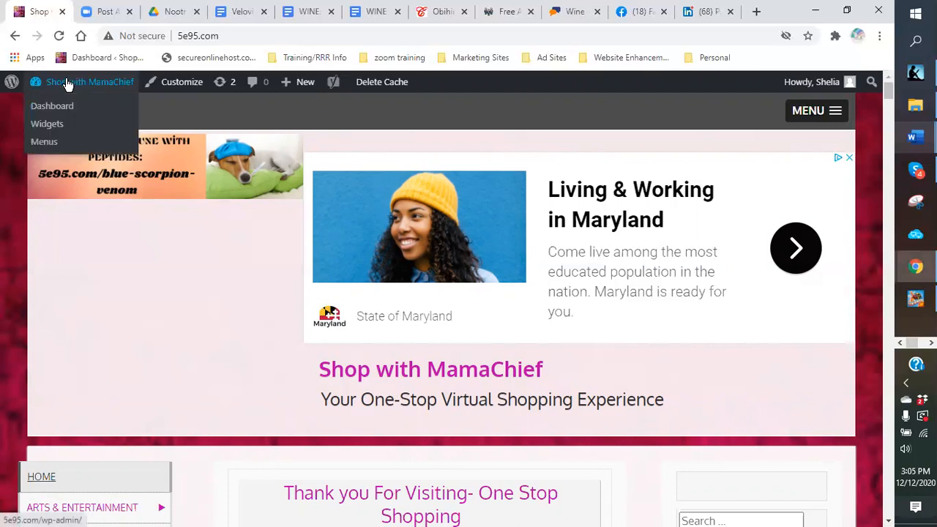
{"action": "left_click", "coordinate": [55, 108]}
{"action": "left_click", "coordinate": [183, 82]}
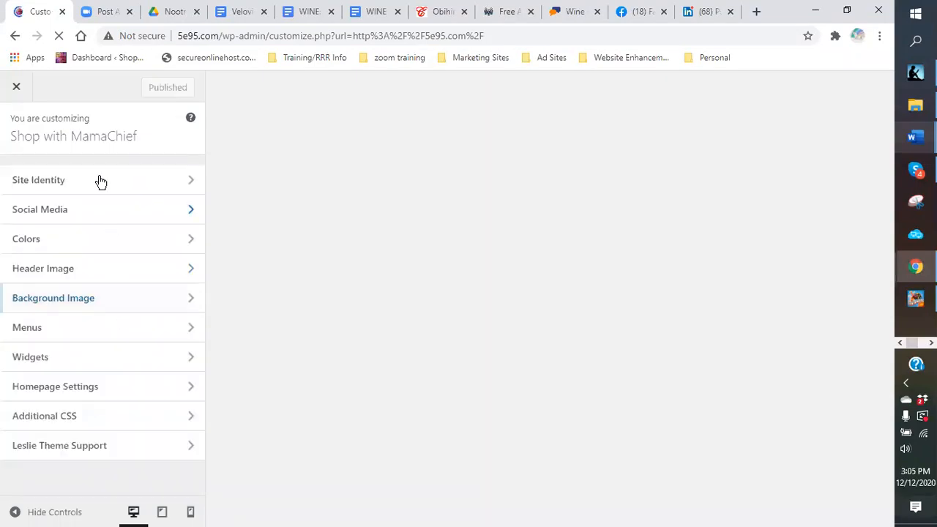
{"action": "left_click", "coordinate": [71, 210]}
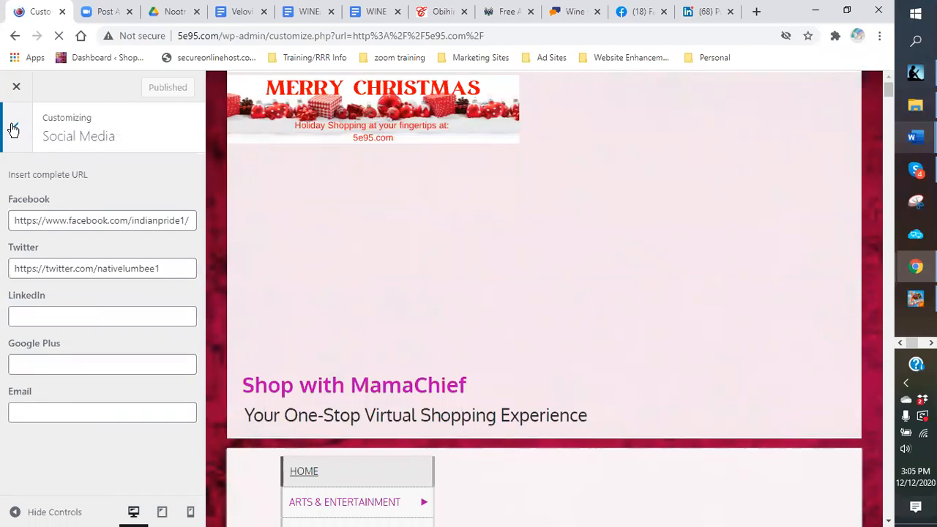
{"action": "left_click", "coordinate": [15, 129]}
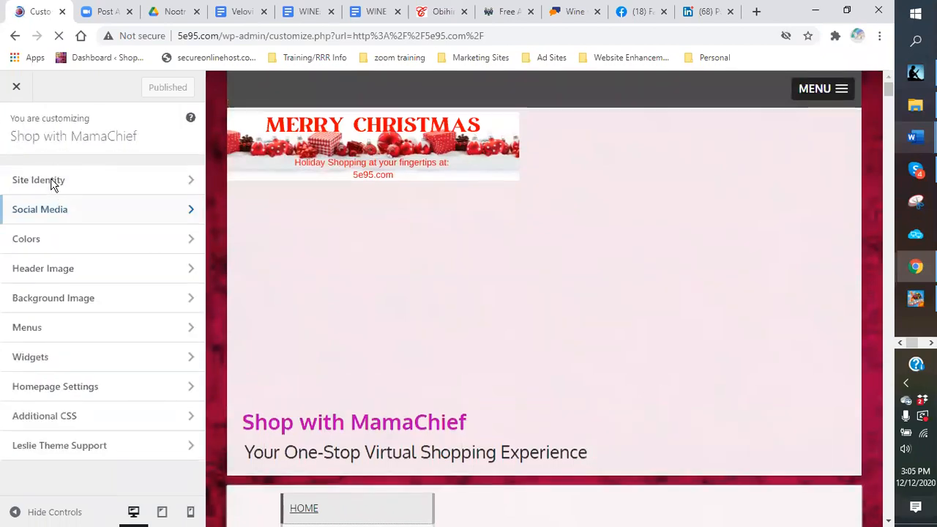
Step: Revisit the Site Identity settings, then move on to the Header Image section
{"action": "left_click", "coordinate": [51, 183]}
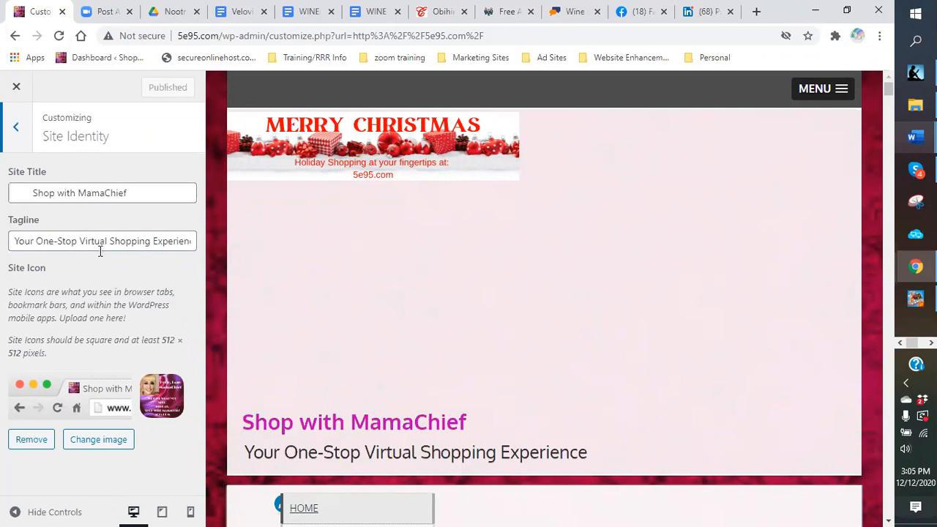
{"action": "left_click", "coordinate": [15, 132]}
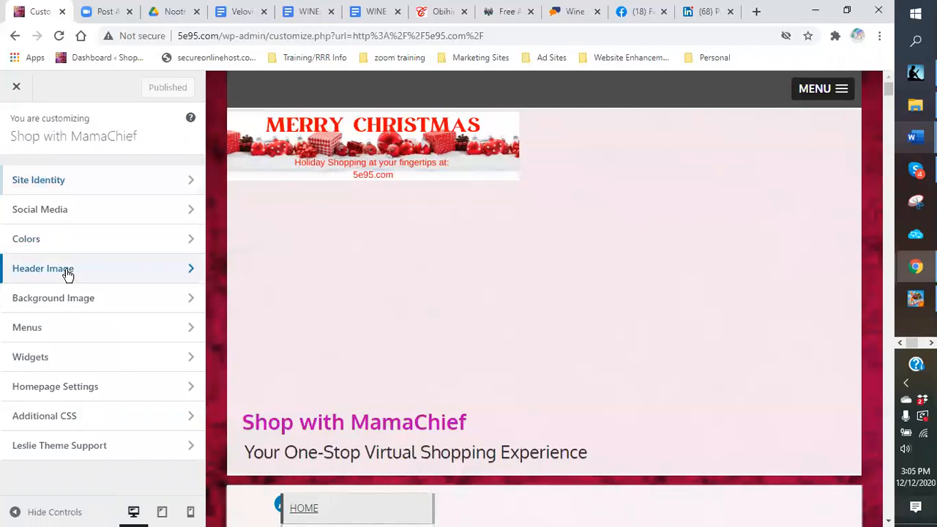
{"action": "left_click", "coordinate": [67, 271]}
Step: Browse the uploaded banner library, with Merry Christmas as the current header, then return to the main menu
{"action": "scroll", "coordinate": [196, 326], "scroll_direction": "down", "scroll_amount": 3}
{"action": "scroll", "coordinate": [193, 322], "scroll_direction": "up", "scroll_amount": 2}
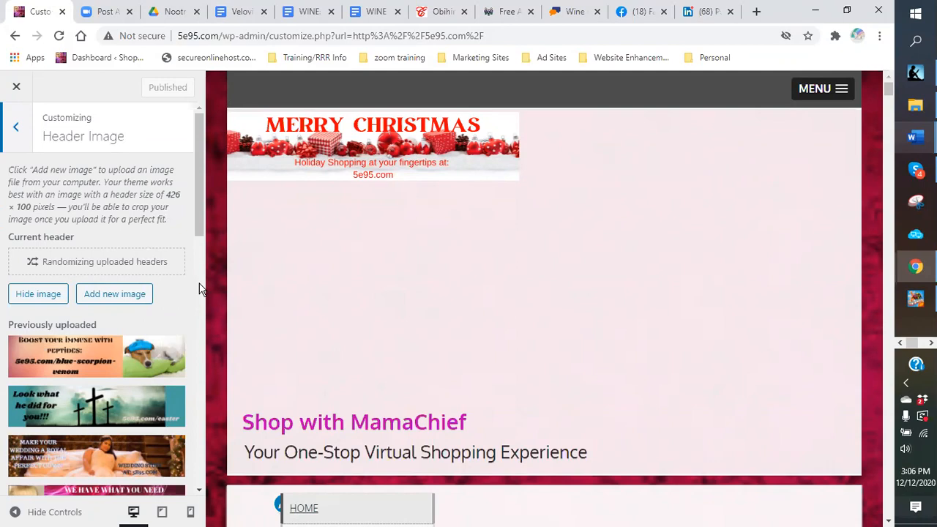
{"action": "scroll", "coordinate": [199, 289], "scroll_direction": "down", "scroll_amount": 4}
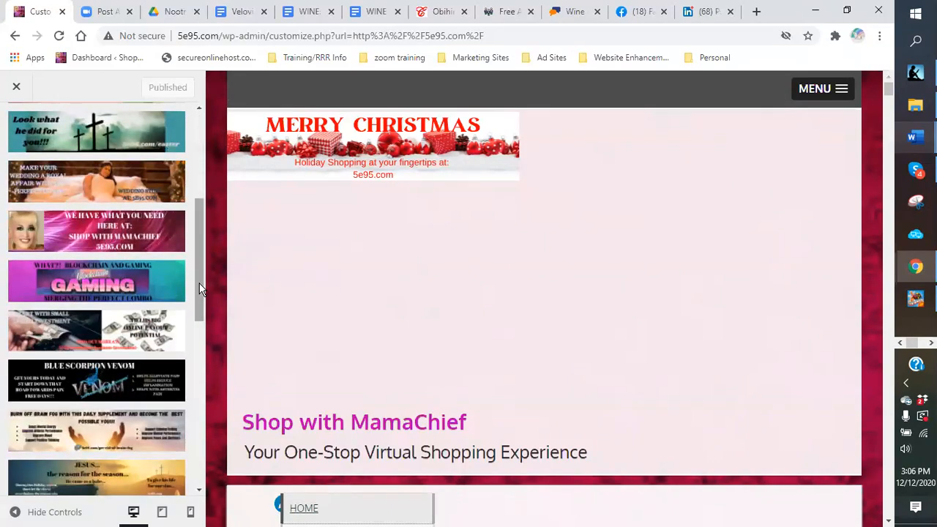
{"action": "scroll", "coordinate": [199, 287], "scroll_direction": "down", "scroll_amount": 4}
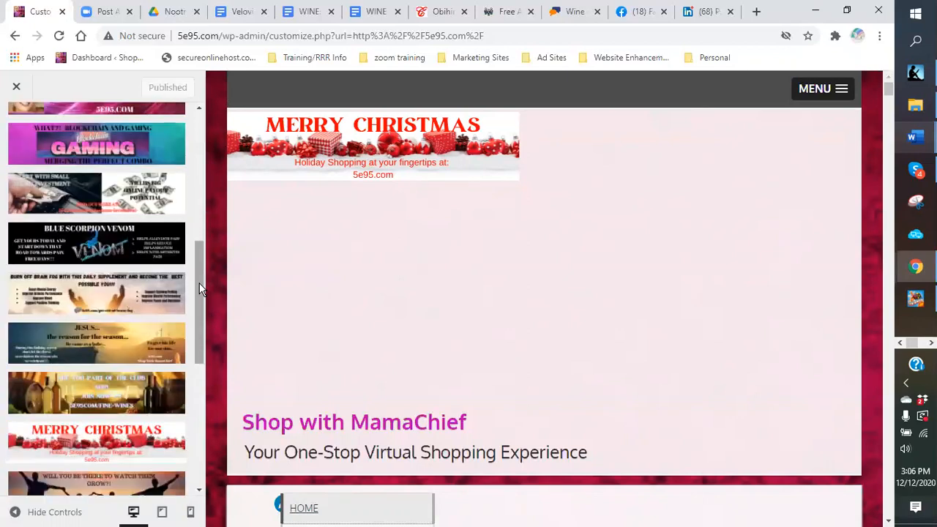
{"action": "scroll", "coordinate": [199, 287], "scroll_direction": "down", "scroll_amount": 3}
{"action": "scroll", "coordinate": [199, 290], "scroll_direction": "up", "scroll_amount": 1}
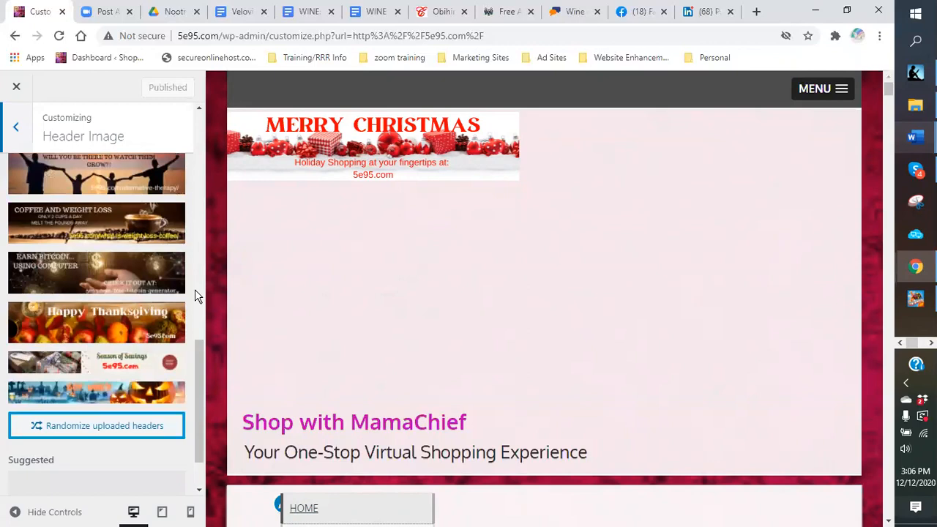
{"action": "scroll", "coordinate": [161, 307], "scroll_direction": "up", "scroll_amount": 3}
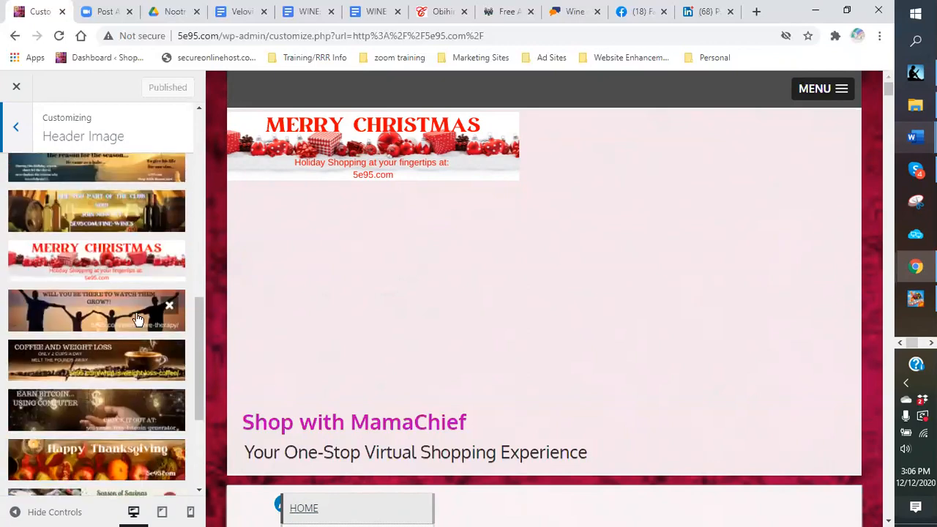
{"action": "scroll", "coordinate": [136, 320], "scroll_direction": "up", "scroll_amount": 1}
{"action": "scroll", "coordinate": [131, 328], "scroll_direction": "up", "scroll_amount": 4}
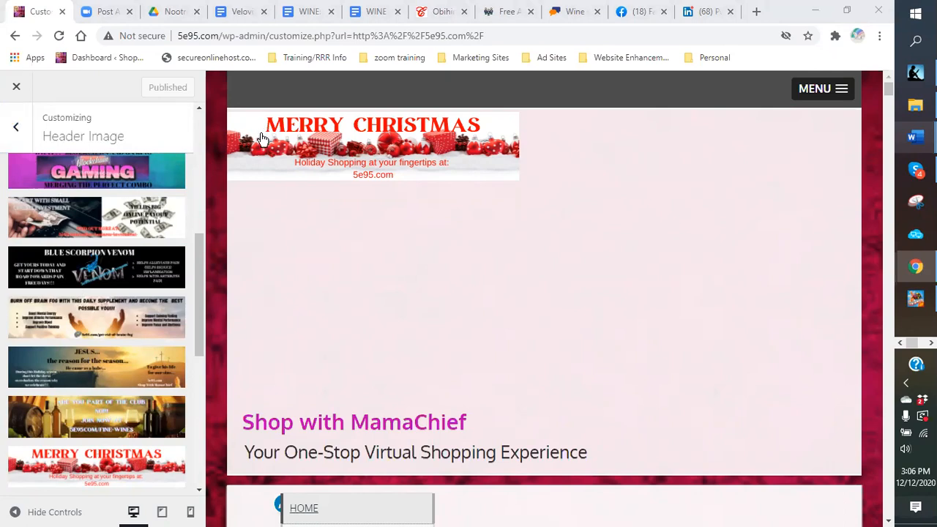
{"action": "left_click", "coordinate": [16, 129]}
Step: Close the Customizer and visit the Blue Scorpion Venom Products and Clothing and Apparel pages
{"action": "left_click", "coordinate": [16, 89]}
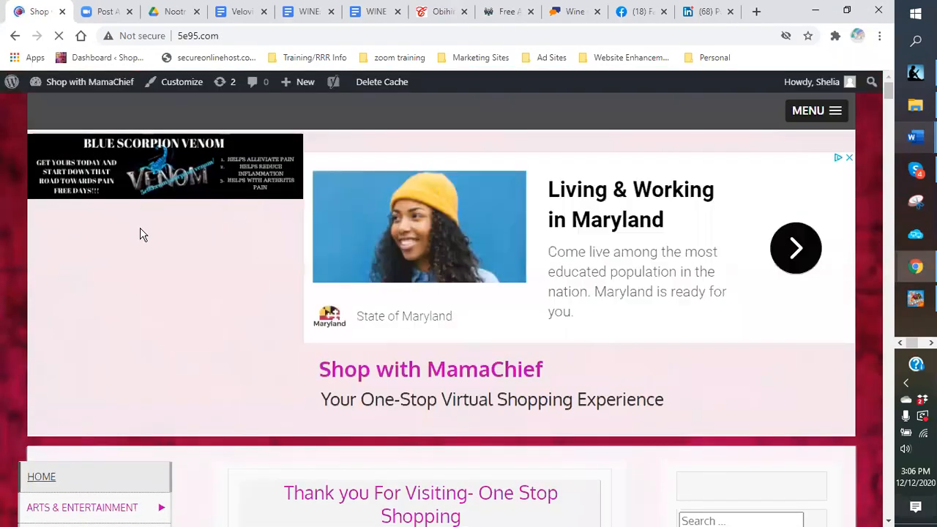
{"action": "scroll", "coordinate": [136, 282], "scroll_direction": "down", "scroll_amount": 3}
{"action": "mouse_move", "coordinate": [75, 333]}
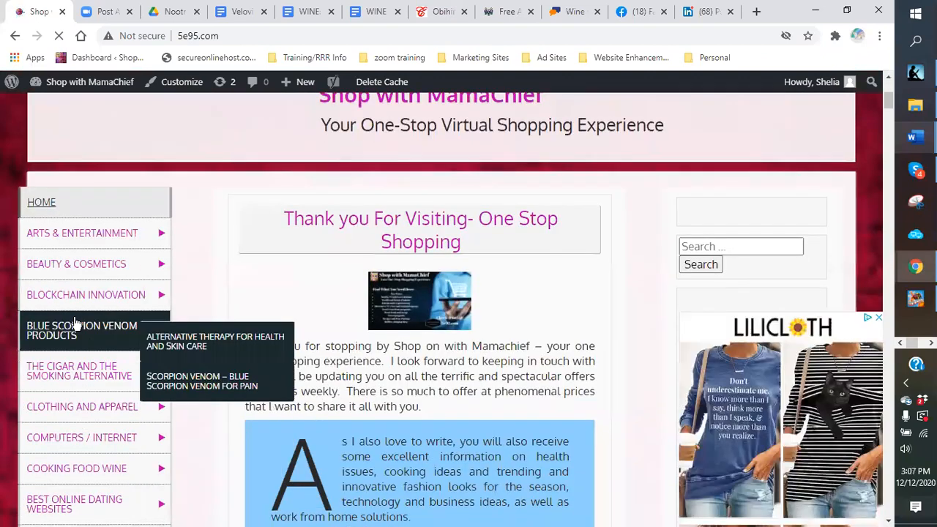
{"action": "left_click", "coordinate": [72, 336]}
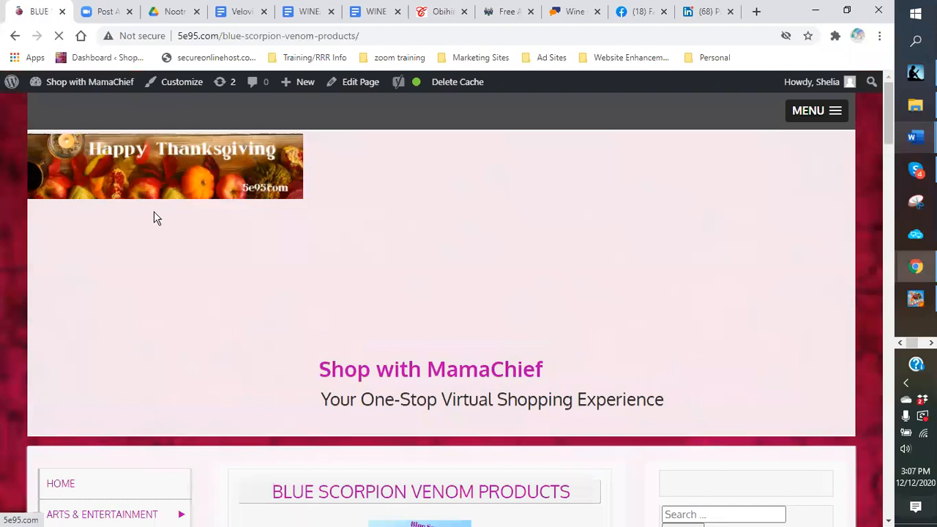
{"action": "scroll", "coordinate": [100, 395], "scroll_direction": "down", "scroll_amount": 2}
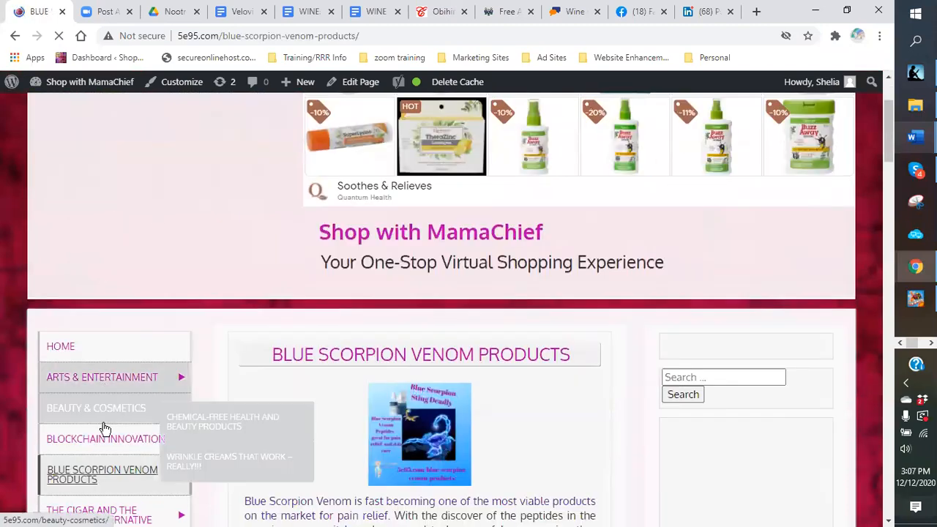
{"action": "scroll", "coordinate": [87, 447], "scroll_direction": "down", "scroll_amount": 1}
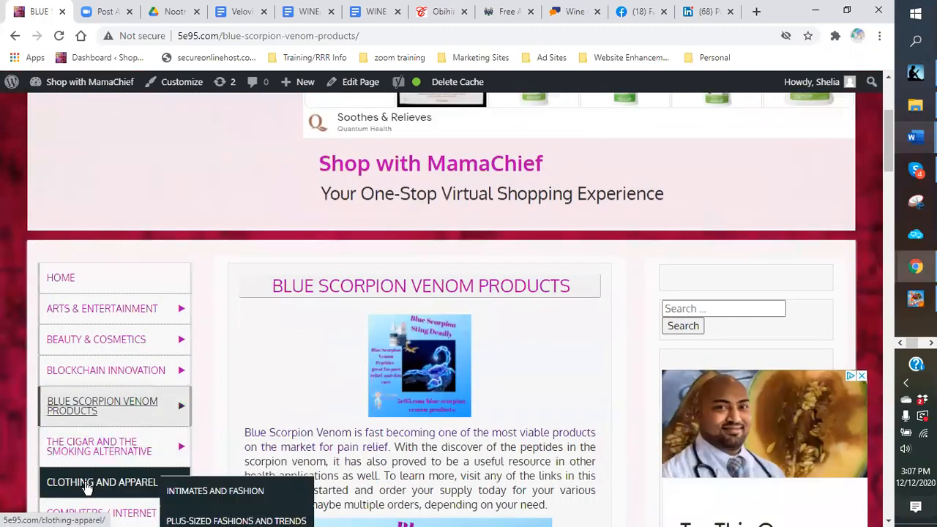
{"action": "left_click", "coordinate": [87, 483]}
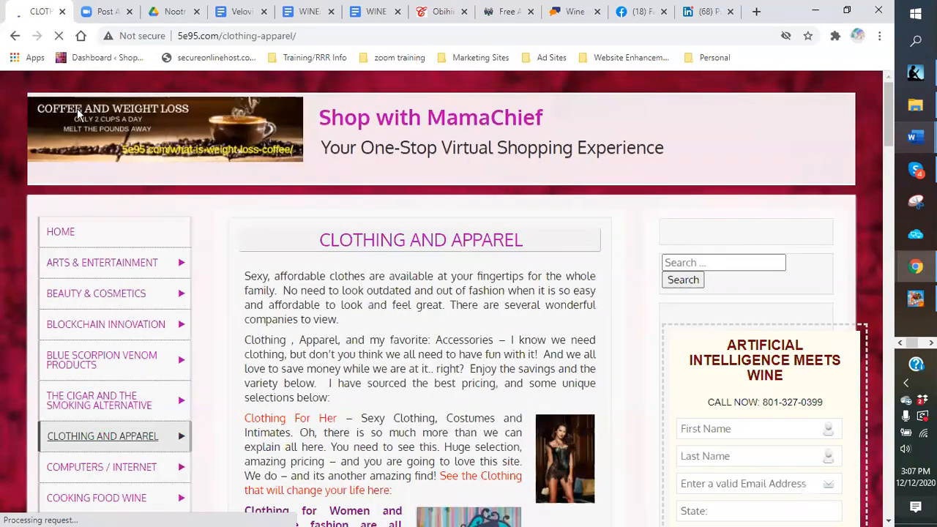
Step: Visit the Alternative Therapy, cigar article, and E-Business & E-Marketing pages from the sidebar menu
{"action": "scroll", "coordinate": [155, 281], "scroll_direction": "down", "scroll_amount": 3}
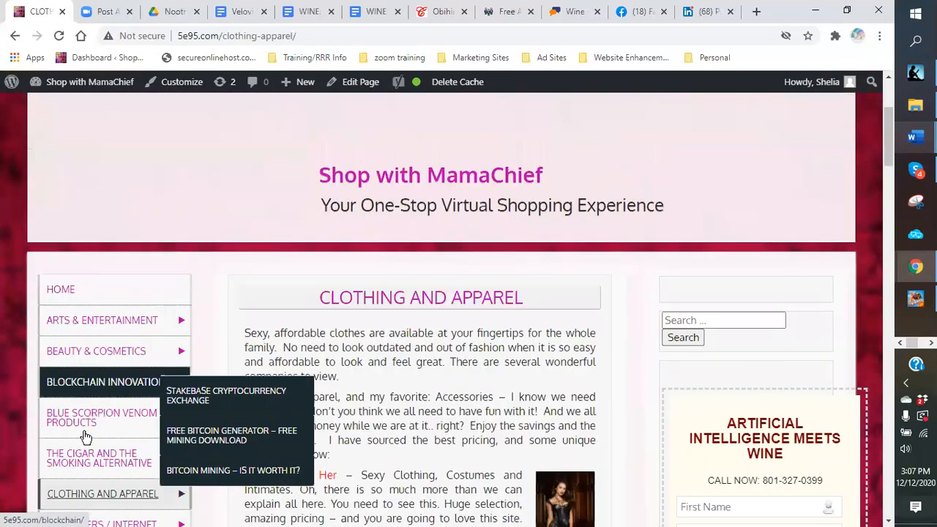
{"action": "mouse_move", "coordinate": [119, 419]}
{"action": "left_click", "coordinate": [198, 440]}
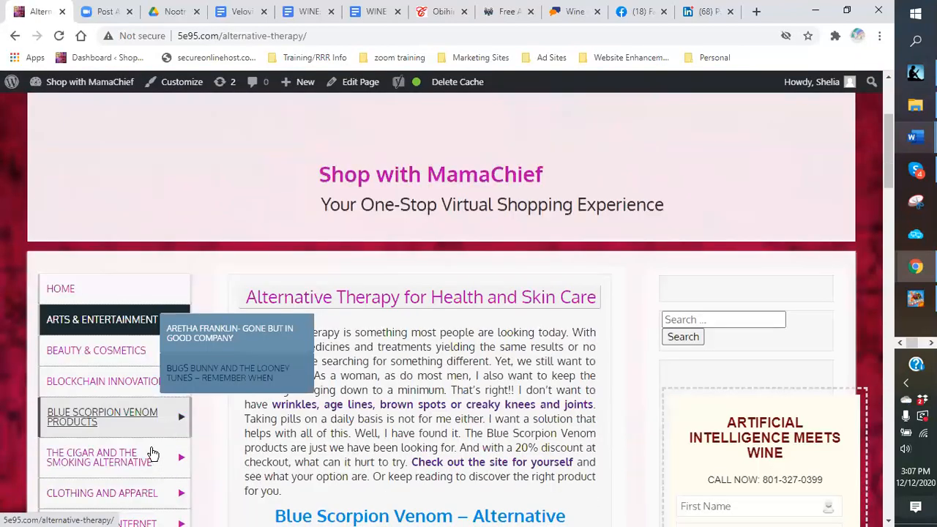
{"action": "scroll", "coordinate": [153, 454], "scroll_direction": "down", "scroll_amount": 1}
{"action": "mouse_move", "coordinate": [146, 390]}
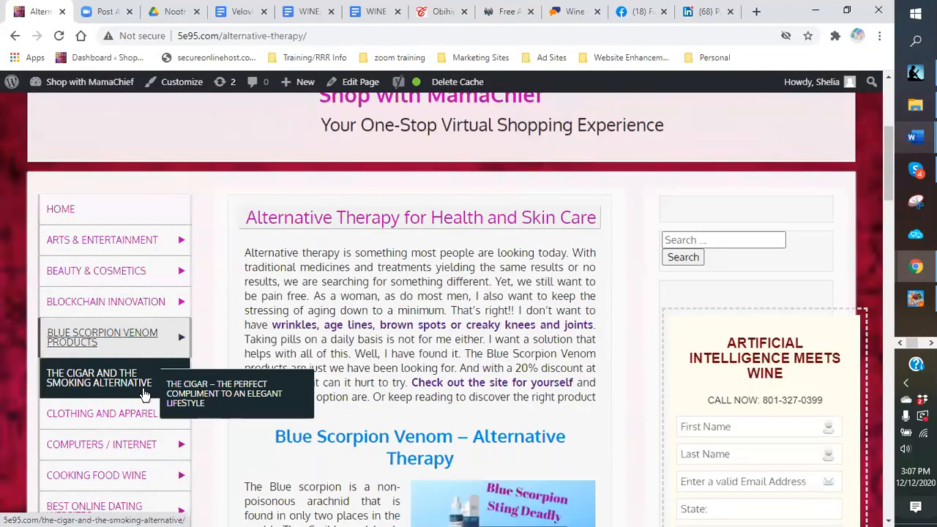
{"action": "left_click", "coordinate": [191, 392]}
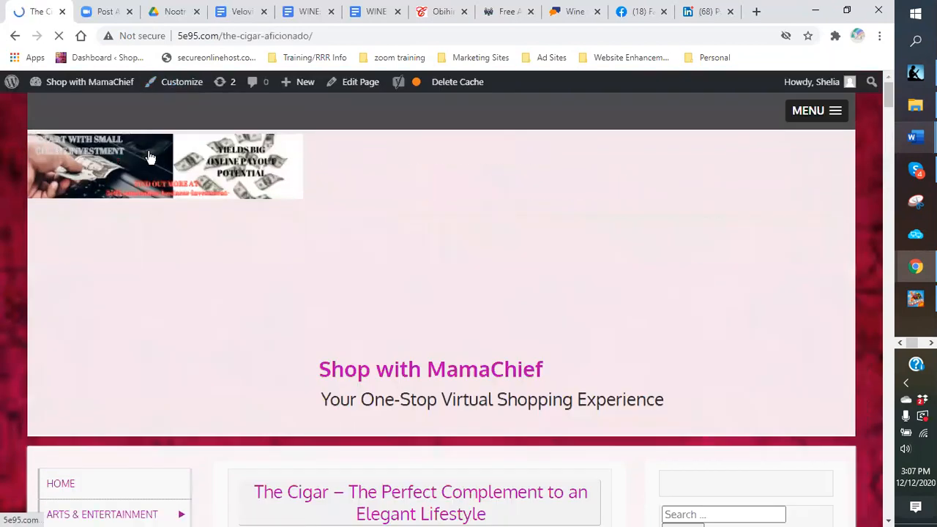
{"action": "scroll", "coordinate": [146, 257], "scroll_direction": "down", "scroll_amount": 5}
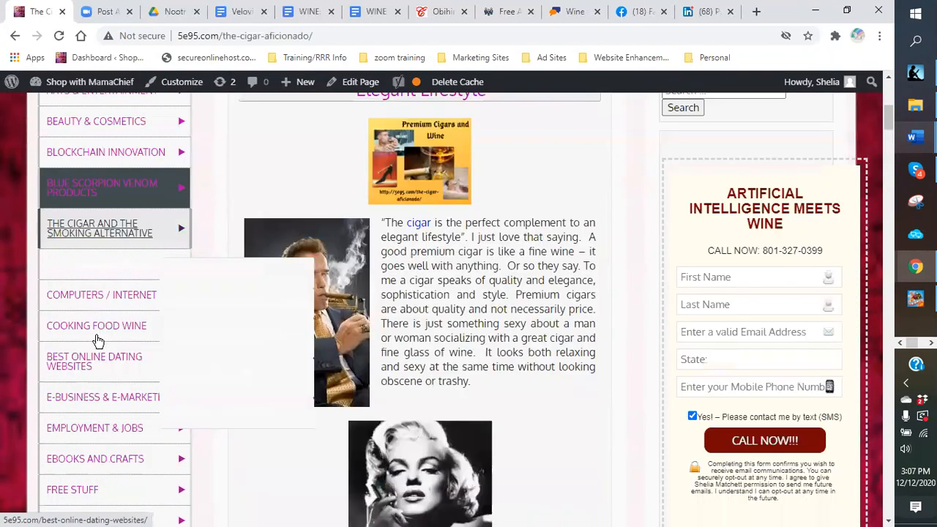
{"action": "left_click", "coordinate": [78, 337]}
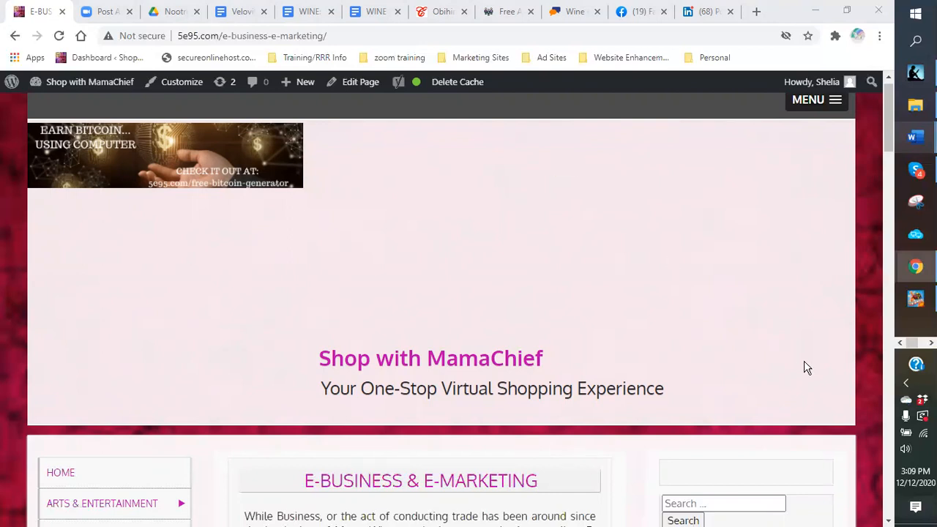
{"action": "scroll", "coordinate": [673, 339], "scroll_direction": "down", "scroll_amount": 3}
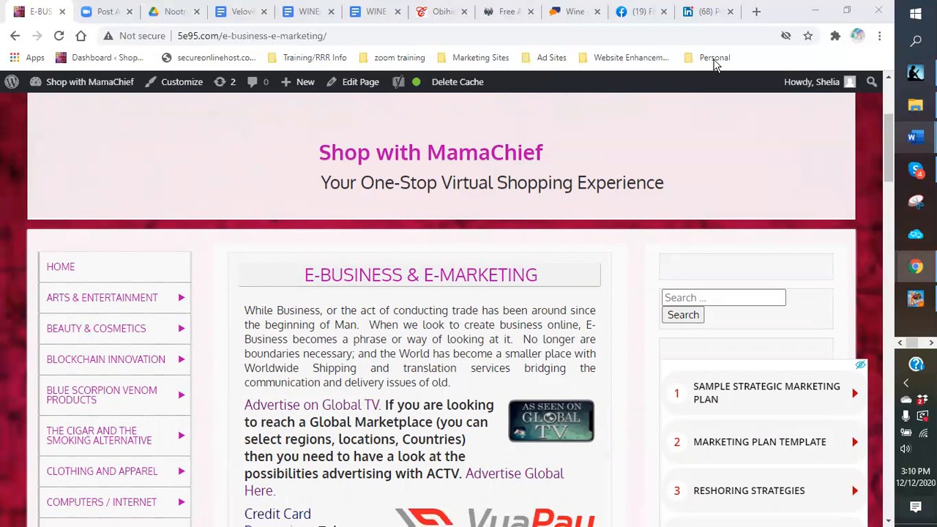
Step: Switch to Facebook and open the Shop with Mama Chief business page from your managed pages
{"action": "left_click", "coordinate": [630, 18]}
{"action": "scroll", "coordinate": [569, 247], "scroll_direction": "up", "scroll_amount": 12}
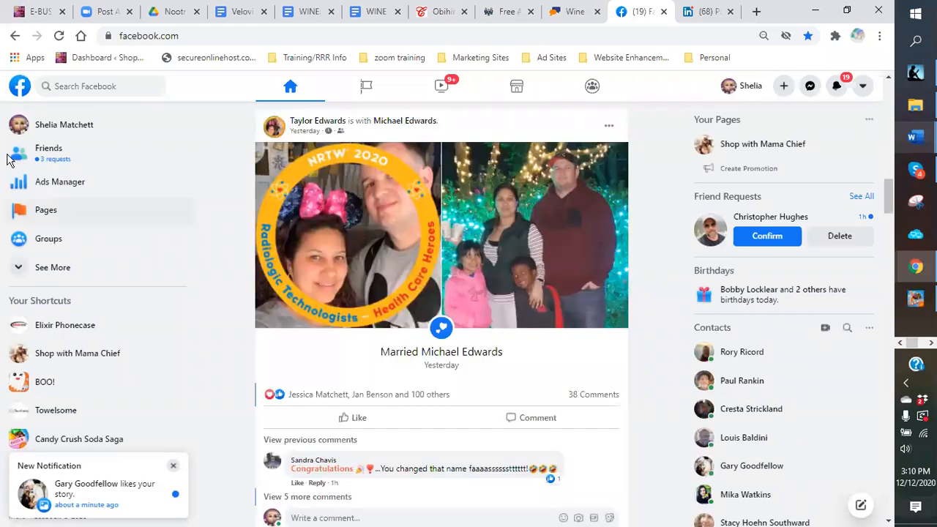
{"action": "left_click", "coordinate": [43, 213]}
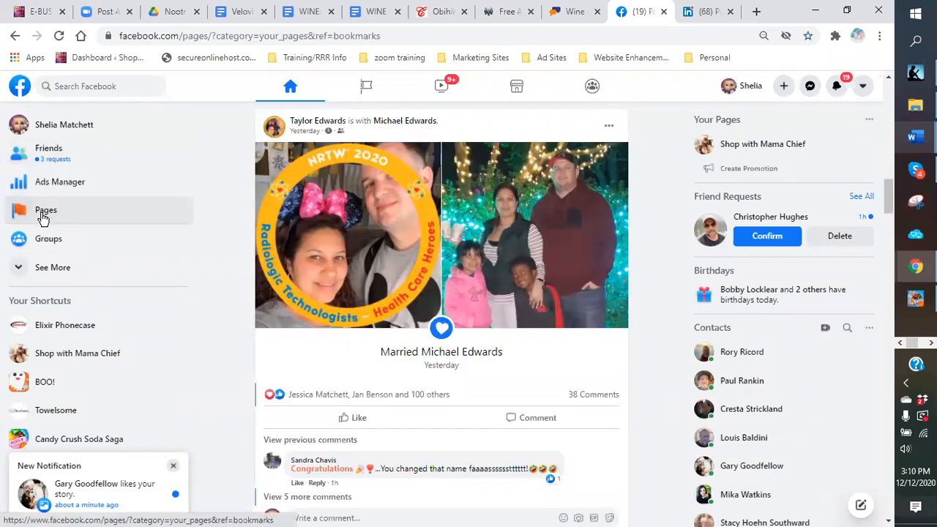
{"action": "left_click", "coordinate": [58, 211]}
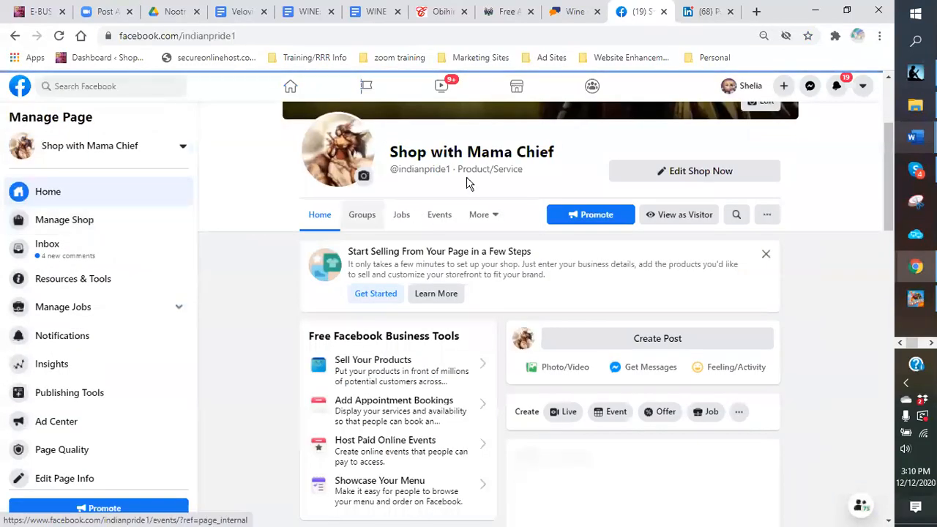
Step: Scroll through the page's posts, videos and 28-day Insights showing 53 people reached
{"action": "scroll", "coordinate": [432, 189], "scroll_direction": "up", "scroll_amount": 3}
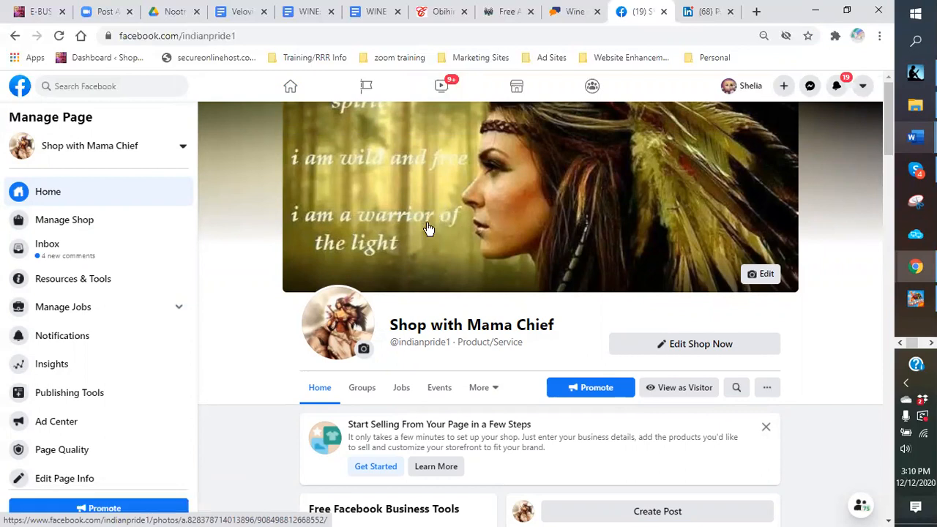
{"action": "scroll", "coordinate": [472, 322], "scroll_direction": "down", "scroll_amount": 2}
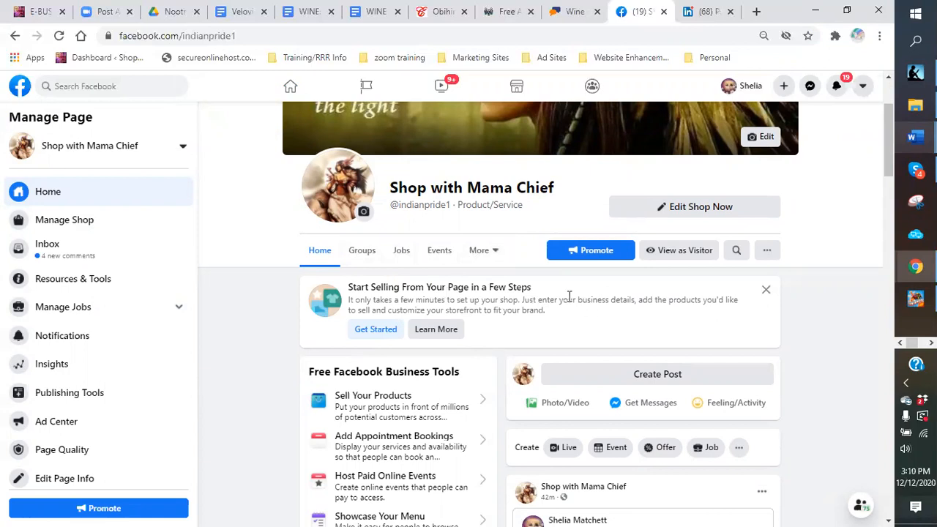
{"action": "scroll", "coordinate": [546, 293], "scroll_direction": "down", "scroll_amount": 1}
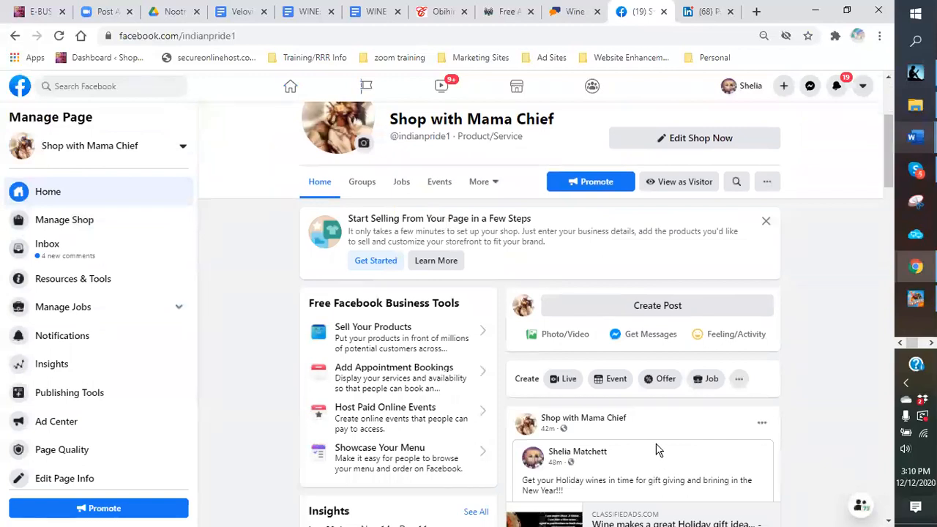
{"action": "scroll", "coordinate": [657, 451], "scroll_direction": "down", "scroll_amount": 5}
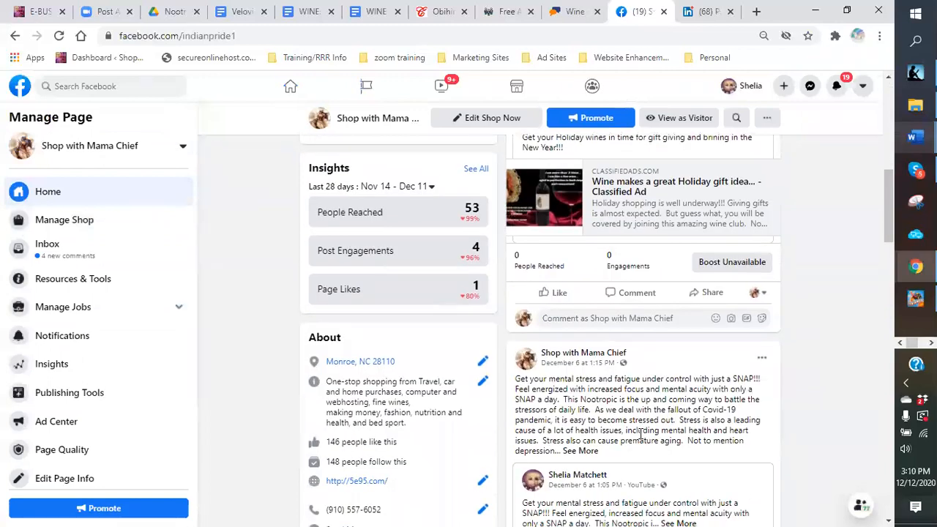
{"action": "scroll", "coordinate": [621, 421], "scroll_direction": "down", "scroll_amount": 1}
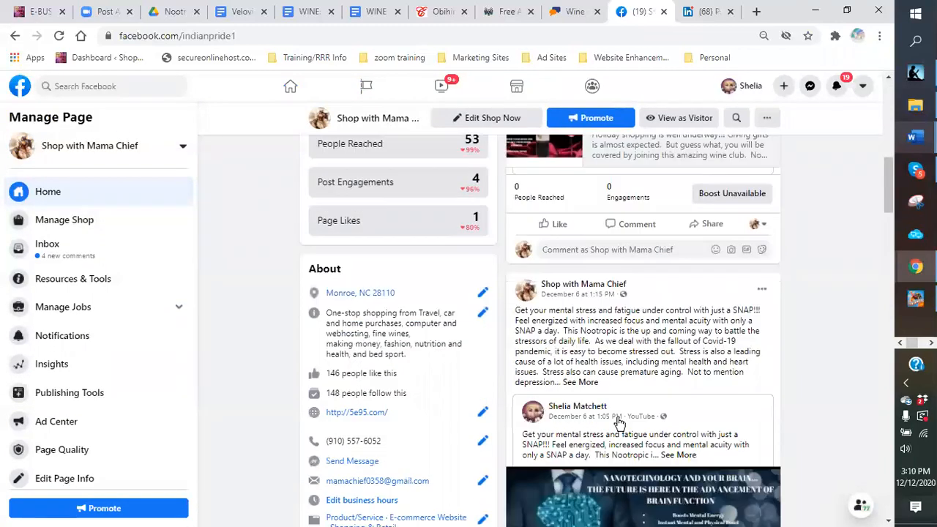
{"action": "scroll", "coordinate": [619, 423], "scroll_direction": "down", "scroll_amount": 5}
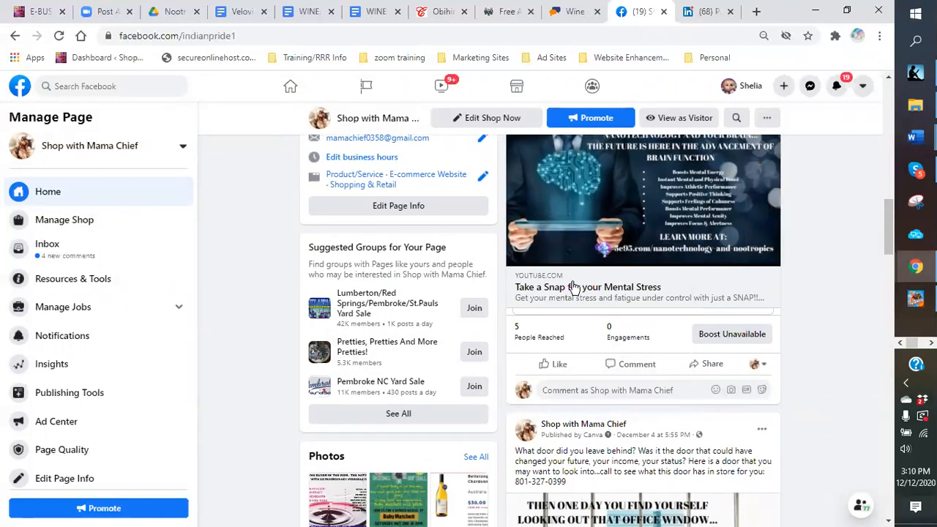
{"action": "scroll", "coordinate": [527, 344], "scroll_direction": "down", "scroll_amount": 5}
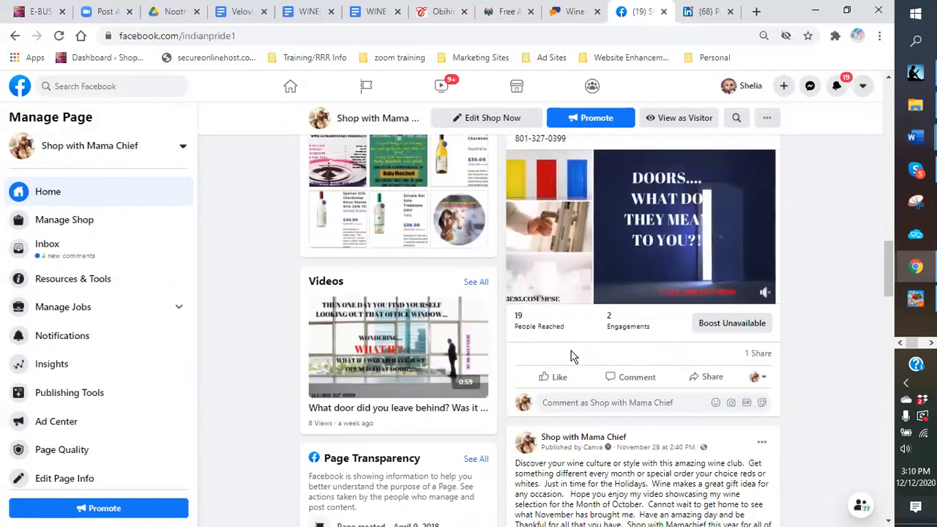
{"action": "scroll", "coordinate": [571, 355], "scroll_direction": "up", "scroll_amount": 4}
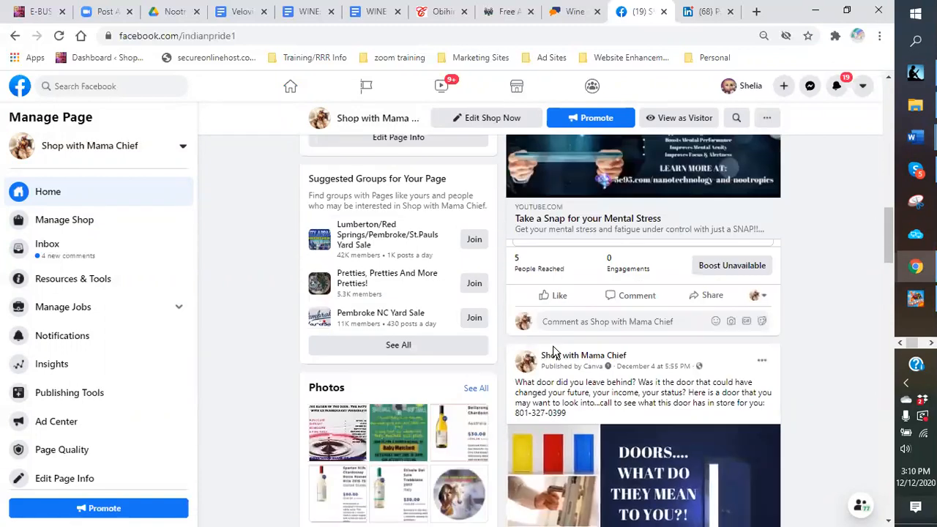
{"action": "scroll", "coordinate": [555, 355], "scroll_direction": "down", "scroll_amount": 4}
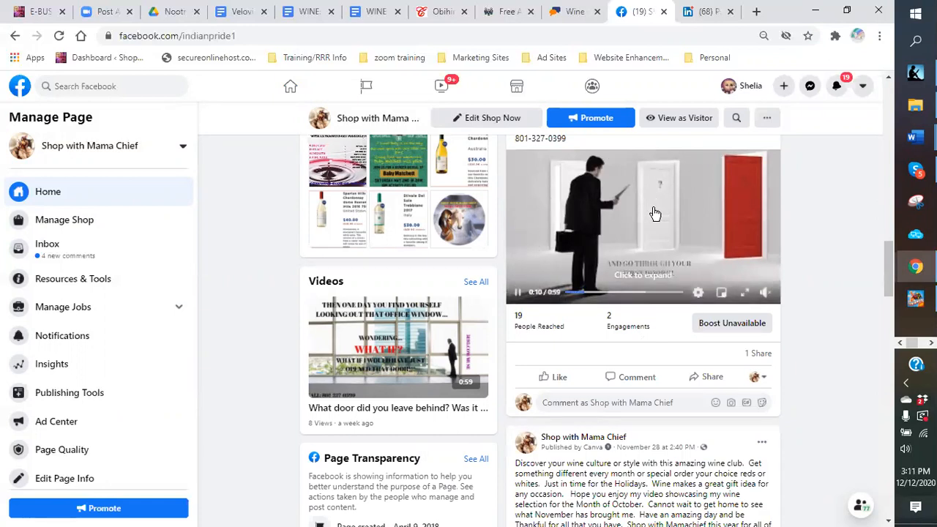
{"action": "scroll", "coordinate": [553, 337], "scroll_direction": "down", "scroll_amount": 9}
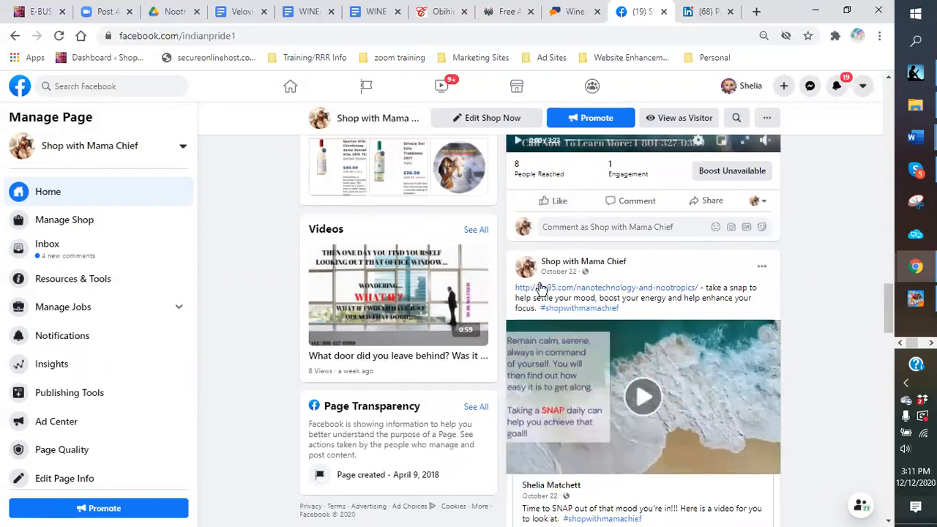
{"action": "scroll", "coordinate": [590, 268], "scroll_direction": "down", "scroll_amount": 3}
{"action": "scroll", "coordinate": [569, 271], "scroll_direction": "down", "scroll_amount": 4}
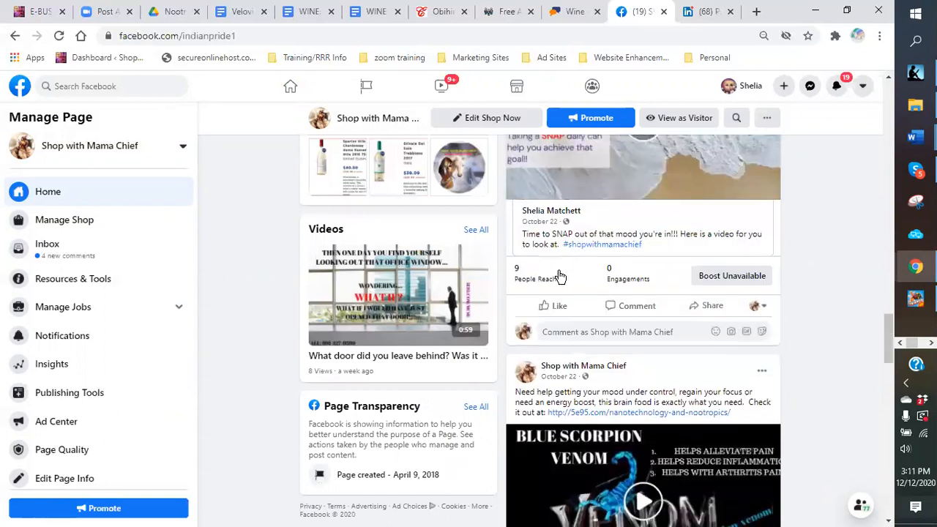
{"action": "scroll", "coordinate": [512, 315], "scroll_direction": "down", "scroll_amount": 2}
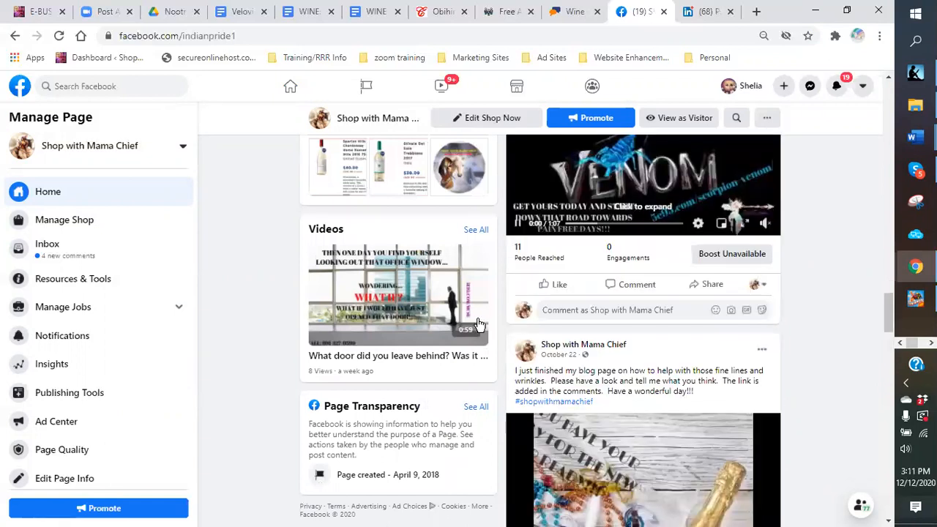
{"action": "scroll", "coordinate": [480, 322], "scroll_direction": "up", "scroll_amount": 6}
{"action": "scroll", "coordinate": [489, 314], "scroll_direction": "up", "scroll_amount": 8}
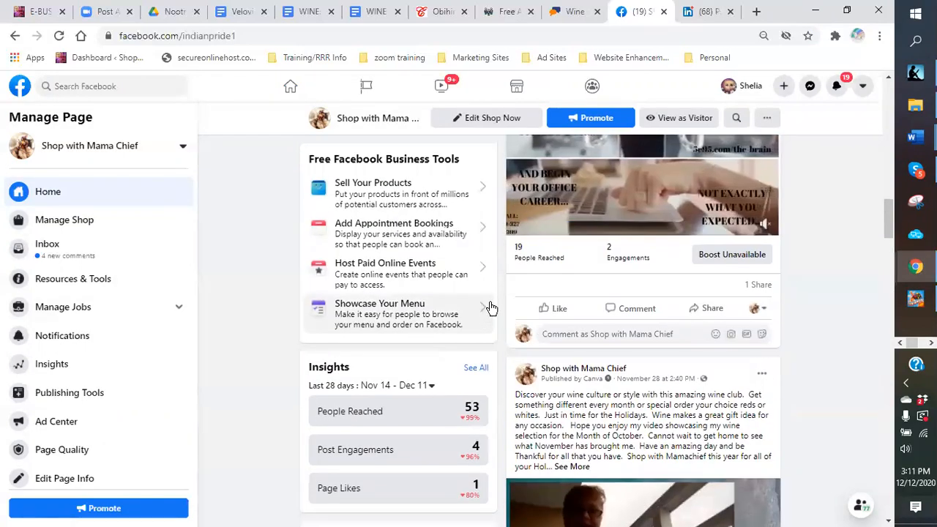
{"action": "scroll", "coordinate": [487, 307], "scroll_direction": "up", "scroll_amount": 8}
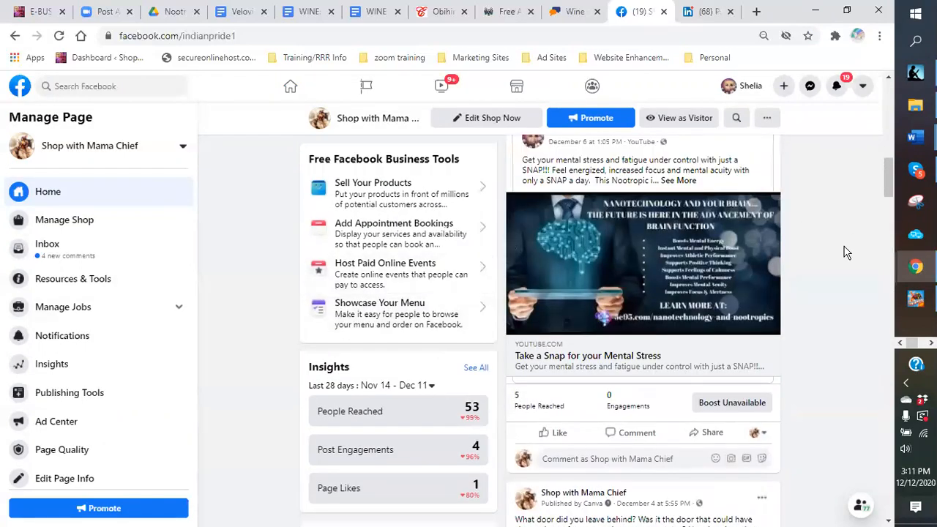
{"action": "scroll", "coordinate": [837, 274], "scroll_direction": "up", "scroll_amount": 8}
Step: Return to the Facebook News Feed, where Shop with Mama Chief appears under Your Pages
{"action": "scroll", "coordinate": [817, 280], "scroll_direction": "up", "scroll_amount": 3}
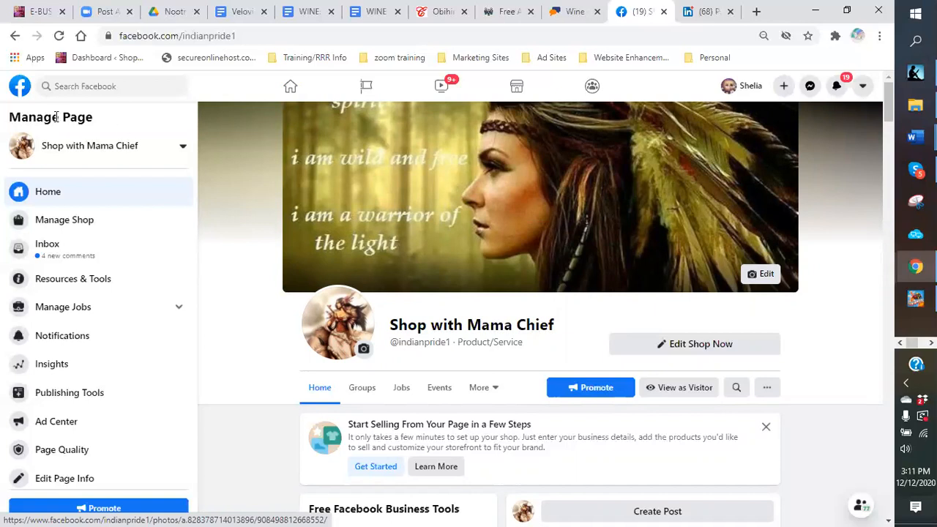
{"action": "left_click", "coordinate": [20, 92]}
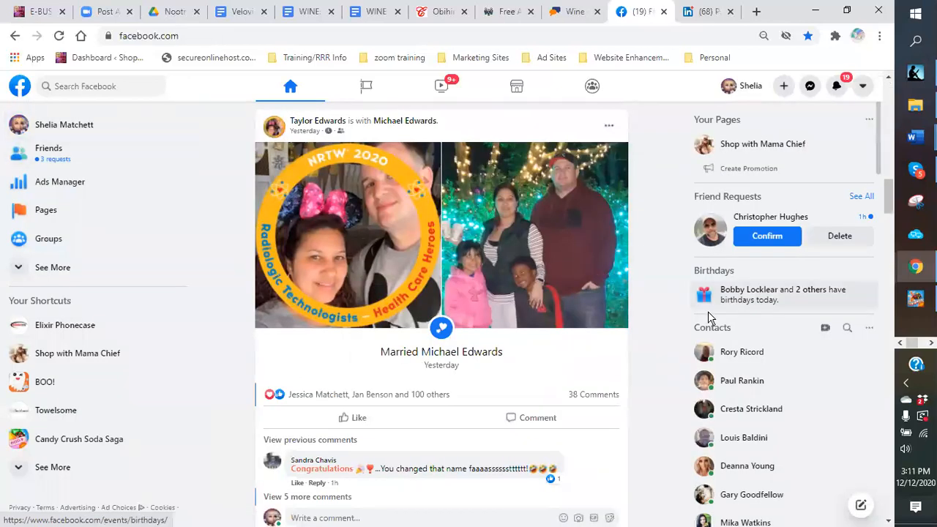
{"action": "scroll", "coordinate": [680, 305], "scroll_direction": "down", "scroll_amount": 5}
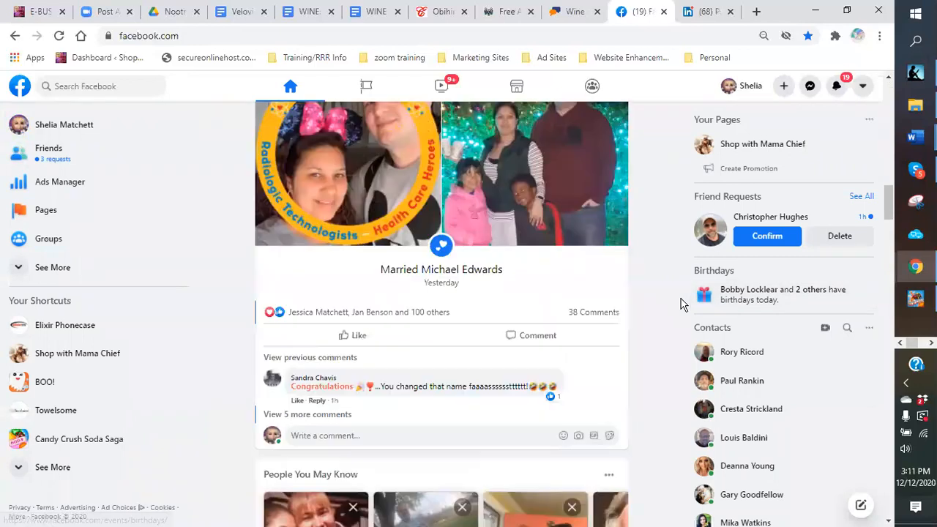
{"action": "scroll", "coordinate": [680, 304], "scroll_direction": "up", "scroll_amount": 10}
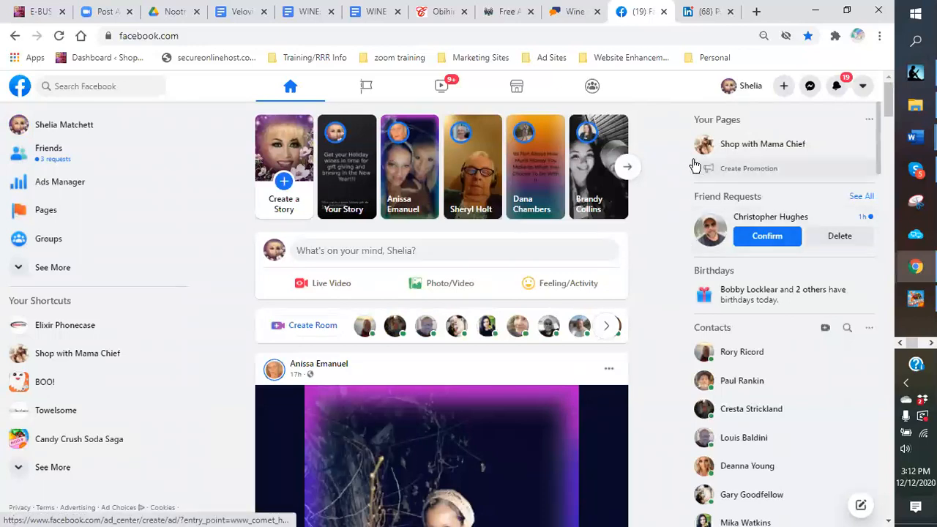
Step: Minimize Chrome and File Explorer, dismiss the LinkedIn popup, and scroll the Word document's wine ads and links
{"action": "left_click", "coordinate": [818, 13]}
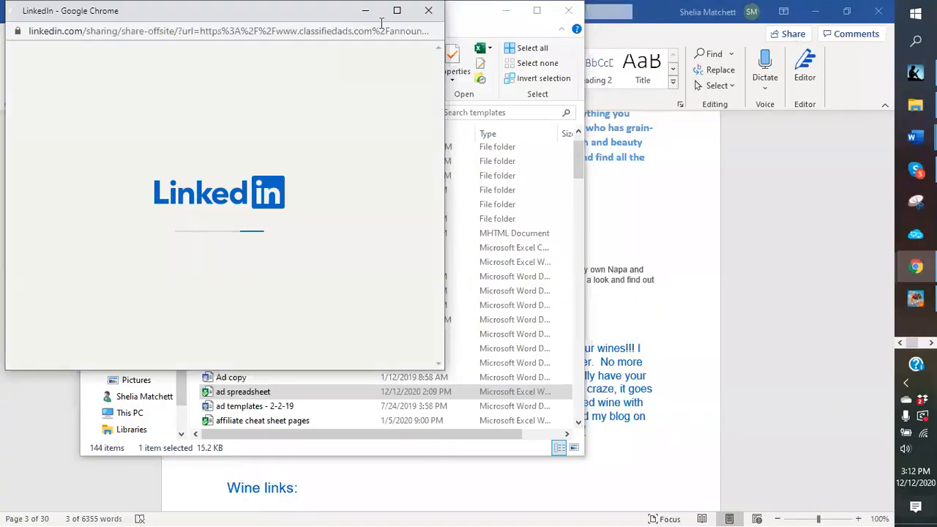
{"action": "left_click", "coordinate": [429, 13]}
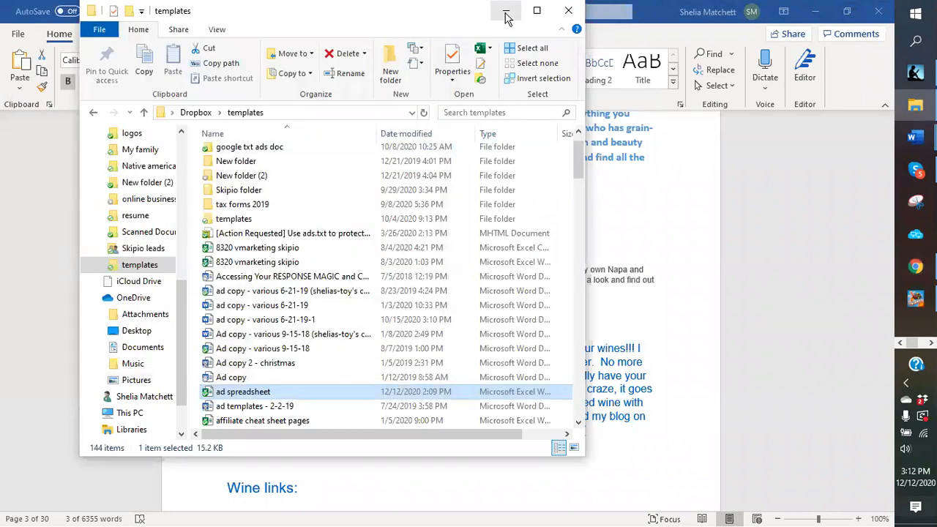
{"action": "left_click", "coordinate": [564, 16]}
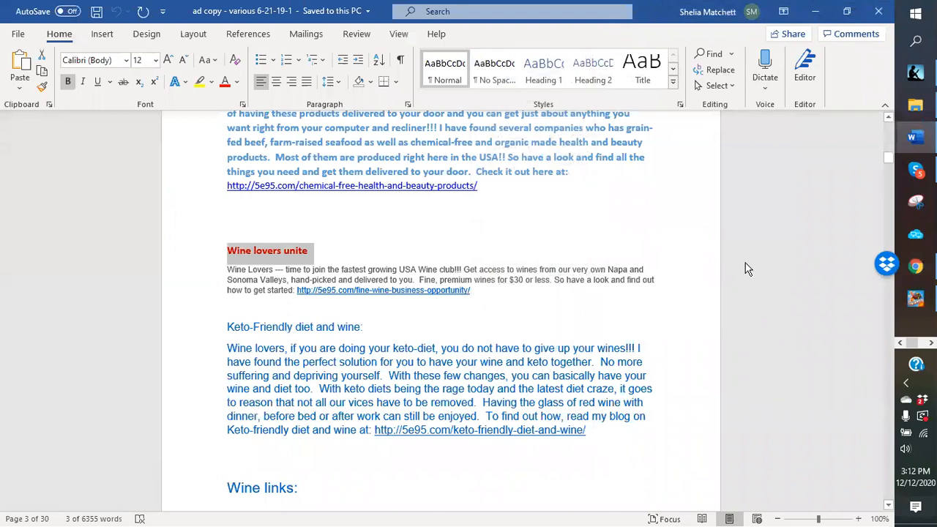
{"action": "scroll", "coordinate": [716, 273], "scroll_direction": "down", "scroll_amount": 8}
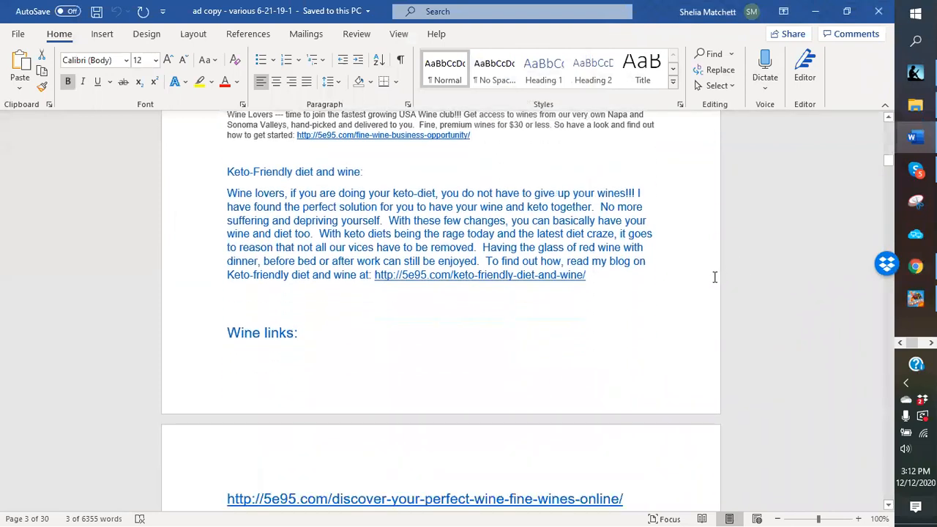
{"action": "scroll", "coordinate": [714, 277], "scroll_direction": "down", "scroll_amount": 4}
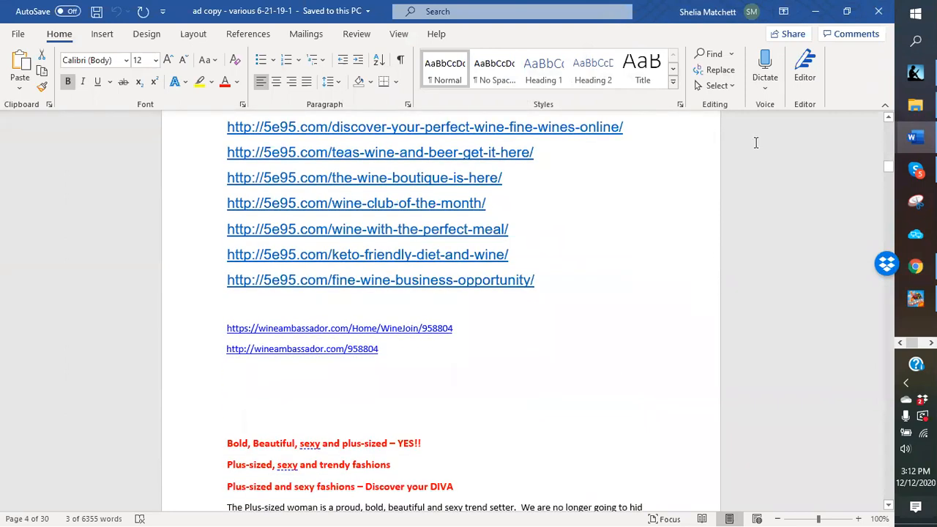
Step: Minimize Word and both Candy Crush windows to reveal the desktop
{"action": "left_click", "coordinate": [815, 11]}
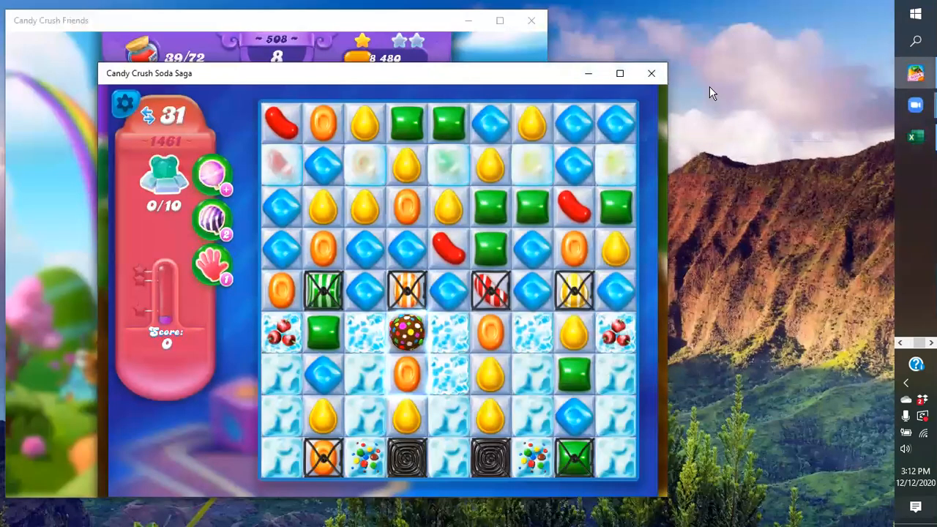
{"action": "left_click", "coordinate": [586, 74]}
{"action": "left_click", "coordinate": [467, 22]}
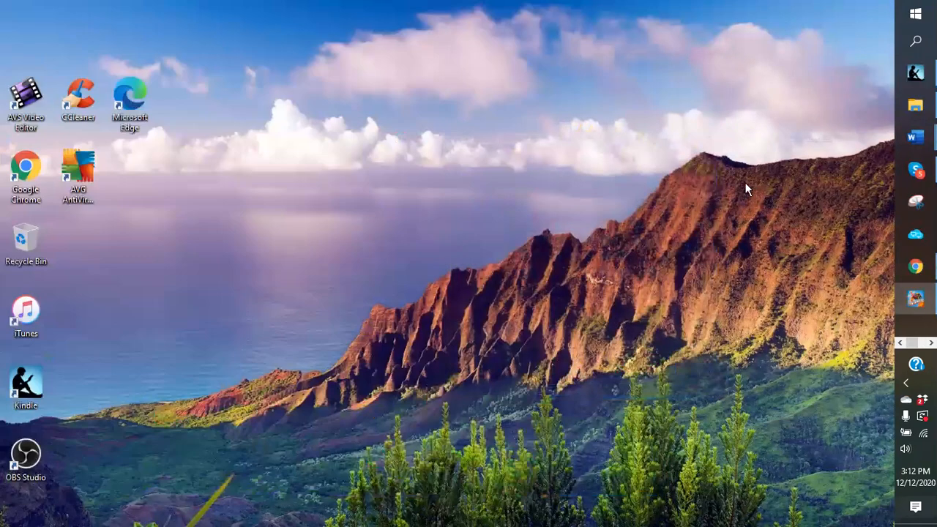